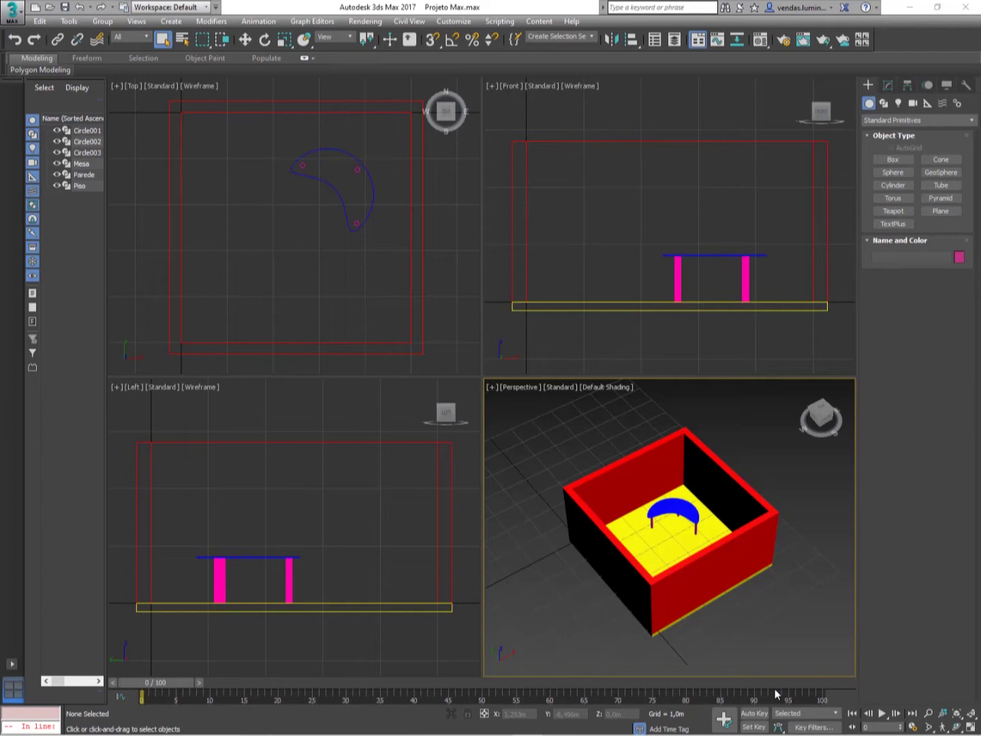
Step: Activate the Top viewport and make the Perspective viewport active again
click(454, 309)
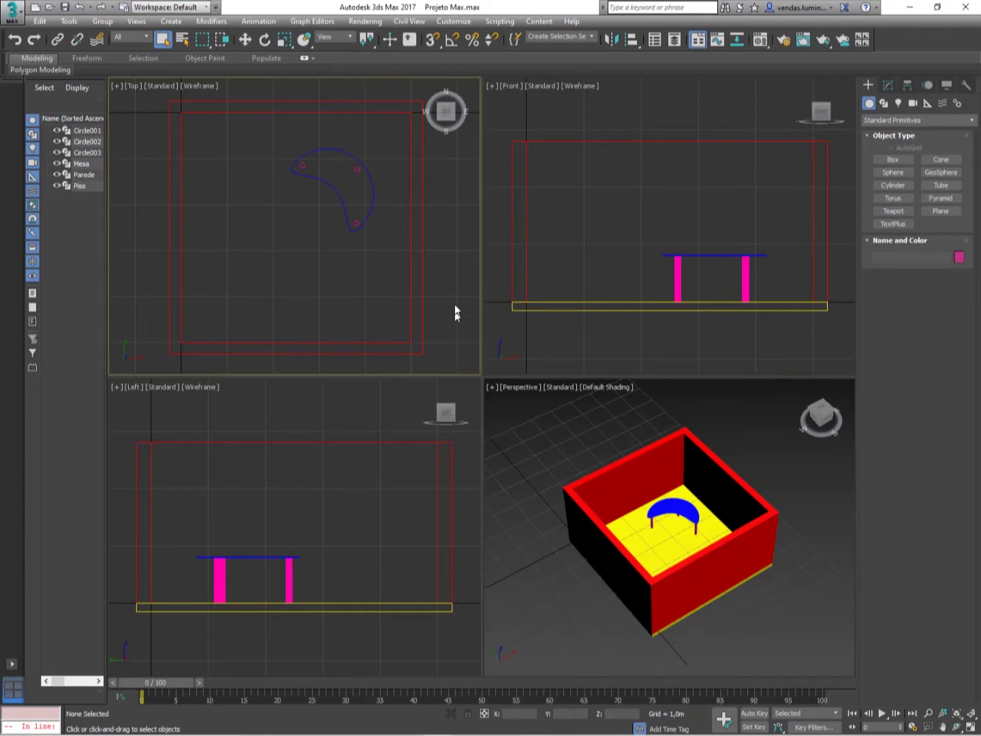
click(538, 408)
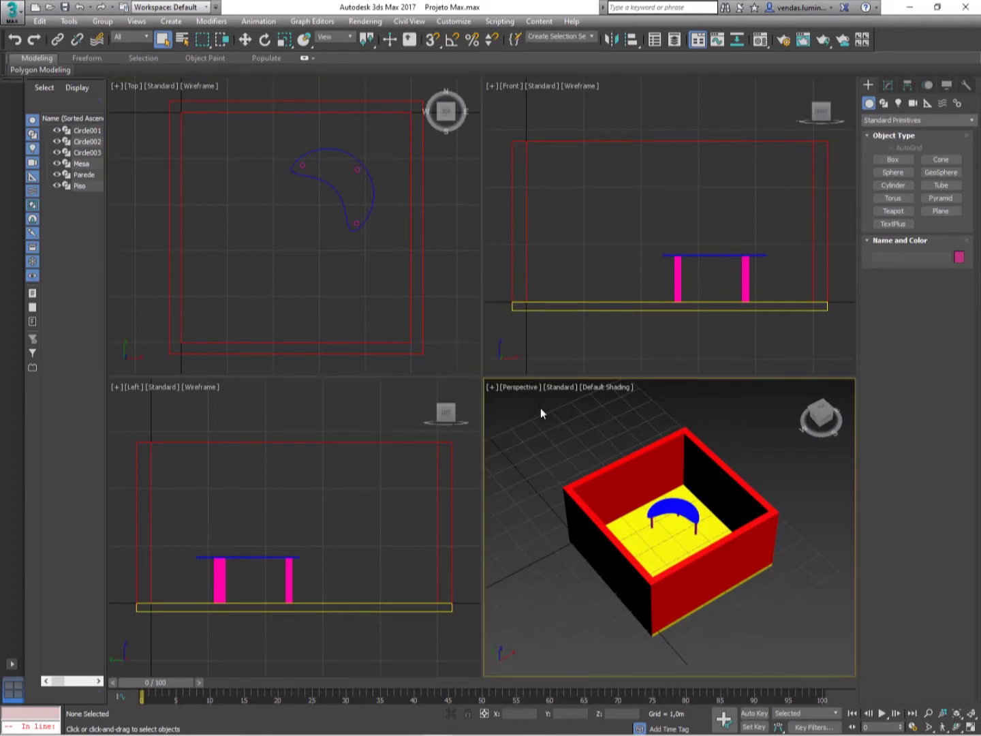
click(869, 313)
click(869, 313)
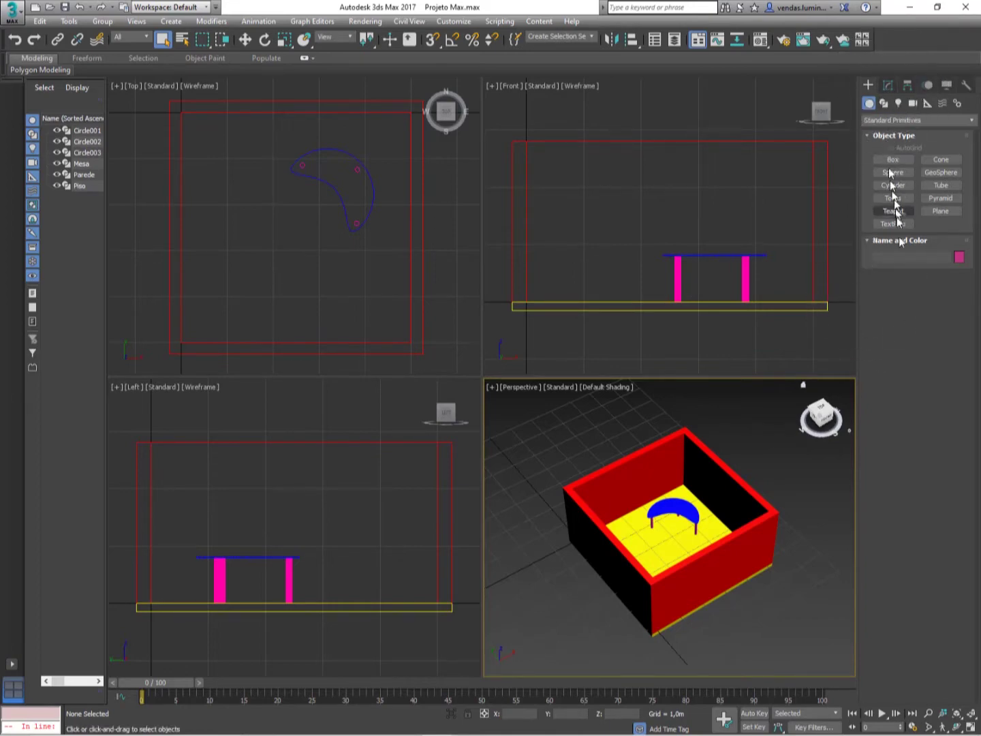
Step: Zoom out the Front, Top, Left and Perspective viewports individually with the Zoom tool, and exit the tool
mouse_move(958, 723)
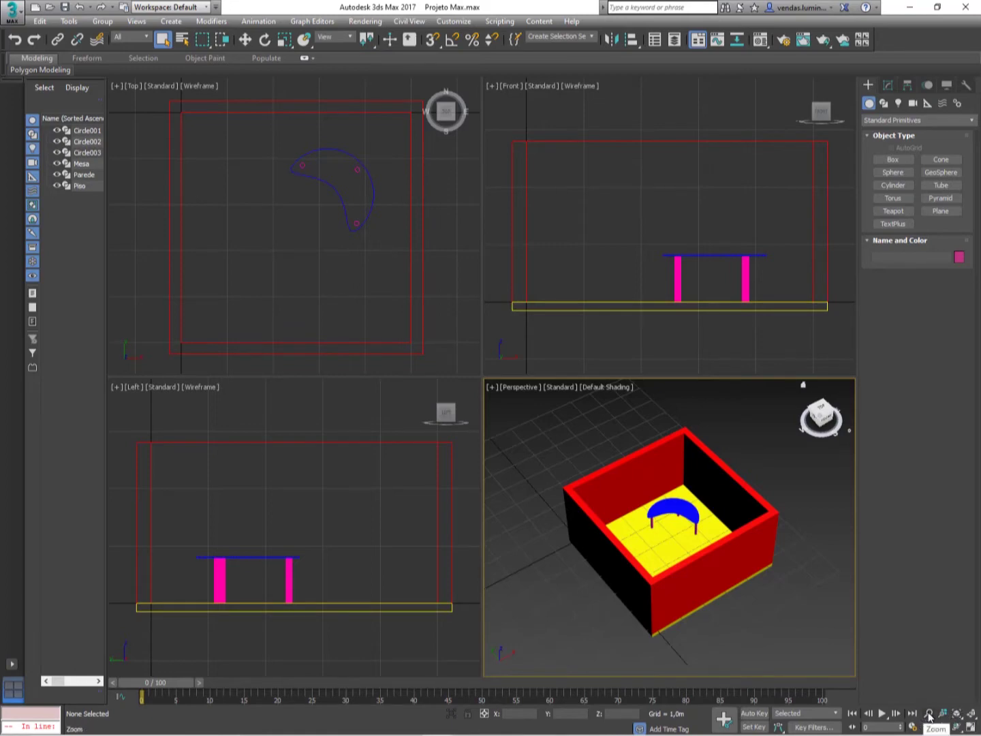
click(929, 713)
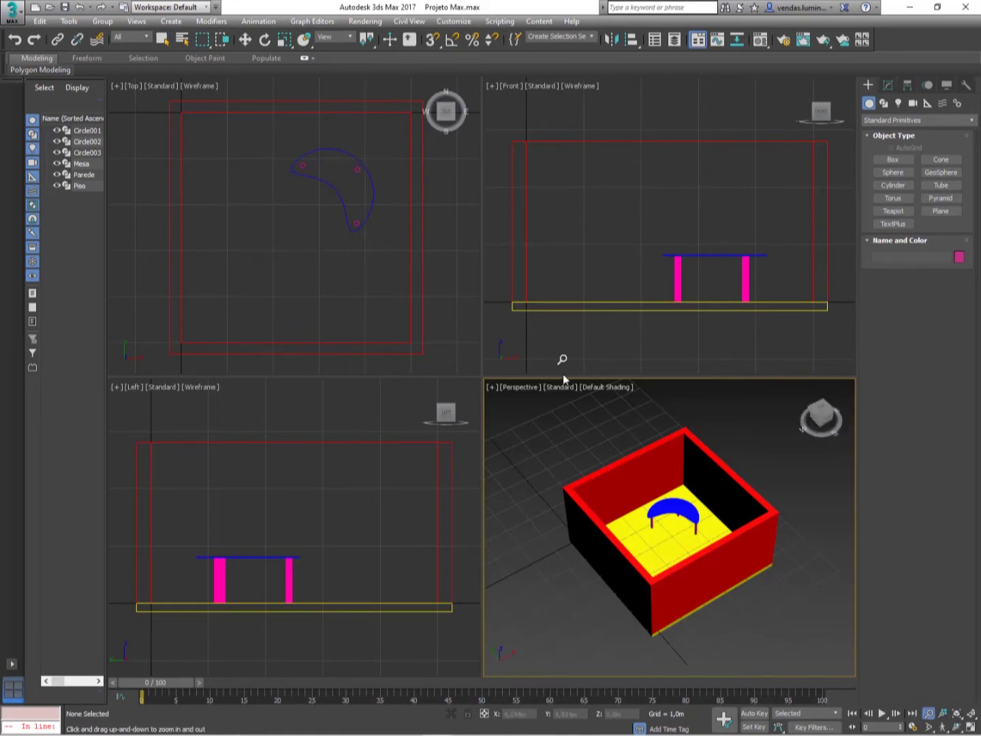
drag(589, 213, 626, 237)
drag(340, 226, 366, 274)
drag(338, 490, 371, 535)
drag(500, 539, 648, 490)
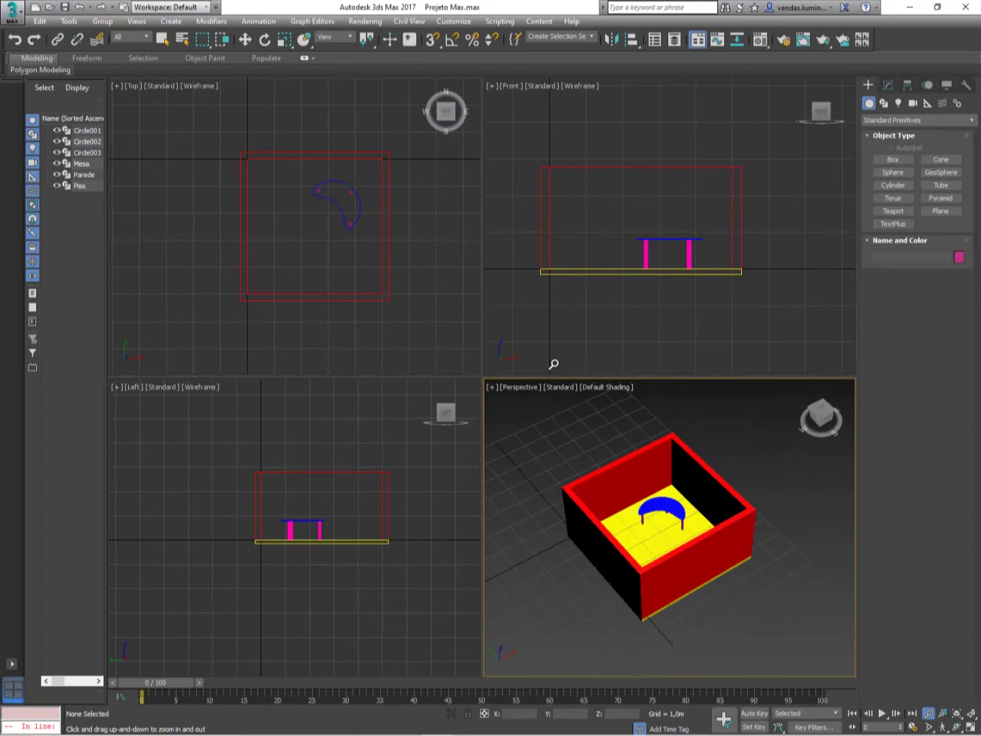
key(Escape)
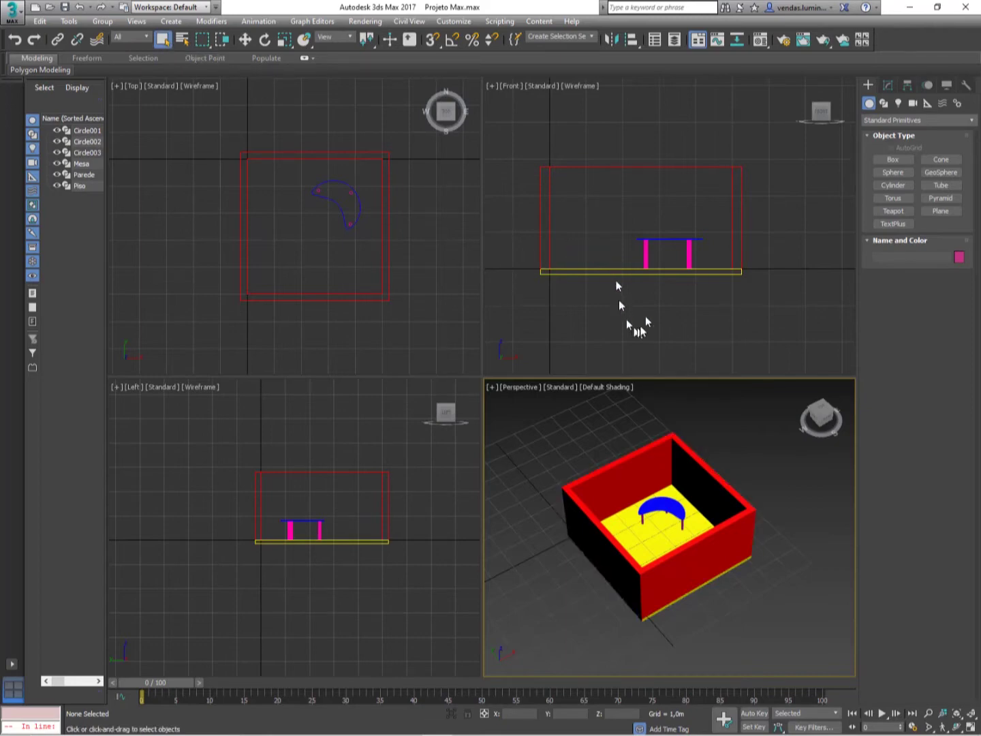
Step: Zoom in and out repeatedly in the Front viewport to examine the table and walls at different scales
scroll(654, 291, up, 2)
scroll(656, 296, down, 2)
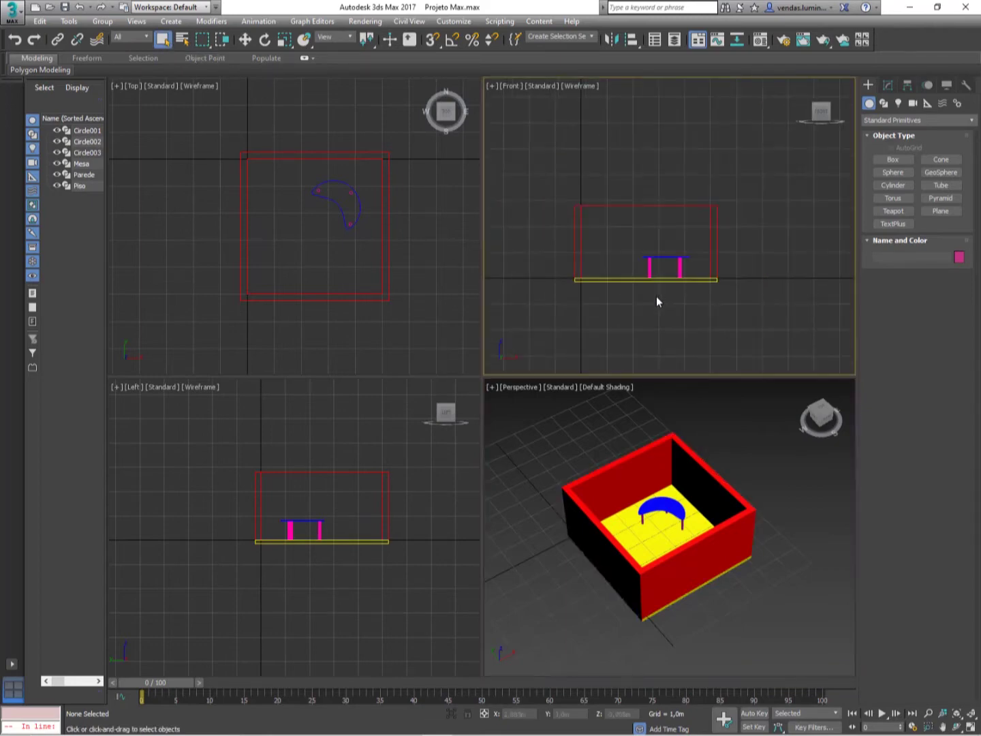
scroll(656, 296, up, 5)
scroll(656, 296, down, 6)
scroll(656, 296, up, 3)
scroll(656, 296, up, 5)
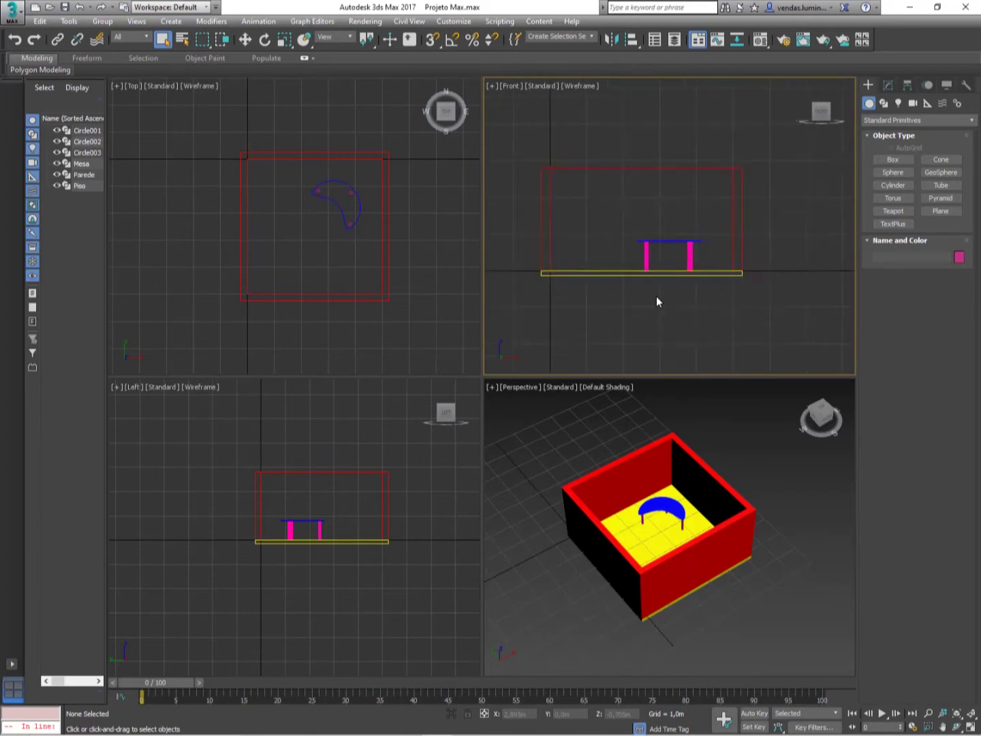
scroll(656, 296, down, 3)
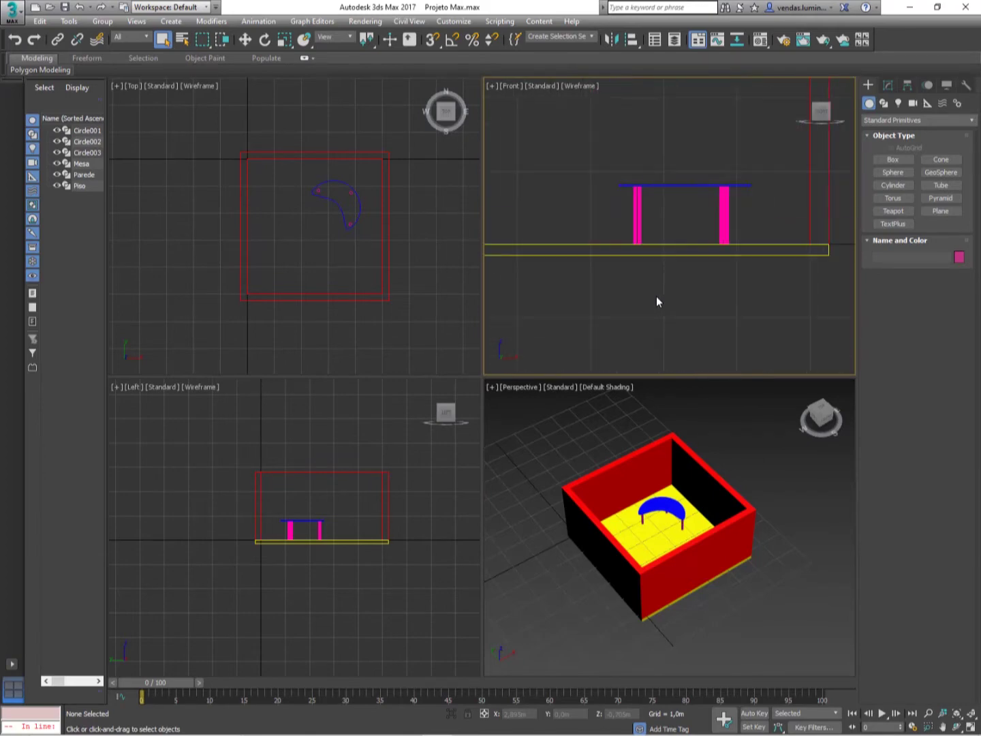
scroll(656, 297, down, 2)
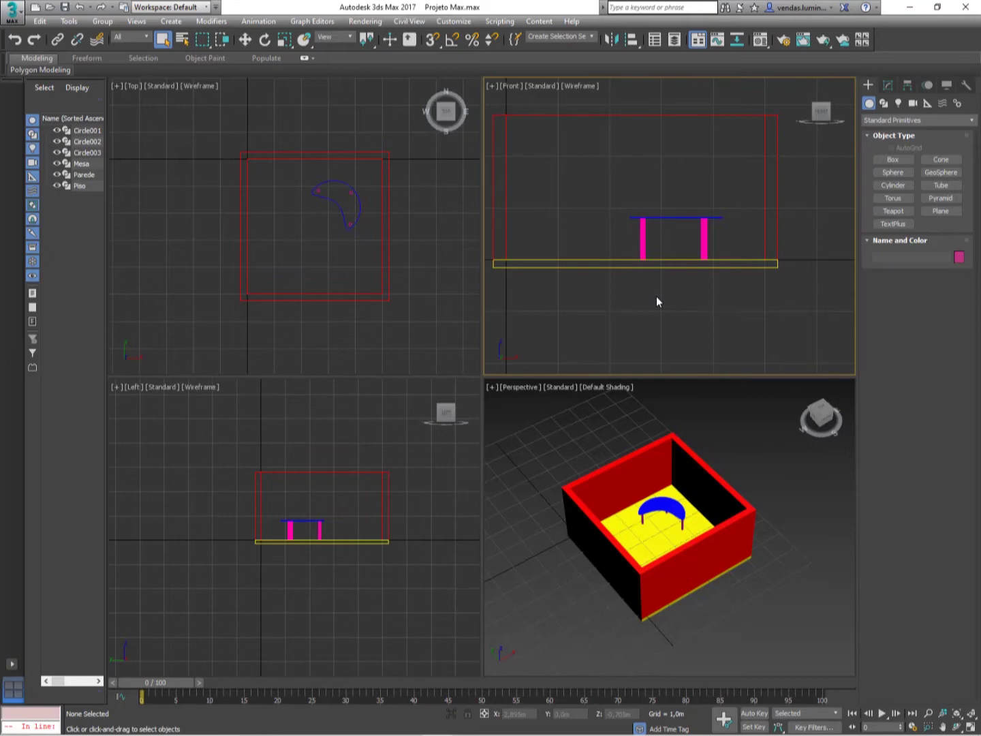
Step: Zoom all four viewports together with Zoom All, and make the Front viewport active
click(943, 715)
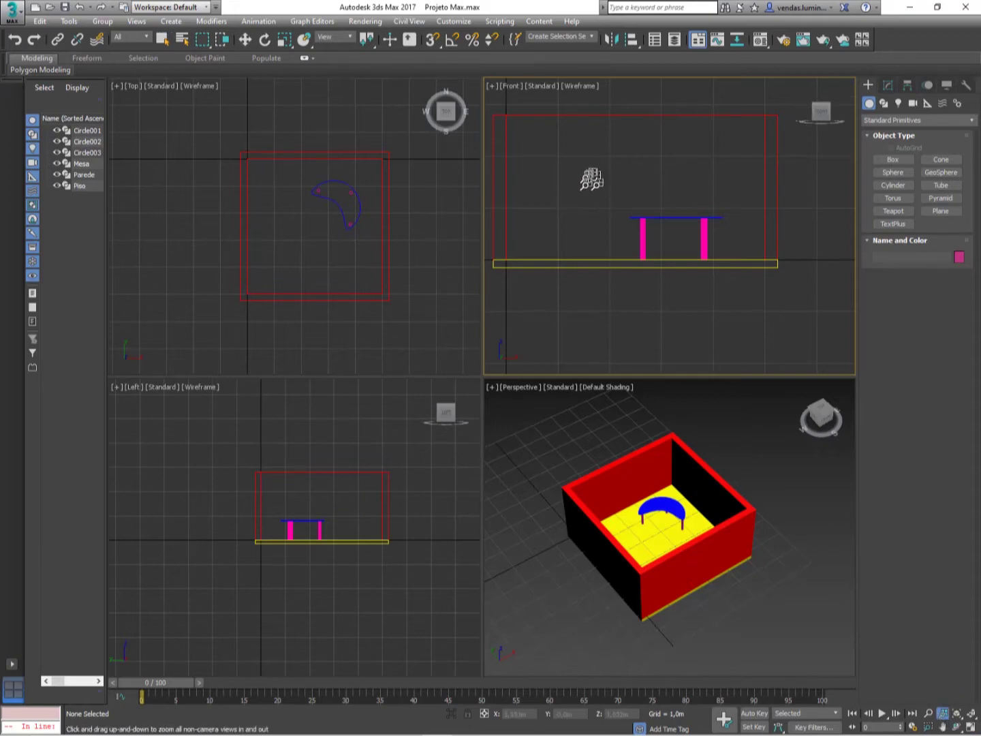
drag(587, 181, 433, 241)
click(436, 240)
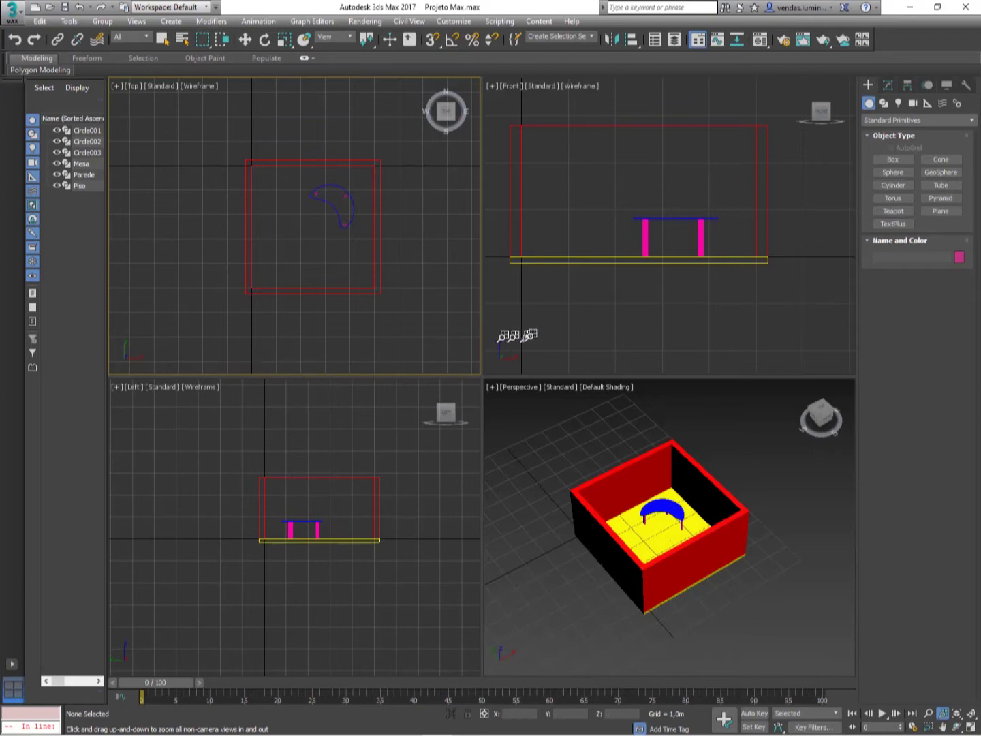
click(517, 334)
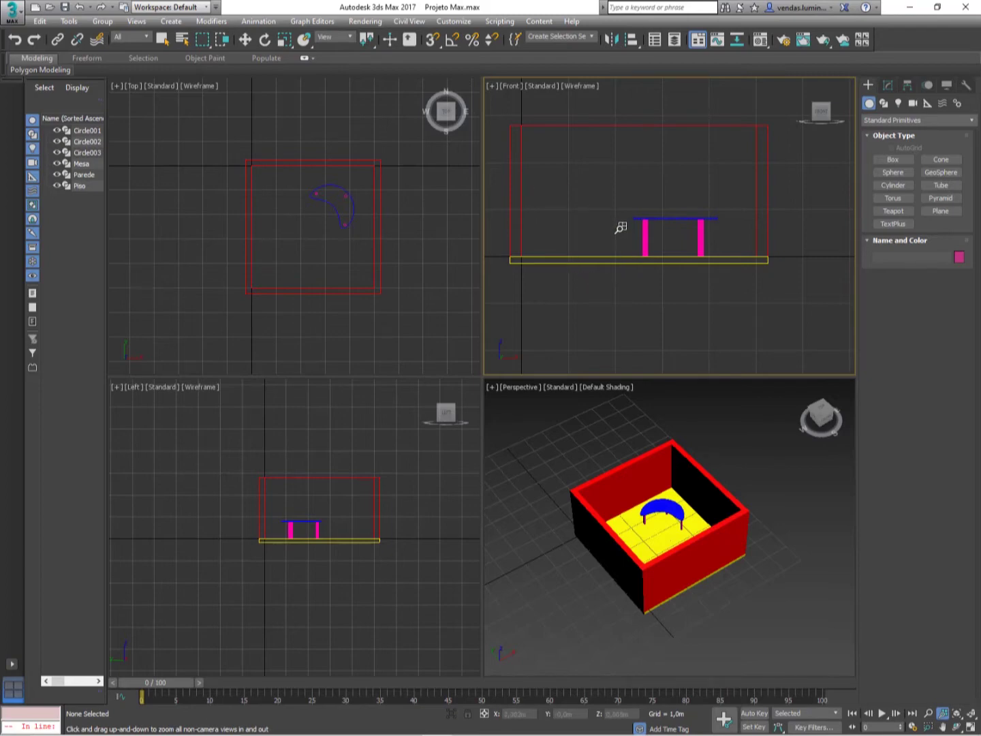
Step: Shift the Front and Top views and refit each with Zoom Extents, and fit all four viewports with Zoom Extents All
middle_drag(609, 165, 547, 100)
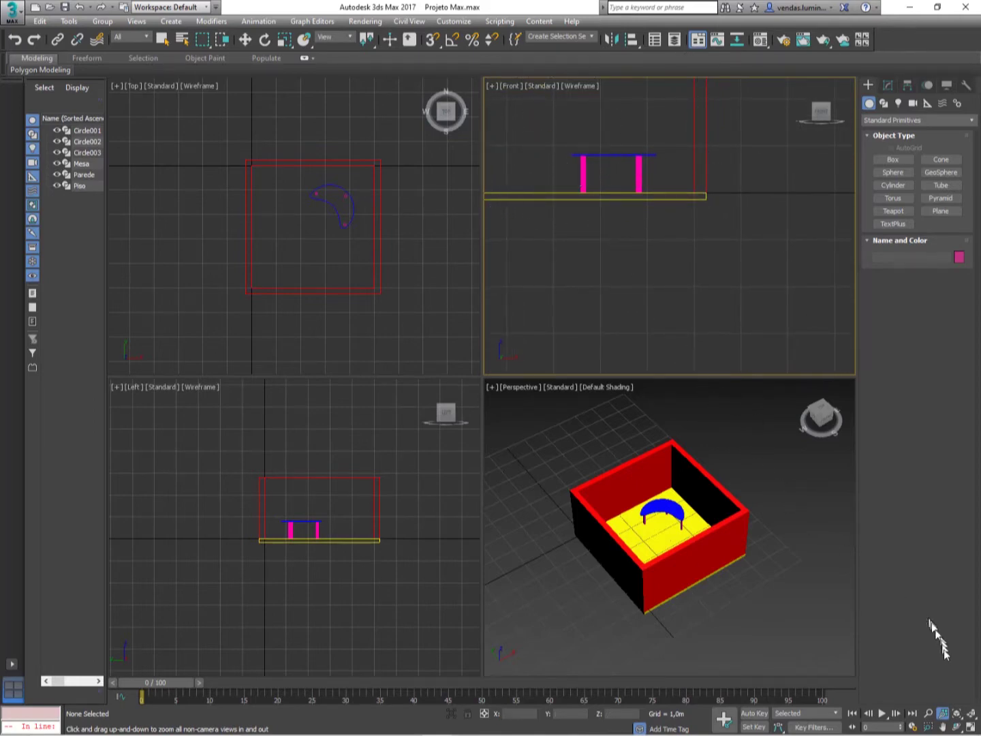
click(957, 715)
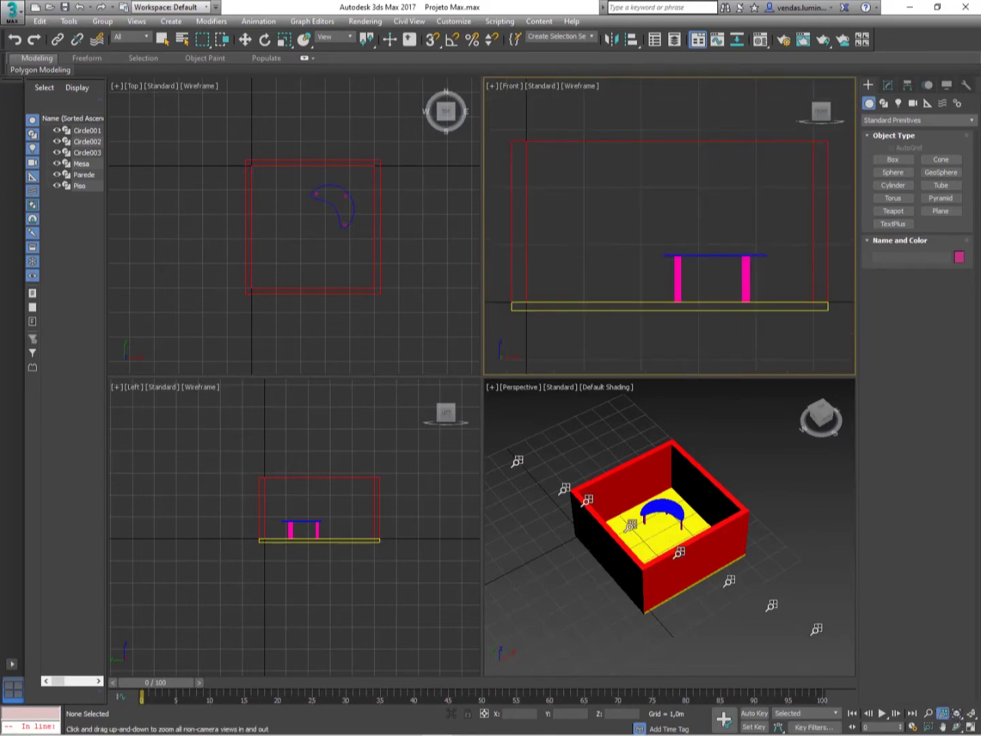
drag(374, 284, 470, 200)
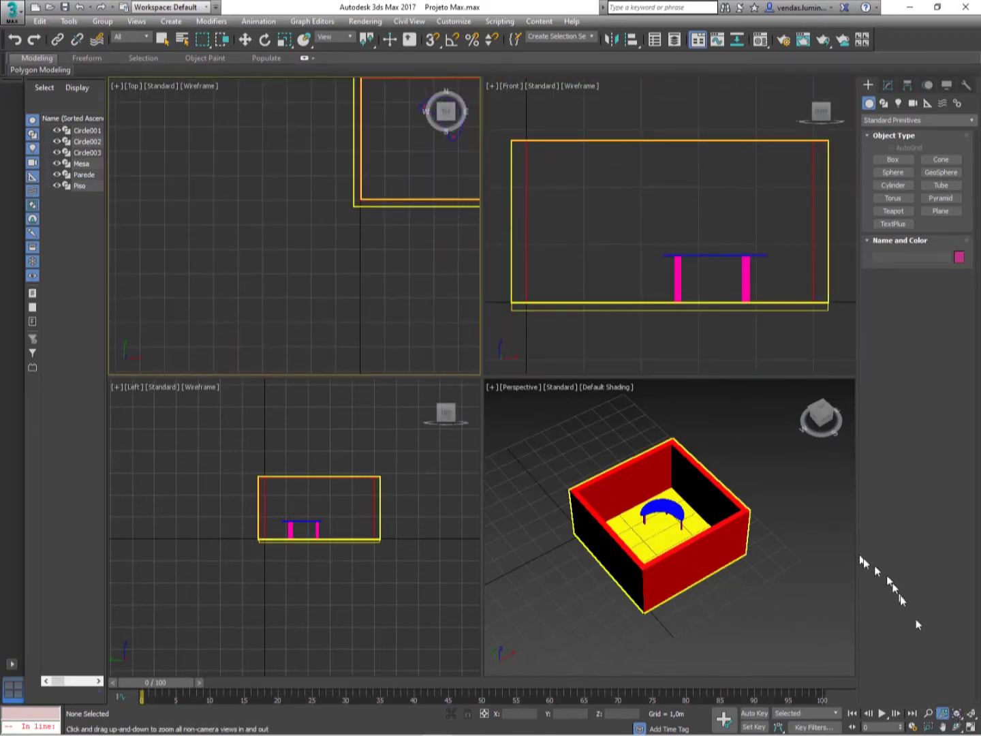
click(957, 715)
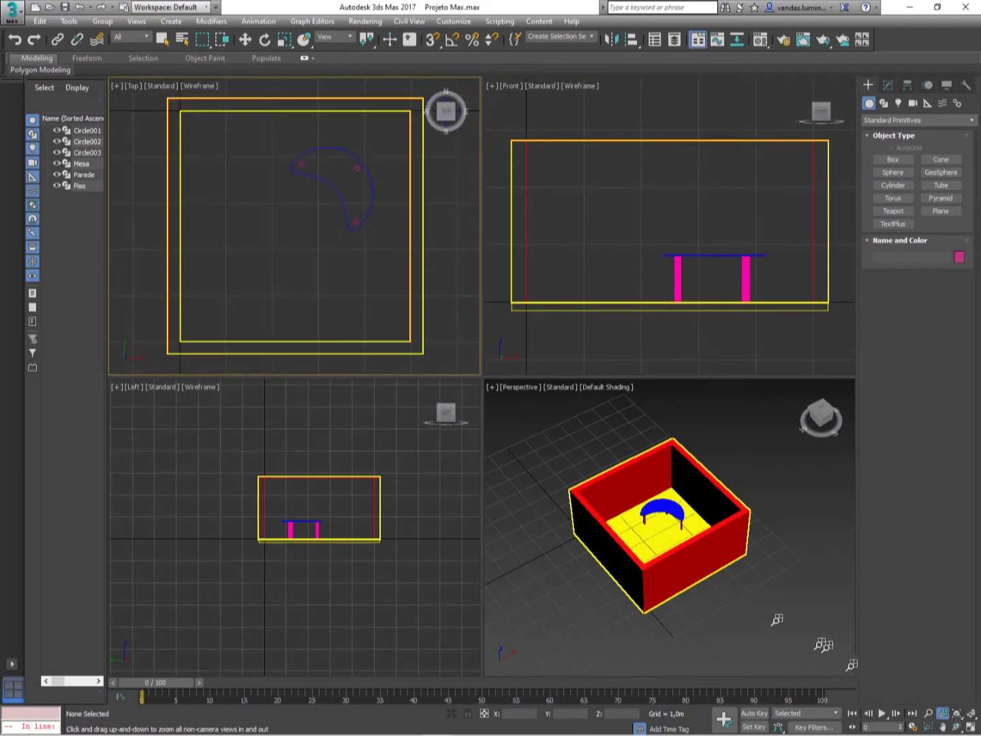
drag(567, 451, 646, 553)
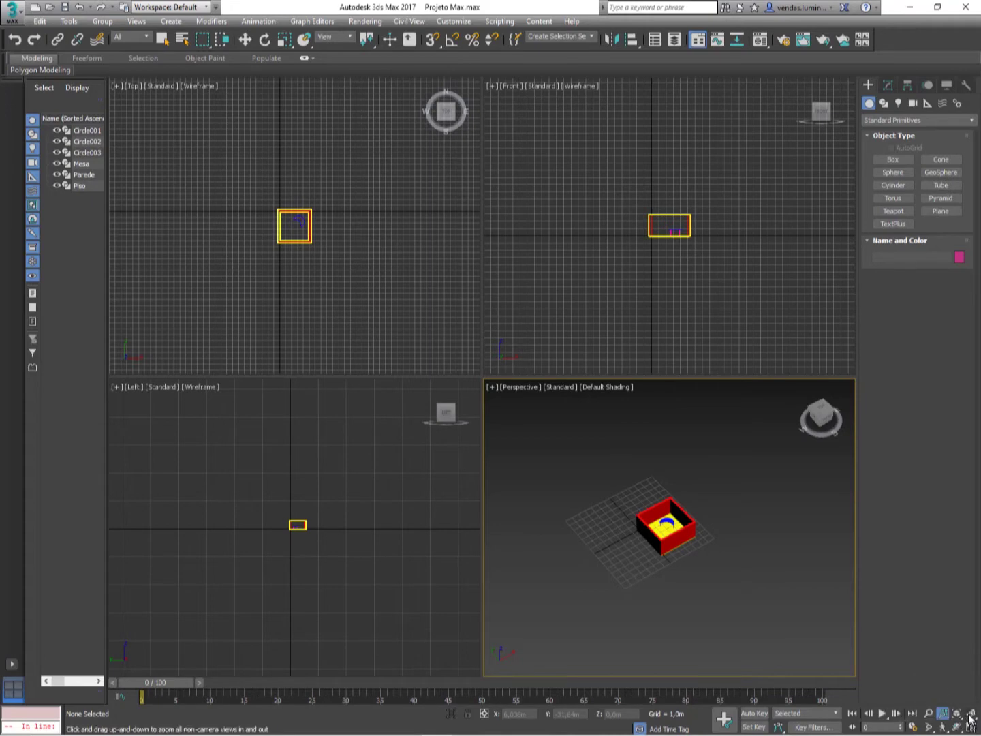
click(972, 713)
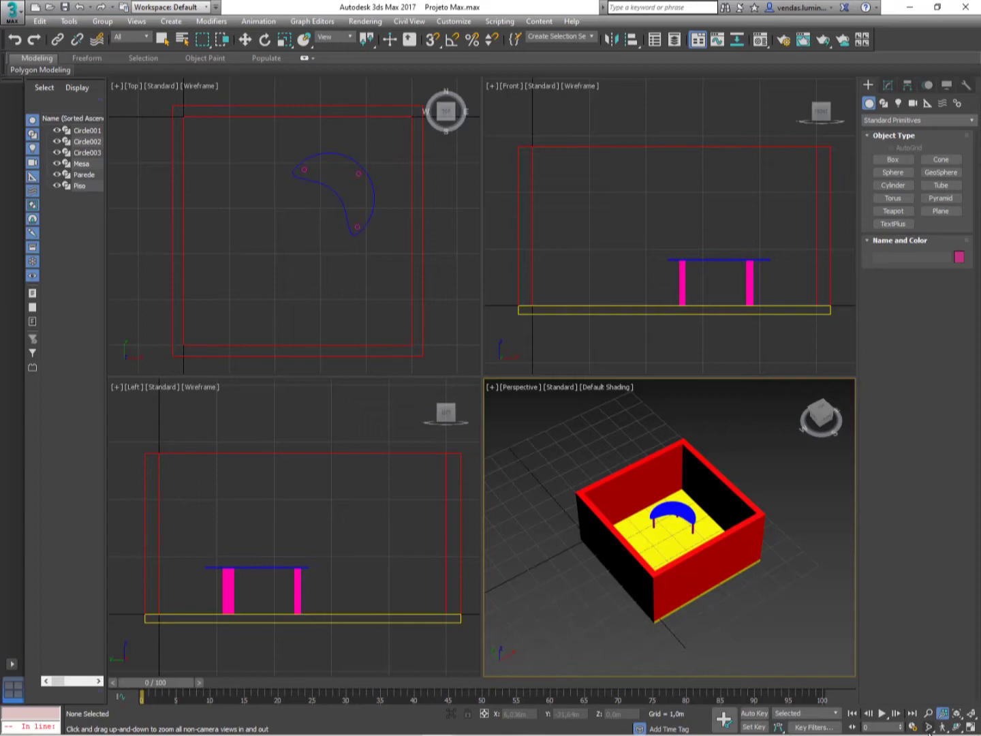
Step: Examine the far upper corner of the room walls up close in the Perspective viewport
click(929, 732)
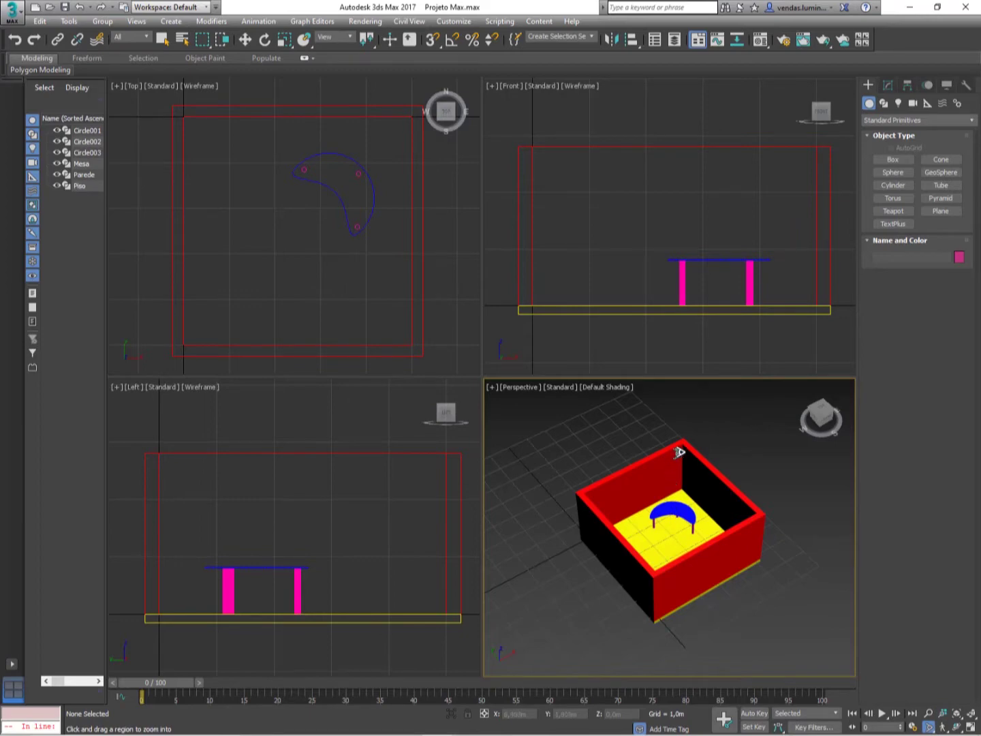
drag(678, 450, 681, 436)
scroll(681, 438, up, 2)
scroll(693, 408, down, 5)
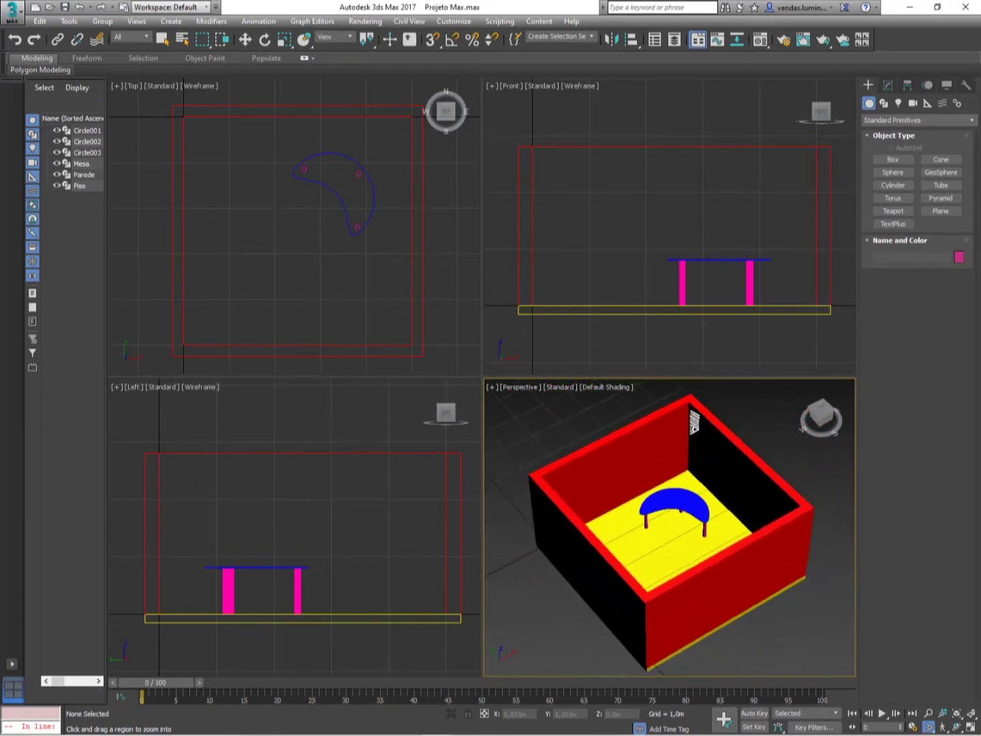
scroll(690, 448, up, 6)
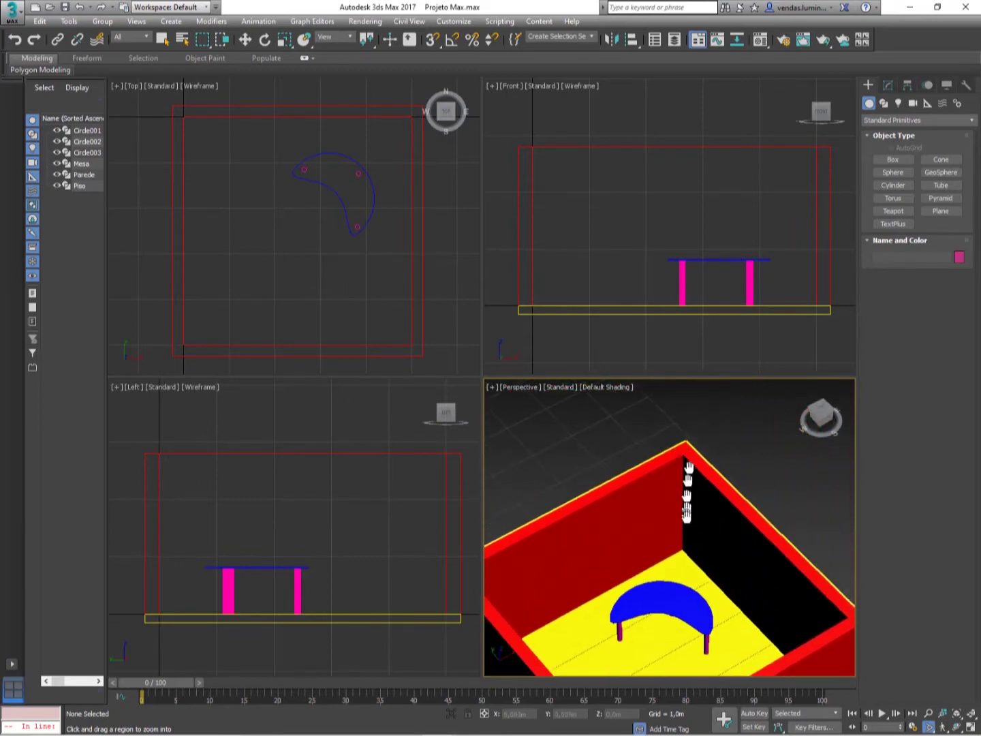
scroll(689, 443, up, 4)
scroll(694, 459, down, 3)
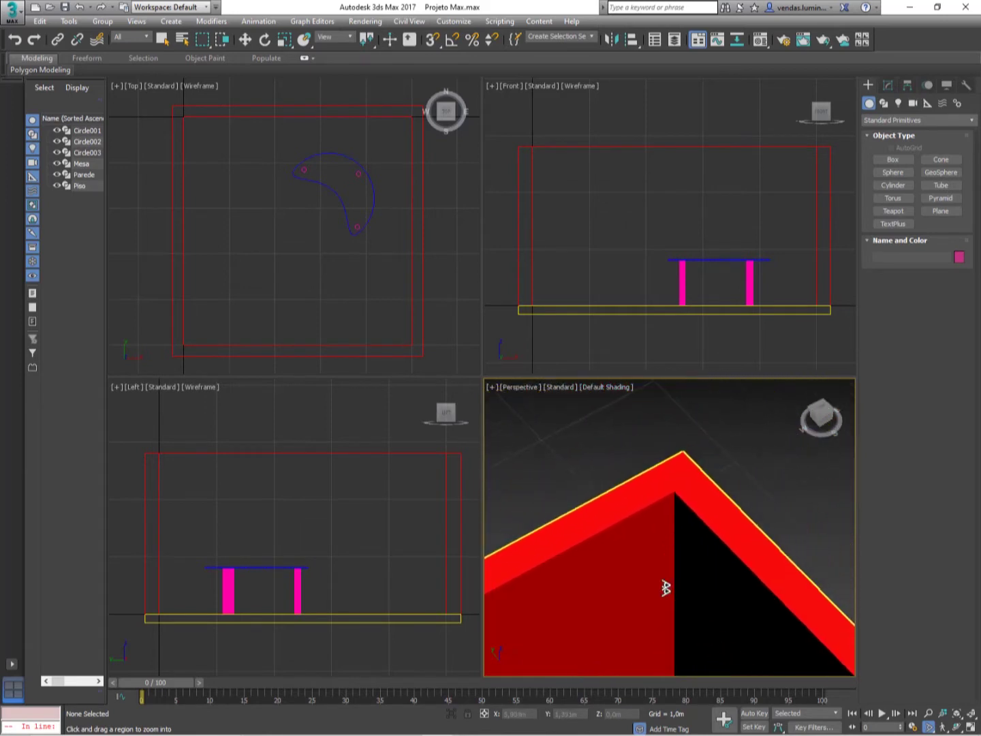
scroll(691, 444, up, 2)
middle_drag(703, 430, 677, 498)
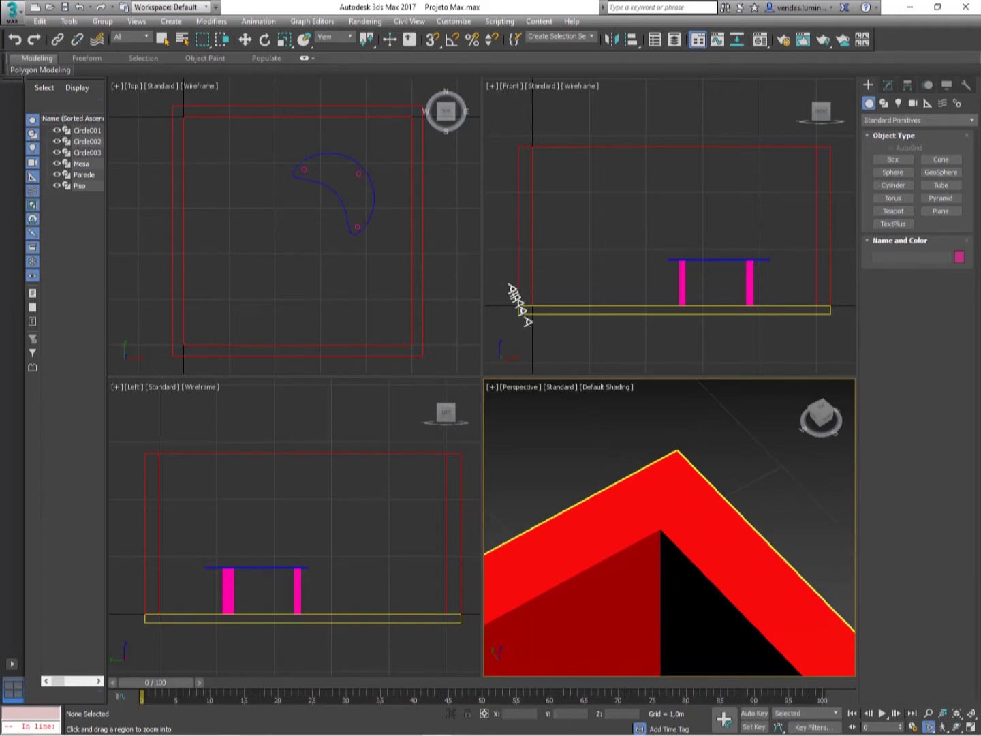
Step: Use region zoom to enlarge the tabletop and a leg in Front, a wall corner in Top, and a table leg in Left
drag(500, 285, 545, 341)
middle_drag(733, 277, 556, 290)
scroll(707, 277, down, 3)
scroll(711, 277, down, 1)
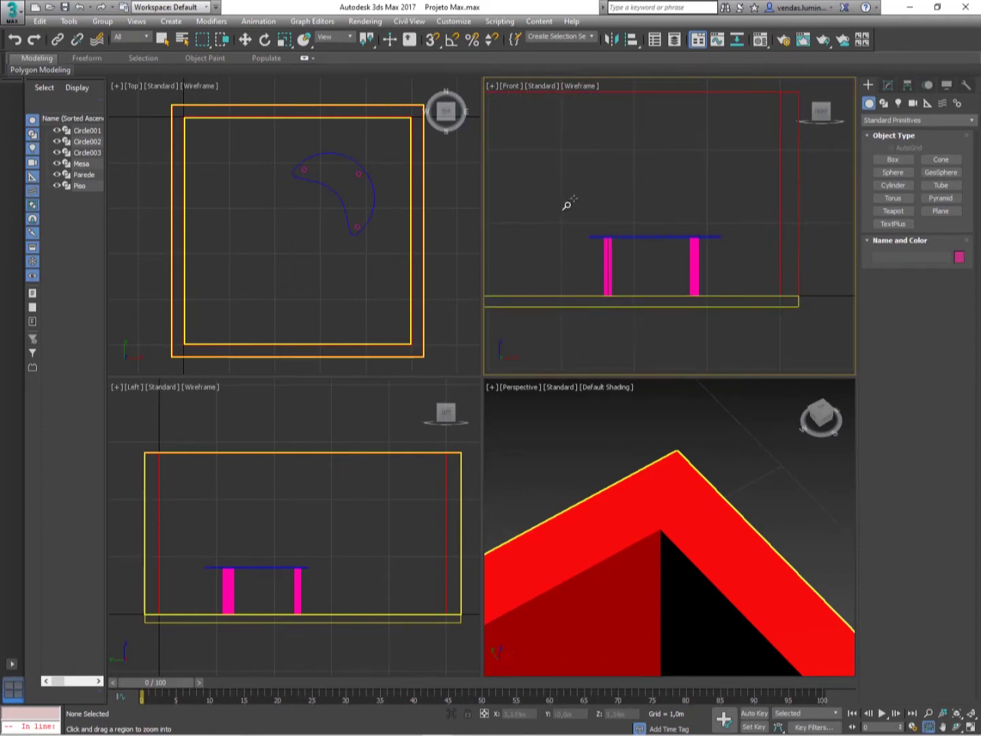
drag(571, 196, 633, 286)
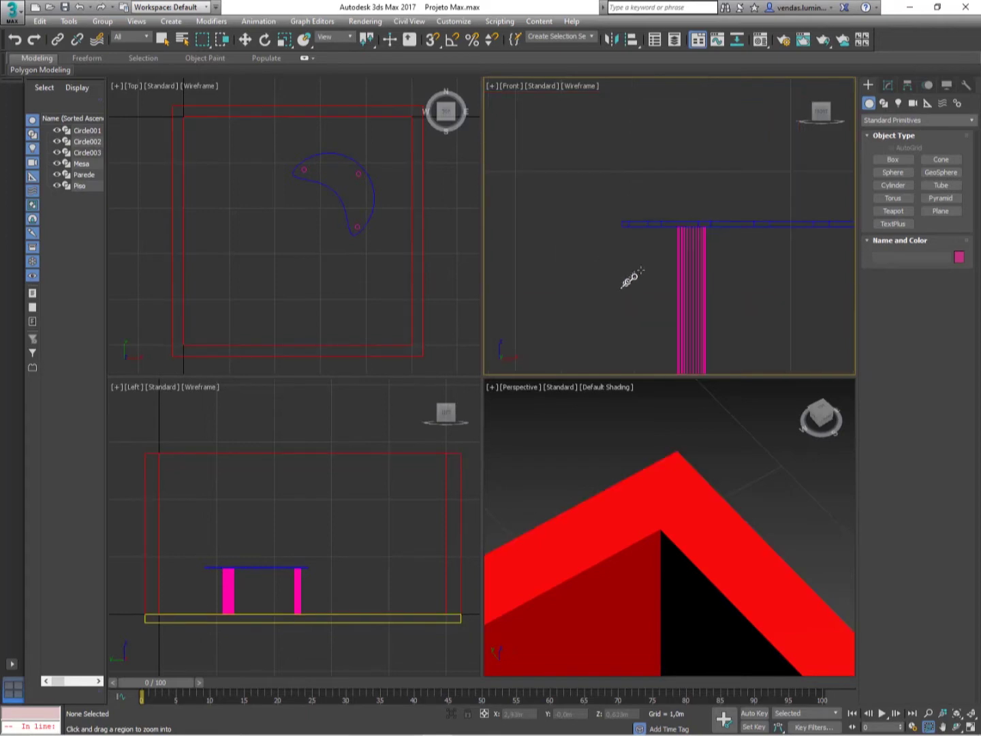
drag(616, 196, 717, 272)
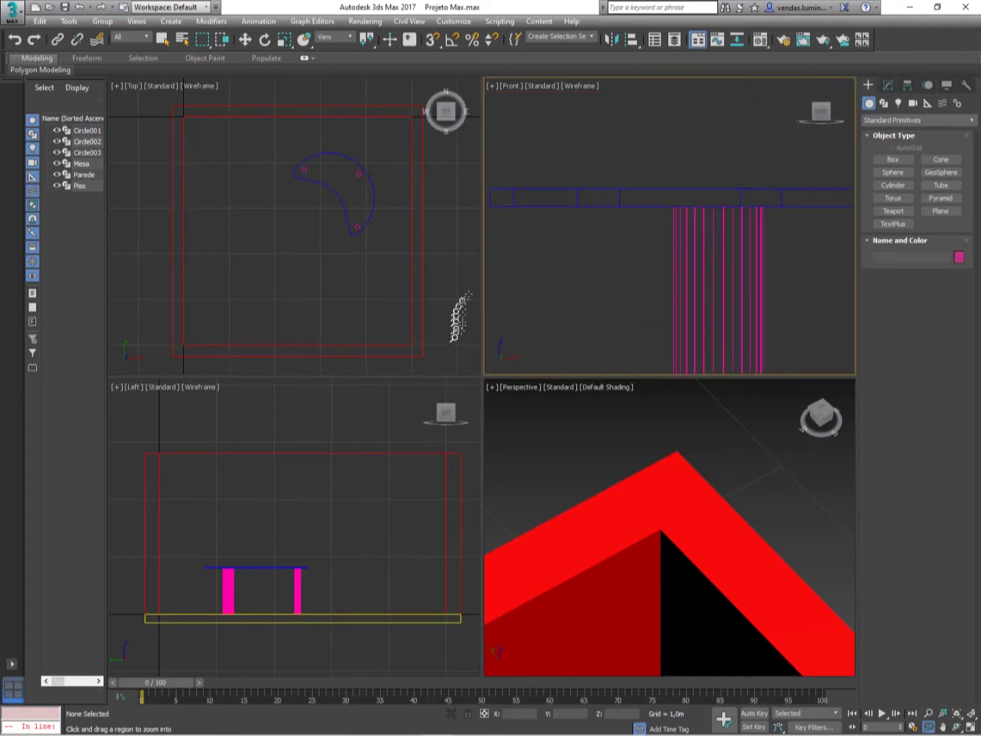
drag(455, 359, 394, 279)
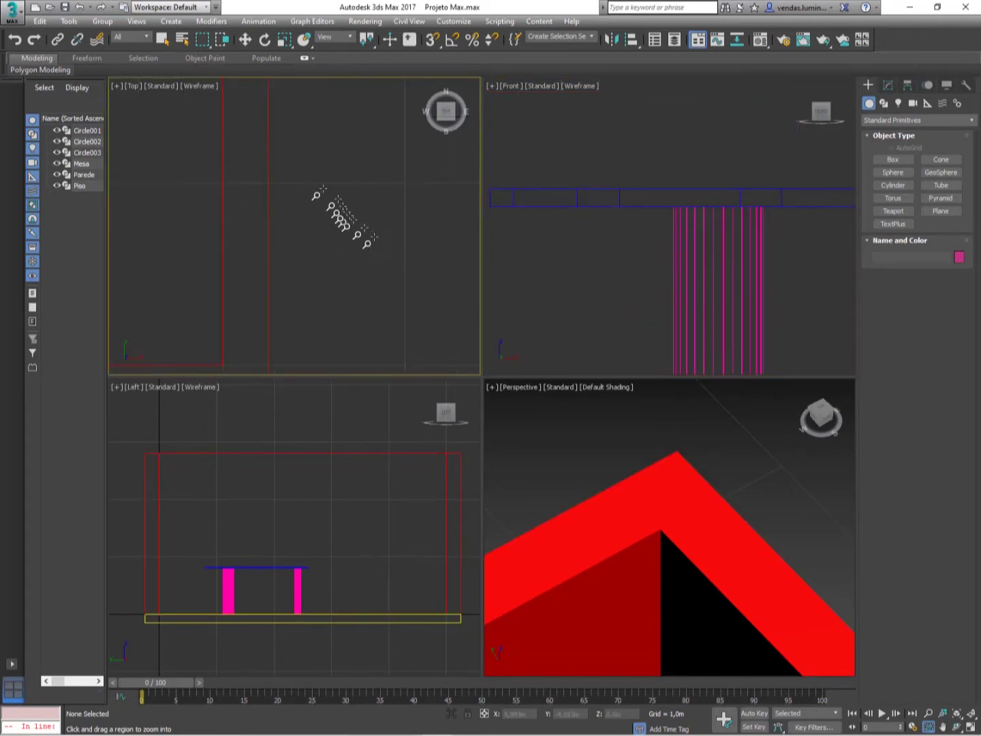
drag(329, 515, 280, 585)
Step: Widen the Perspective viewport's view of the room corner with the Field-of-View tool
click(655, 454)
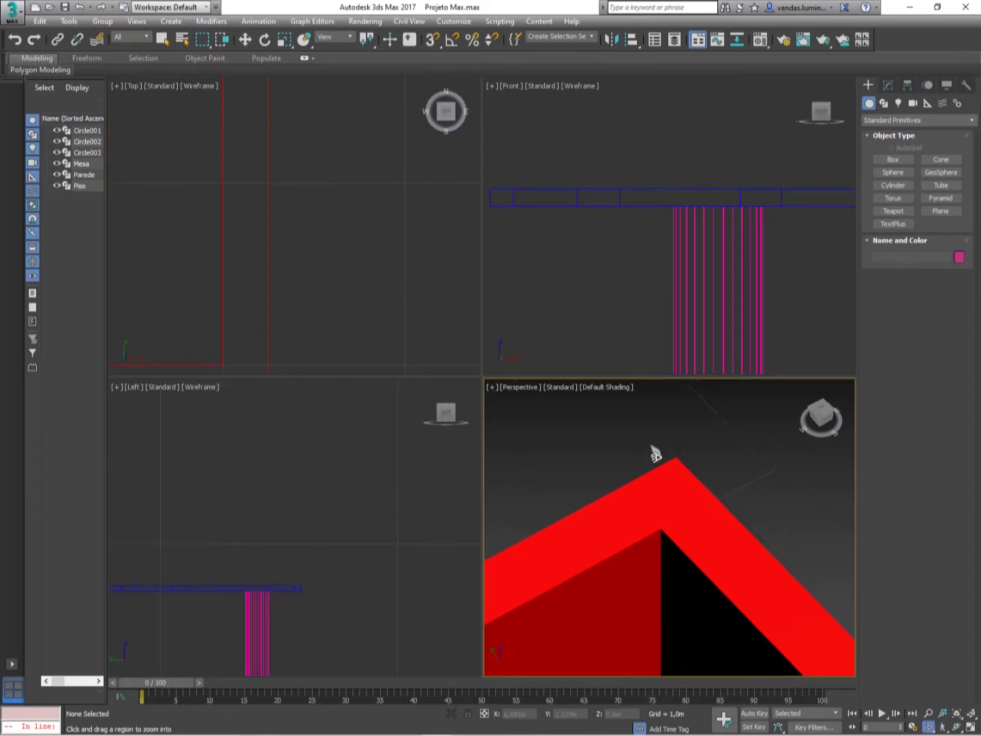
drag(656, 455, 673, 564)
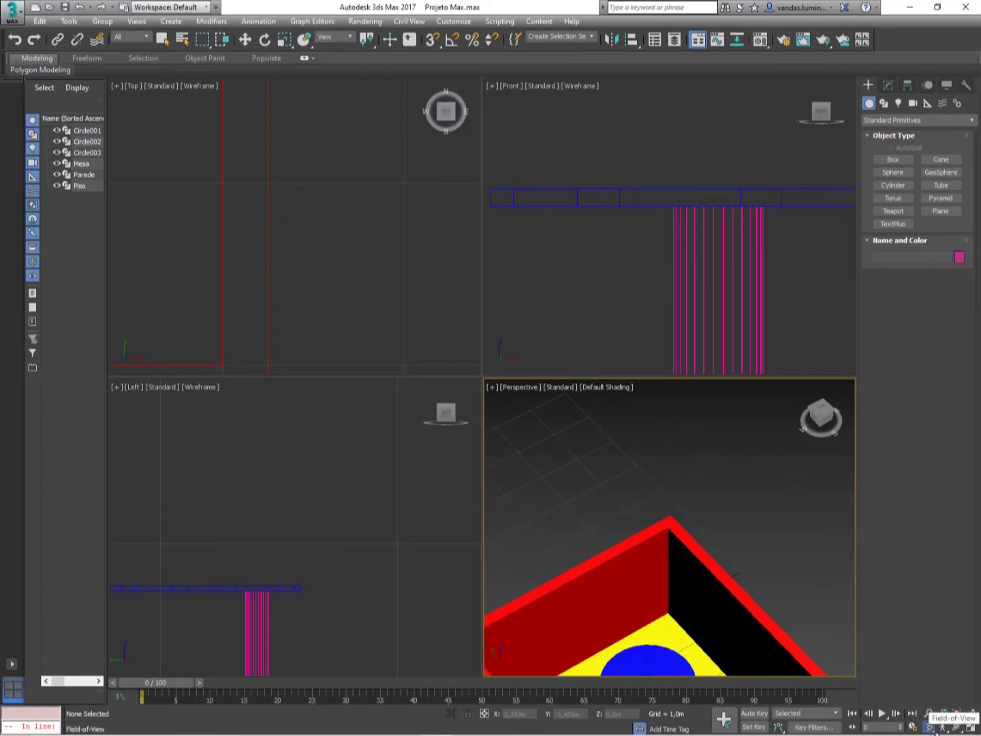
drag(928, 727, 928, 709)
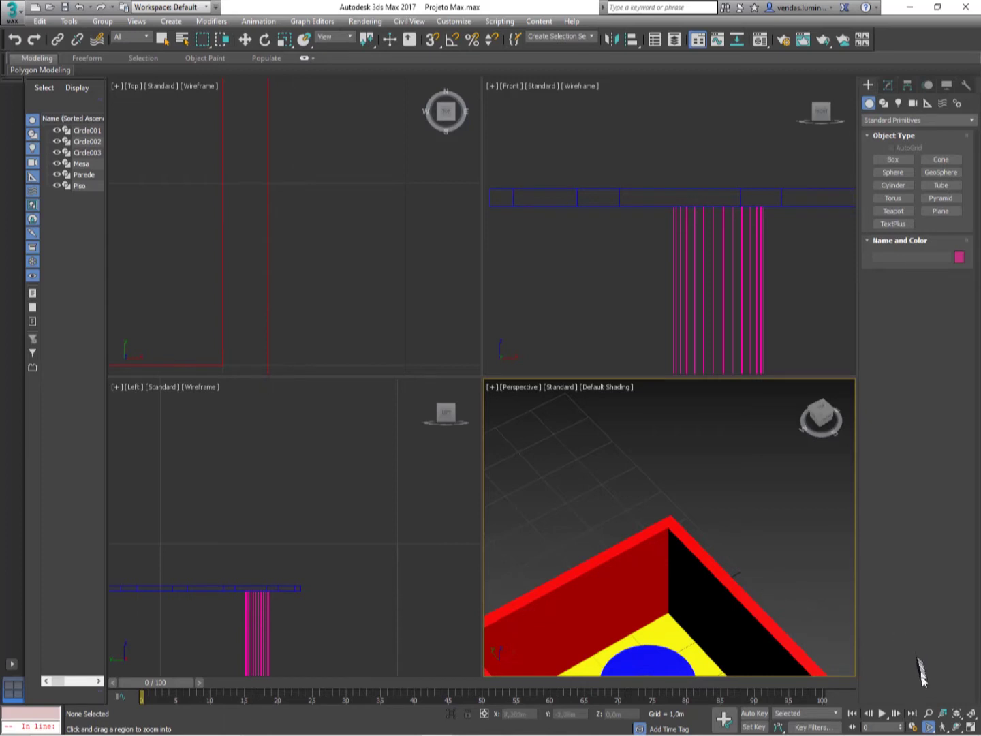
drag(929, 726, 927, 730)
Step: Move the Perspective view across the room until the whole table is in frame
click(942, 726)
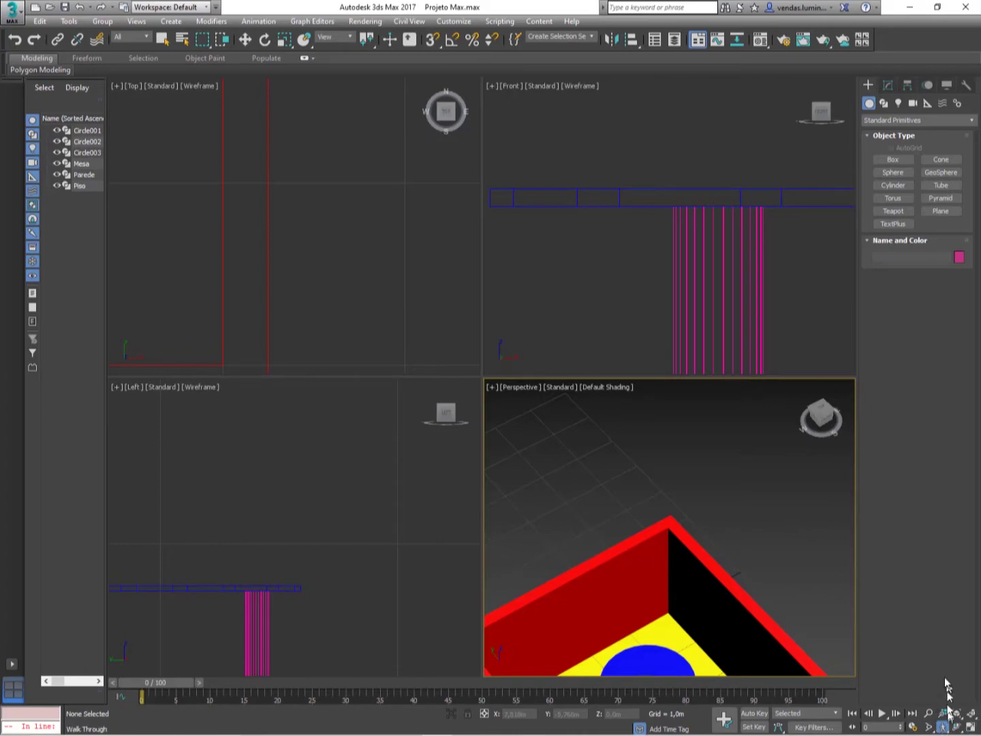
drag(756, 526, 681, 534)
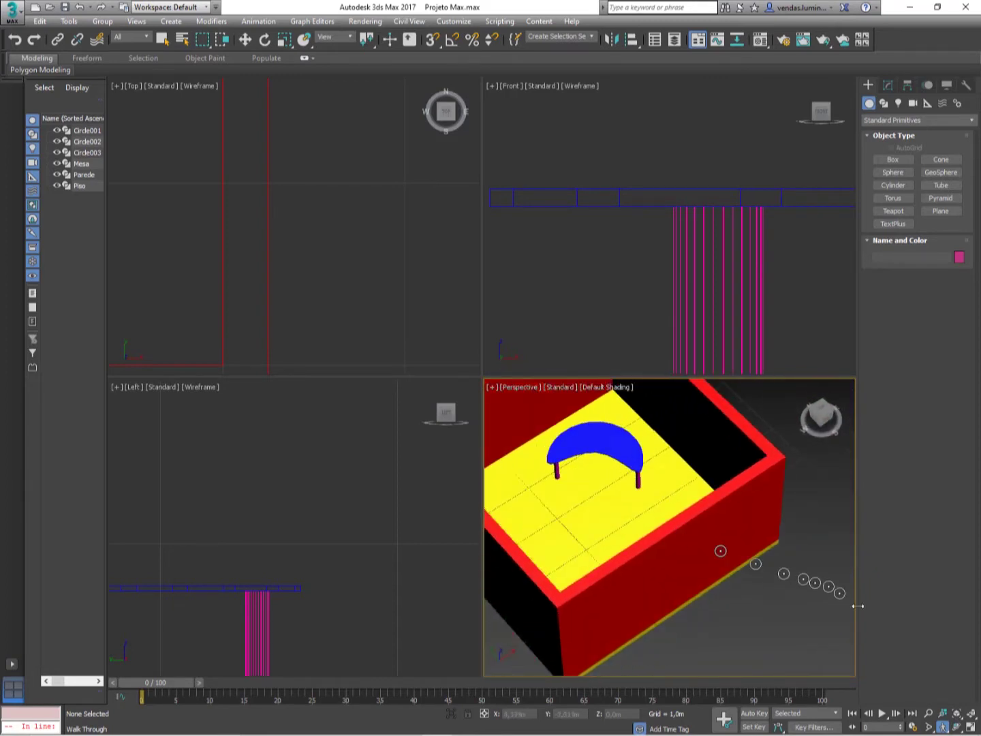
Step: Orbit the Perspective, Front, Top and Left viewports in turn with the Orbit tool to view the scene from angled directions
click(958, 729)
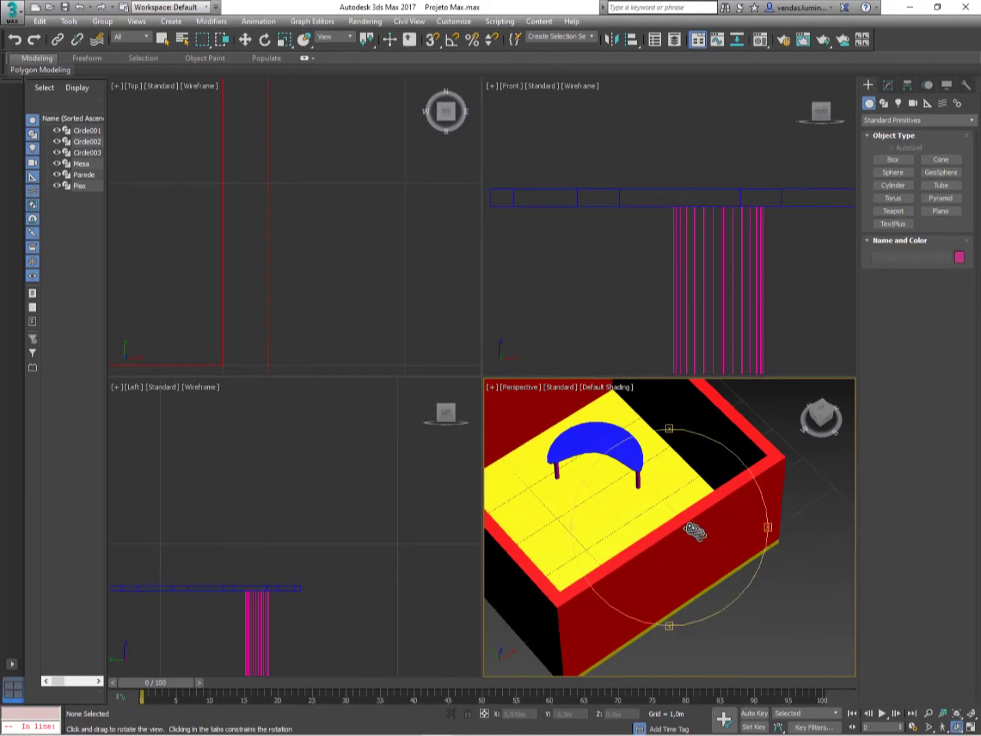
drag(690, 531, 617, 460)
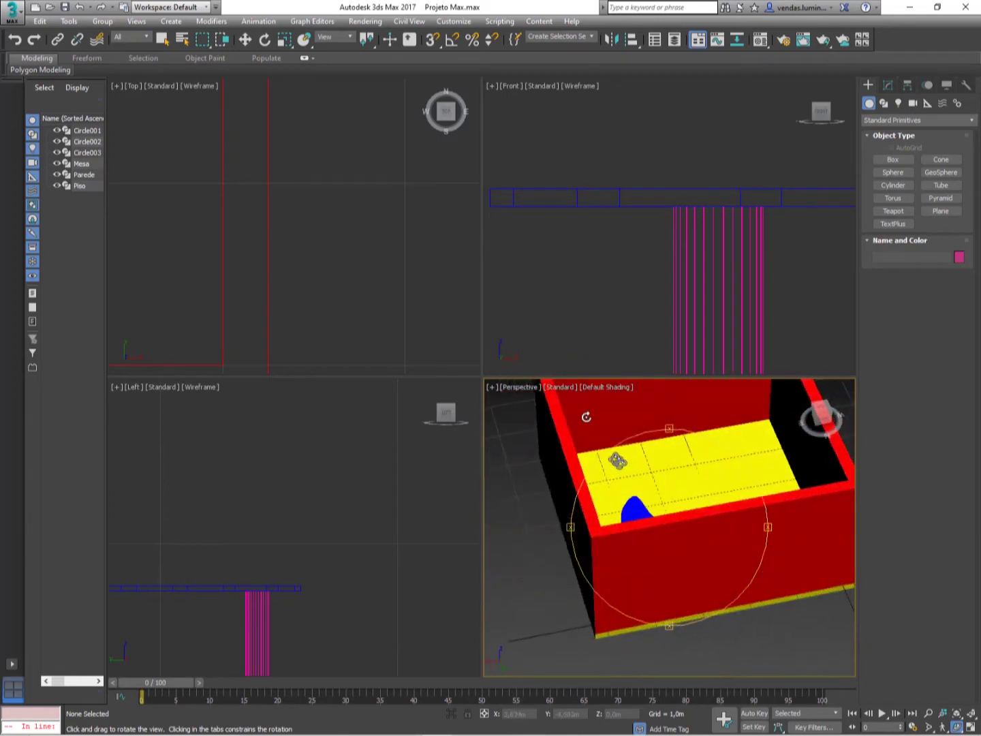
drag(547, 276, 694, 190)
drag(690, 434, 654, 388)
drag(619, 256, 676, 144)
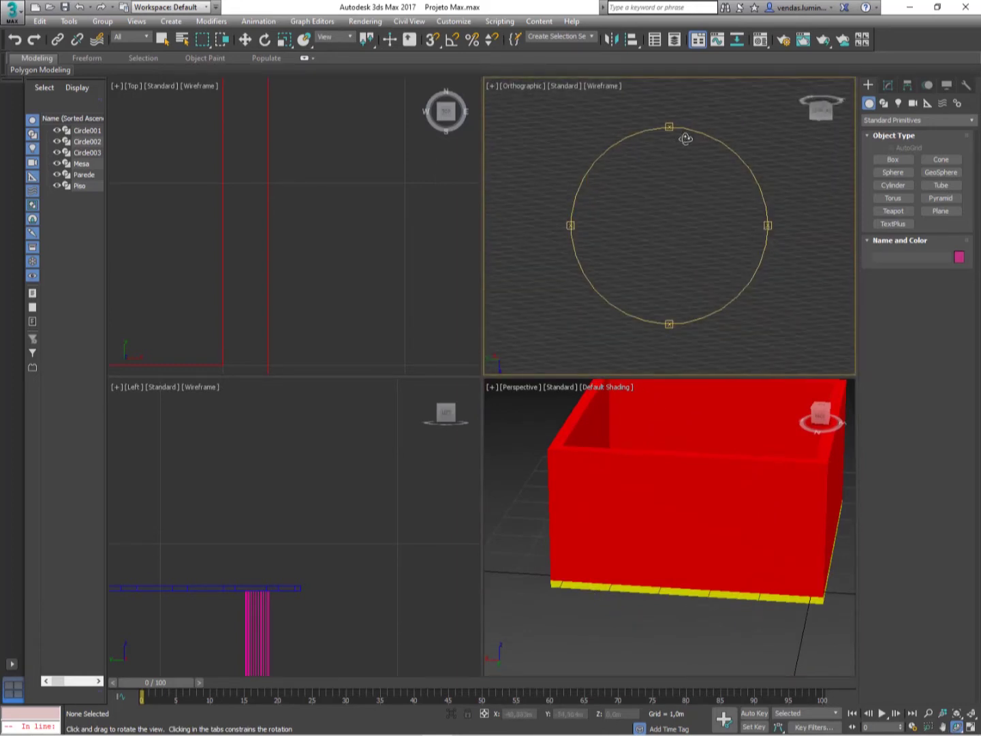
drag(350, 219, 297, 182)
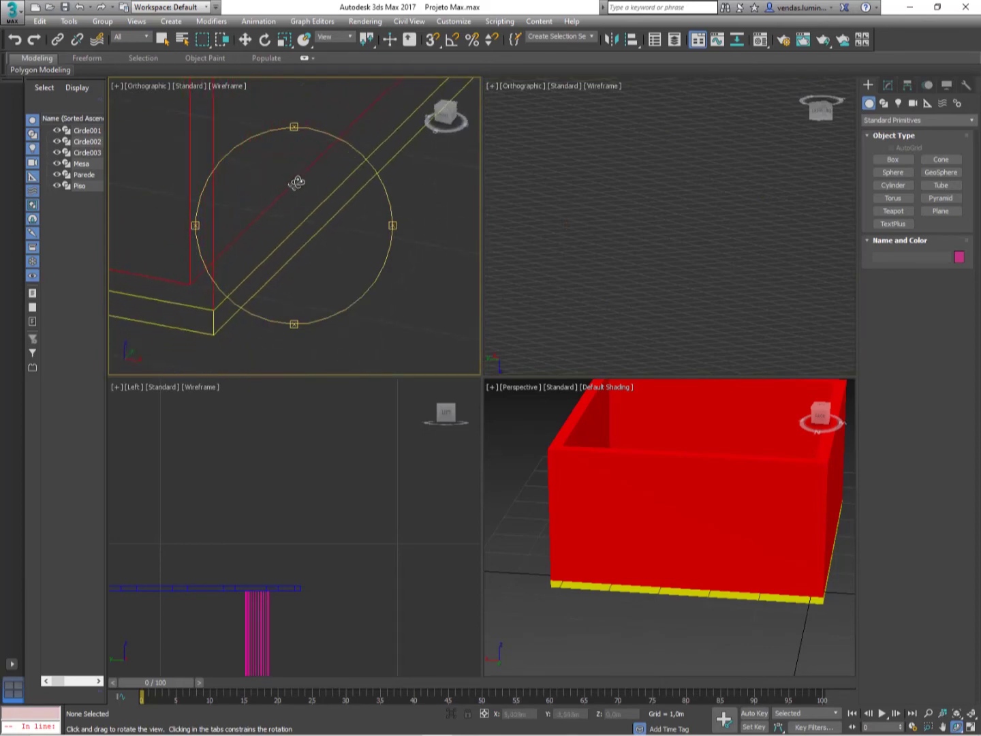
drag(322, 475, 284, 452)
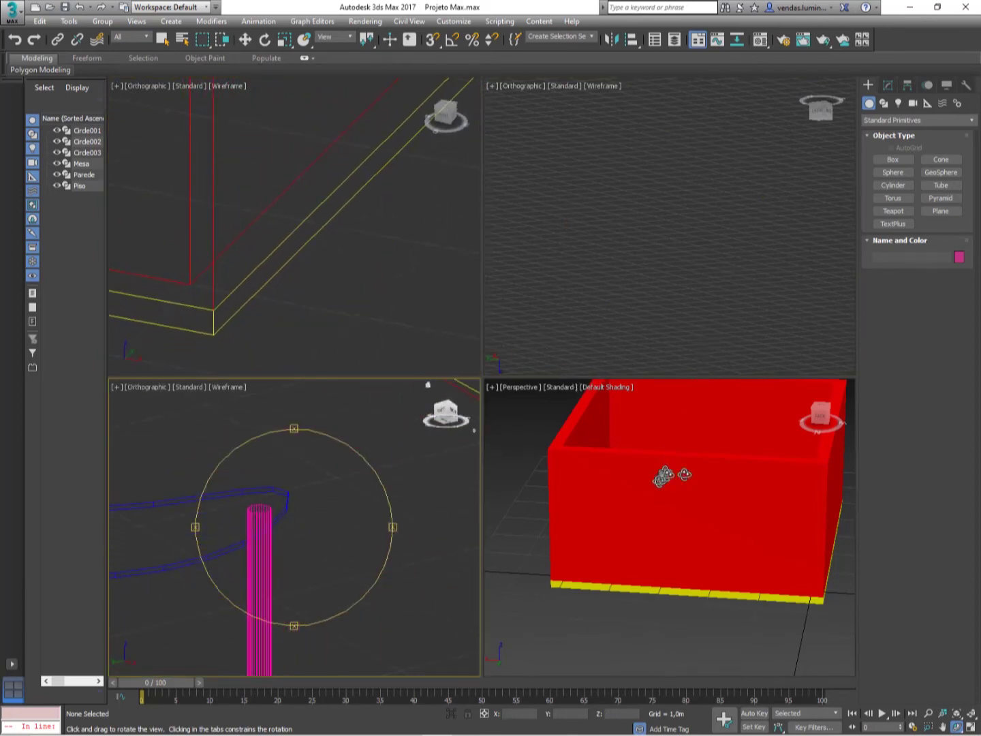
Step: Orbit and zoom the Perspective view to look down into the room at the table
drag(723, 462, 641, 473)
scroll(653, 463, down, 6)
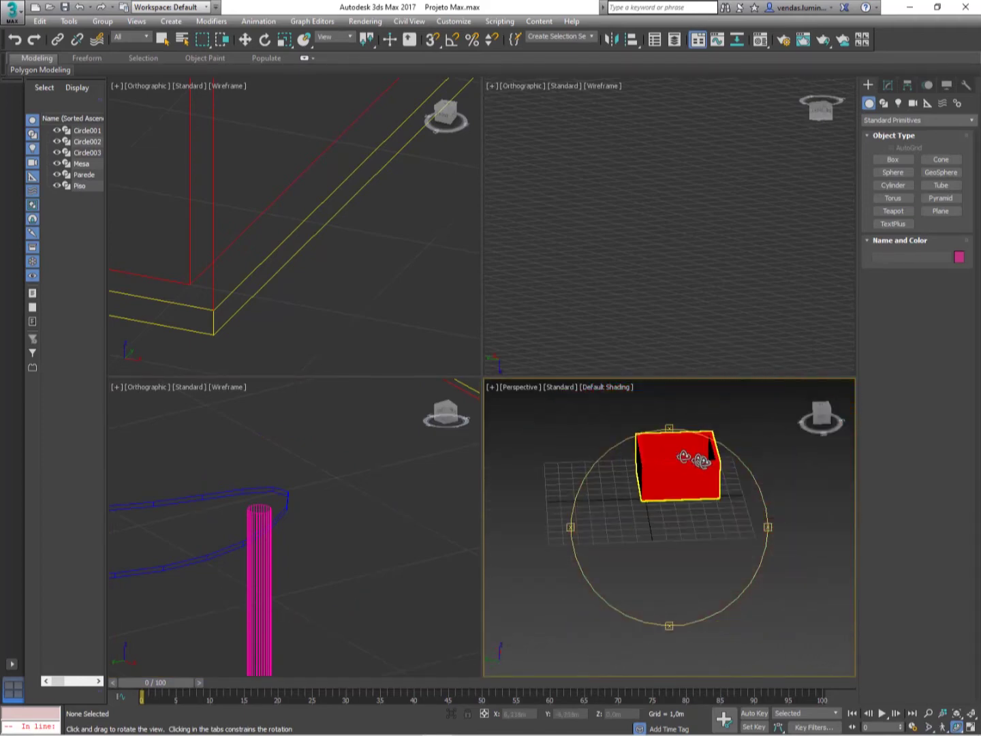
drag(702, 460, 696, 499)
Step: Restore the three orbited wireframe viewports to their standard Front, Top and Left views
click(575, 225)
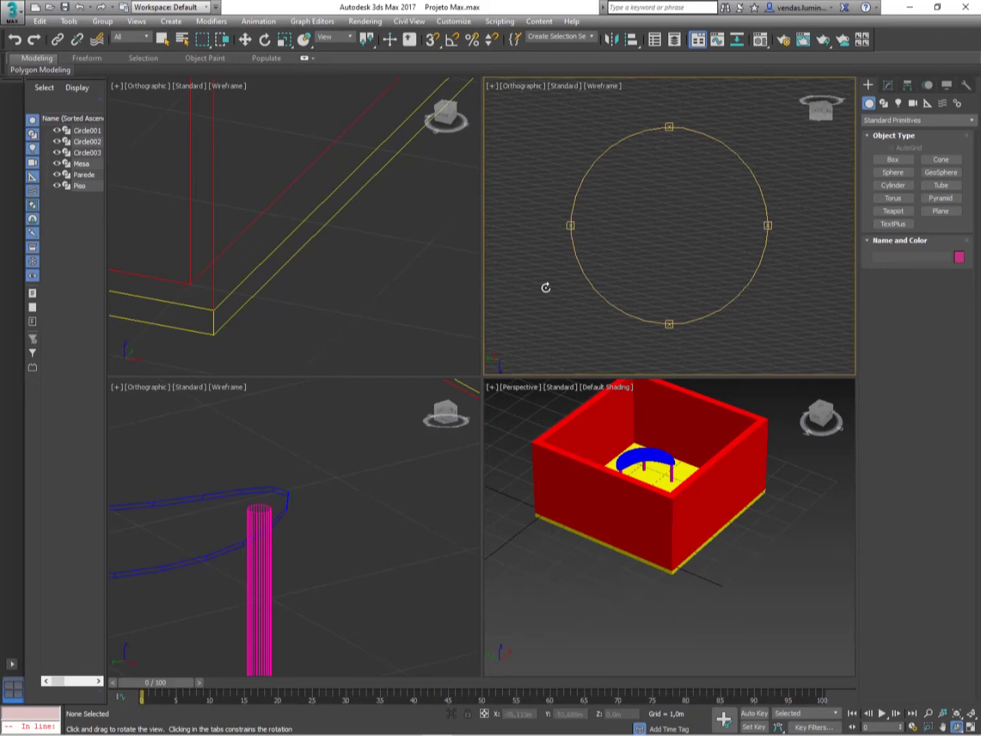
key(f)
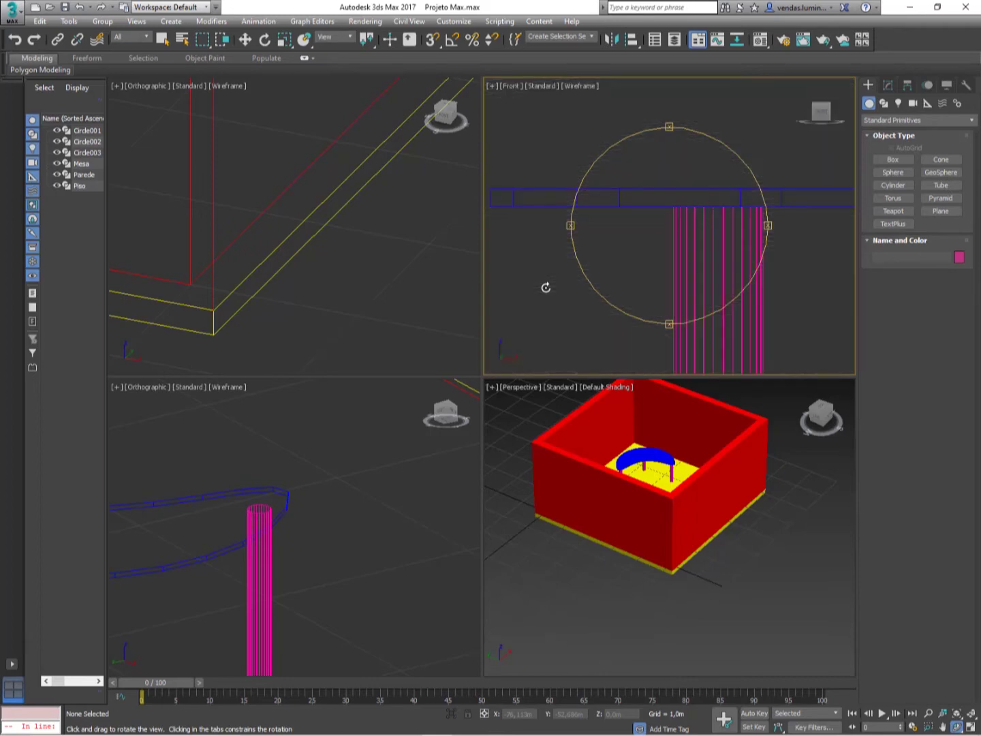
click(438, 228)
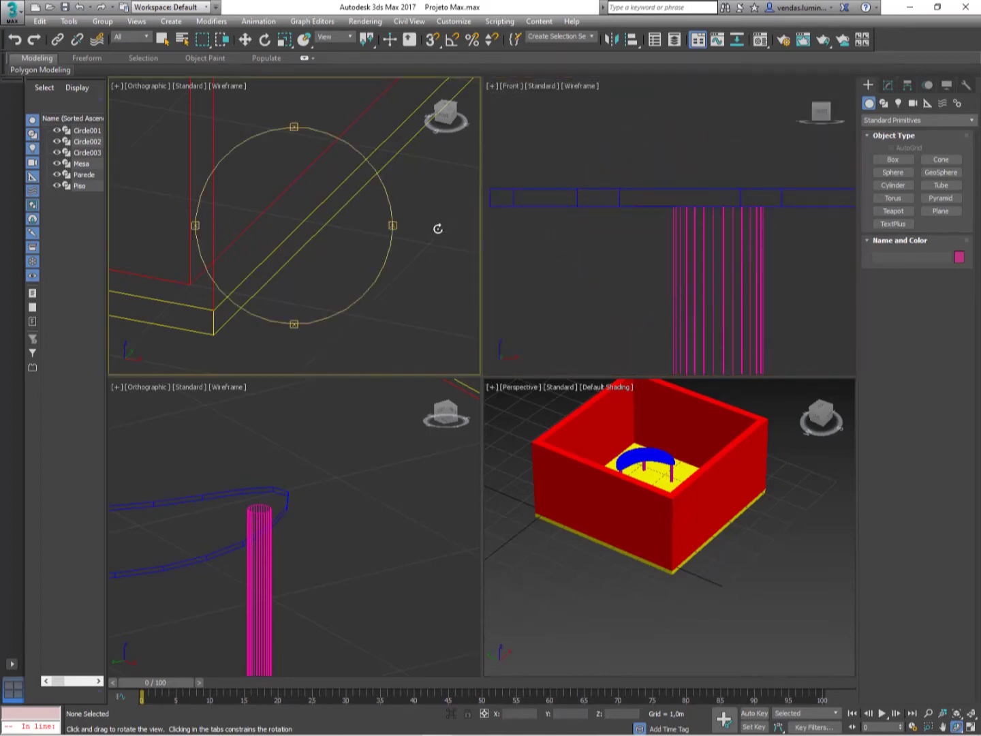
key(t)
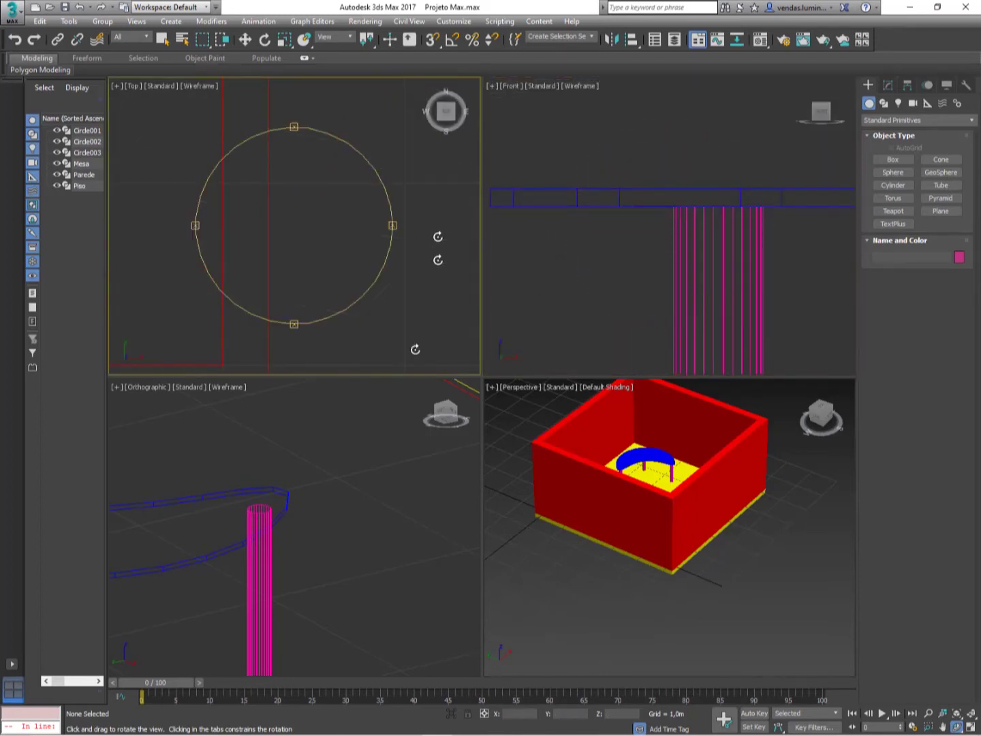
click(388, 526)
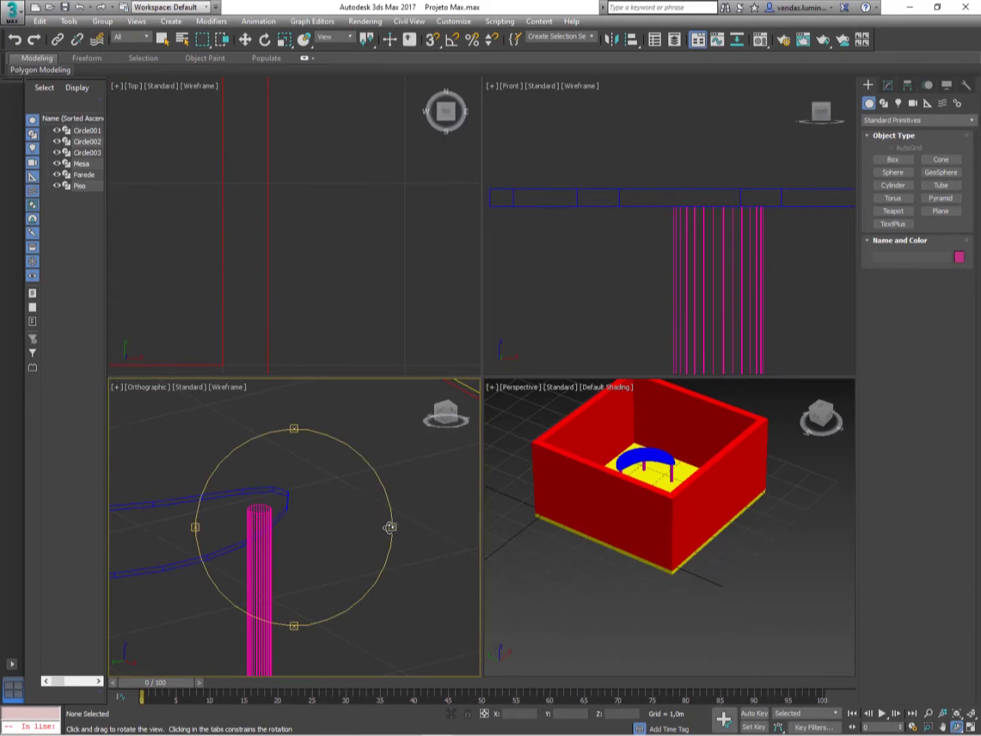
key(l)
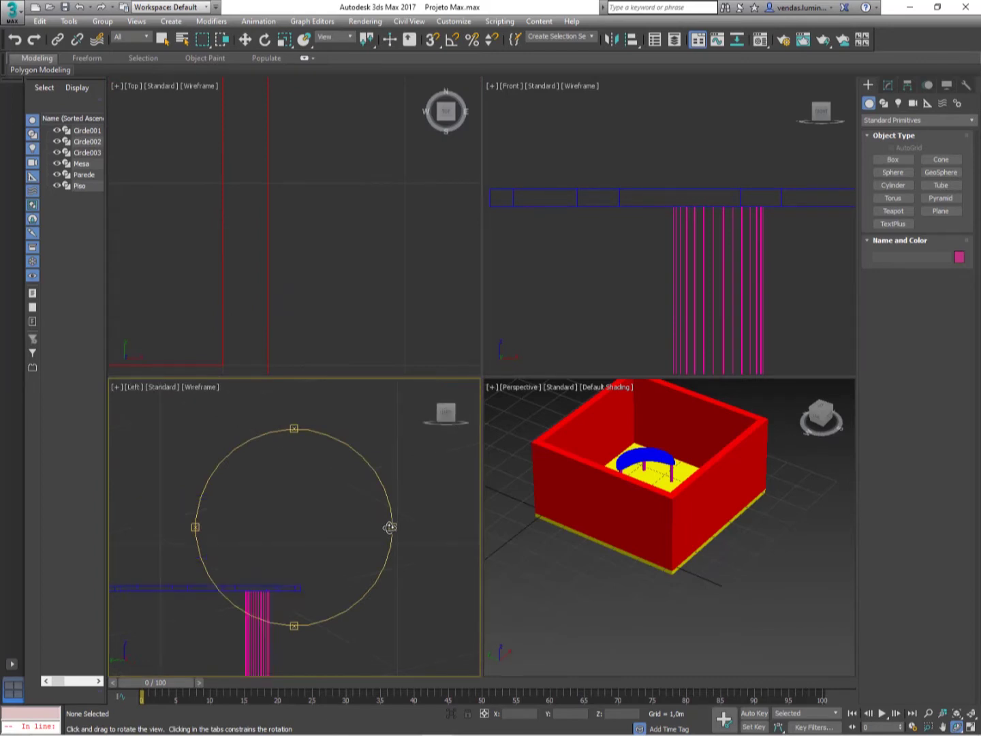
Step: Fit the whole scene in all four viewports and orbit the Perspective view around the room
click(971, 712)
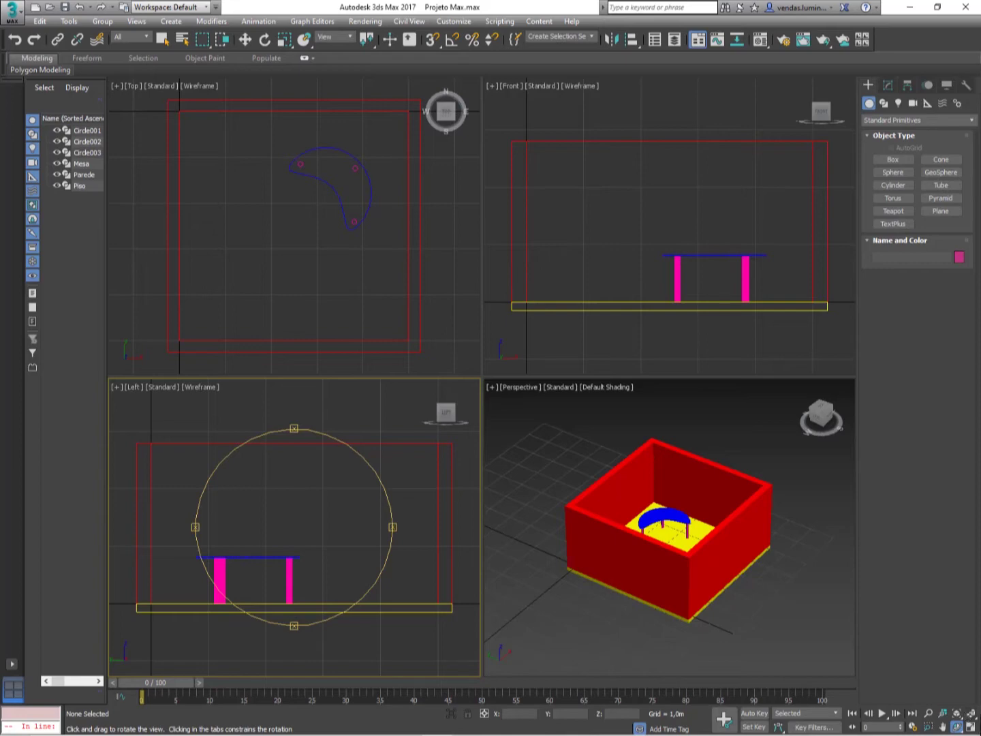
right_click(591, 442)
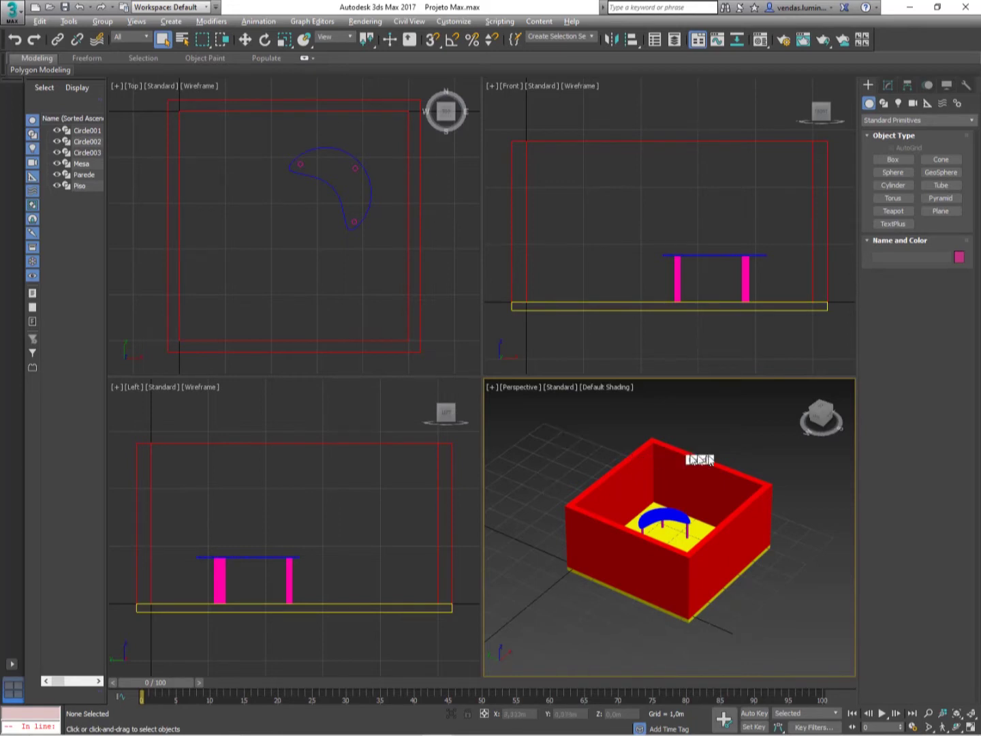
alt+middle_drag(701, 464, 728, 512)
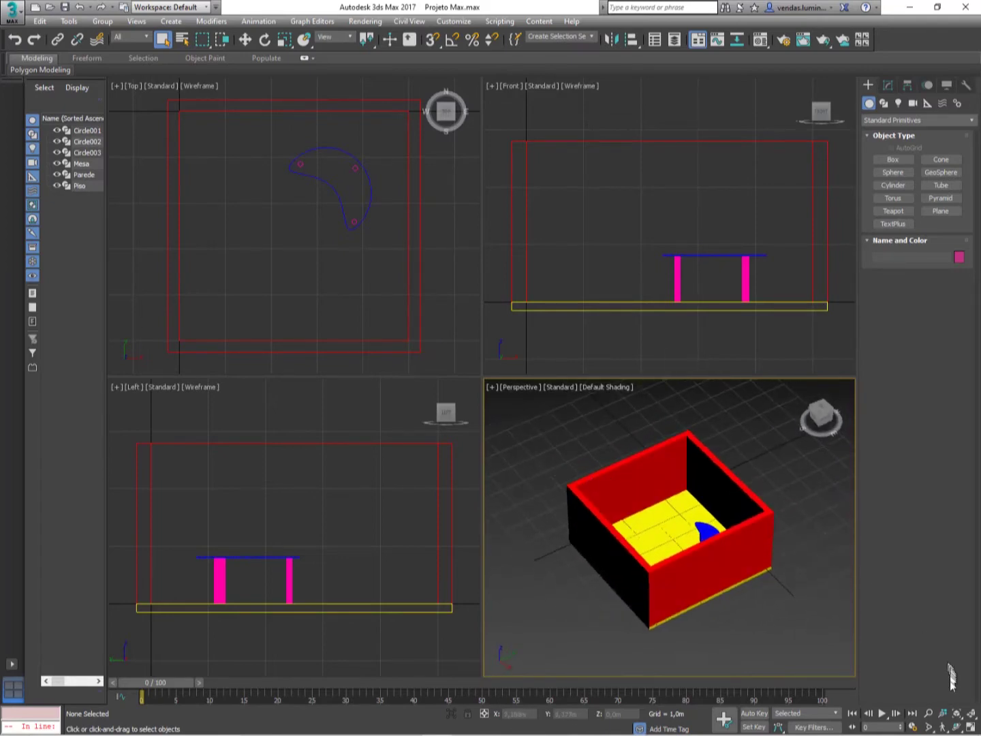
Step: Maximize the Perspective viewport, restore the four-view layout, and make Front the active viewport
click(958, 727)
click(970, 731)
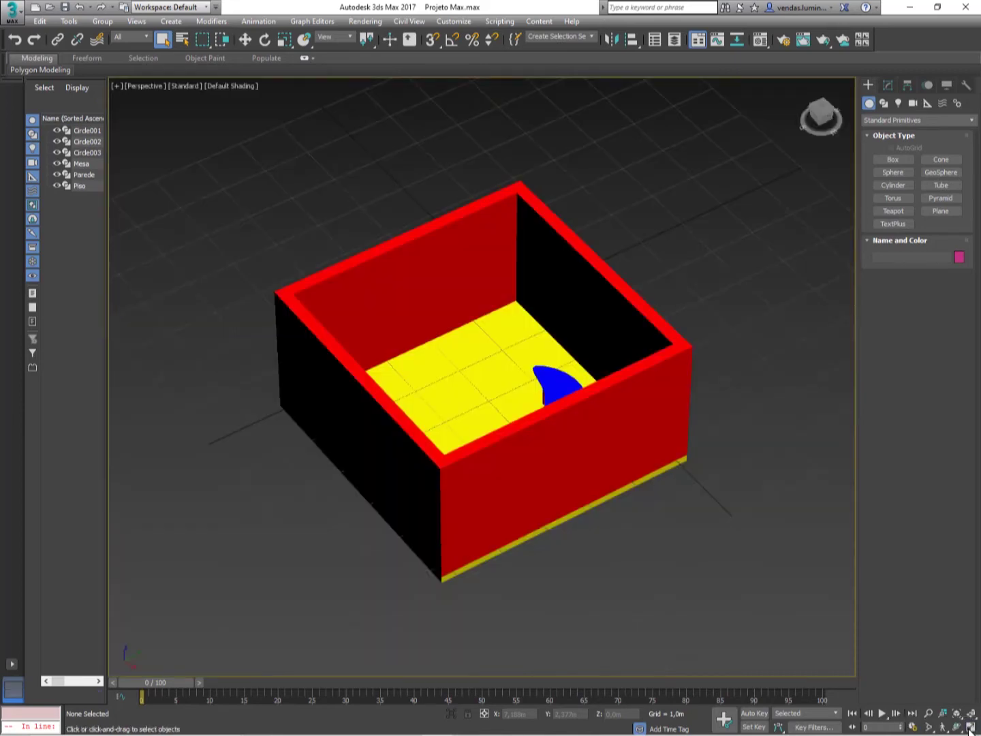
click(970, 731)
click(605, 257)
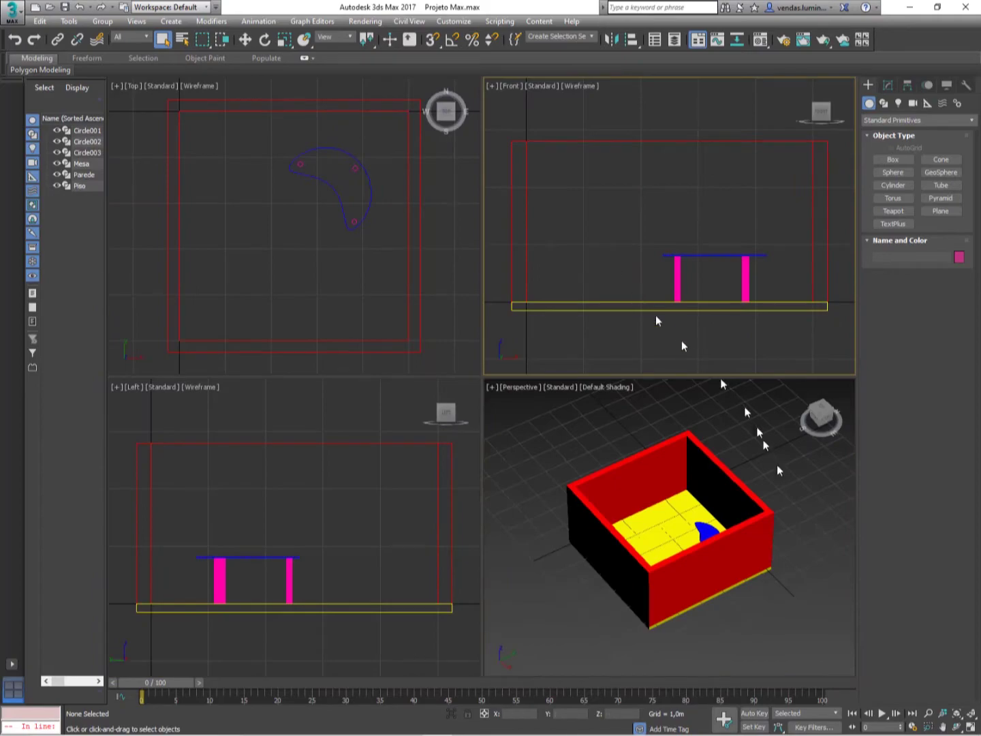
click(978, 726)
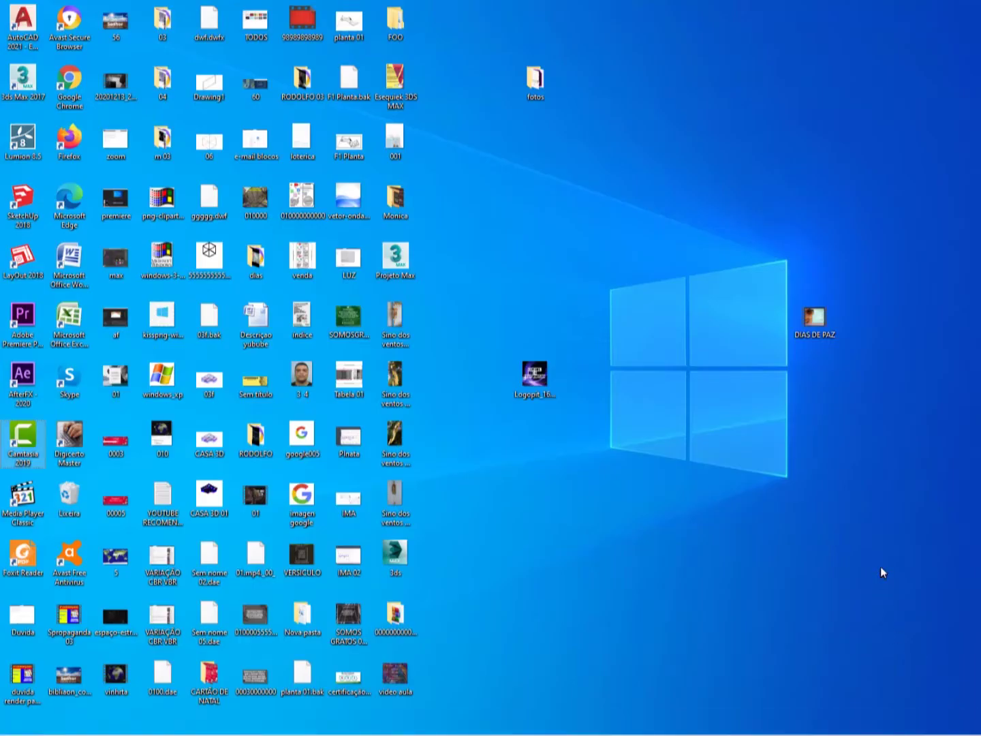
key(alt+Tab)
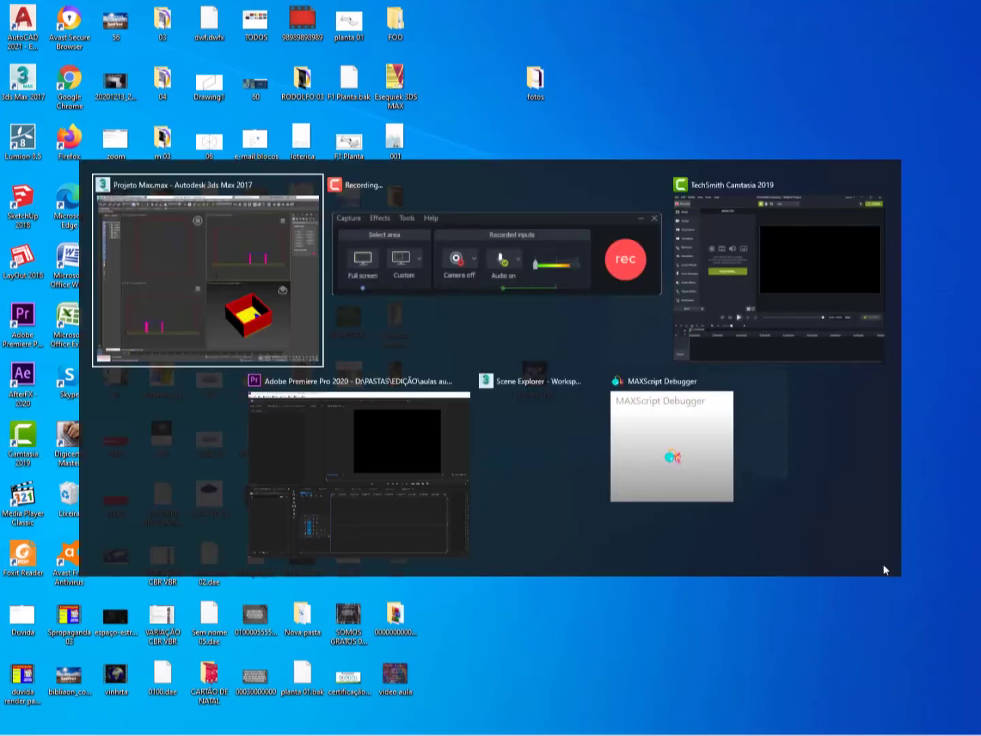
key(alt+Tab)
key(alt+Tab)
key(alt+Tab)
key(alt+Tab)
key(alt+Tab)
key(alt+Tab)
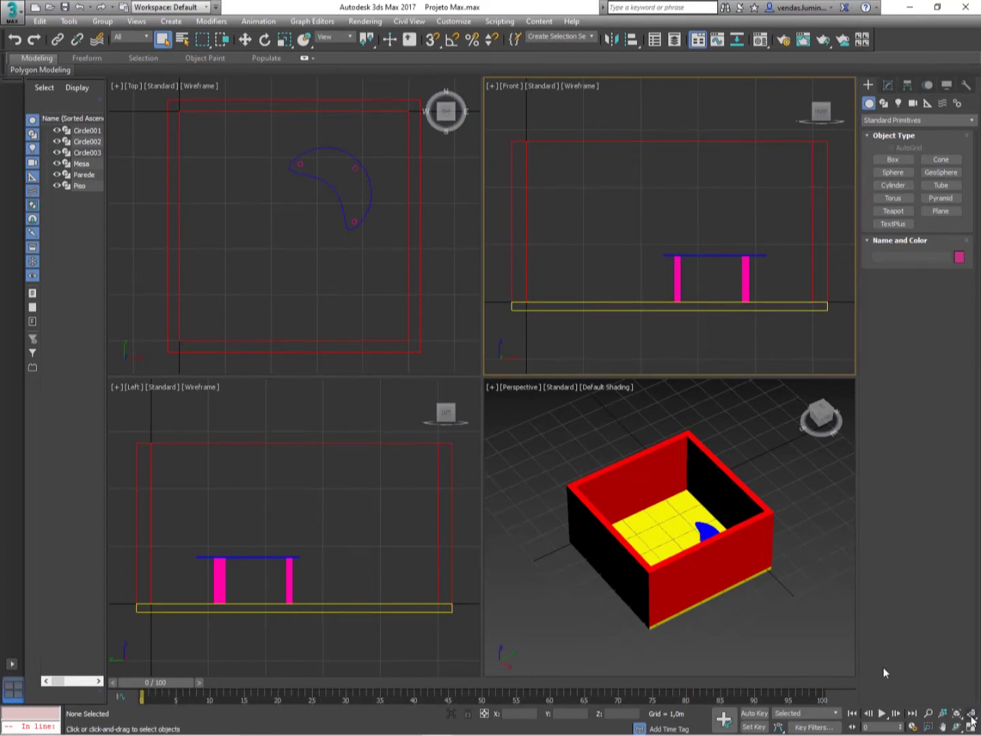
Step: Maximize the Top viewport, return to the four-view layout, and make Perspective the active viewport
click(418, 245)
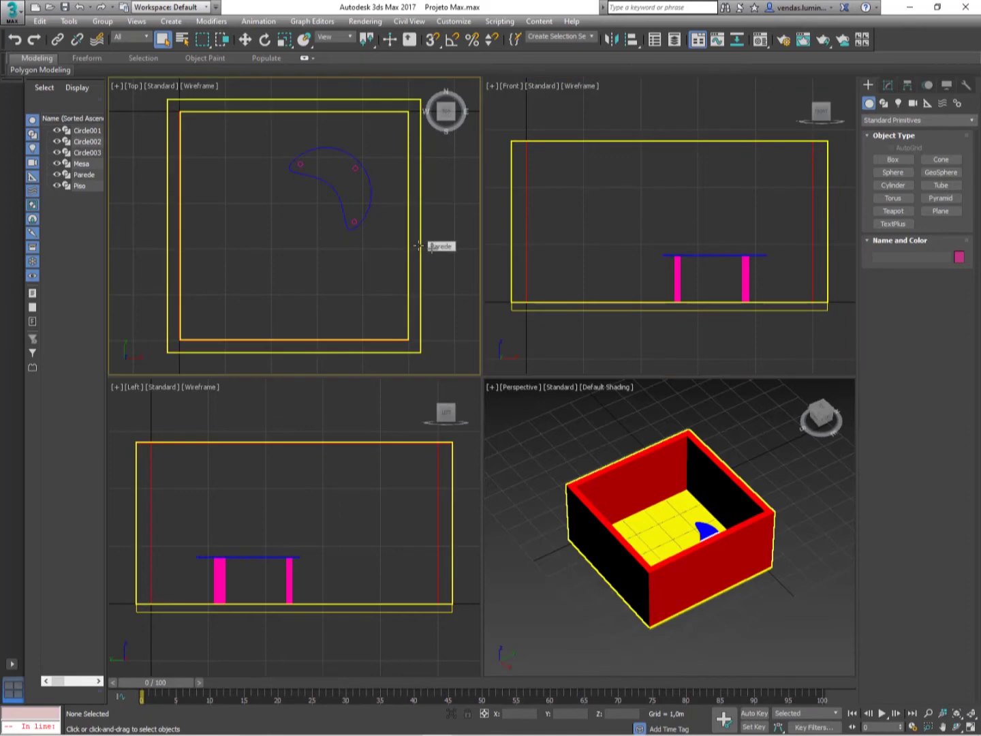
click(971, 728)
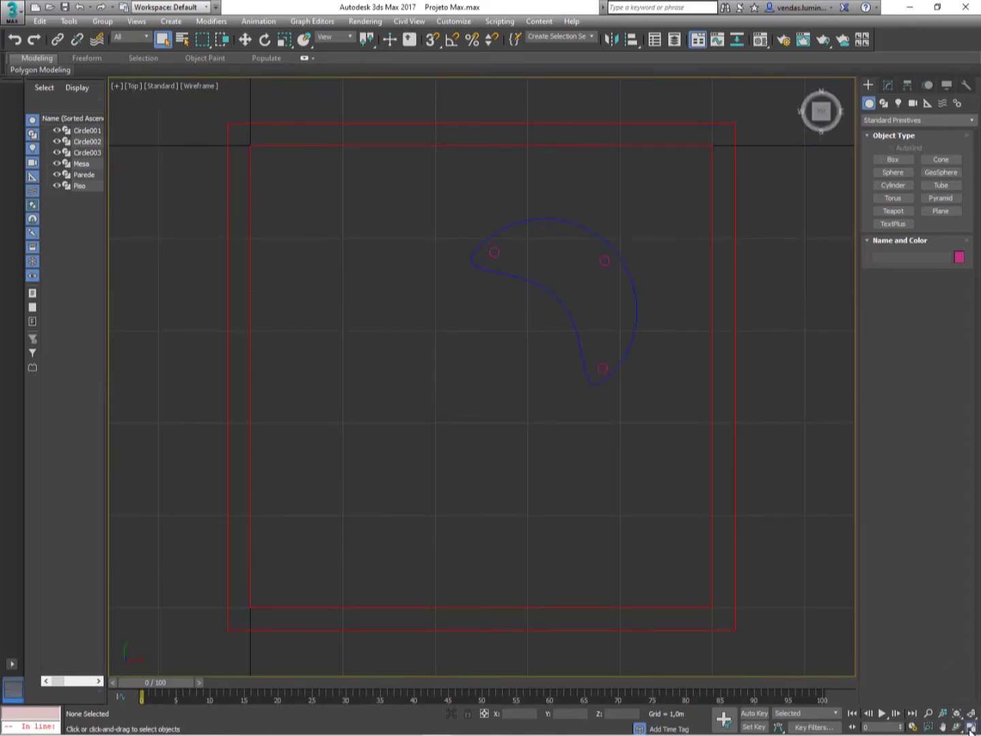
click(971, 728)
click(545, 430)
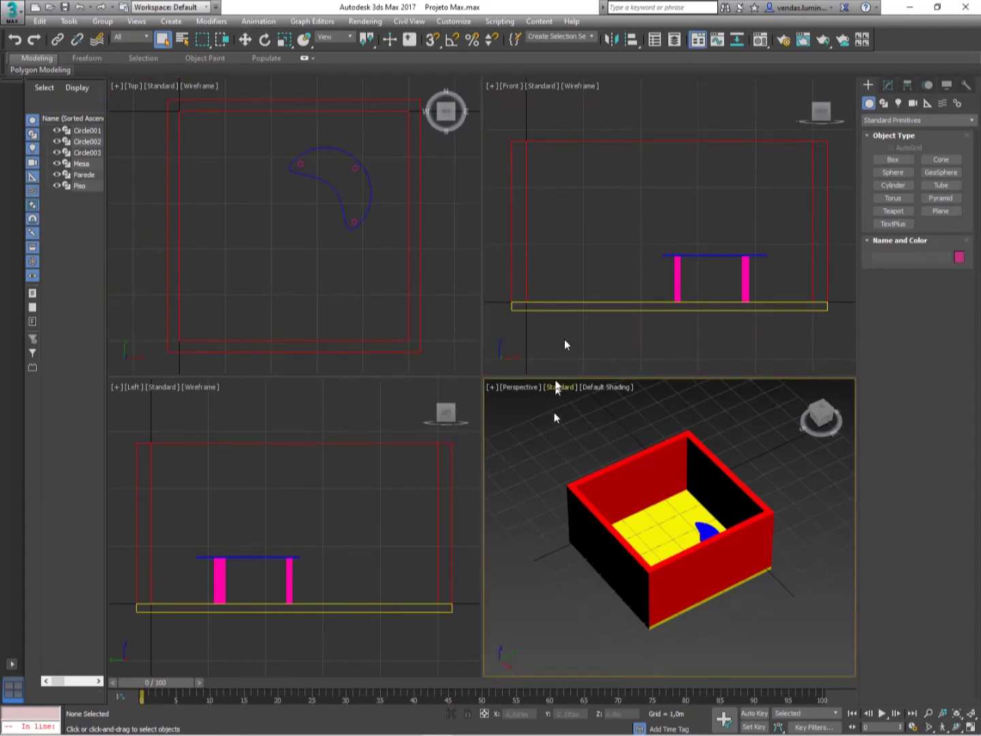
Step: Toggle the Front, Top and Left viewports in turn between full size and the four-view layout
click(603, 247)
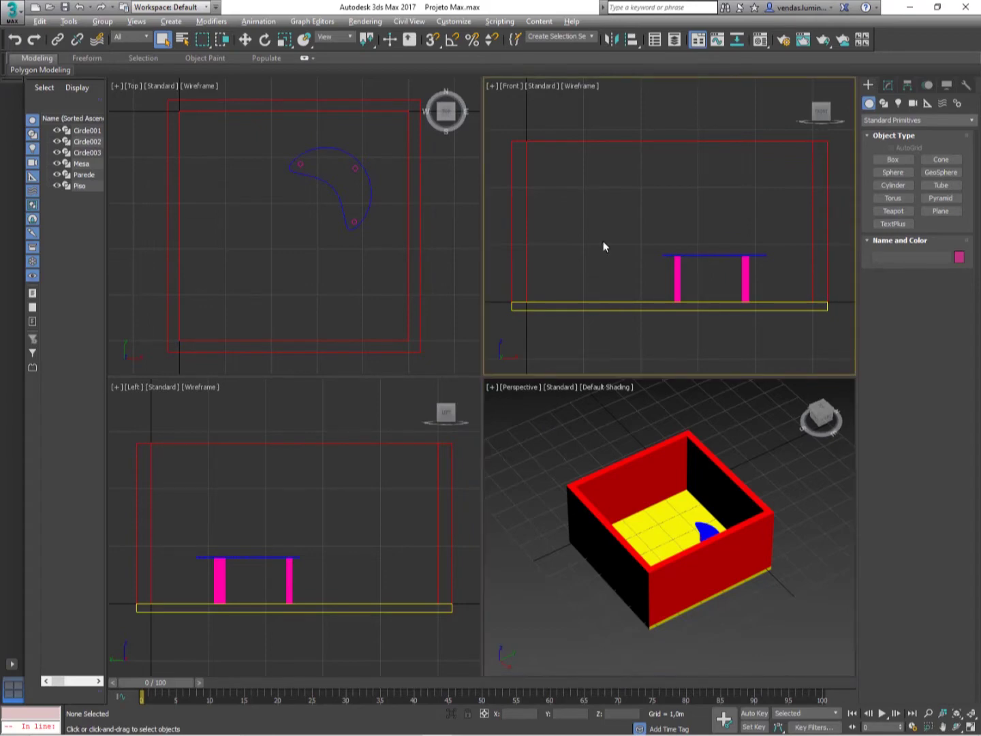
key(alt+w)
key(alt+w)
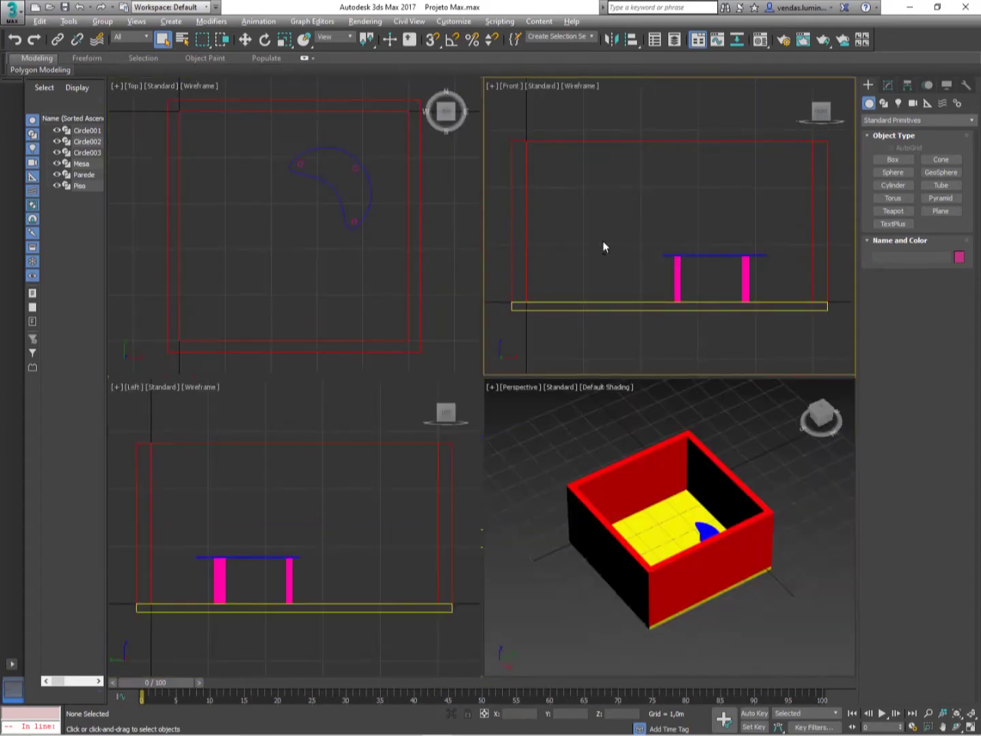
click(310, 261)
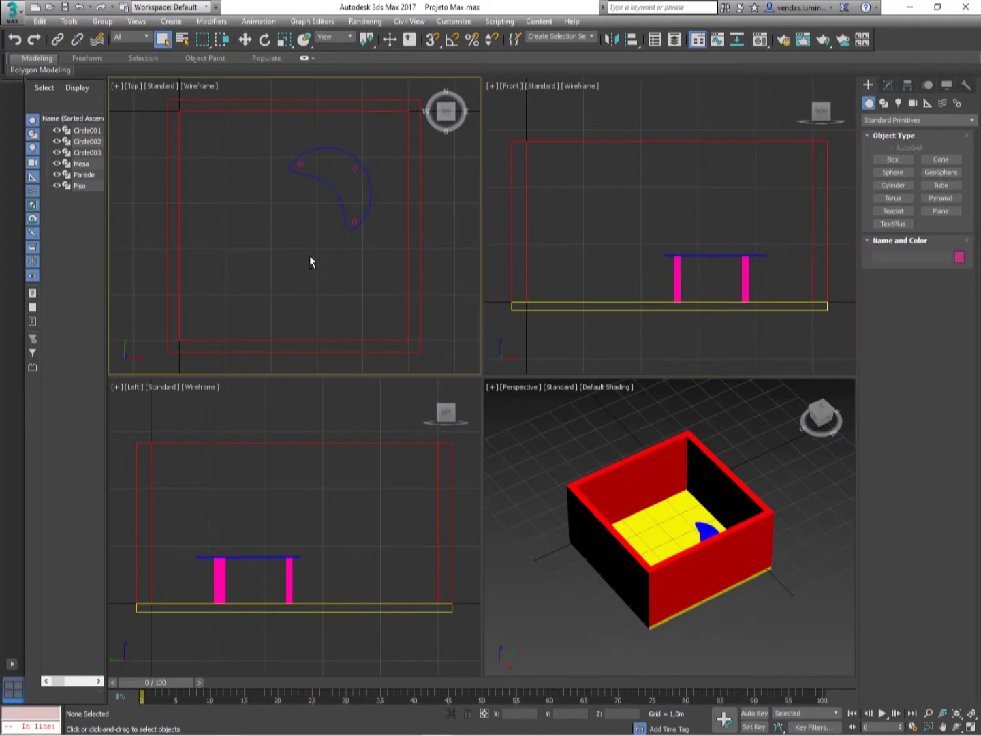
key(alt+w)
key(alt+w)
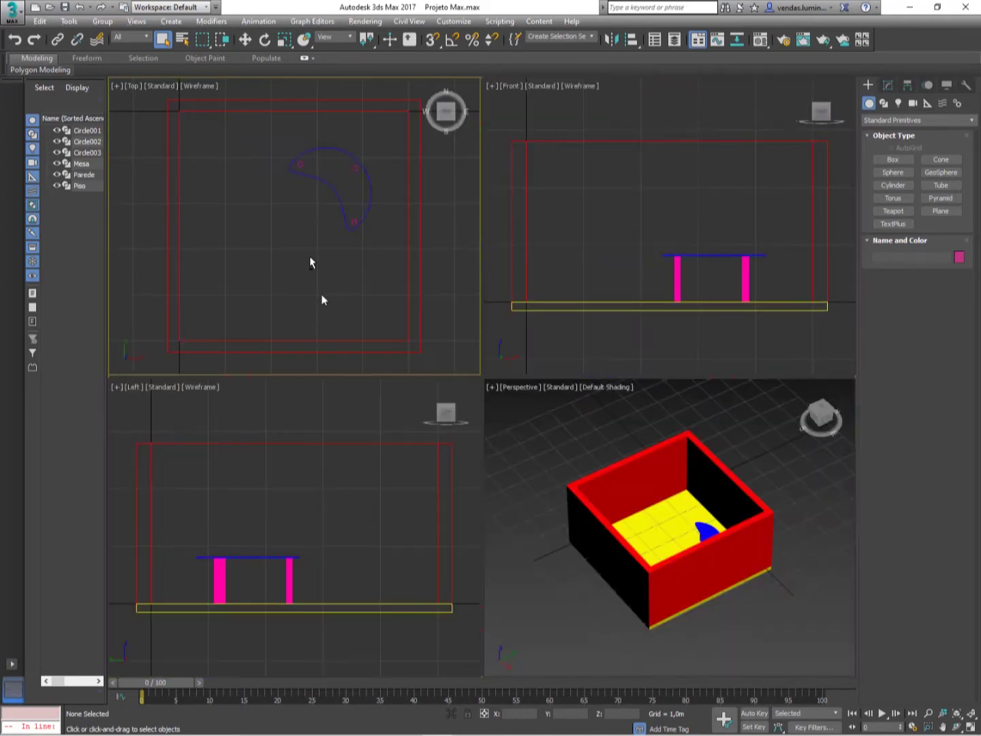
click(324, 450)
key(alt+w)
key(alt+w)
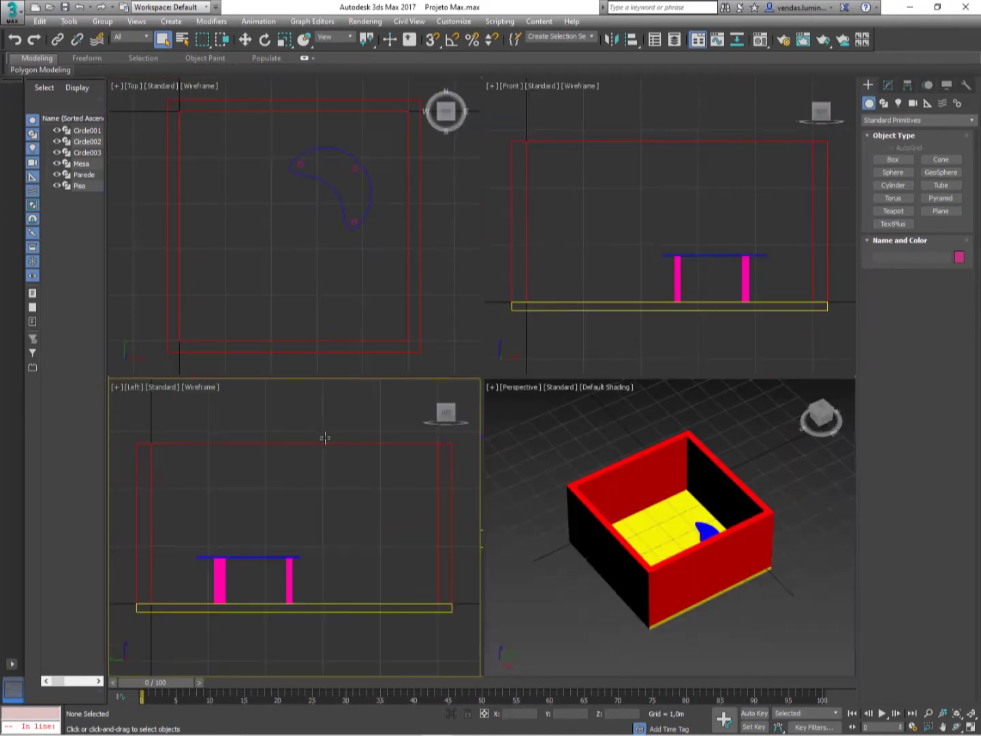
Step: Toggle the Perspective viewport repeatedly and the Left viewport once between full size and the four-view layout
click(511, 488)
key(alt+w)
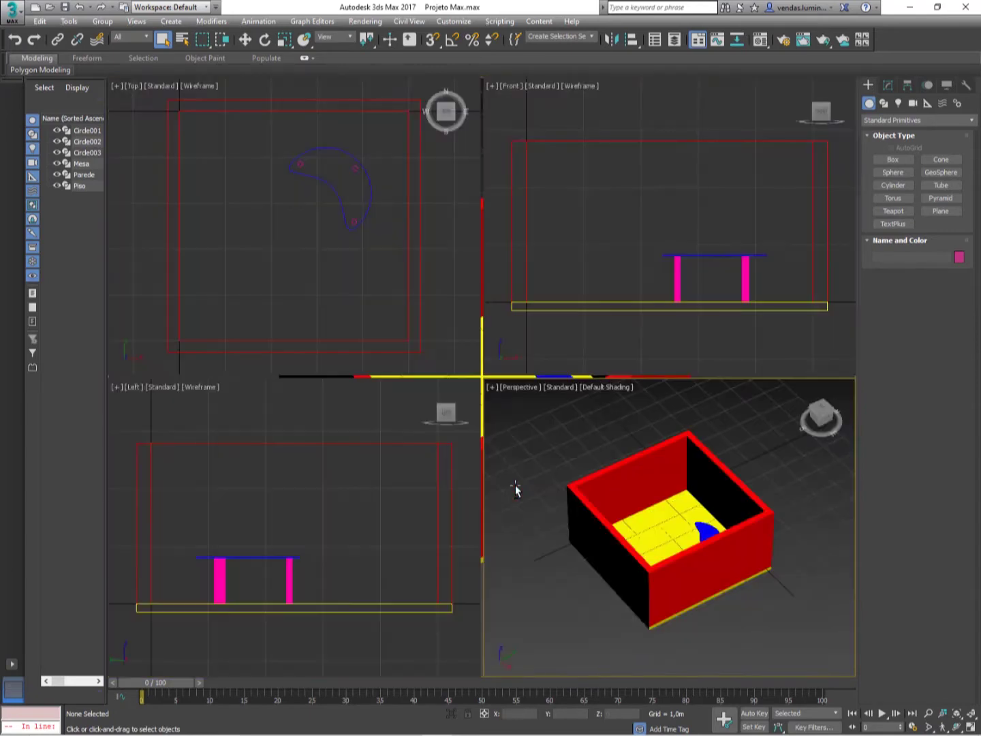
key(alt+w)
key(alt+w)
key(alt+w)
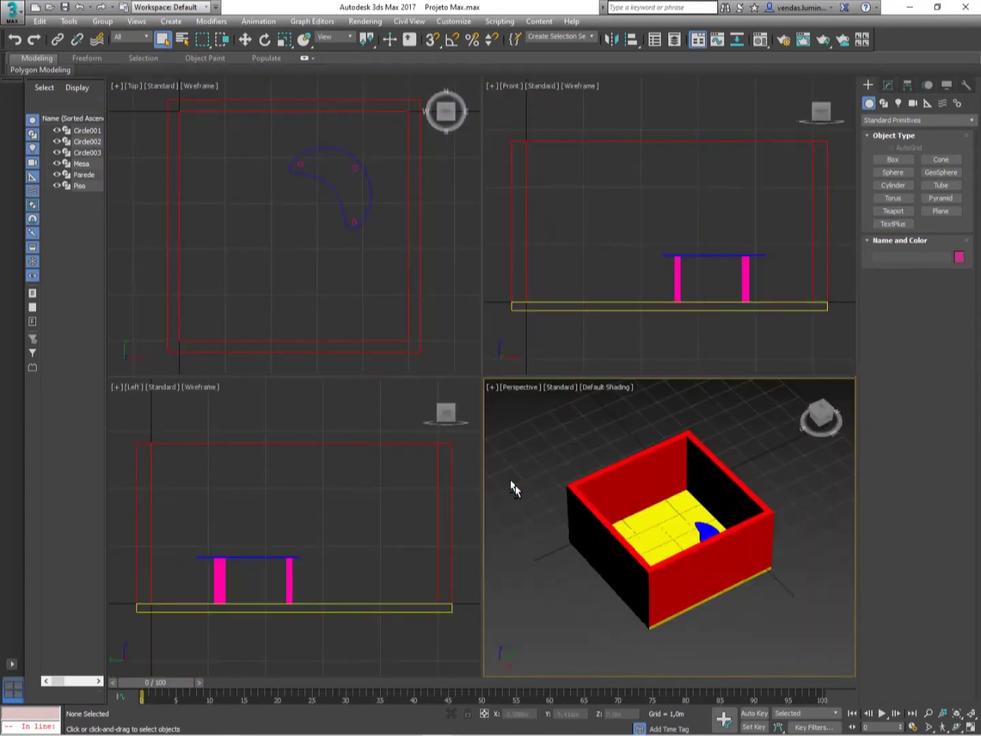
key(alt+w)
key(alt+w)
click(397, 463)
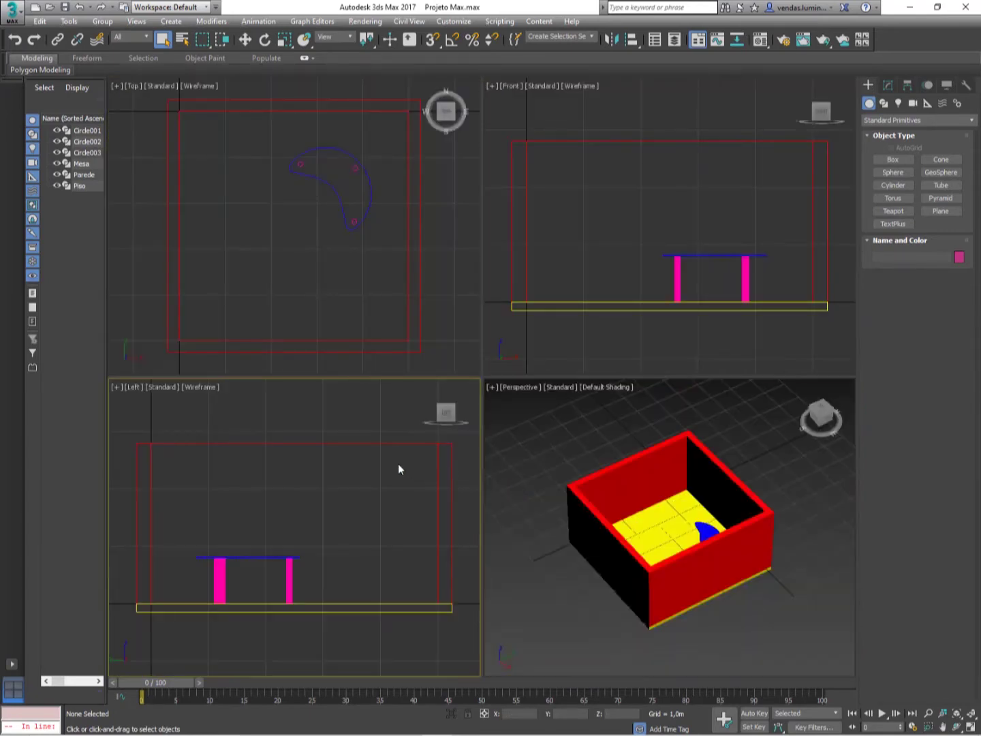
key(alt+w)
key(alt+w)
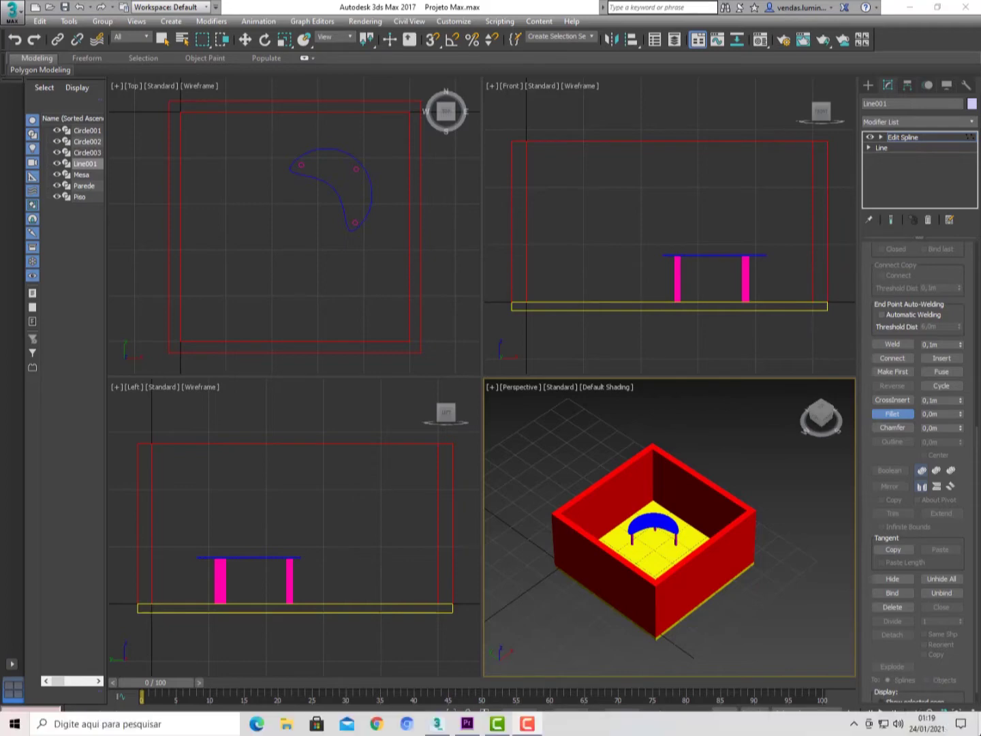
Step: Toggle the Front viewport between full size and the four-view layout, leaving it maximized
click(632, 232)
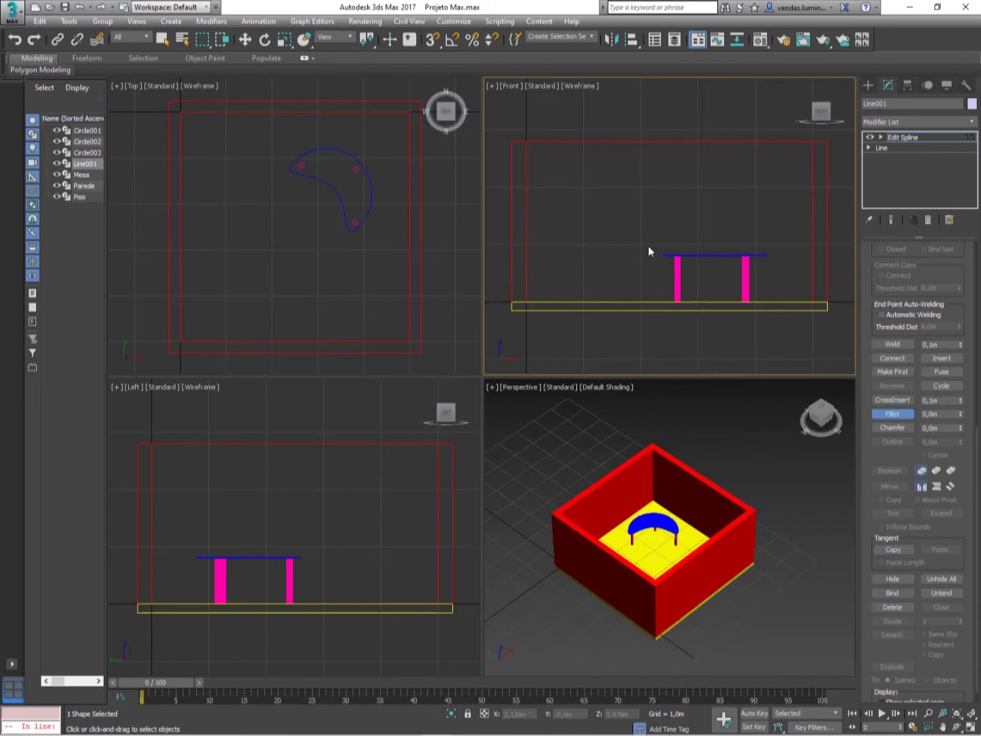
key(alt+w)
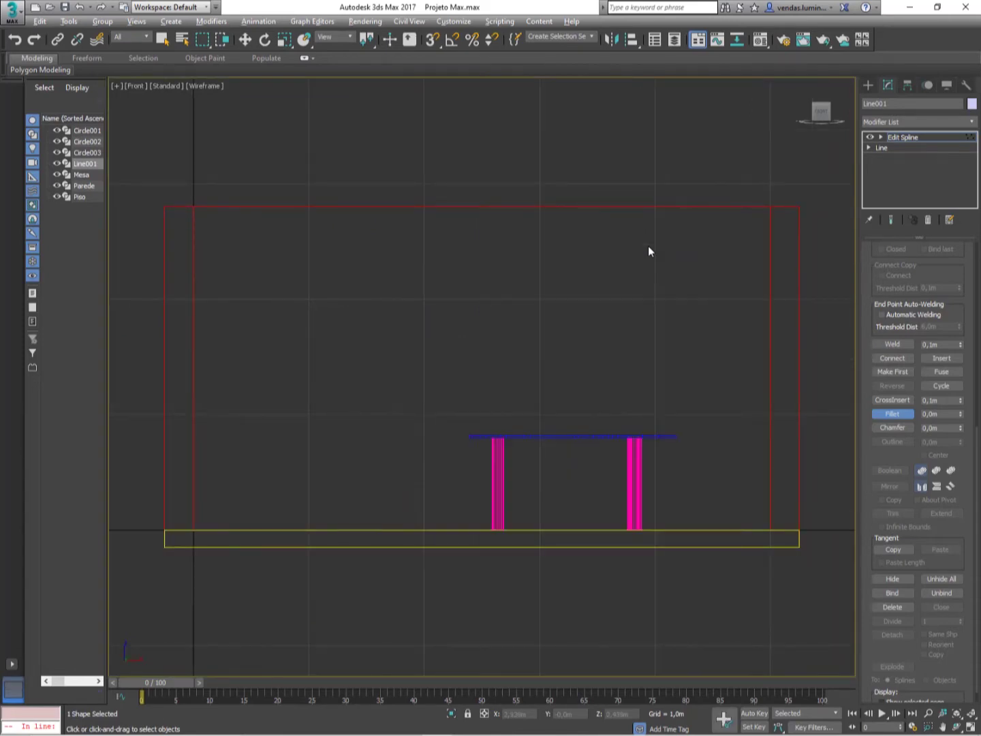
click(971, 728)
click(972, 727)
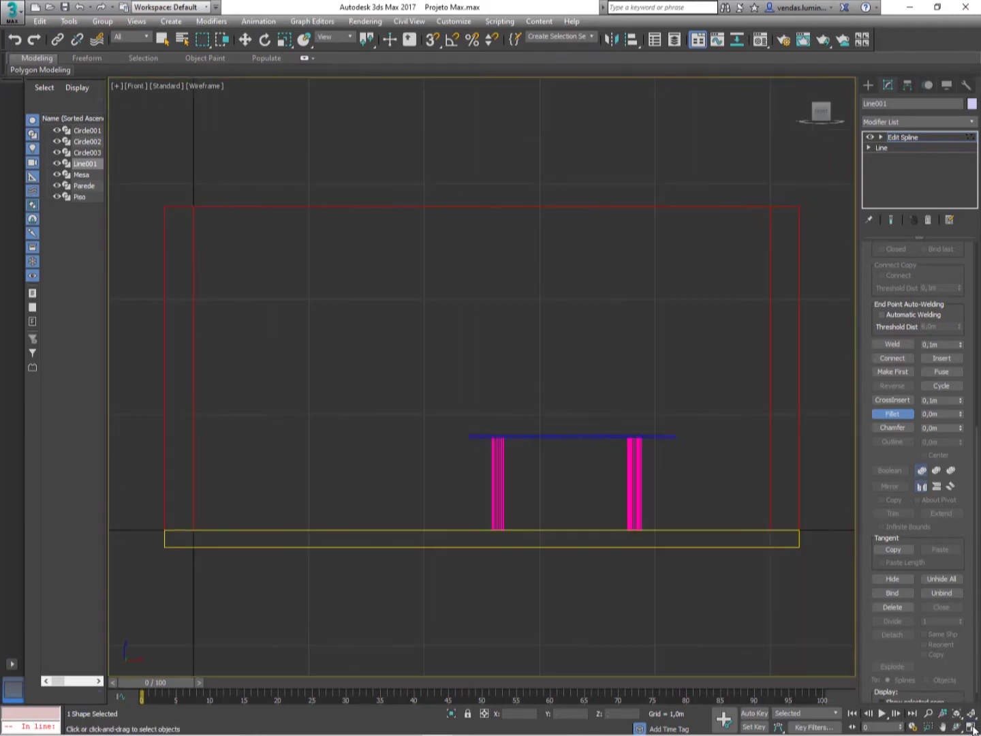
Step: Restore the four-view layout, maximize the Front viewport again, and frame the table and the empty space above it
click(972, 728)
middle_drag(645, 171, 649, 192)
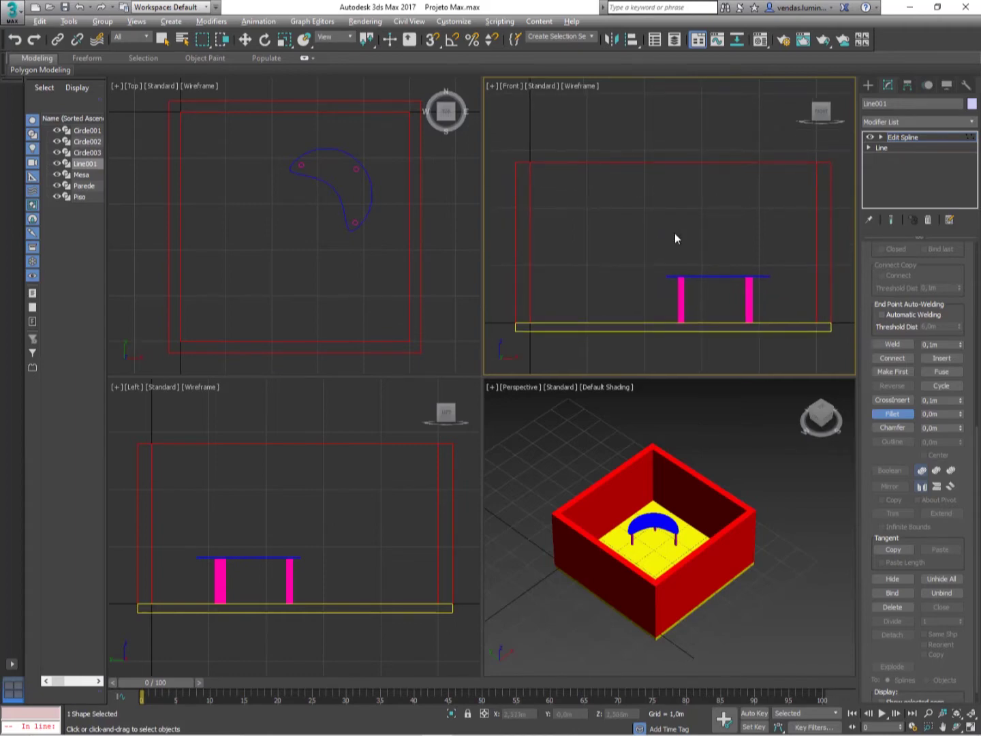
key(alt+w)
middle_drag(683, 248, 621, 237)
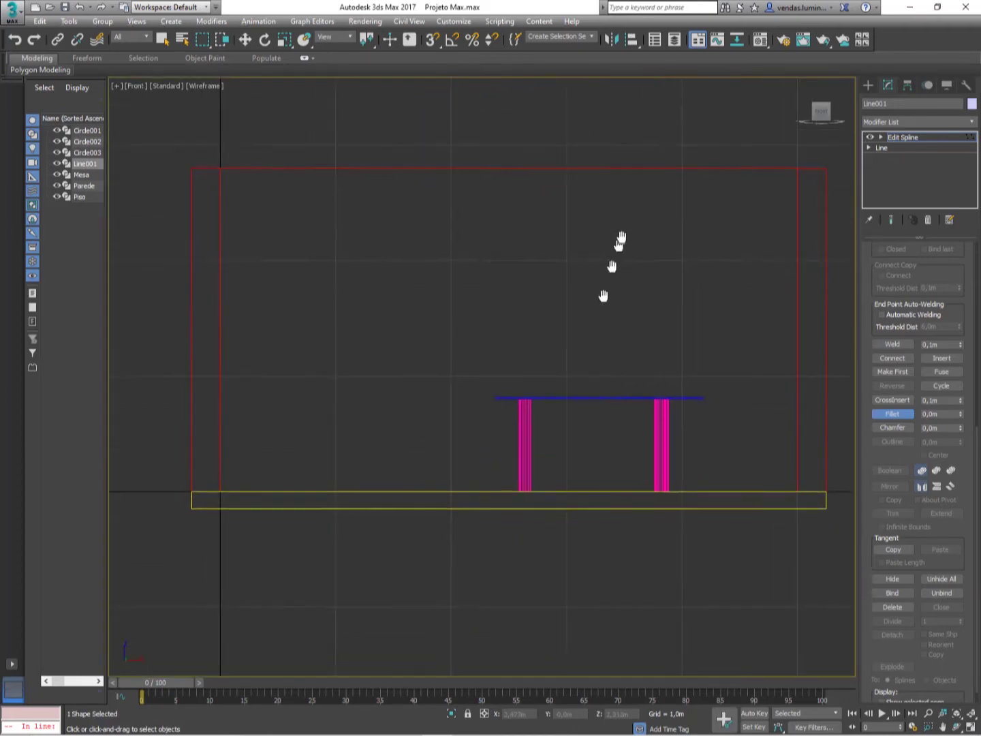
scroll(596, 258, up, 4)
scroll(558, 318, down, 4)
middle_drag(559, 318, 612, 230)
scroll(536, 263, up, 2)
scroll(538, 297, up, 4)
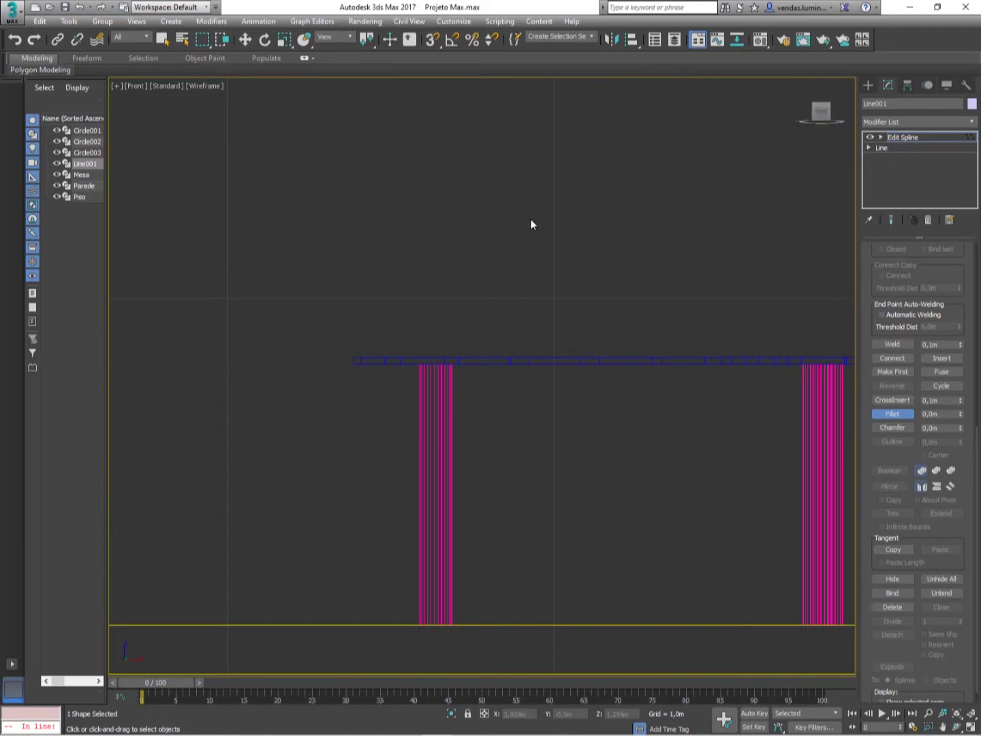
Step: Begin a Line spline in the Front viewport above the tabletop with a short vertical segment running downward
click(867, 85)
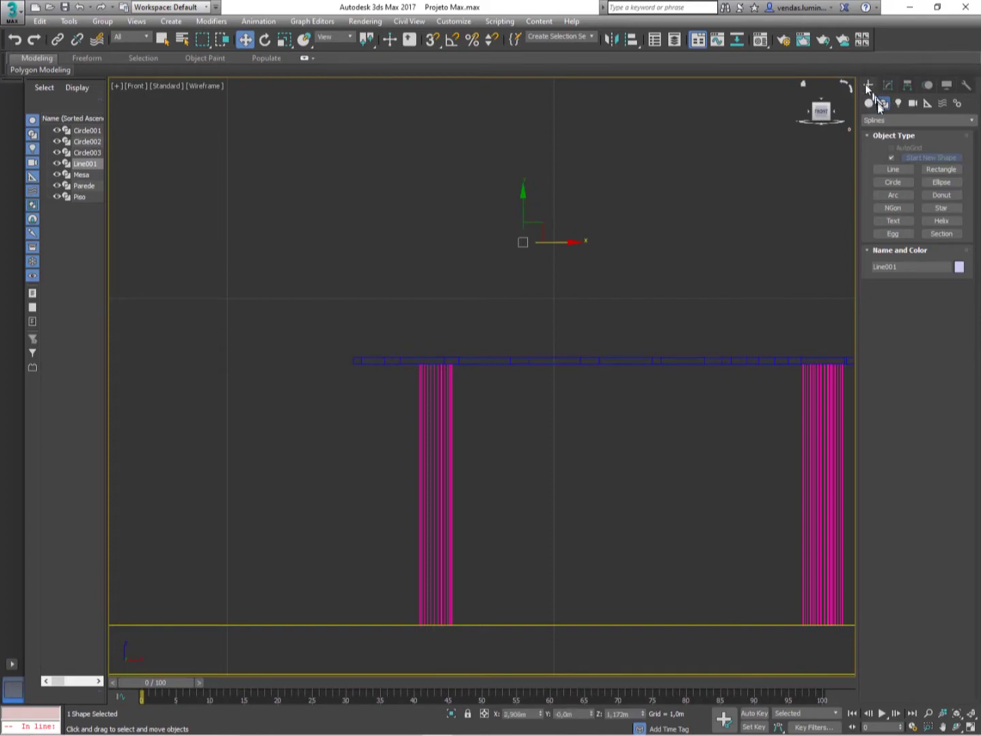
click(883, 103)
click(883, 103)
click(882, 169)
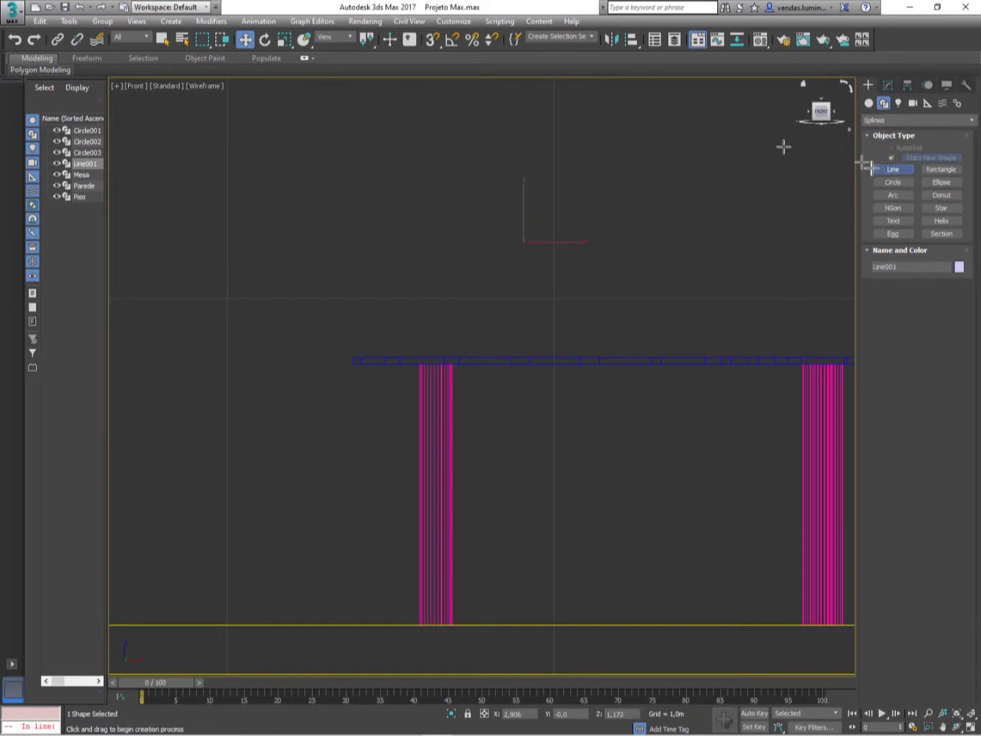
scroll(499, 285, up, 2)
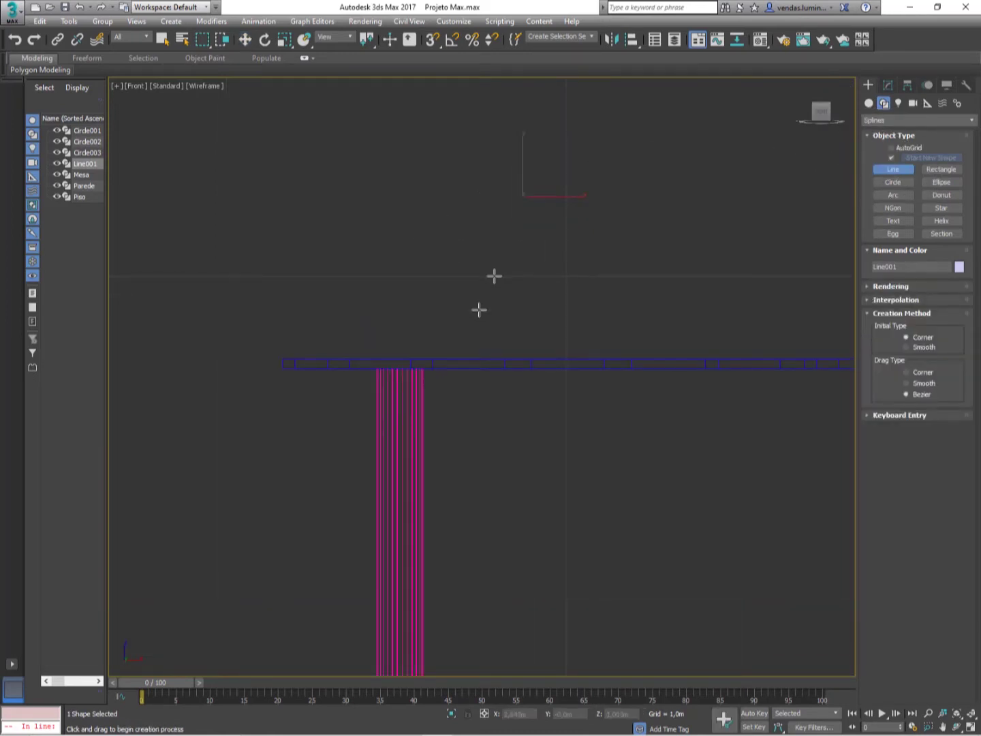
middle_drag(507, 231, 431, 227)
scroll(446, 205, up, 1)
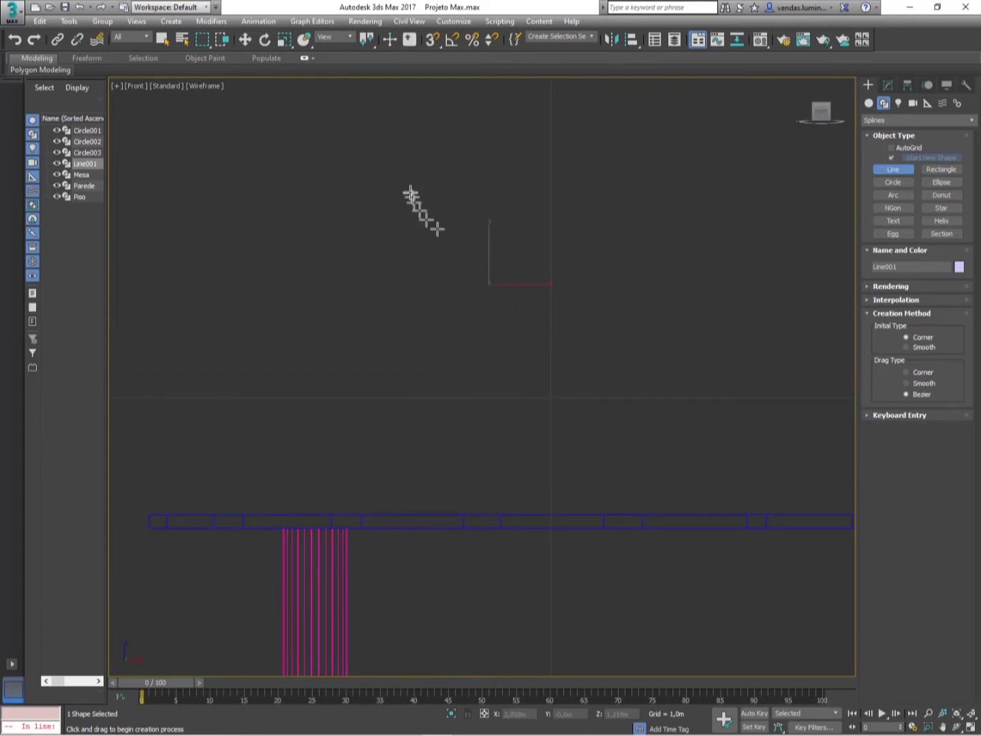
click(411, 178)
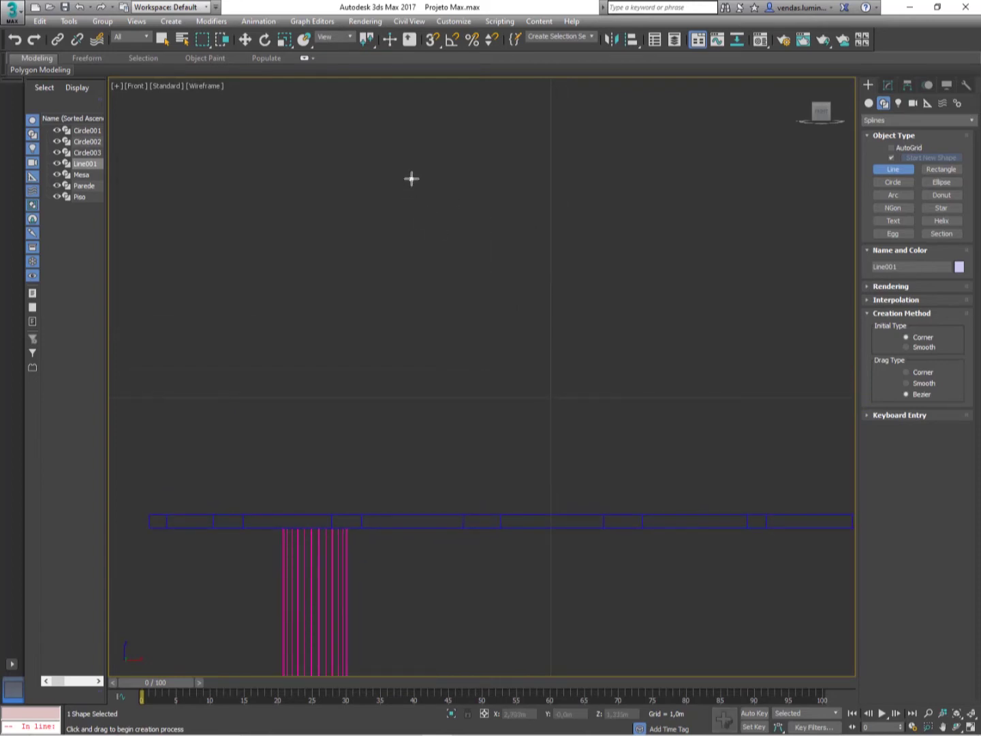
click(411, 179)
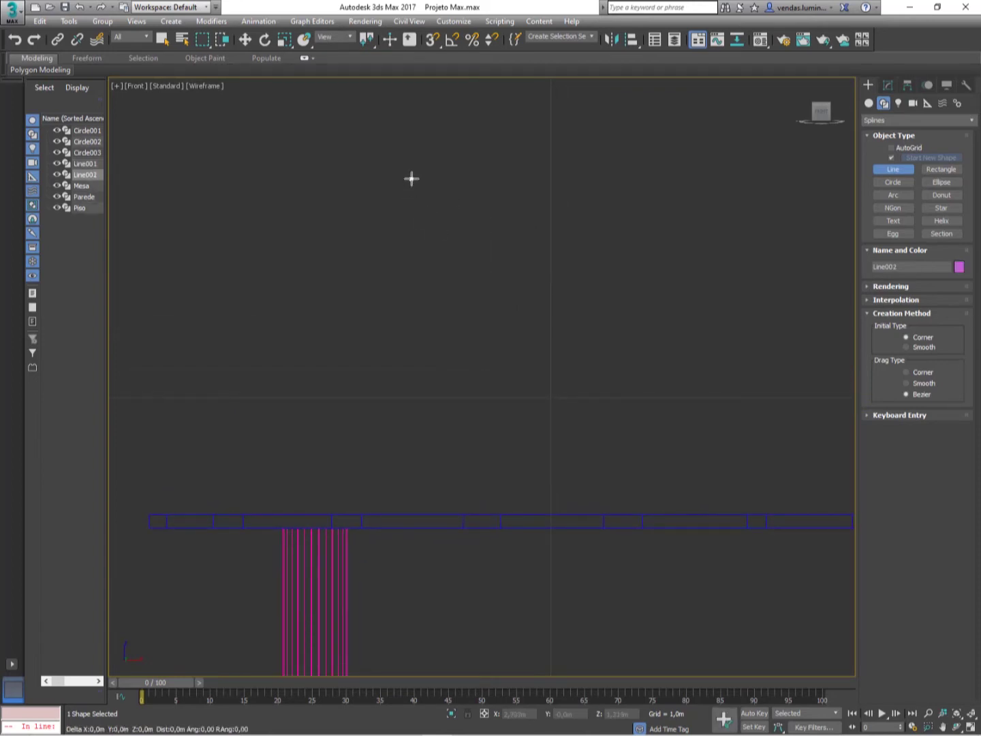
click(413, 237)
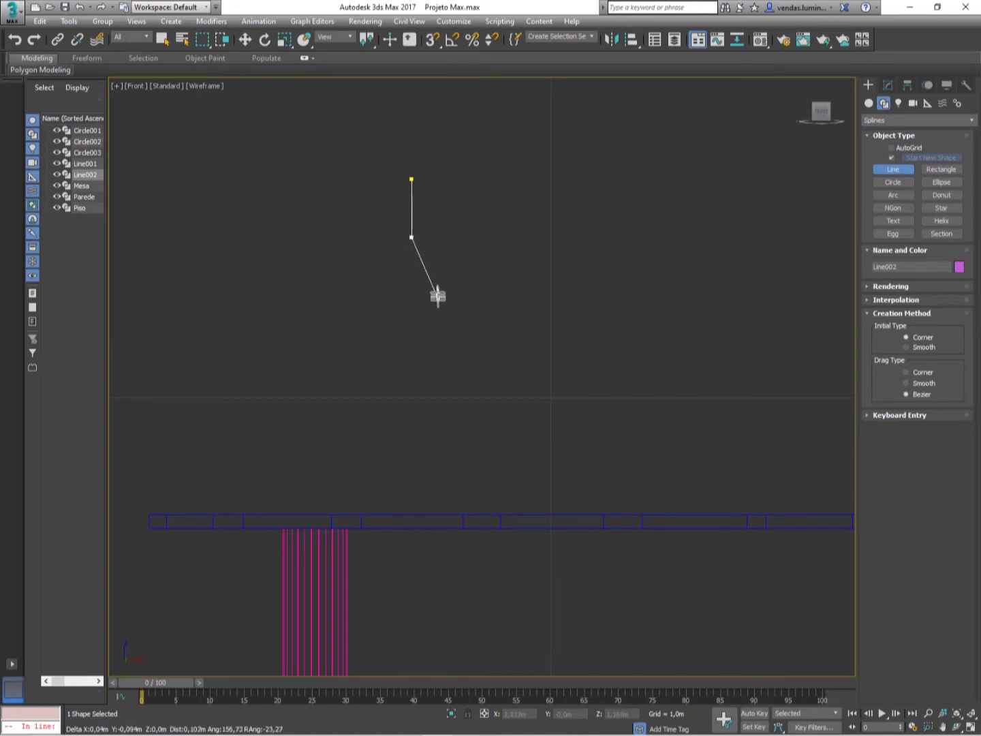
Step: Continue the profile with a smooth S-curve, a longer vertical segment and a short inward-slanting base segment, and finish the line
drag(434, 300, 453, 322)
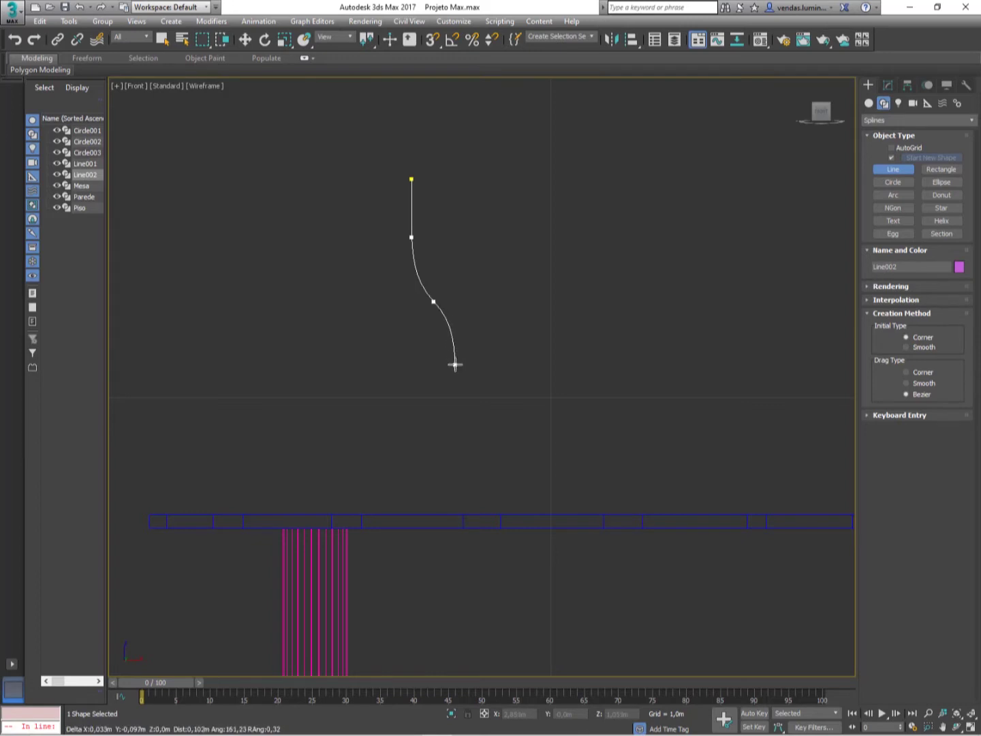
click(456, 364)
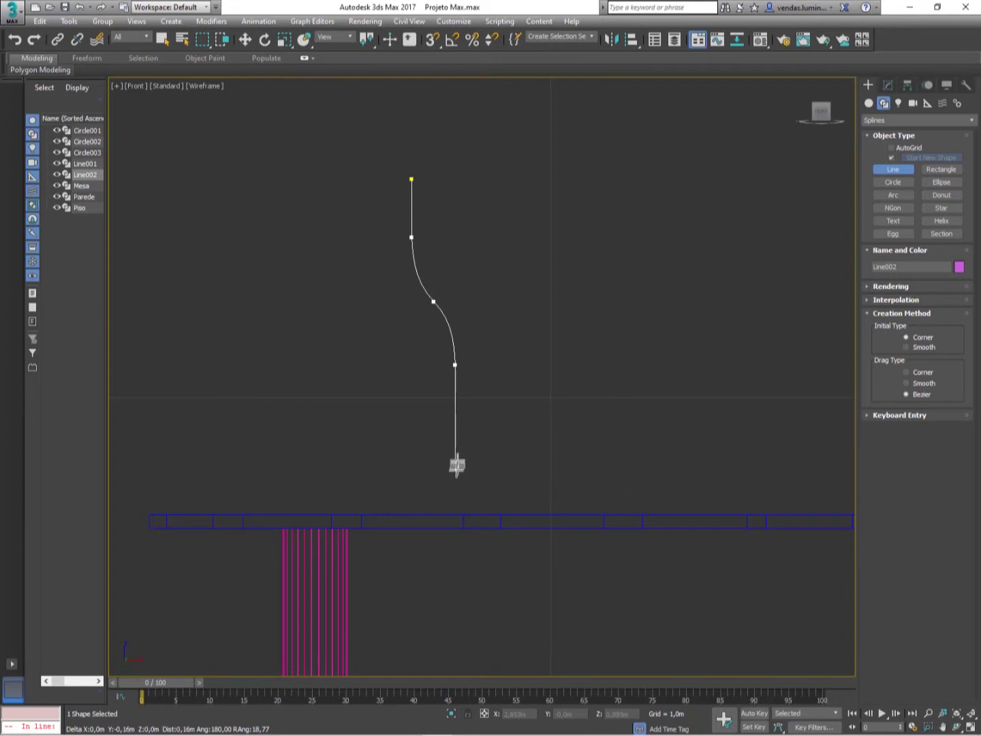
click(455, 485)
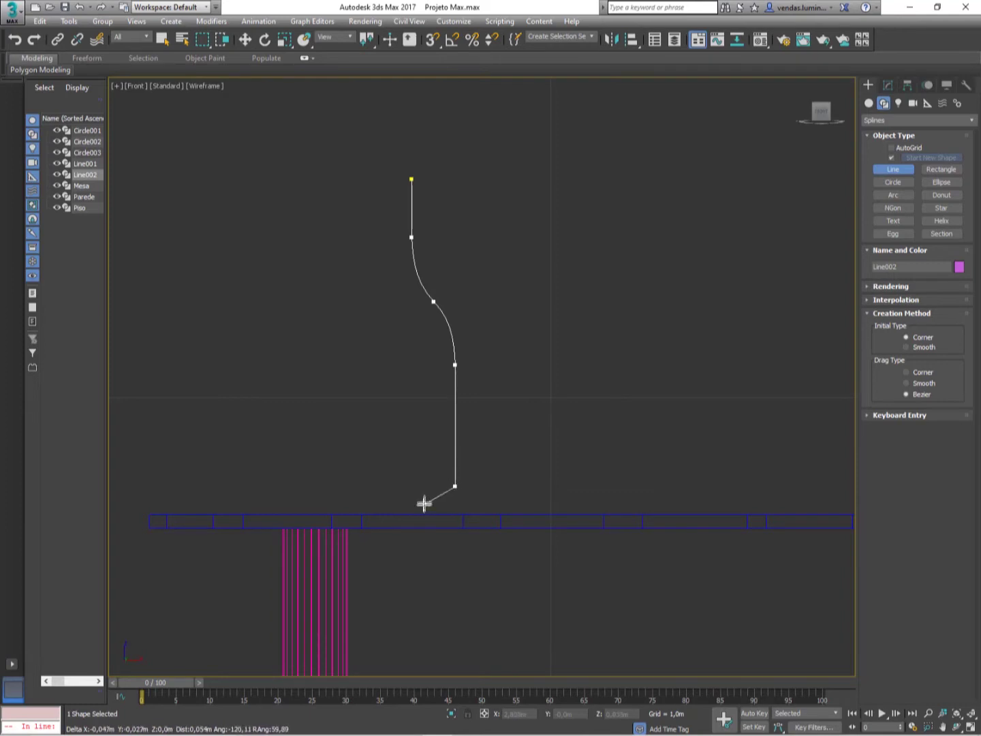
click(423, 498)
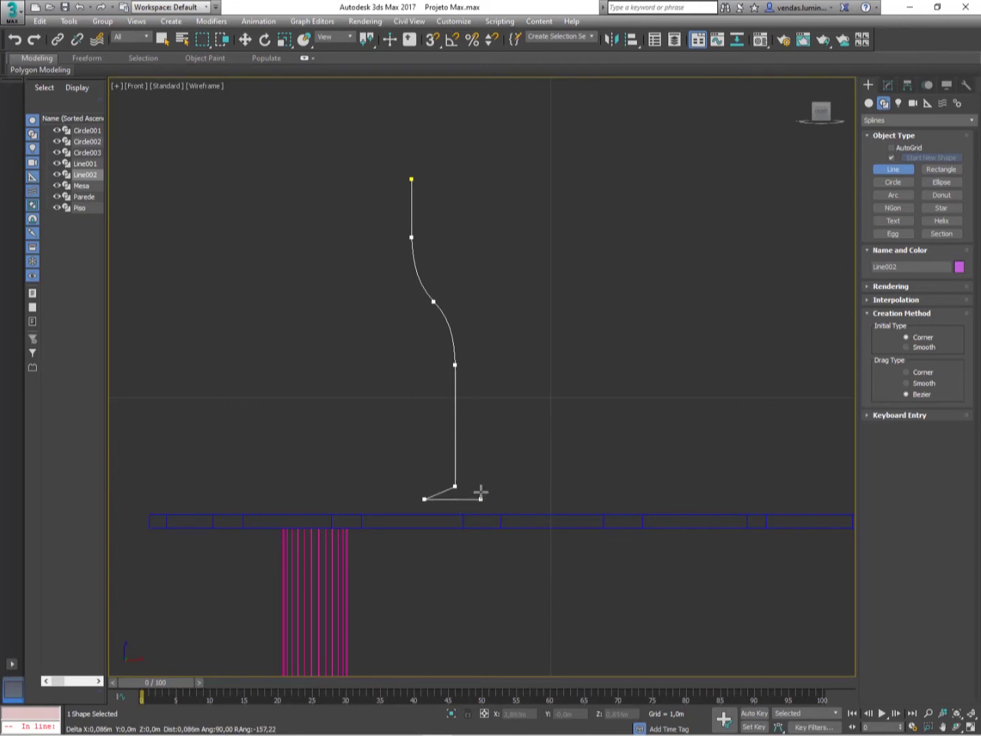
right_click(481, 491)
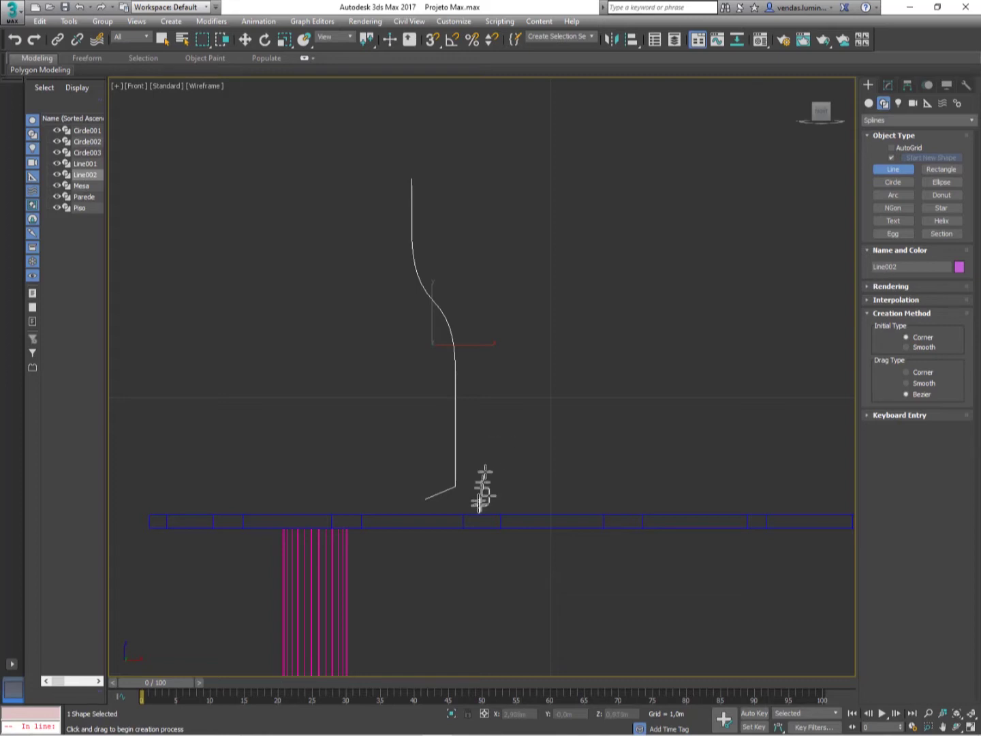
Step: Apply an Edit Spline modifier to the new profile line
click(884, 91)
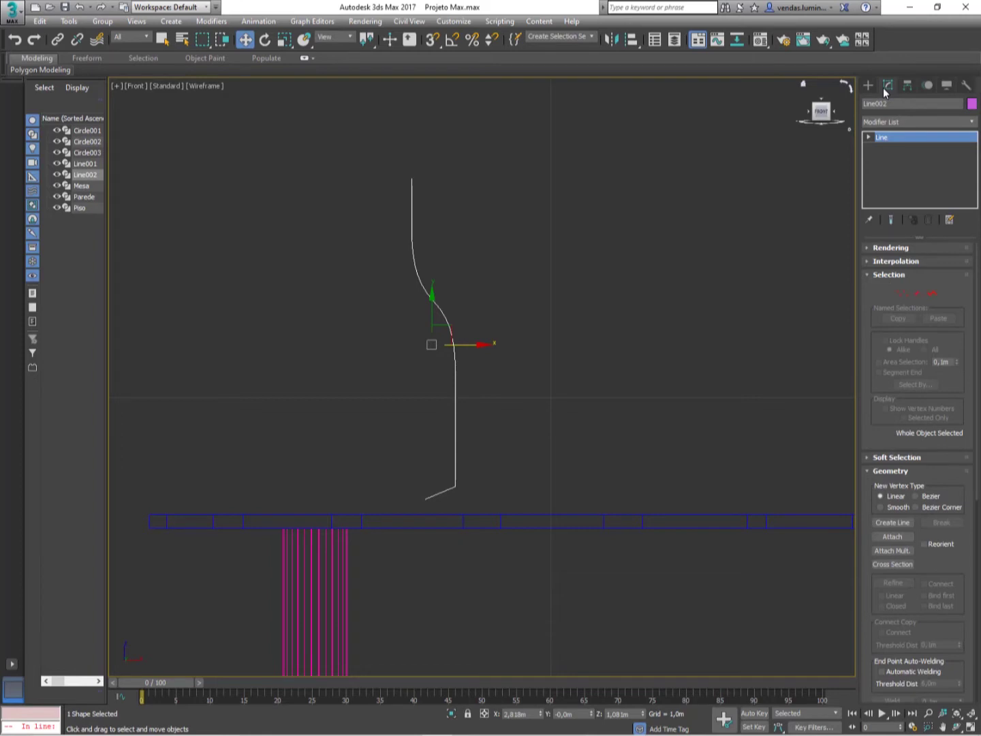
click(910, 122)
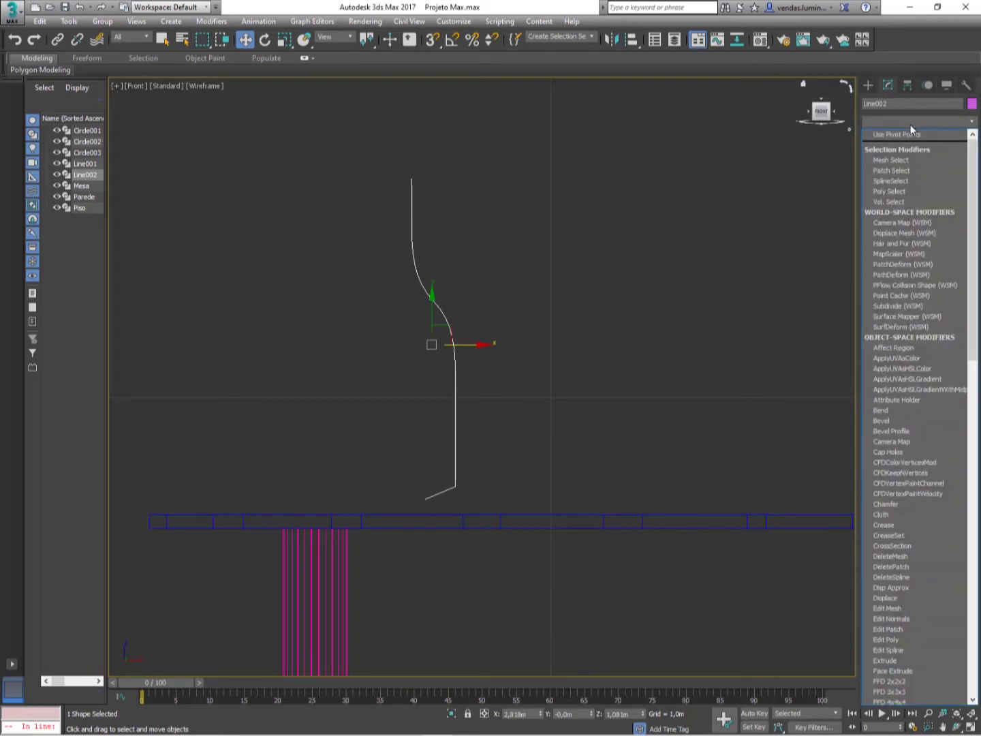
key(e)
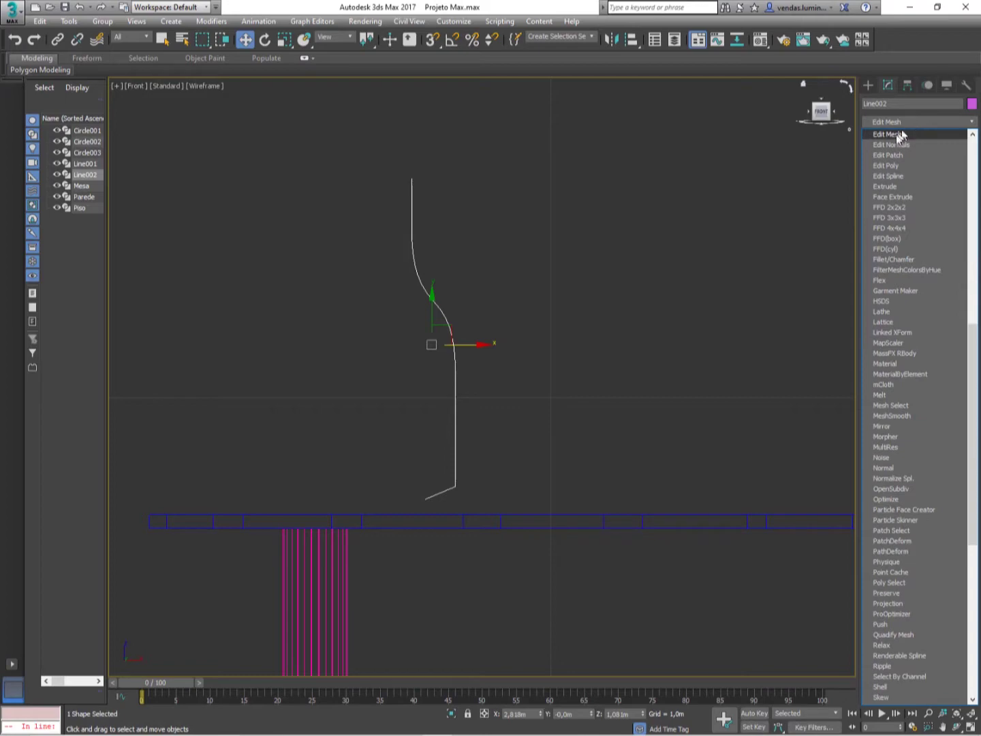
click(901, 174)
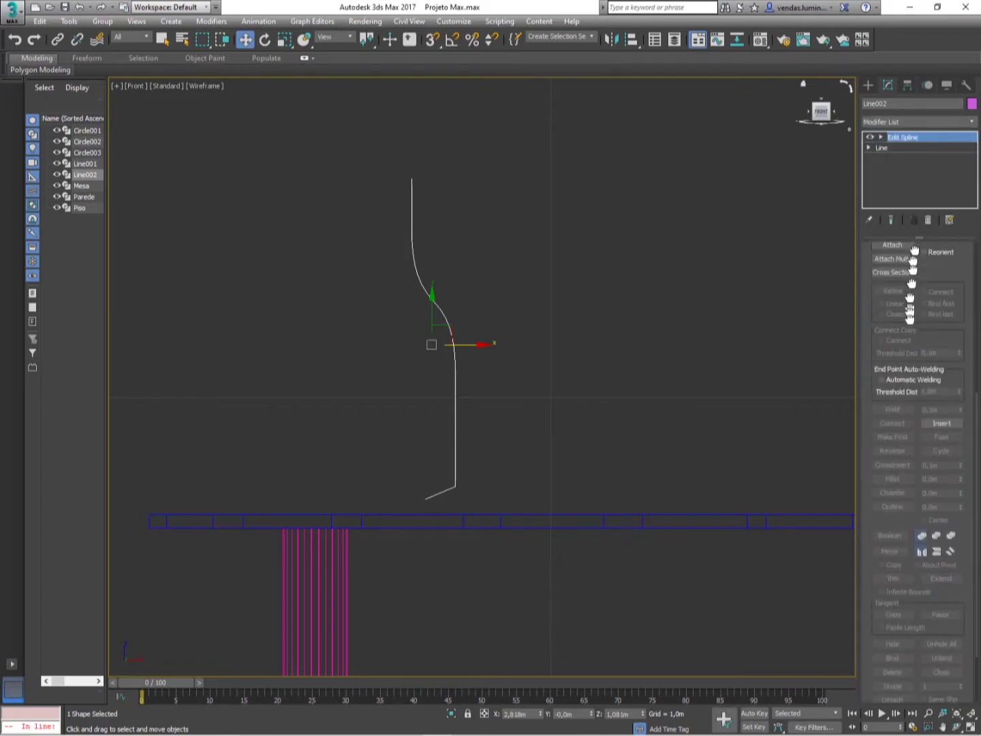
Step: Outline the profile at Spline sub-object level in Edit Spline, offsetting it slightly to give a thin wall, and deselect the spline
drag(910, 313, 928, 580)
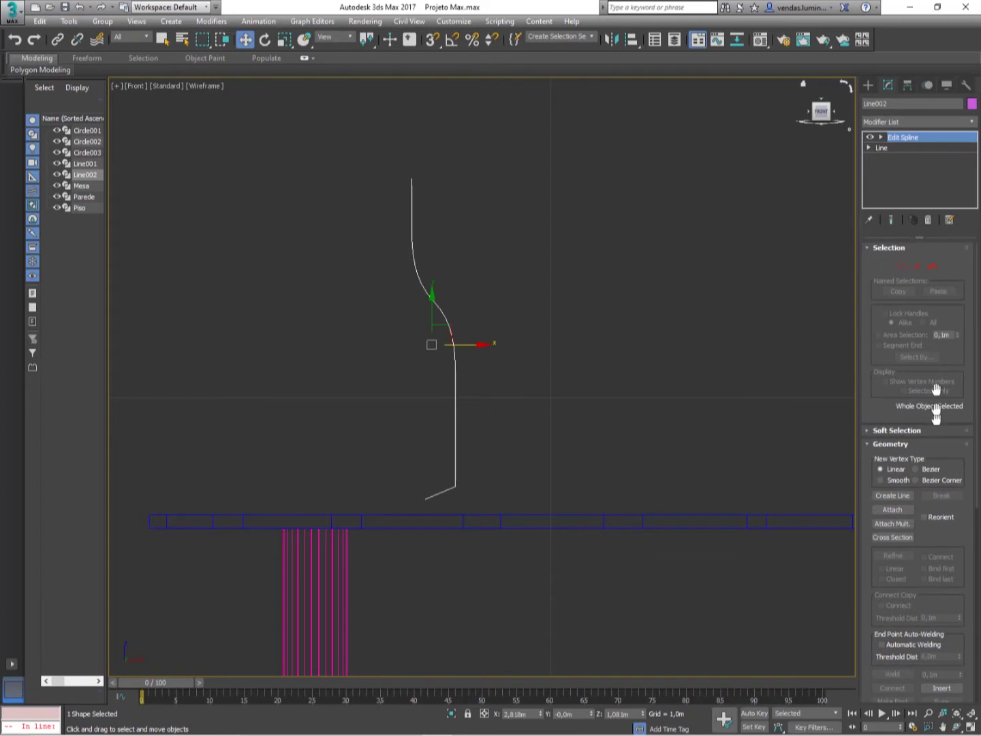
click(930, 266)
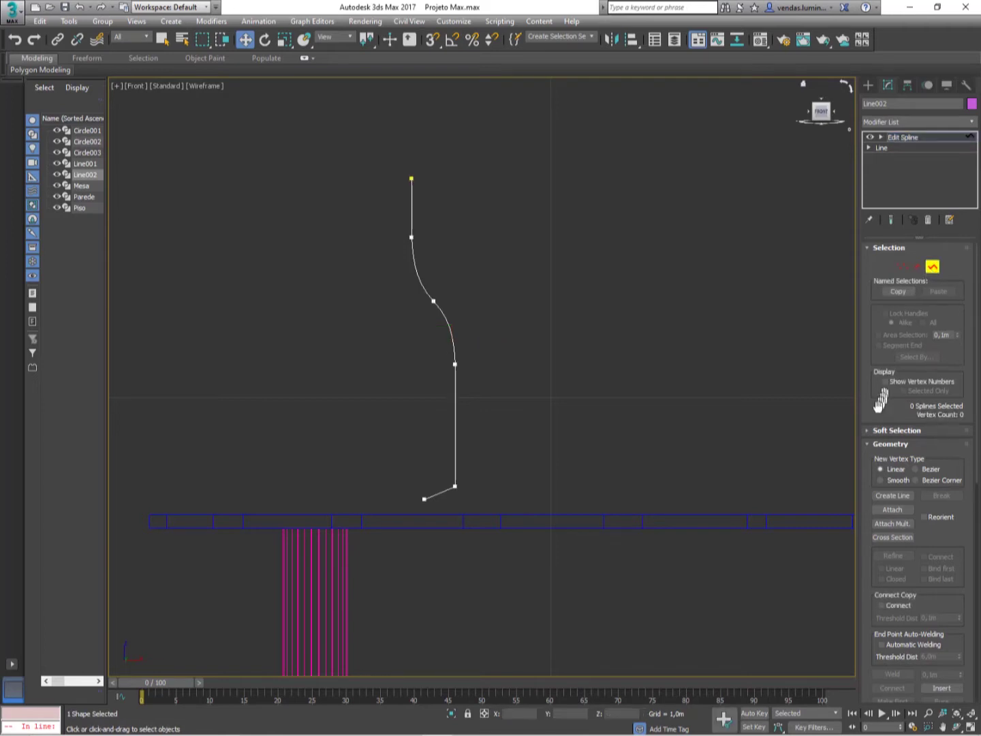
scroll(869, 408, down, 5)
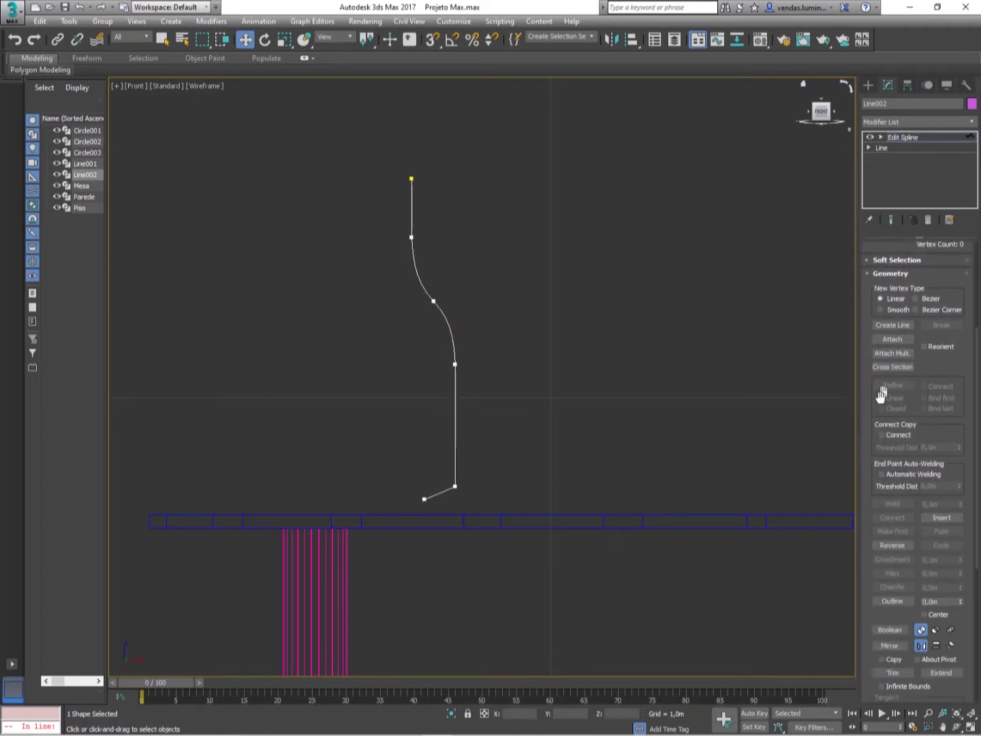
drag(868, 399, 880, 203)
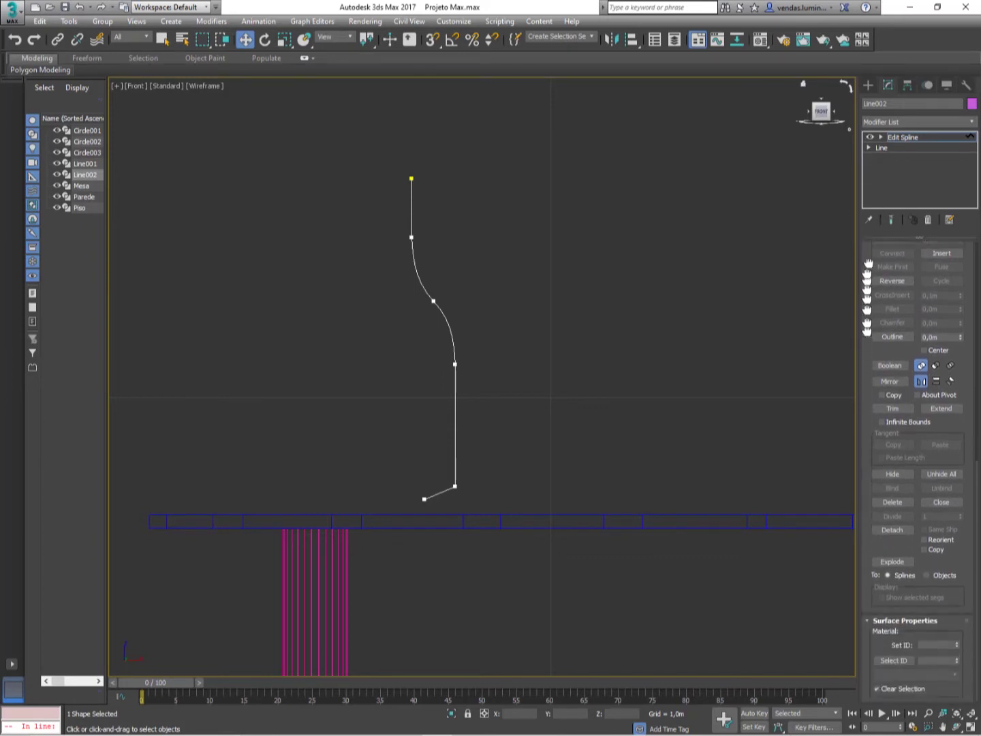
drag(868, 345, 880, 210)
drag(878, 212, 892, 255)
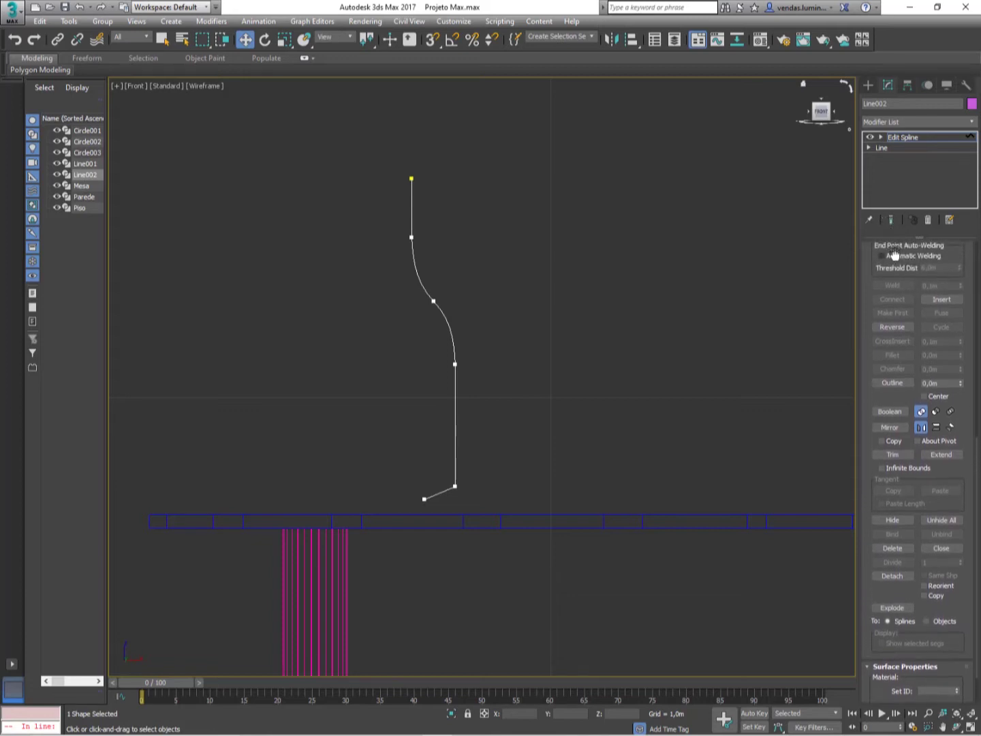
click(894, 383)
click(895, 383)
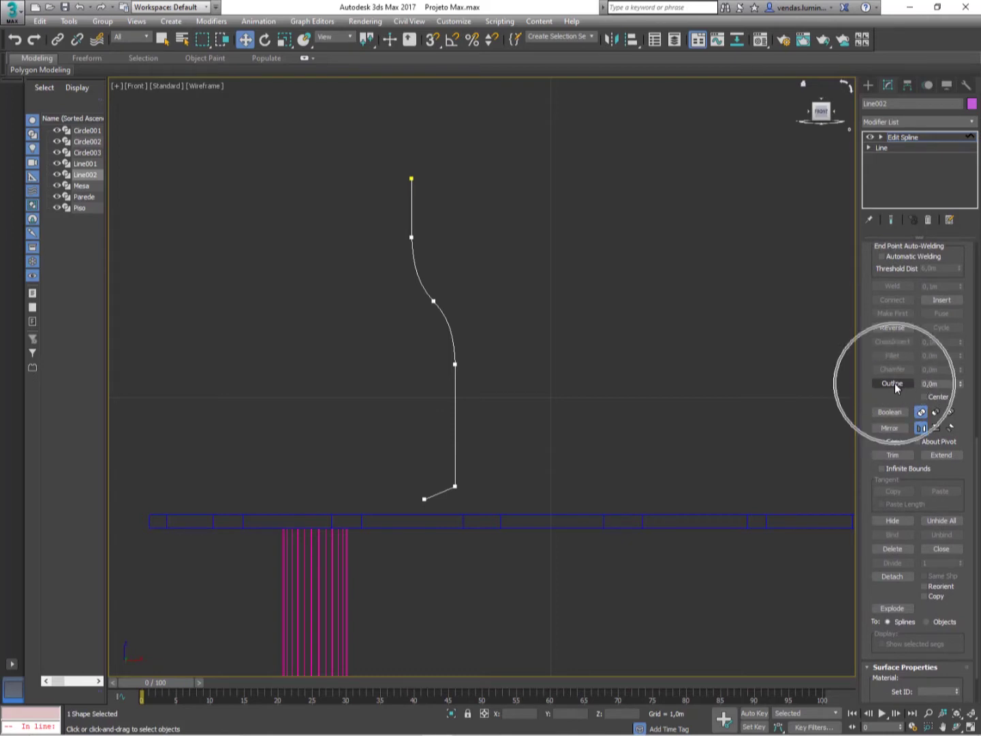
click(894, 383)
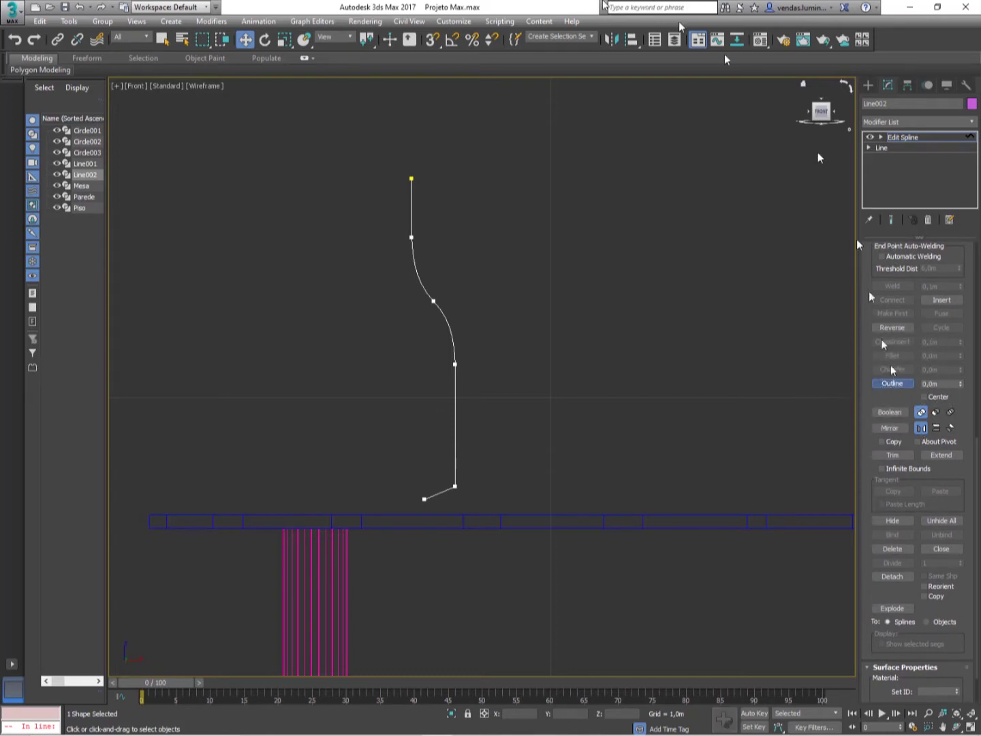
click(419, 278)
mouse_move(418, 277)
mouse_down()
mouse_move(436, 263)
mouse_move(423, 273)
mouse_up()
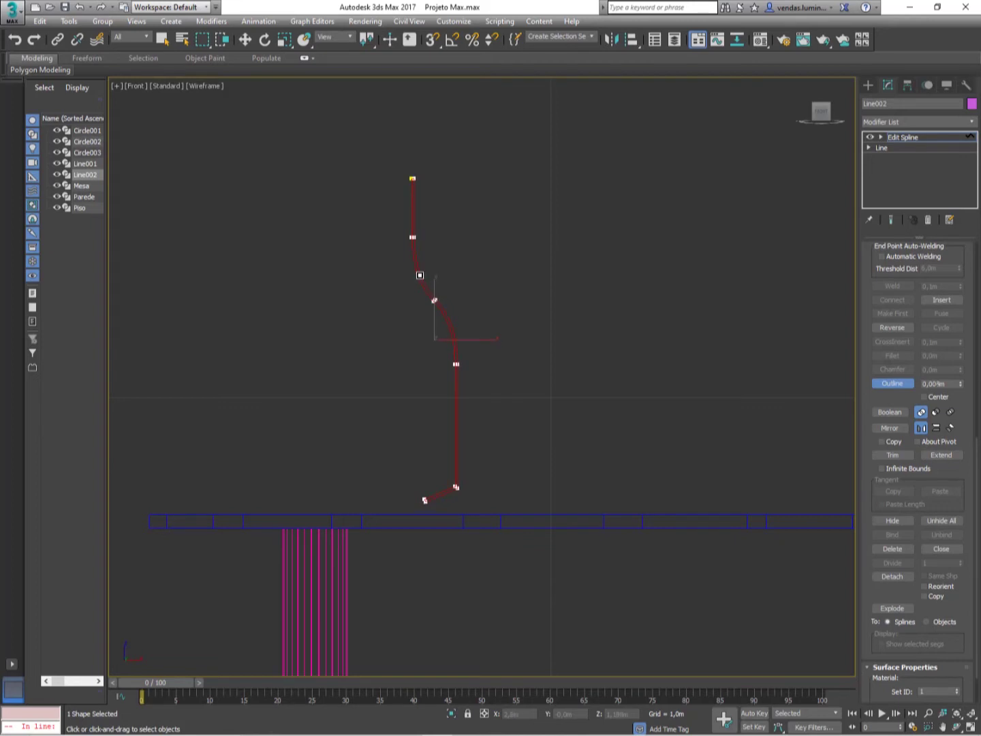
drag(419, 275, 420, 274)
click(594, 213)
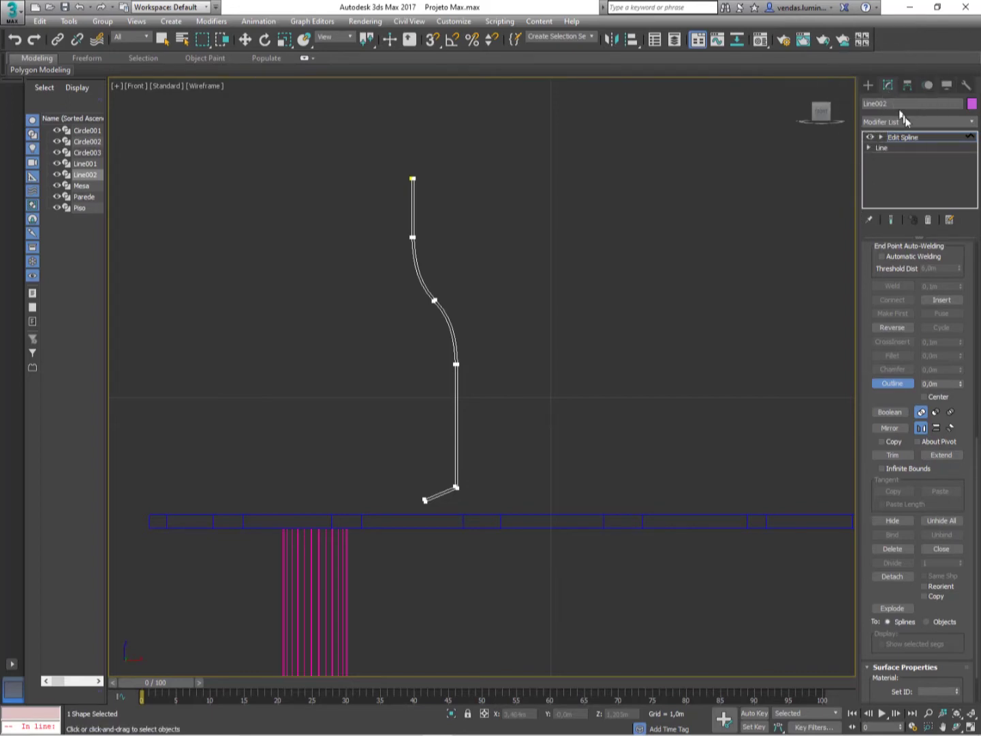
Step: Apply a Lathe modifier to the outlined profile and activate the Move tool
click(924, 122)
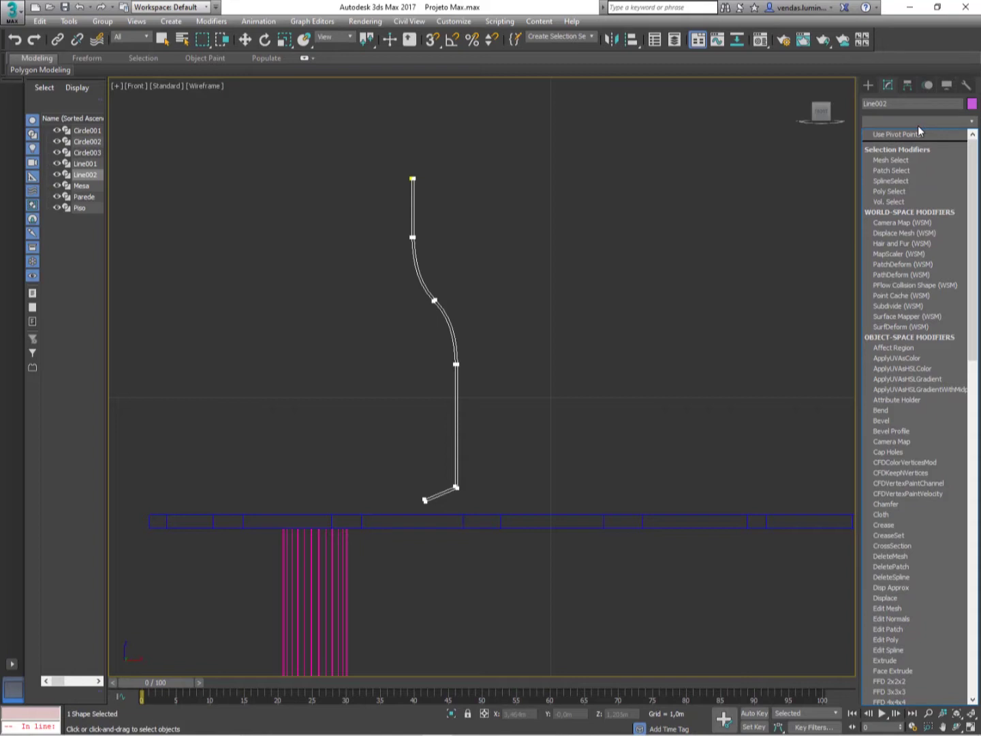
key(l)
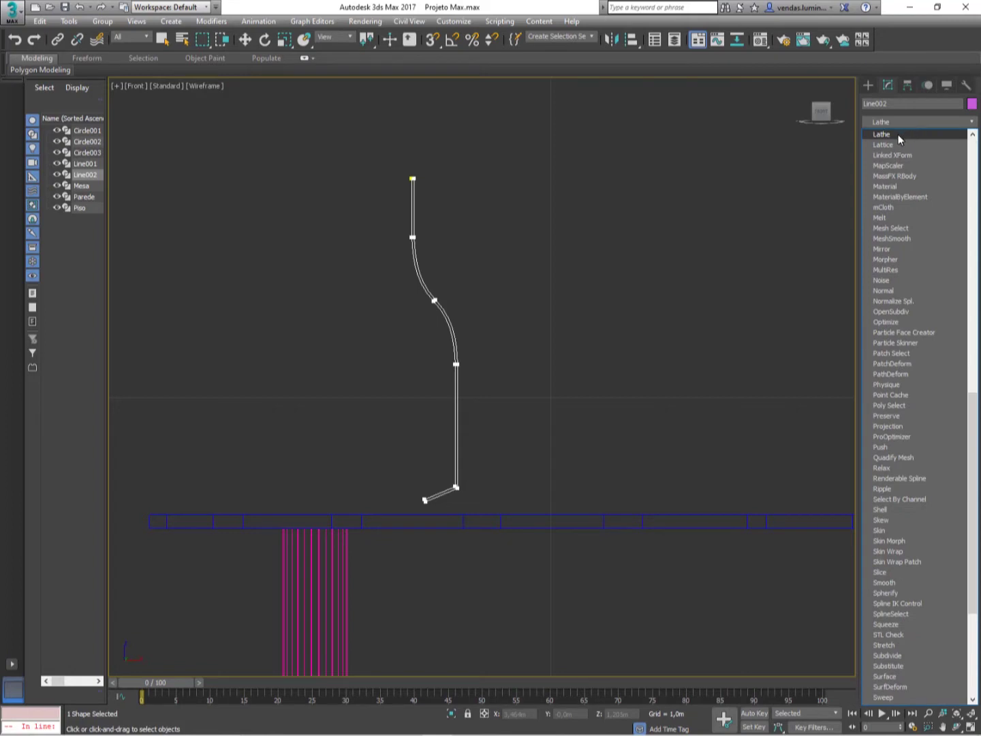
click(898, 134)
key(w)
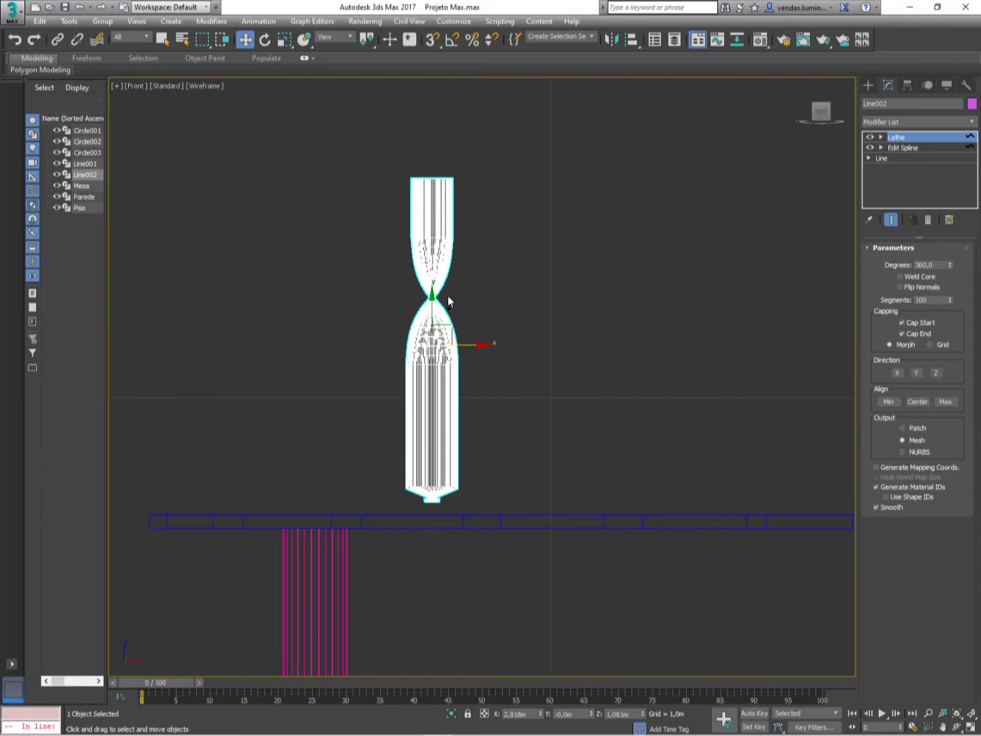
key(ctrl)
key(ctrl)
Step: Return to the base Line level of the modifier stack, accept the topology warning, and enter Spline sub-object level
click(886, 159)
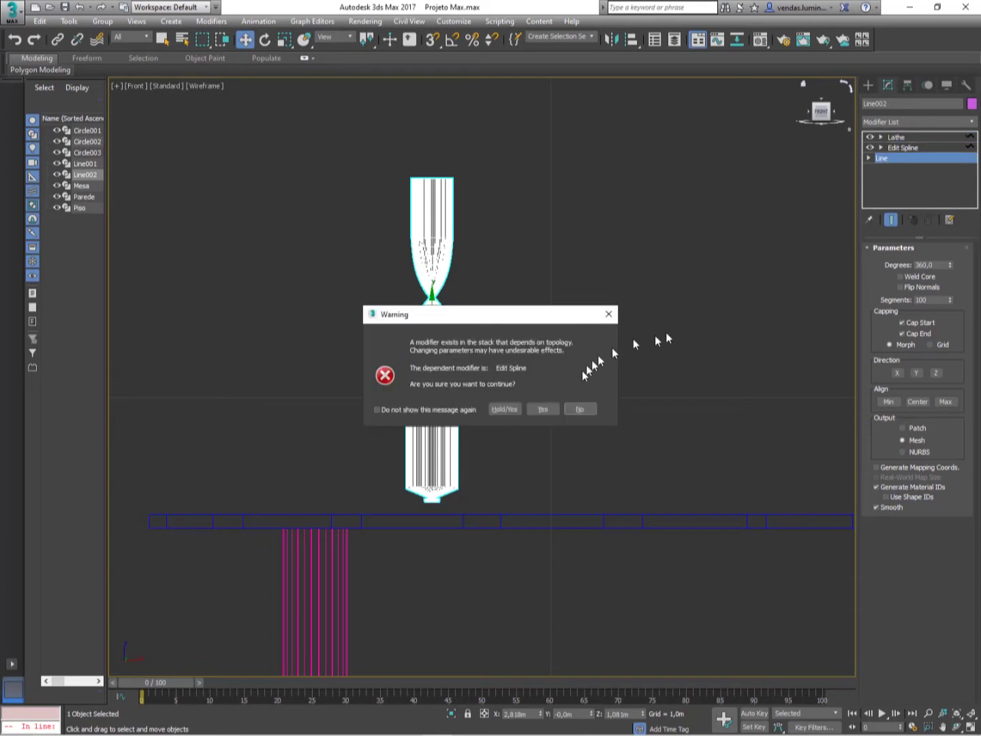
click(543, 409)
middle_drag(466, 328, 555, 282)
scroll(502, 310, up, 5)
mouse_move(528, 365)
middle_down()
mouse_move(587, 231)
mouse_move(469, 304)
mouse_move(758, 237)
mouse_move(499, 350)
mouse_move(485, 297)
mouse_move(520, 357)
middle_up()
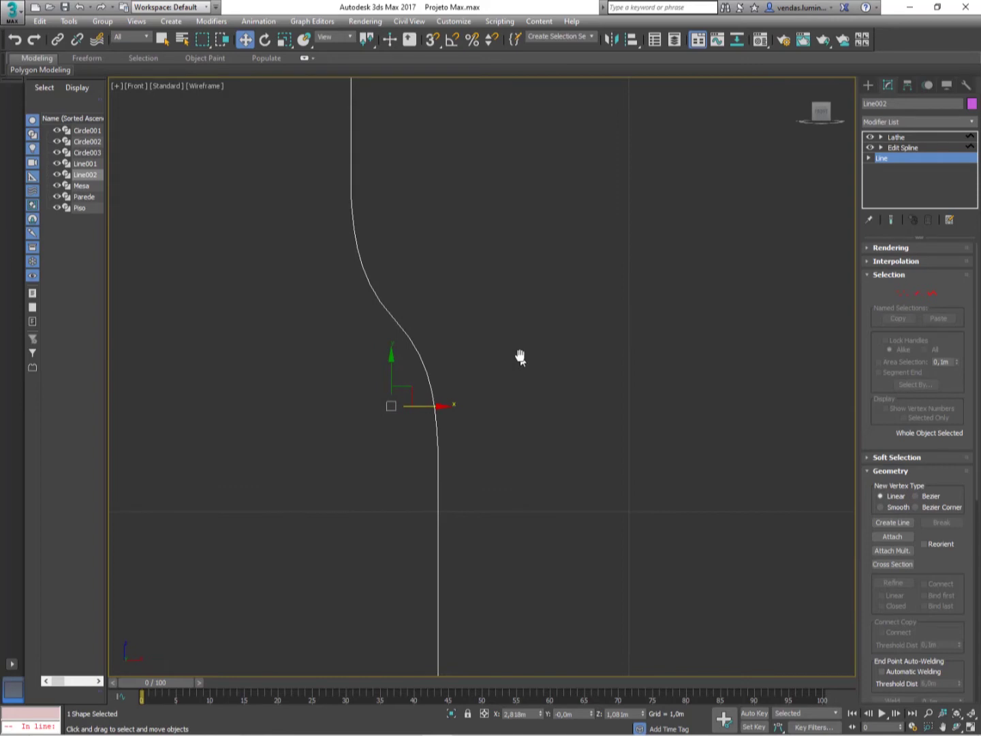
click(931, 293)
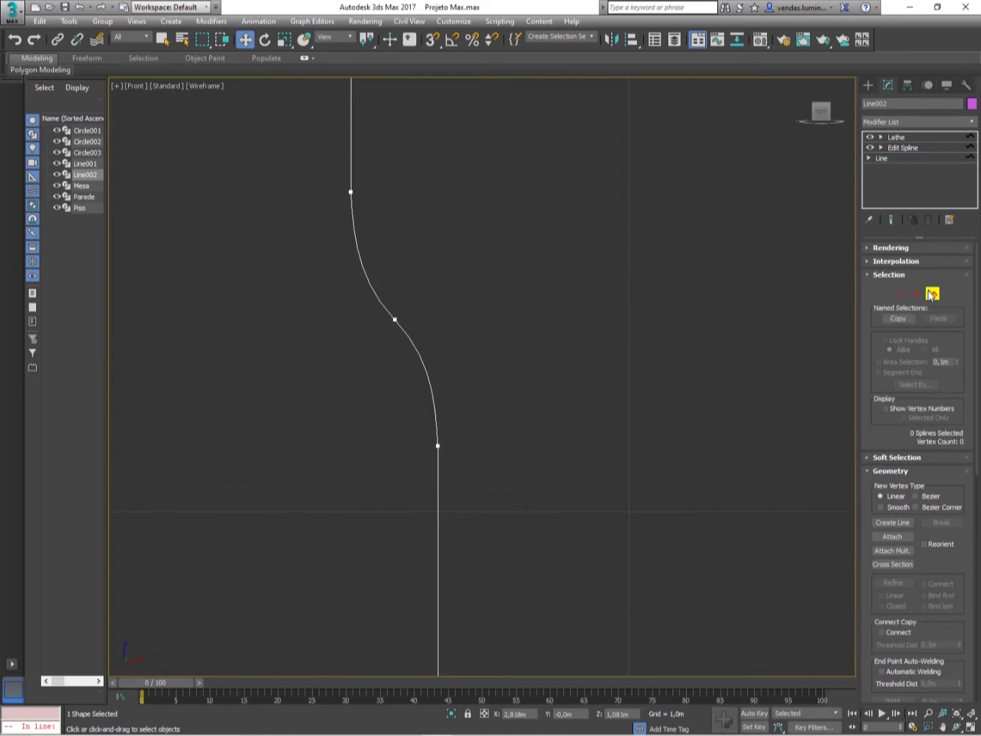
Step: Try to outline the base line's profile with a slight inward offset, and return to the Lathe level
scroll(868, 357, down, 5)
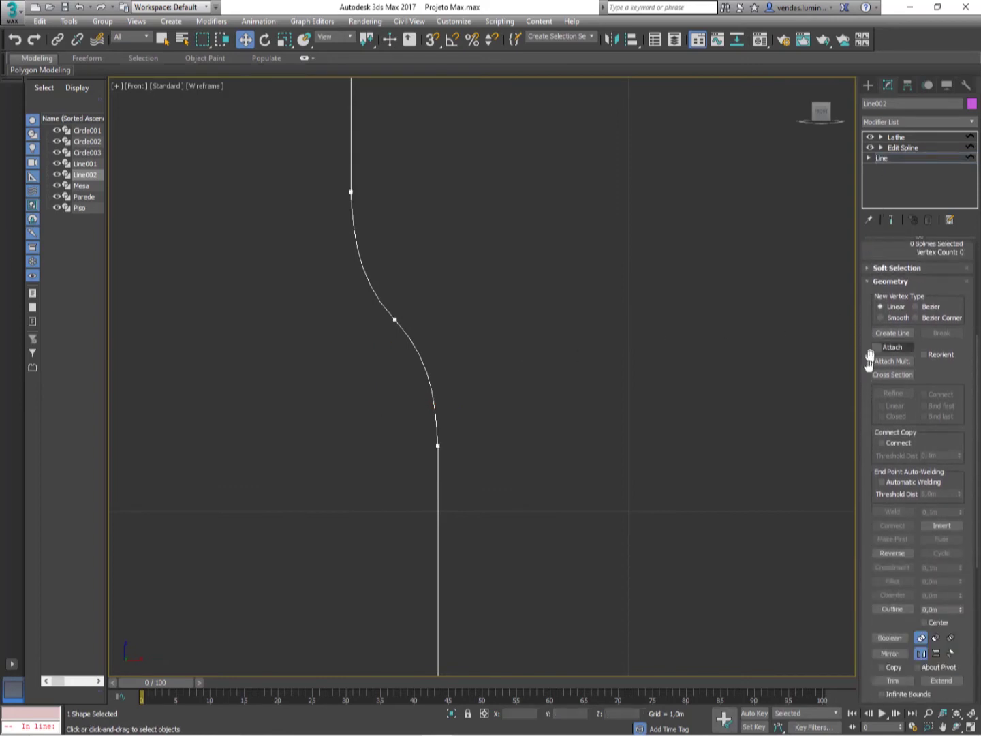
scroll(870, 358, down, 5)
scroll(865, 341, down, 2)
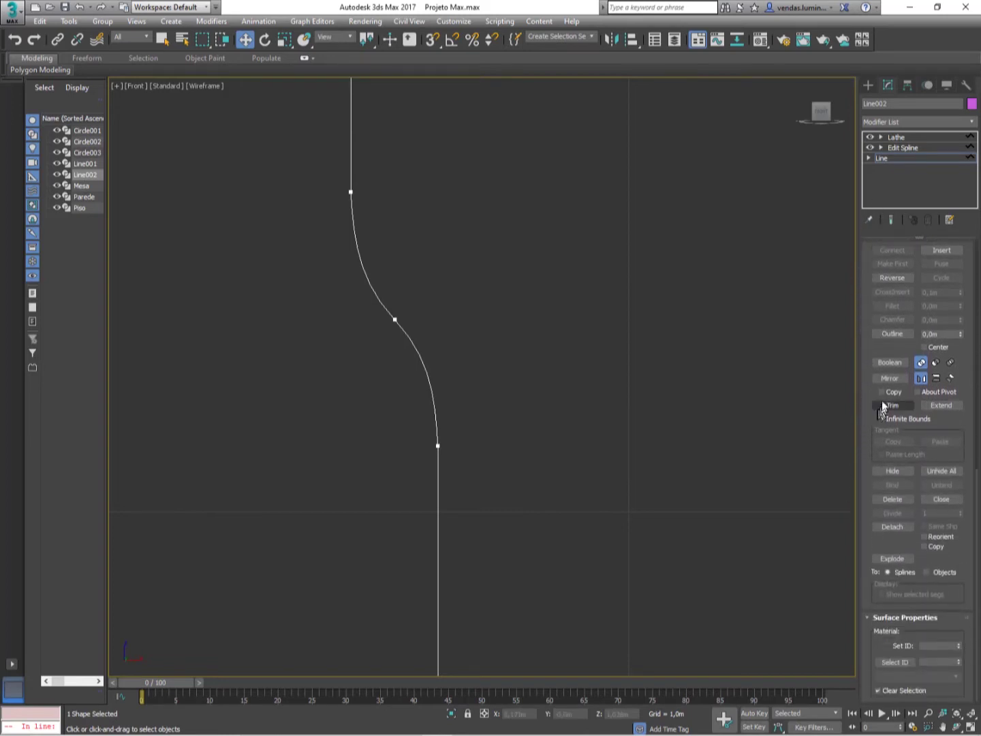
click(885, 334)
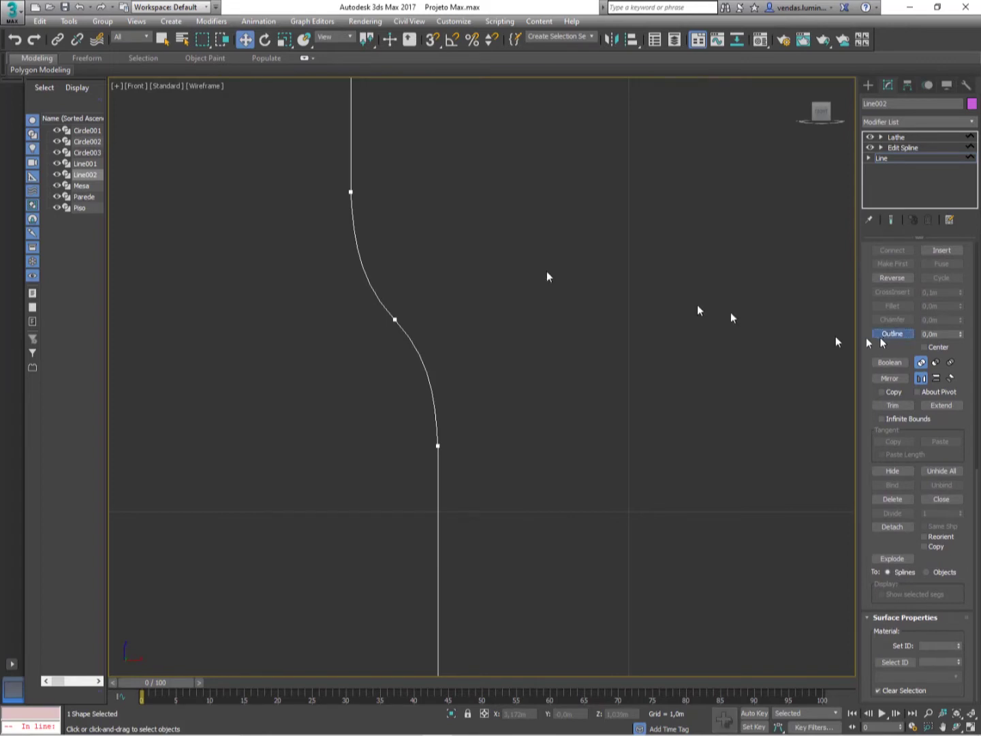
scroll(438, 286, down, 5)
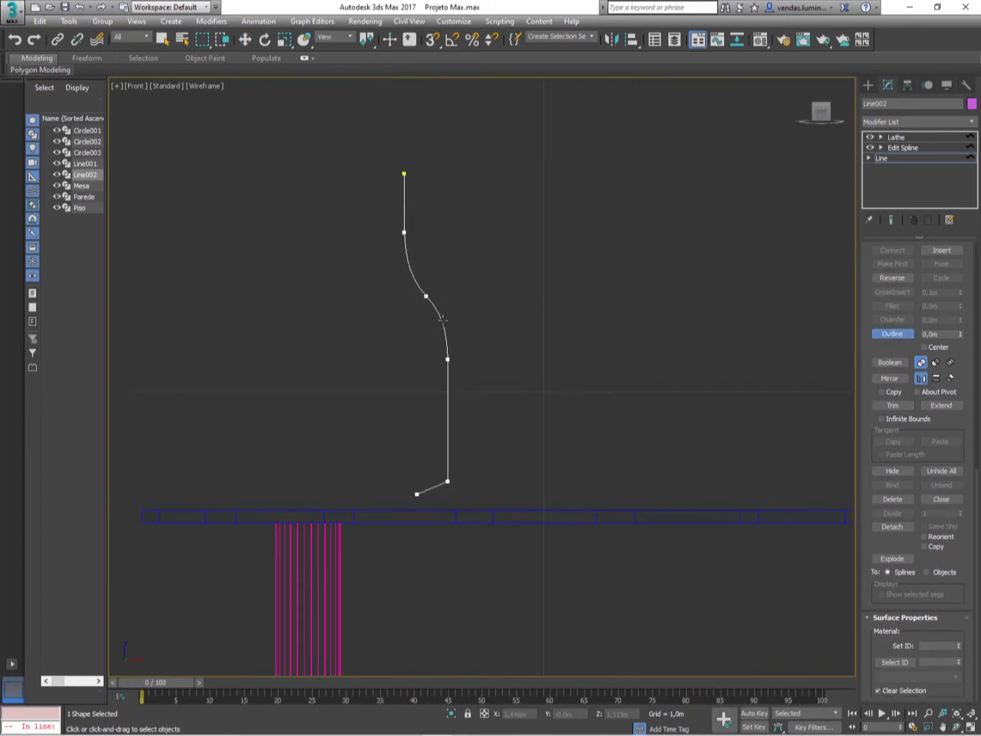
mouse_move(443, 317)
mouse_down()
mouse_move(449, 303)
mouse_move(436, 319)
mouse_up()
click(895, 137)
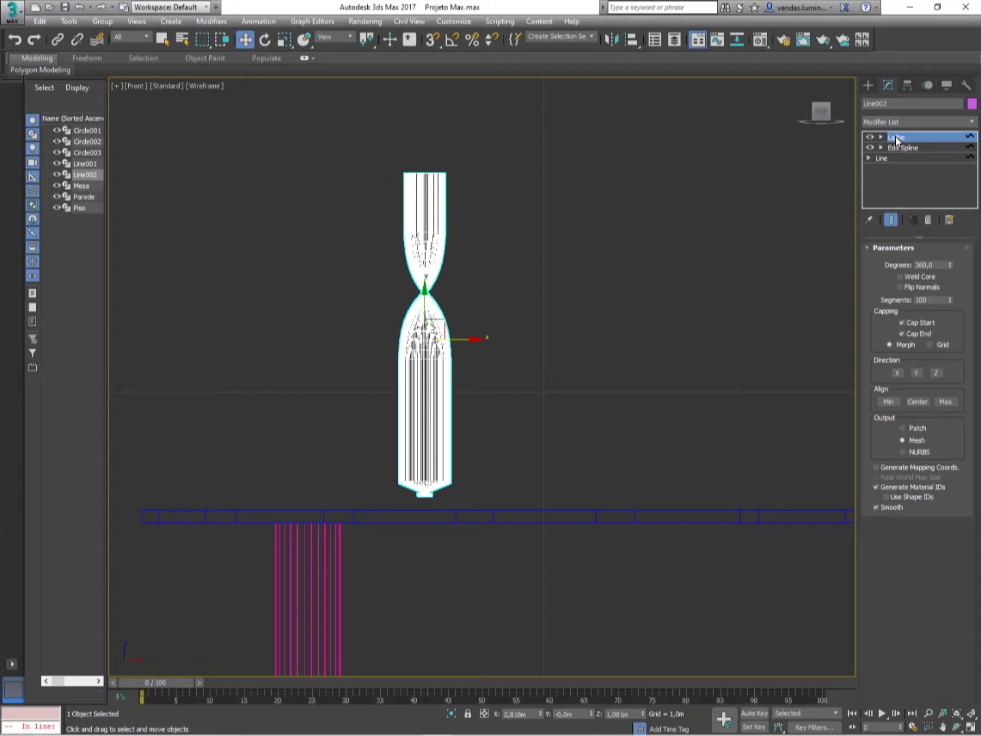
Step: Remove the Lathe modifier from the profile and leave Spline sub-object level in Edit Spline
click(926, 219)
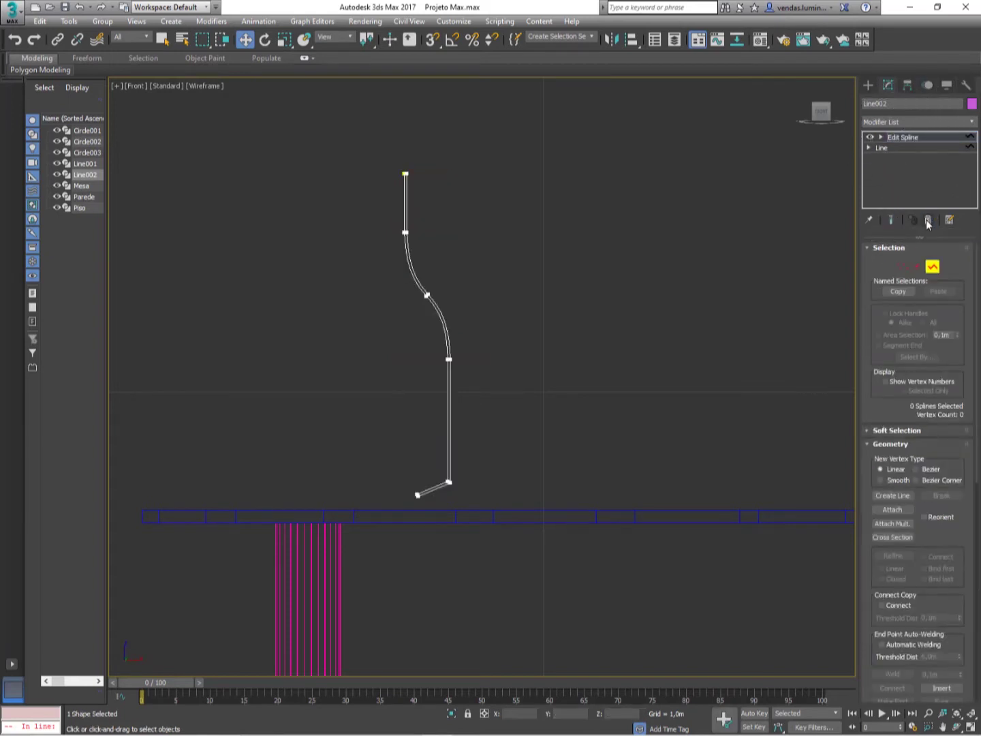
click(931, 267)
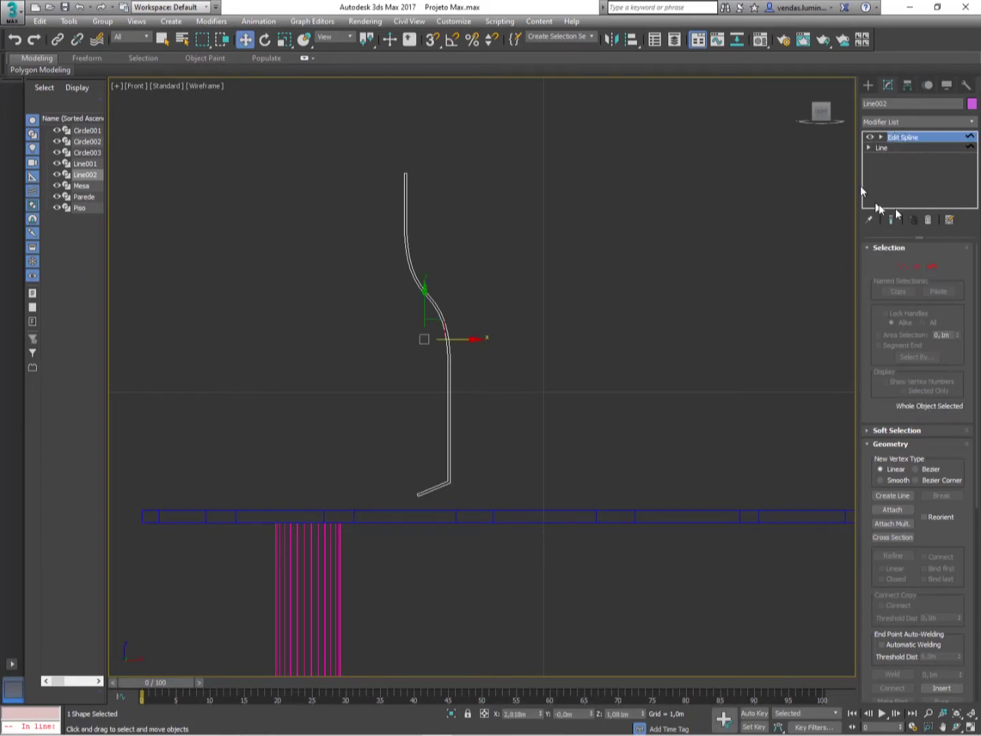
click(901, 168)
click(902, 168)
click(441, 312)
click(441, 312)
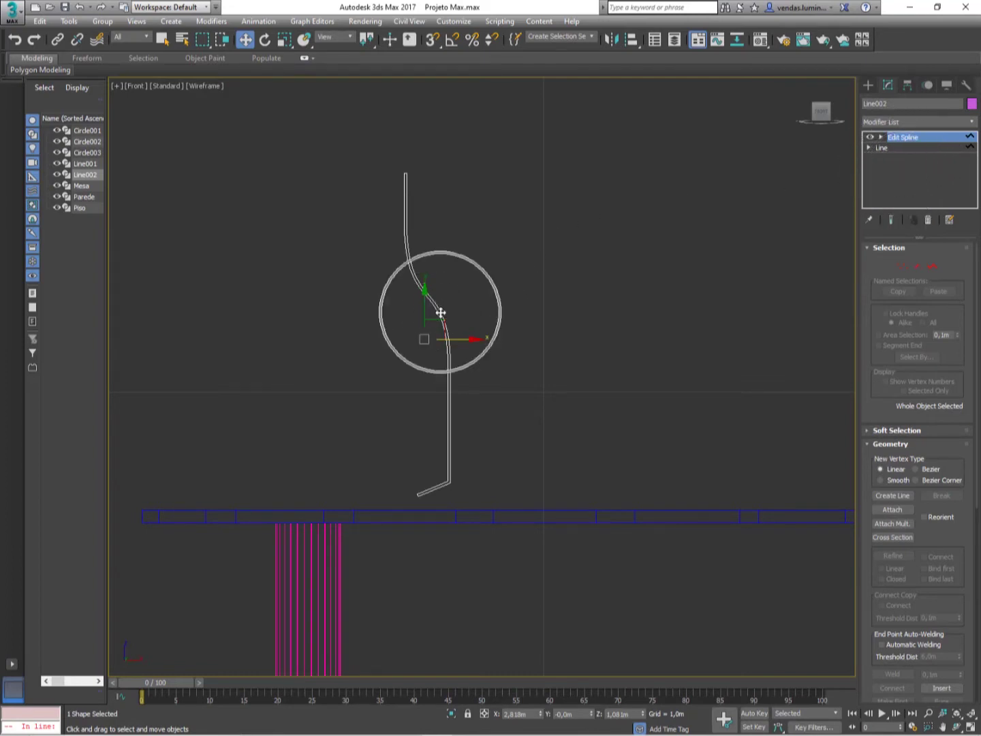
click(440, 313)
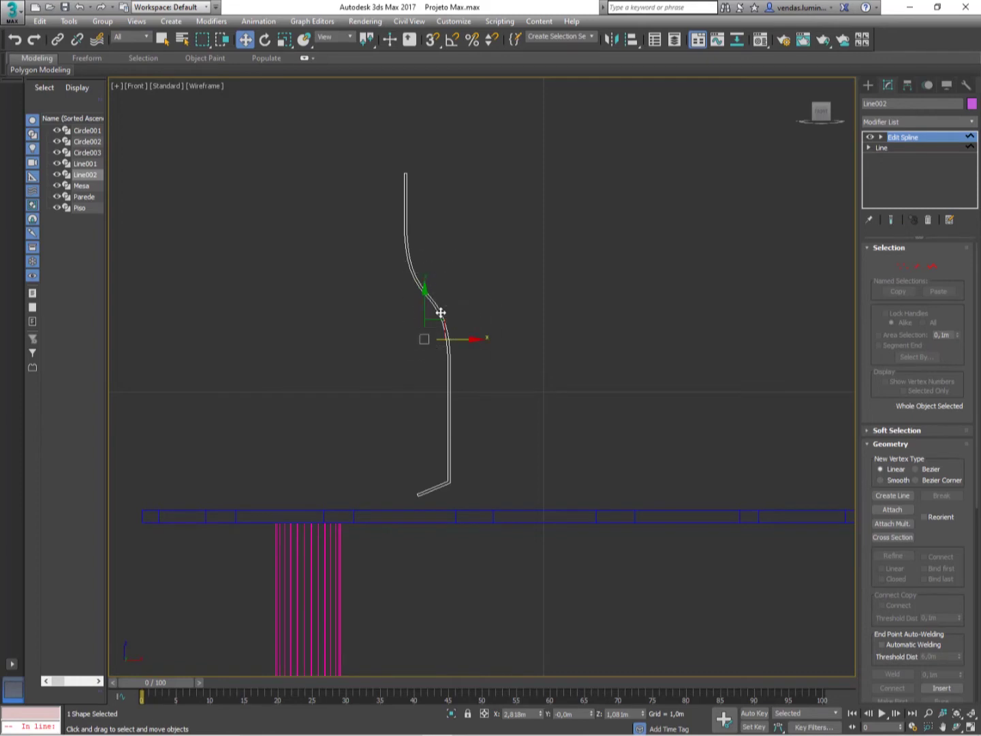
click(441, 312)
key(ctrl)
Step: Apply a Lathe modifier on top of Edit Spline for the outlined profile
click(921, 121)
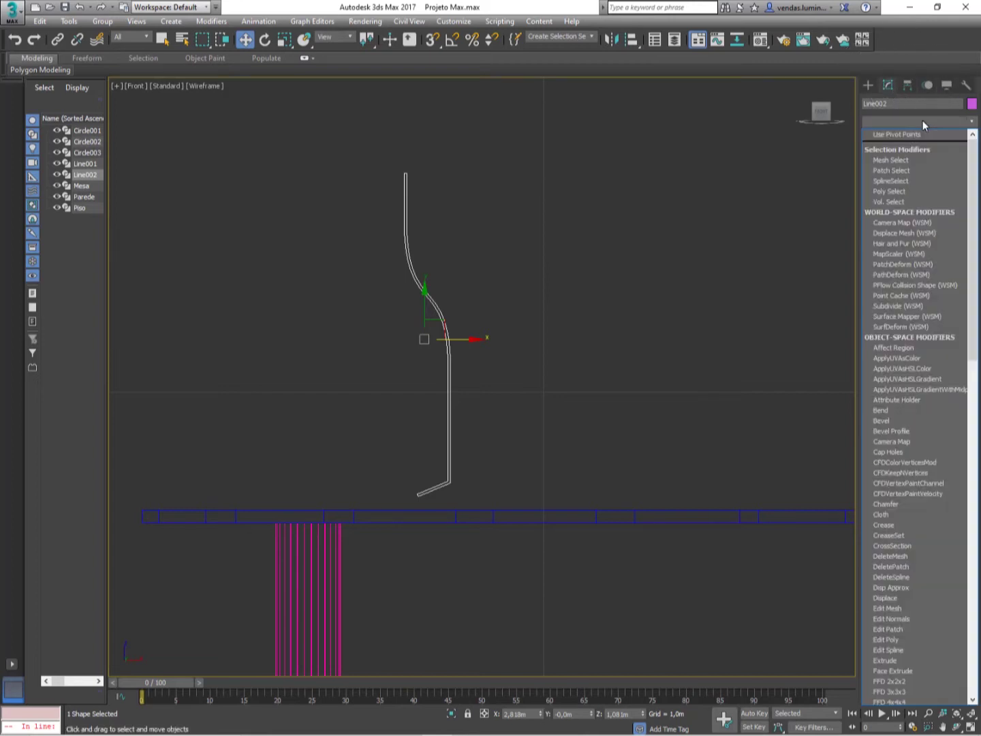
key(l)
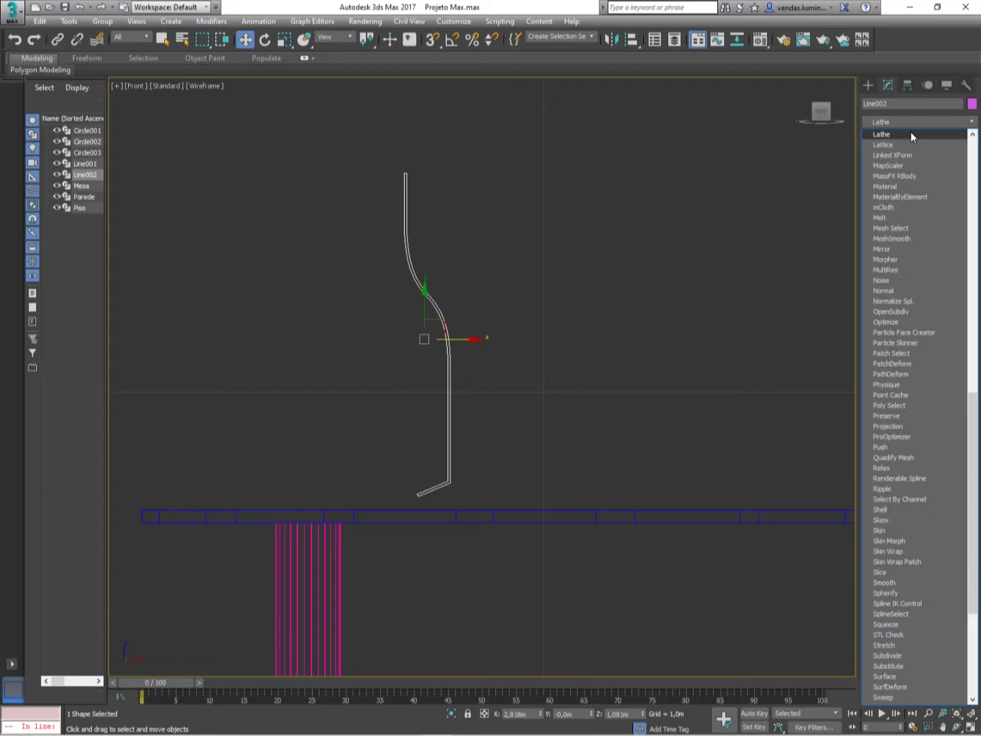
click(911, 135)
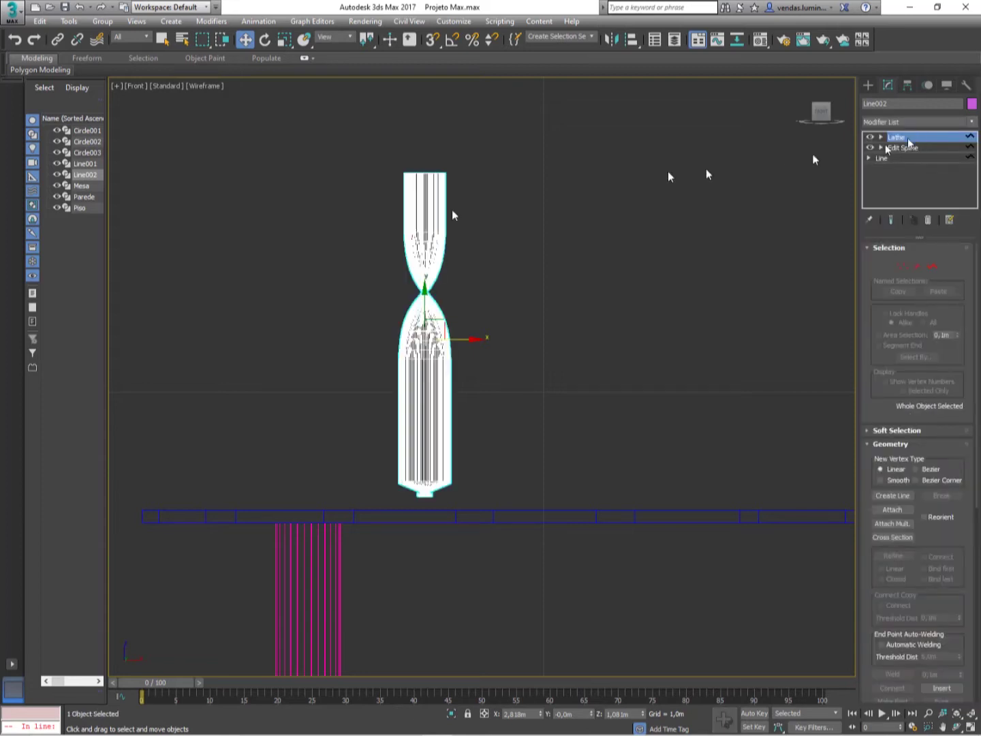
Step: Move the lathed object a short distance in the positive X direction in the Front view, to X about 2.845 m
drag(492, 344, 482, 344)
click(483, 344)
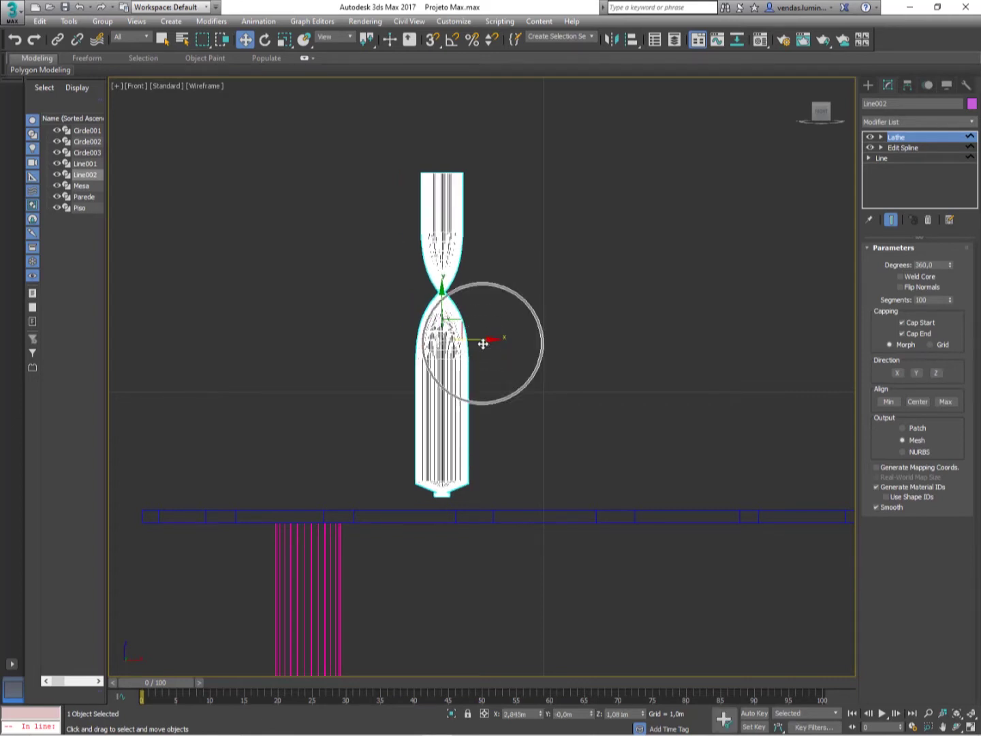
click(482, 344)
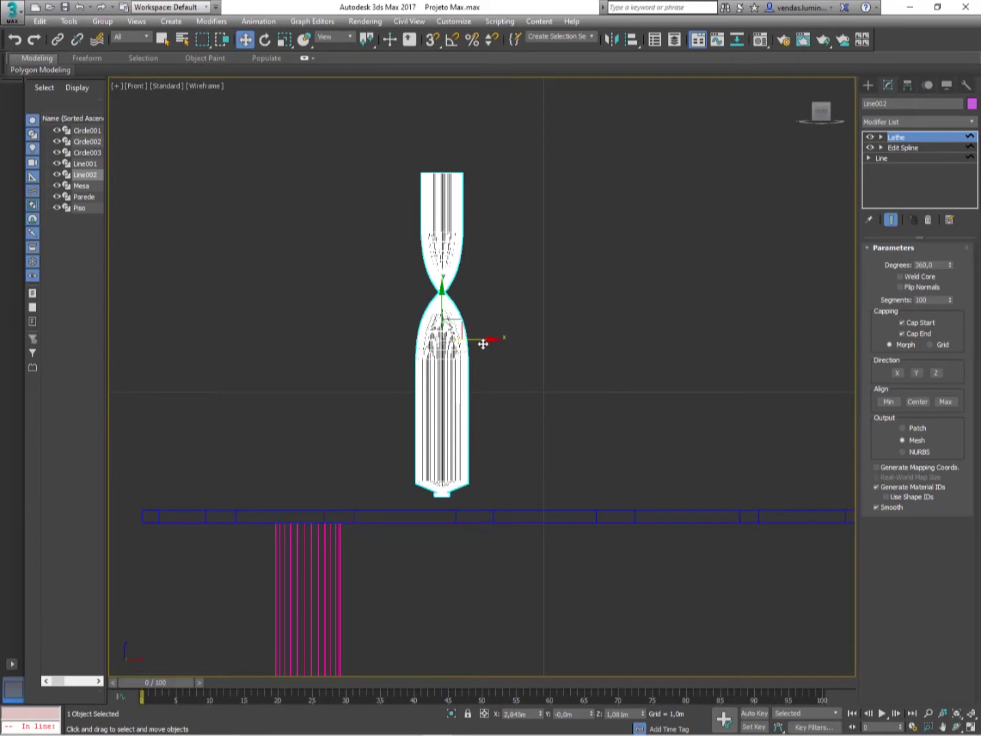
Step: Move the Lathe's Axis sub-object about 0.038 m along X to shape a stemmed glass, and return to the Lathe level
click(881, 137)
click(881, 138)
click(881, 138)
click(900, 150)
click(899, 149)
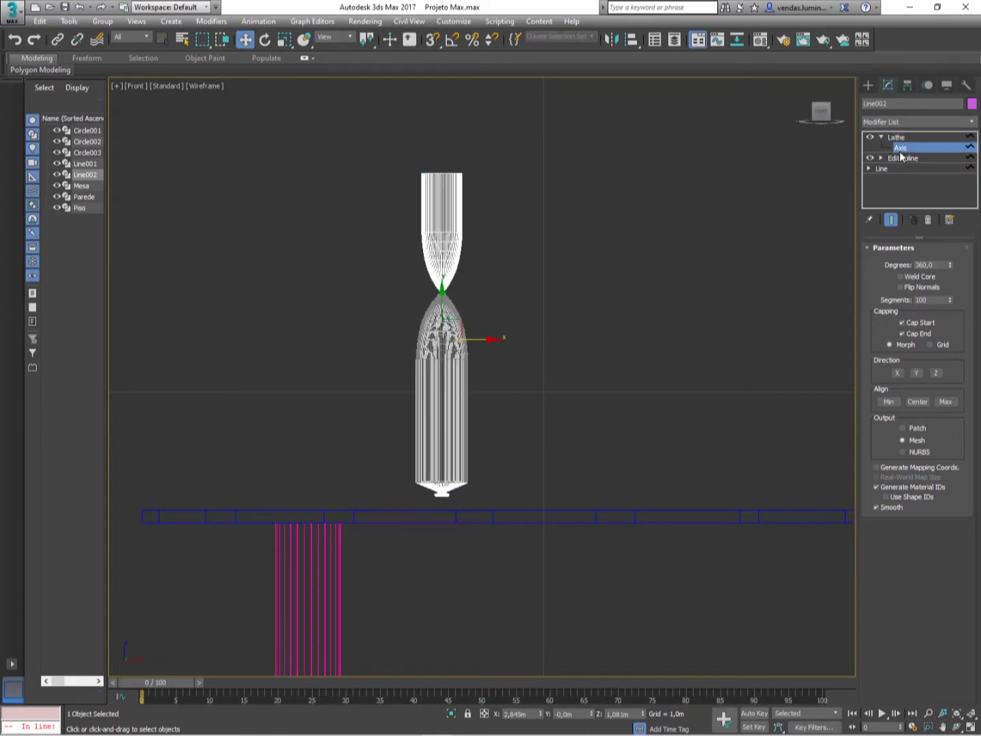
drag(494, 338, 510, 338)
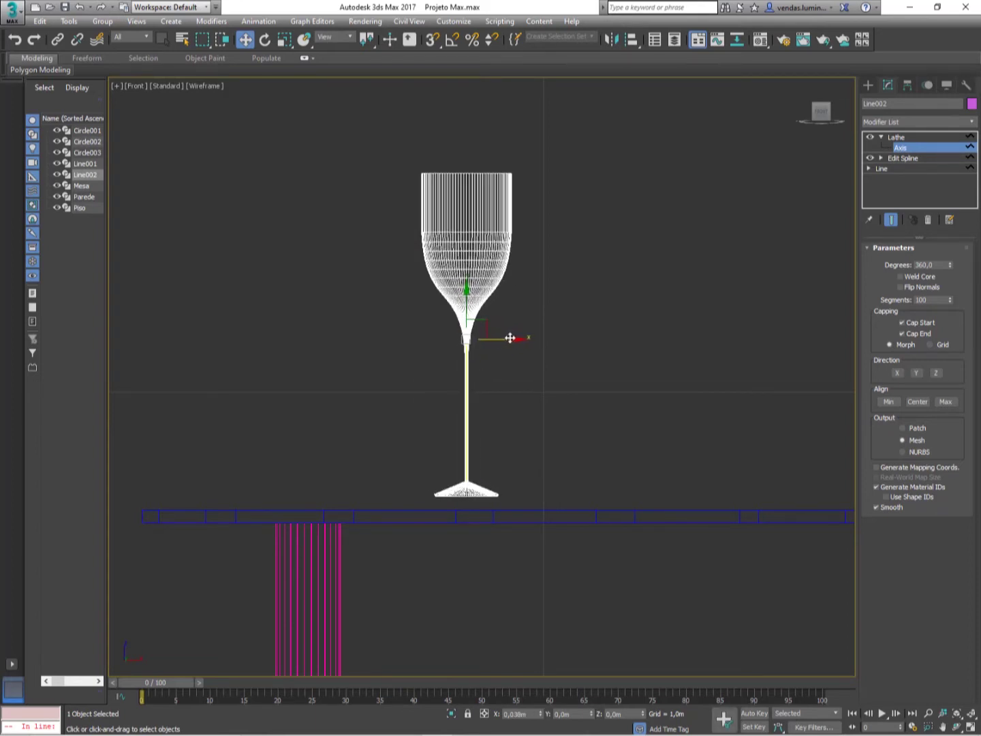
click(906, 138)
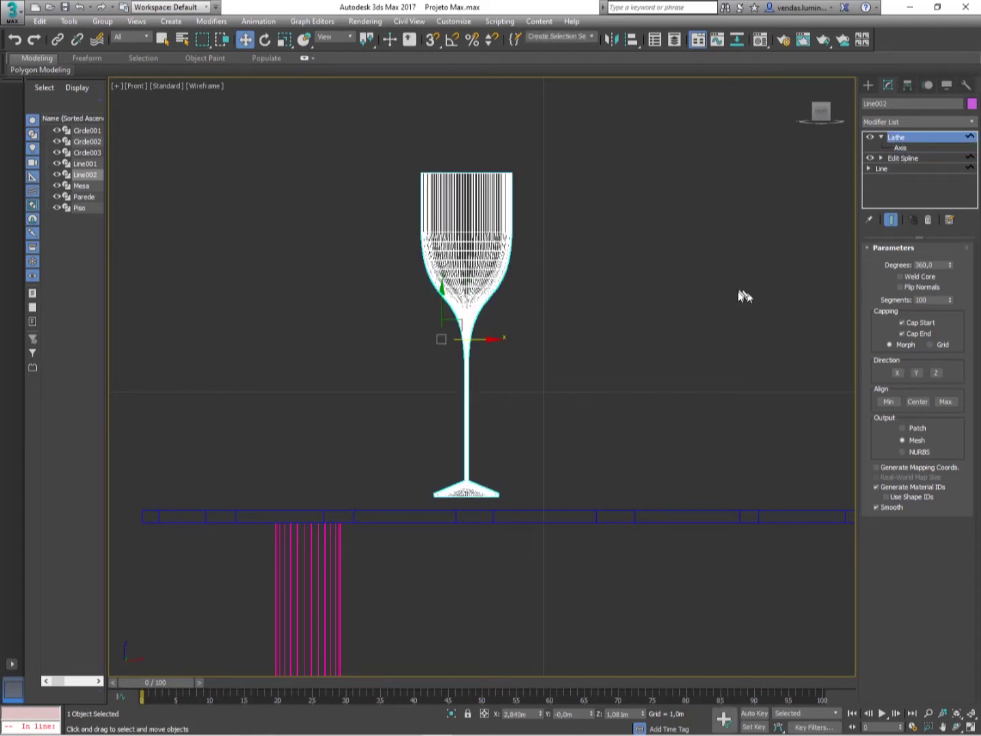
Step: Switch to the four-viewport layout and move the glass over the curved tabletop in the Top view, to about X 3.205 m, Y -1.139 m
key(alt+w)
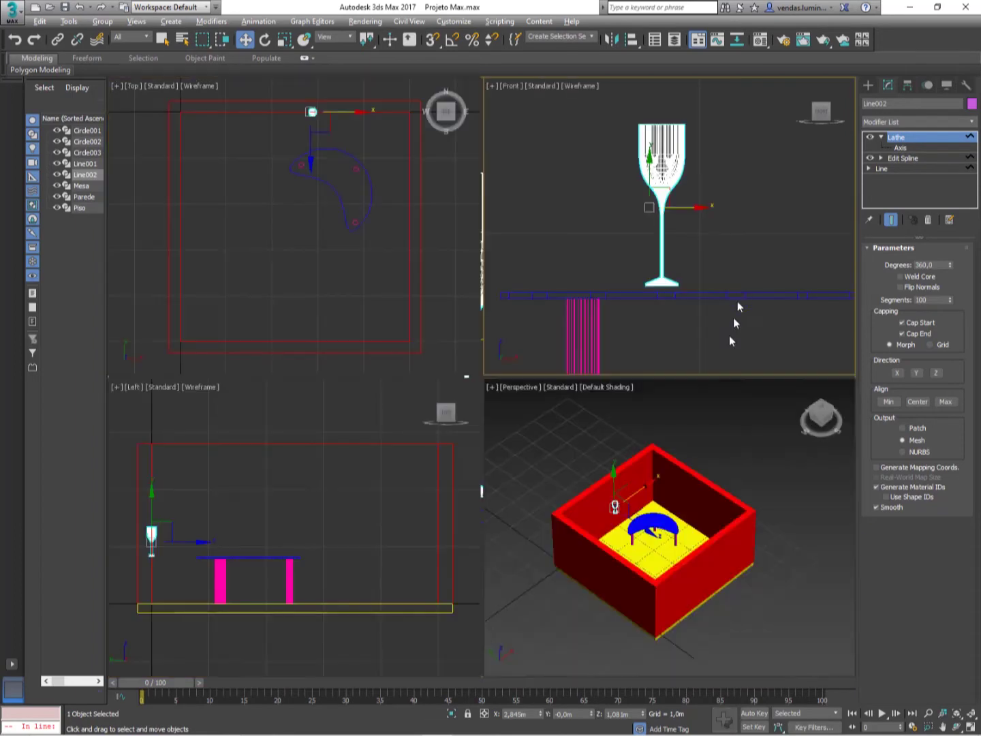
scroll(647, 476, up, 2)
scroll(646, 475, up, 4)
scroll(645, 473, down, 3)
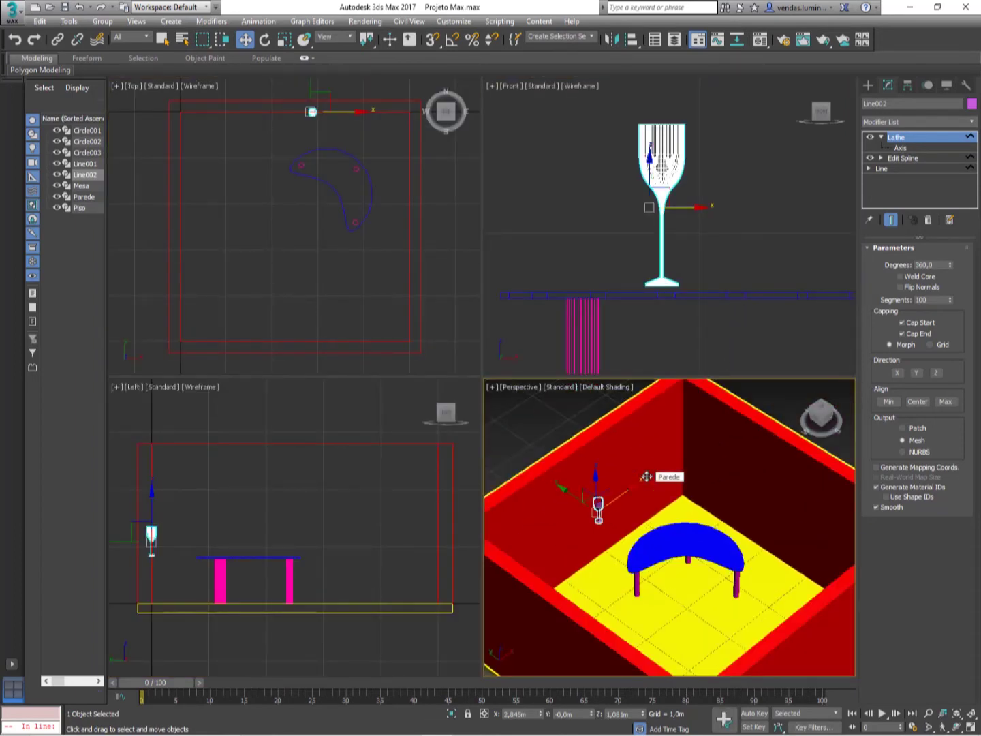
middle_drag(339, 208, 338, 254)
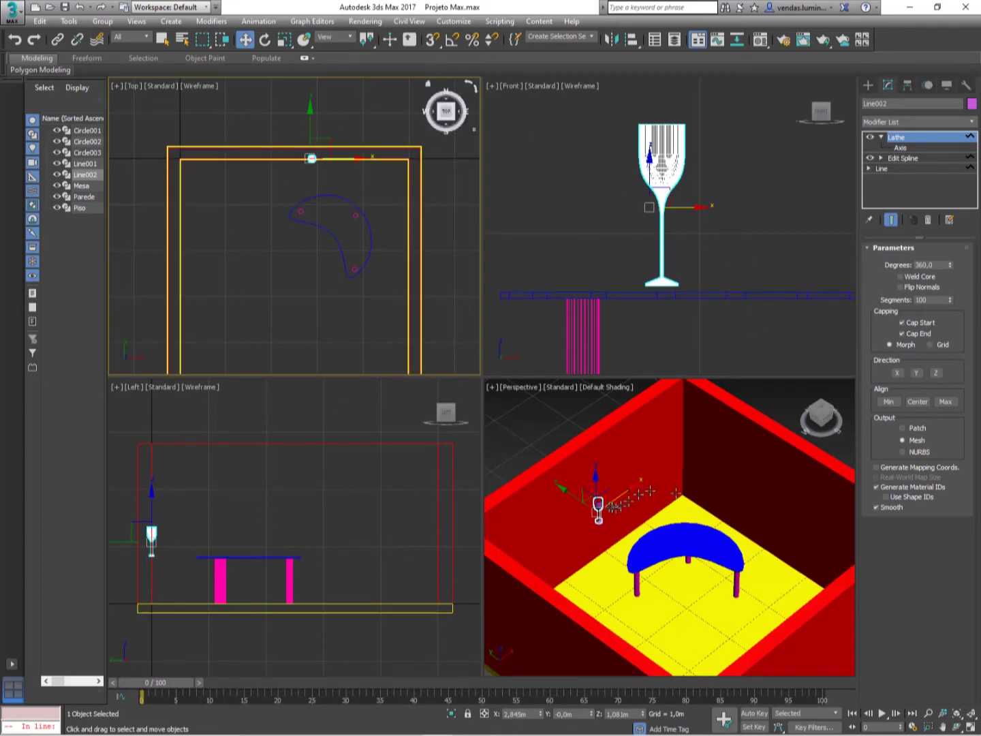
click(600, 504)
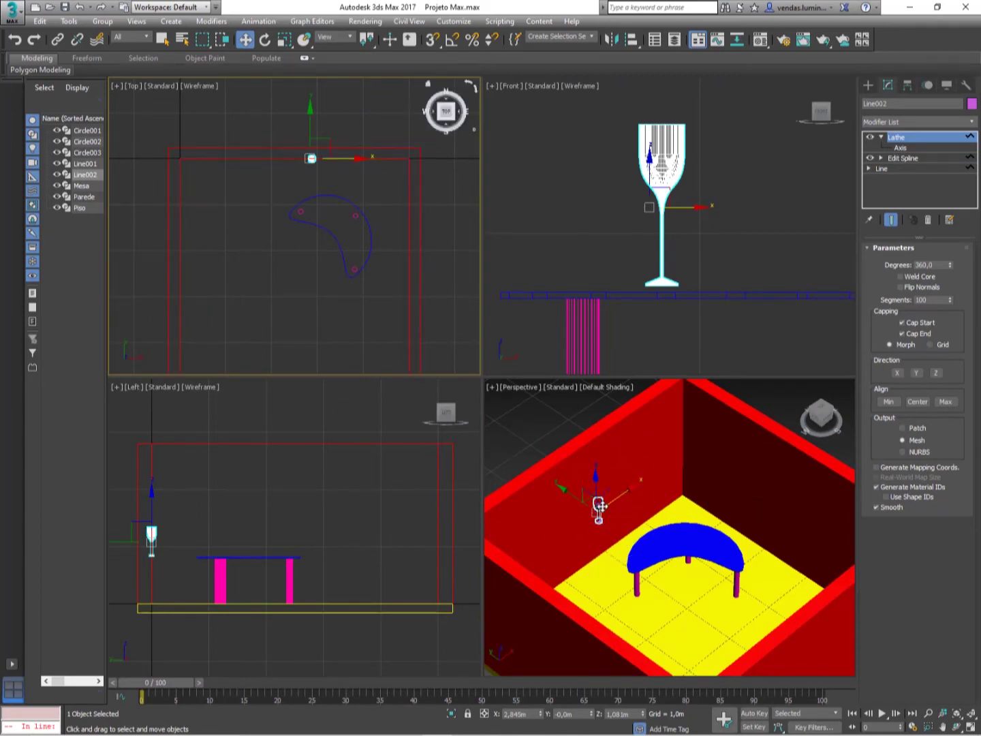
click(600, 505)
click(599, 503)
click(599, 505)
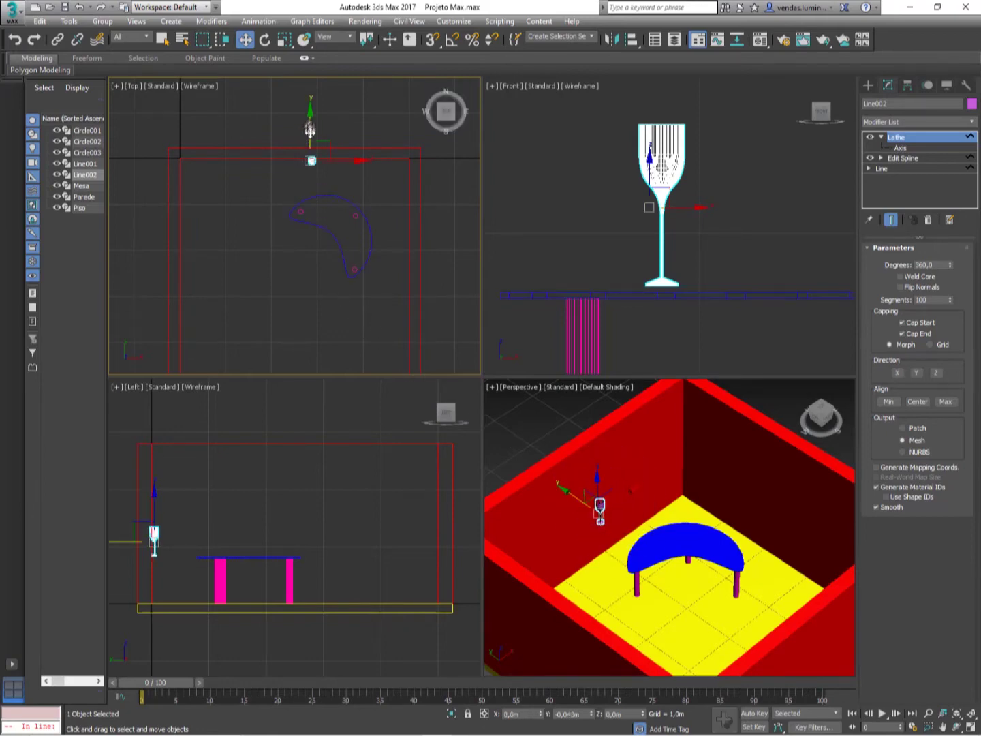
drag(309, 122, 303, 176)
mouse_move(340, 215)
mouse_down()
mouse_move(370, 217)
mouse_move(357, 222)
mouse_up()
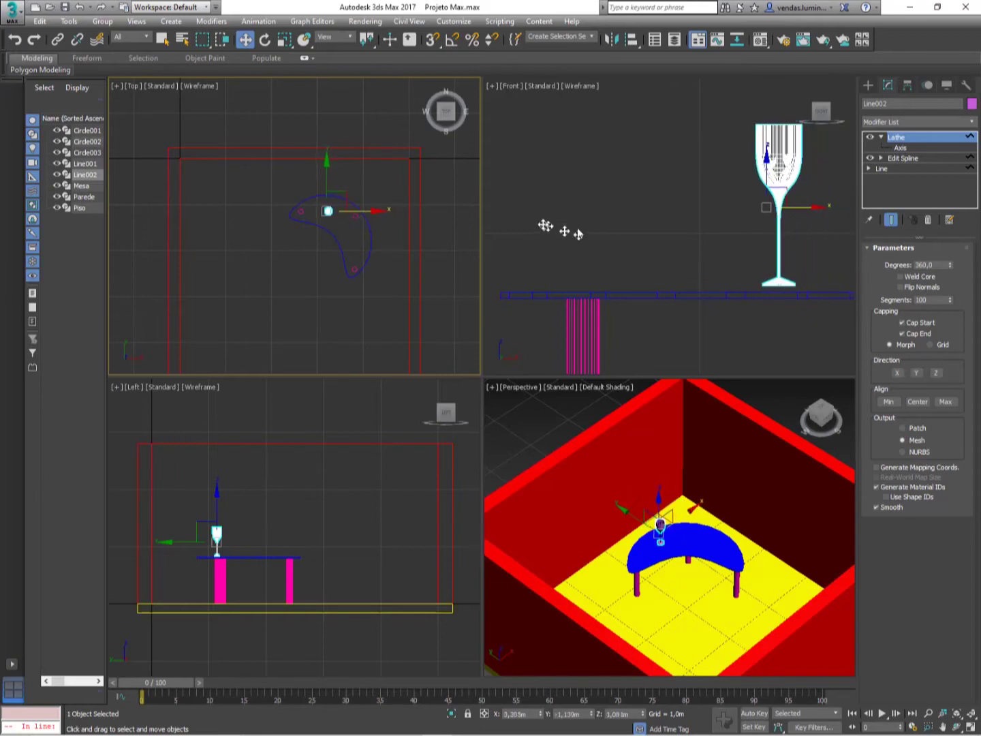
Step: Shift the glass farther onto the tabletop in the Top view, to about X 3.338 m, Y -1.246 m
scroll(626, 261, up, 5)
scroll(626, 261, down, 5)
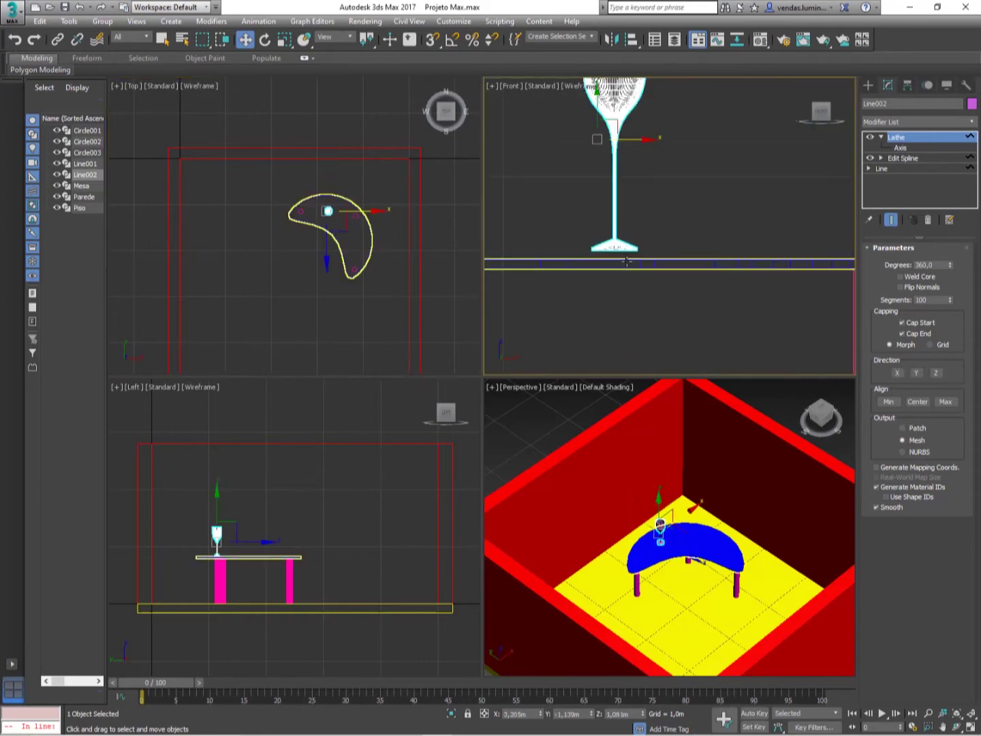
click(328, 211)
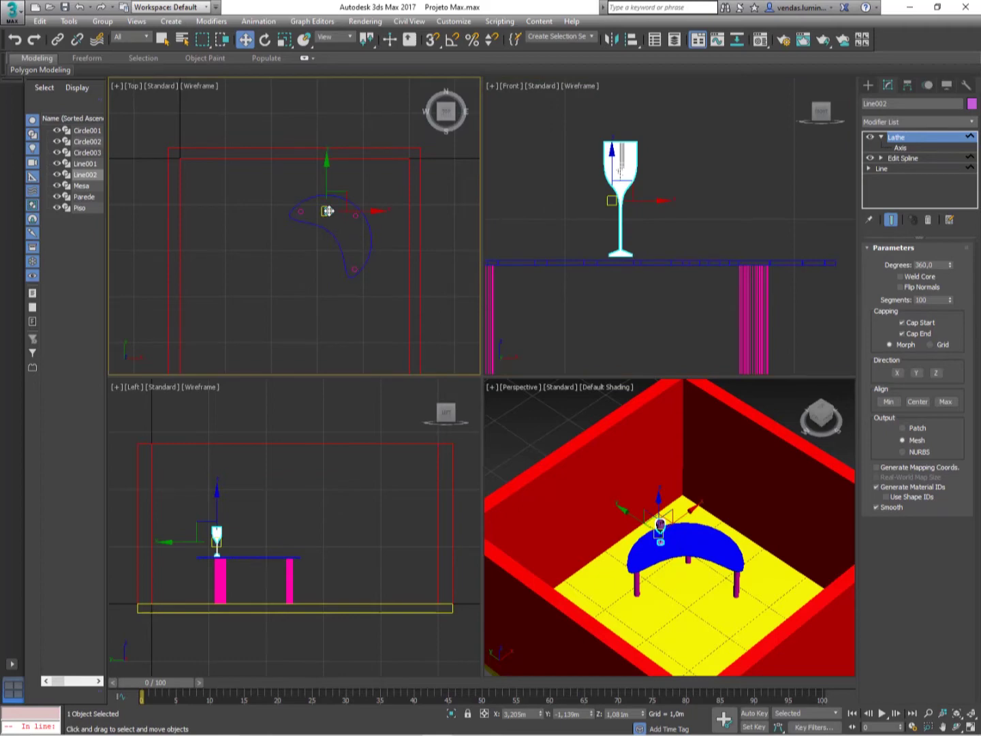
drag(328, 211, 334, 180)
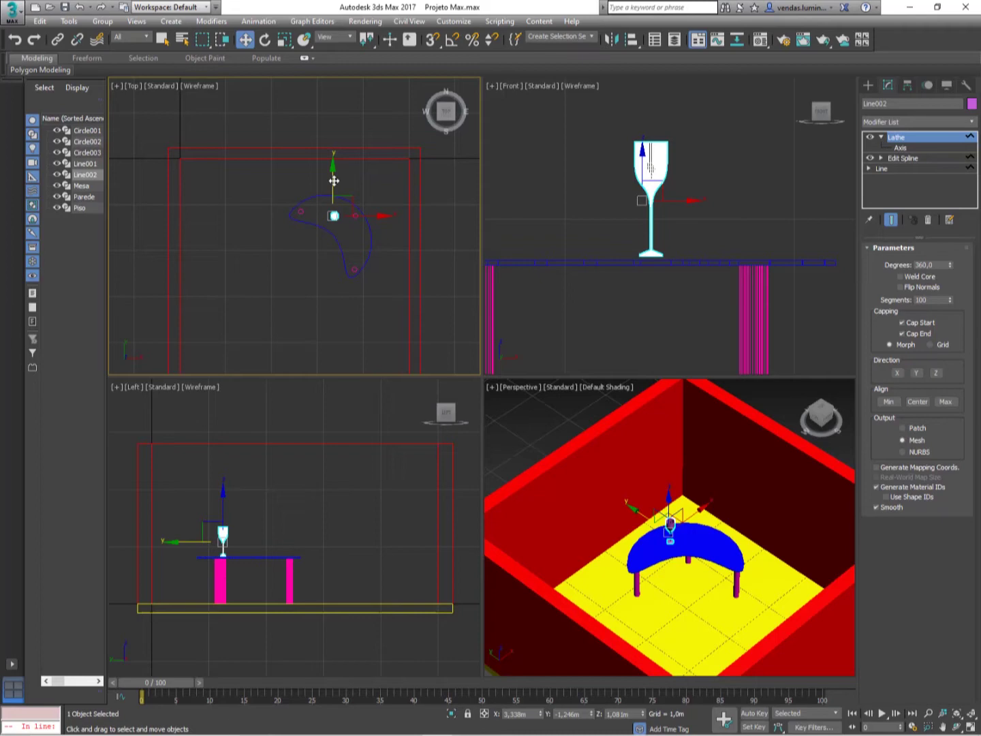
Step: Lower the glass in the Front view until its base rests on the tabletop, at Z about 1.064 m
right_click(530, 165)
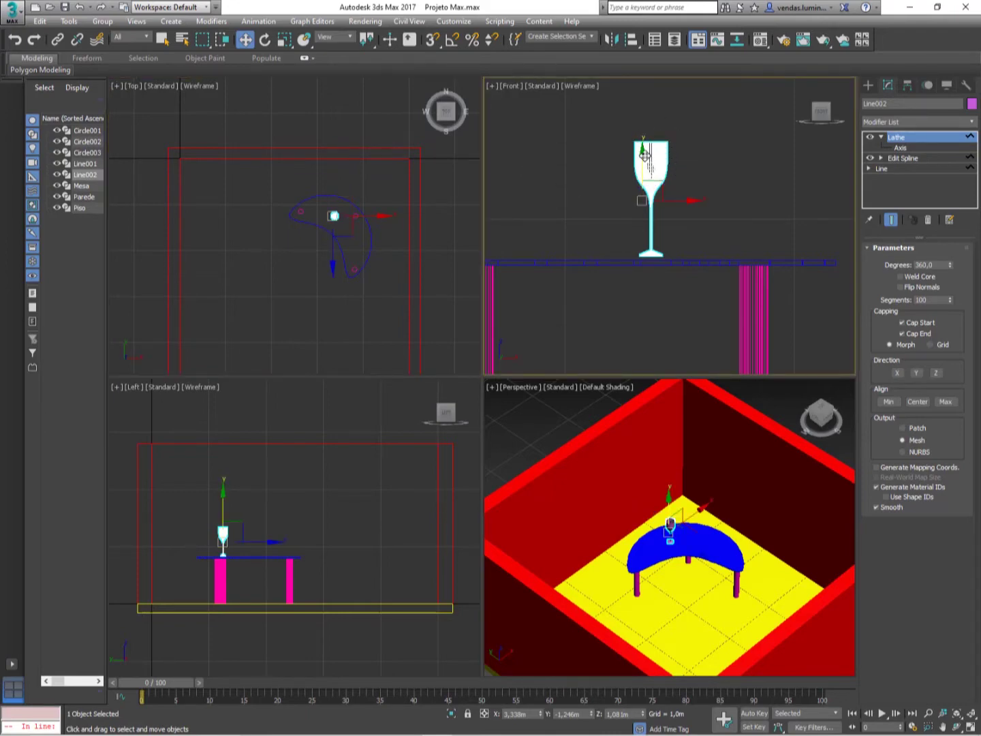
drag(645, 156, 643, 162)
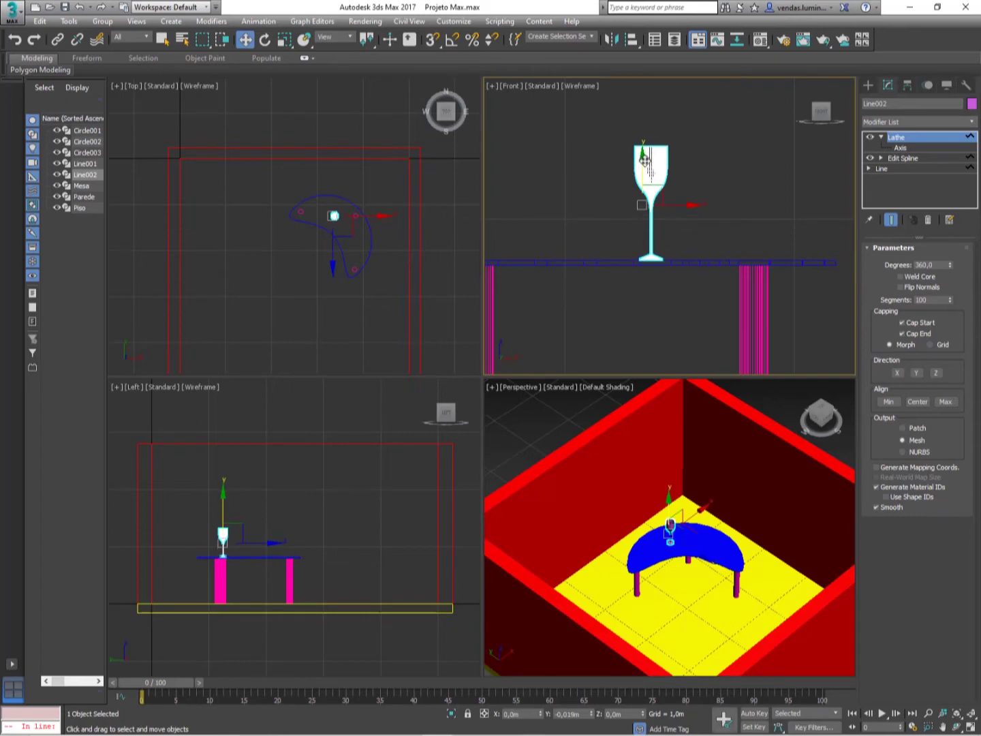
scroll(655, 273, up, 5)
scroll(654, 262, up, 4)
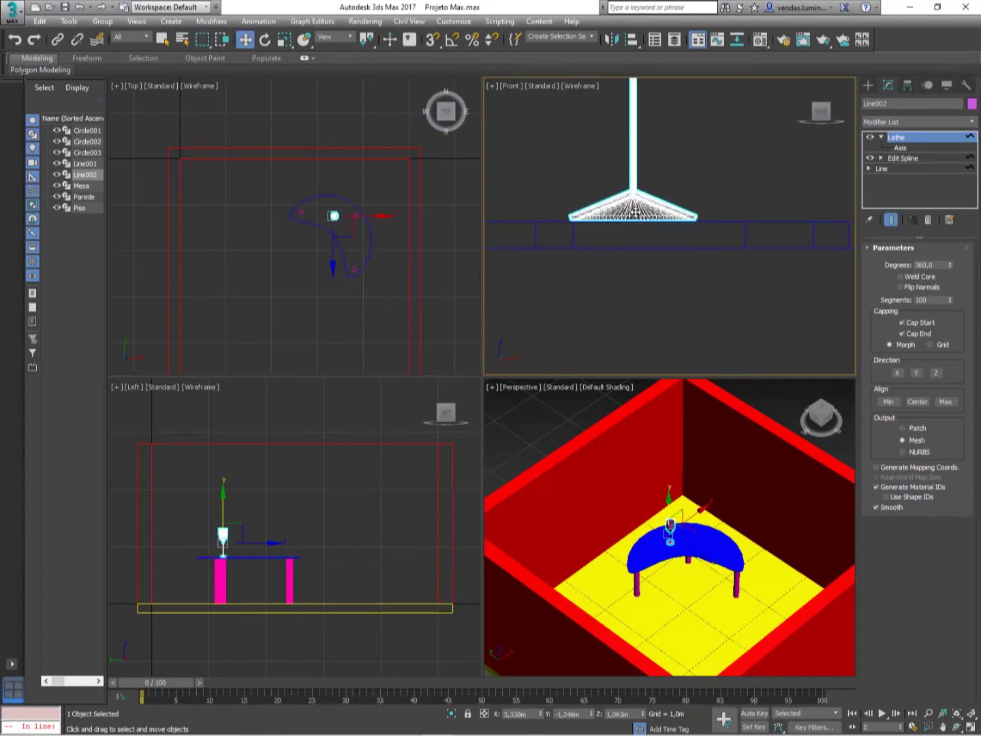
drag(635, 207, 634, 205)
scroll(749, 239, down, 6)
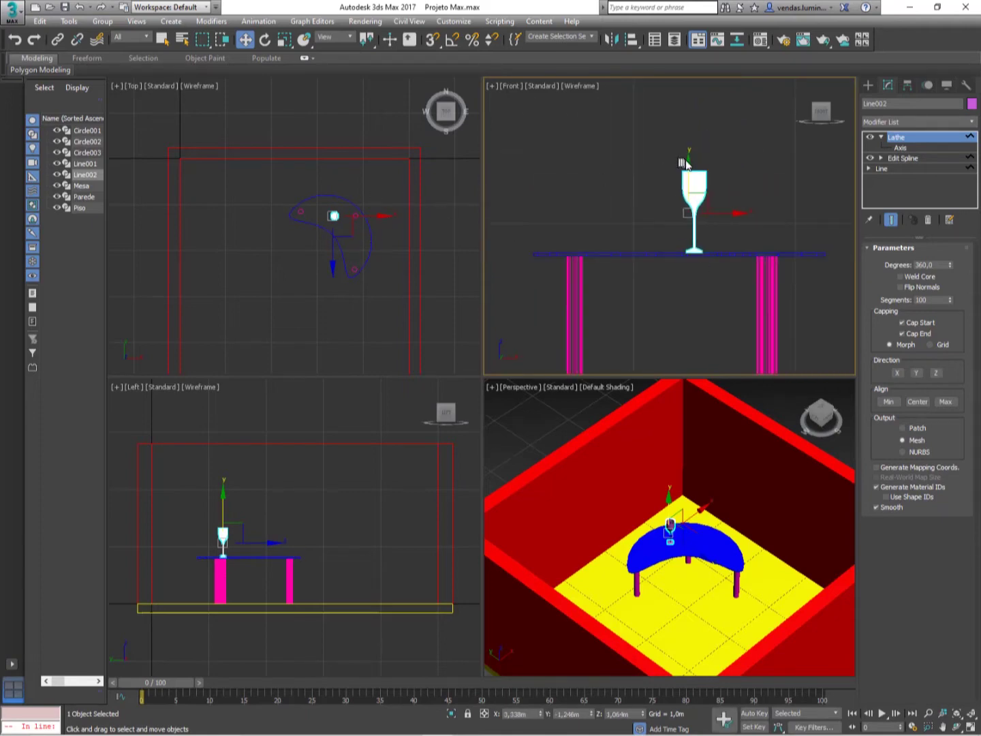
Step: Raise the glass above the table to Z about 1.426 m in the Front view, deselect it, and reselect it in the Top view
drag(689, 162, 691, 113)
click(385, 288)
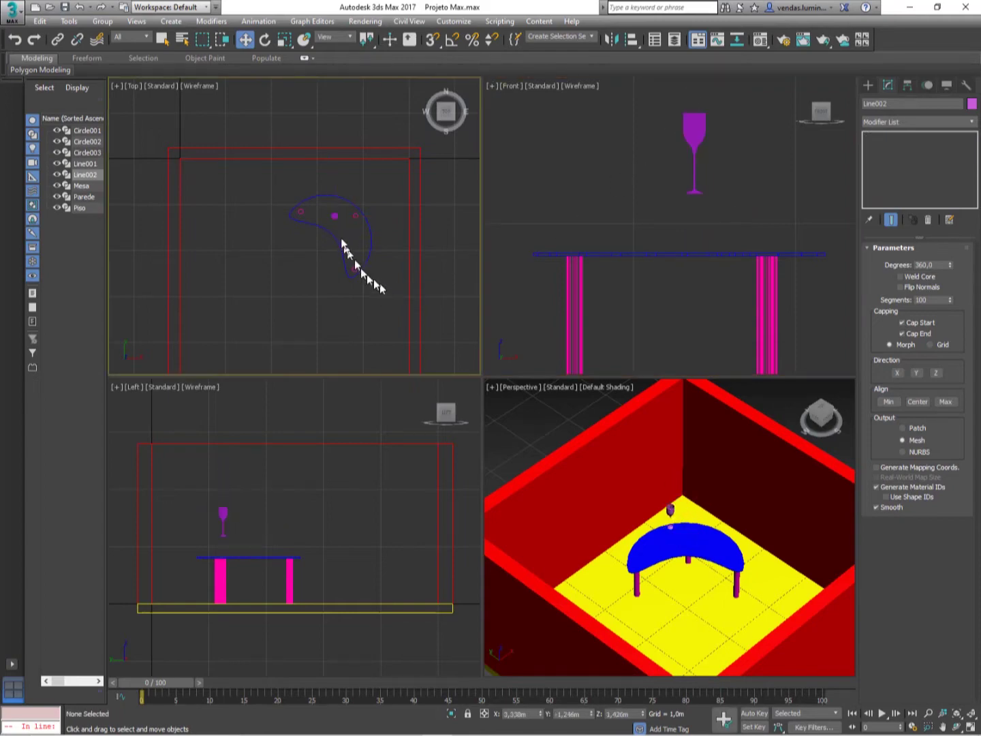
click(335, 215)
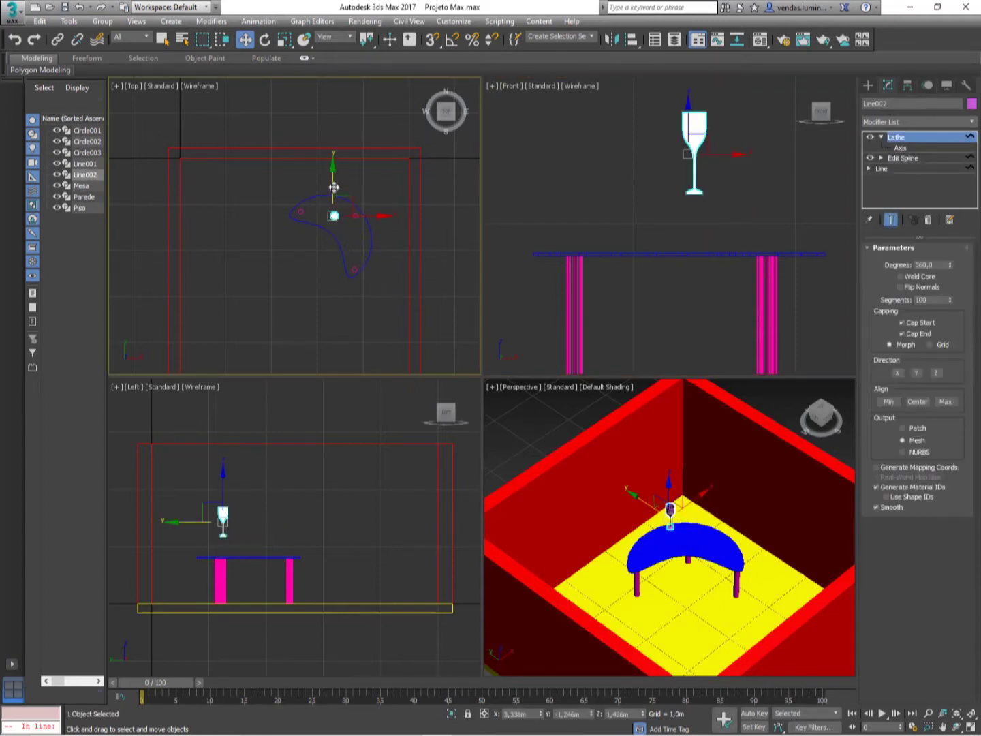
Step: Shift the glass along Y on the tabletop in the Top view to about Y -1.126 m, deselect it, and reselect it
drag(334, 184, 333, 179)
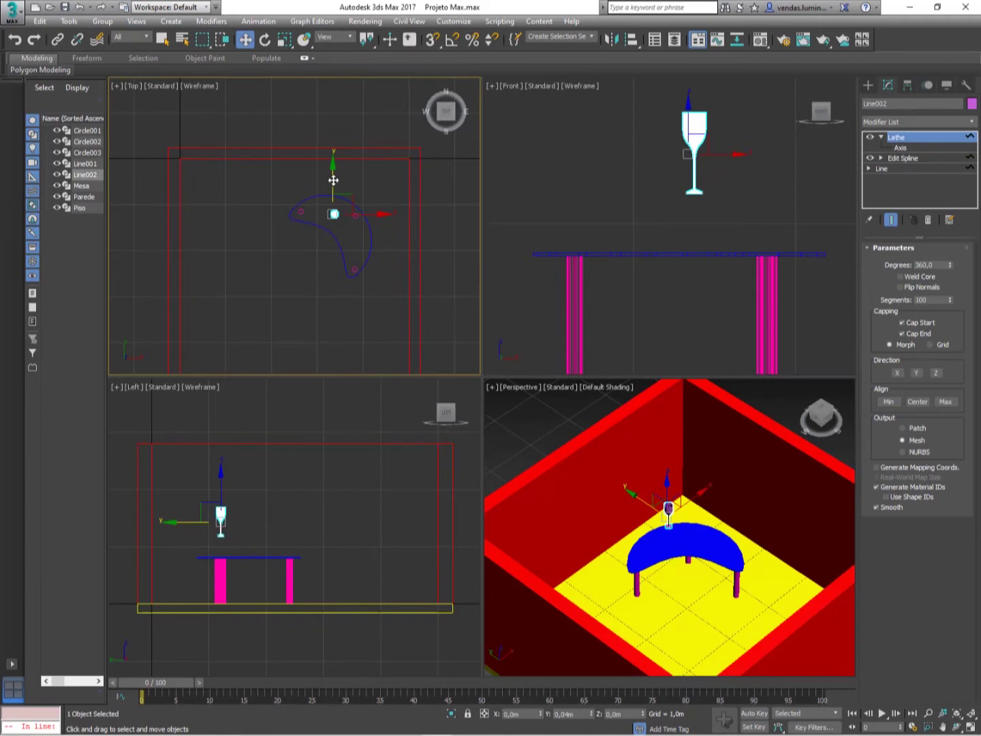
click(375, 214)
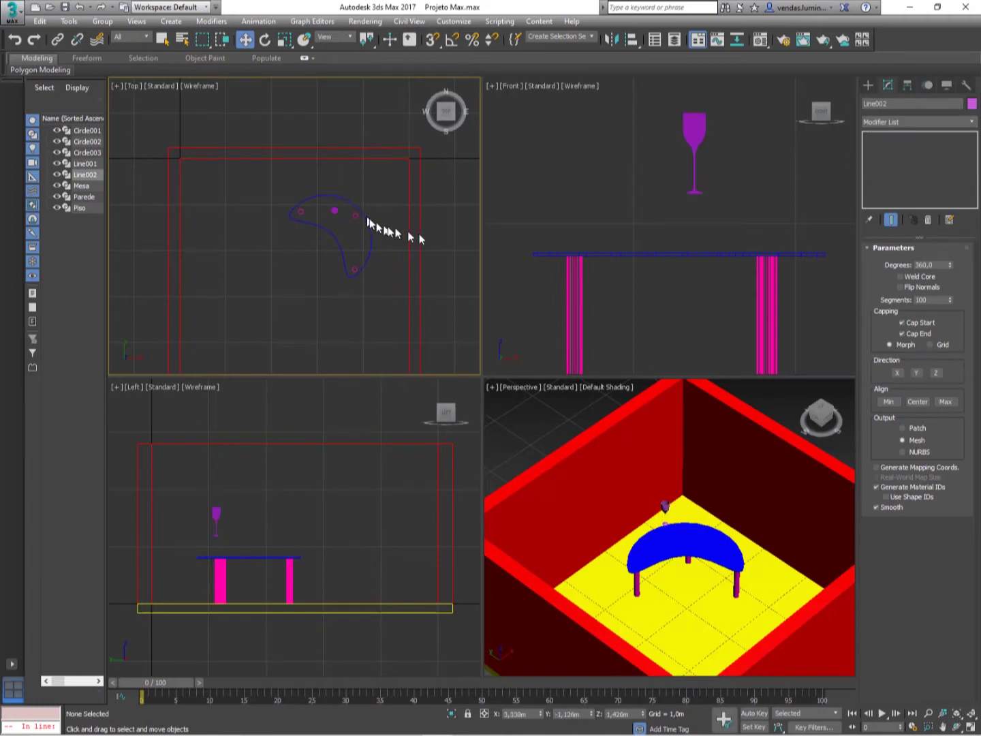
click(329, 217)
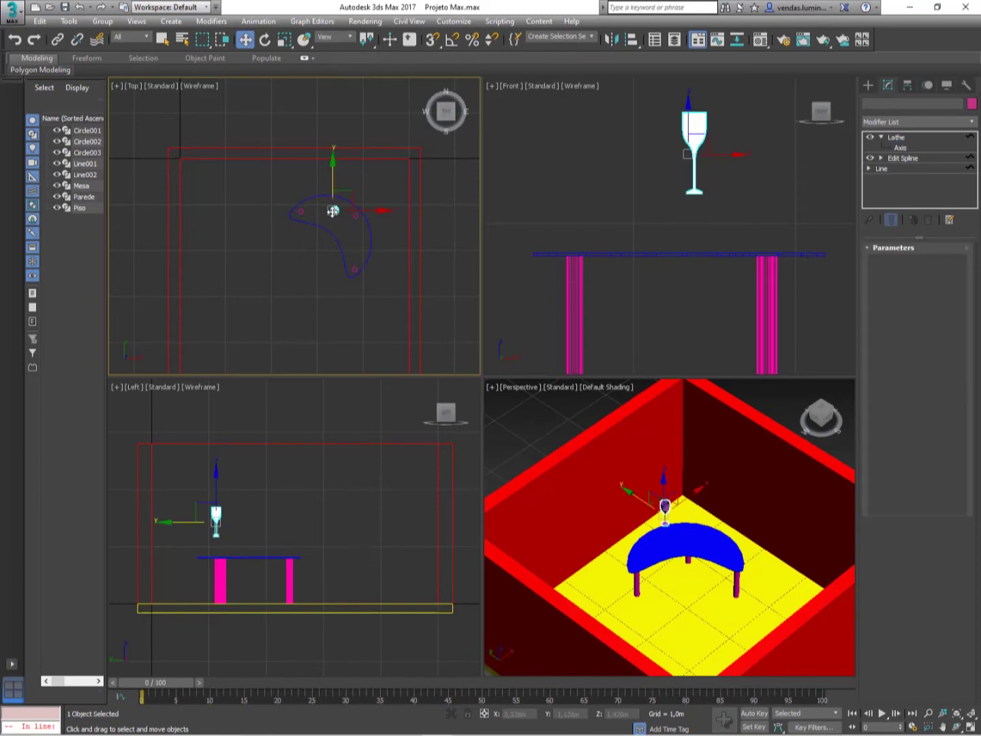
click(601, 137)
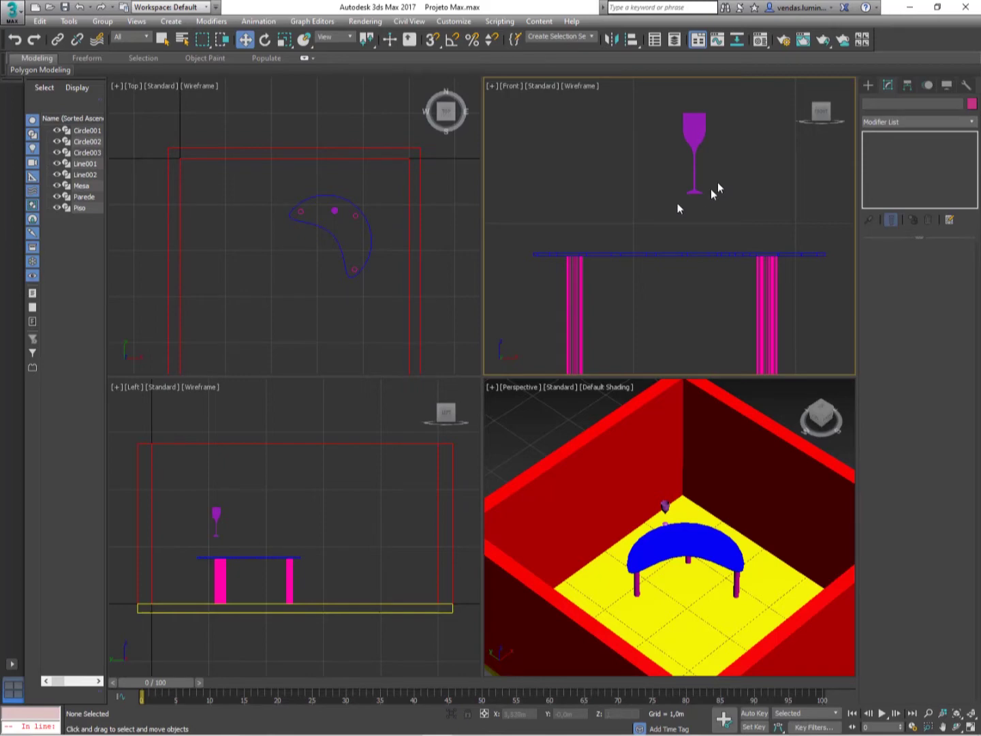
click(335, 213)
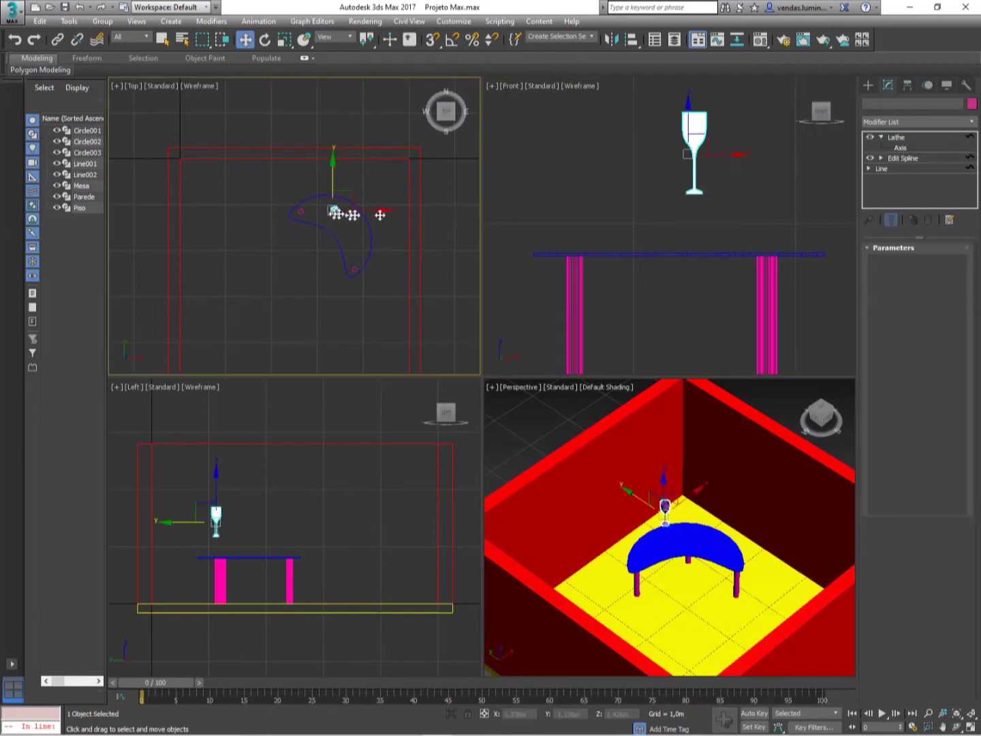
Step: Lower the glass in the Front view until its base rests on the tabletop, at Z about 1.06 m
right_click(557, 166)
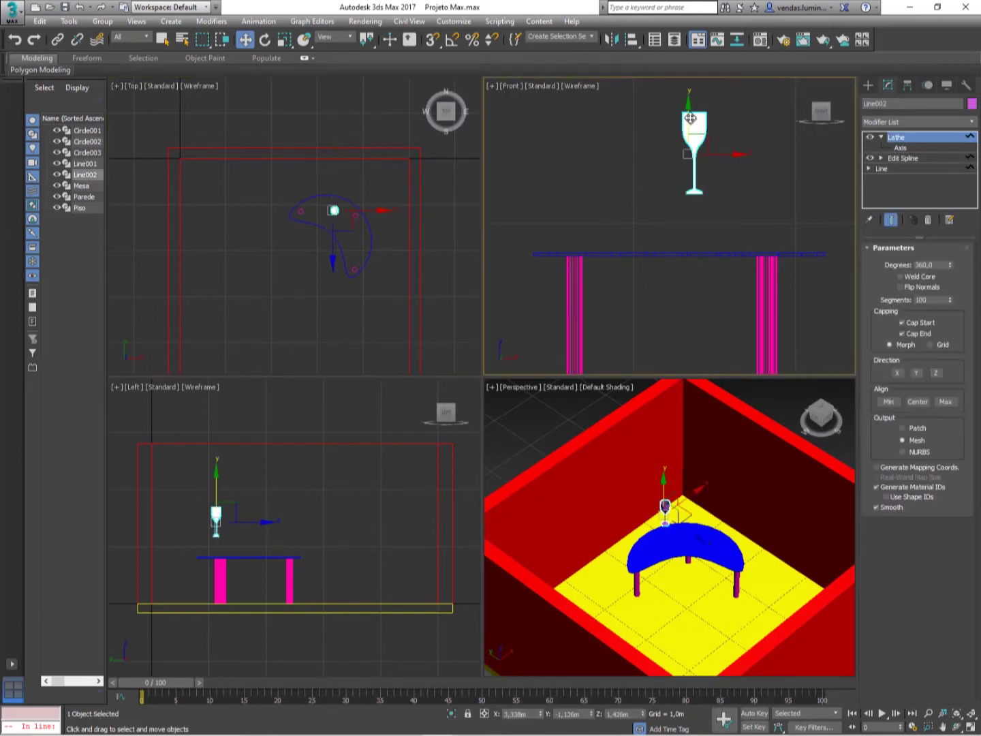
drag(690, 118, 702, 168)
scroll(724, 248, up, 8)
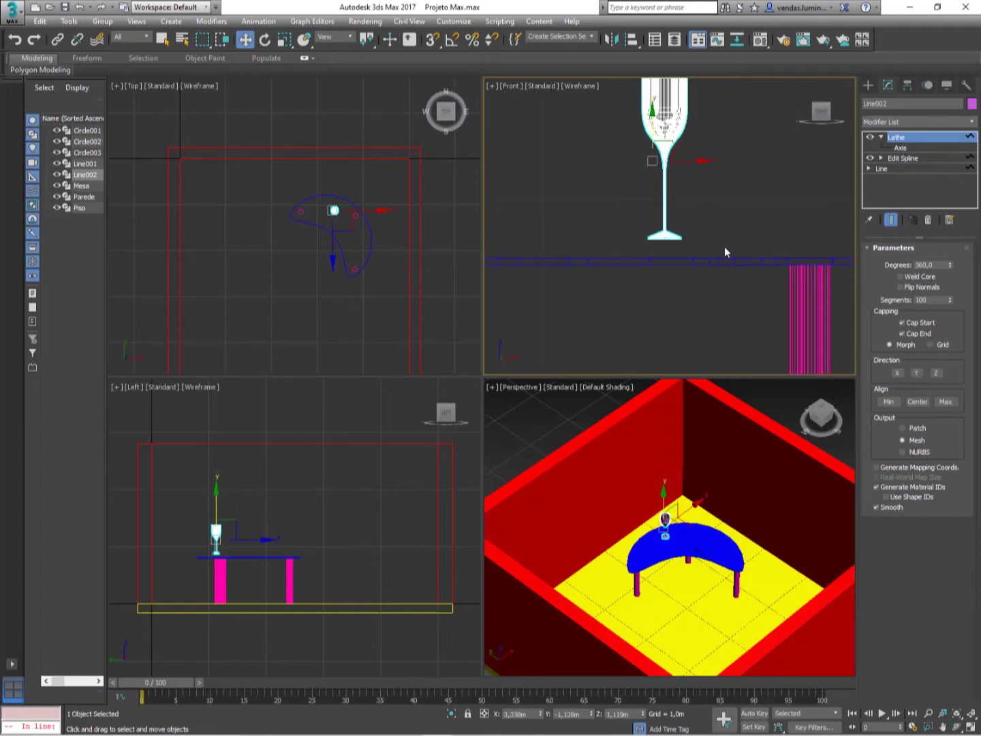
drag(617, 221, 628, 261)
scroll(627, 260, up, 5)
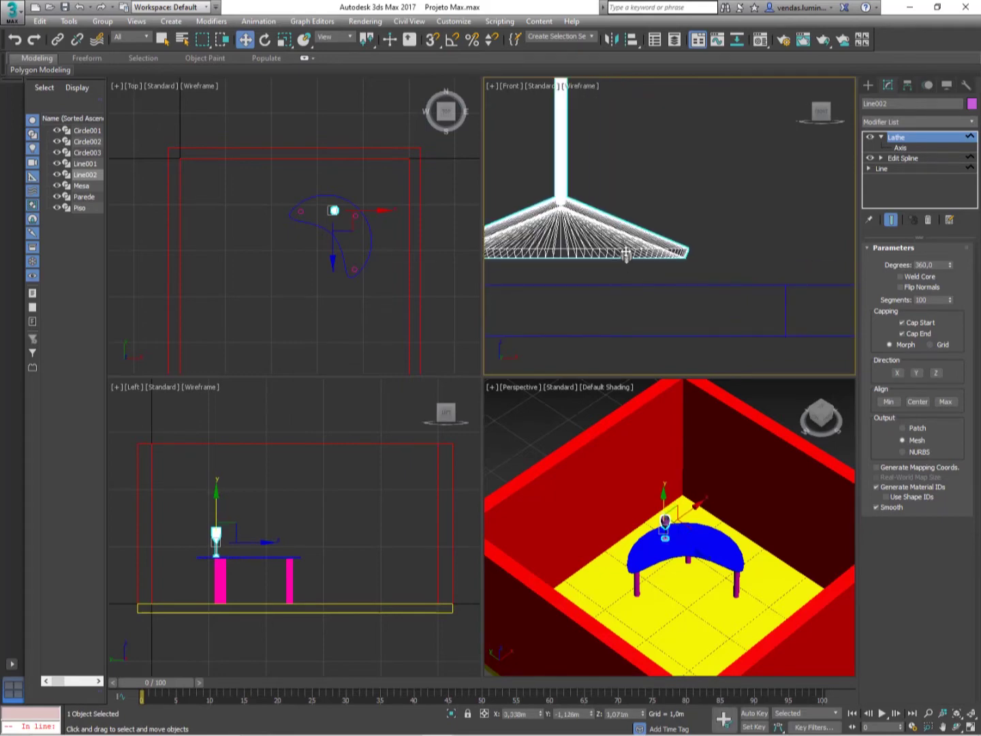
drag(626, 269, 629, 273)
scroll(719, 208, down, 5)
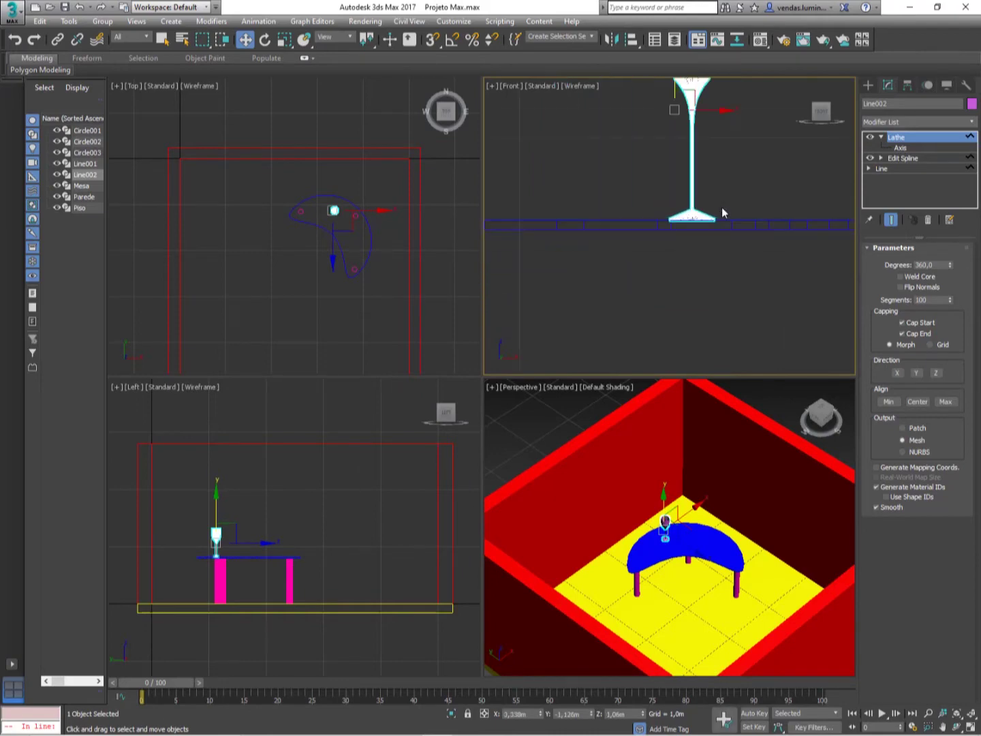
middle_drag(715, 212, 686, 215)
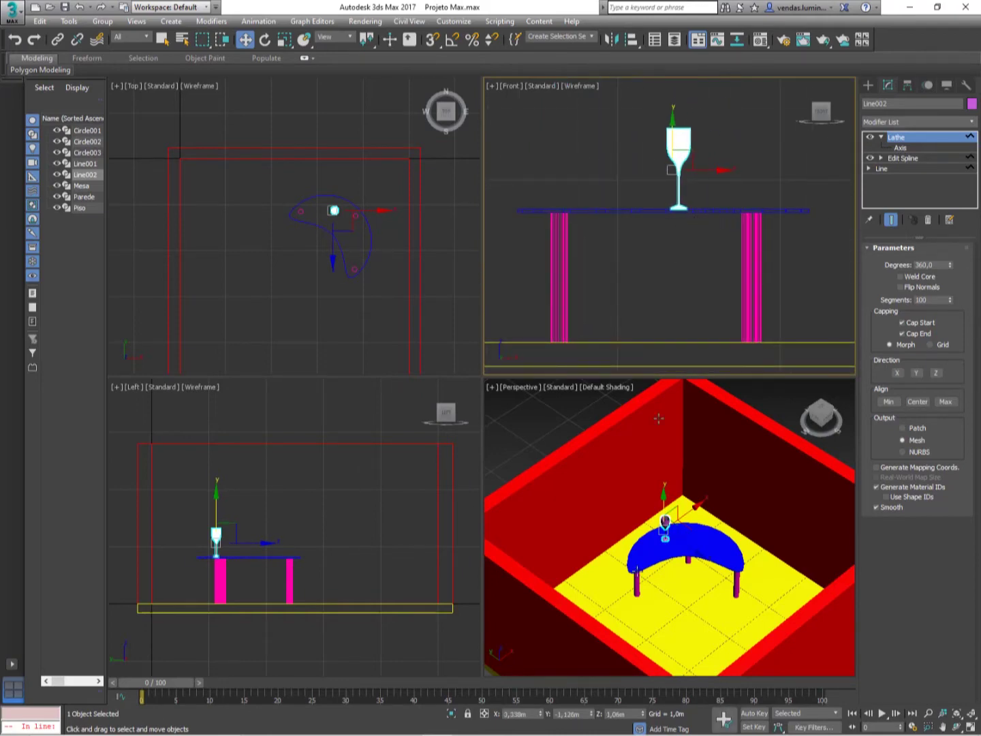
Step: Examine the glass standing on the tabletop in the Perspective view, including the smoothness of its rim and its wall thickness
scroll(656, 517, up, 6)
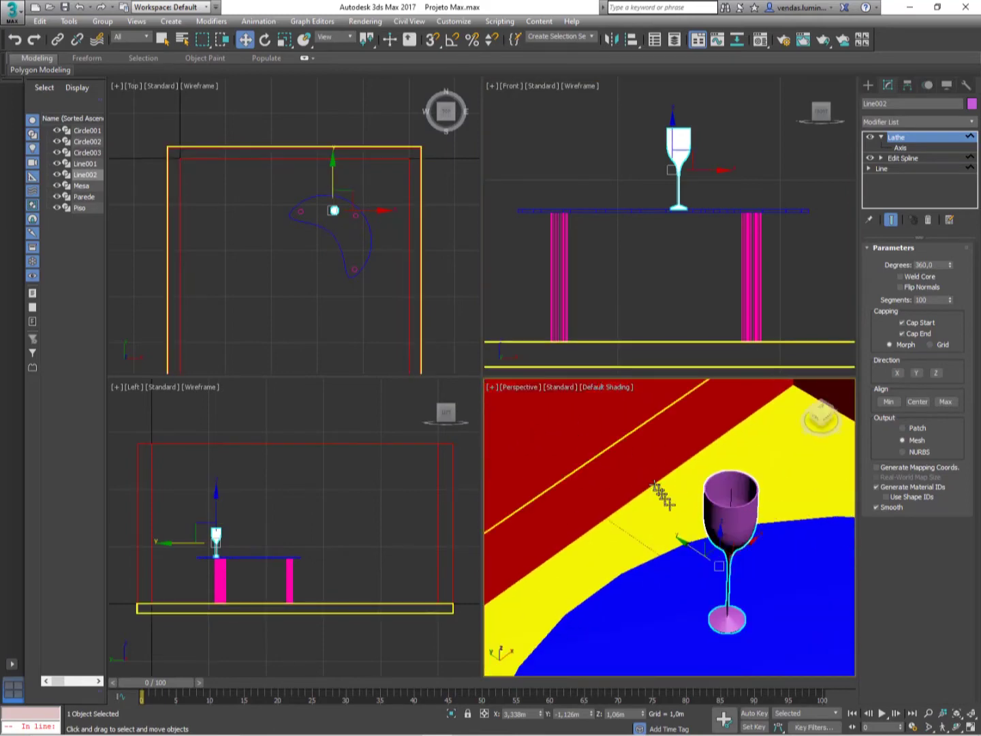
scroll(670, 506, down, 3)
middle_drag(671, 506, 557, 441)
scroll(617, 475, up, 3)
scroll(616, 477, down, 3)
middle_drag(615, 477, 679, 512)
scroll(622, 465, up, 4)
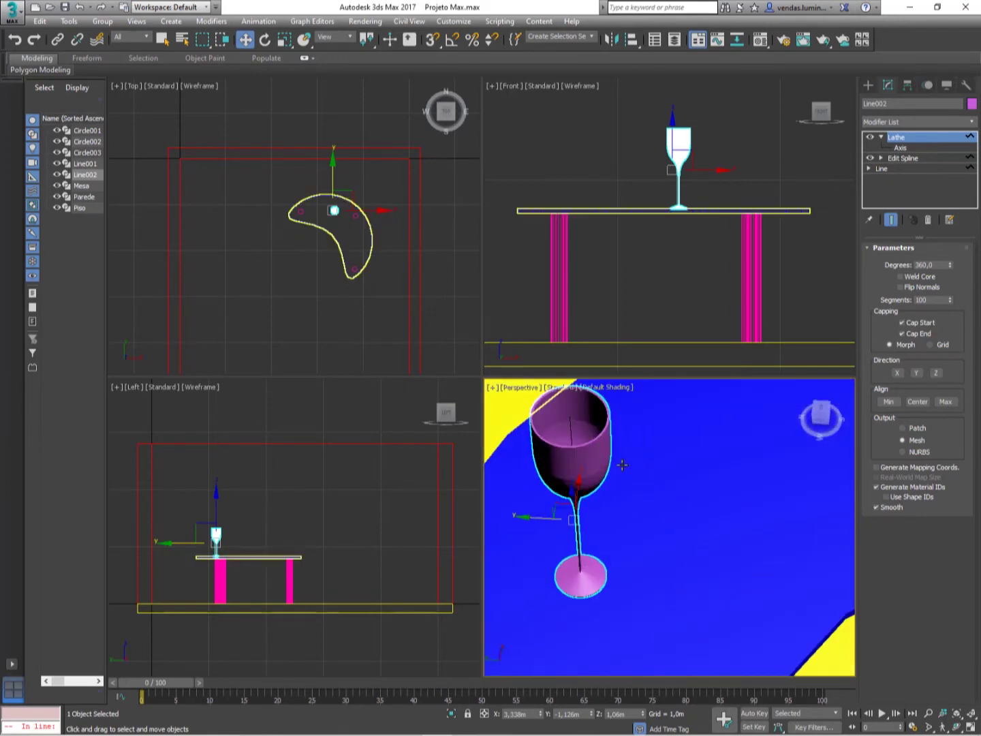
middle_drag(621, 464, 646, 507)
scroll(656, 458, up, 5)
scroll(657, 458, down, 3)
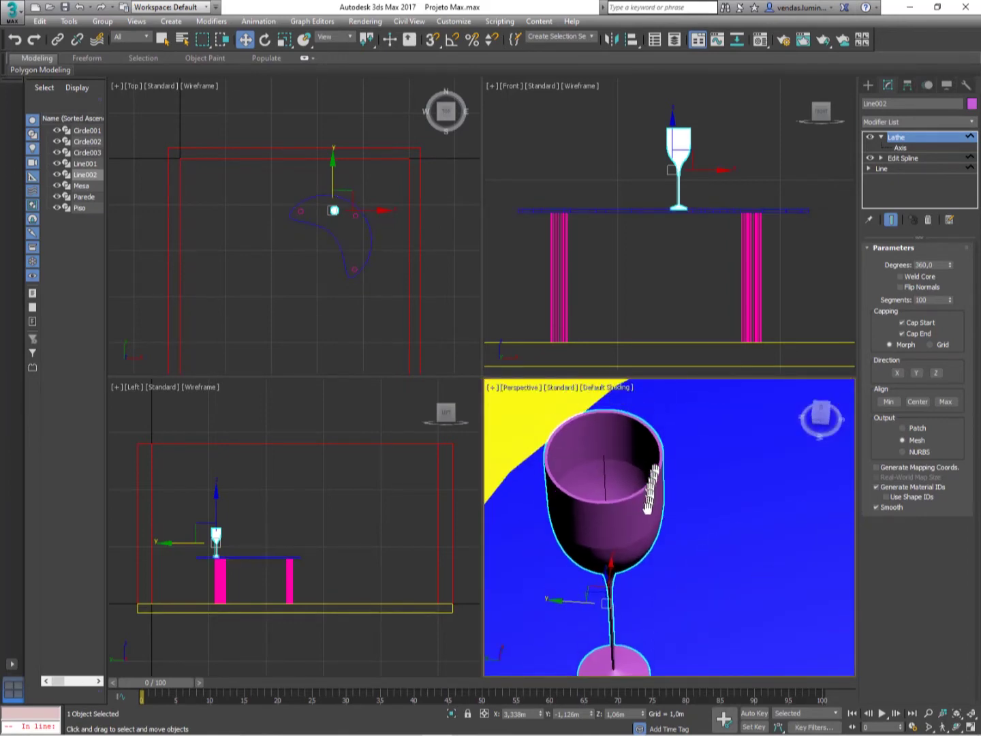
scroll(647, 505, up, 4)
scroll(647, 504, down, 3)
scroll(664, 478, up, 3)
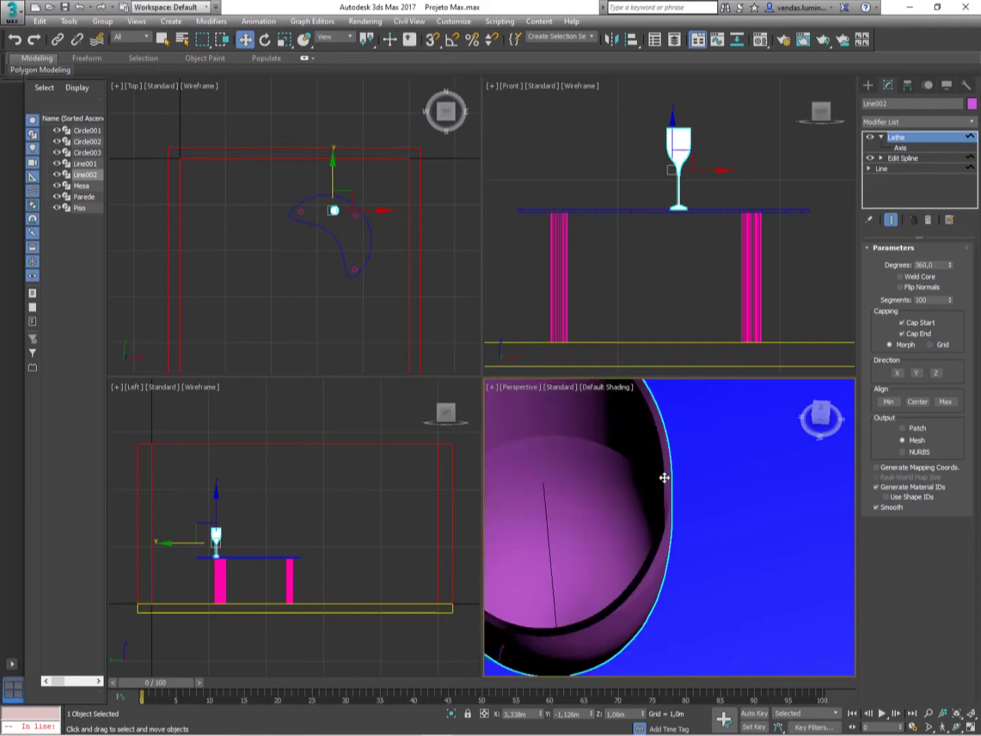
scroll(664, 477, down, 3)
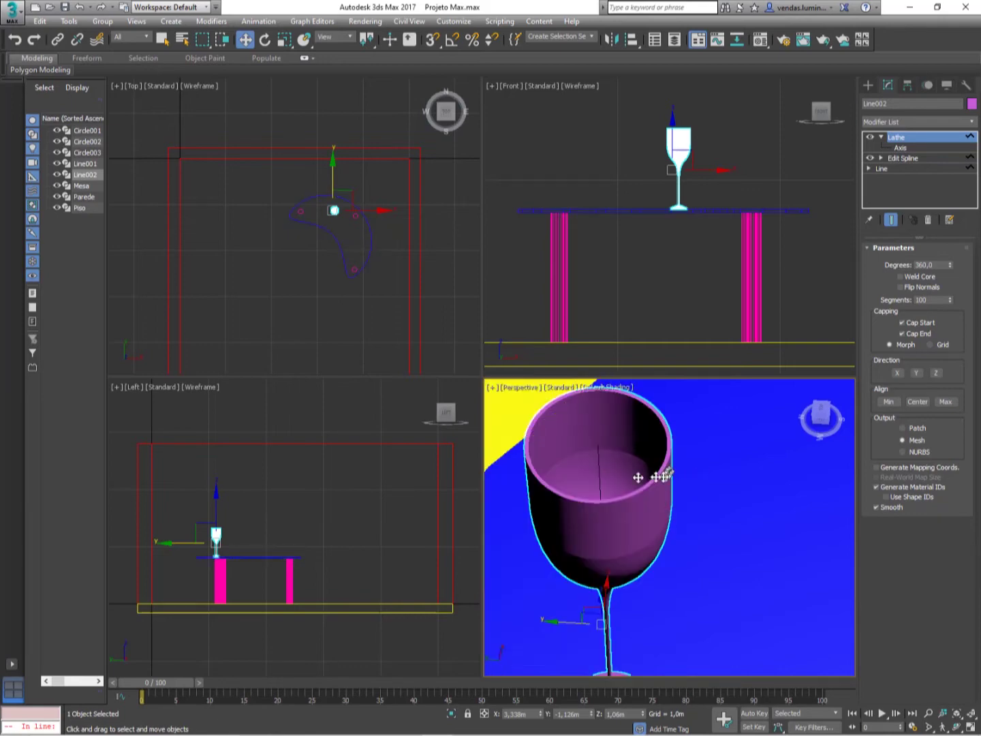
Step: Set the glass's Lathe segments to 25 to compare its mesh density in the Front view
scroll(685, 135, up, 5)
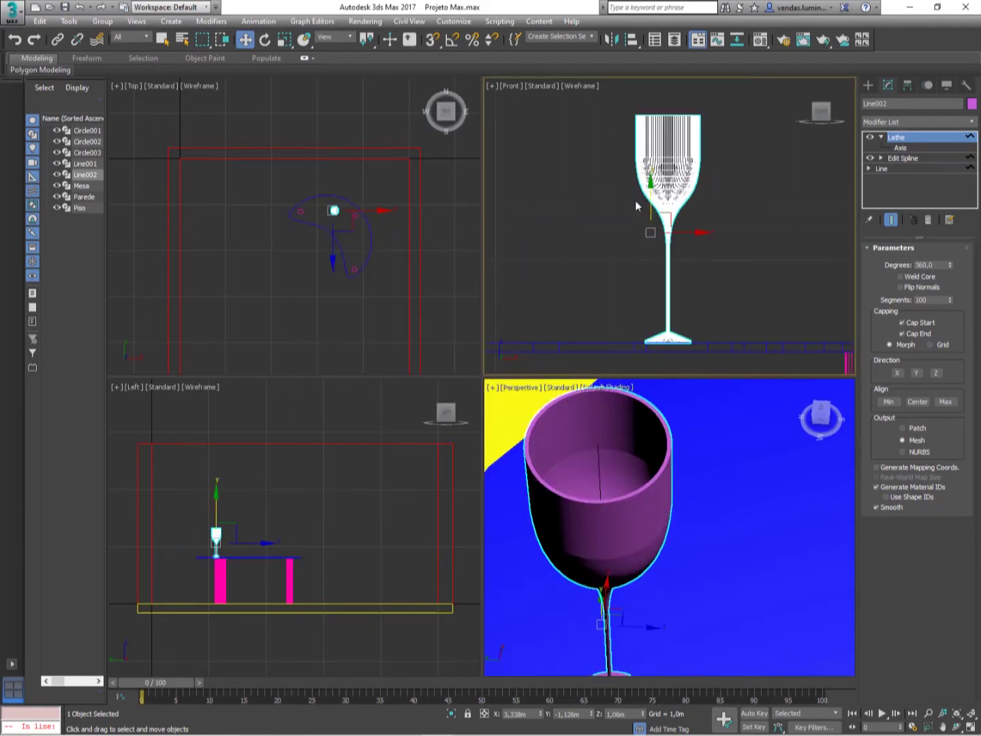
scroll(634, 200, up, 5)
scroll(630, 192, down, 3)
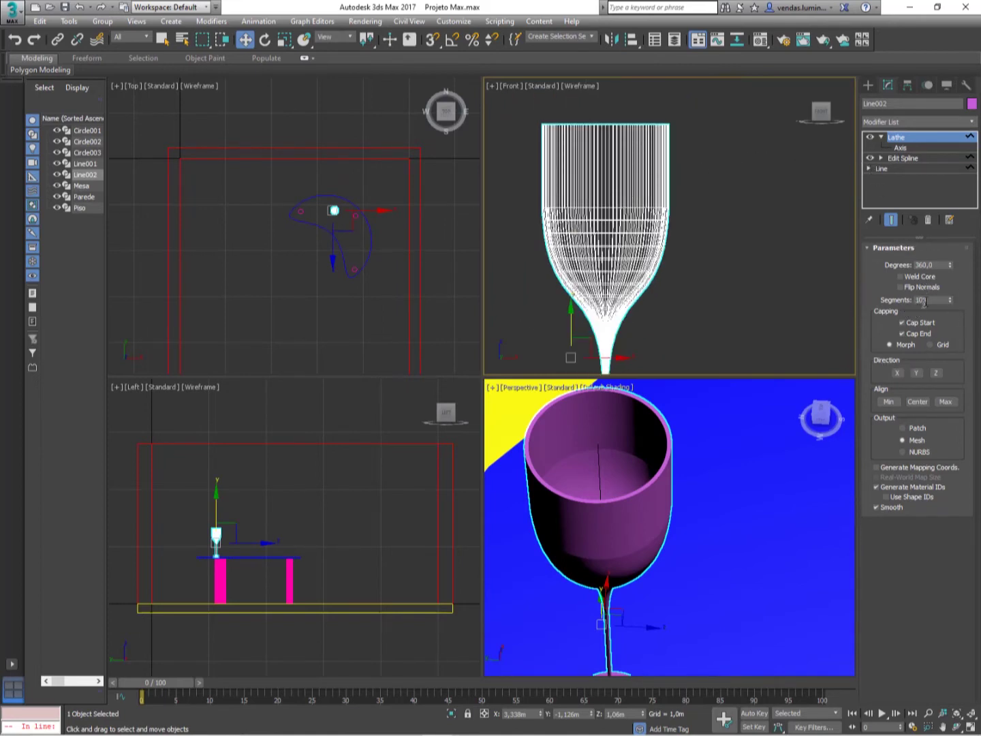
drag(927, 300, 915, 300)
text(25)
key(Return)
Step: Set the glass's Lathe segments to 150
text(3)
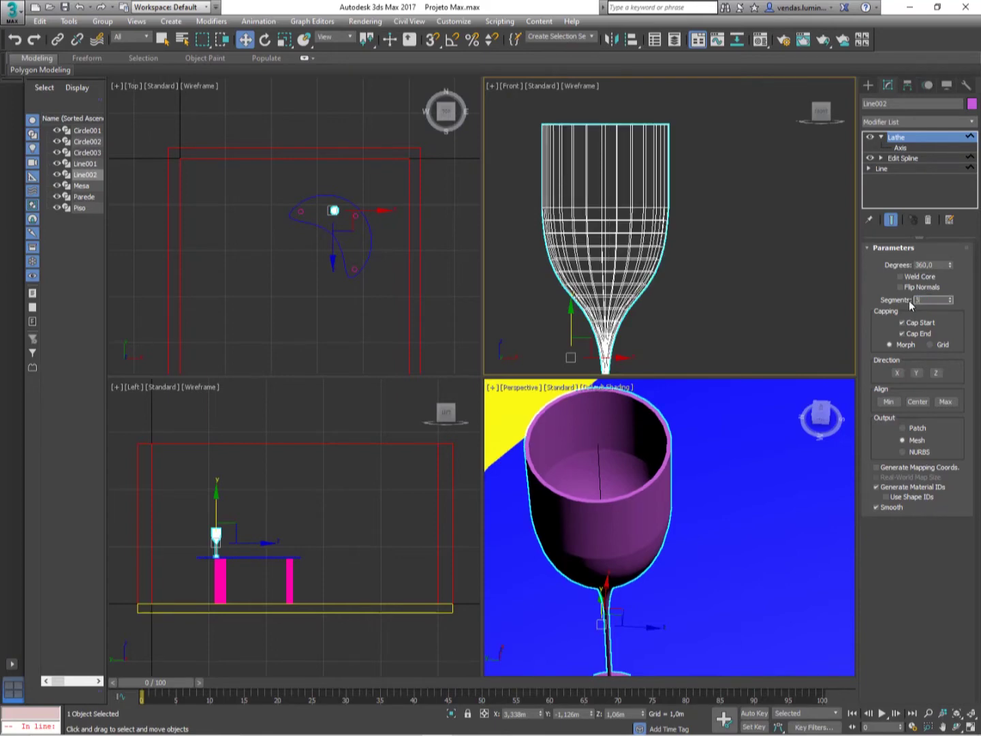
scroll(676, 450, up, 3)
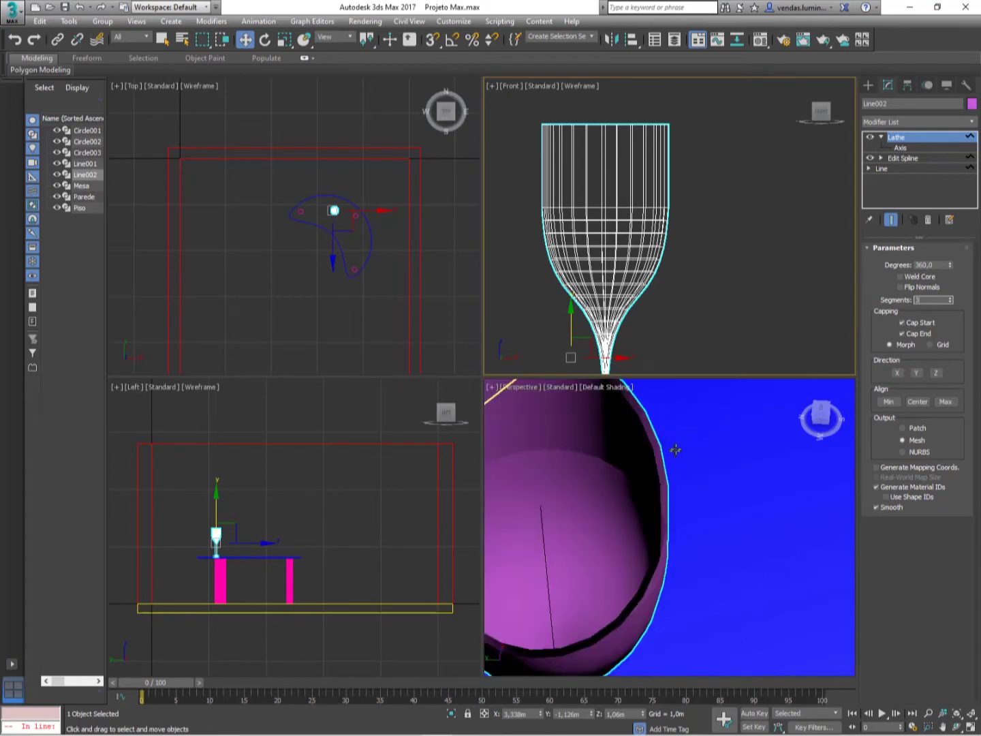
scroll(688, 450, down, 3)
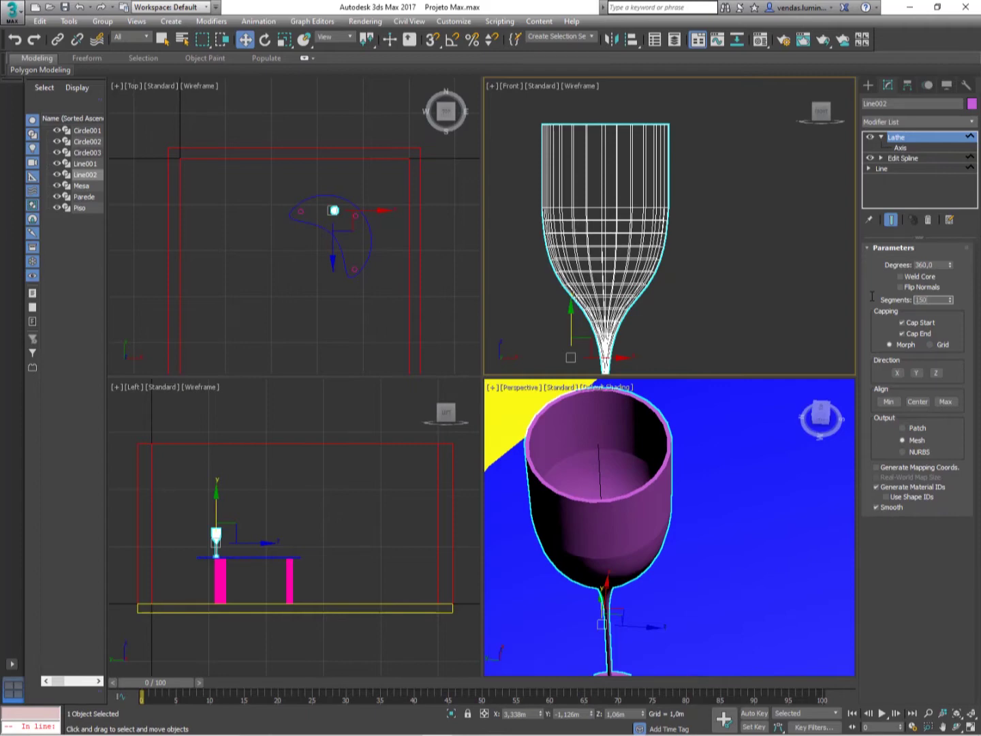
key(Return)
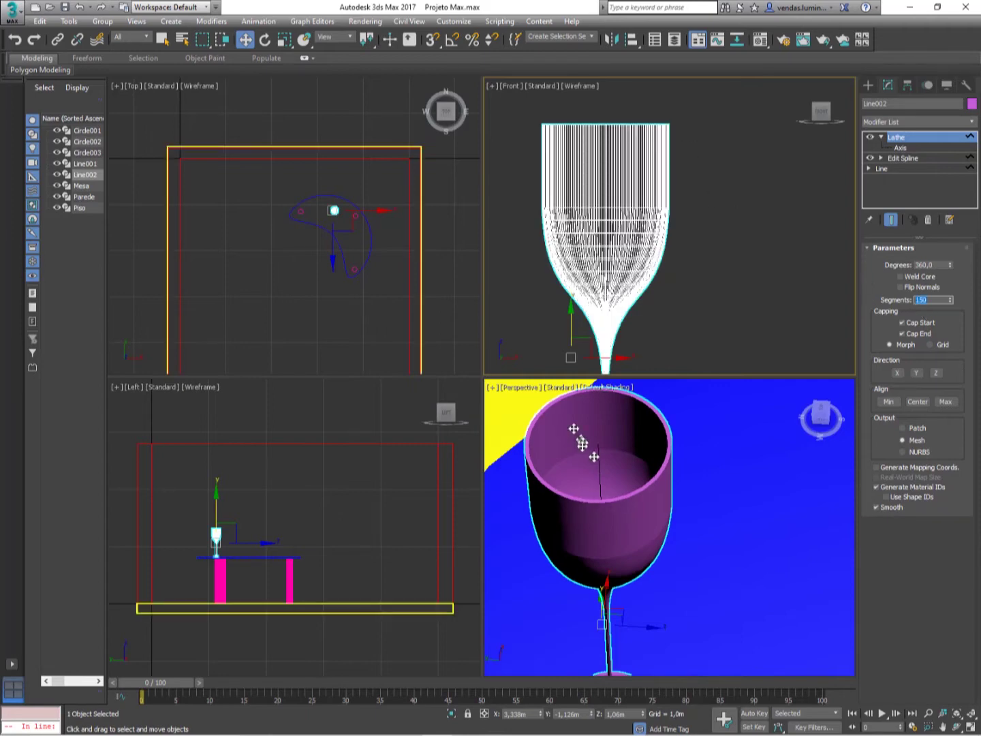
Step: Inspect the refined glass and the curved edge of the tabletop from several distances in the Perspective view
middle_drag(619, 461, 658, 486)
scroll(694, 489, up, 3)
scroll(691, 489, down, 5)
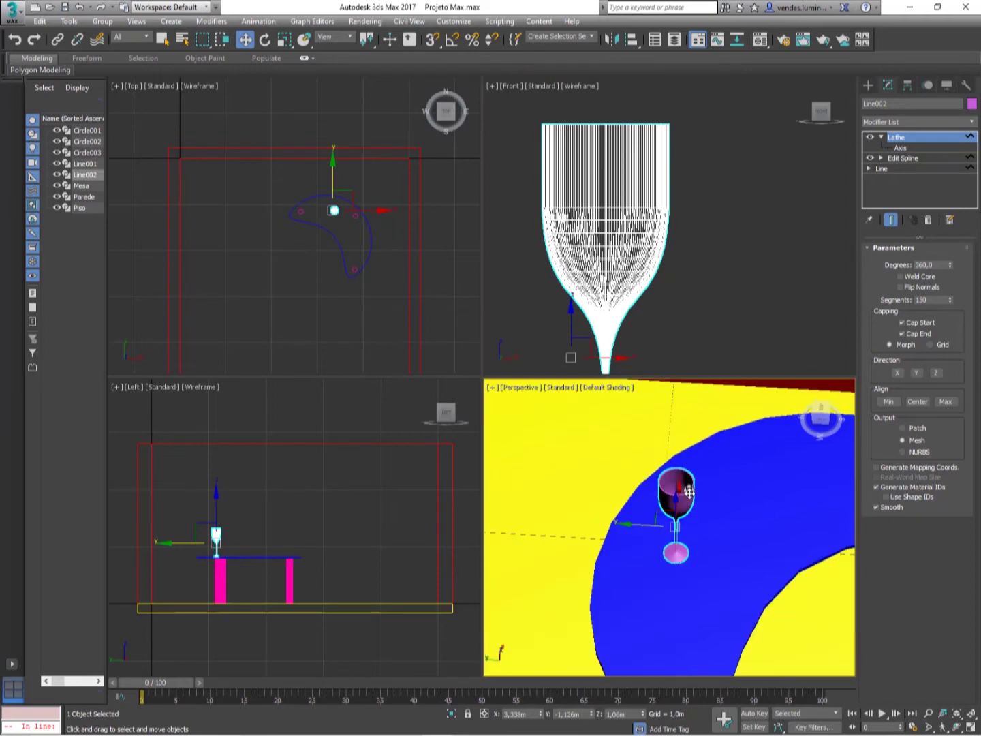
scroll(689, 493, down, 2)
middle_drag(690, 504, 680, 455)
scroll(633, 504, up, 3)
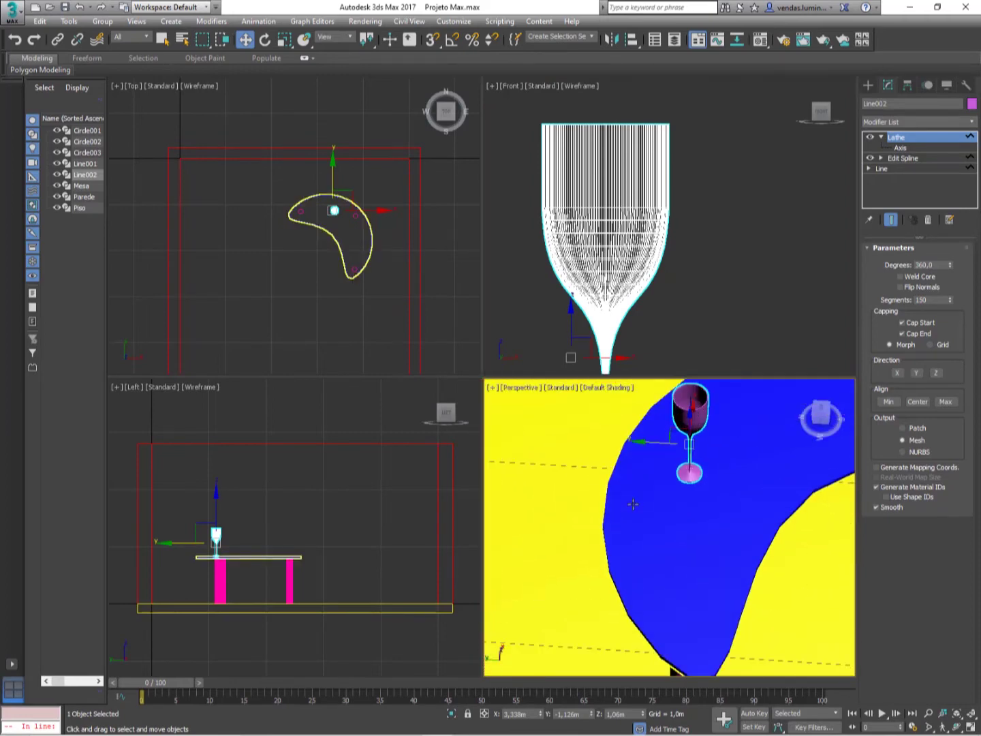
scroll(634, 504, down, 3)
middle_drag(634, 504, 564, 493)
middle_drag(634, 462, 628, 479)
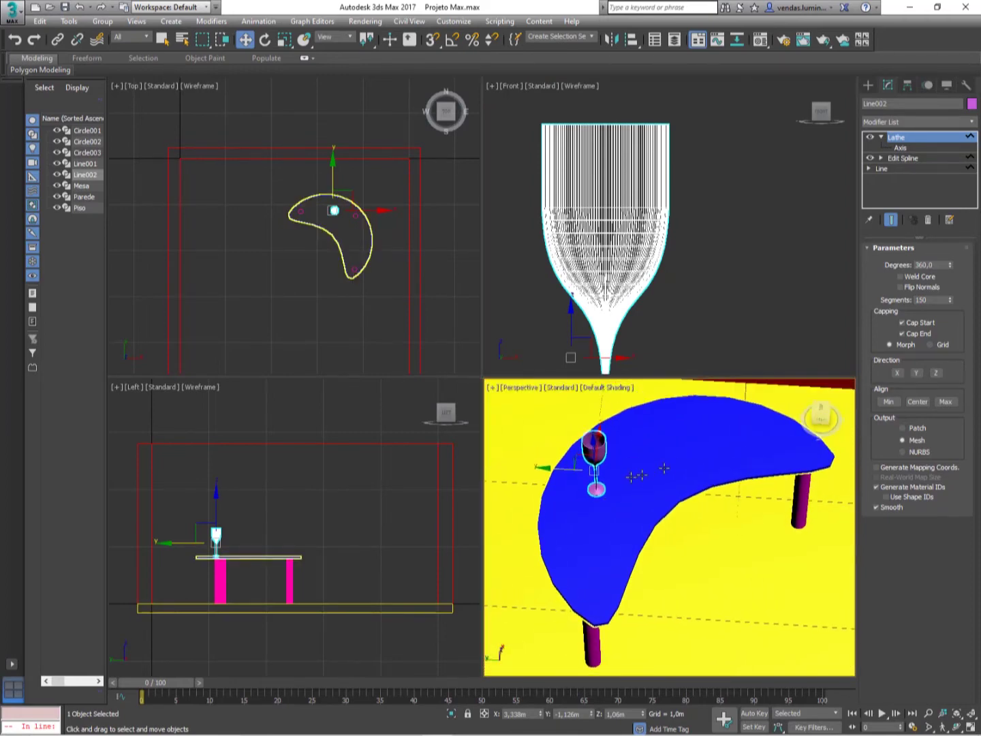
Step: Select the Mesa tabletop, enter 150 as its Extrude segments, and check its curved edge in the Perspective view
click(671, 459)
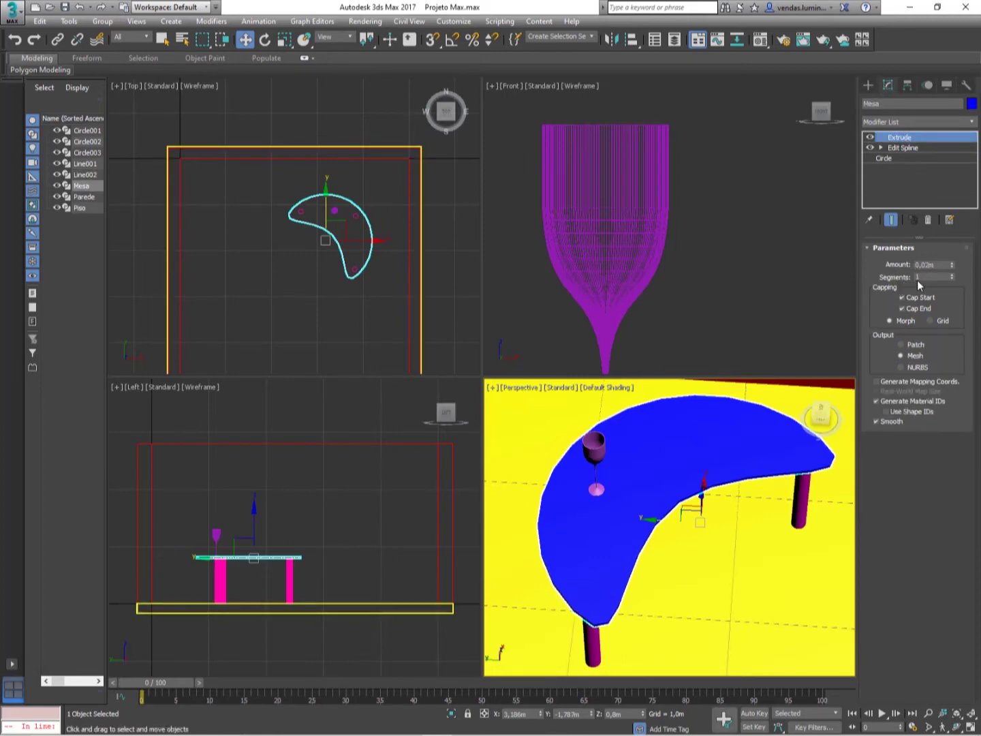
key(ctrl)
key(ctrl)
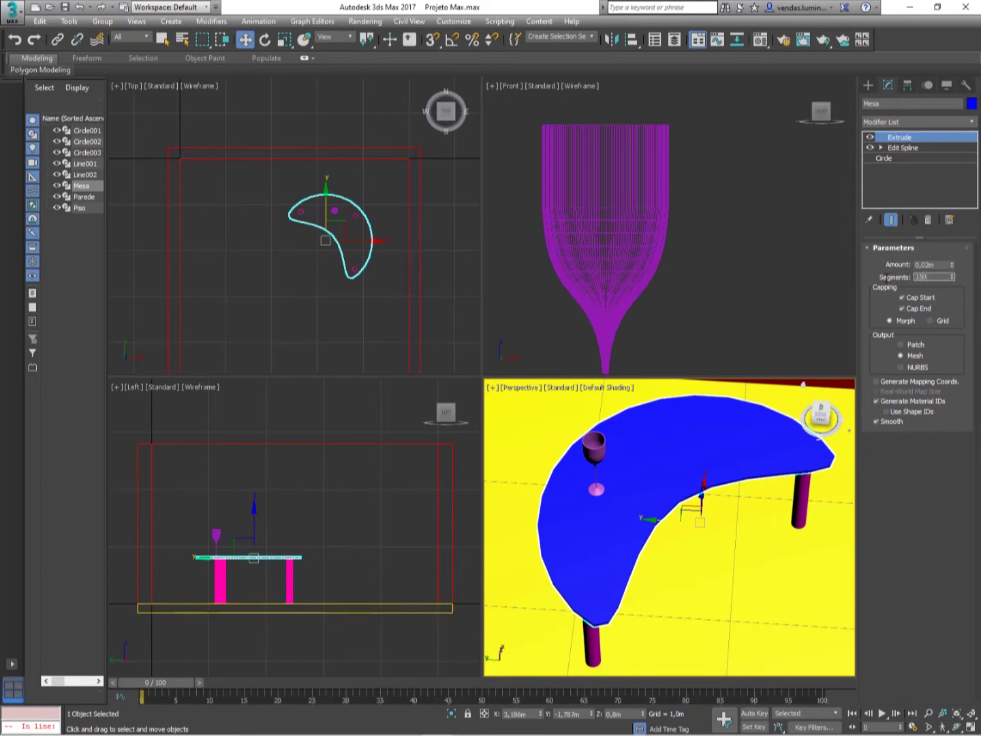
key(Return)
scroll(653, 417, up, 5)
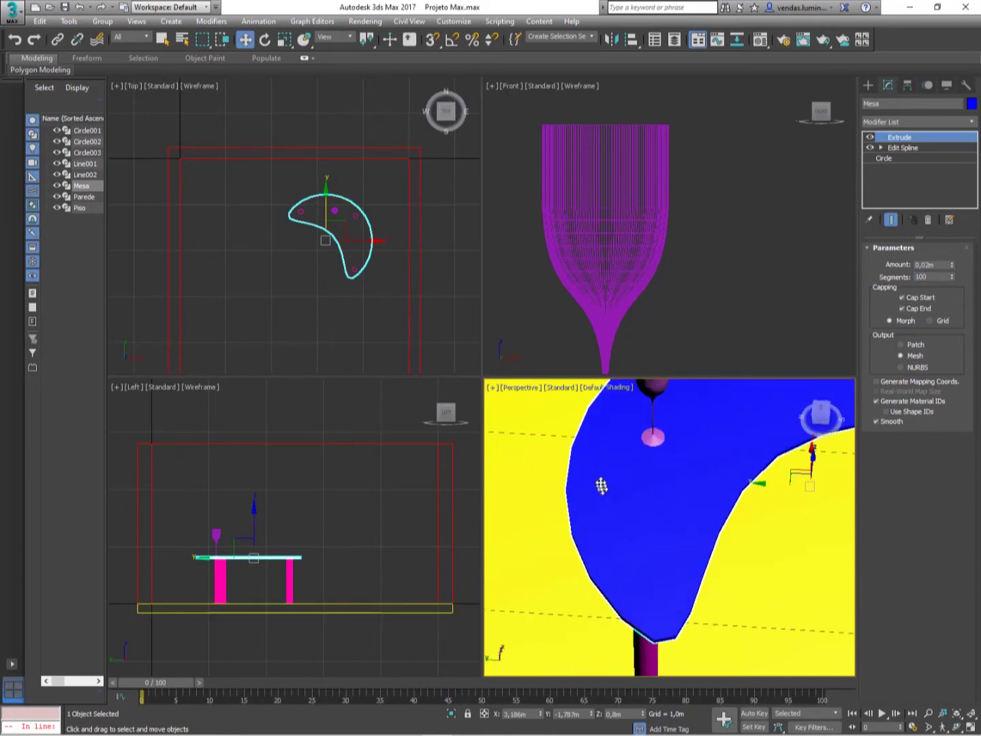
scroll(599, 477, up, 2)
scroll(614, 468, down, 6)
Step: Reselect the Mesa tabletop in the Front view and confirm 100 as its Extrude segments
click(635, 479)
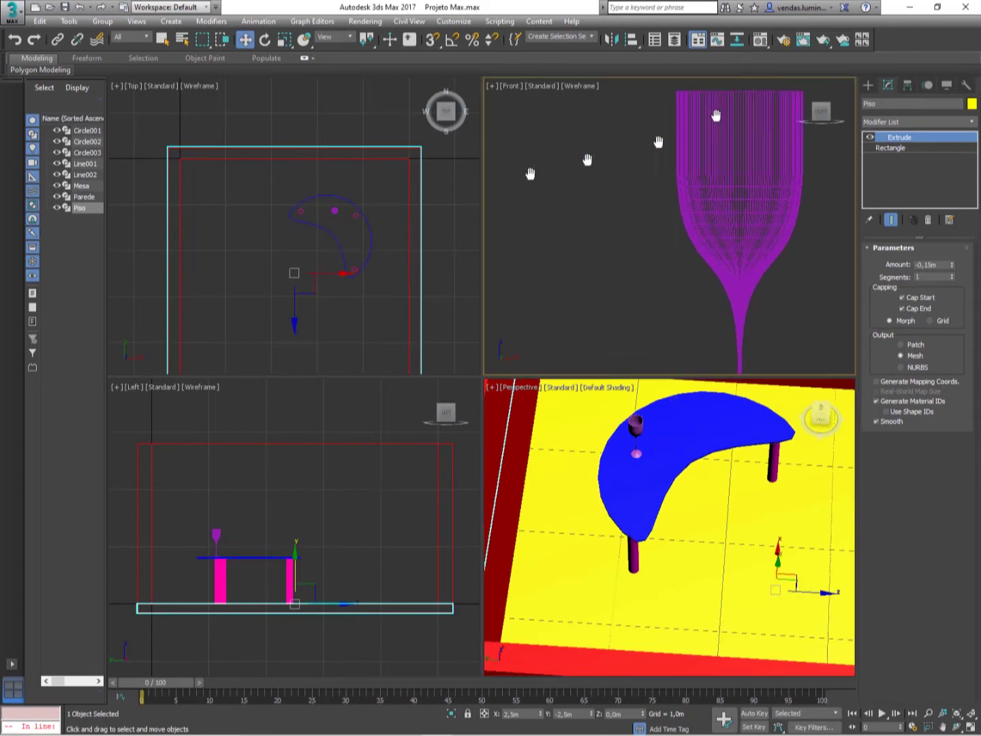
scroll(679, 156, down, 3)
scroll(678, 198, up, 2)
click(666, 232)
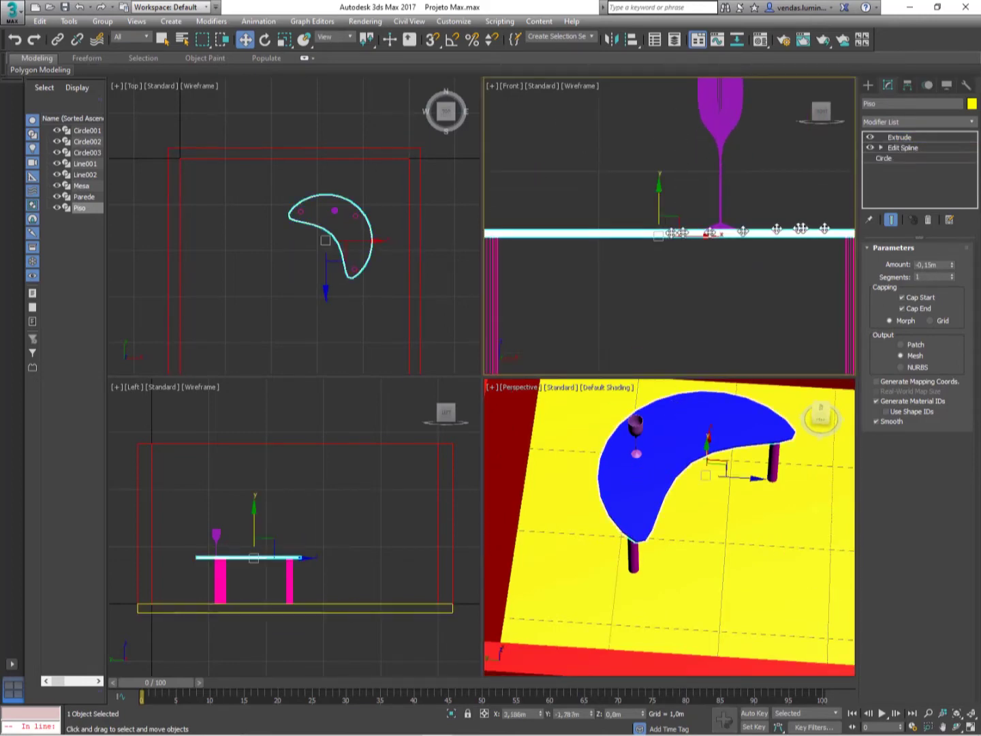
double_click(936, 277)
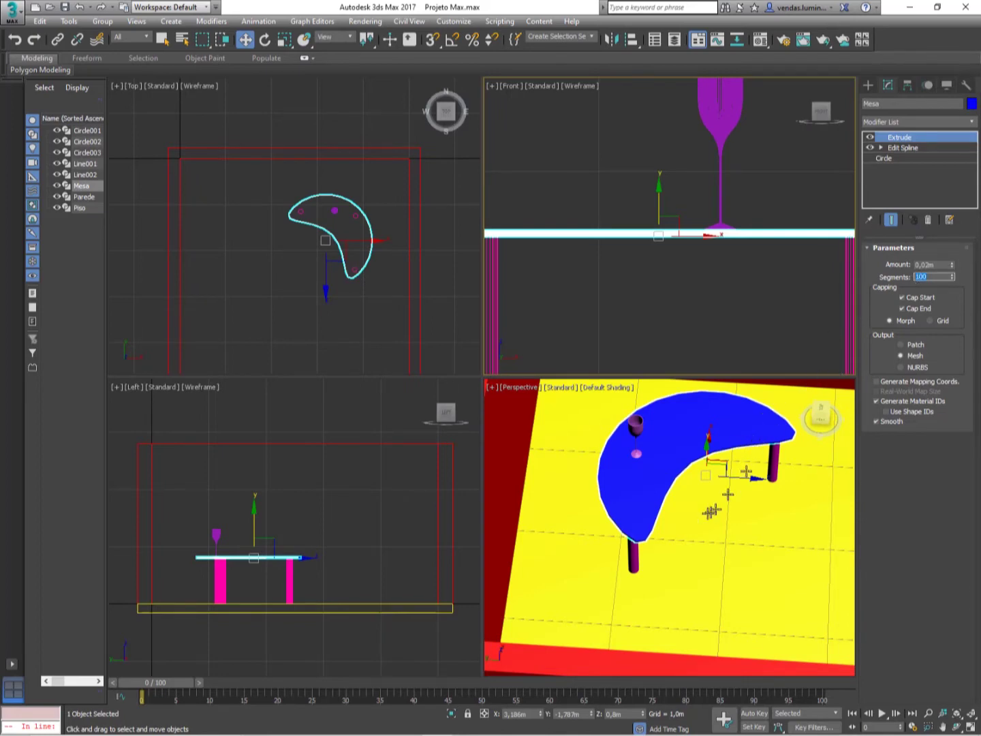
key(Return)
Step: Examine the tabletop's curved edge and the glass in the Perspective view, and the whole table in the Front view
alt+middle_drag(668, 519, 588, 514)
scroll(632, 458, up, 6)
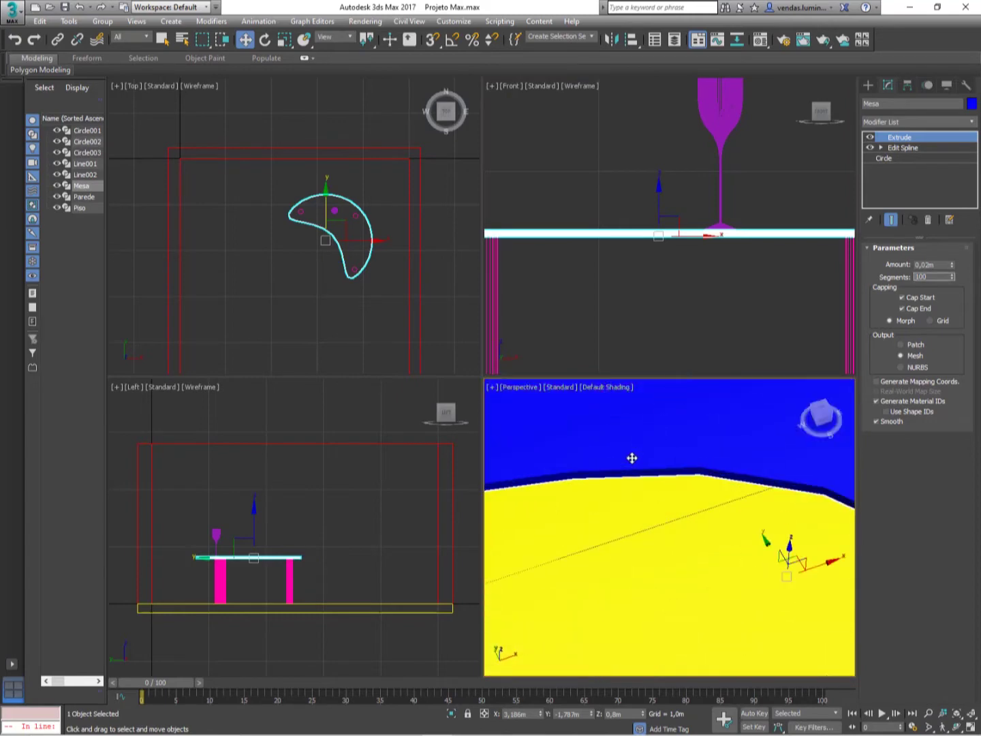
scroll(636, 458, down, 1)
scroll(634, 458, down, 4)
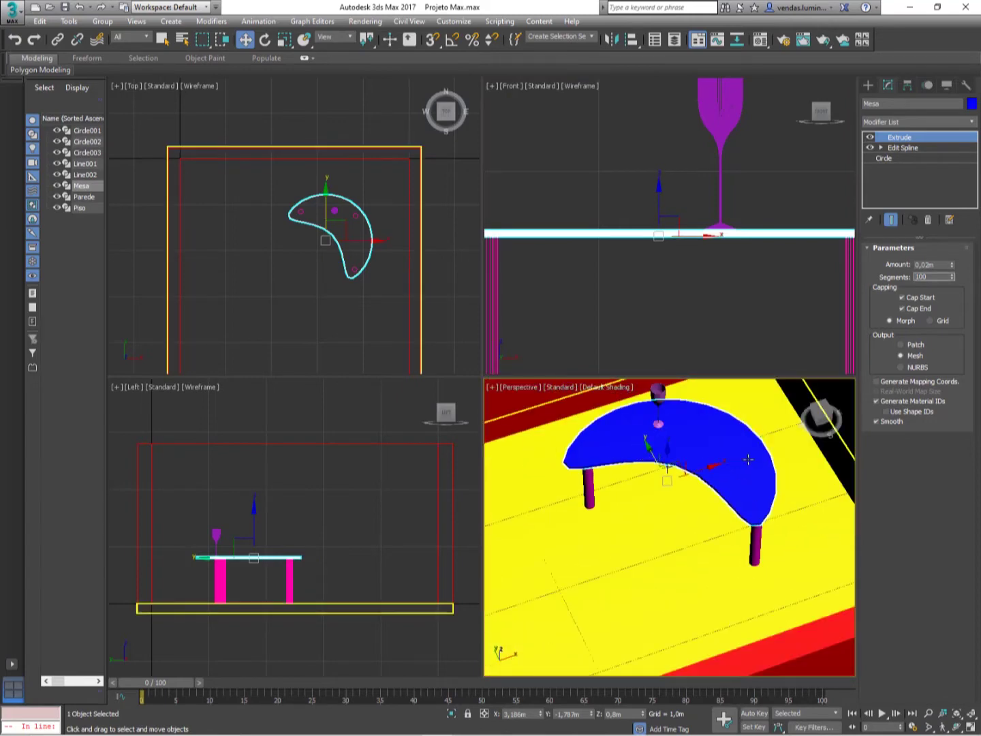
scroll(748, 461, up, 2)
alt+middle_drag(748, 461, 661, 517)
scroll(686, 531, up, 4)
scroll(658, 513, up, 2)
scroll(653, 256, down, 4)
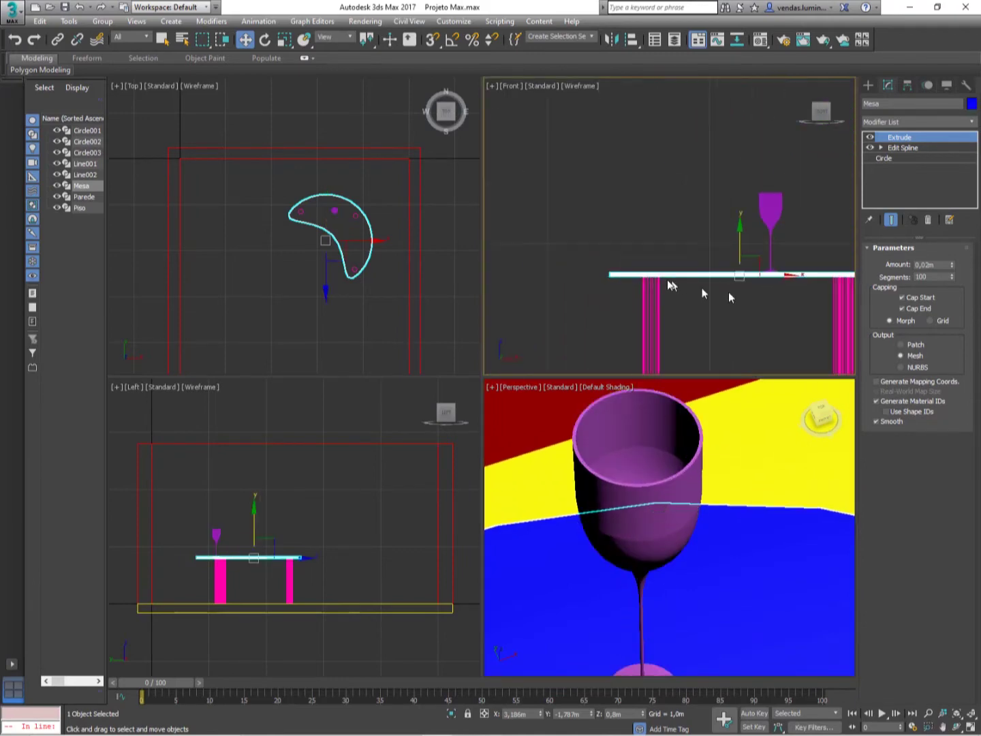
middle_drag(672, 282, 712, 290)
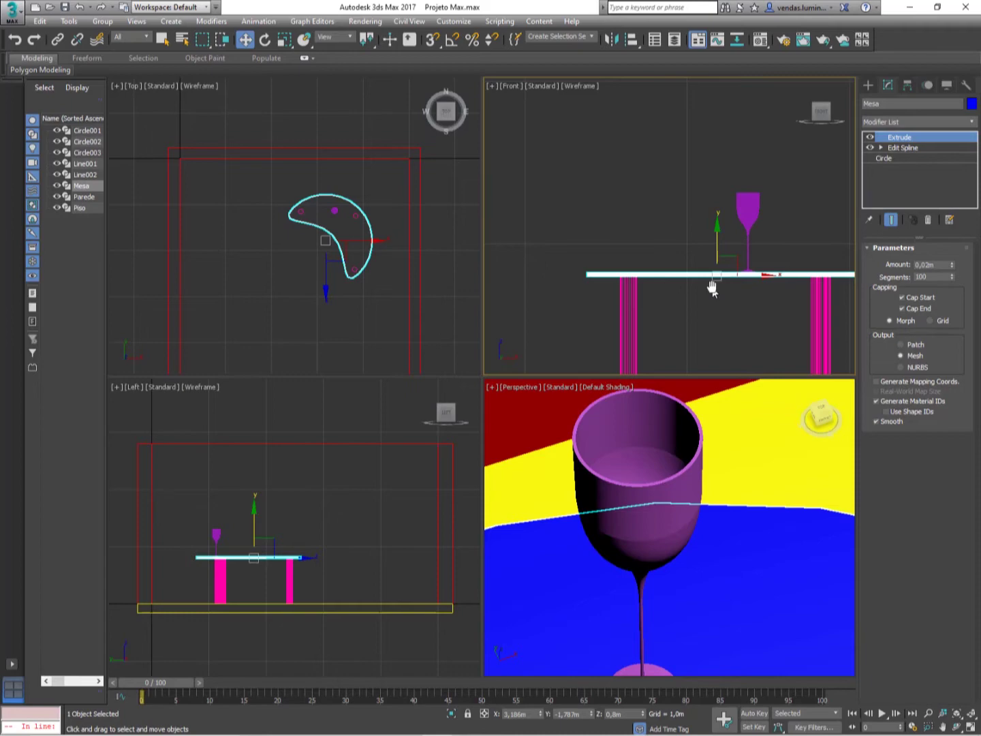
scroll(613, 254, down, 3)
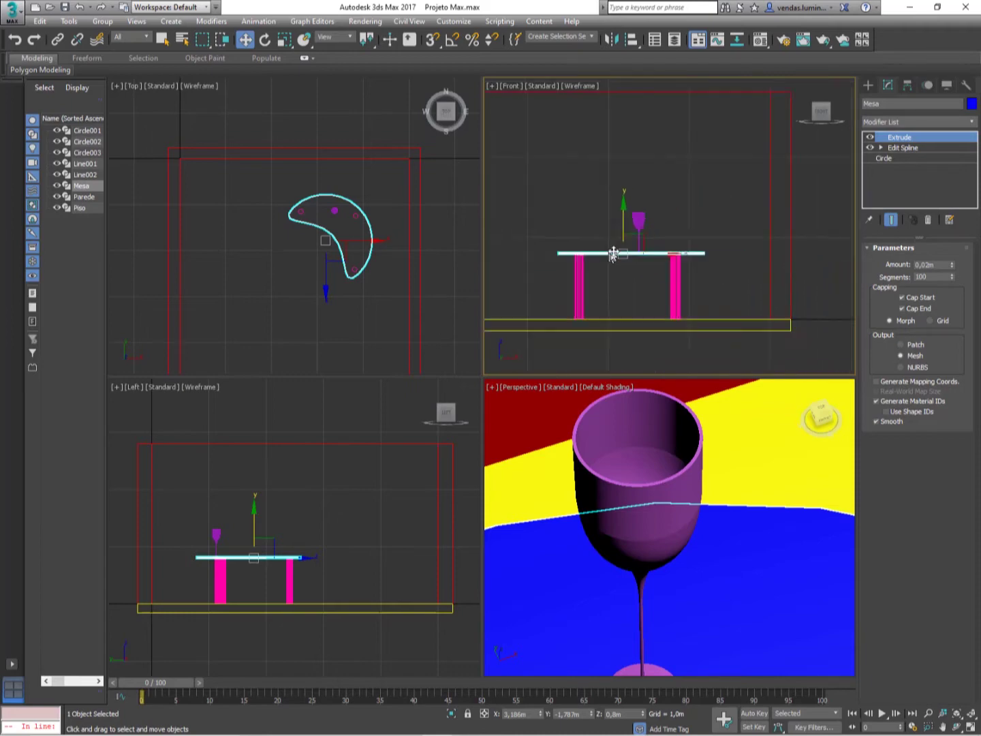
Step: Check the table and room, deselect the tabletop, and maximize the Front view around the table and glass
scroll(614, 252, up, 1)
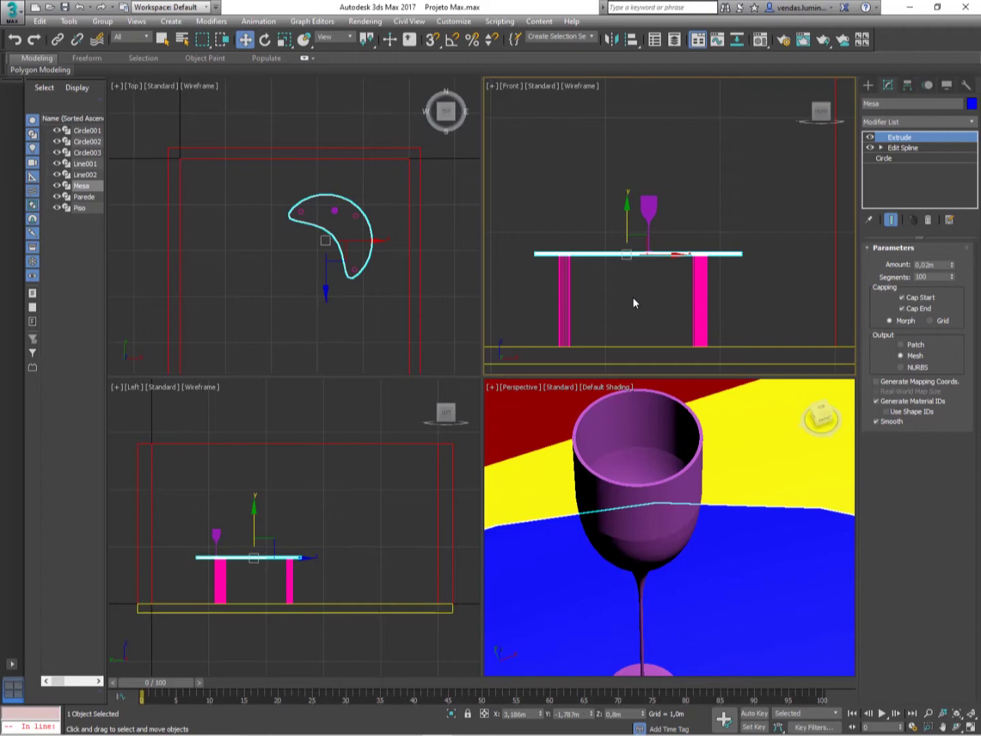
middle_drag(634, 300, 659, 264)
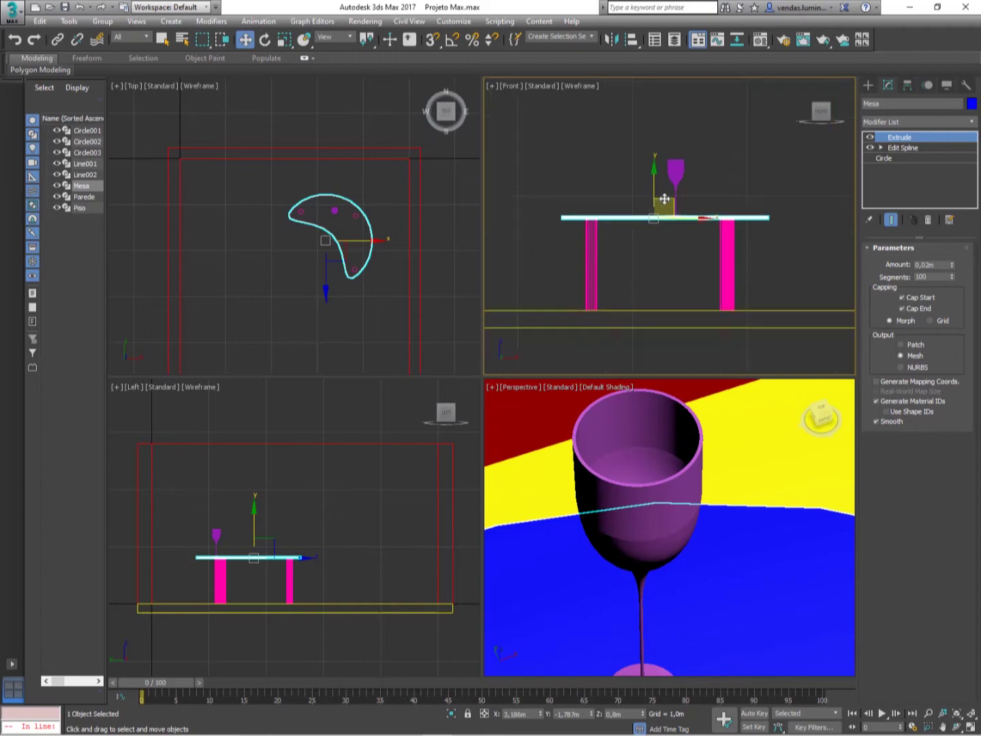
scroll(671, 211, down, 3)
middle_drag(678, 218, 641, 248)
click(821, 417)
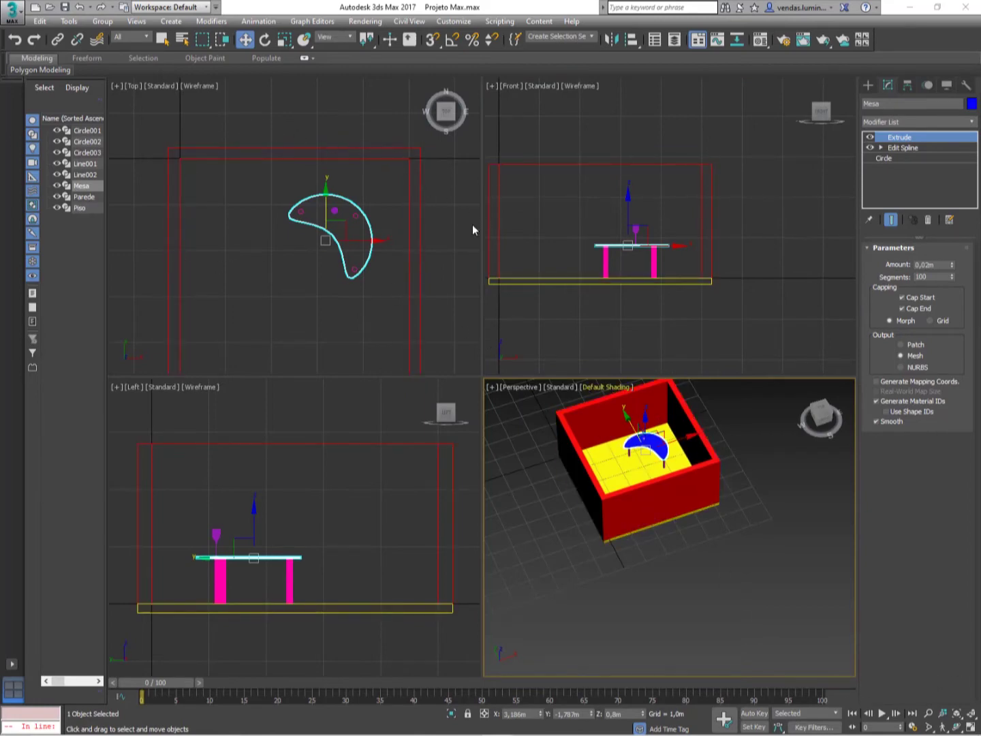
click(522, 216)
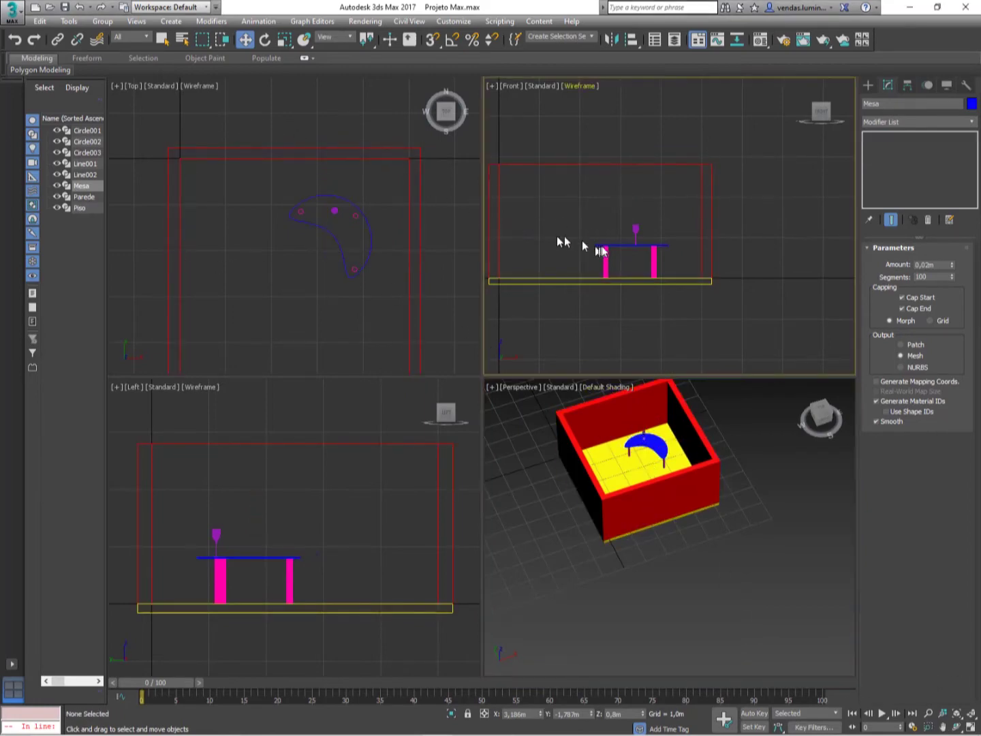
scroll(579, 255, up, 4)
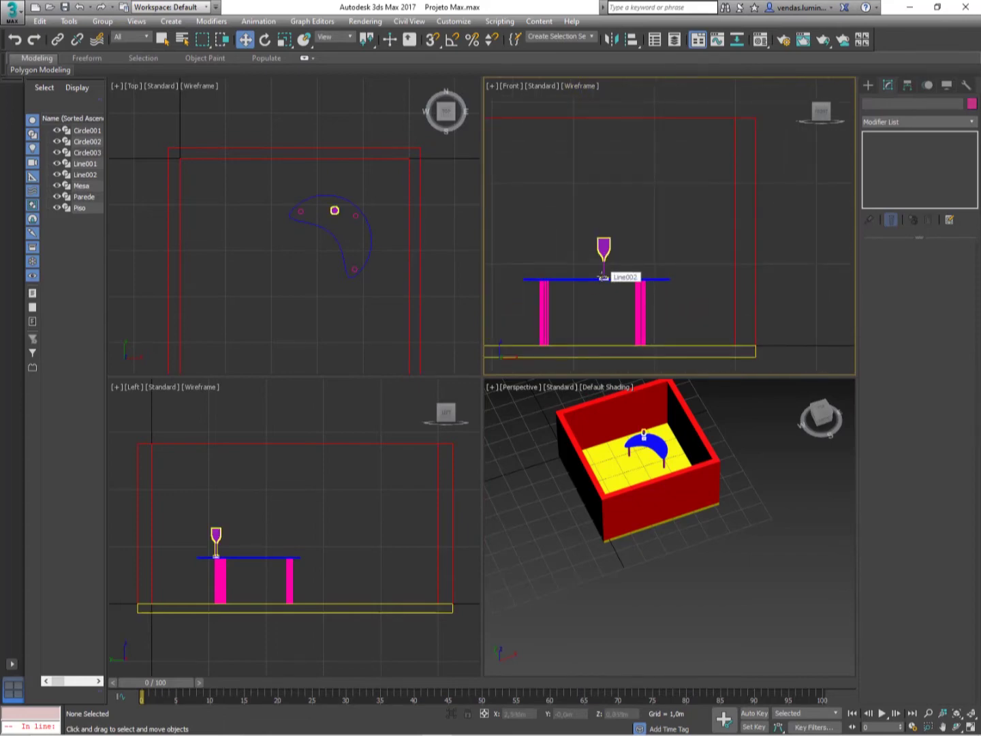
key(alt+w)
scroll(531, 285, up, 5)
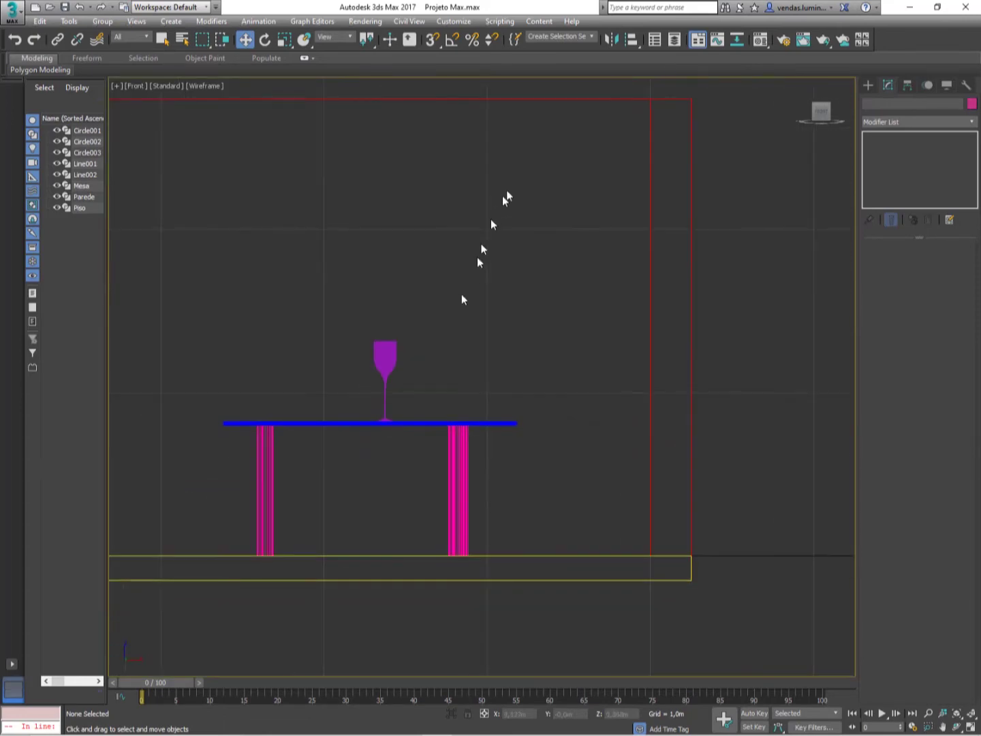
middle_drag(564, 278, 519, 281)
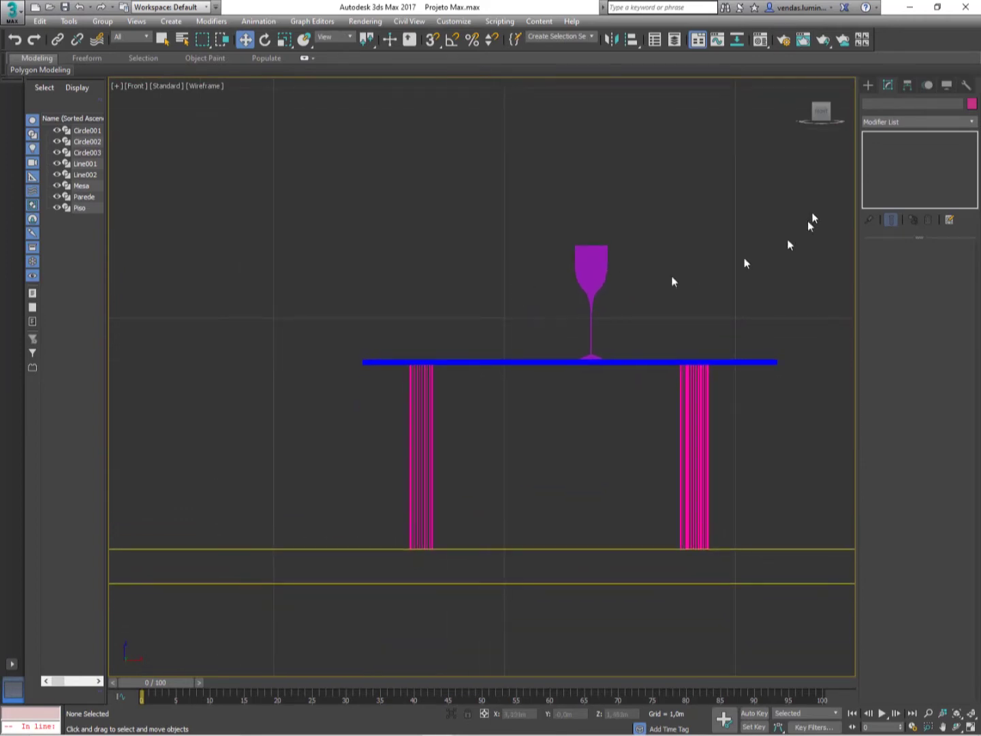
Step: Start a Line spline above the table, beside the glass, and draw the small rounded lip of a bottle half-profile
click(867, 85)
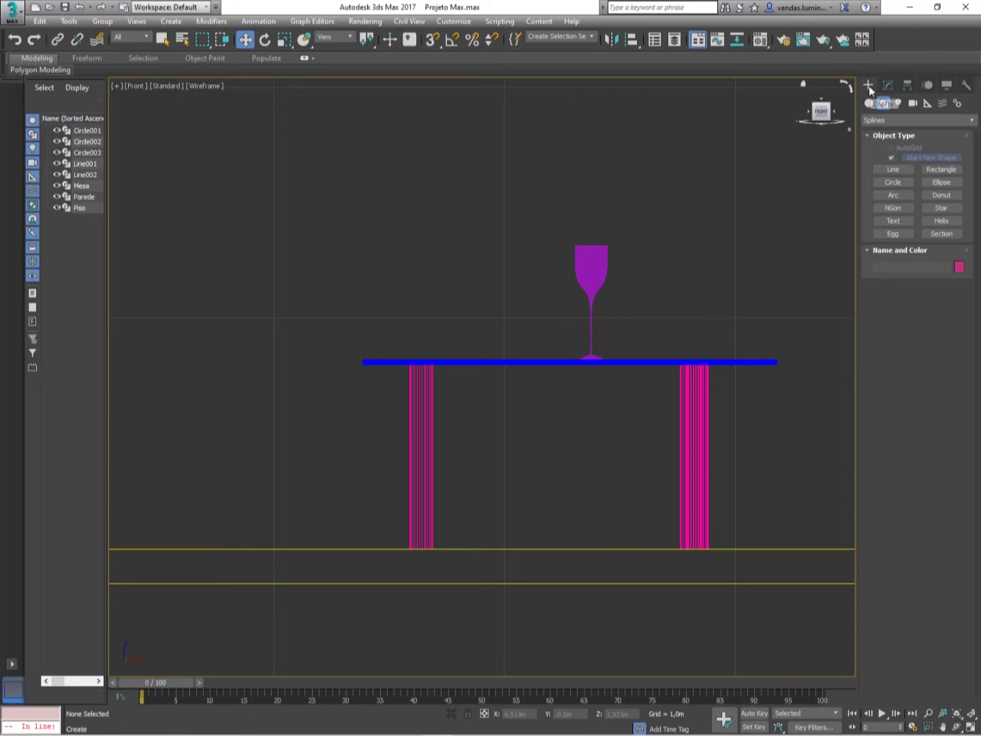
click(887, 167)
middle_drag(528, 276, 531, 371)
scroll(562, 275, up, 3)
scroll(476, 361, up, 3)
scroll(531, 367, down, 3)
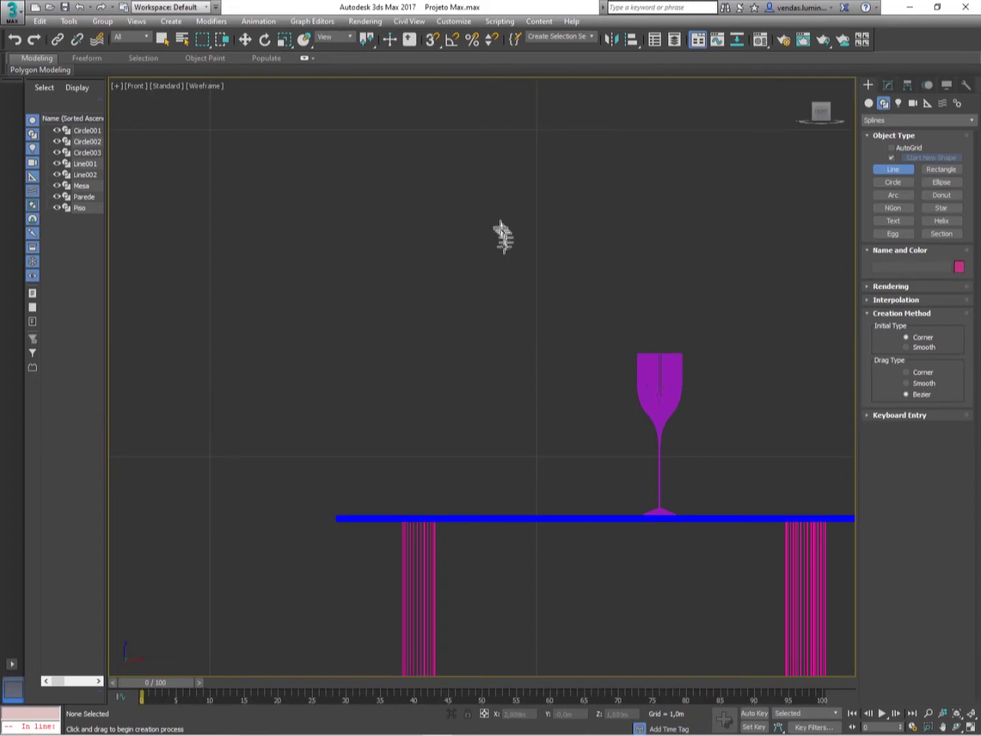
scroll(501, 226, up, 2)
scroll(486, 252, down, 3)
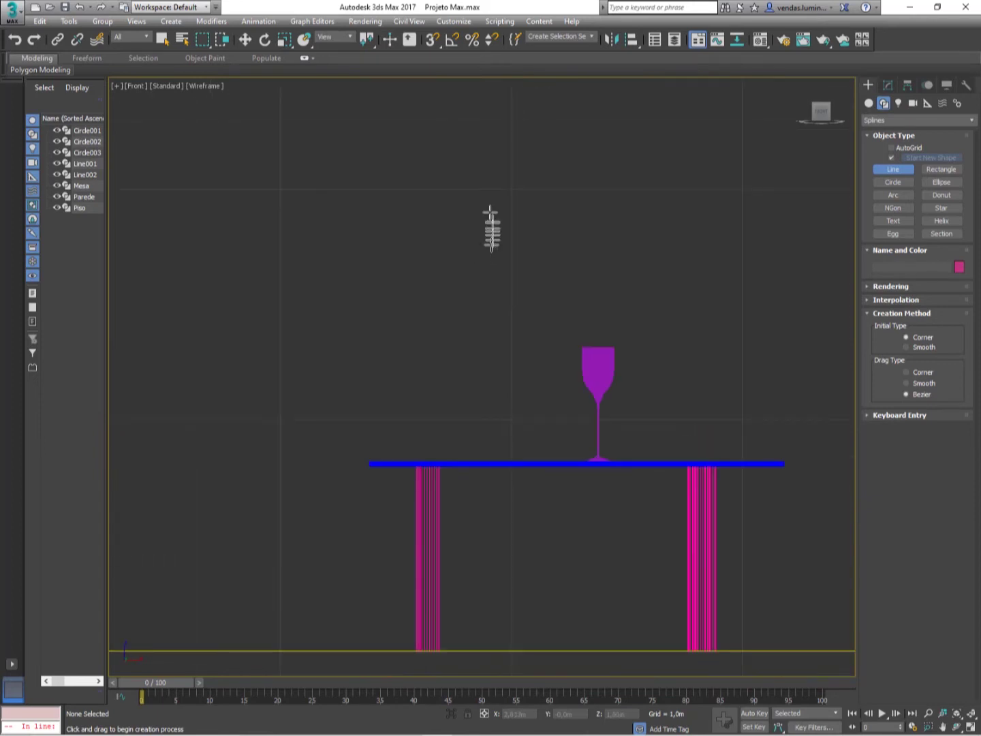
click(487, 173)
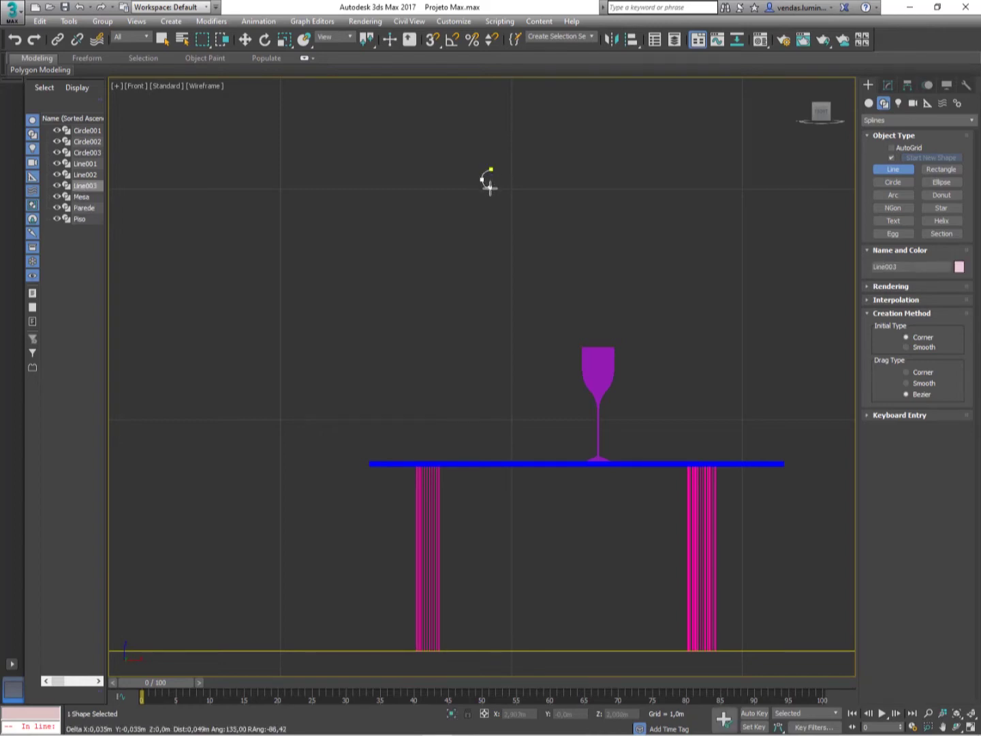
click(490, 188)
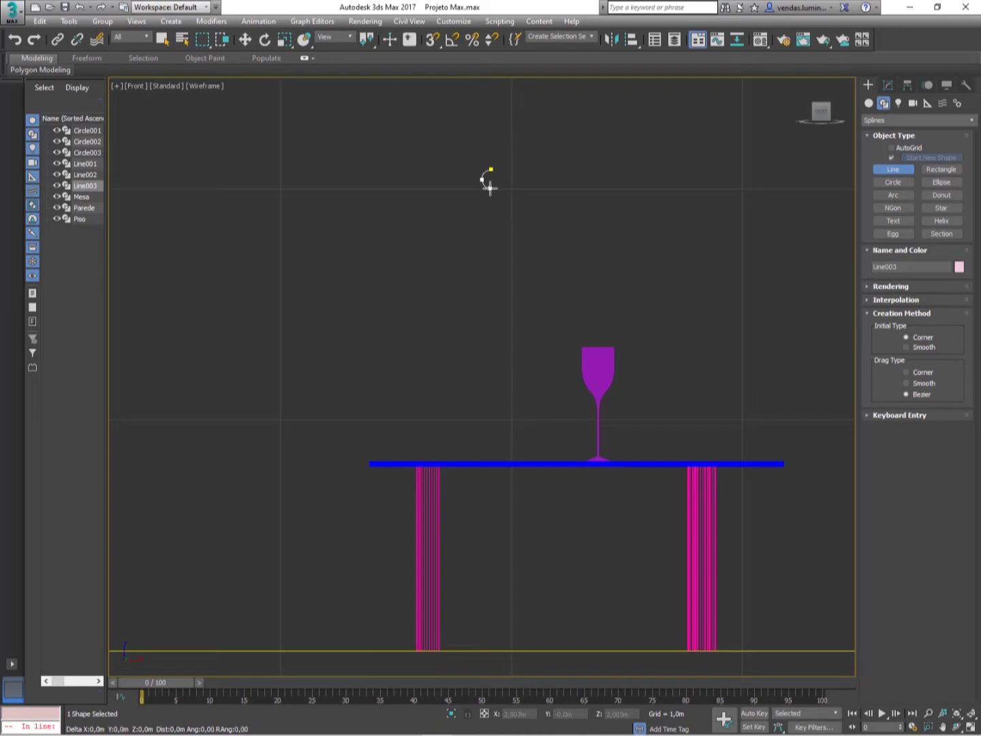
Step: Continue the bottle profile down through a straight neck, a curved shoulder and tapering body, and finish the line with a short flat base
click(490, 267)
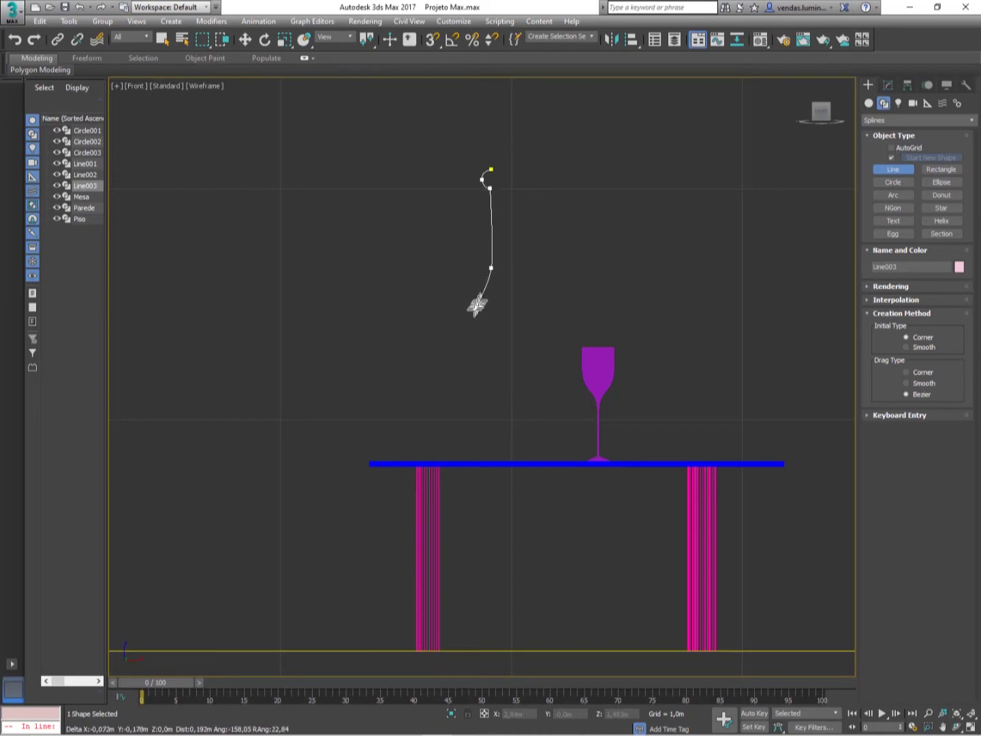
click(465, 326)
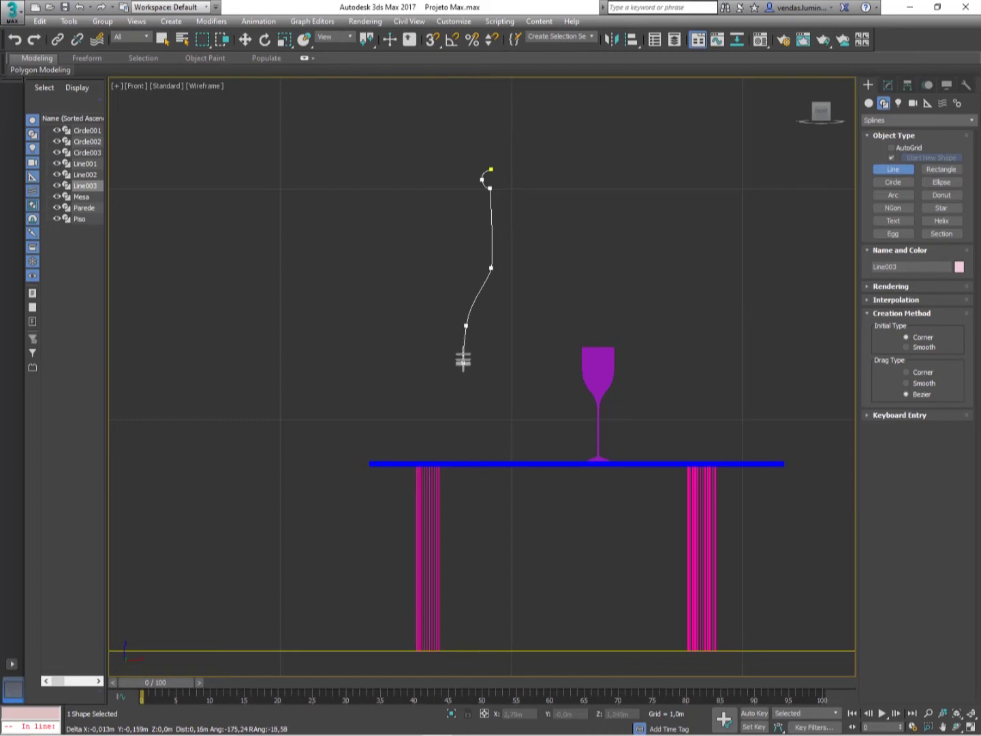
click(479, 448)
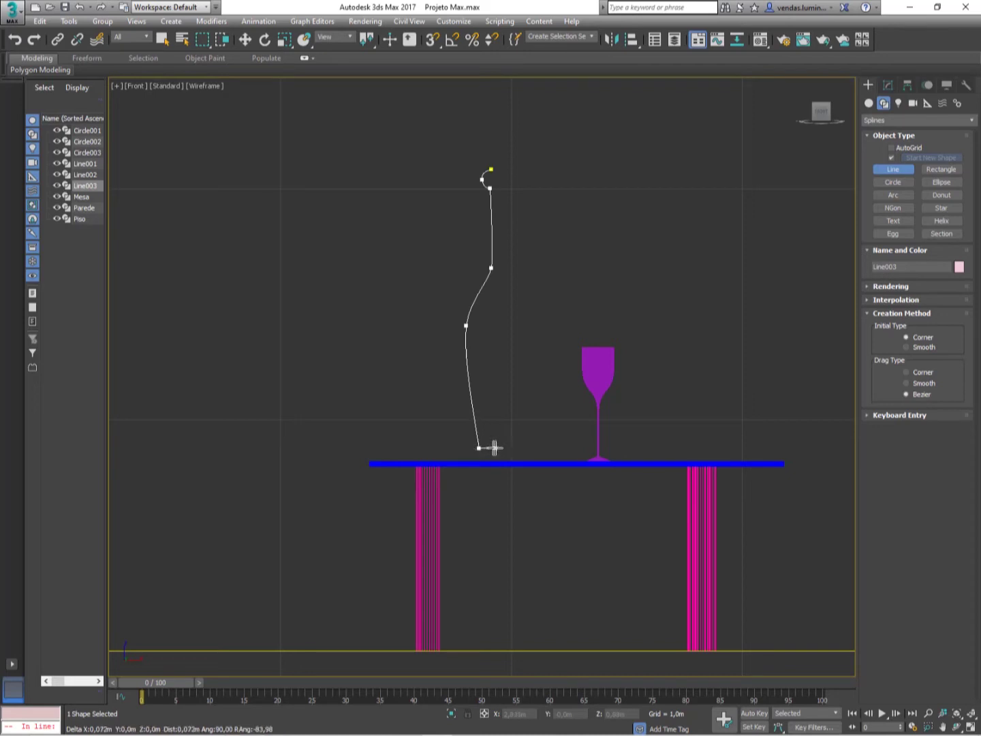
click(504, 448)
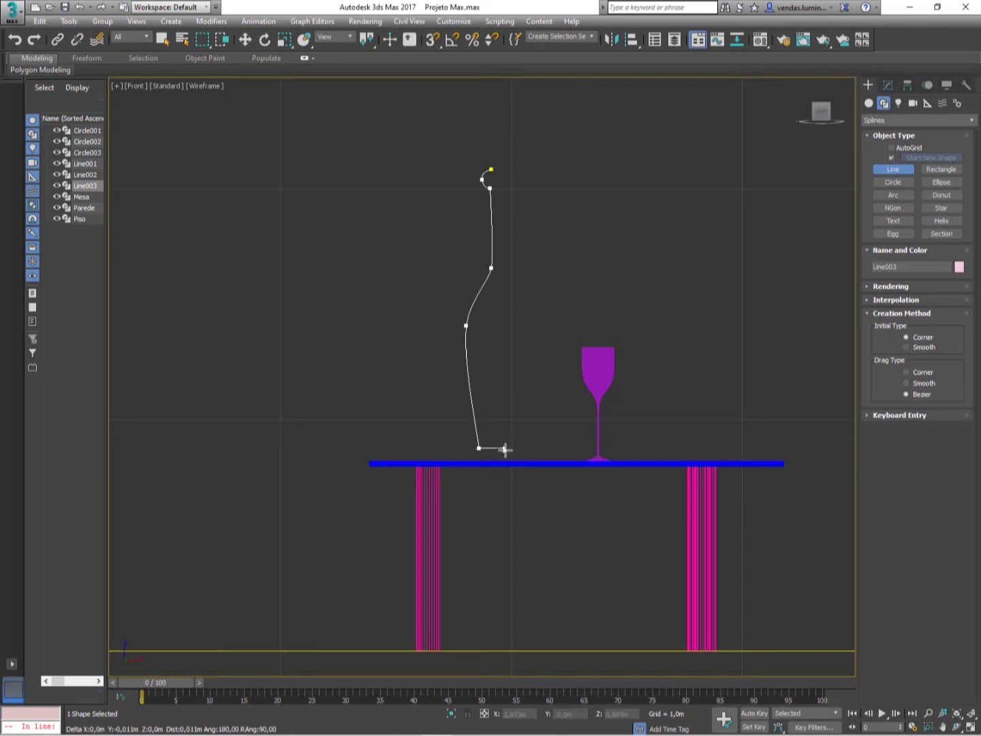
right_click(500, 447)
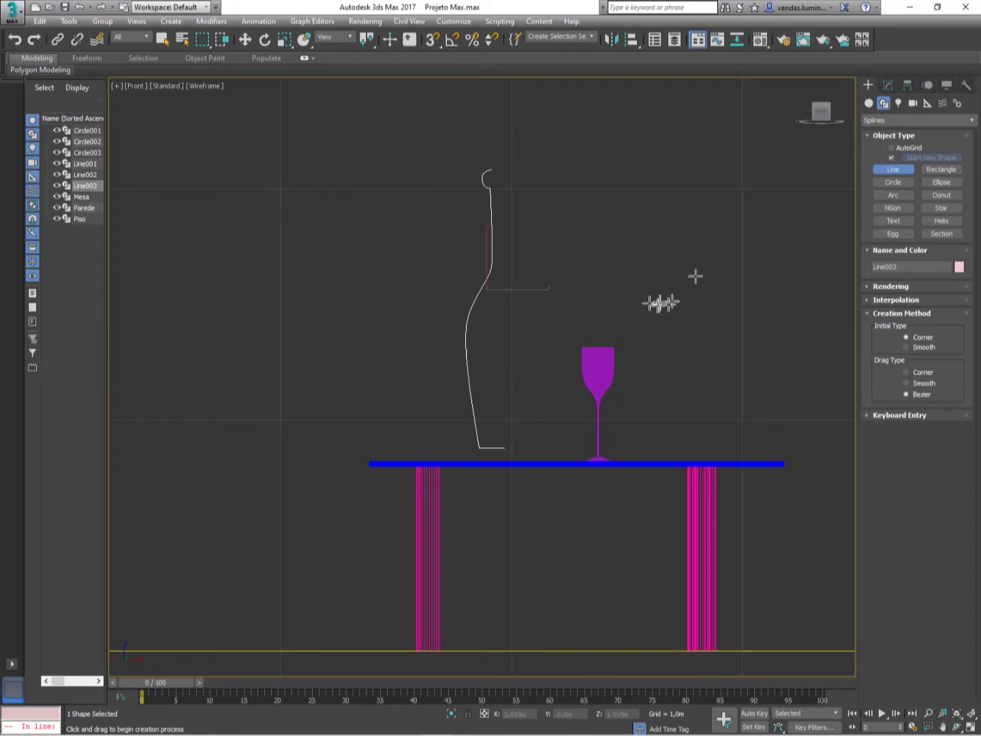
Step: Add an Edit Spline modifier to the bottle profile and enter its Spline sub-object level
click(888, 86)
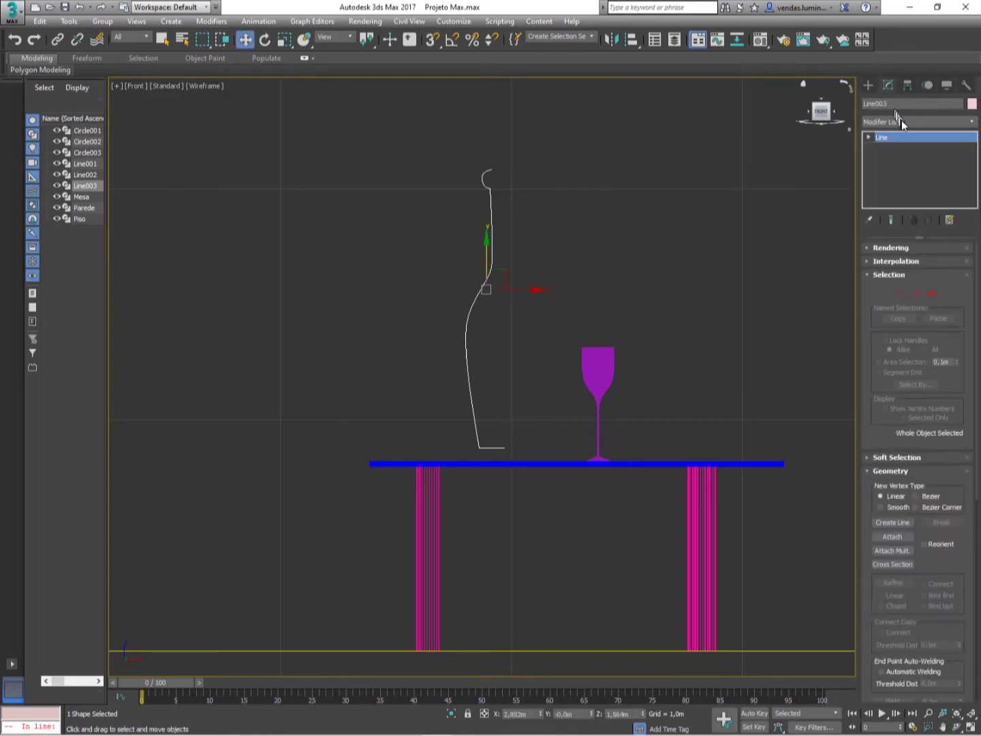
click(909, 121)
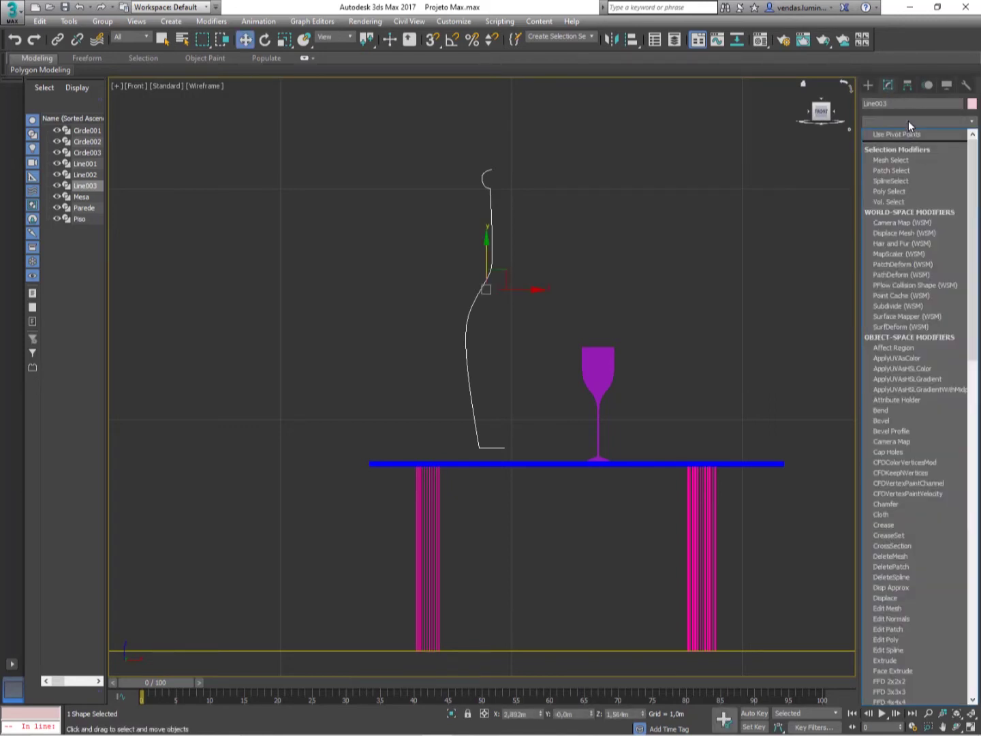
key(e)
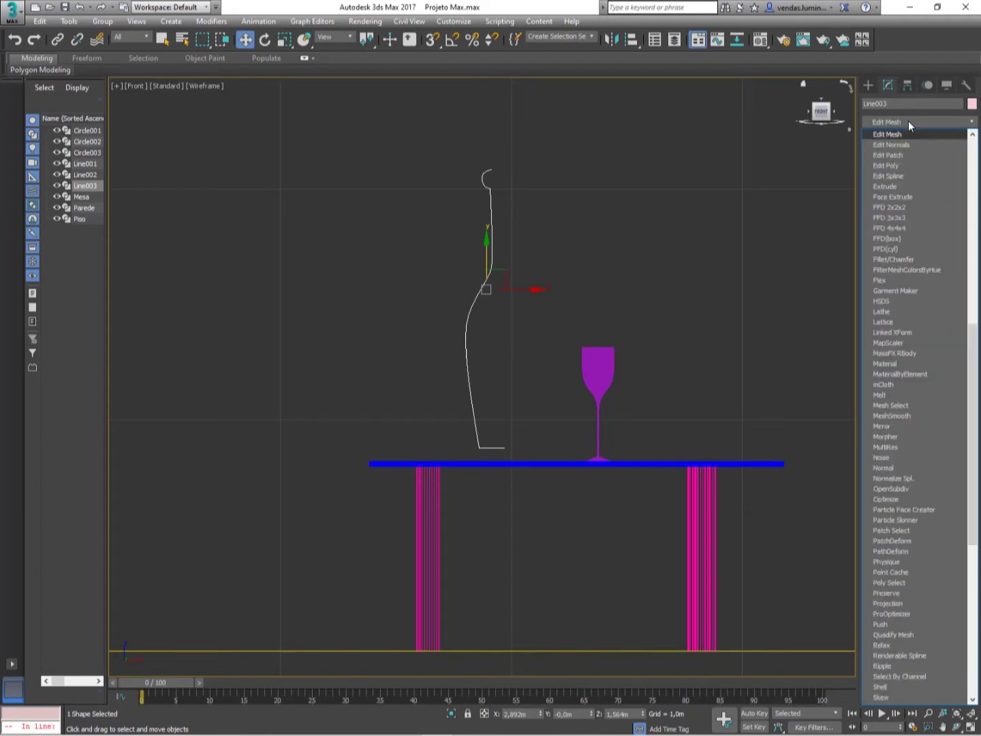
click(905, 173)
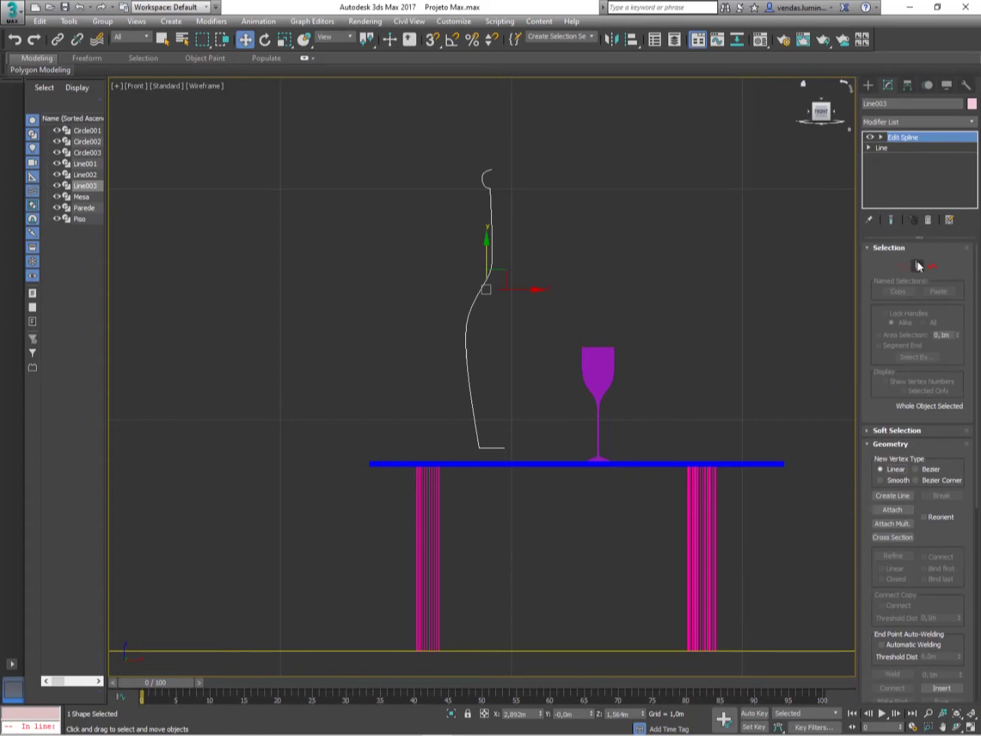
key(ctrl)
click(932, 268)
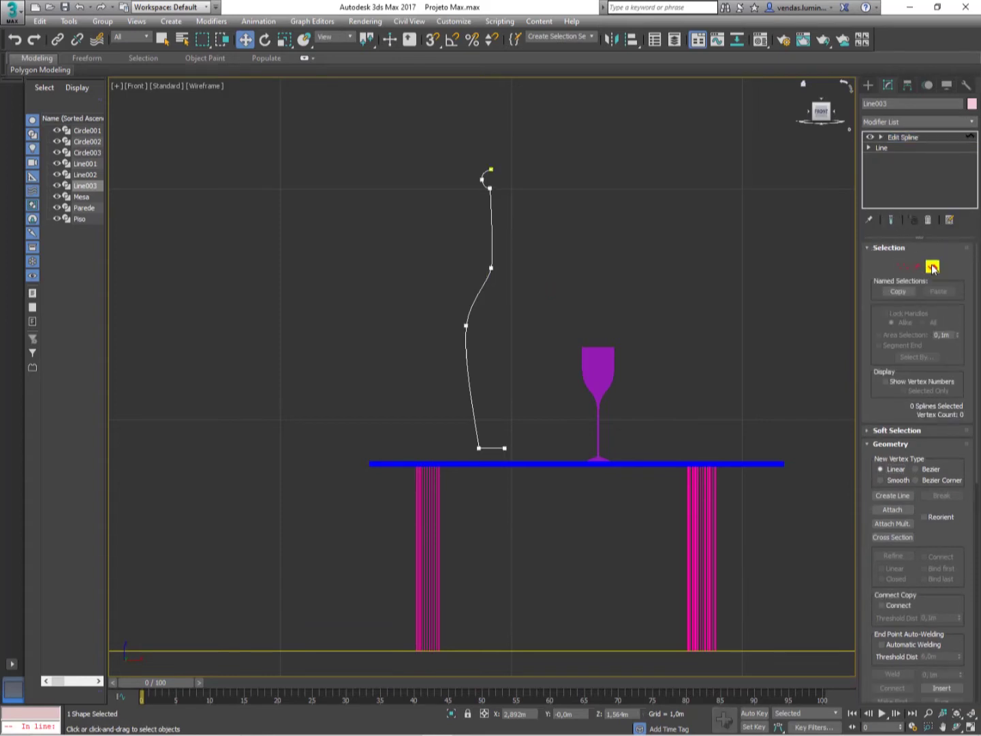
Step: Outline the bottle profile spline by a small offset to give it a thin wall, and leave the Spline level
drag(866, 397, 867, 259)
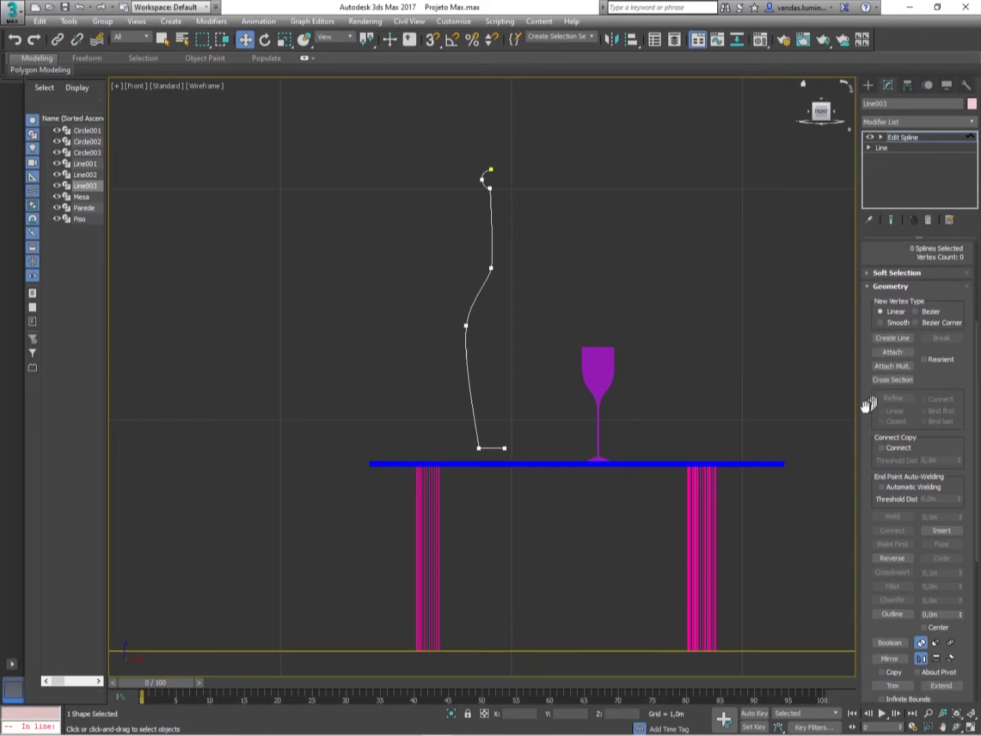
drag(860, 415, 868, 263)
click(893, 467)
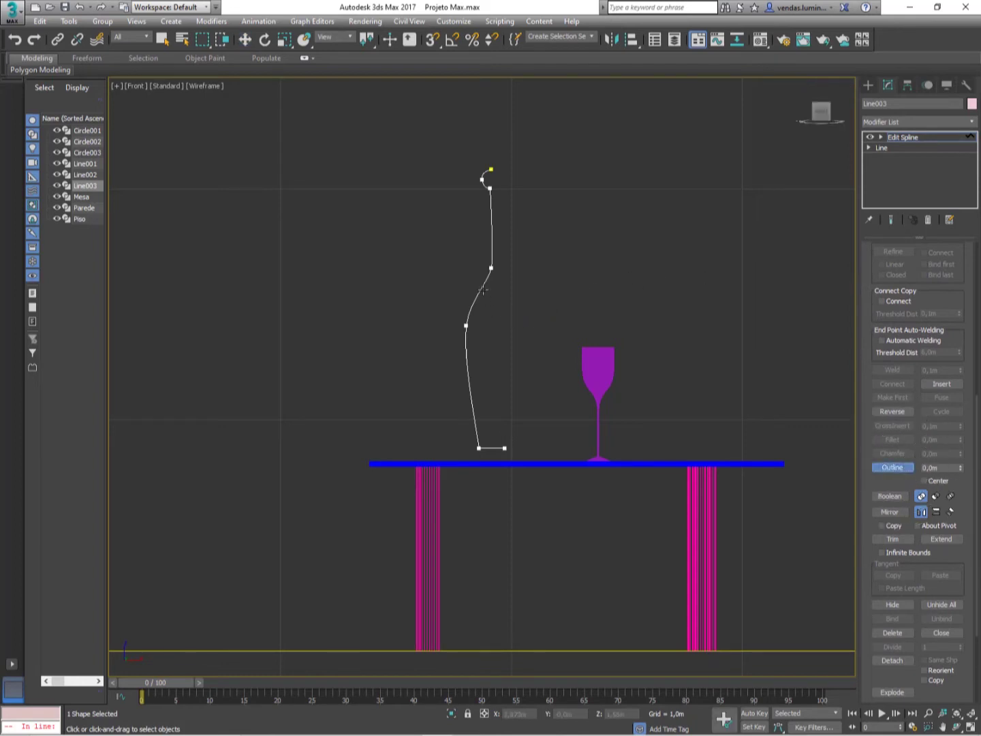
scroll(483, 293, up, 5)
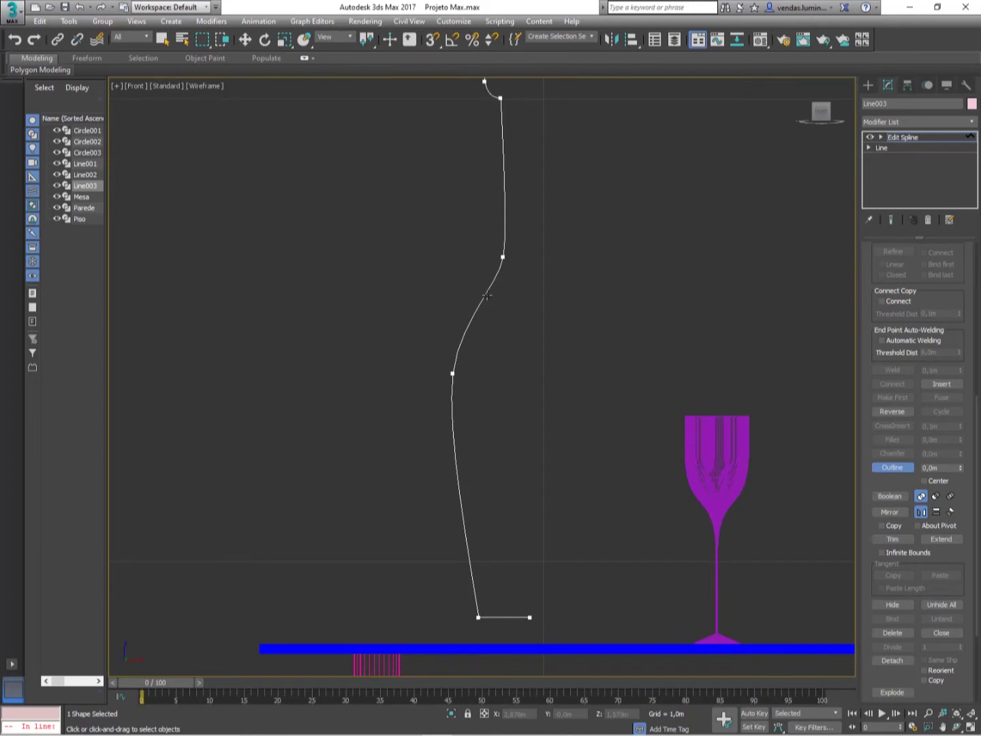
middle_drag(525, 267, 487, 451)
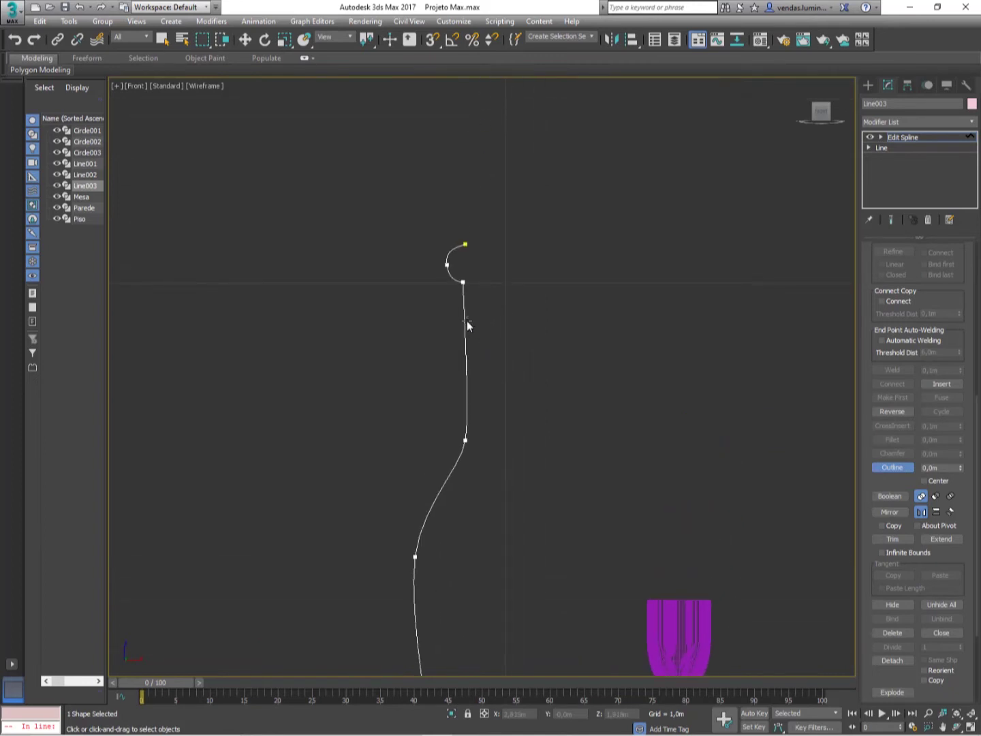
drag(468, 320, 481, 317)
middle_drag(507, 376, 564, 252)
scroll(579, 323, down, 3)
middle_drag(586, 342, 554, 311)
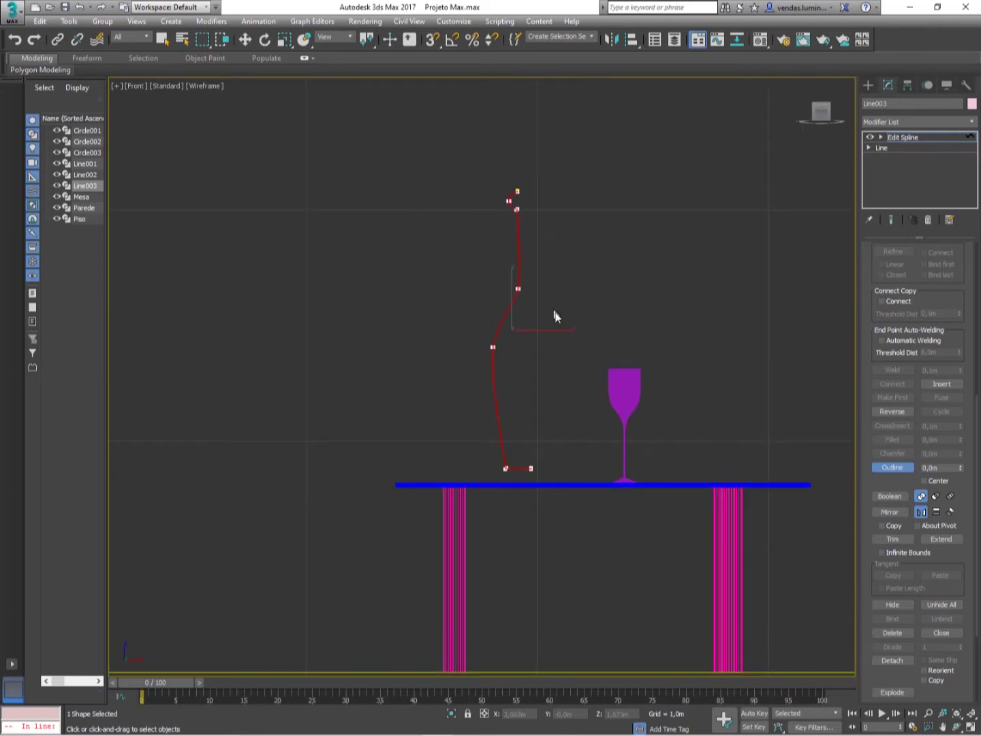
drag(863, 258, 886, 555)
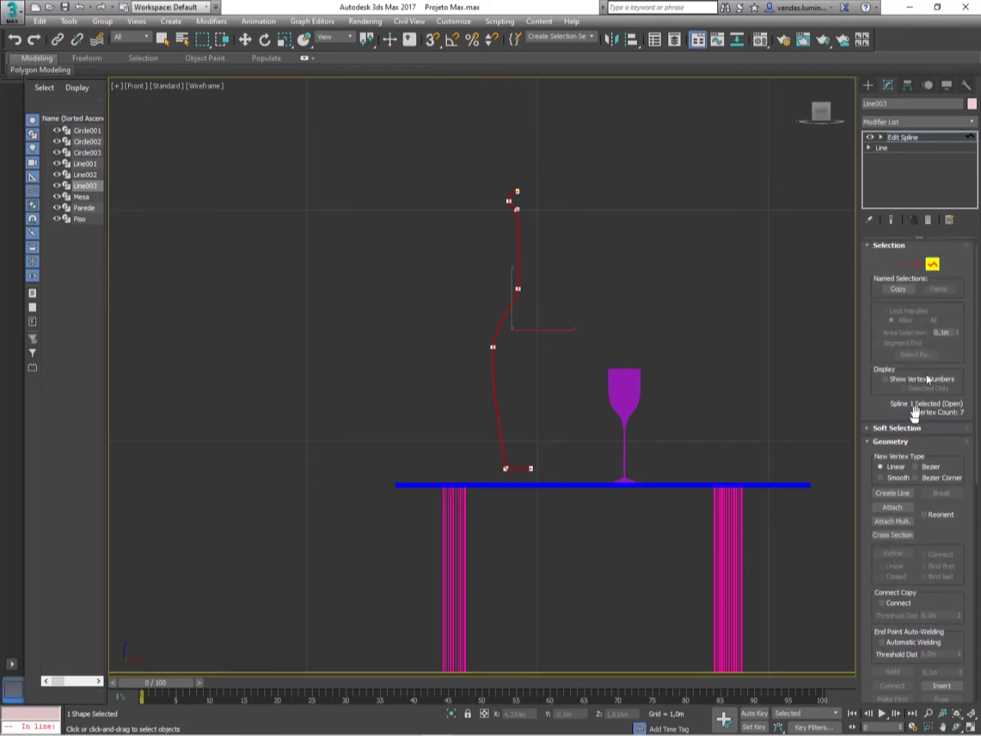
click(932, 267)
key(w)
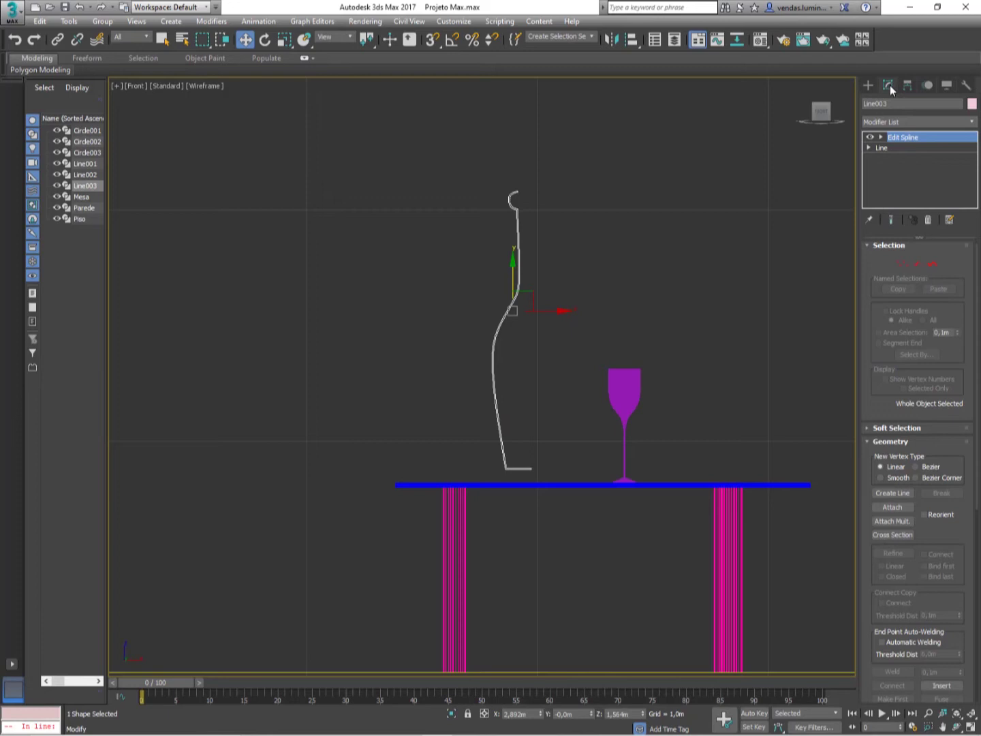
Step: Apply the Lathe modifier to the outlined bottle profile
click(915, 119)
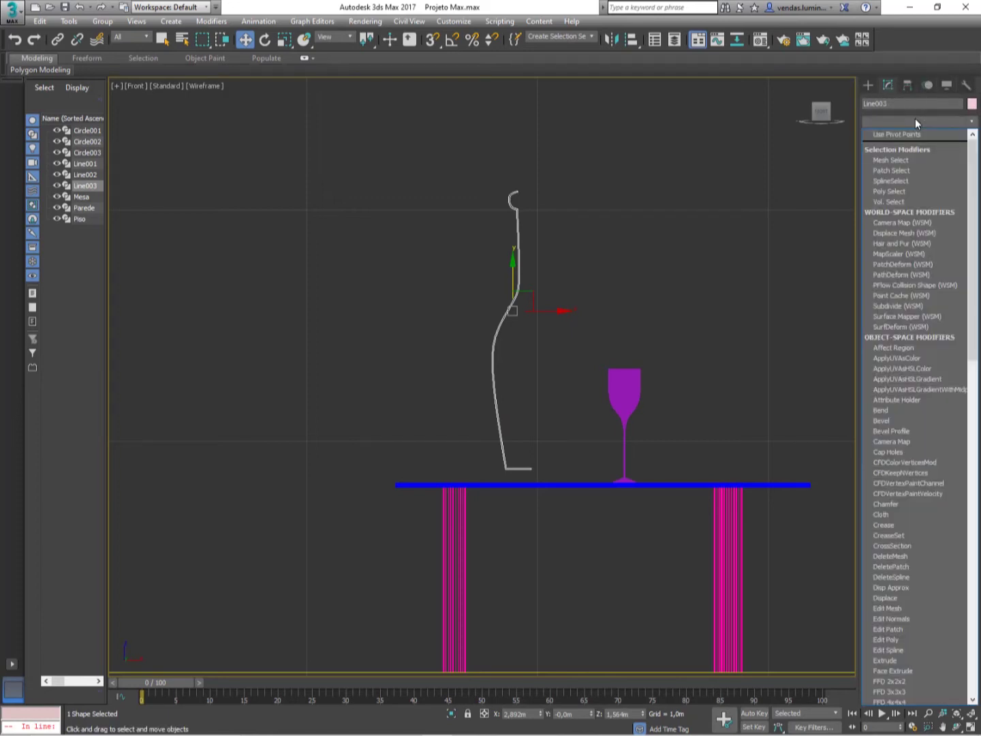
key(l)
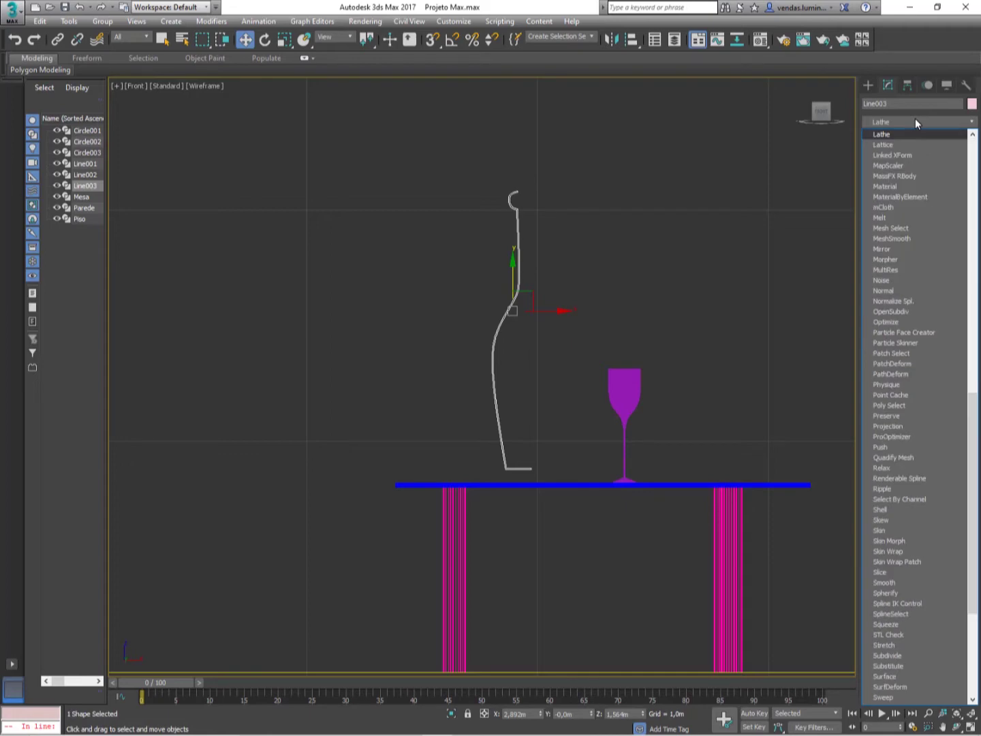
click(901, 134)
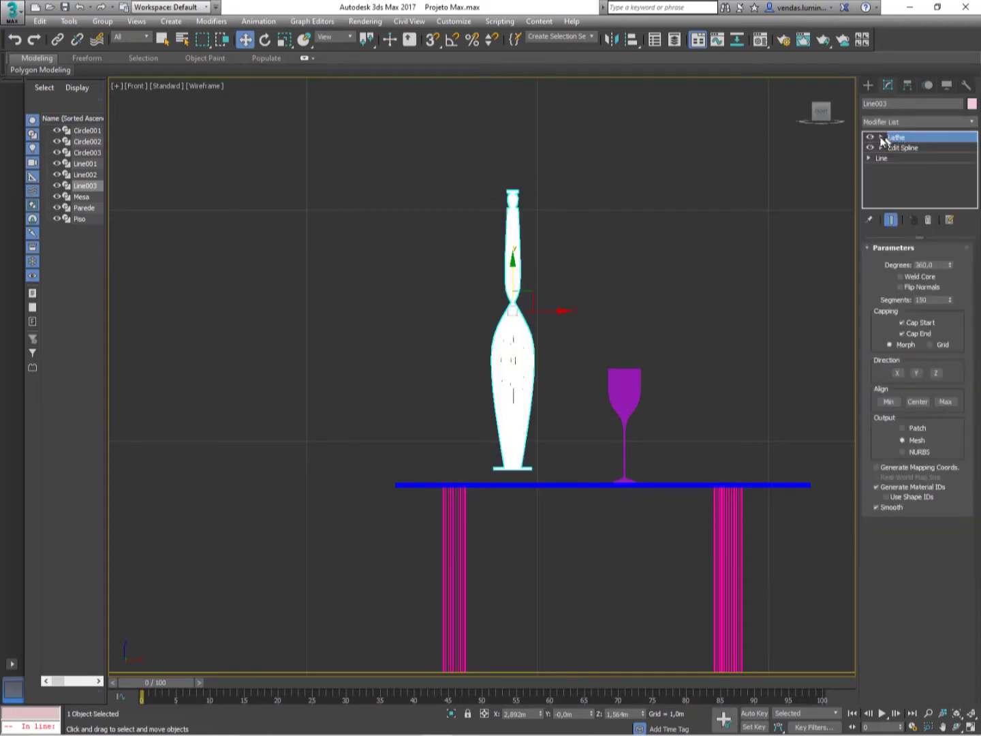
Step: Move the Lathe axis along X to about 2.935 m to widen the bottle's neck and body, and leave the Axis level
click(881, 137)
click(899, 145)
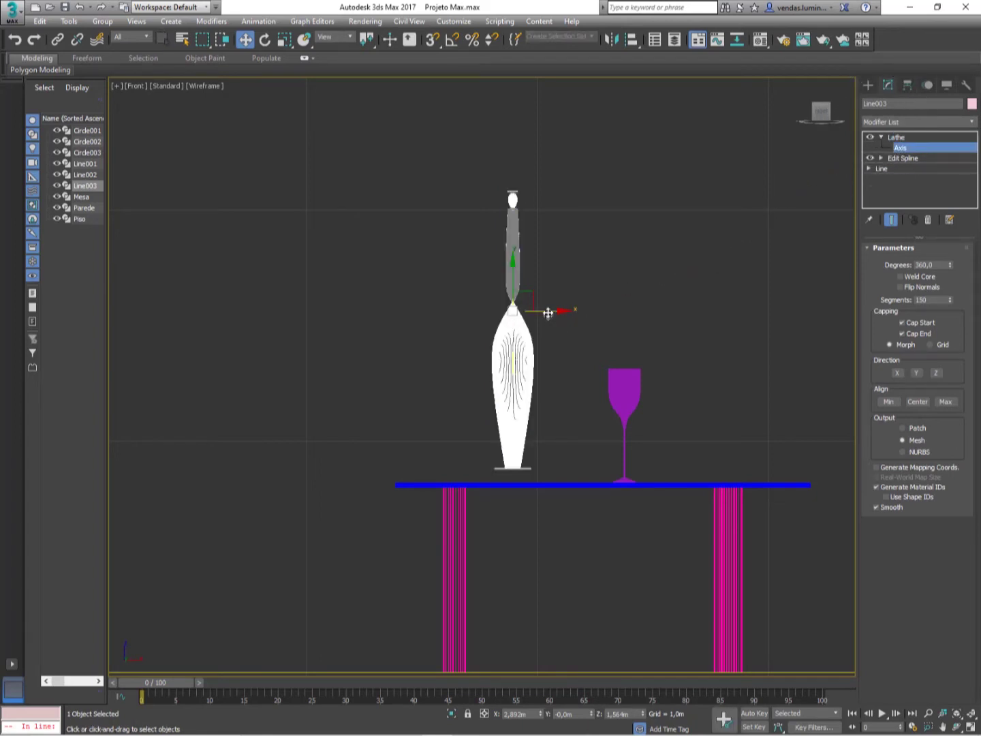
drag(549, 310, 559, 311)
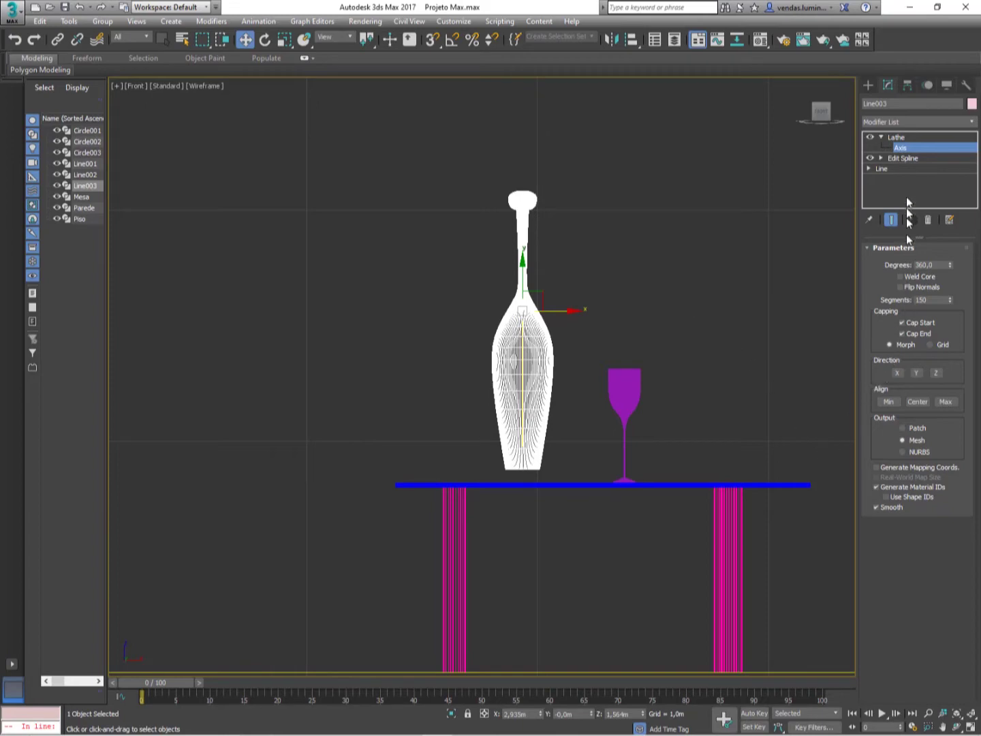
click(915, 145)
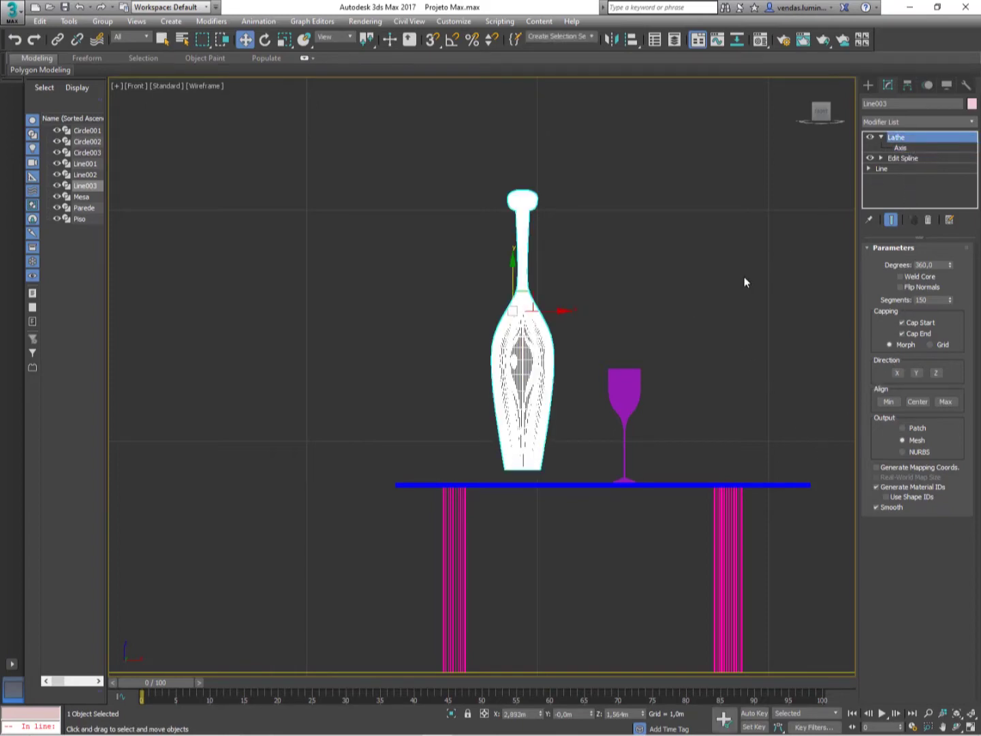
Step: Move the bottle away from the wall onto the curved table, to about X 3.093 m and Y -1.097 m
key(alt+w)
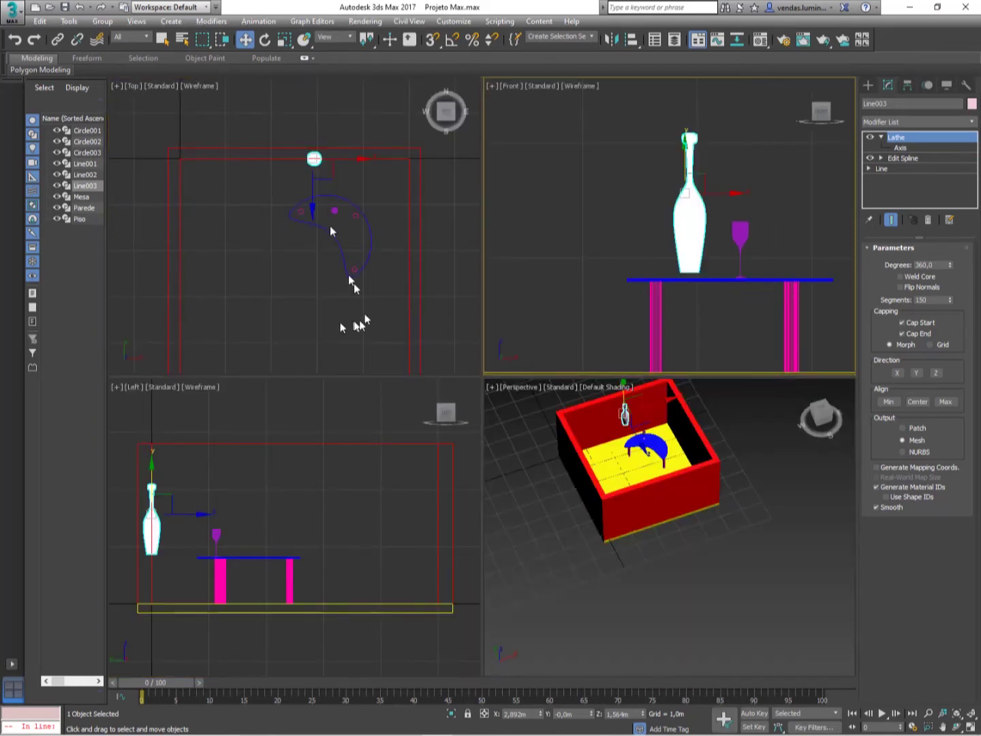
scroll(333, 235, up, 3)
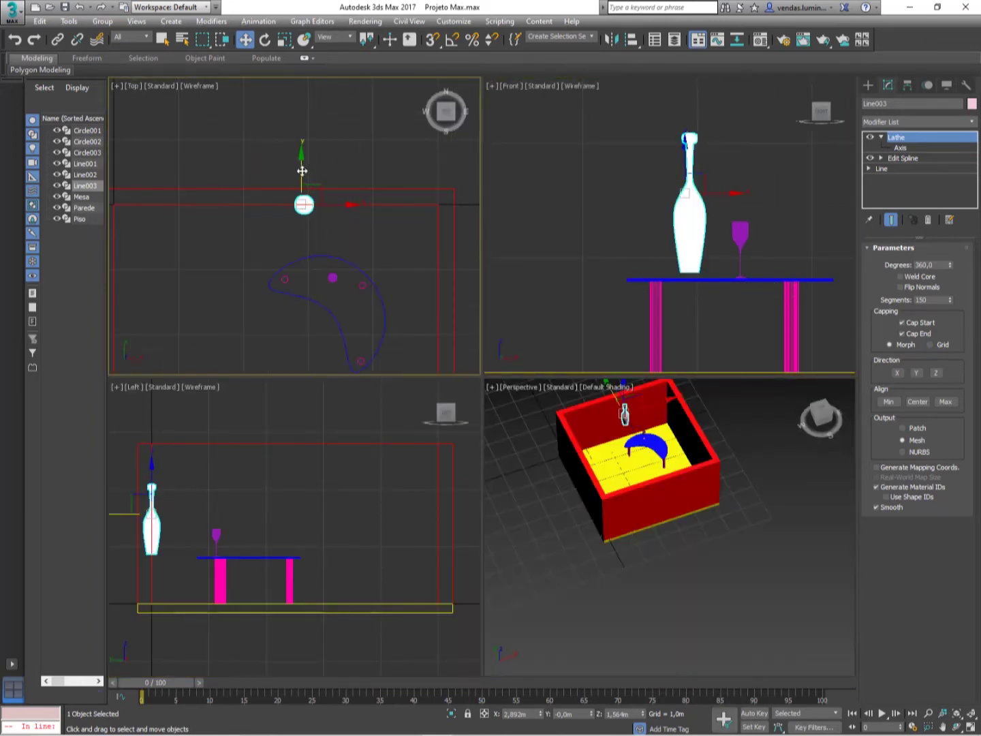
drag(301, 171, 300, 242)
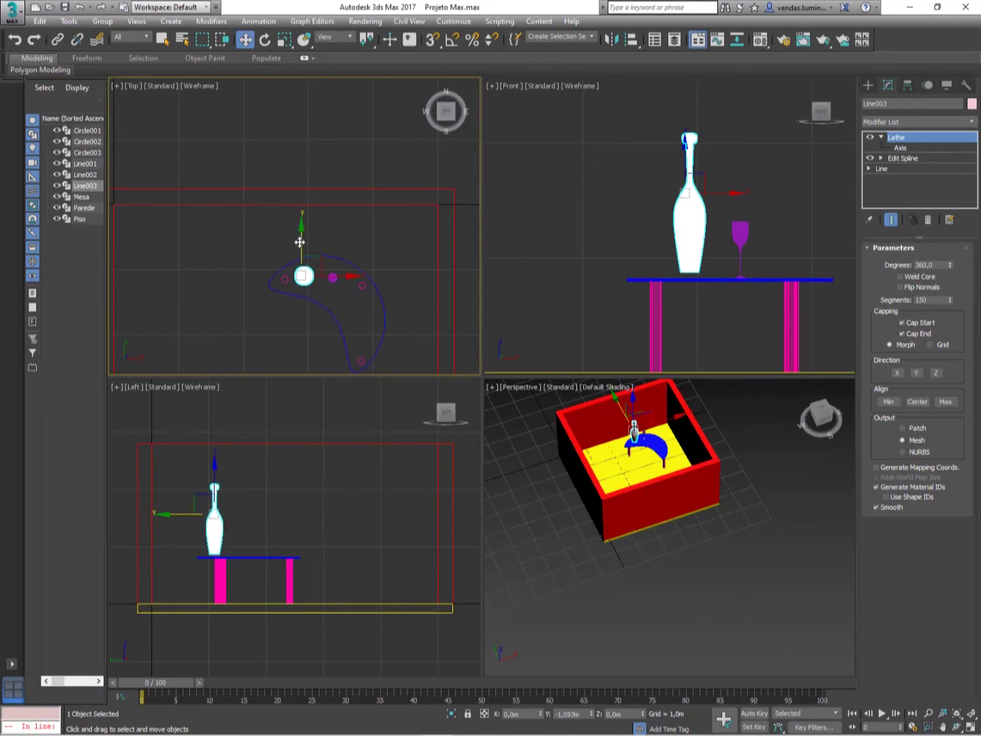
scroll(333, 225, up, 3)
middle_drag(333, 226, 372, 190)
scroll(340, 229, up, 2)
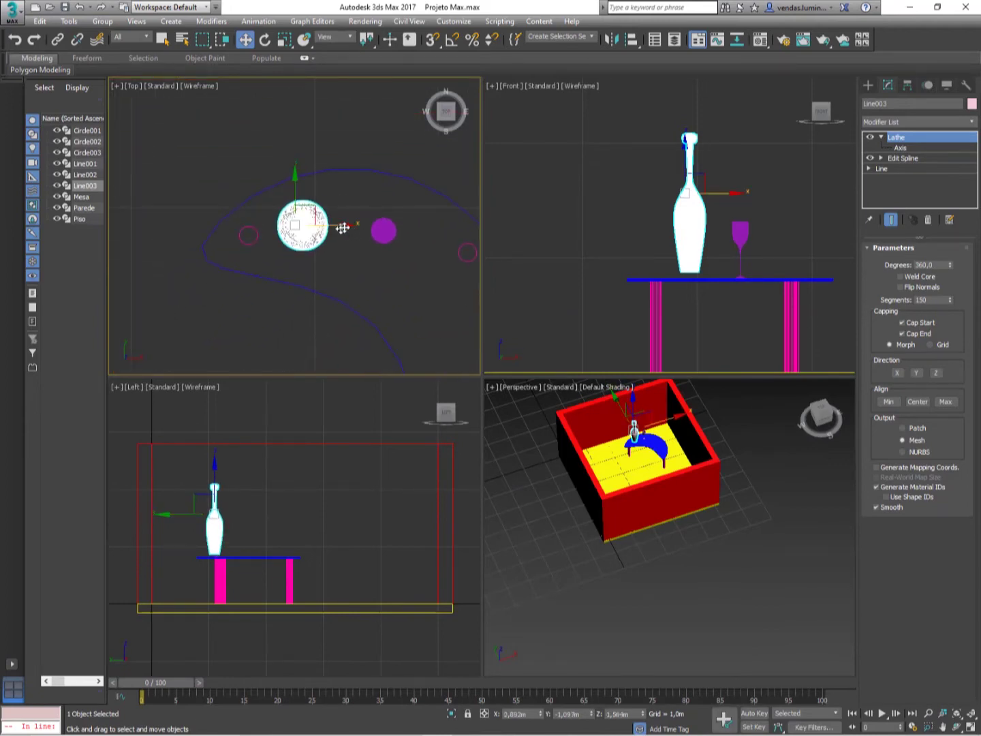
drag(343, 227, 381, 222)
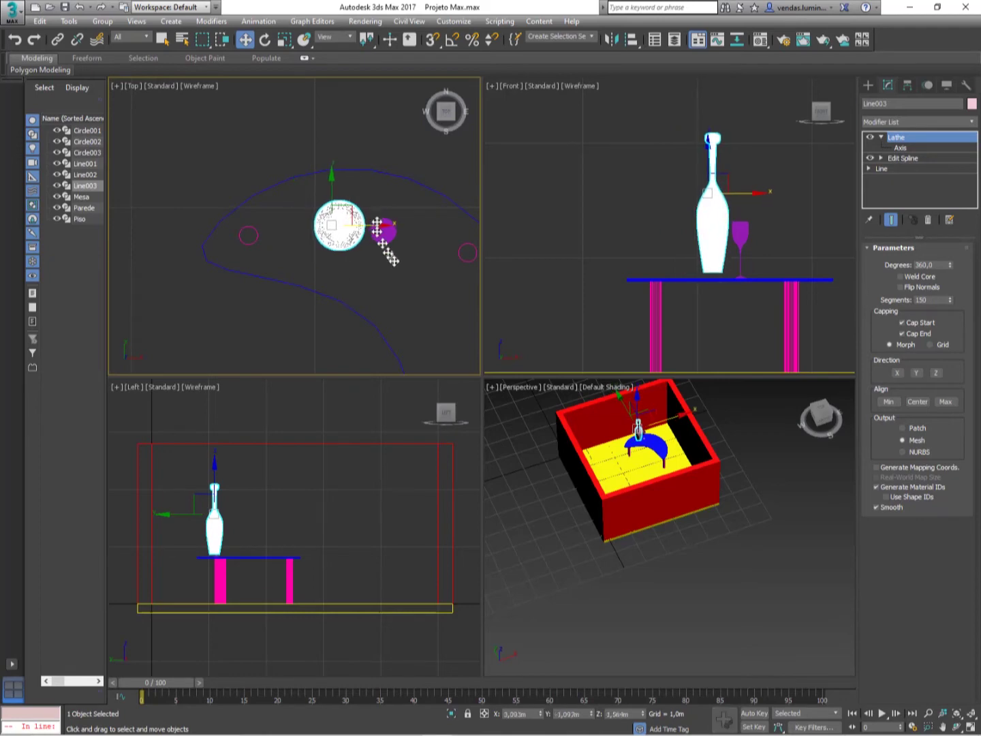
Step: Move the stemmed glass along X to about 3.434 m, away from the bottle, and check both objects in the perspective view
click(389, 250)
click(385, 243)
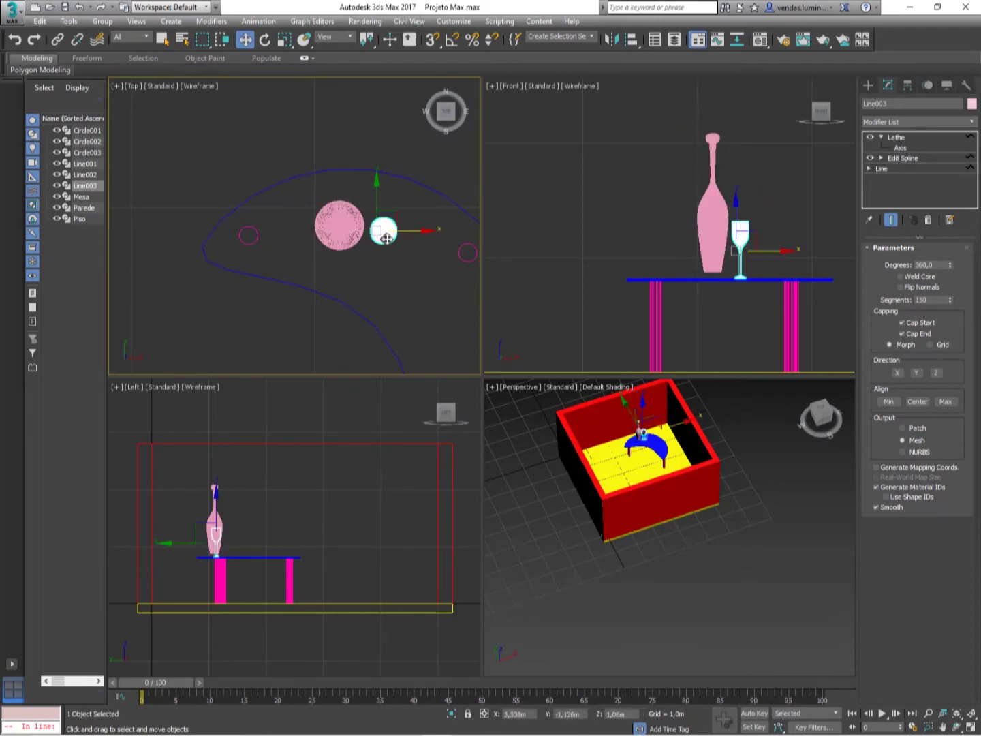
drag(424, 232, 439, 233)
scroll(668, 485, up, 5)
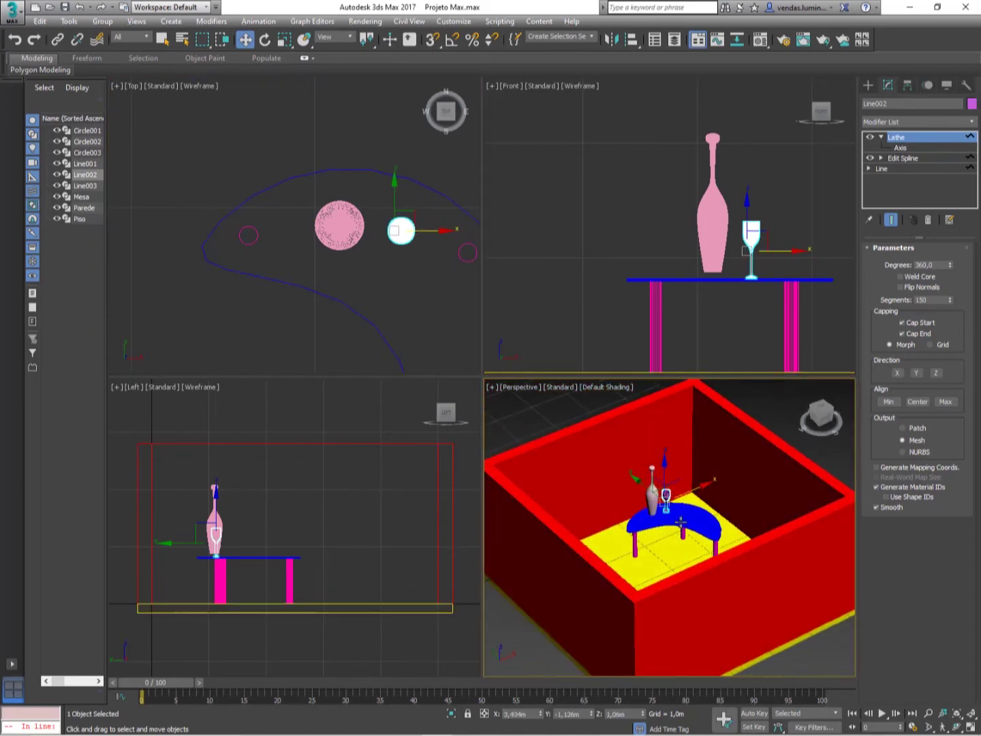
scroll(664, 533, up, 5)
scroll(657, 535, down, 5)
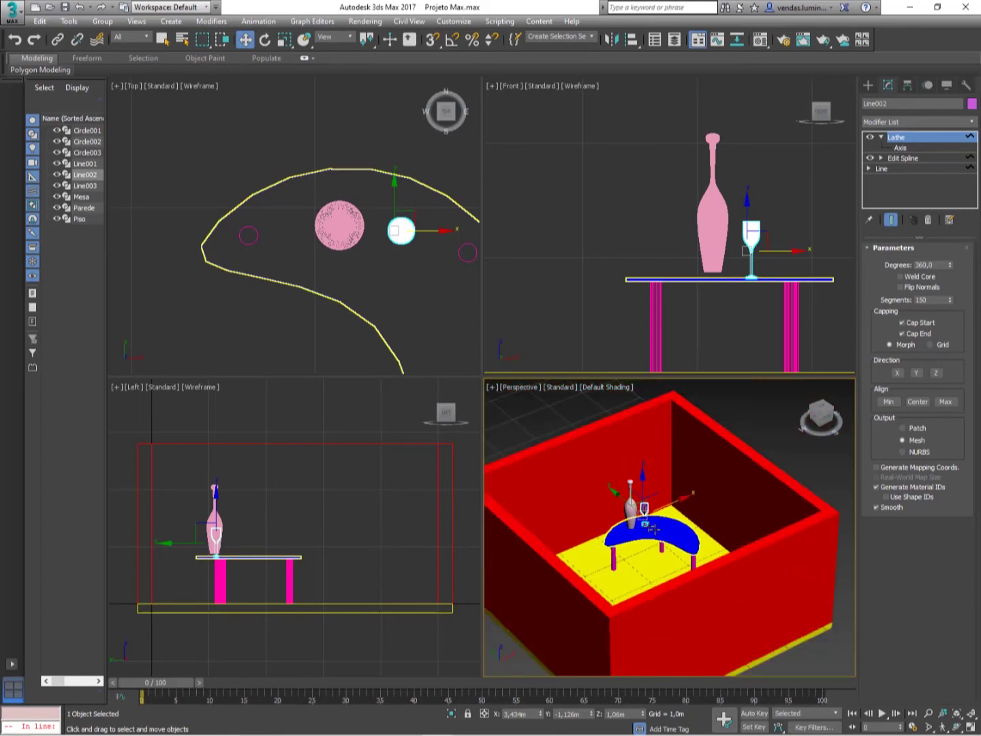
alt+middle_drag(647, 528, 622, 535)
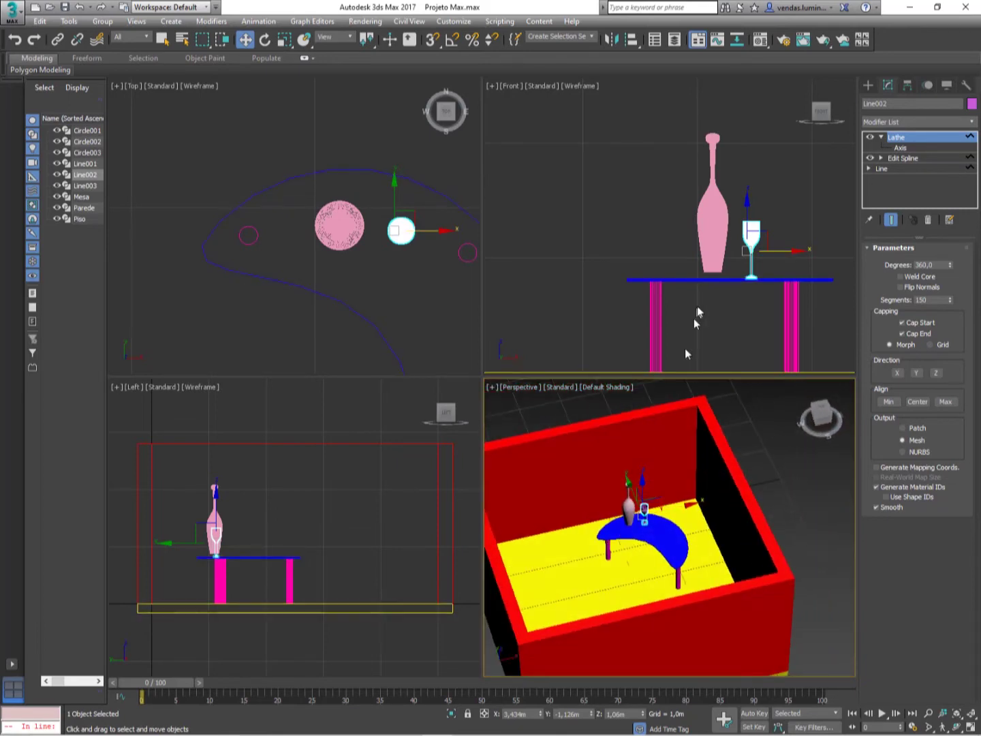
Step: Lower the bottle toward the tabletop, to about Z 1.53 m
scroll(622, 286, up, 5)
scroll(626, 279, down, 2)
middle_drag(625, 280, 598, 347)
click(602, 240)
click(599, 210)
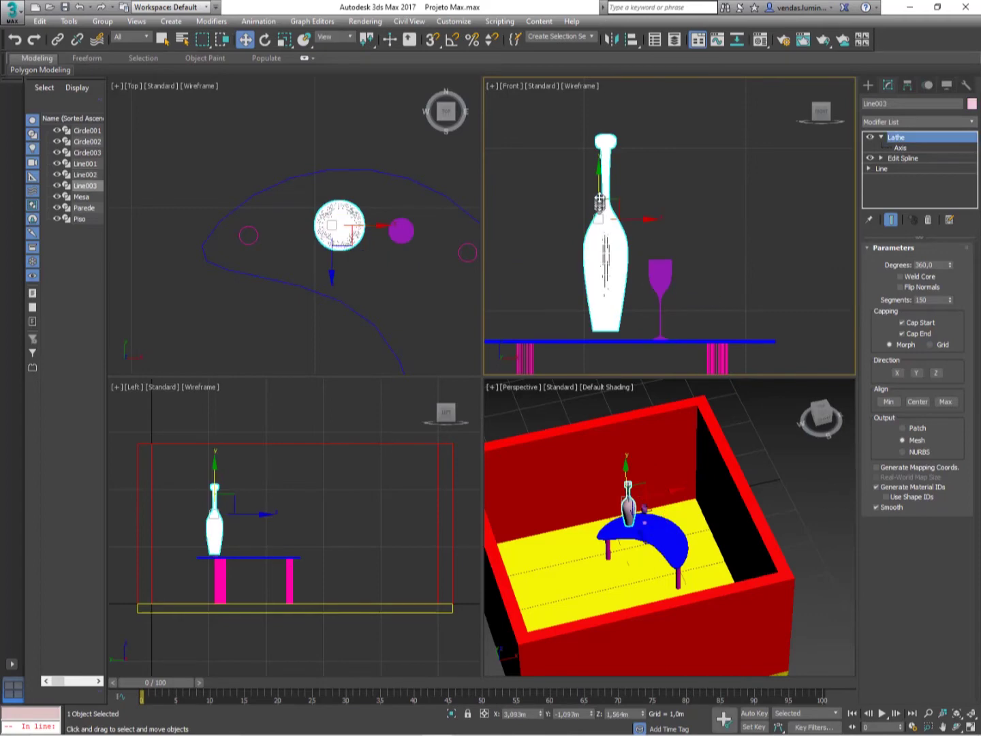
drag(600, 201, 600, 204)
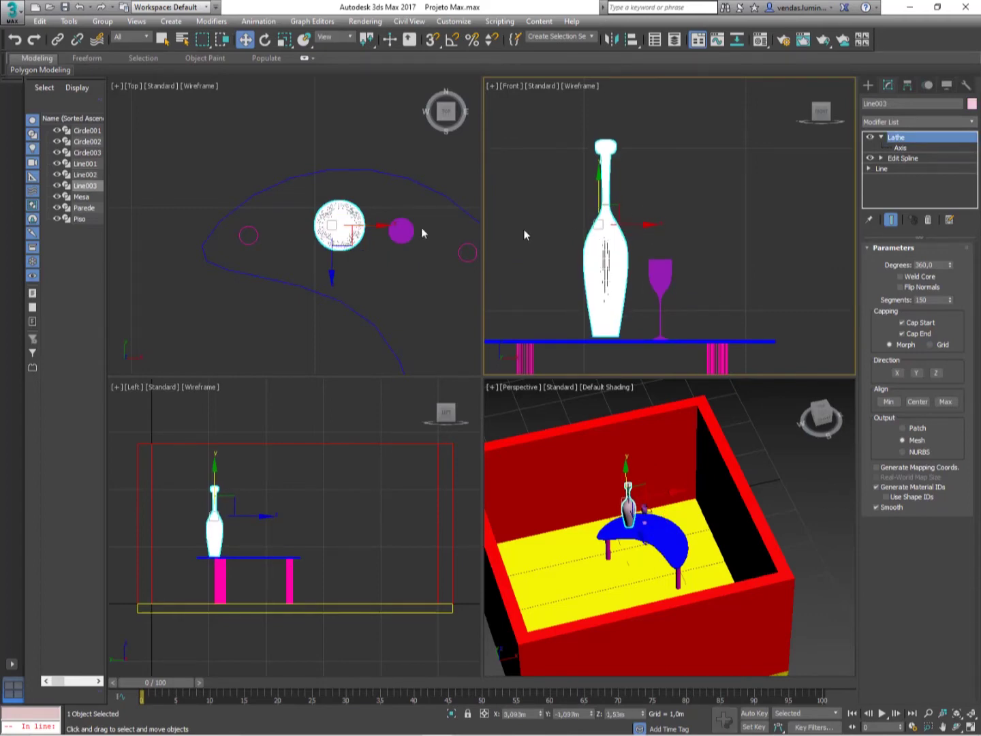
middle_drag(370, 248, 355, 244)
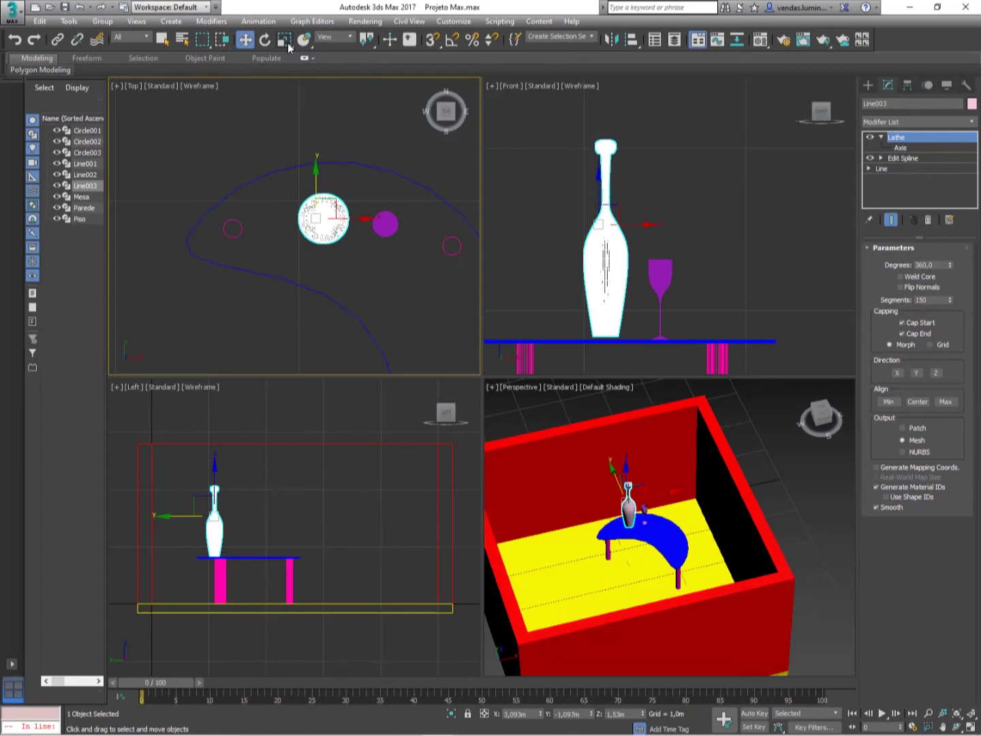
click(286, 39)
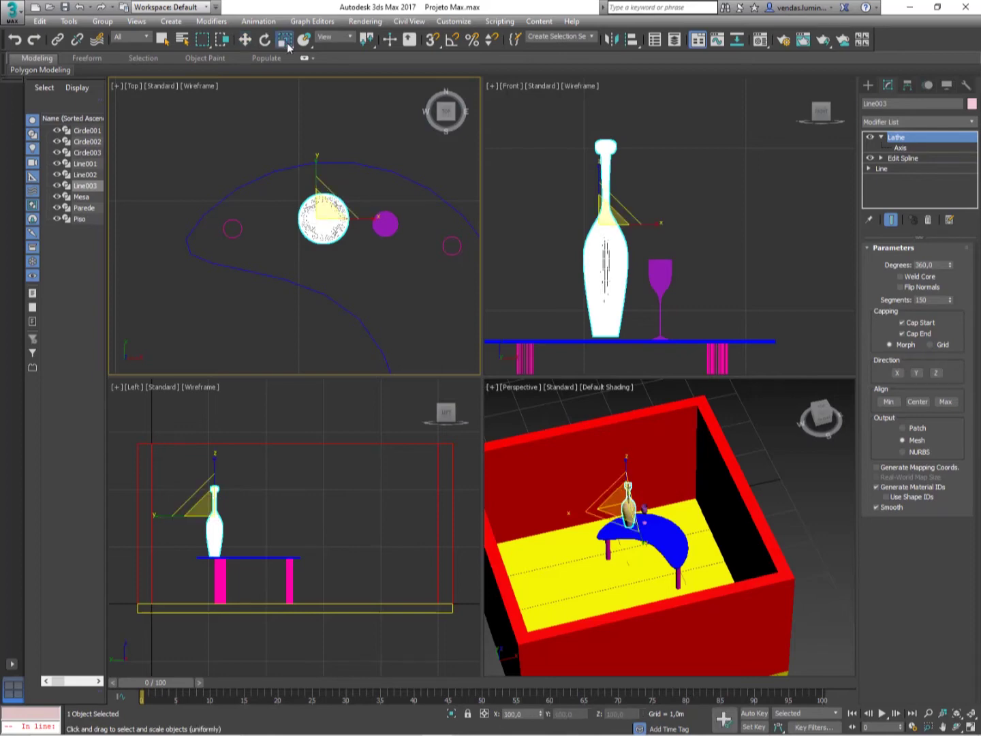
key(w)
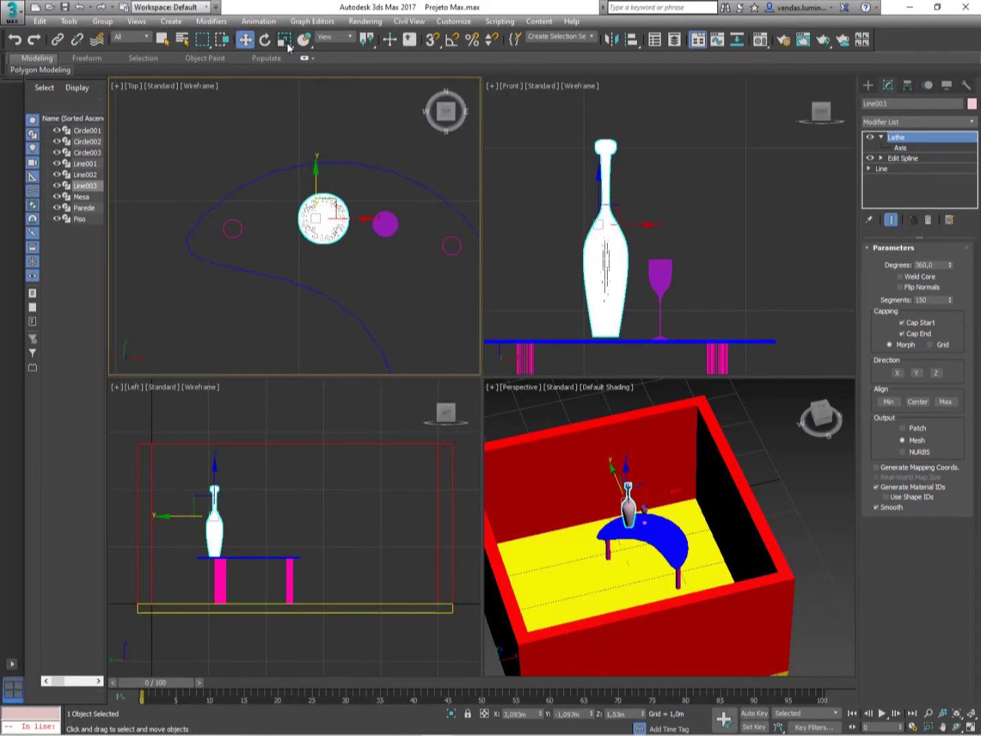
key(e)
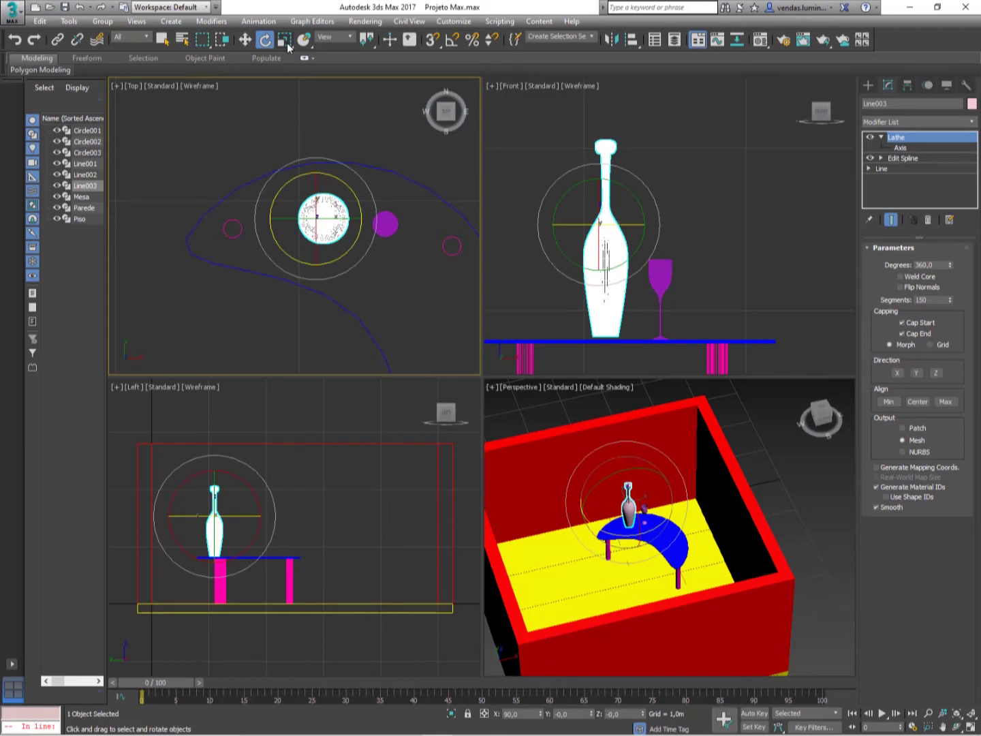
Step: Try scaling the bottle uniformly to about 59 percent, and undo the scaling
click(286, 42)
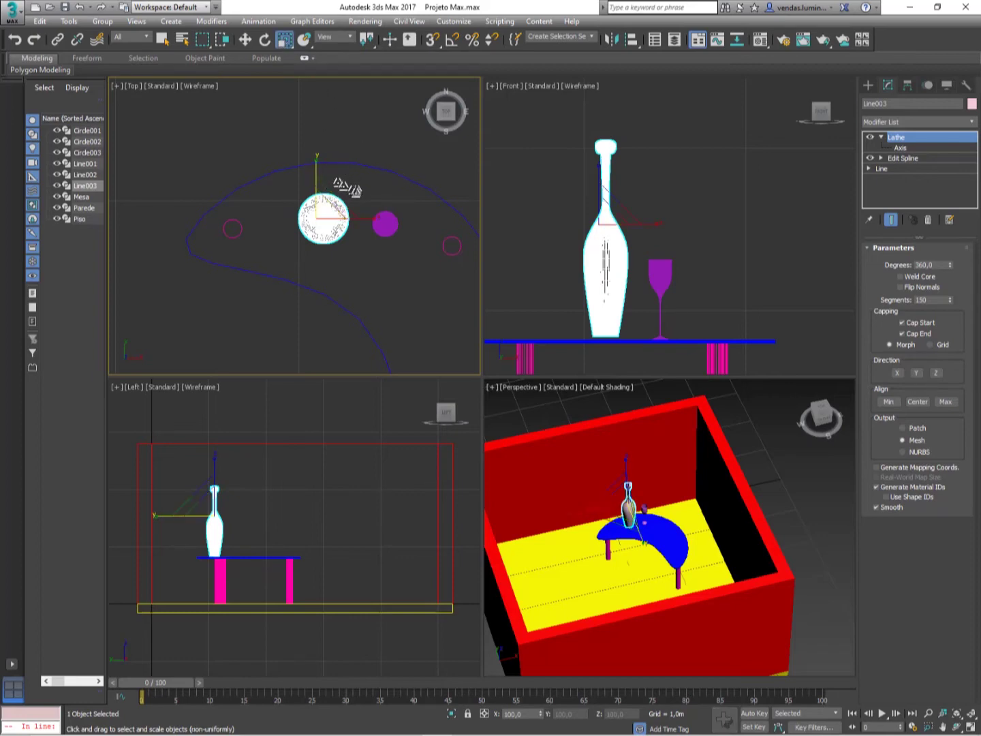
scroll(359, 188, up, 3)
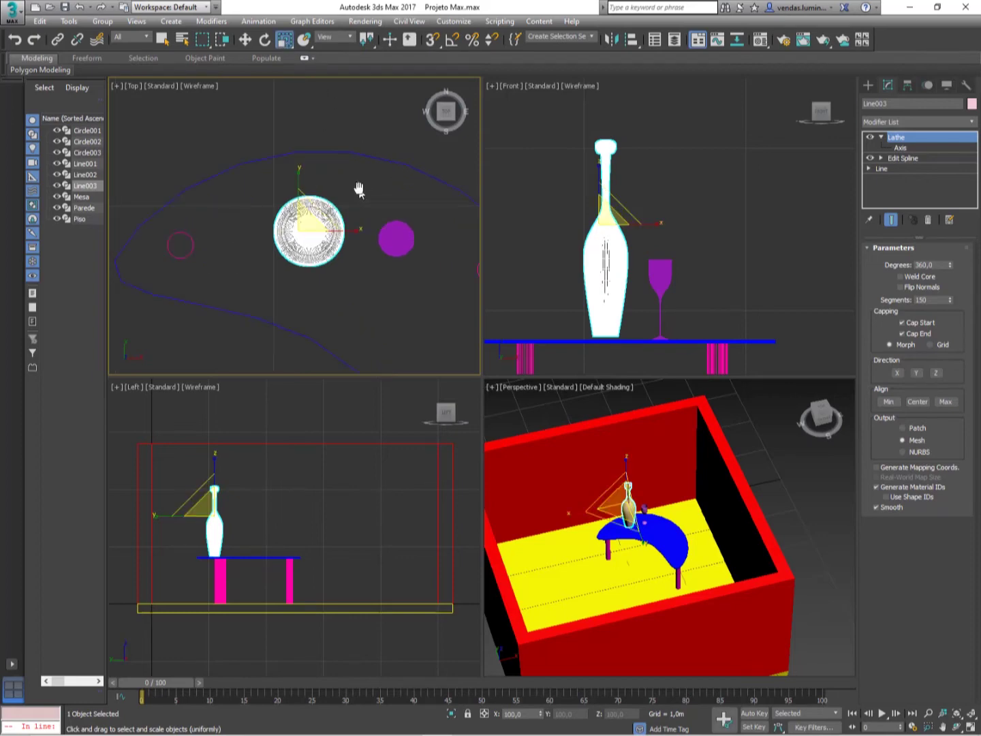
alt+middle_drag(651, 382, 638, 485)
scroll(637, 481, up, 2)
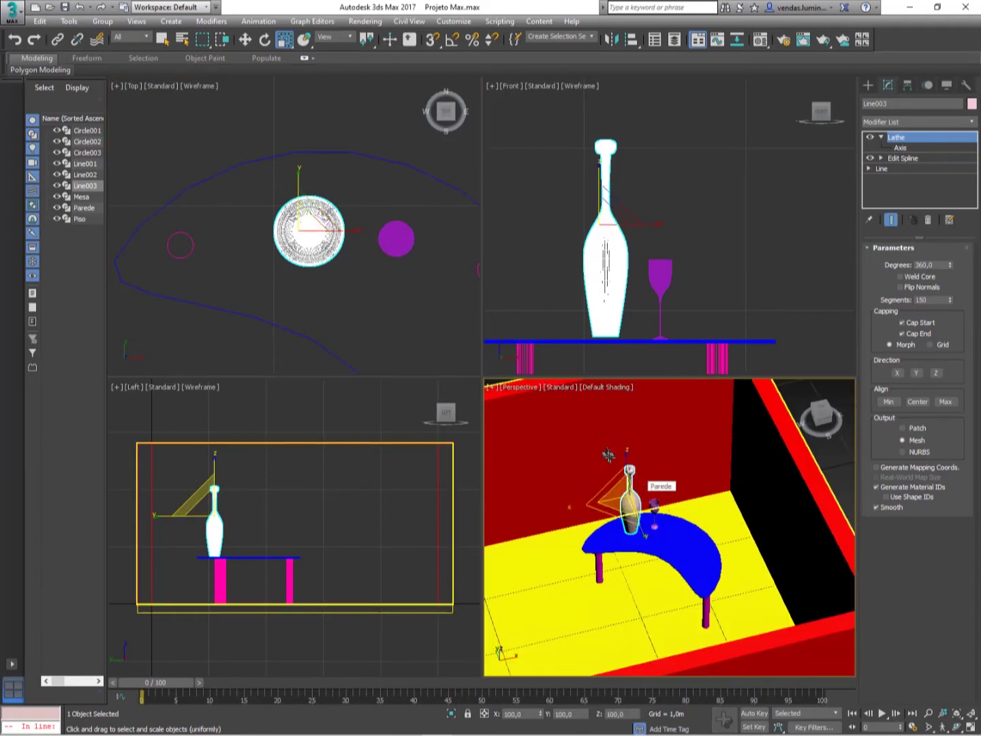
scroll(610, 457, up, 4)
middle_drag(303, 230, 285, 249)
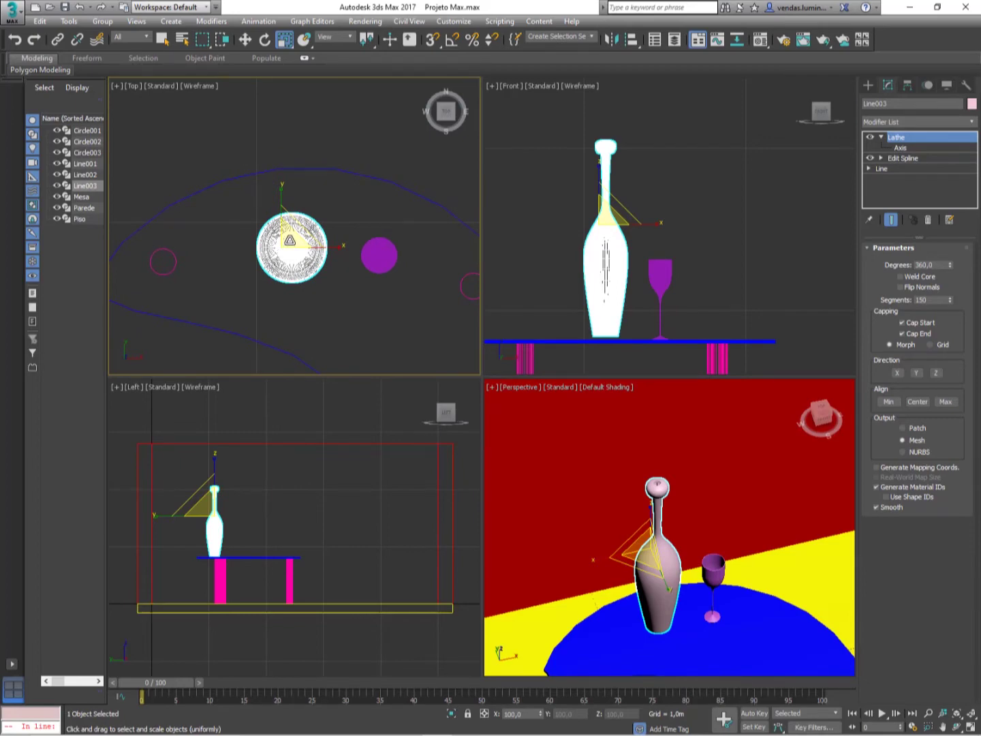
drag(289, 239, 304, 284)
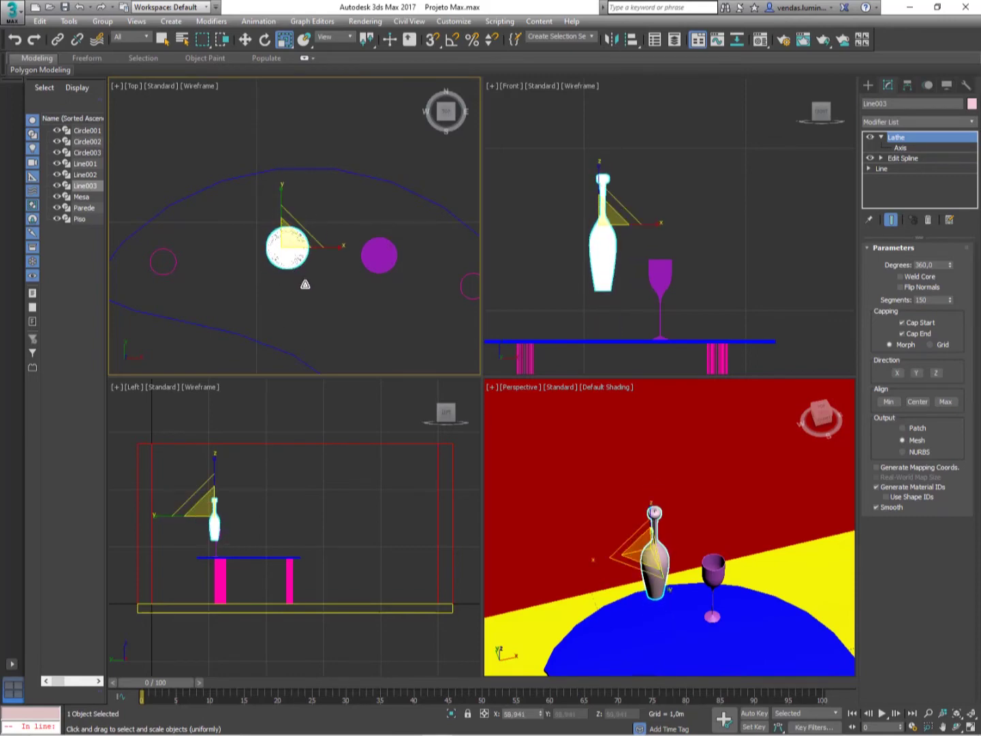
key(ctrl+z)
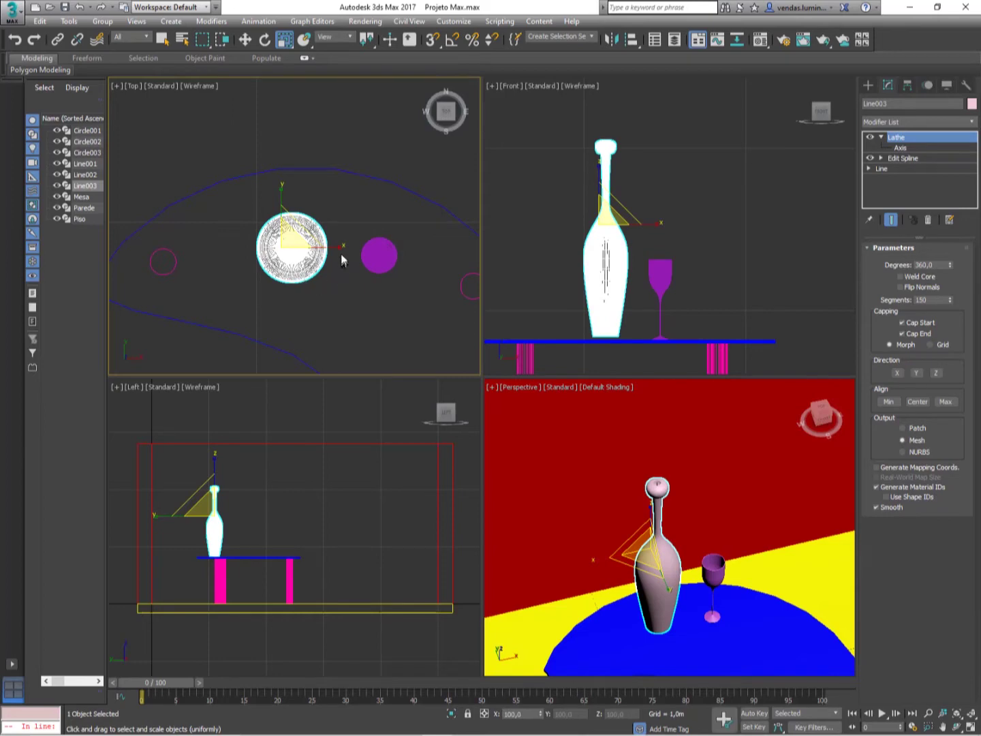
Step: Try squashing the bottle along only the X axis to about 47 percent, and undo it
key(r)
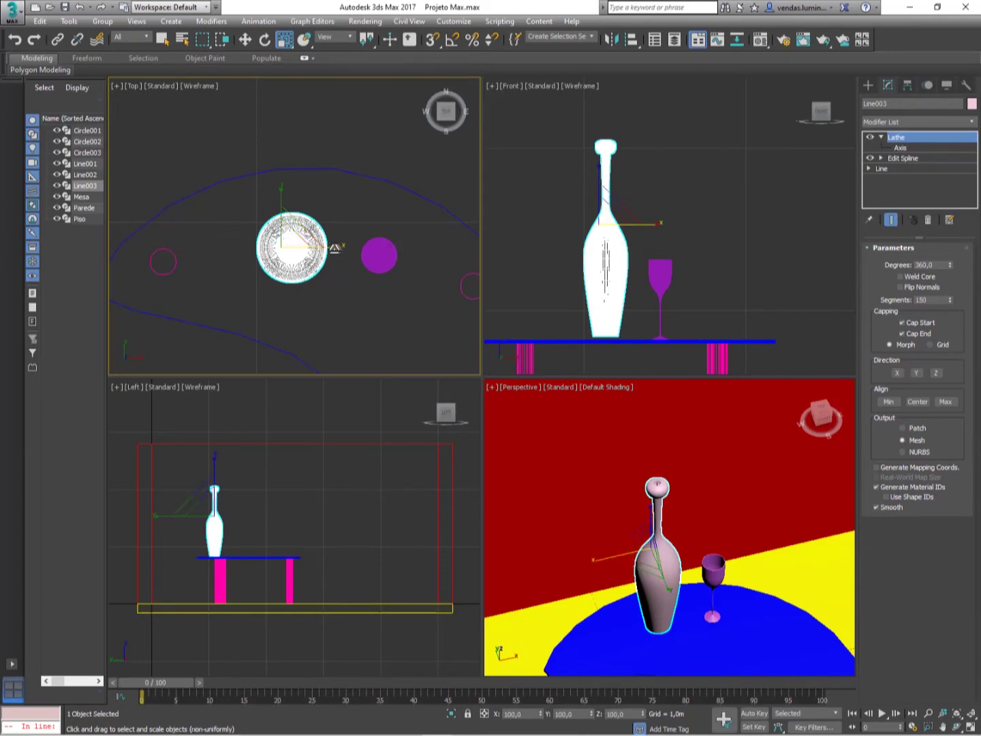
drag(334, 248, 315, 247)
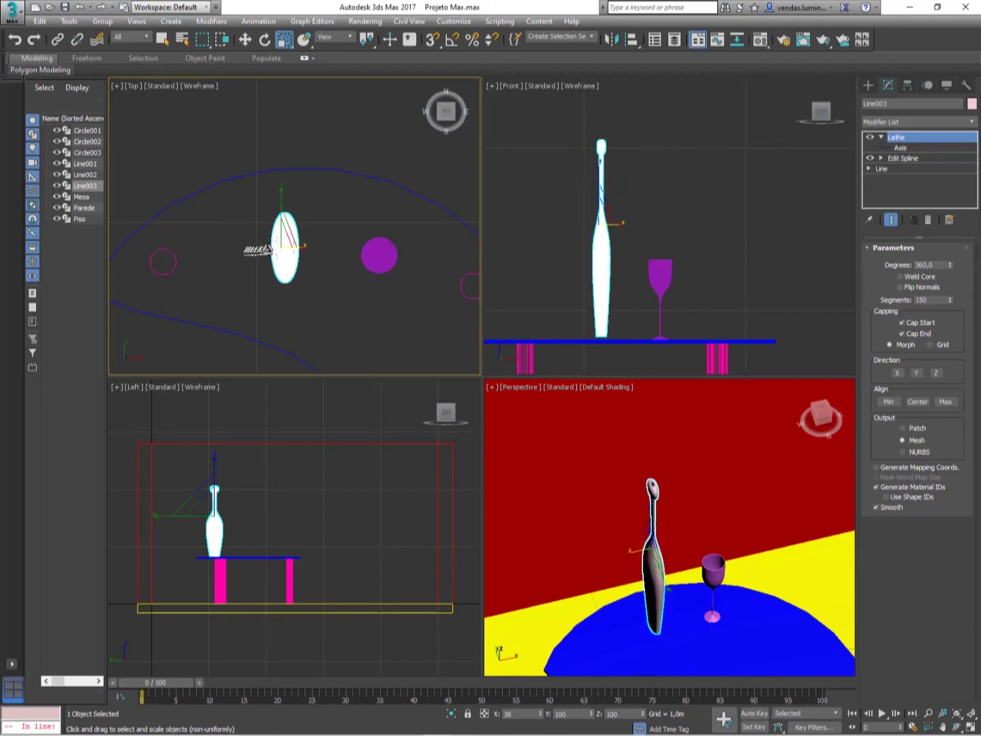
mouse_move(291, 239)
mouse_down()
mouse_move(328, 234)
mouse_move(267, 253)
mouse_move(286, 267)
mouse_move(314, 245)
mouse_move(285, 257)
mouse_up()
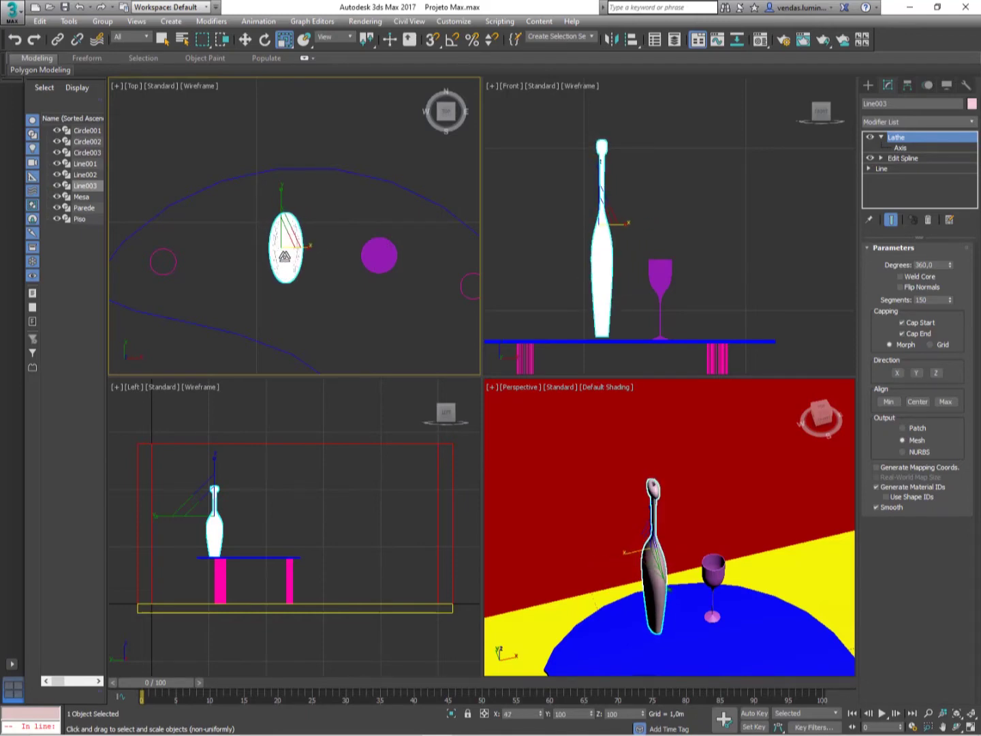
key(ctrl+z)
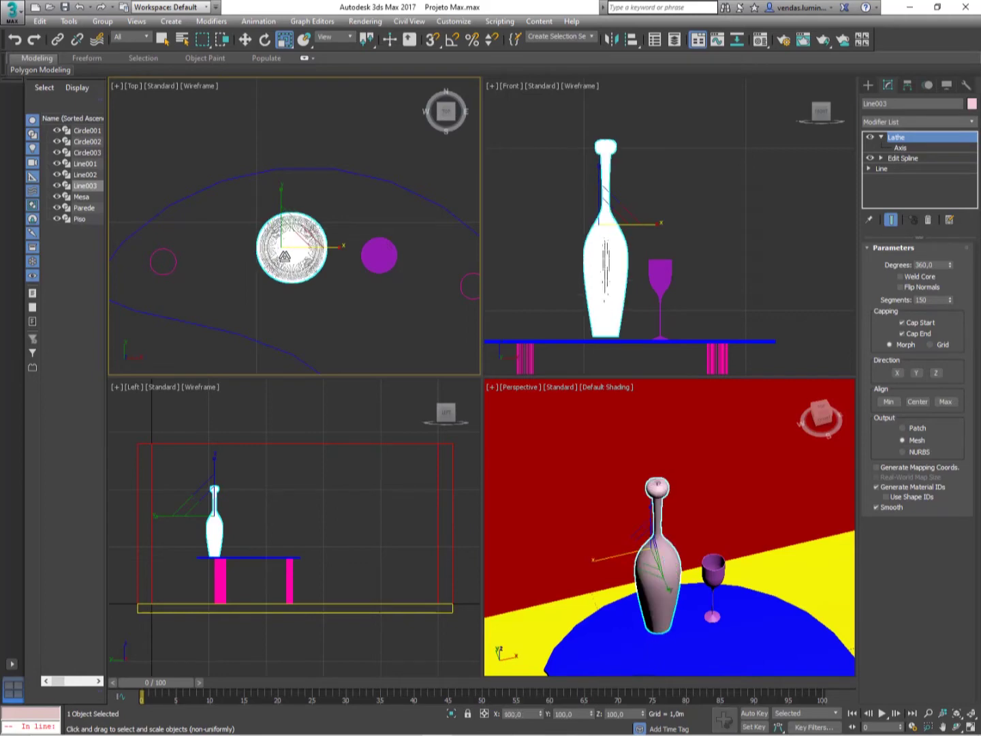
Step: Try flattening the bottle along the Top view's Y axis to about 73 percent, and undo it
key(r)
key(r)
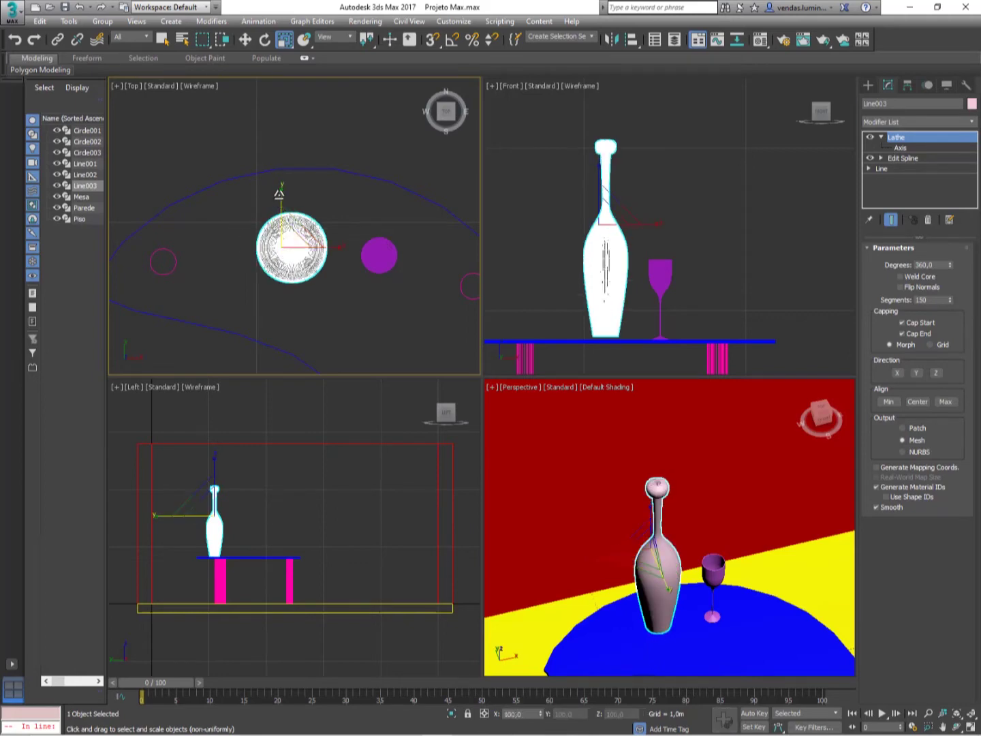
drag(281, 192, 308, 211)
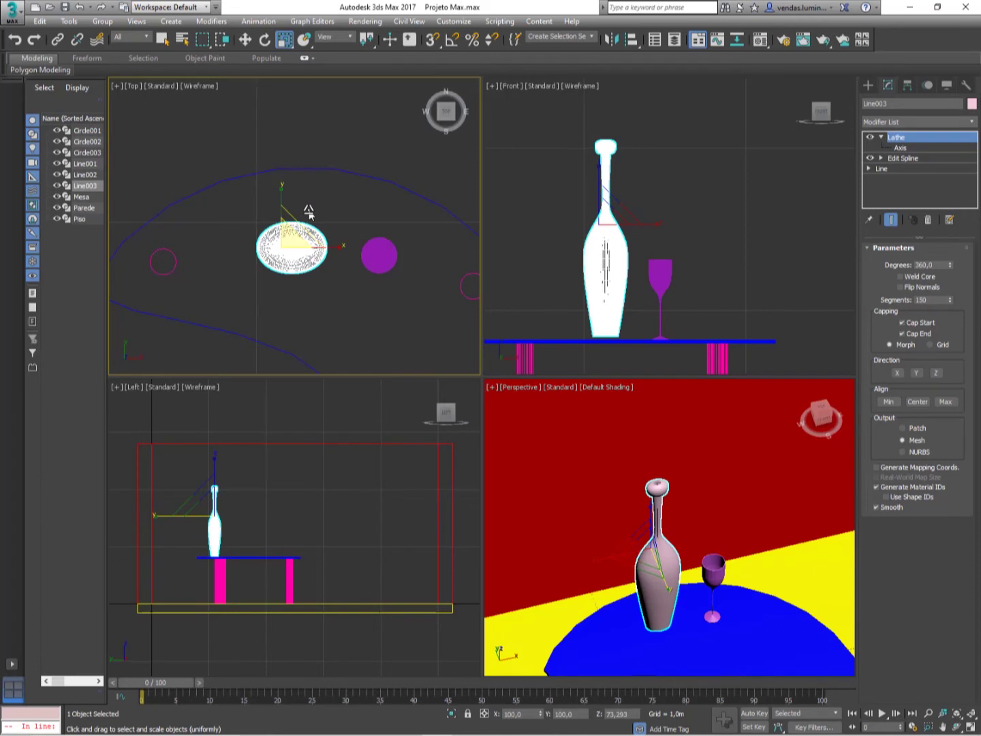
key(ctrl+z)
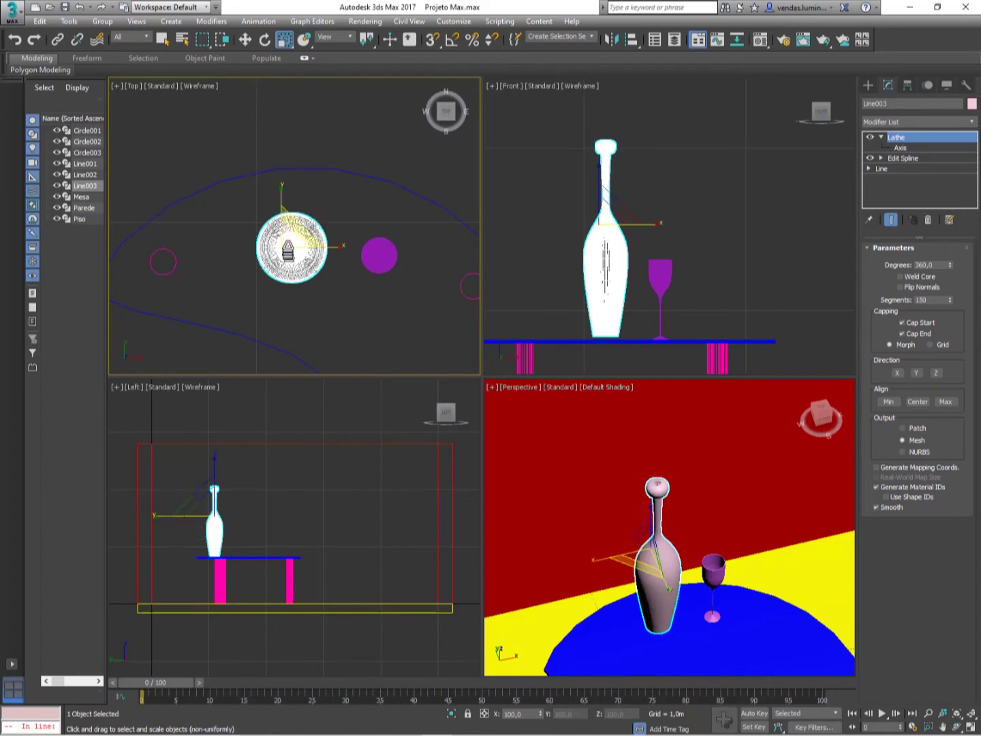
Step: Scale the bottle uniformly to about 75 percent and the stemmed glass uniformly to about 58 percent
drag(288, 252, 289, 266)
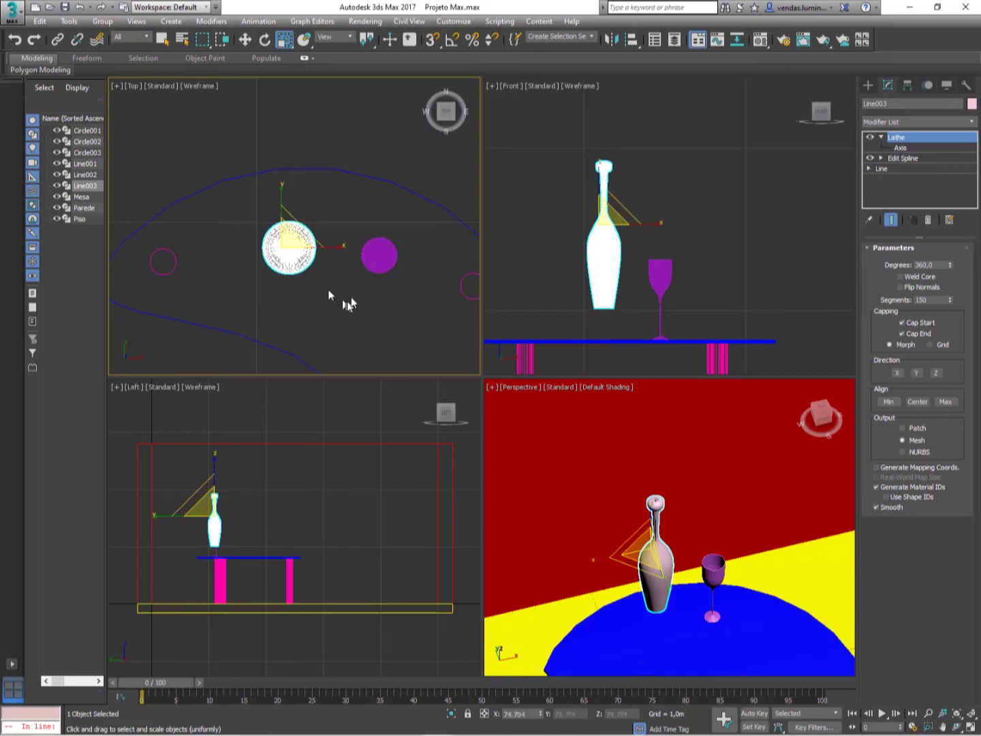
click(376, 254)
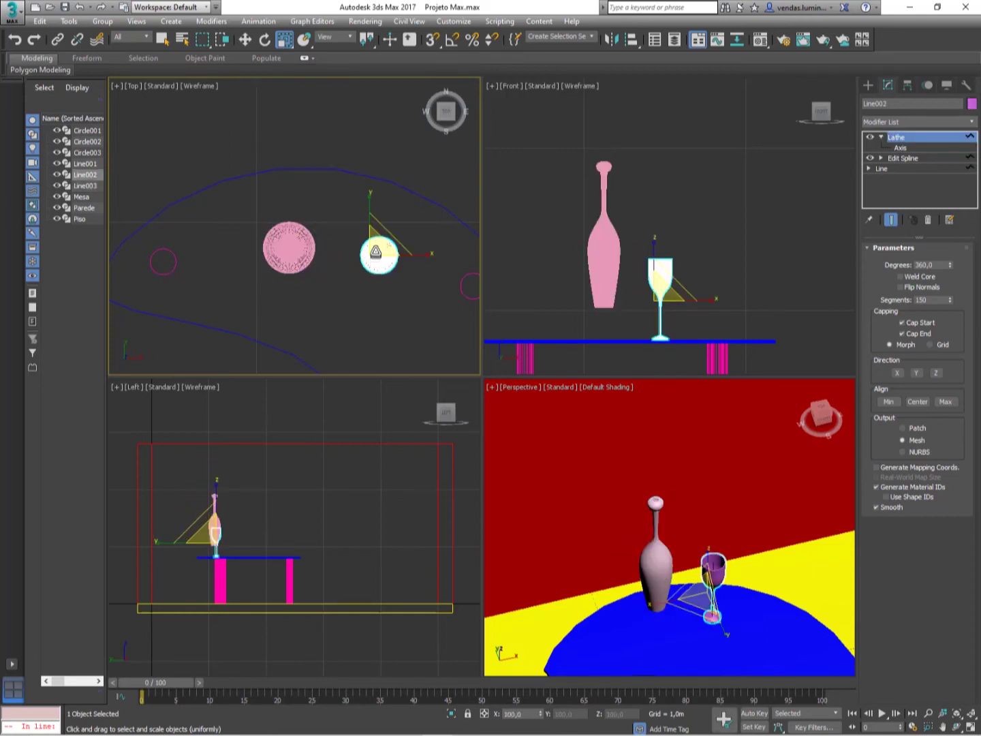
drag(376, 252, 374, 306)
mouse_move(541, 269)
middle_down()
mouse_move(548, 226)
mouse_move(540, 287)
middle_up()
scroll(581, 236, up, 1)
scroll(540, 286, down, 1)
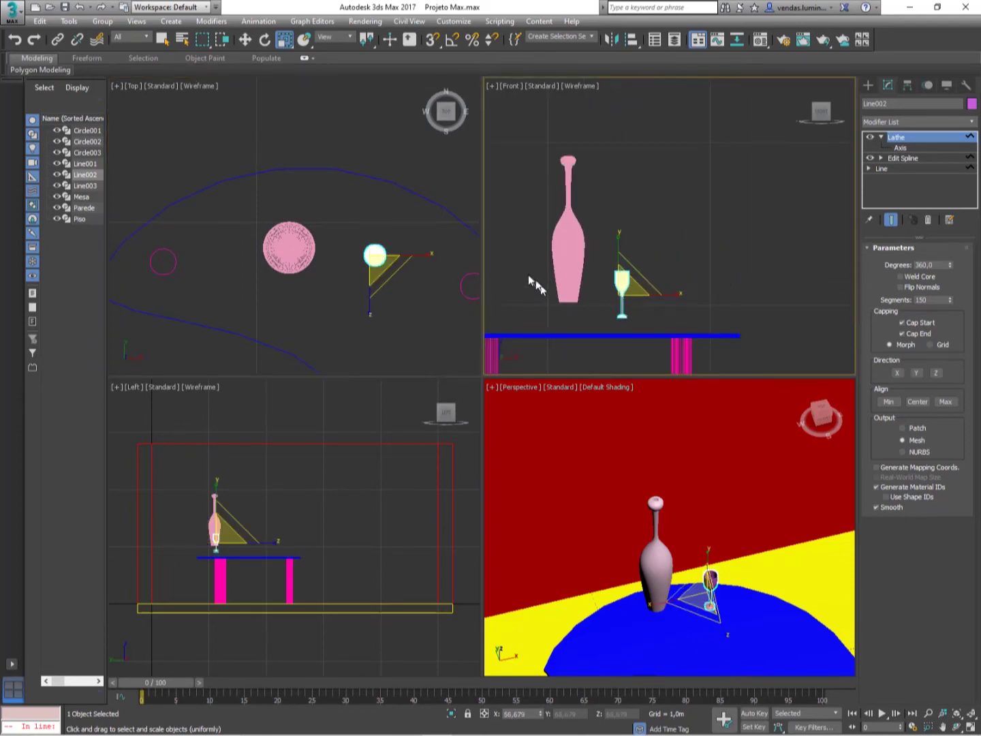
Step: Move the scaled bottle down to about Z 1.333 m so its base sits on the tabletop
click(245, 39)
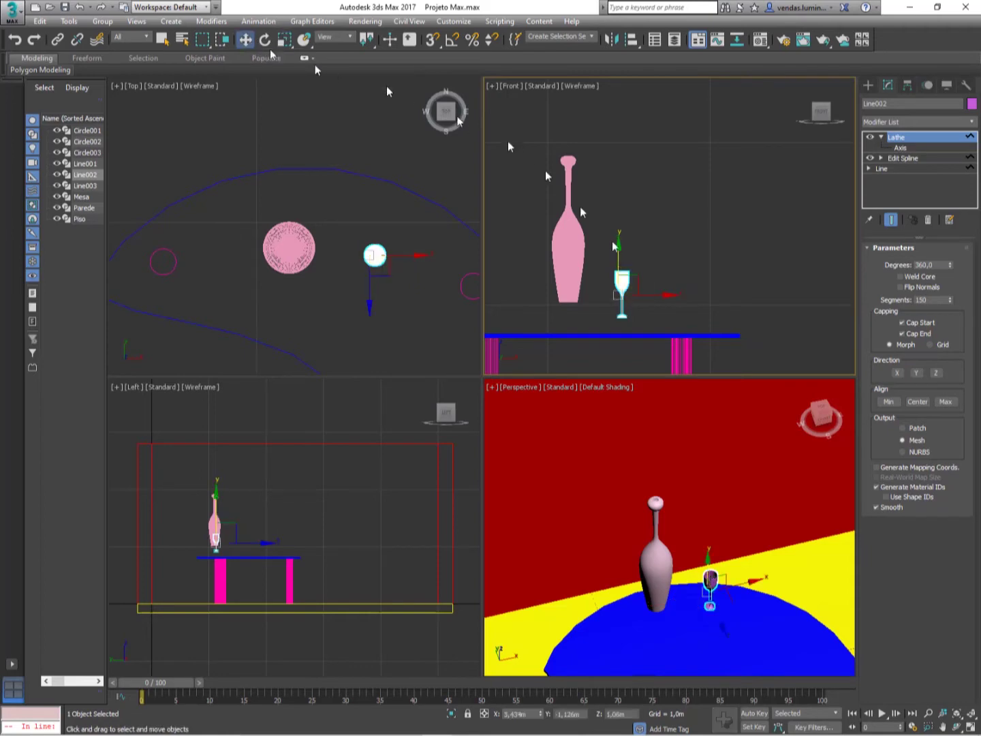
click(575, 243)
scroll(575, 237, up, 2)
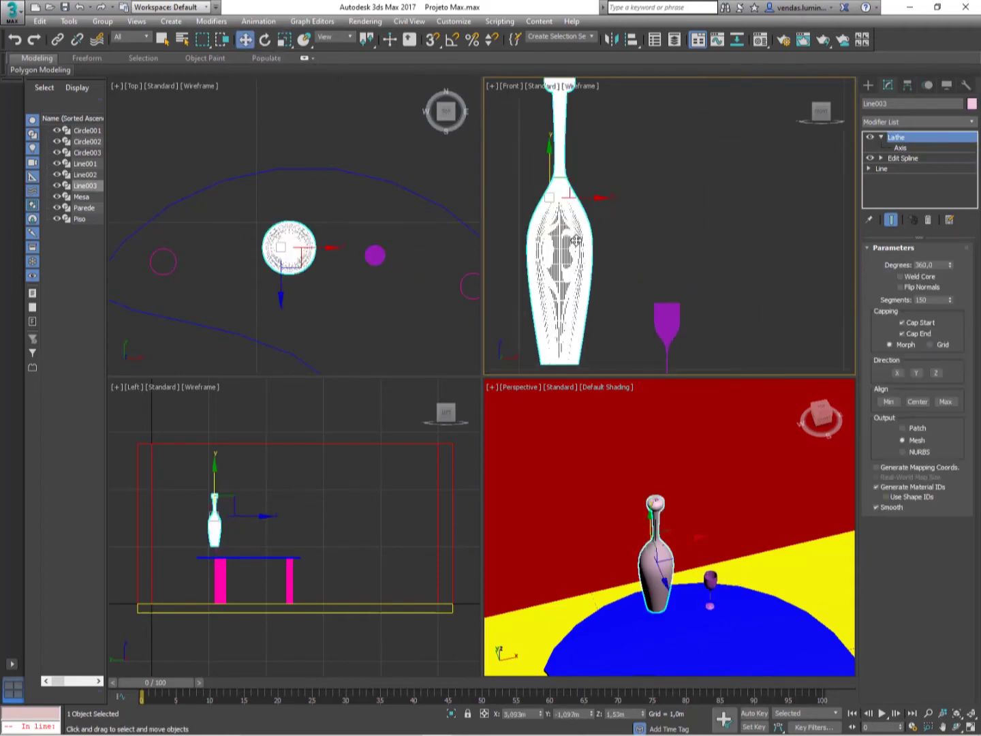
scroll(578, 240, down, 1)
middle_drag(586, 224, 604, 186)
drag(584, 155, 612, 288)
scroll(610, 297, up, 5)
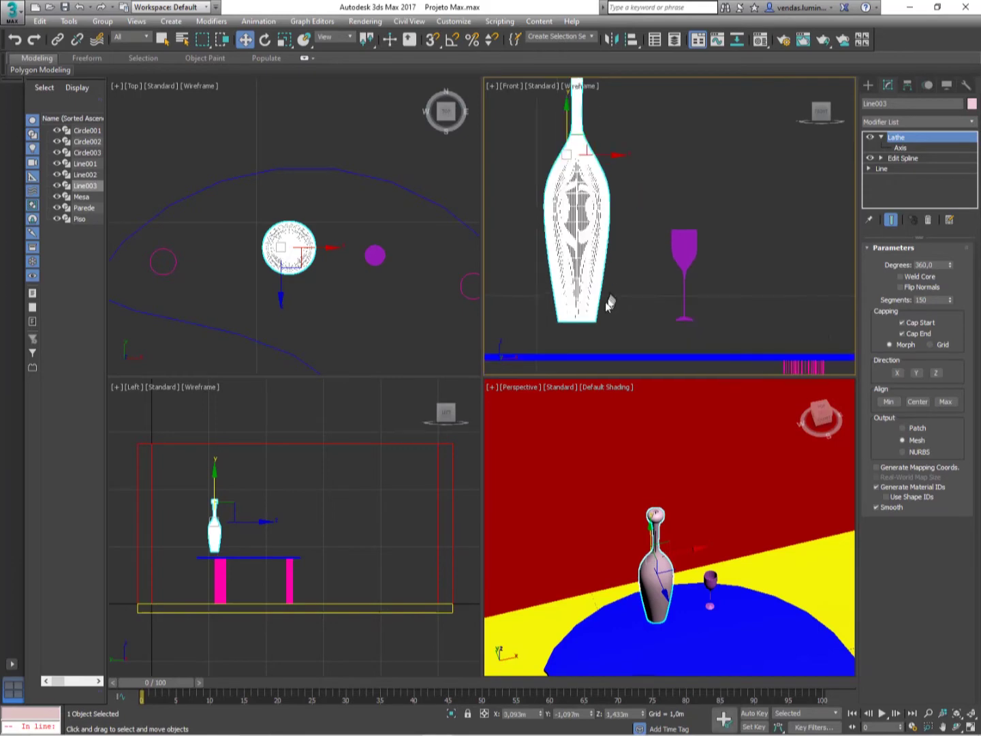
middle_drag(603, 307, 650, 212)
drag(603, 237, 610, 297)
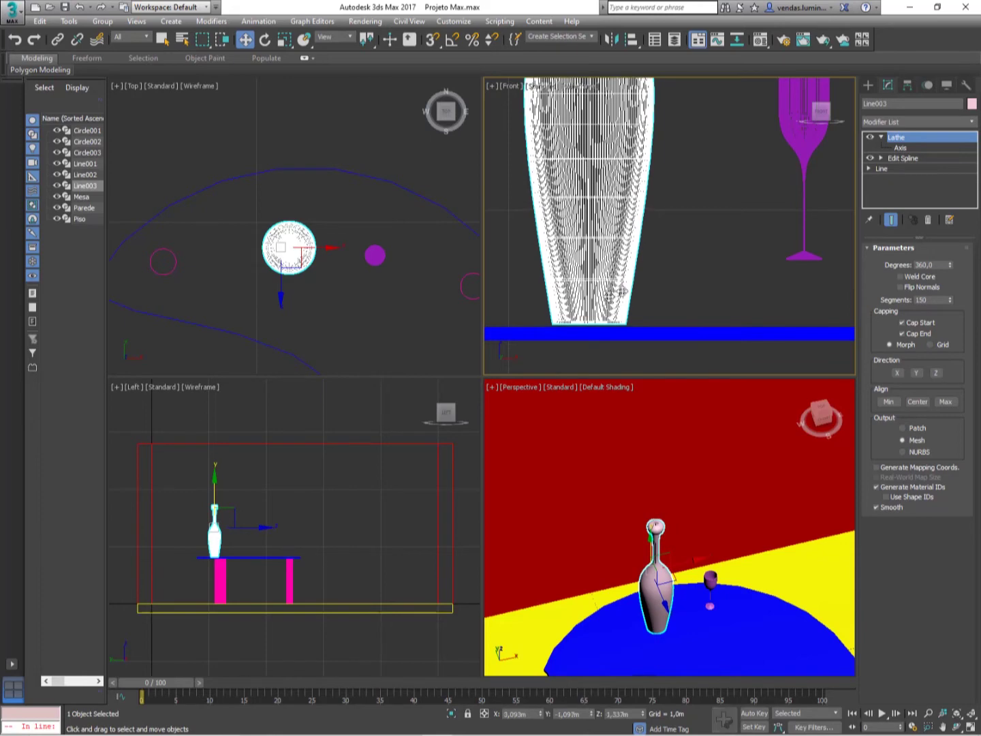
Step: Move the stemmed glass down to about Z 0.956 m so its foot rests on the tabletop
middle_drag(707, 238, 549, 297)
click(651, 262)
click(643, 216)
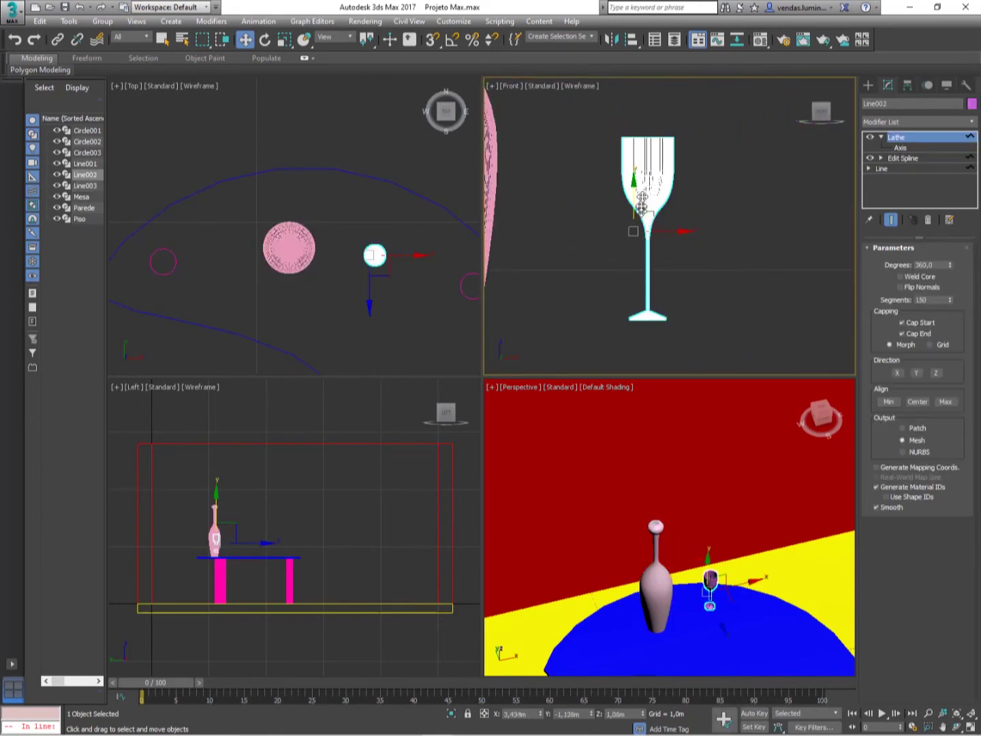
middle_drag(628, 185, 616, 125)
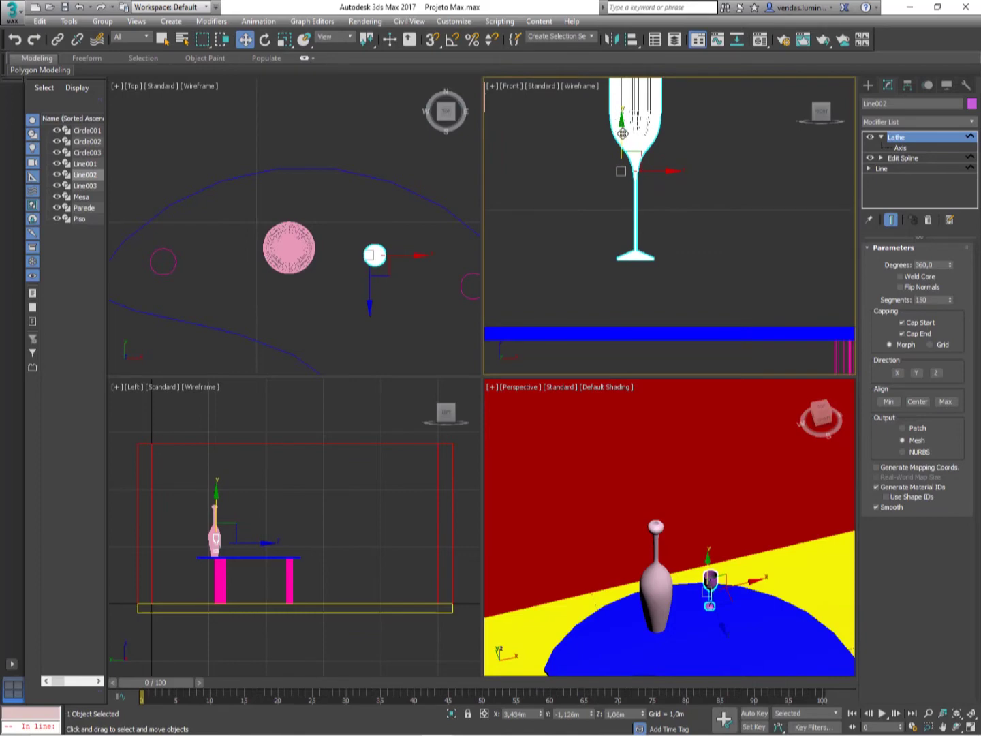
drag(622, 134, 628, 252)
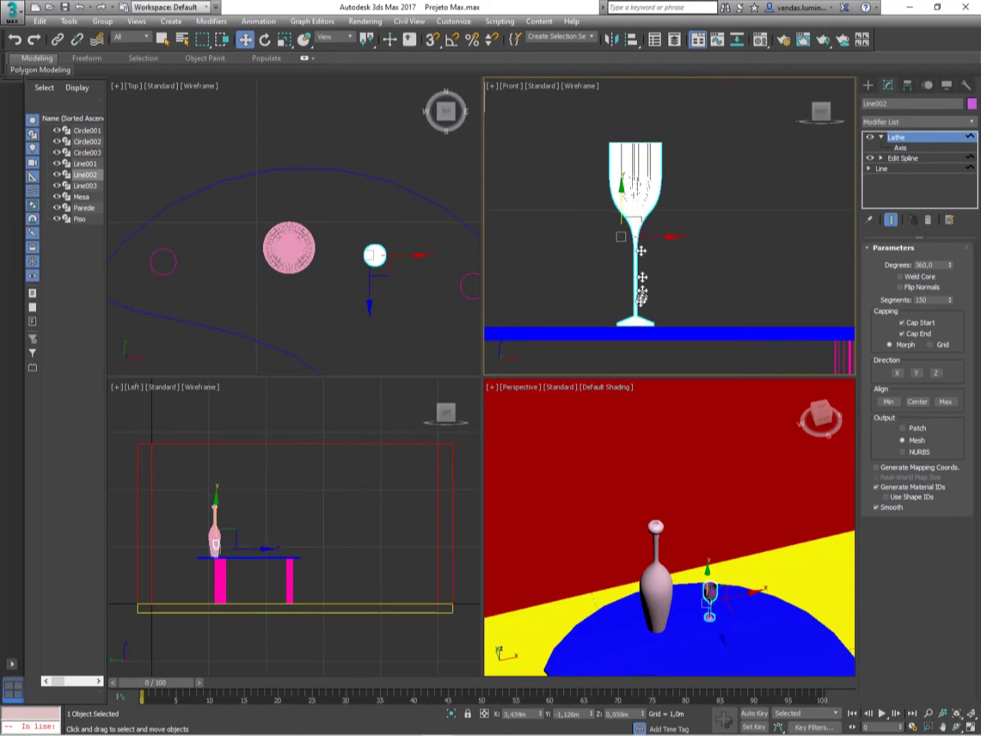
scroll(639, 320, up, 2)
scroll(639, 320, up, 5)
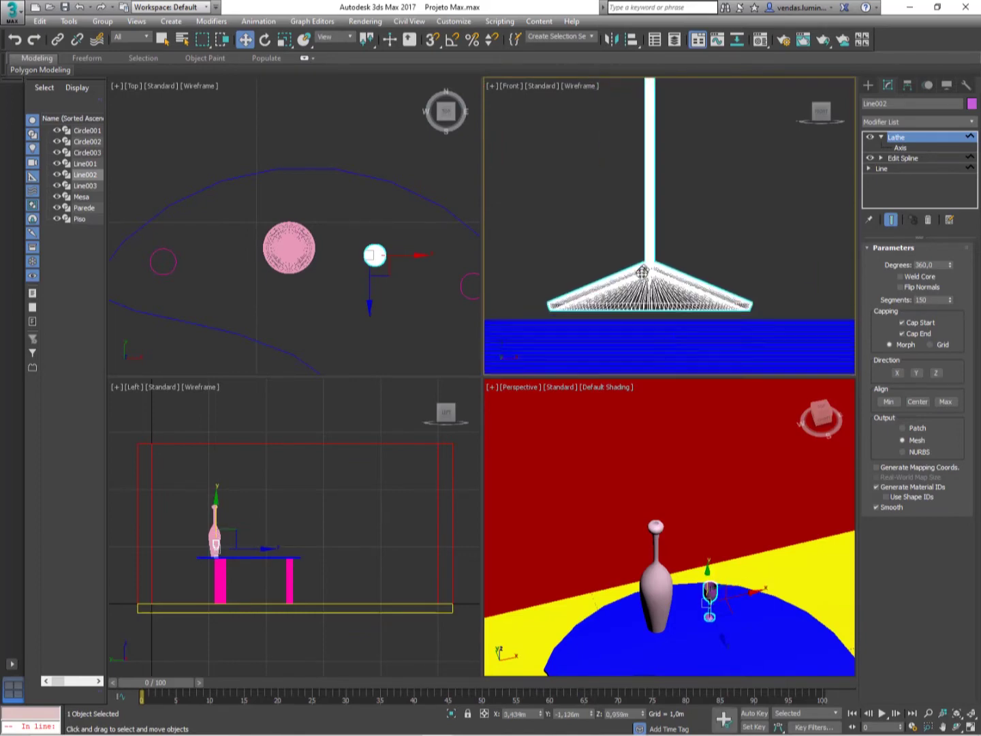
drag(650, 283, 651, 285)
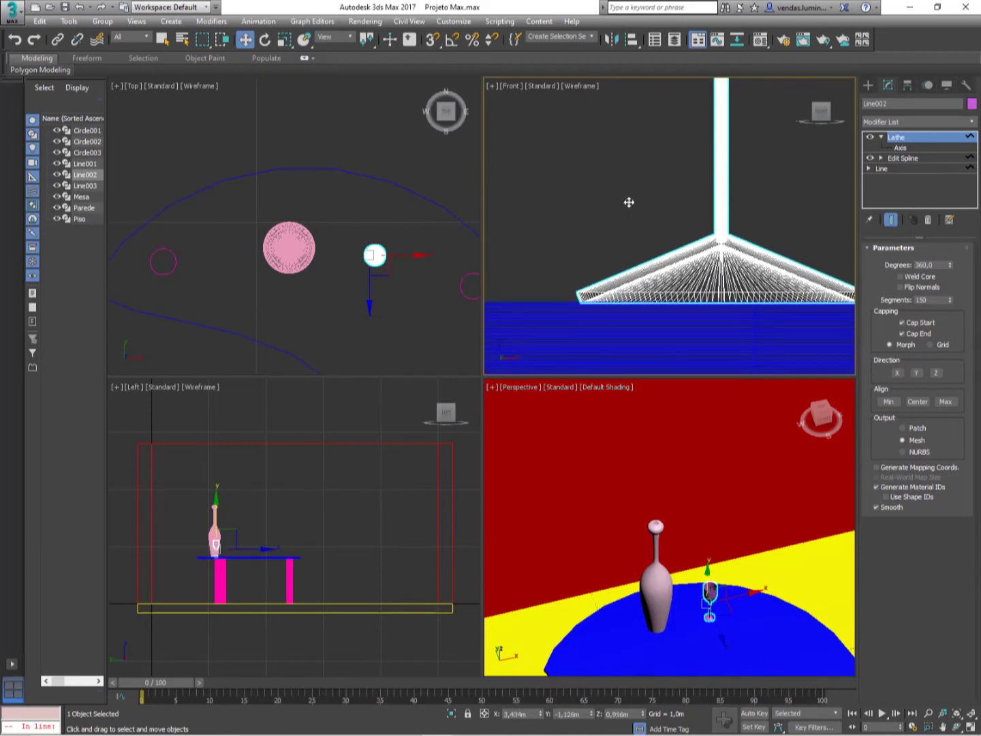
Step: Move the stemmed glass along X to about 3.341 m, closer to the bottle, and deselect it
scroll(630, 200, down, 4)
scroll(631, 200, down, 5)
middle_drag(361, 287, 419, 283)
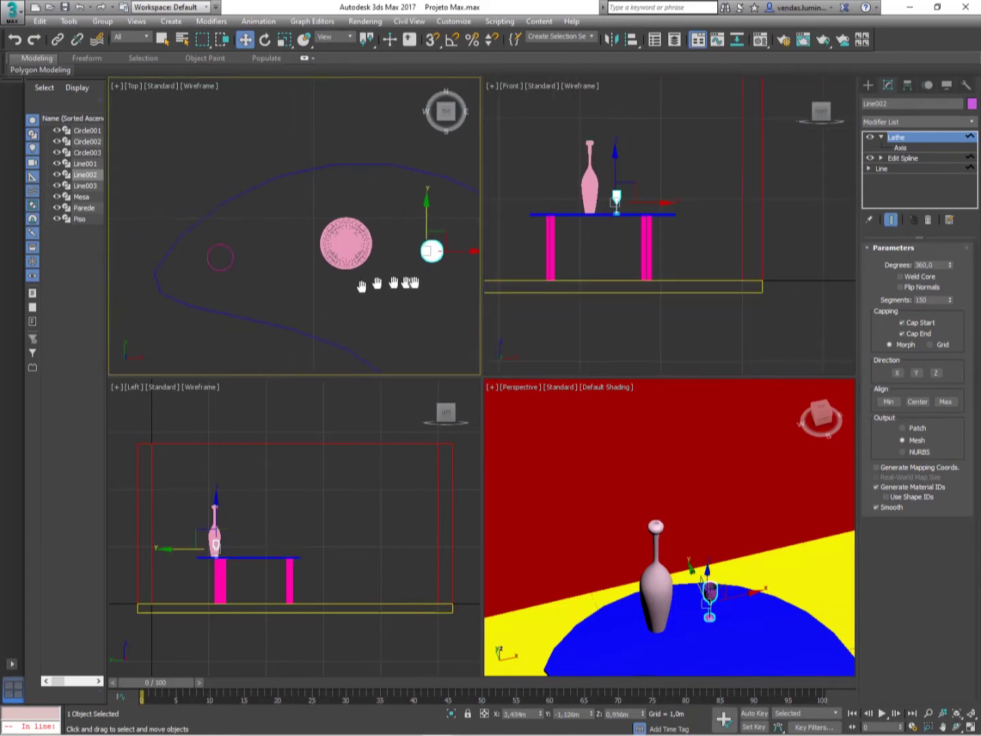
drag(451, 253, 436, 256)
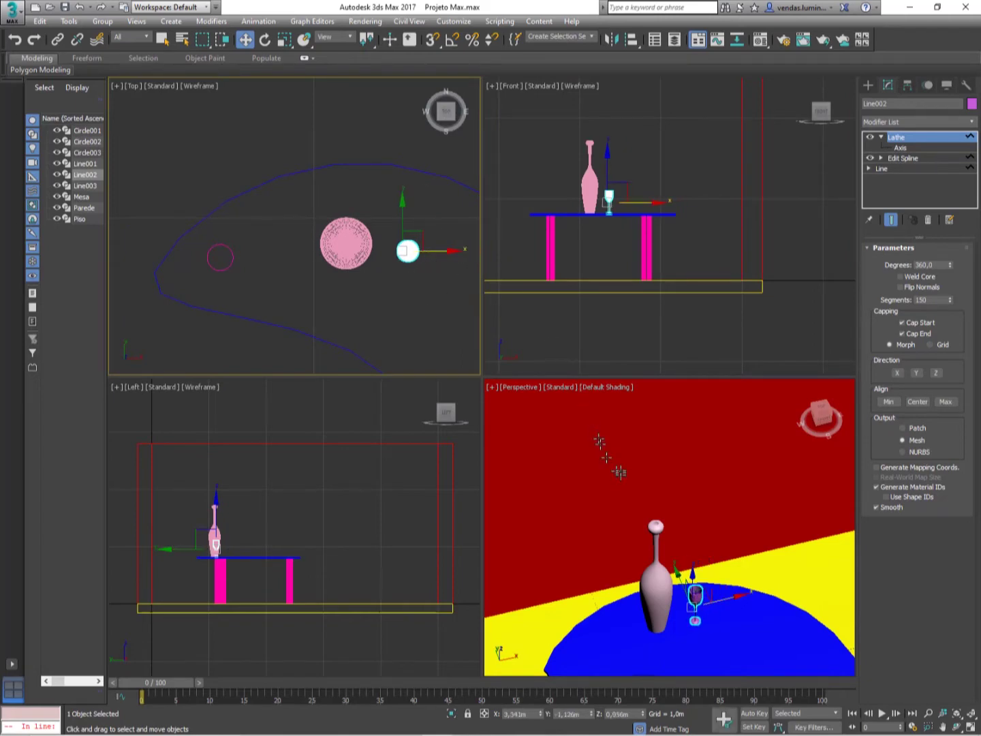
click(667, 328)
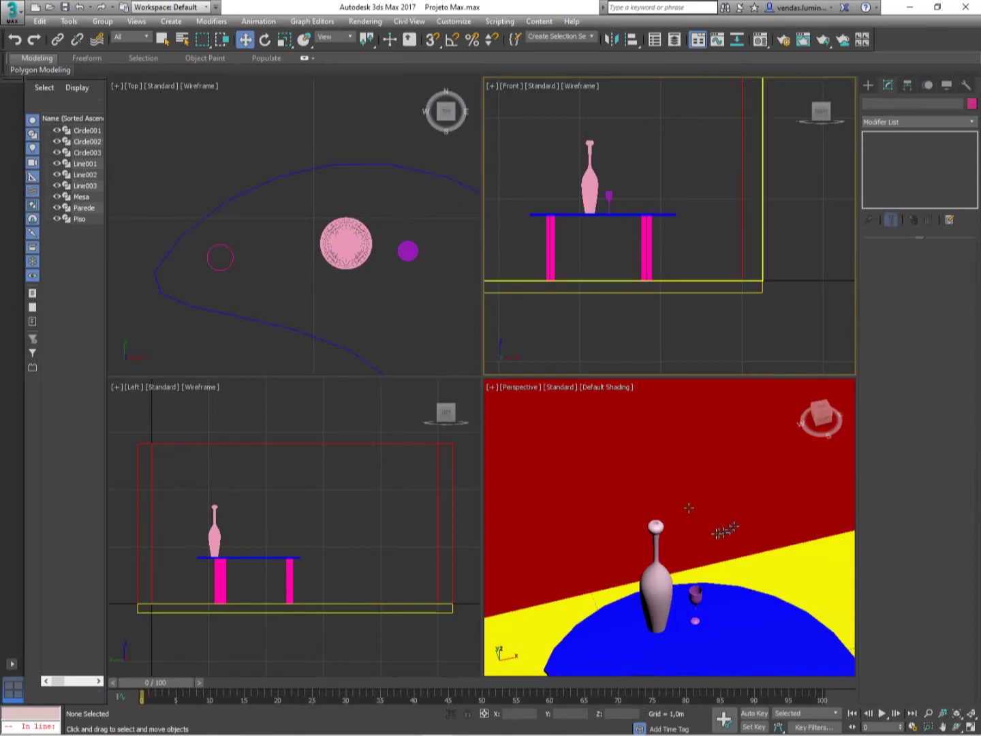
Step: Rename the bottle object as Garafa
click(391, 262)
scroll(399, 251, down, 5)
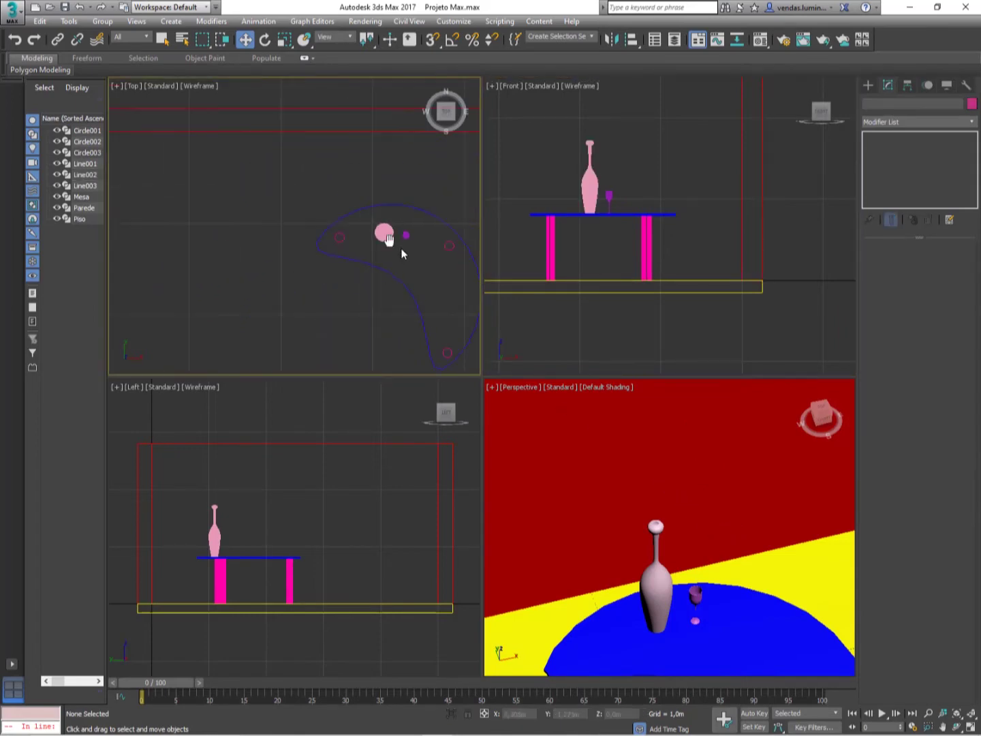
scroll(411, 245, up, 3)
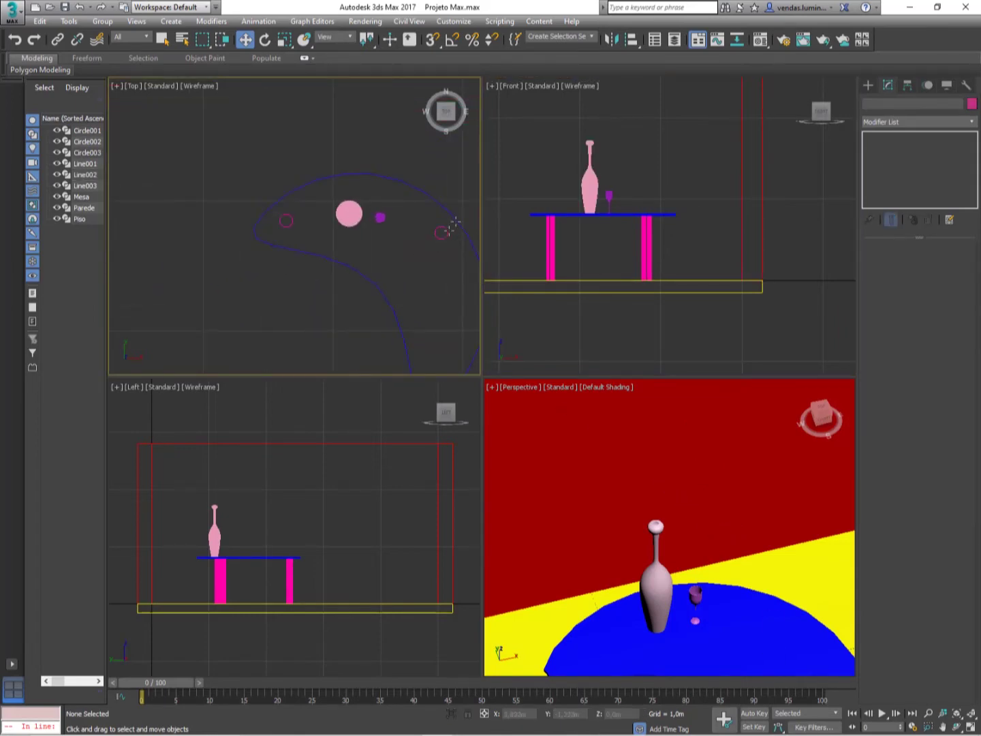
click(349, 214)
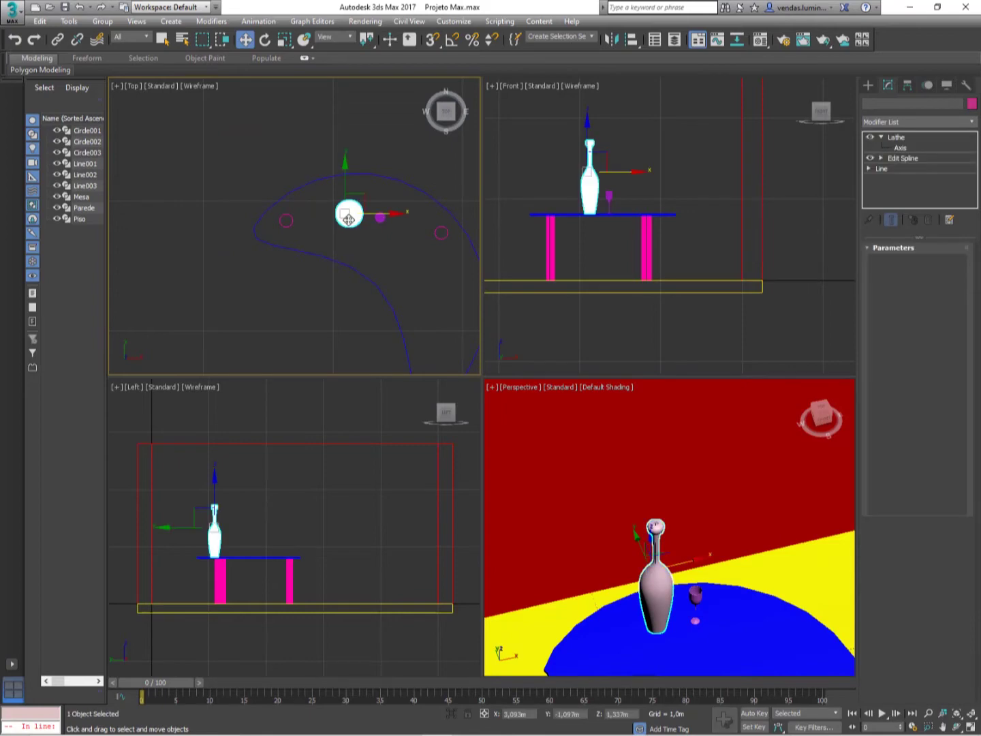
click(889, 104)
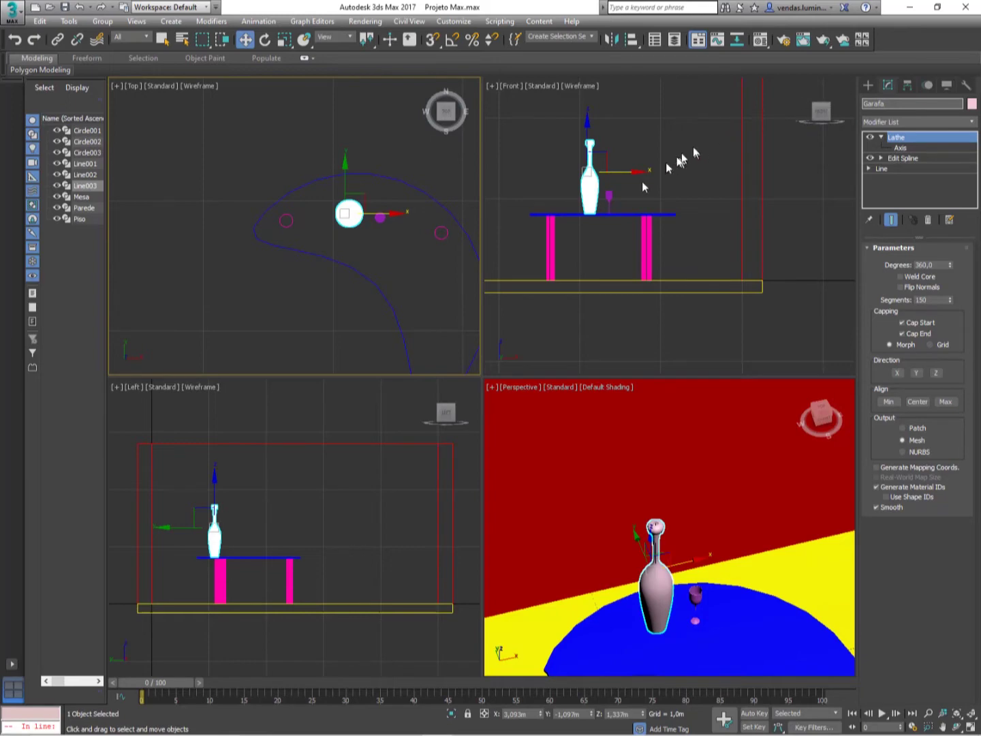
Step: Rename the stemmed glass object as Taça and deselect it
click(610, 196)
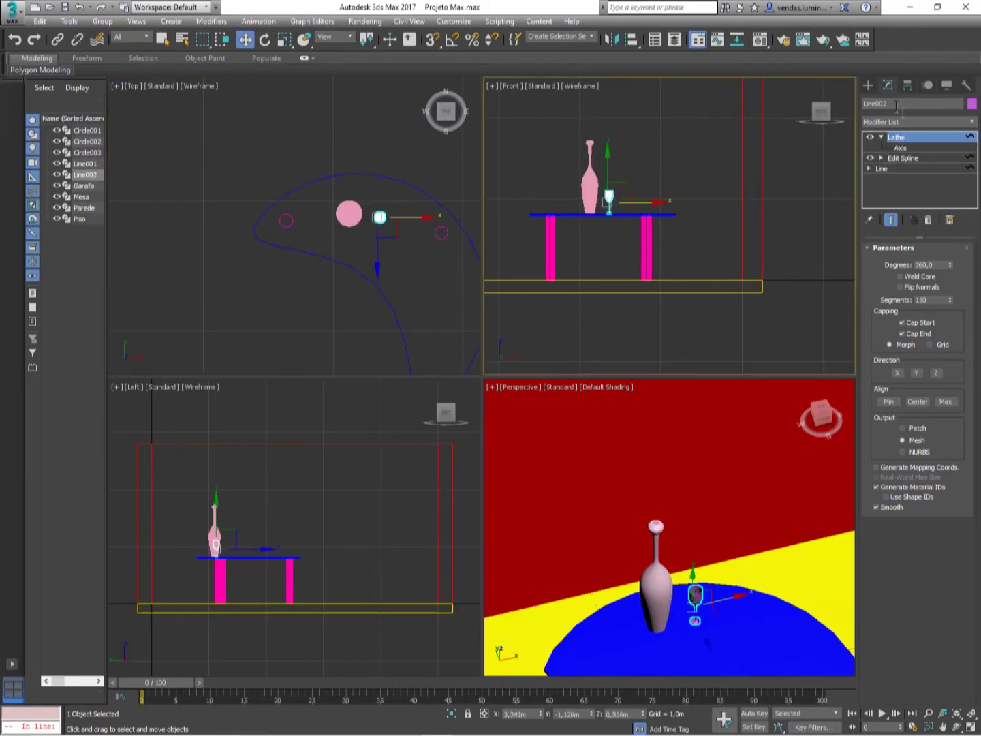
drag(898, 104, 797, 94)
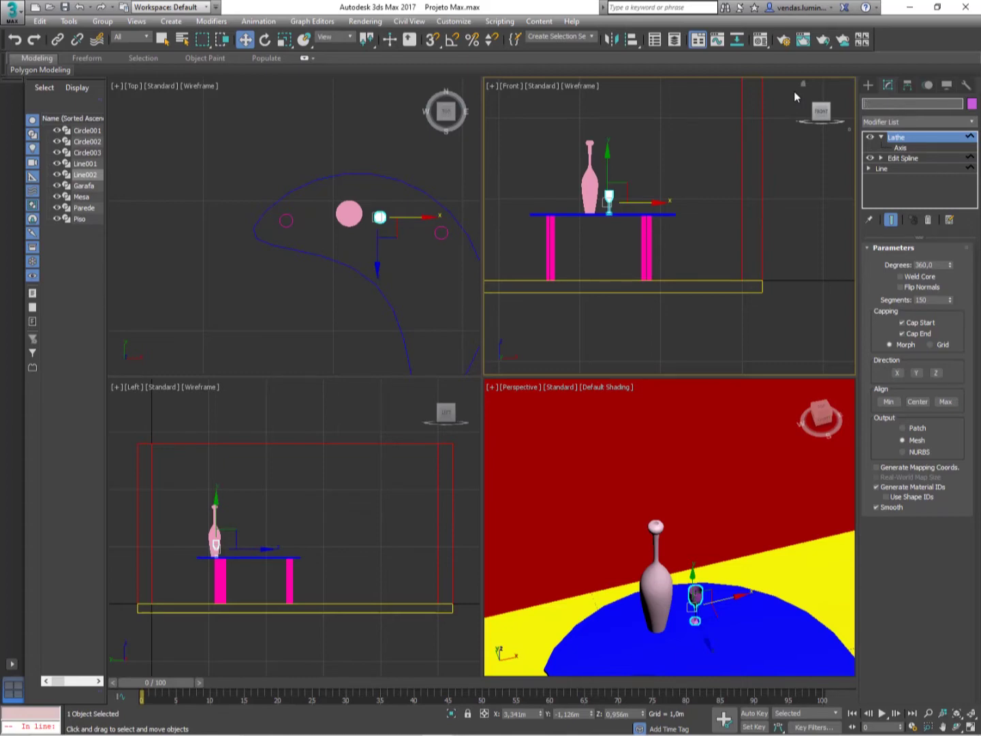
text(Taça)
click(553, 162)
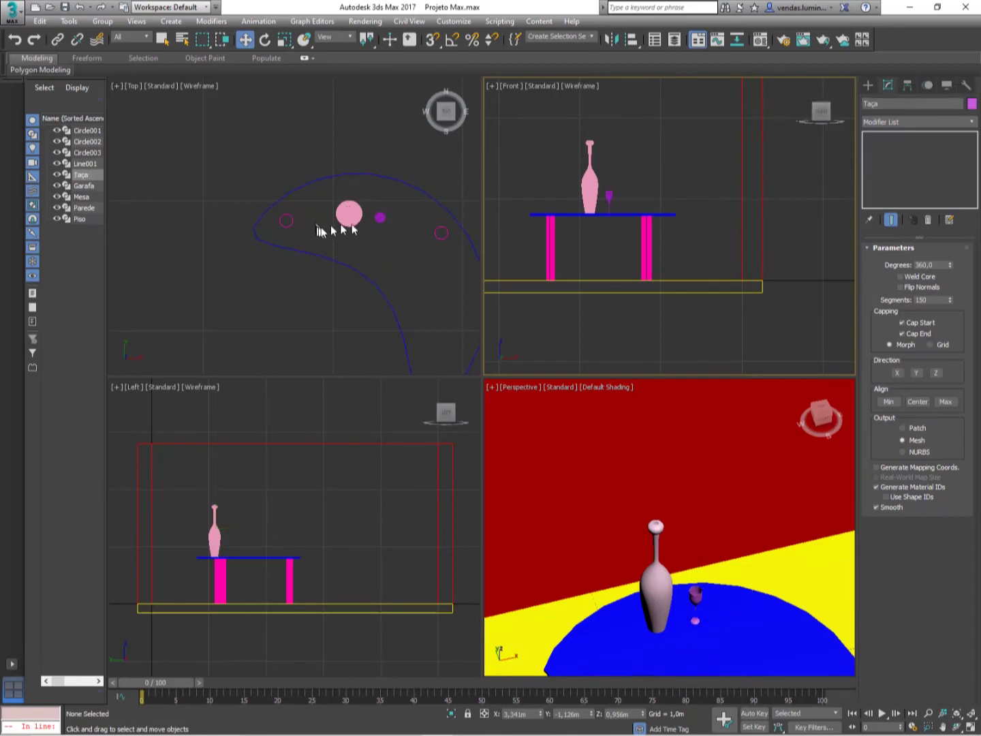
Step: Clone the glass along X as one independent copy on the bottle's opposite side, at about X 2.859 m
scroll(366, 224, up, 5)
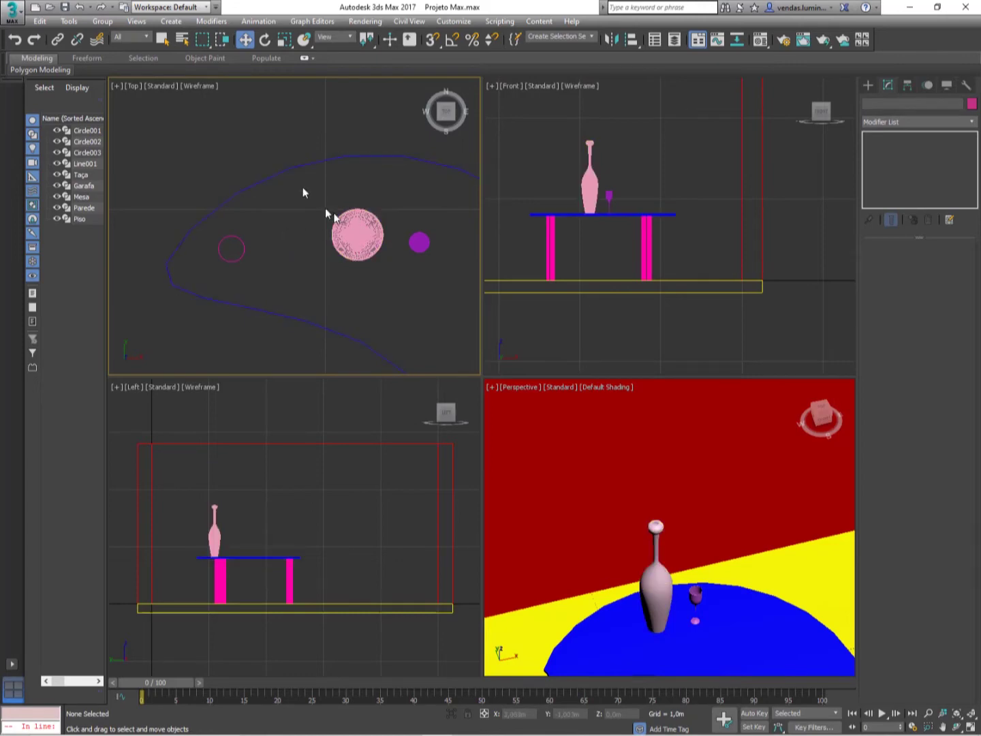
click(247, 45)
click(416, 242)
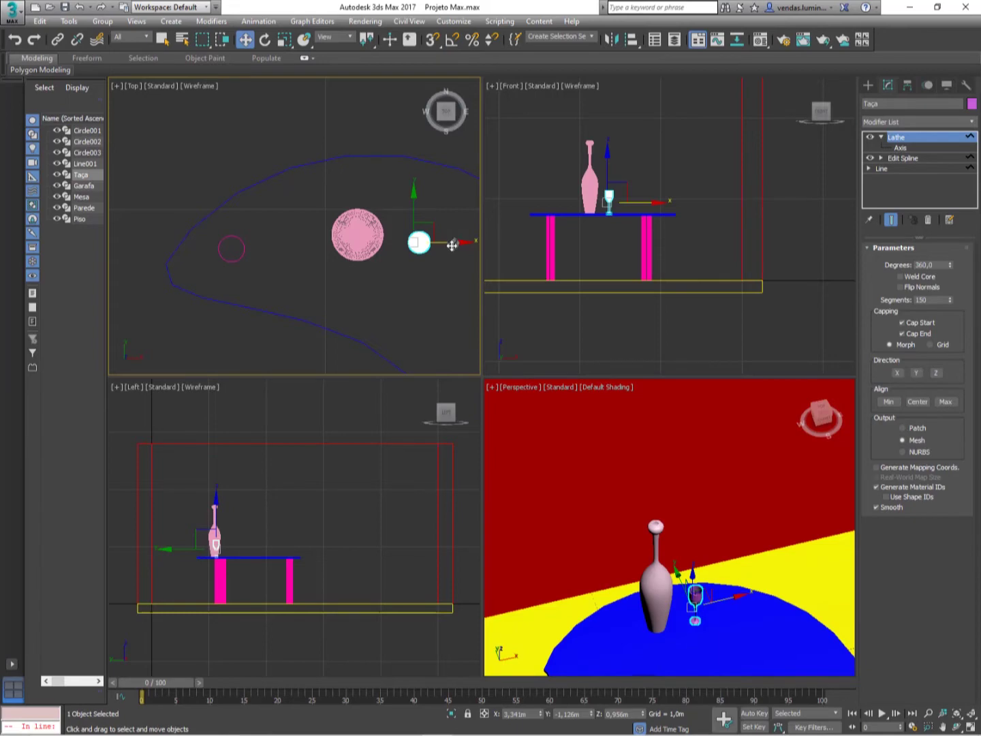
shift+drag(445, 246, 328, 233)
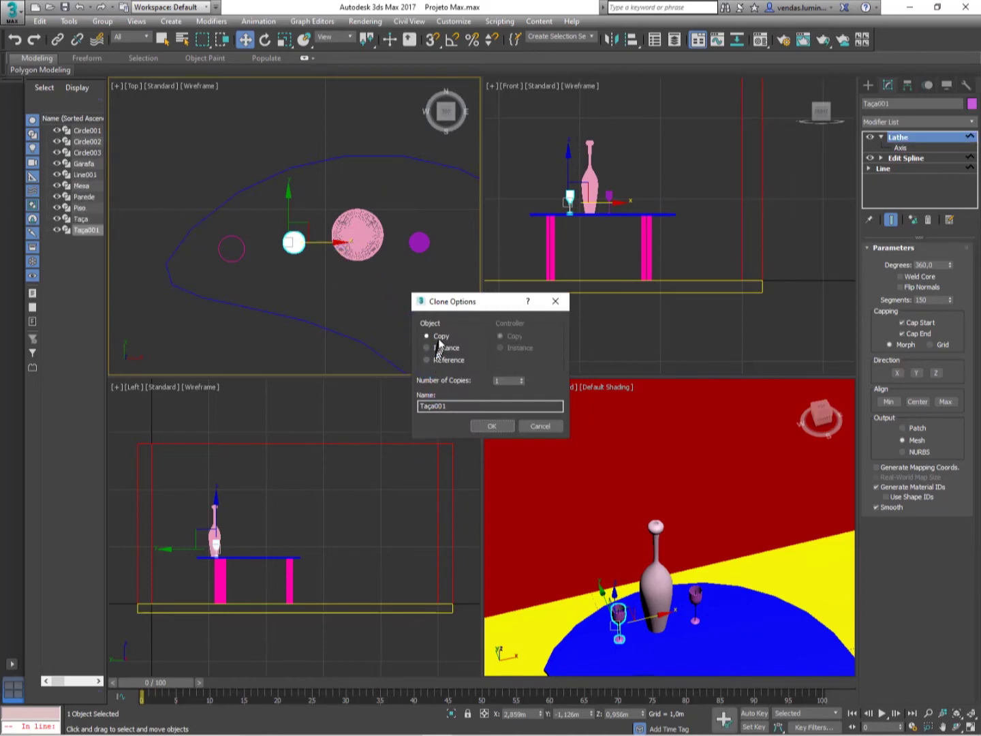
key(ctrl)
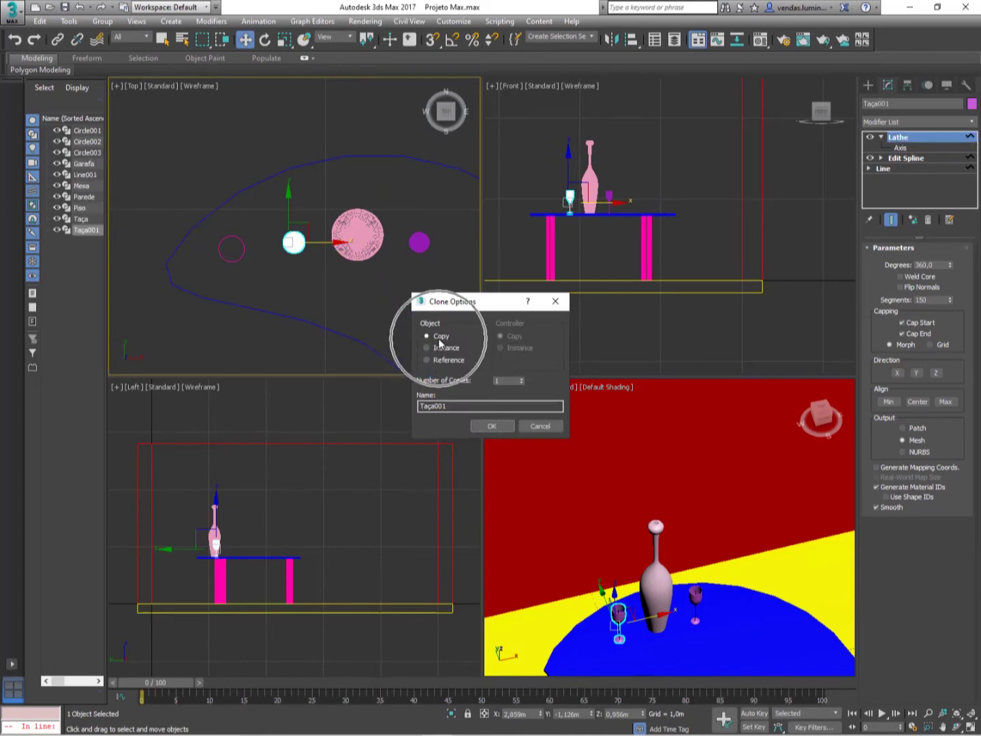
click(491, 426)
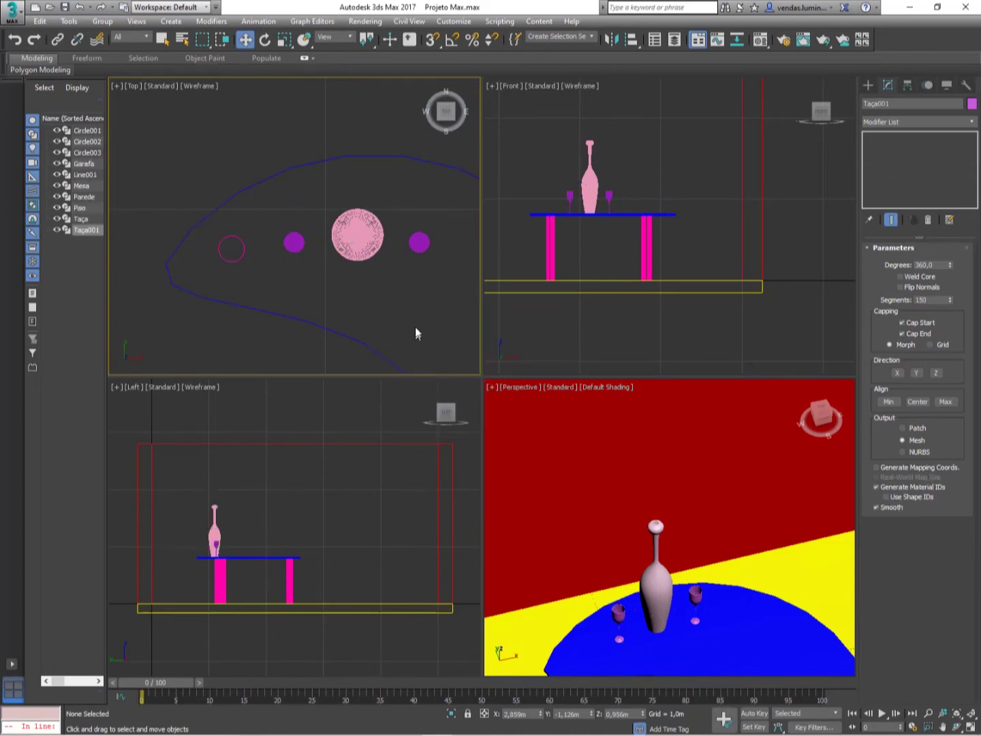
Step: Clone the original glass diagonally as one copy behind the bottle, at about X 3.121 m and Y -0.852 m
click(414, 248)
click(414, 246)
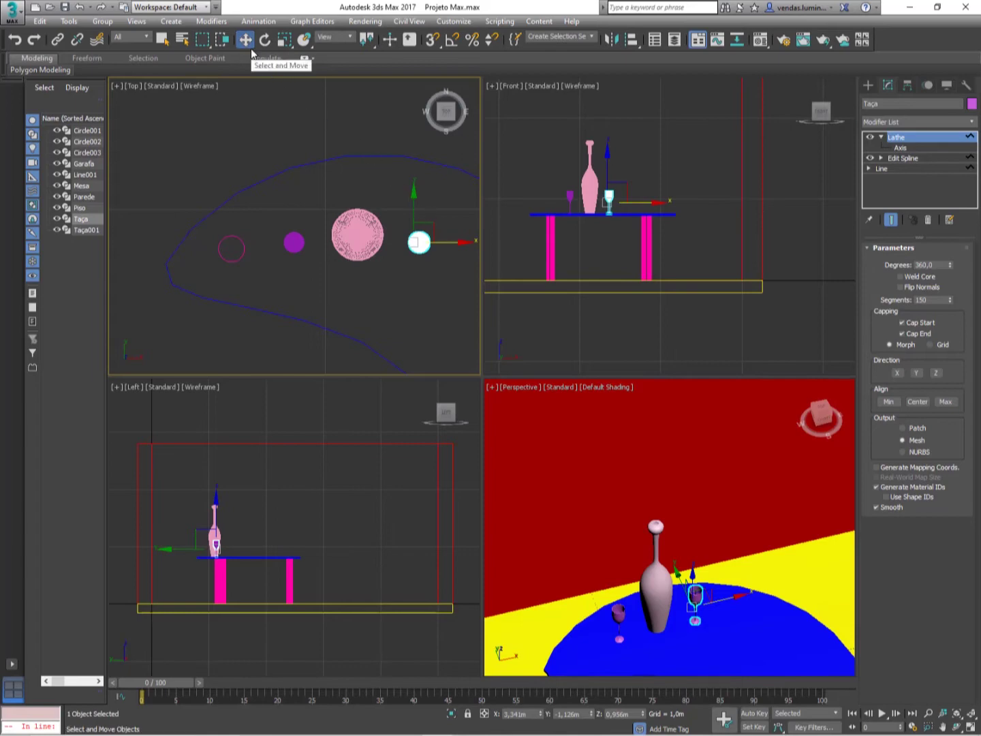
click(436, 224)
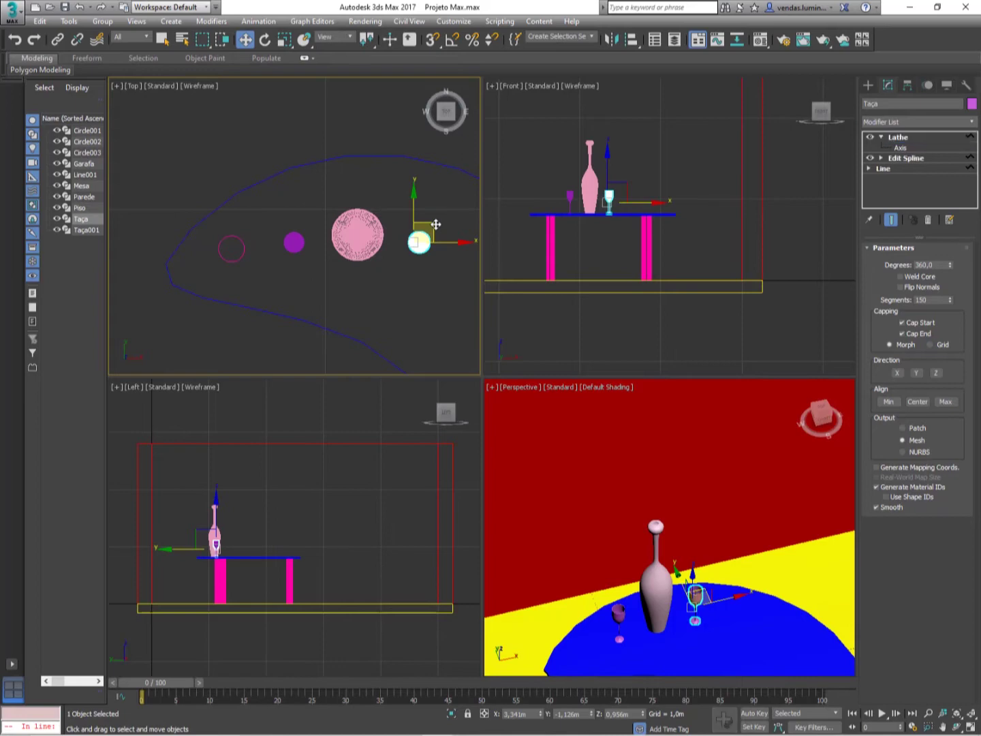
shift+drag(433, 224, 376, 154)
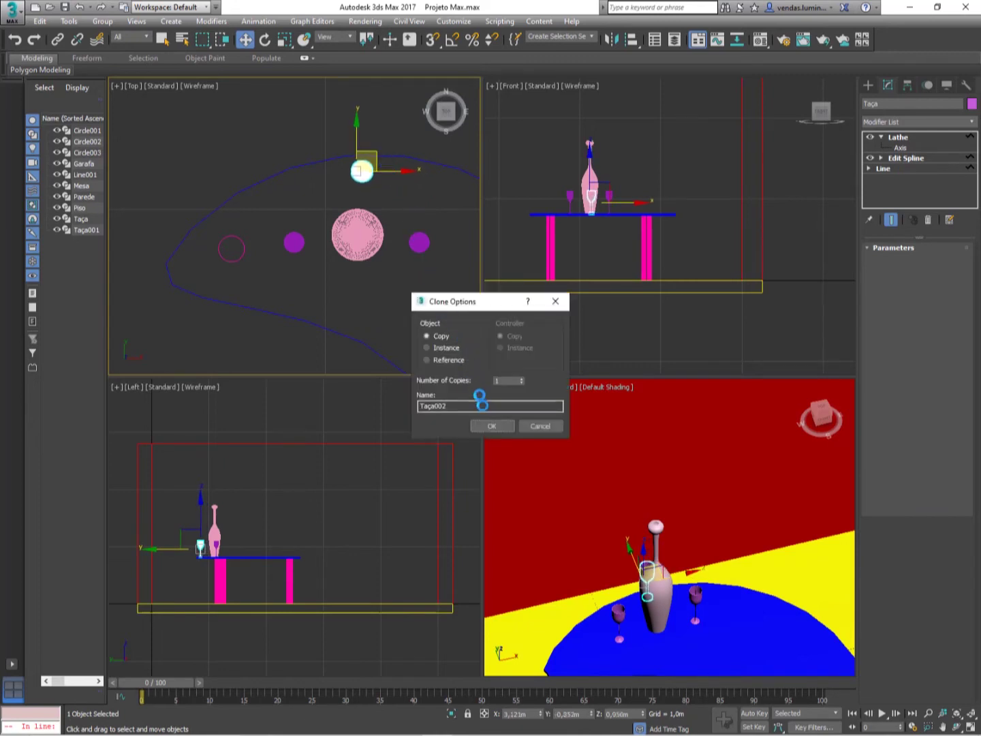
click(491, 427)
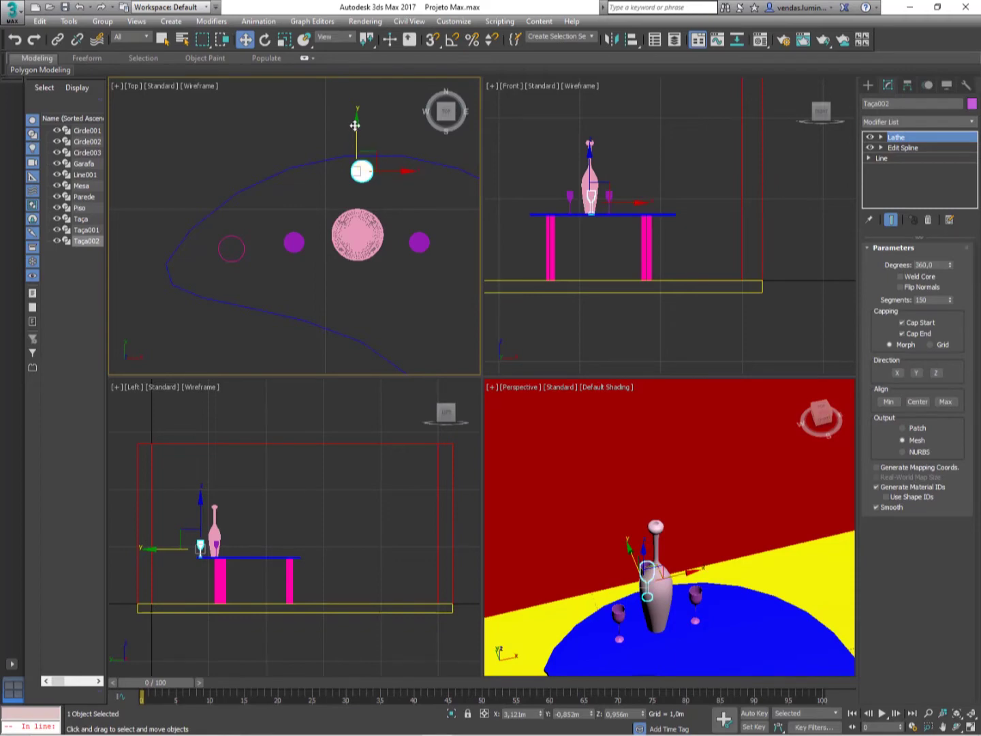
Step: Clone the glass behind the bottle along Y as four copies, with the first in front of the bottle at about Y -1.384 m
click(355, 126)
drag(354, 137, 356, 309)
shift+drag(363, 254, 362, 262)
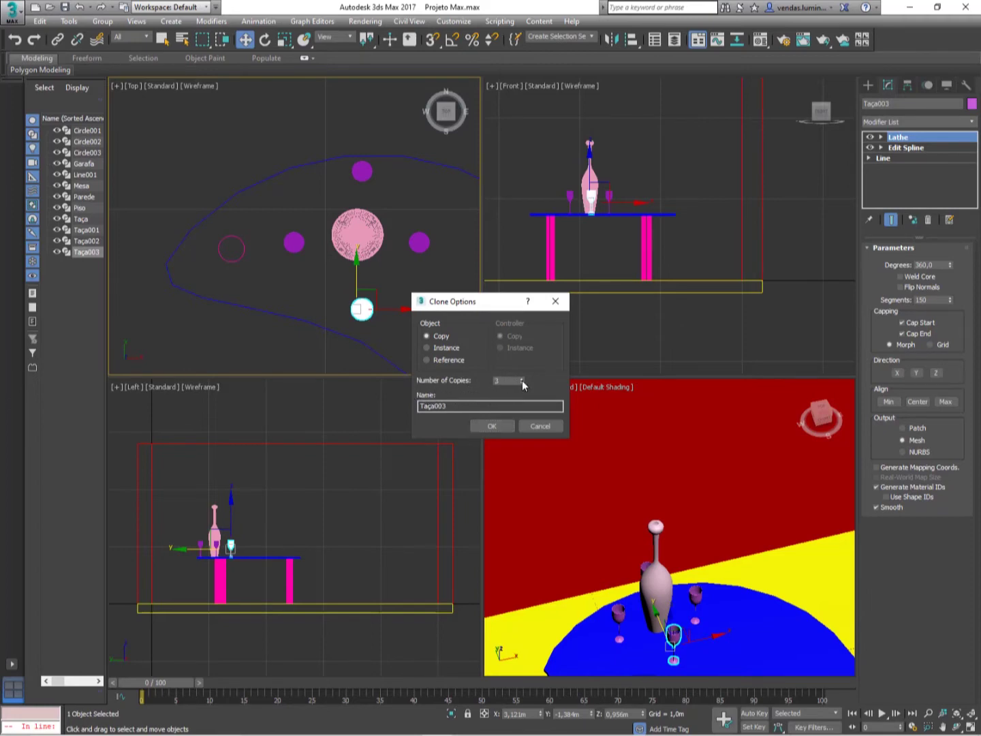
click(497, 426)
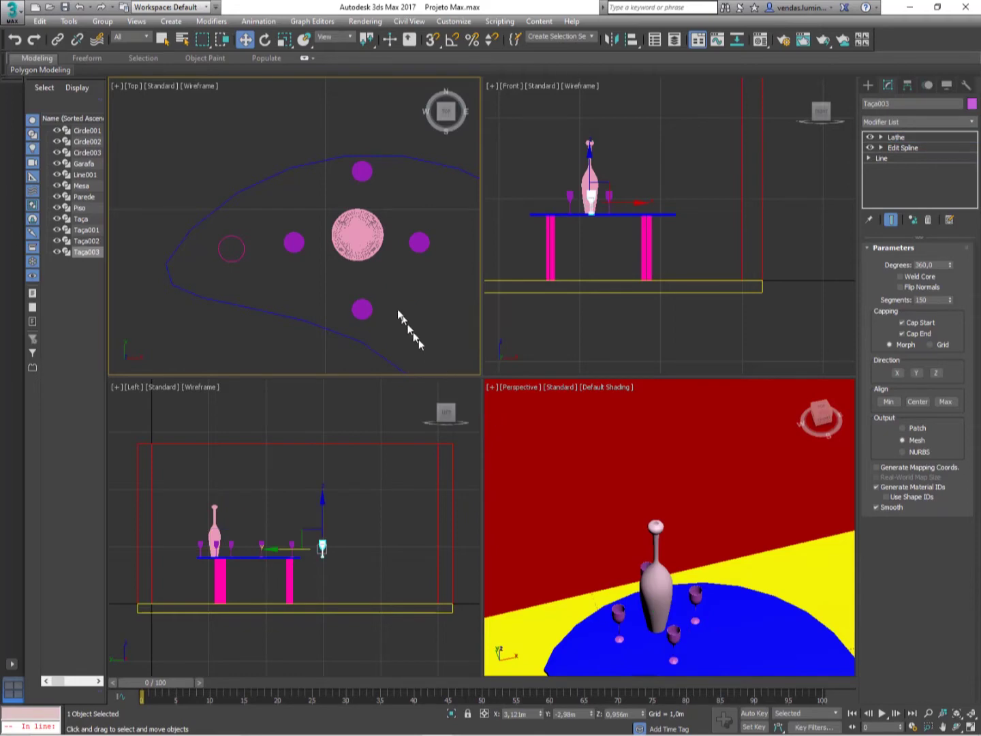
Step: Delete the three surplus glass copies farthest from the bottle, Taça004 to Taça006, keeping the one in front of it
scroll(416, 224, down, 6)
middle_drag(393, 219, 405, 197)
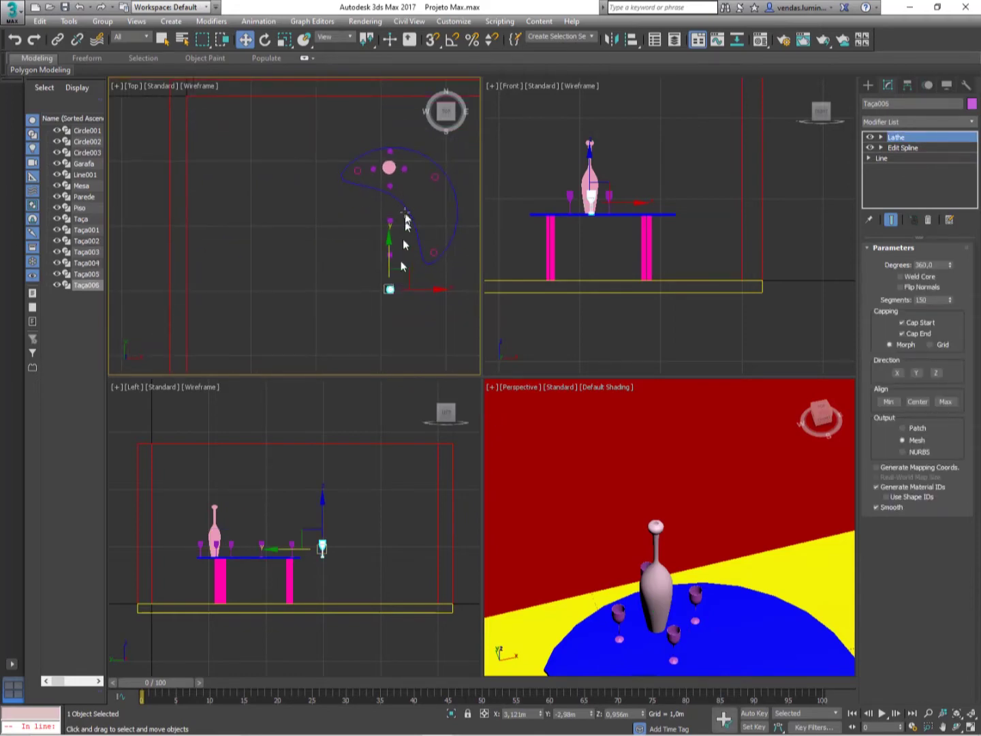
scroll(396, 205, up, 3)
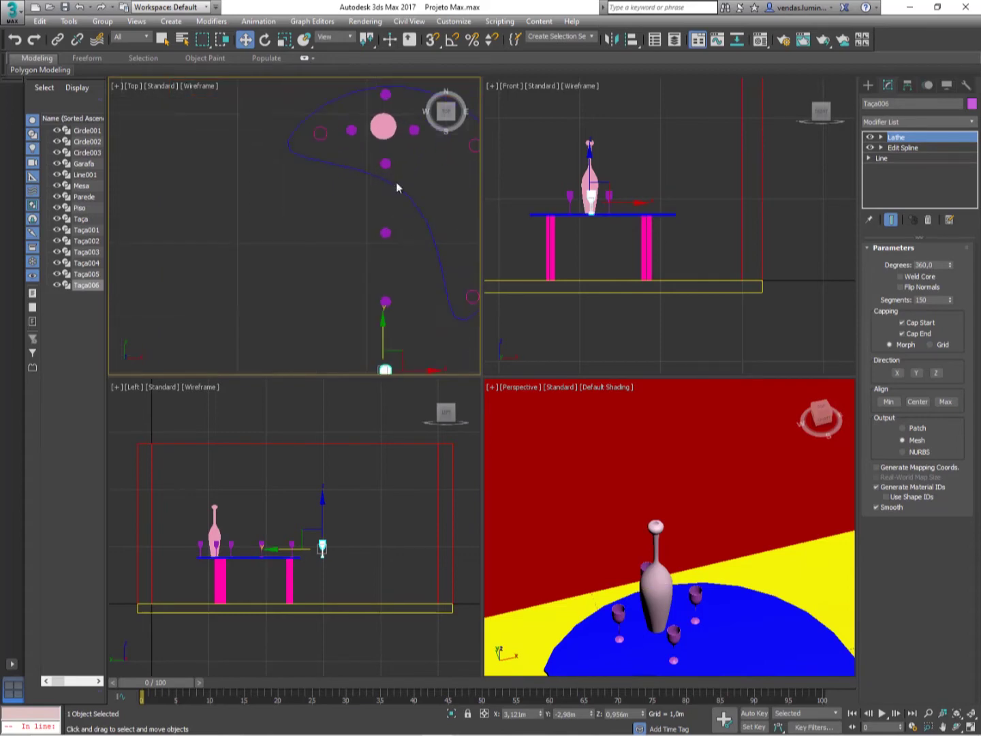
scroll(392, 238, down, 3)
scroll(391, 219, up, 2)
drag(388, 214, 437, 389)
key(Delete)
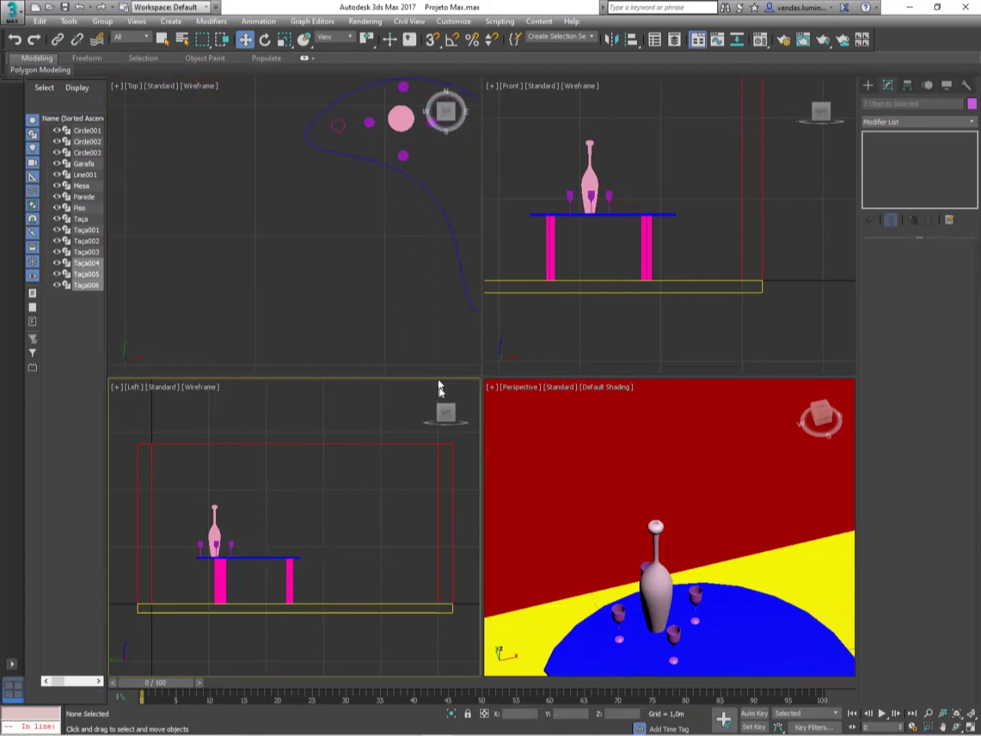
Step: Clone the bottle along X in a maximized Front view as three copies spaced about 0.54 m apart
middle_drag(390, 204, 420, 297)
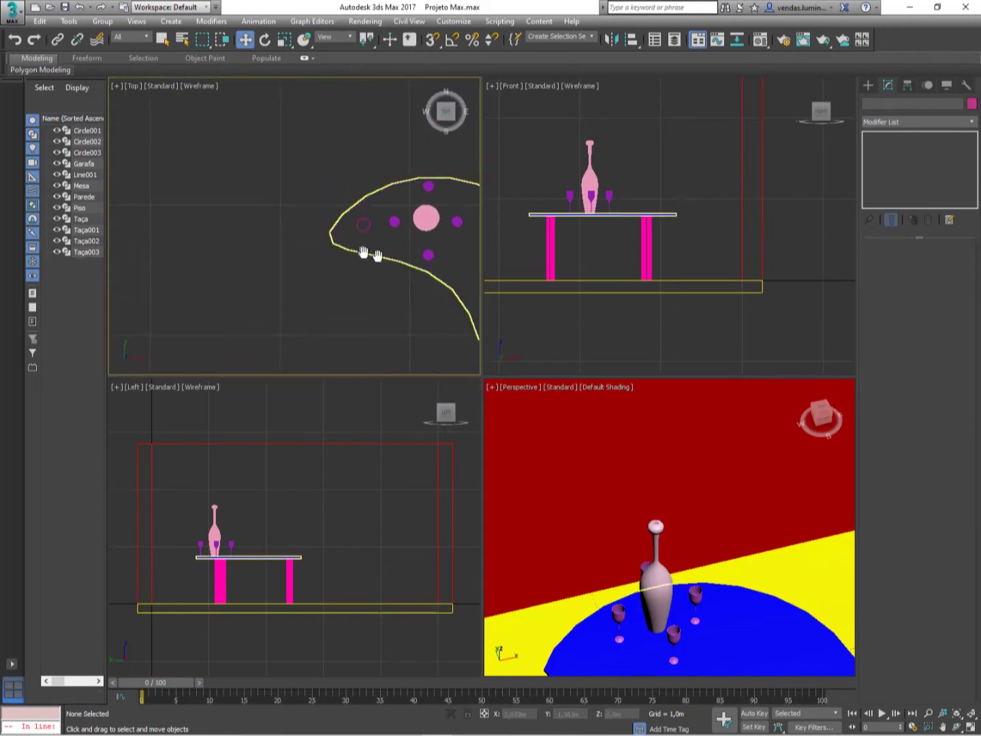
middle_drag(372, 254, 413, 259)
click(427, 228)
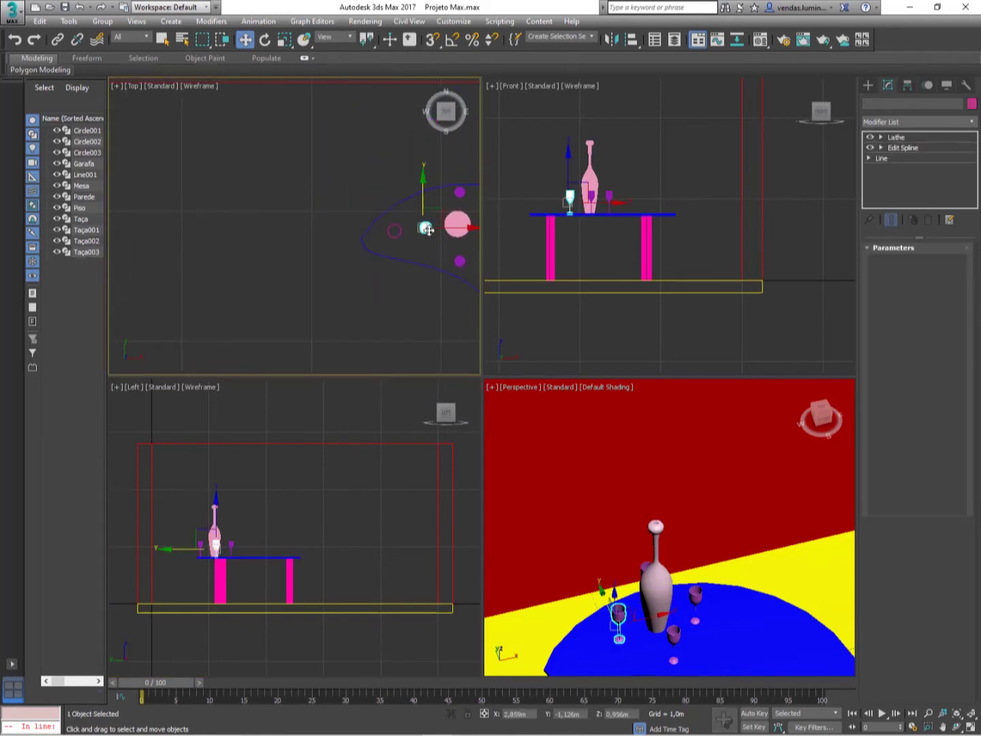
click(459, 231)
click(459, 230)
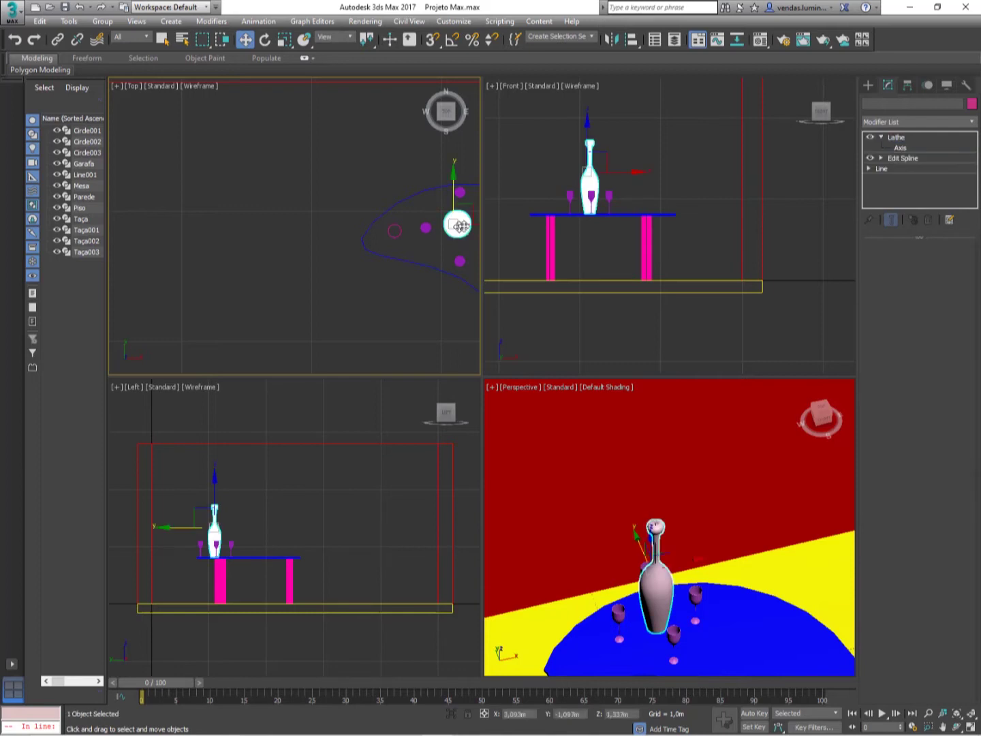
scroll(591, 205, up, 2)
scroll(591, 206, down, 4)
middle_drag(591, 206, 722, 212)
key(alt+w)
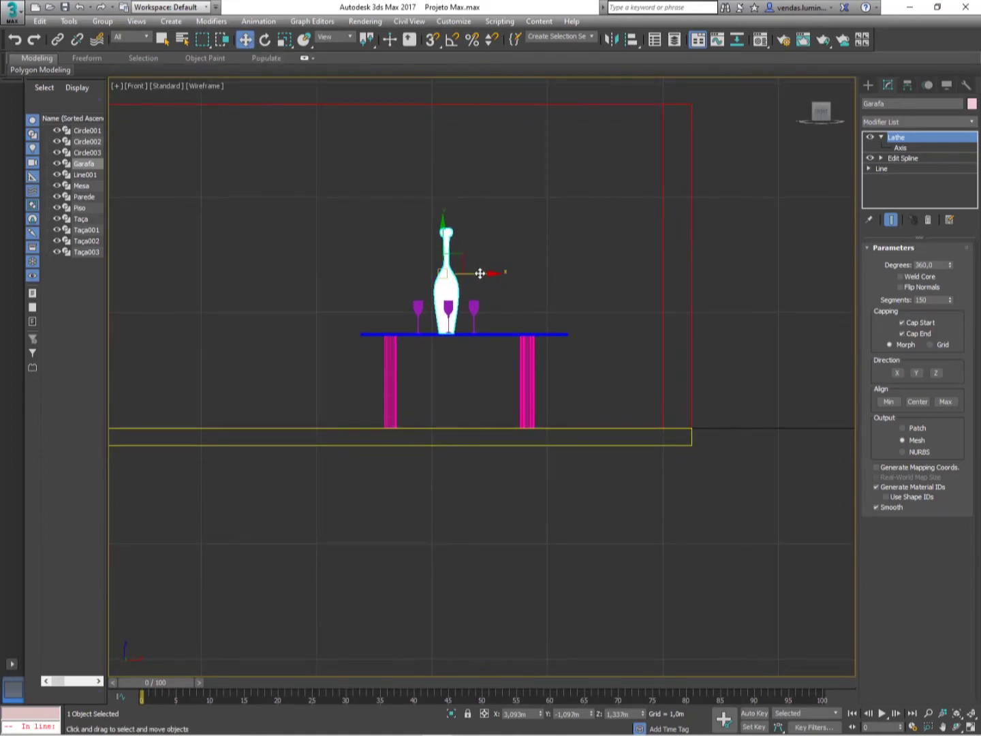
shift+drag(481, 273, 541, 282)
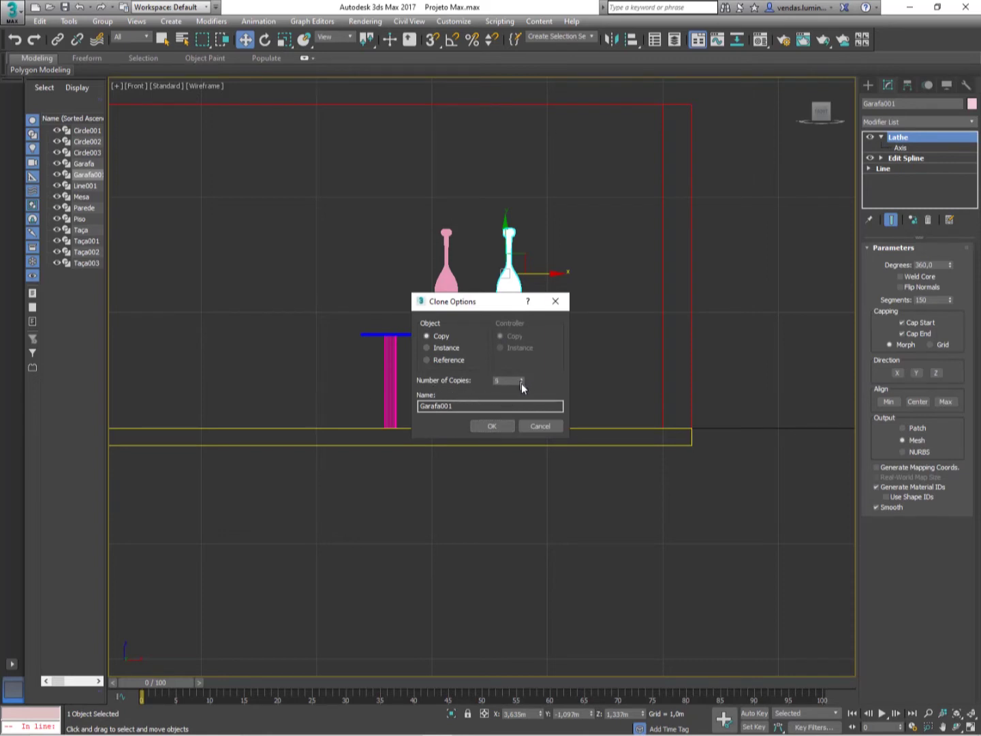
click(493, 426)
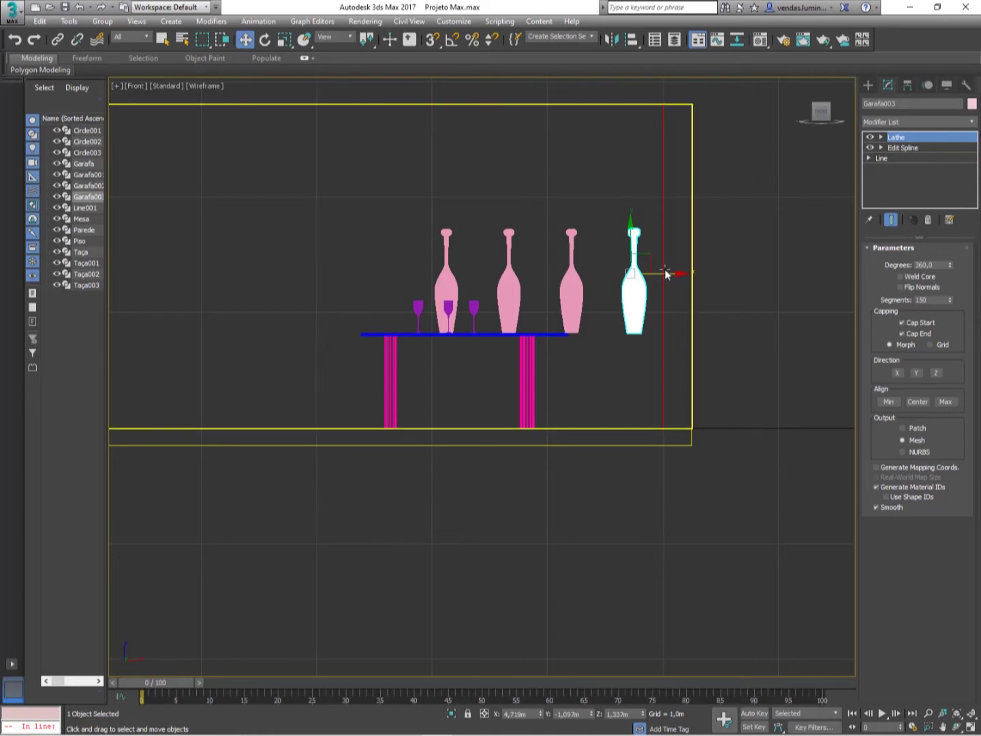
Step: Clone the outermost bottle copy along X as one more copy, at about X 5.207 m
drag(666, 274, 745, 276)
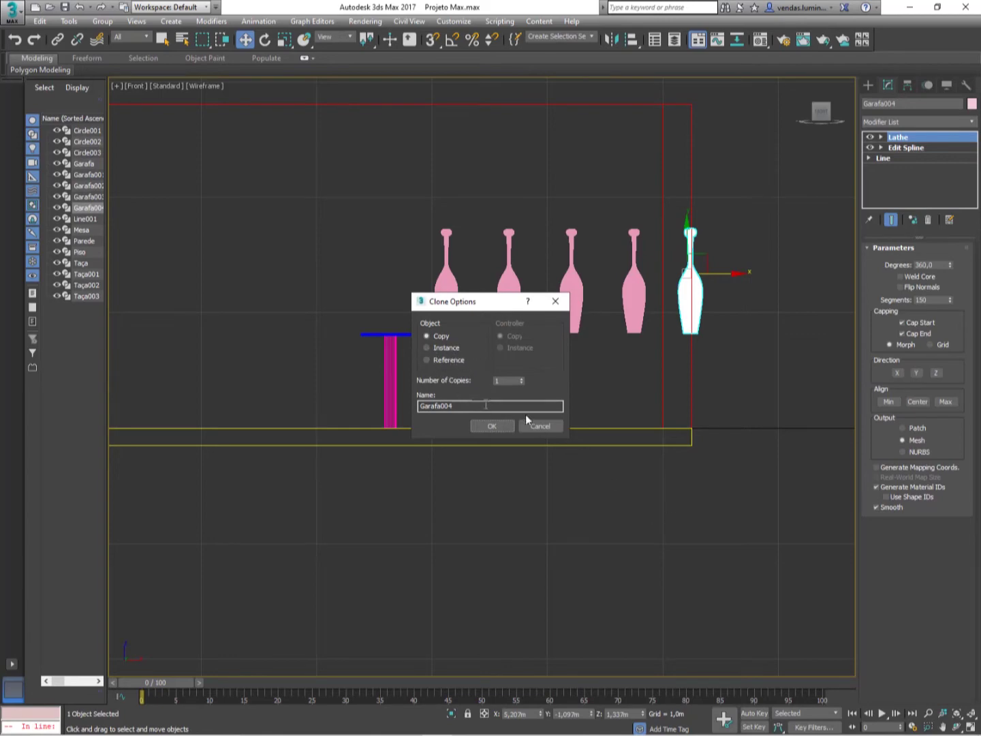
click(492, 425)
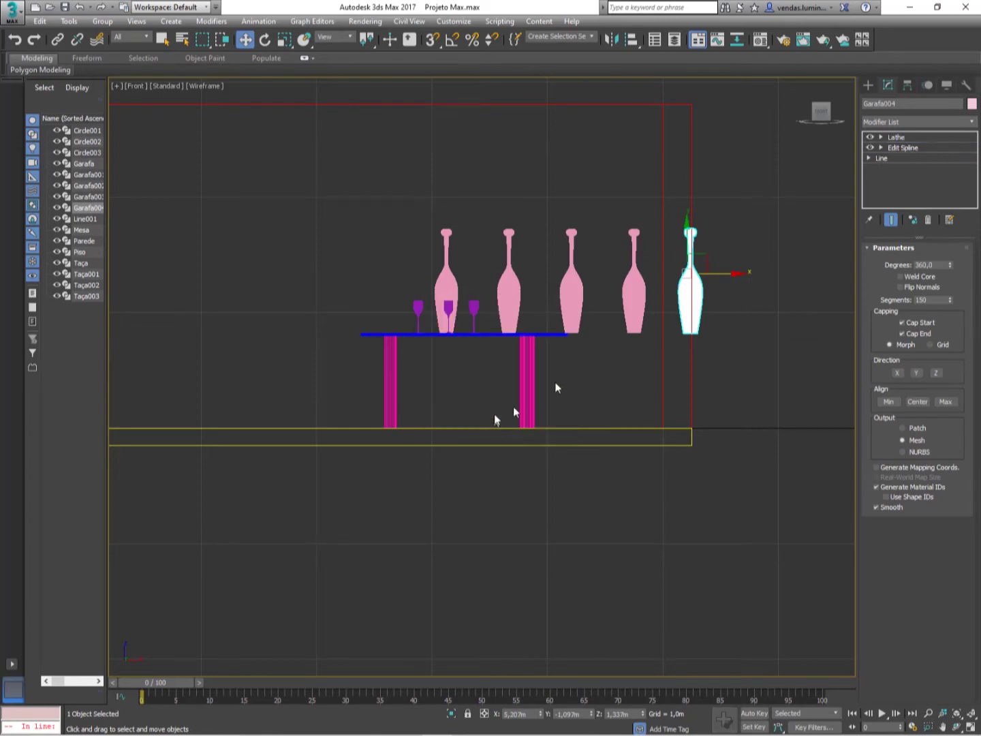
click(720, 340)
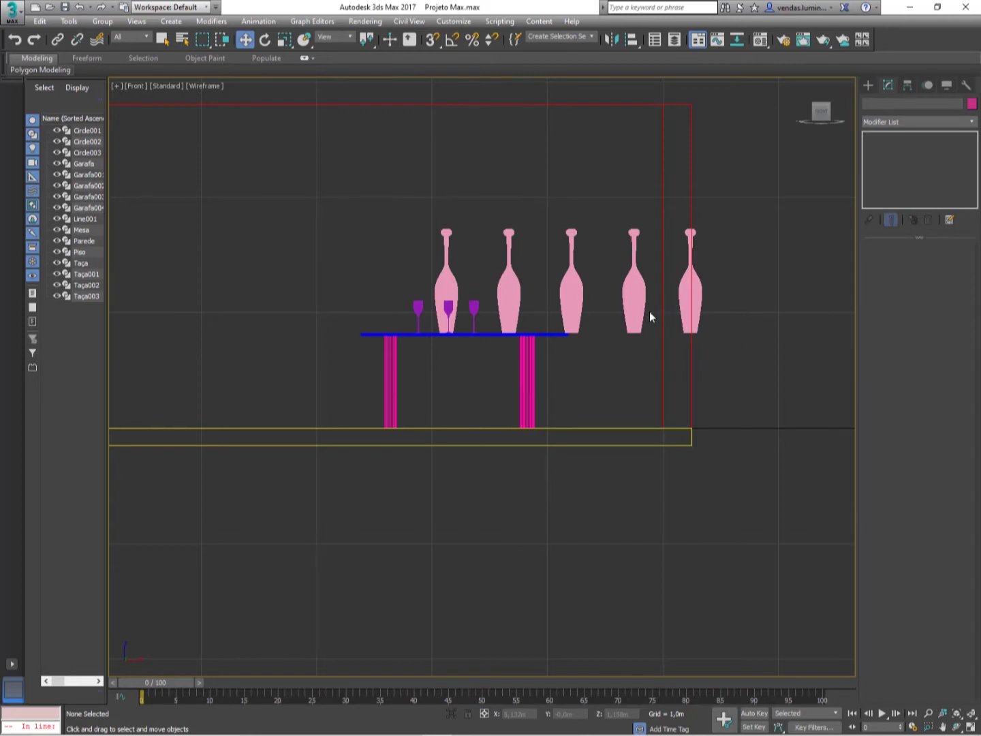
Step: Undo all the bottle clones in the Front view, back to the single original bottle
key(ctrl+z)
key(ctrl+z)
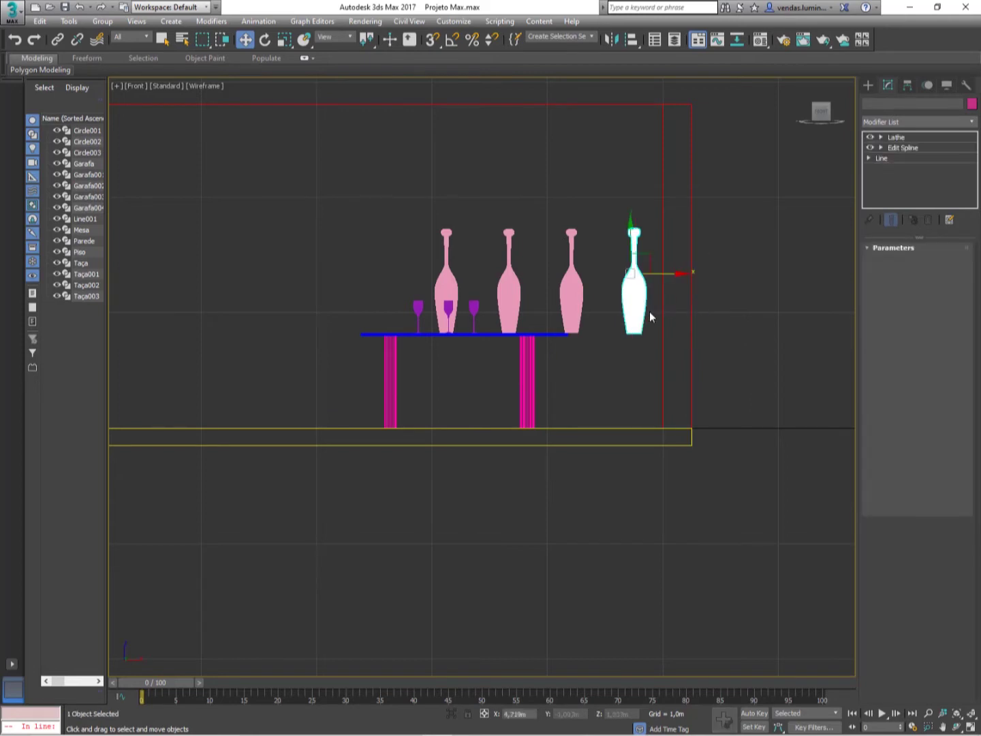
key(ctrl+z)
click(564, 259)
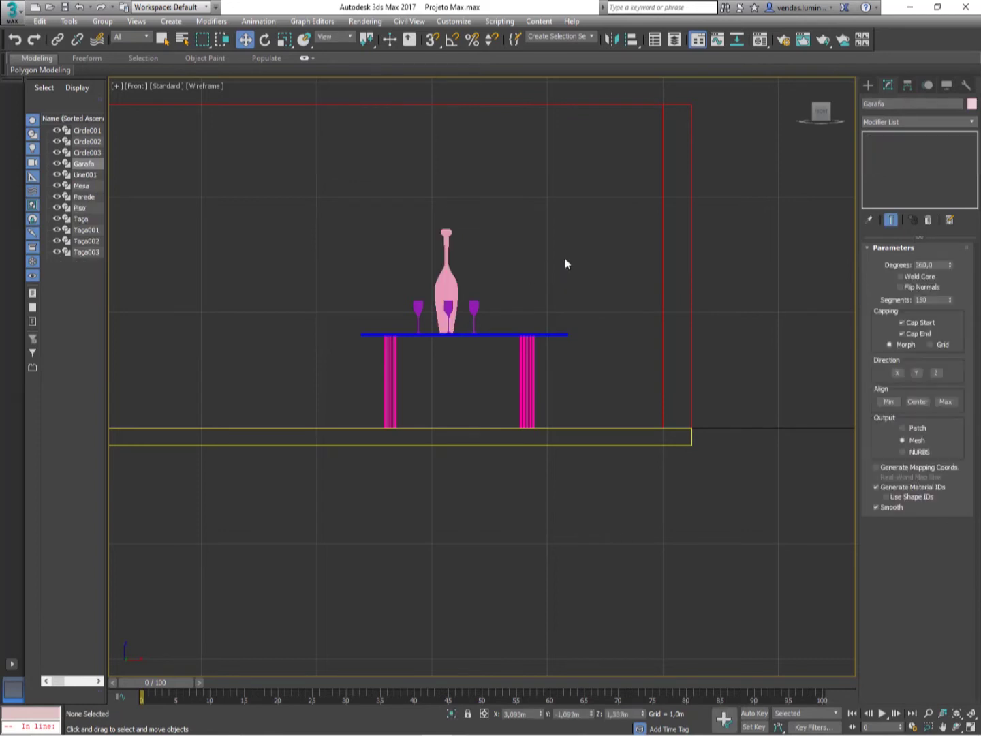
Step: Examine the furnished table from several angles in Perspective and the free tabletop area beside the glasses in the Front view
key(alt+w)
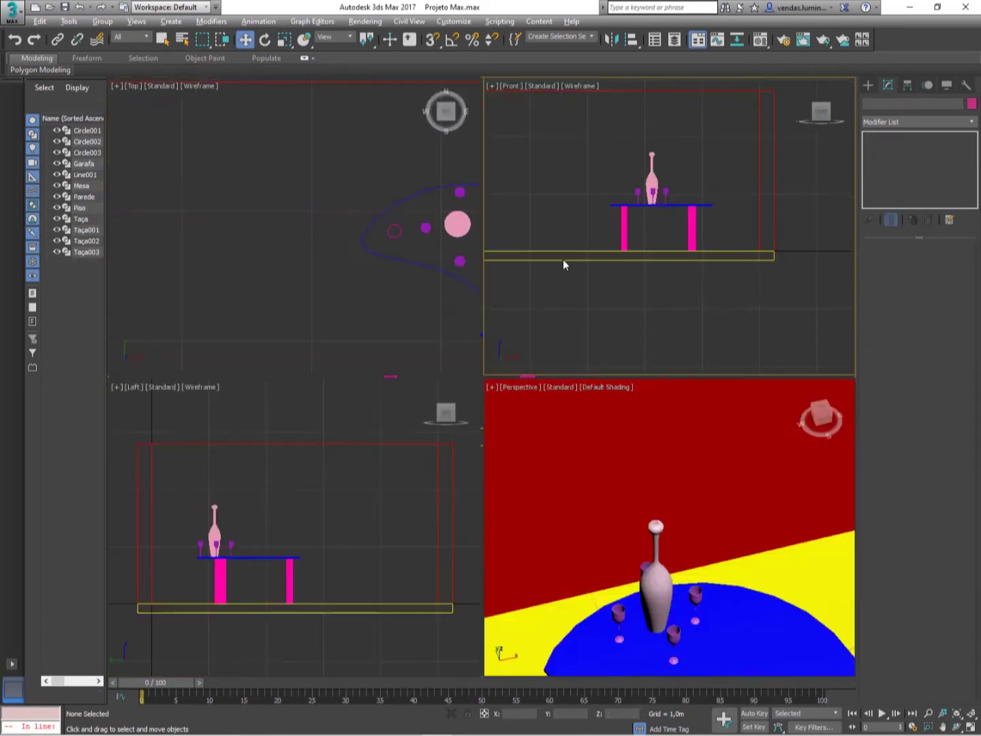
middle_drag(677, 483, 641, 432)
scroll(643, 436, down, 10)
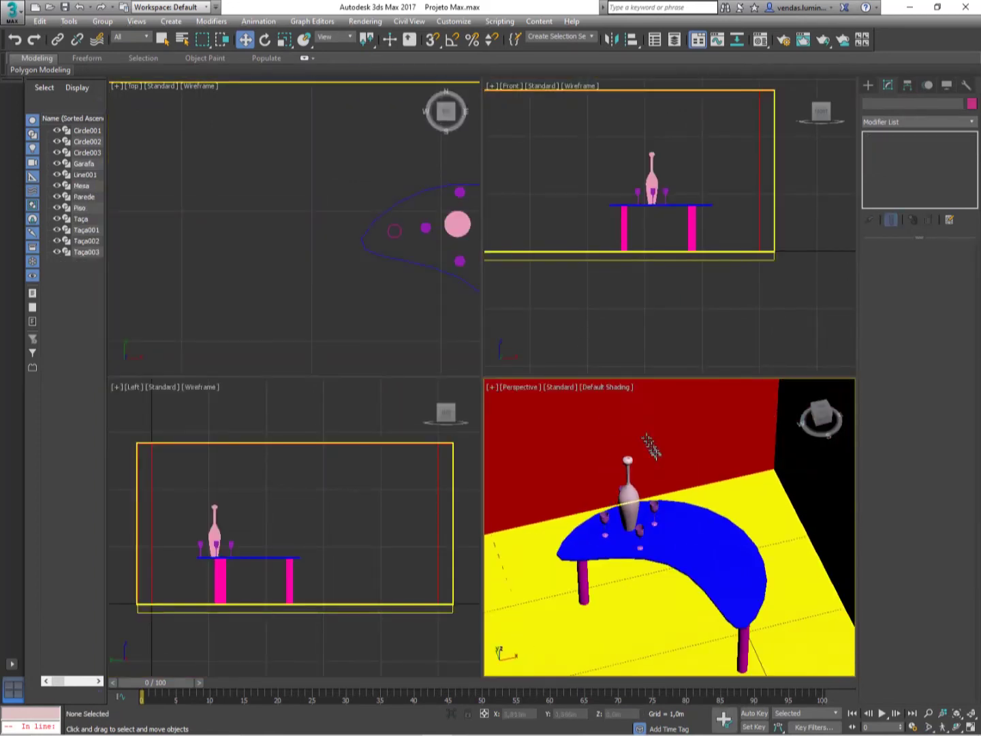
alt+middle_drag(591, 478, 647, 501)
scroll(647, 501, up, 7)
scroll(646, 501, down, 5)
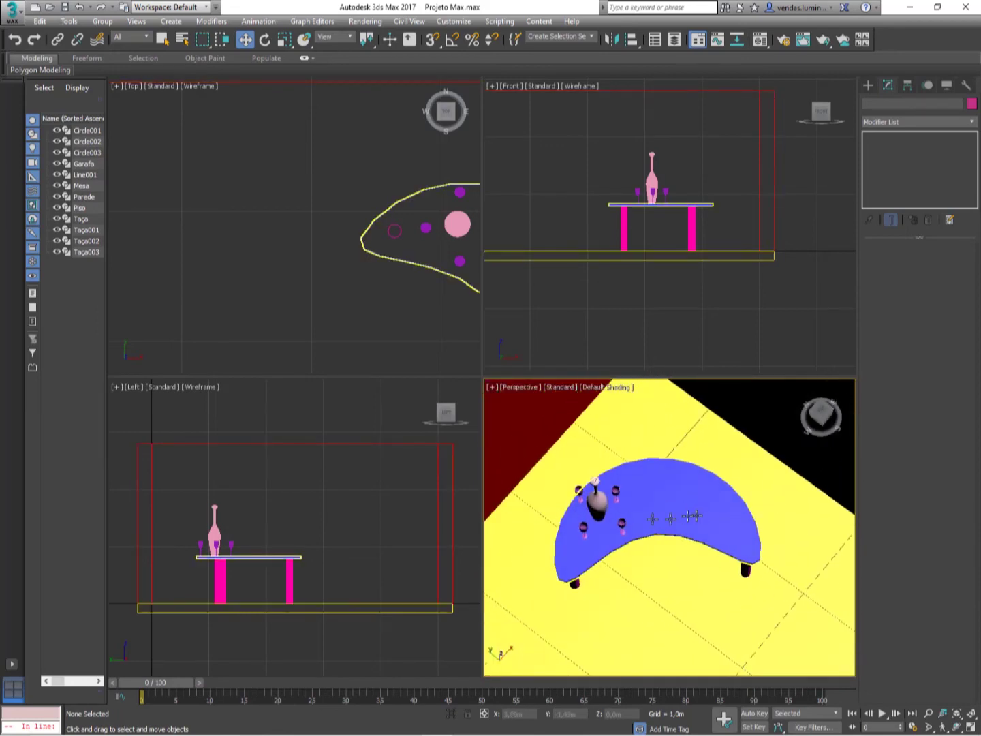
scroll(641, 499, up, 4)
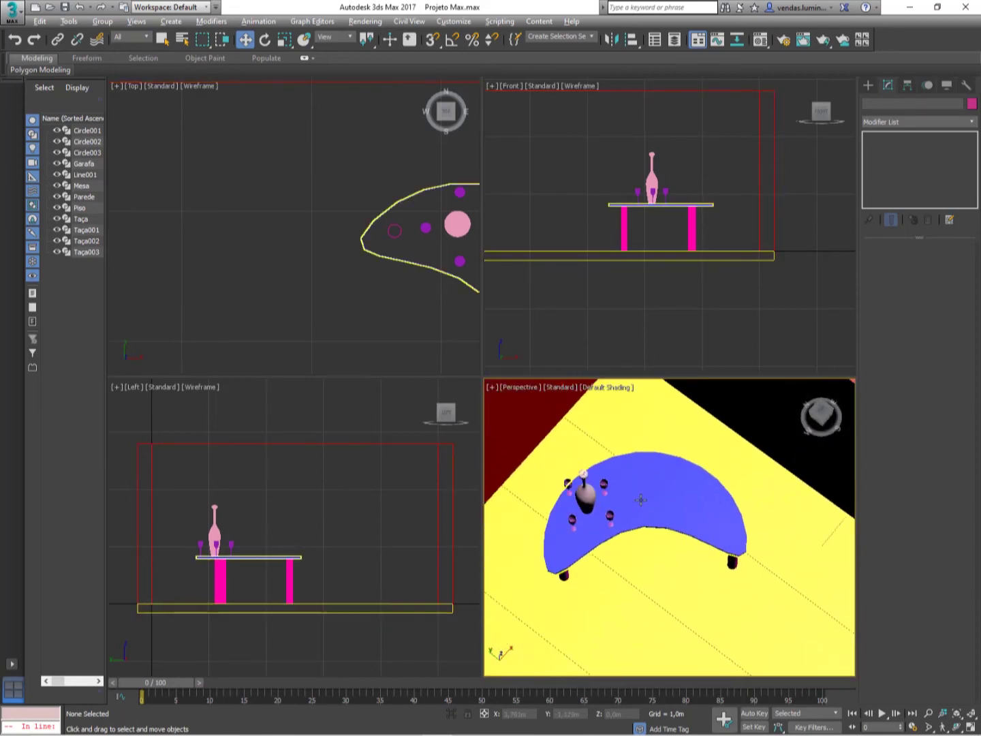
alt+middle_drag(641, 499, 651, 468)
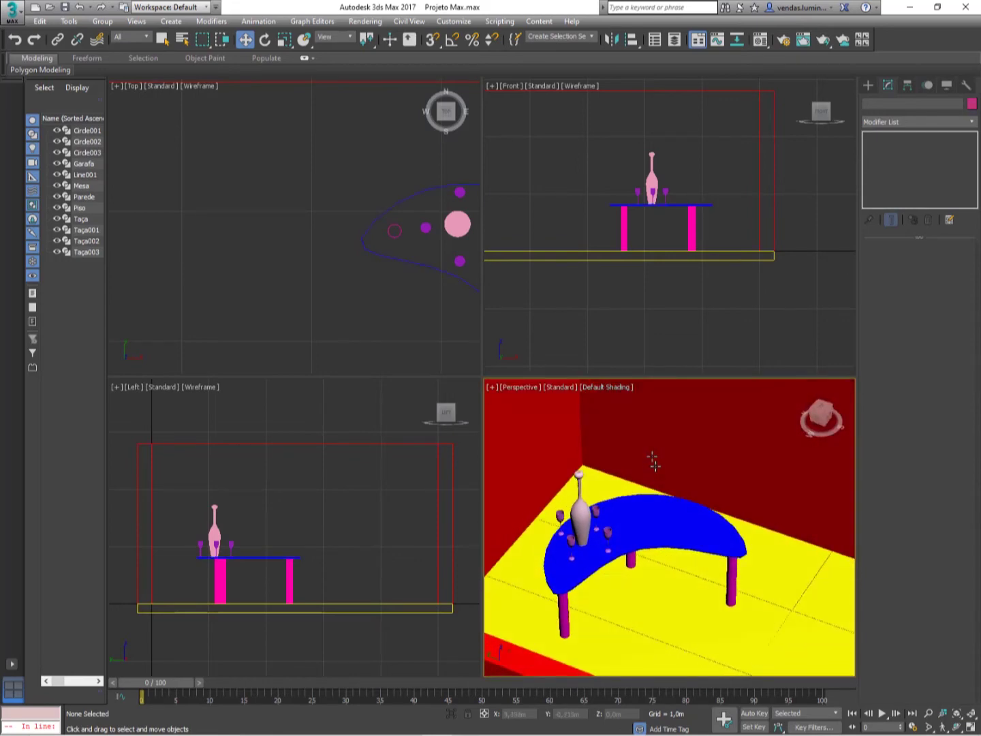
middle_drag(591, 219, 553, 244)
scroll(635, 226, up, 2)
scroll(643, 229, up, 6)
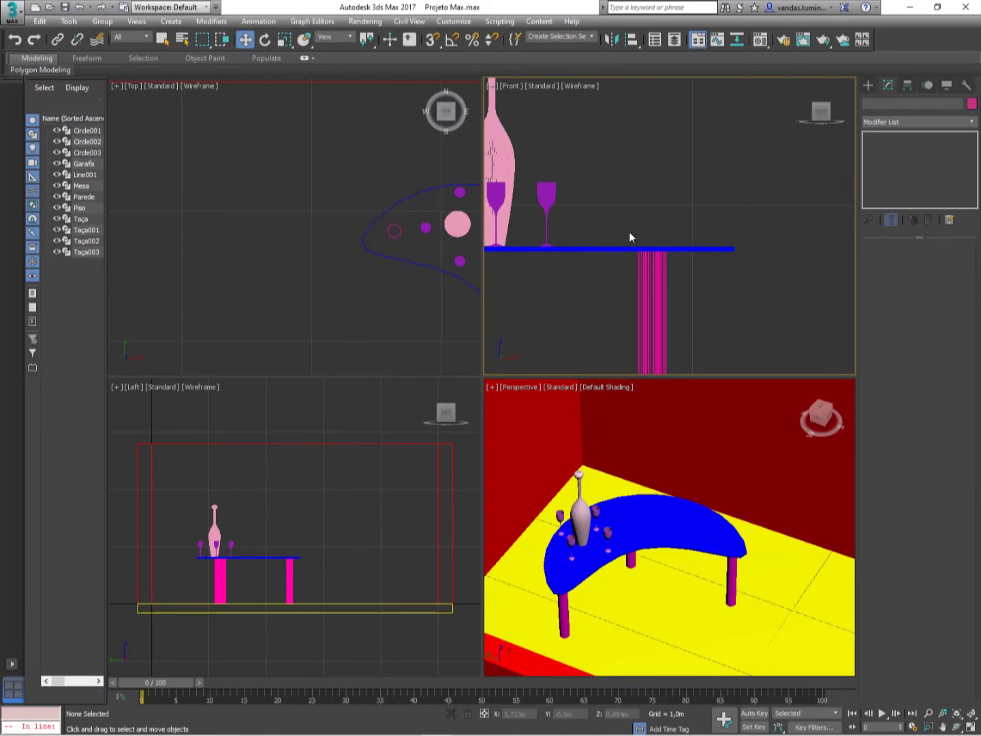
scroll(598, 182, up, 3)
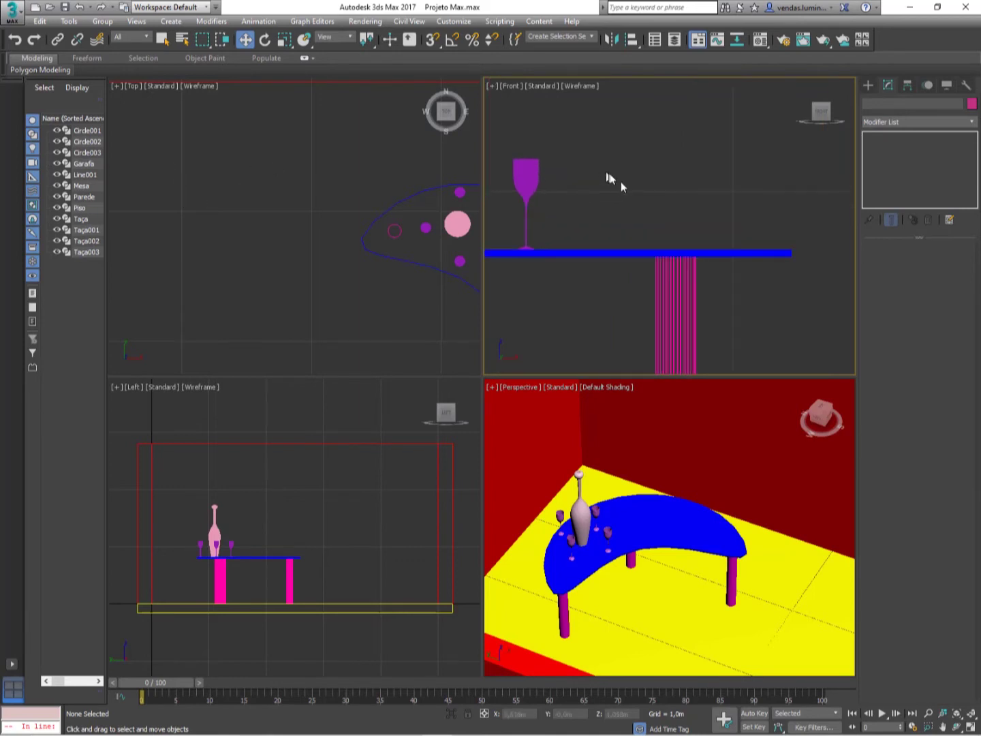
Step: Draw a closed six-point profile above the tabletop in the Front view, with a base about 0.177 m long and a slanted rim of about 0.08 m
click(867, 86)
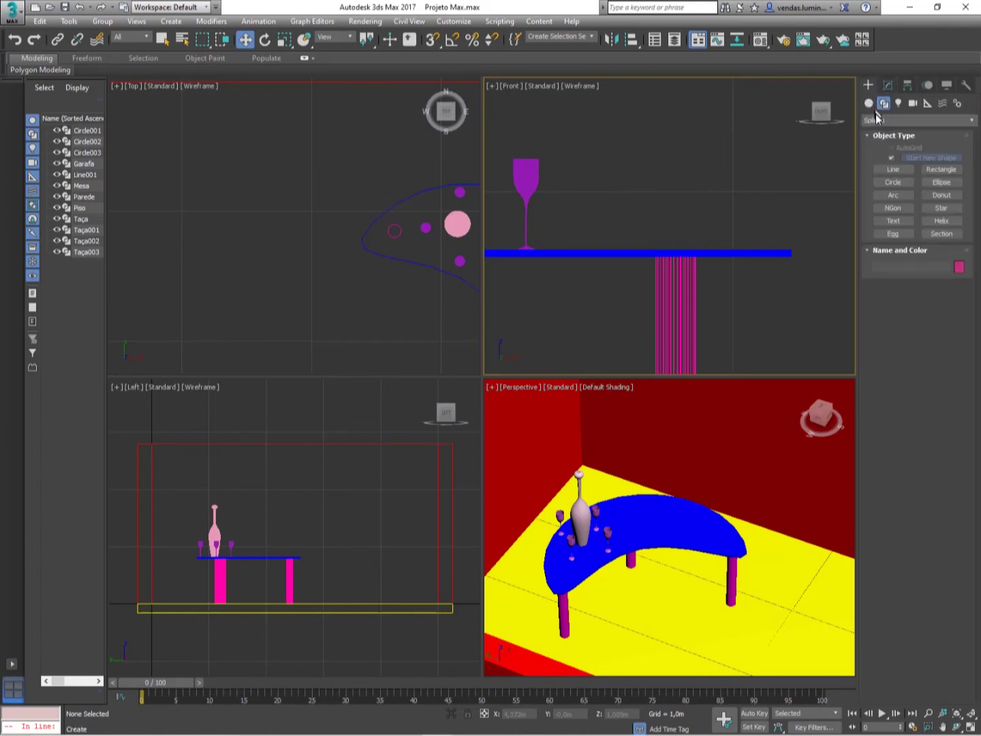
key(ctrl)
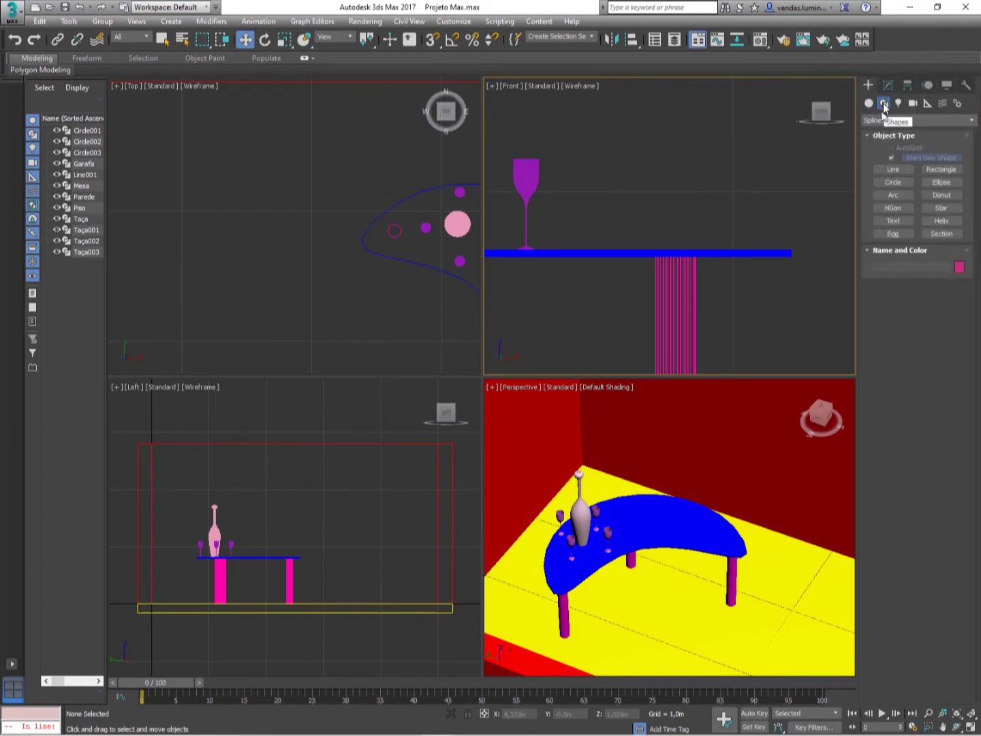
key(ctrl)
key(ctrl)
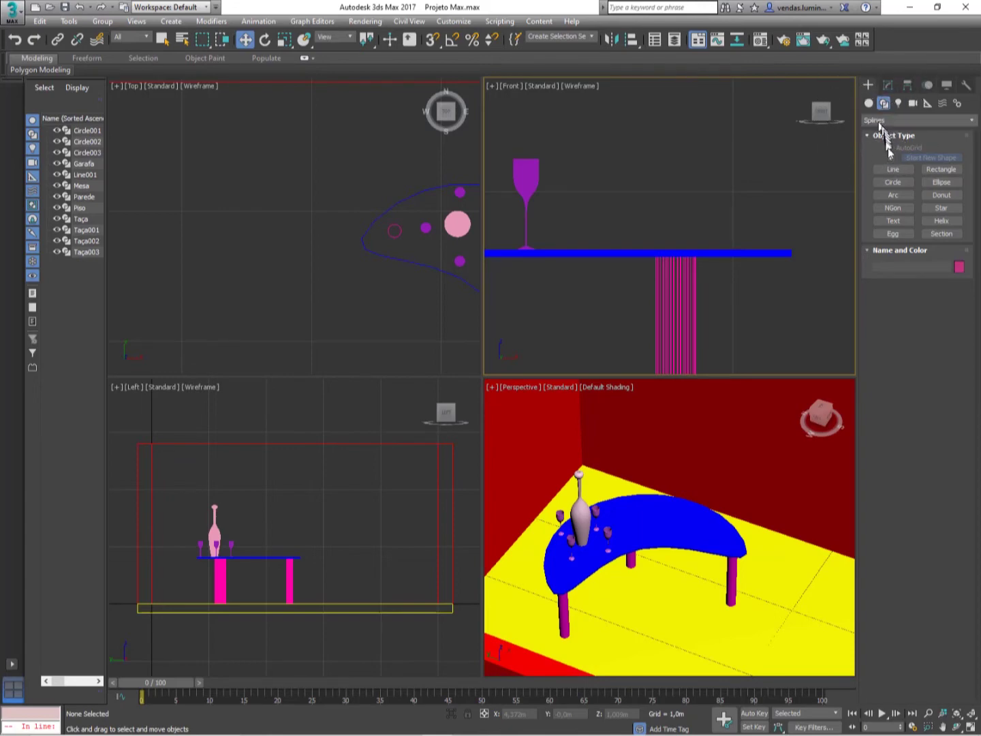
click(893, 169)
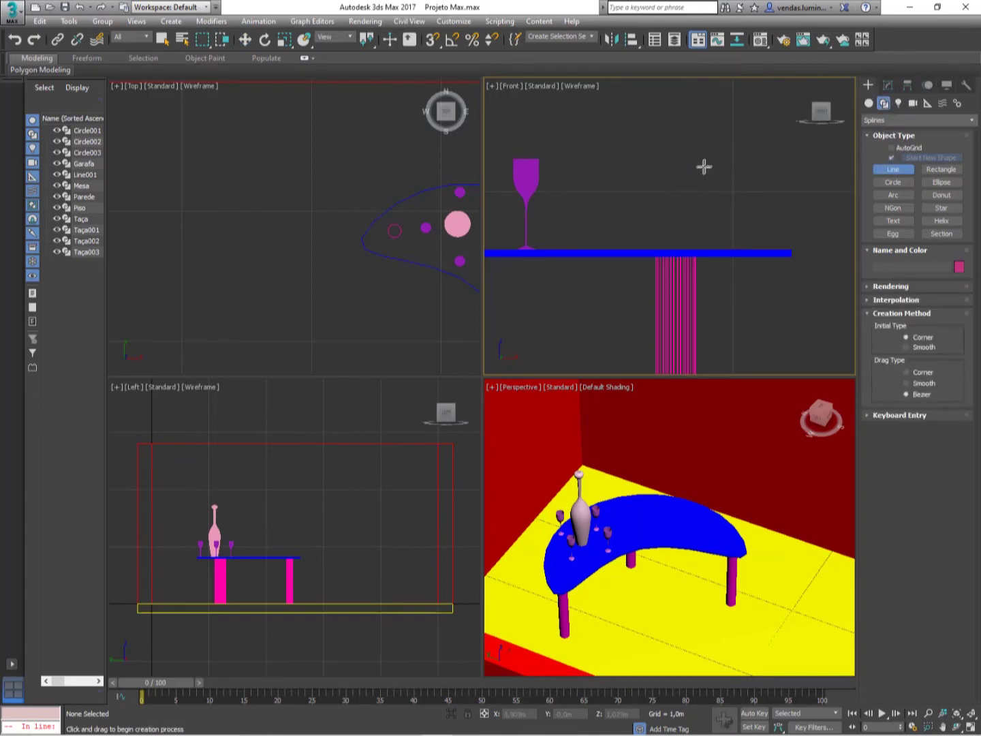
key(alt+w)
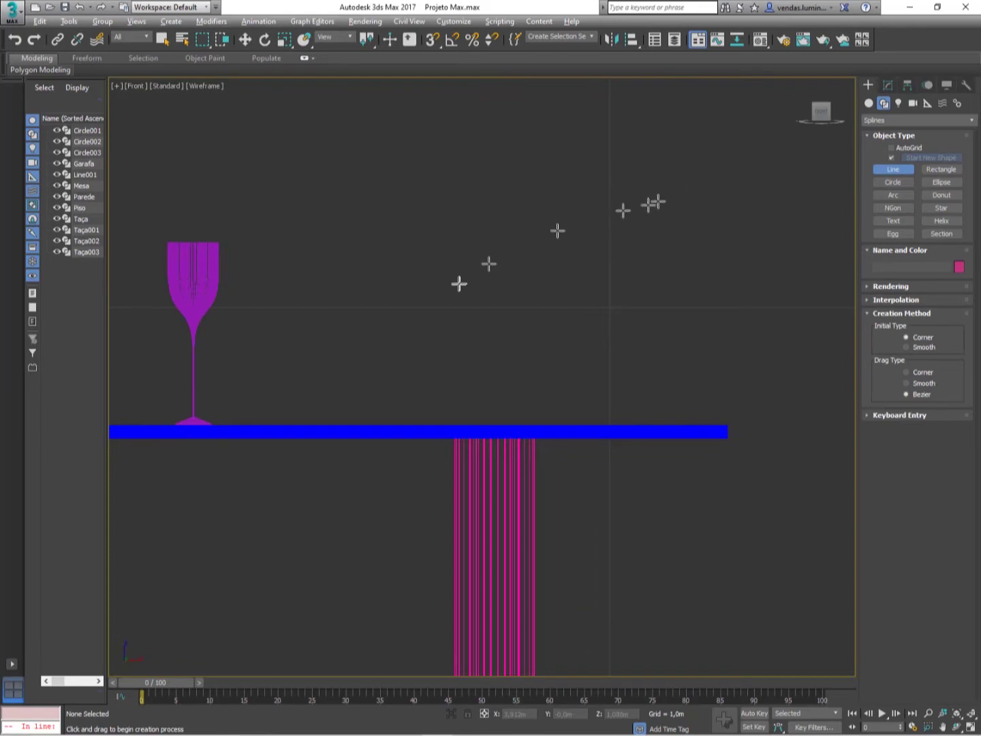
middle_drag(457, 282, 627, 221)
middle_drag(499, 307, 607, 250)
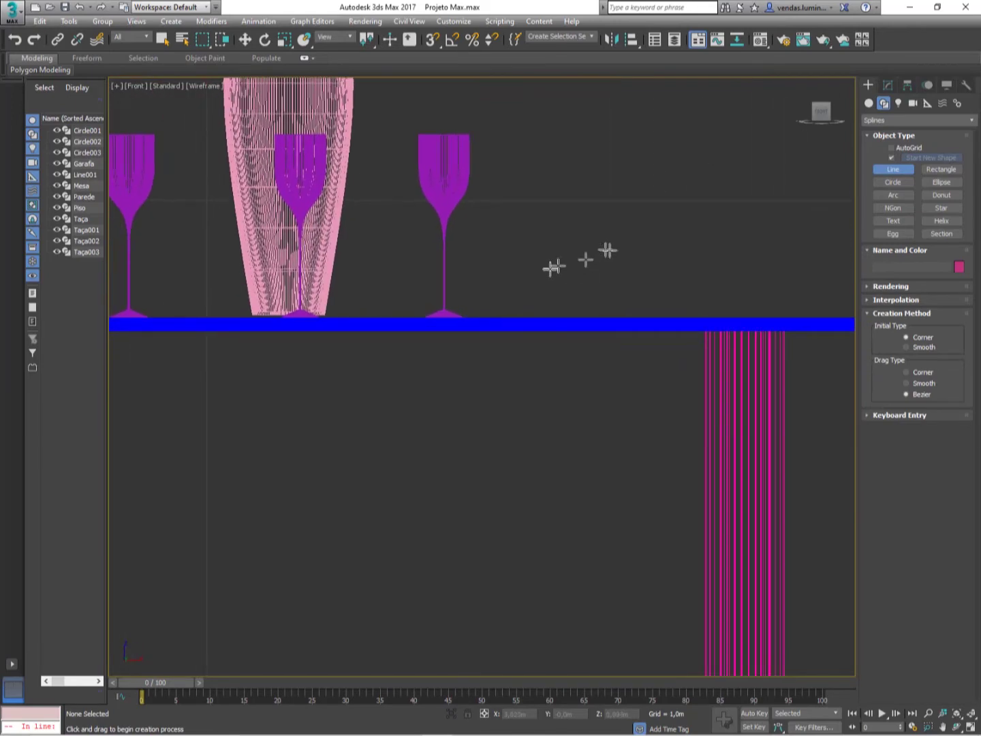
middle_drag(551, 267, 481, 262)
scroll(551, 280, down, 3)
mouse_move(604, 263)
middle_down()
mouse_move(551, 280)
mouse_move(575, 333)
middle_up()
scroll(497, 300, up, 4)
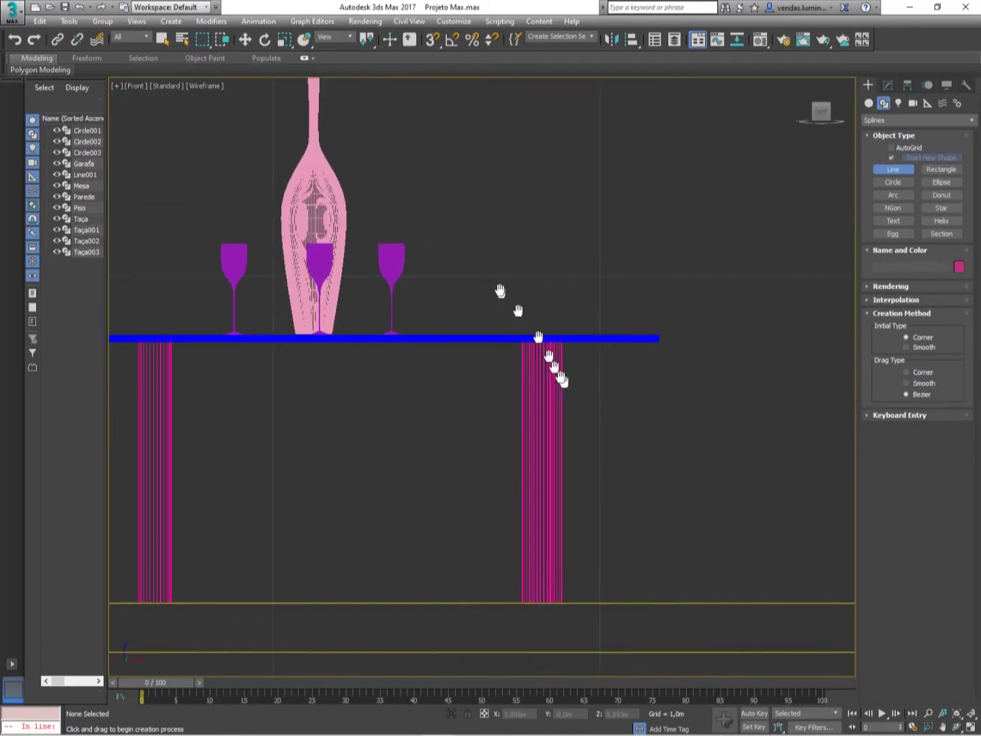
click(449, 291)
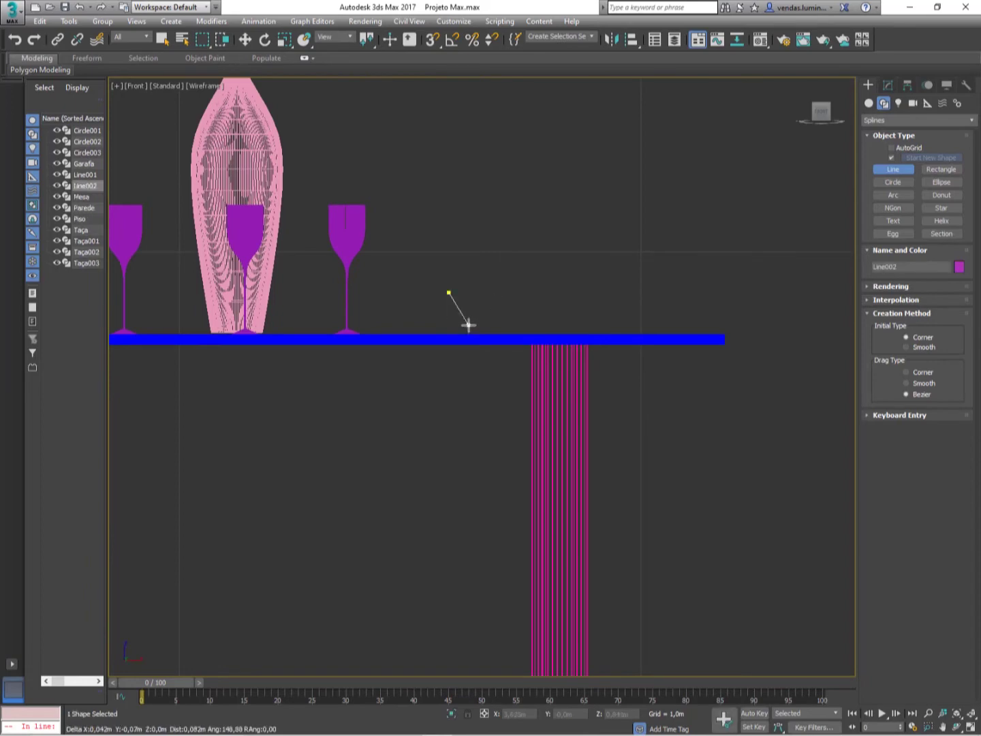
click(468, 328)
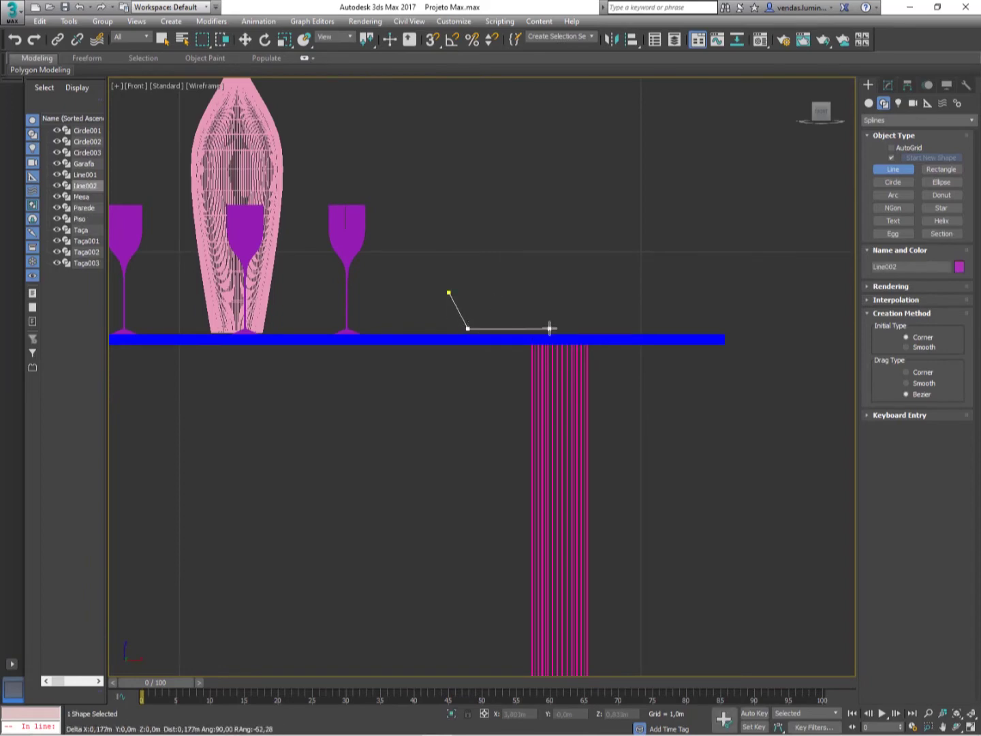
click(549, 327)
click(548, 318)
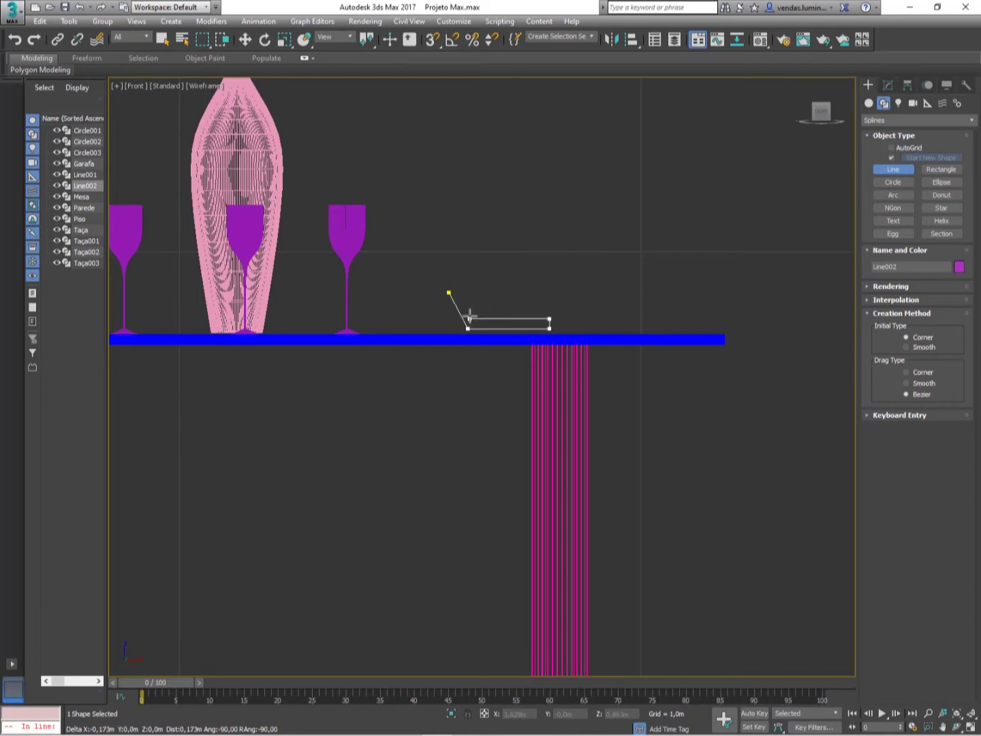
click(469, 317)
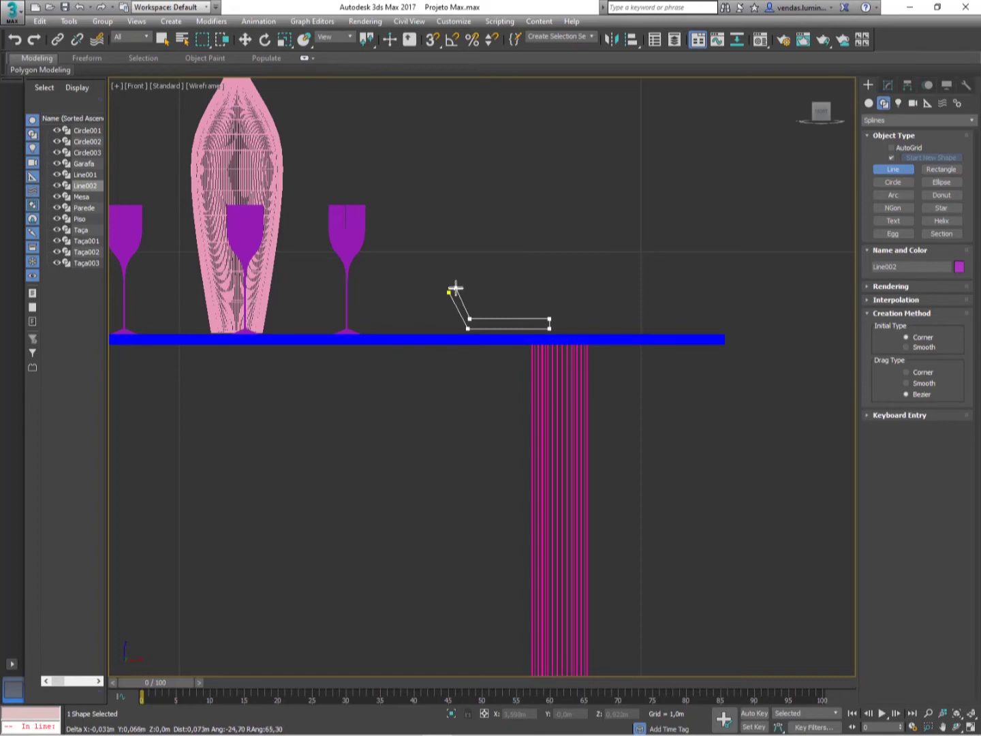
click(449, 292)
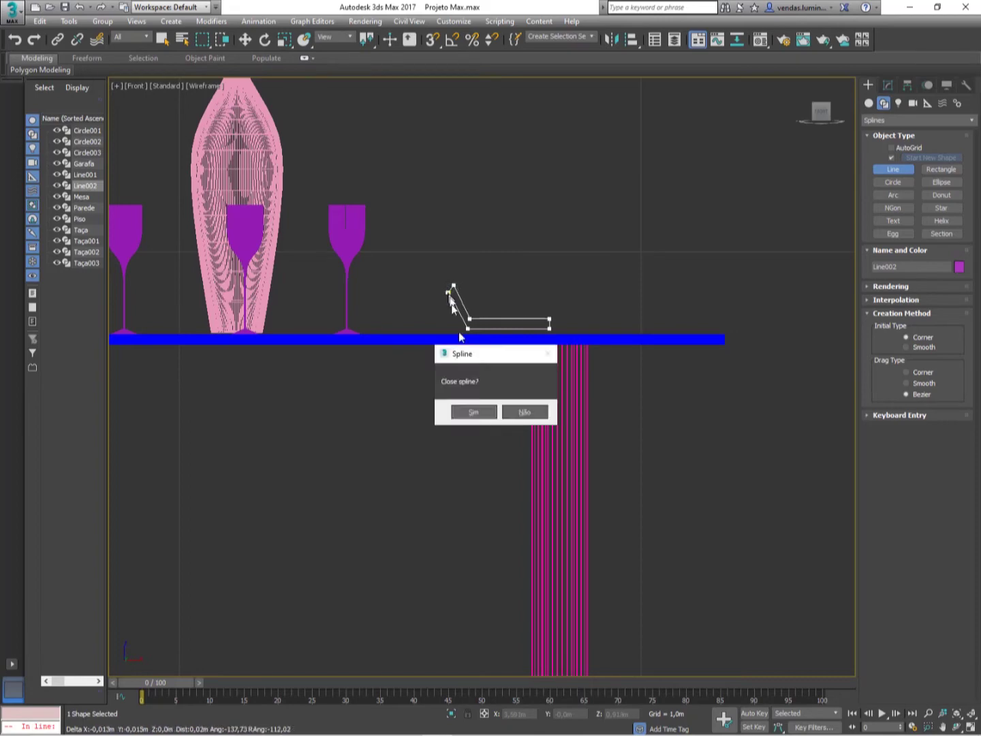
click(473, 410)
scroll(542, 245, up, 3)
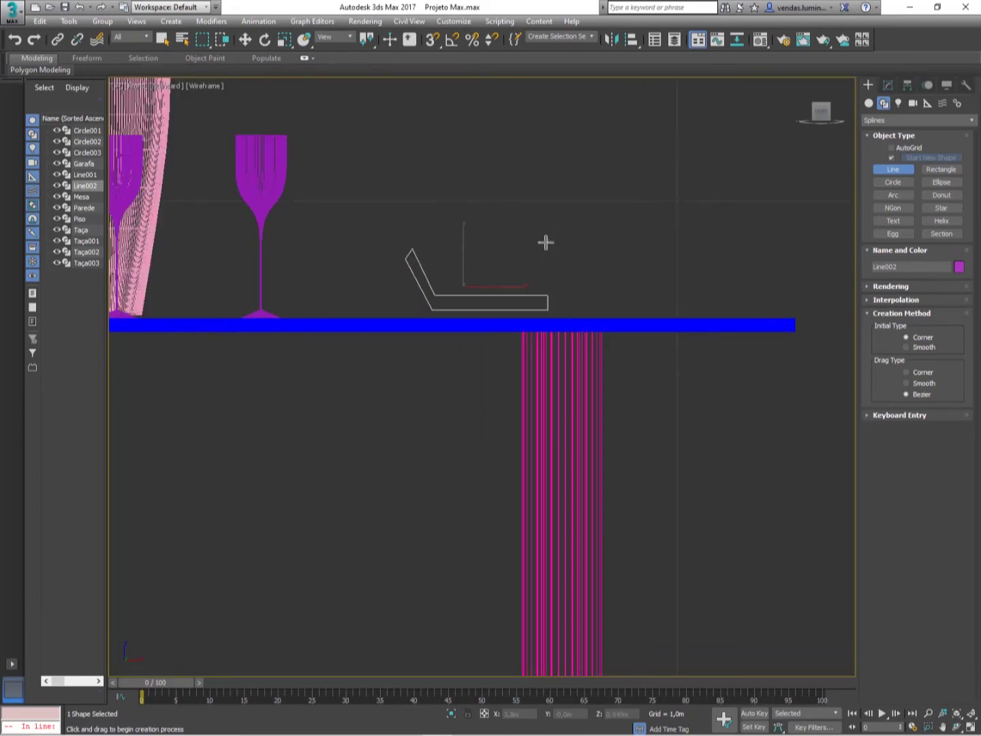
Step: Add an Edit Spline modifier to the closed profile above the tabletop
click(887, 85)
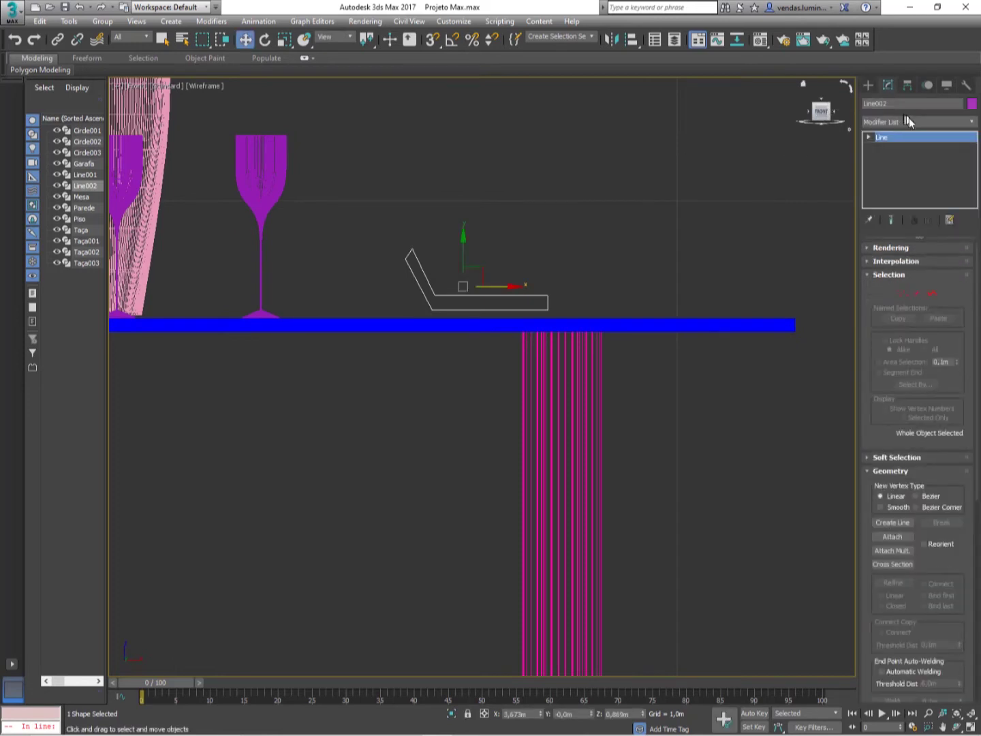
click(910, 122)
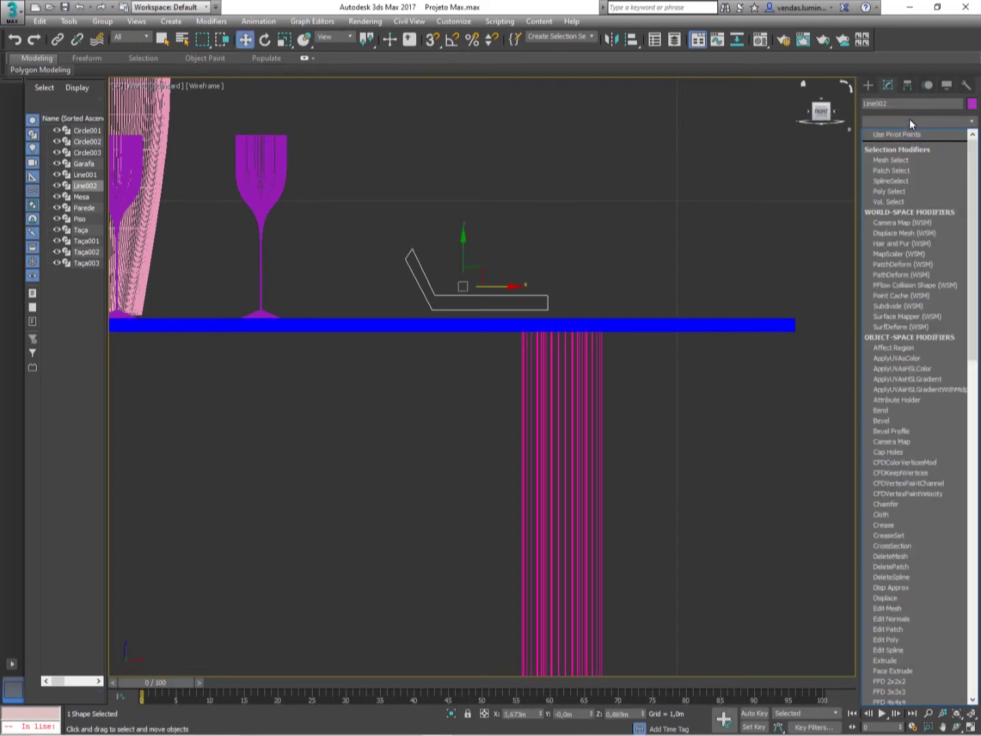
key(e)
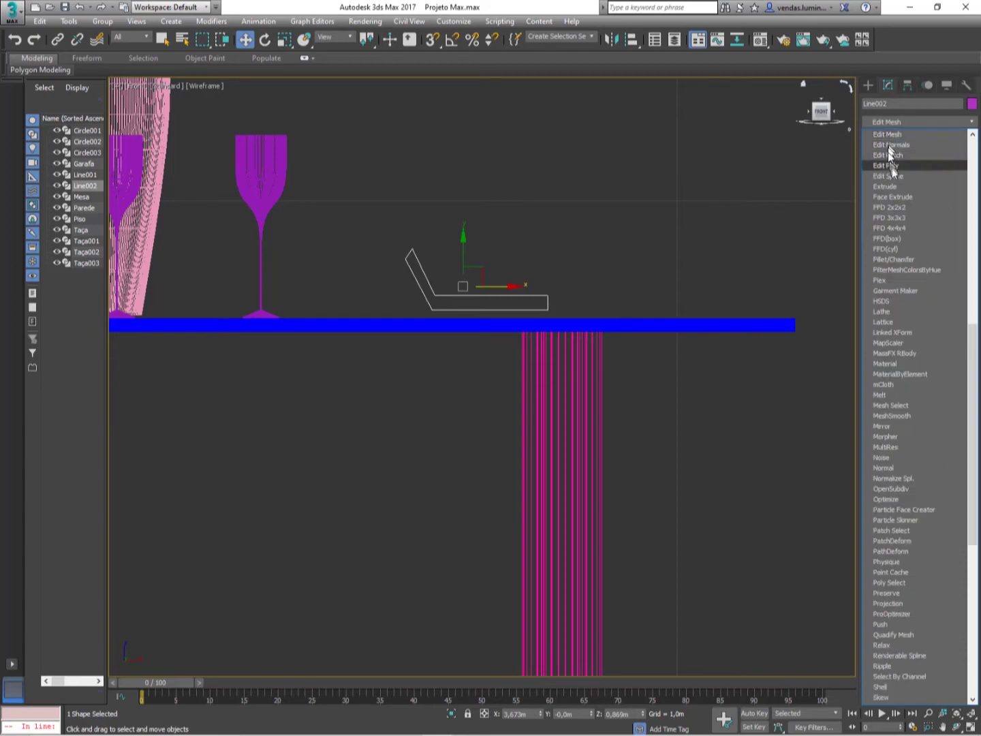
click(895, 174)
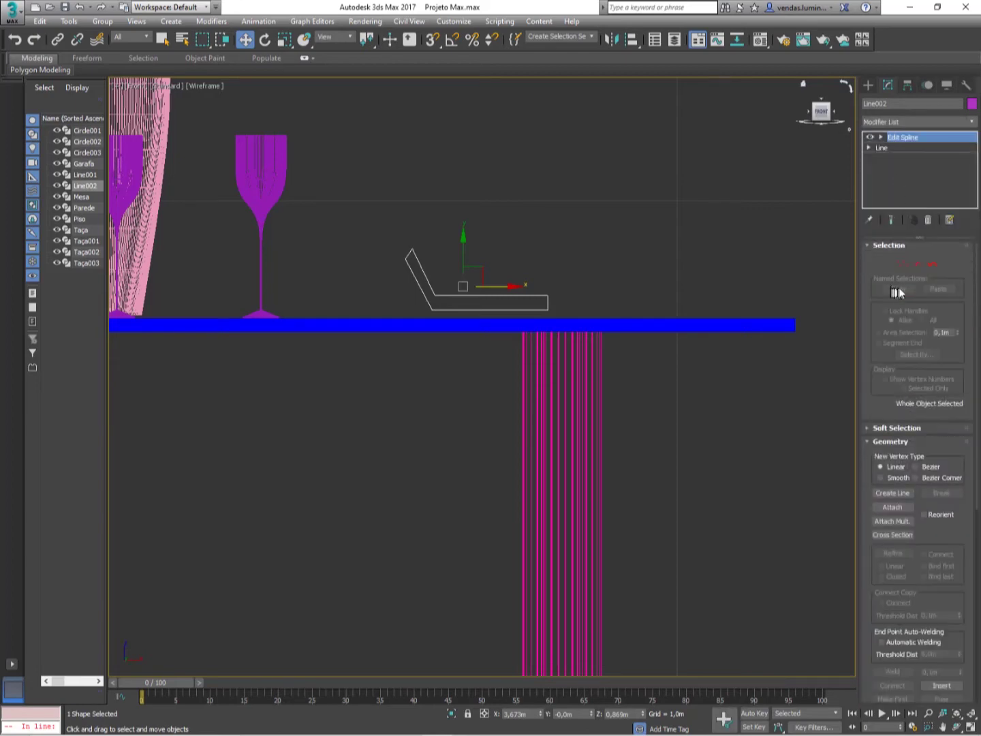
Step: Insert a vertex with Refine at the middle of the short edge that caps the profile's slanted rim
click(901, 264)
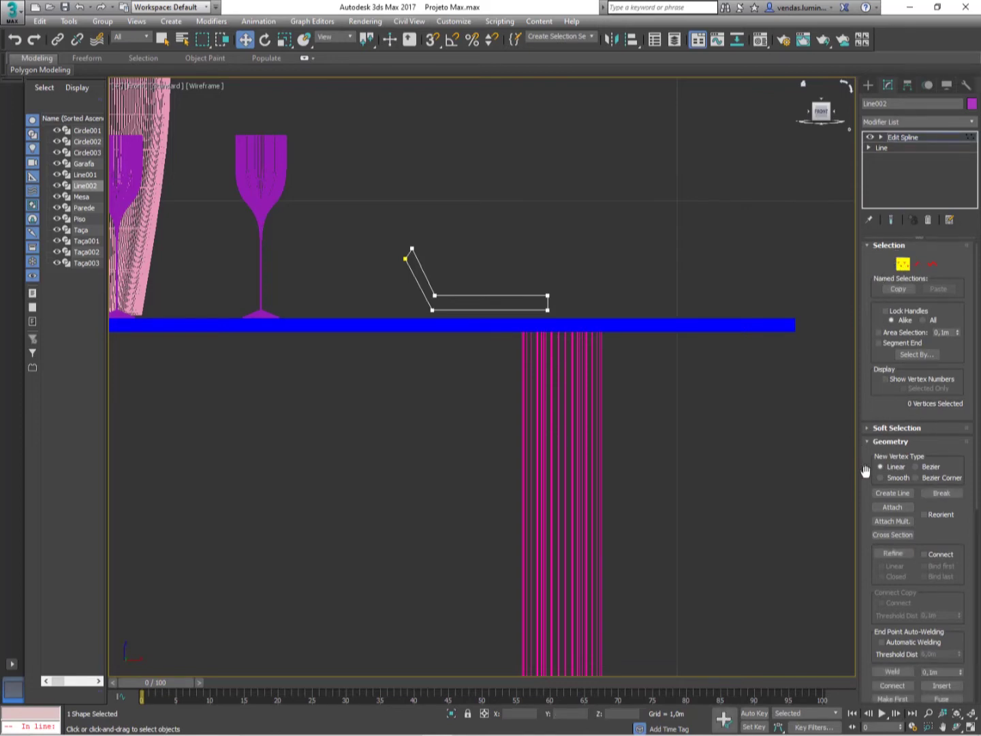
drag(865, 470, 864, 320)
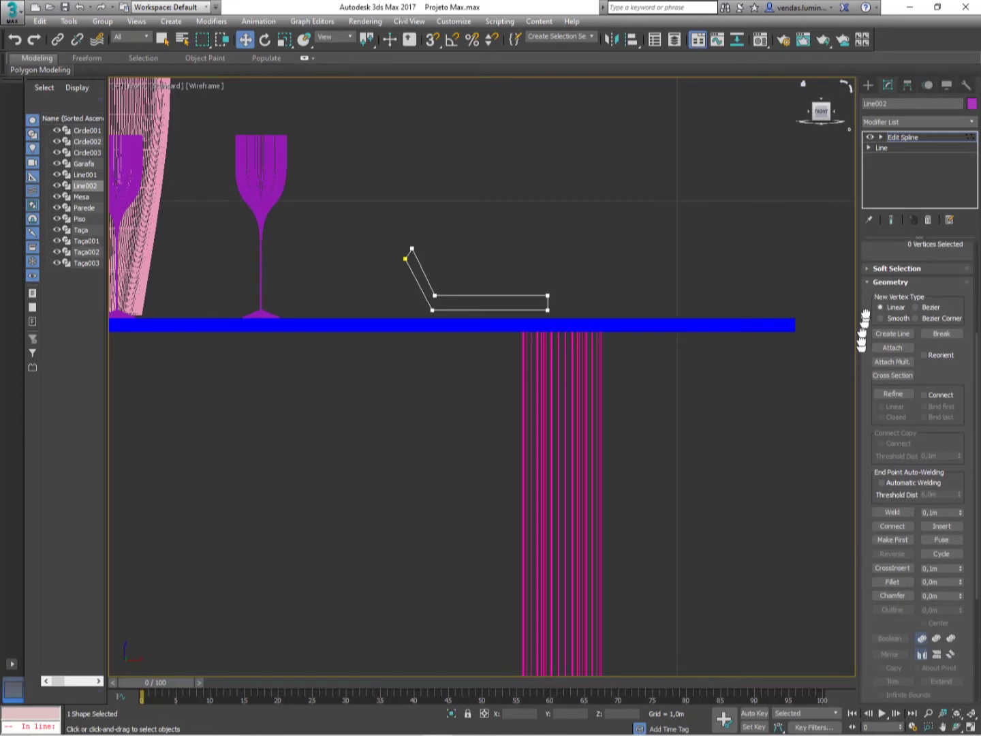
click(878, 394)
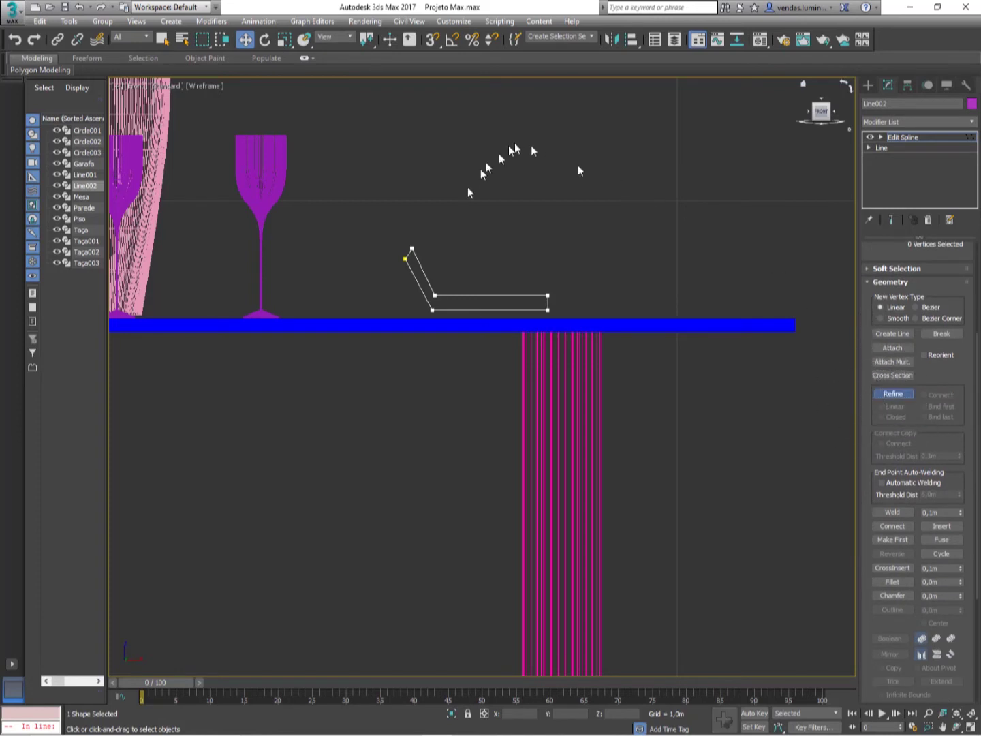
middle_drag(506, 217, 536, 211)
scroll(476, 285, up, 5)
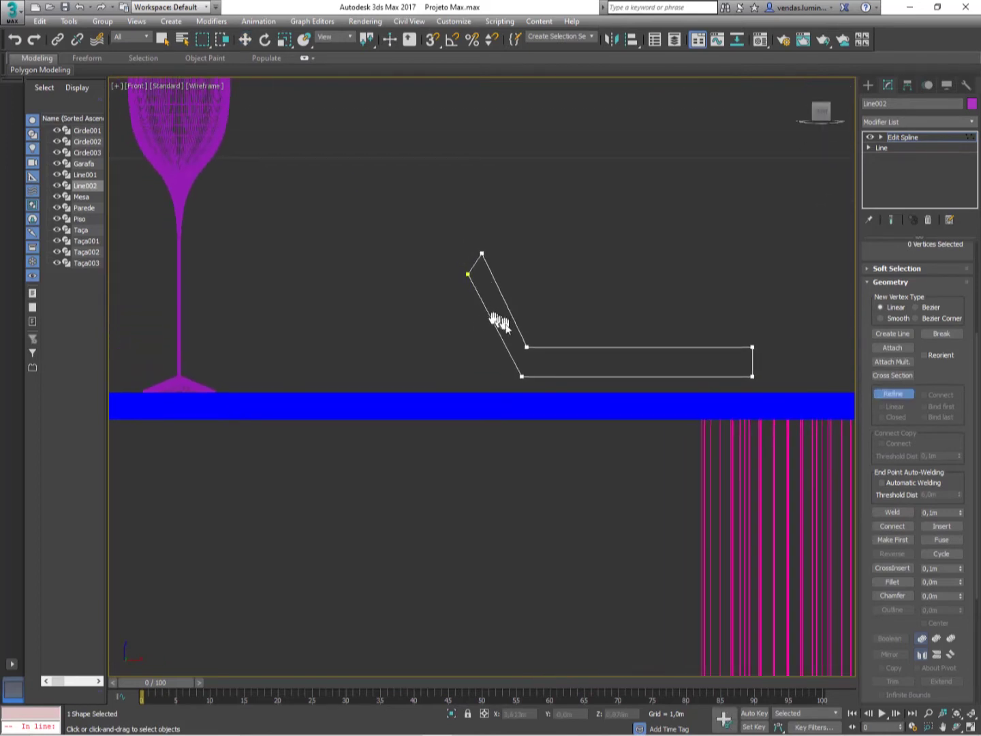
middle_drag(454, 249, 466, 282)
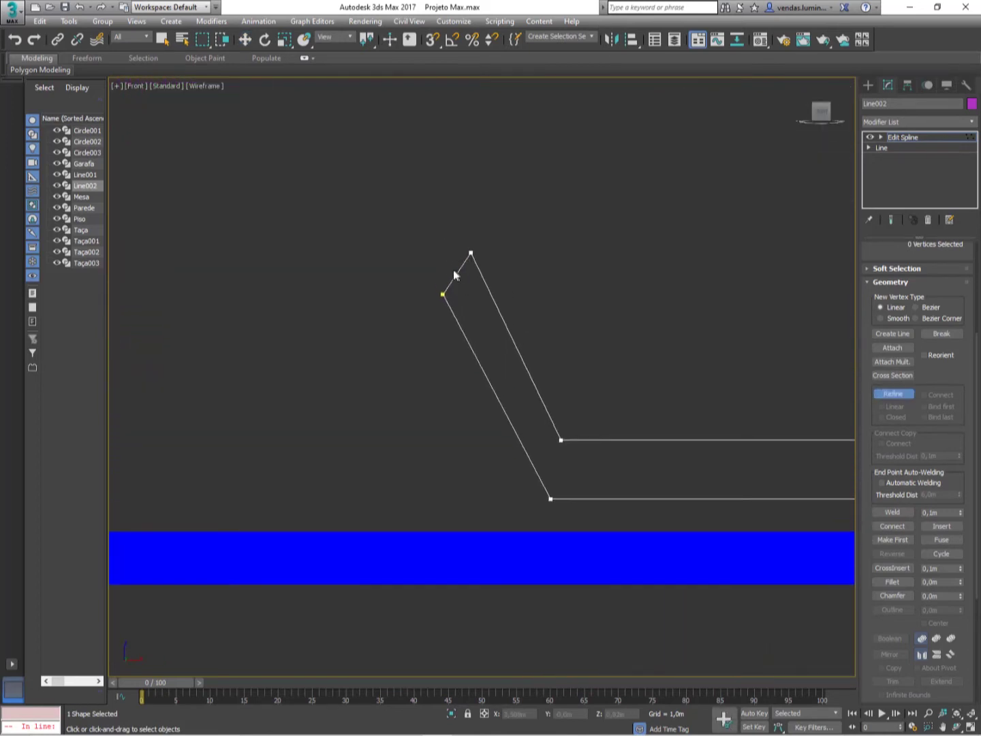
click(456, 273)
click(244, 39)
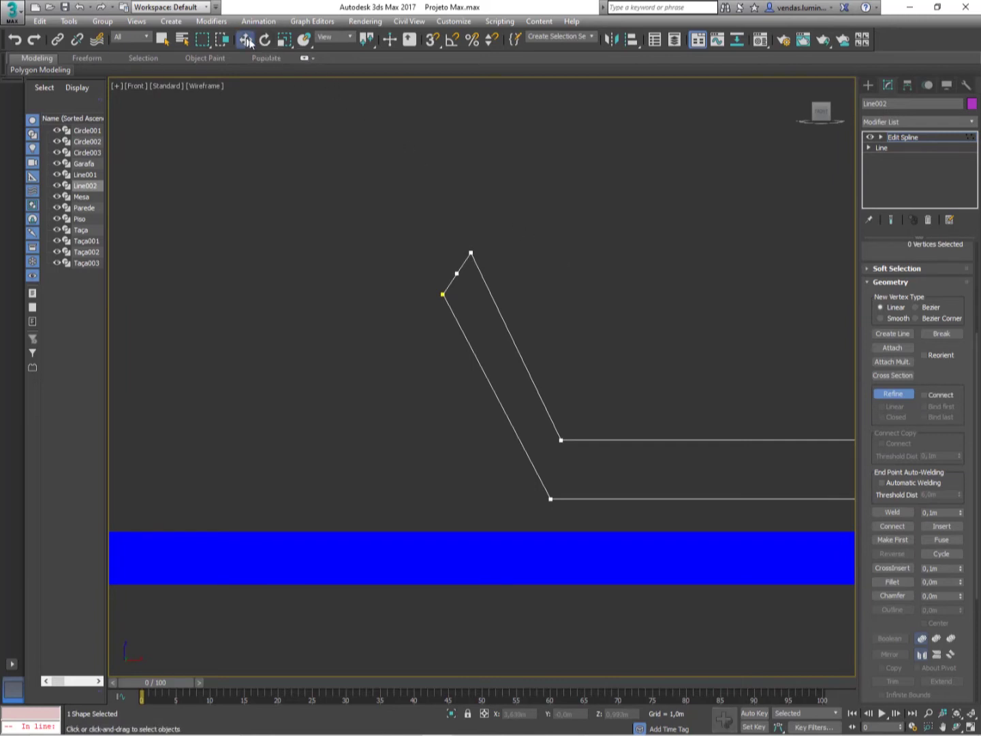
Step: Pull the refined vertex outward beyond the end of the slanted rim and fillet it into a rounded tip
click(457, 273)
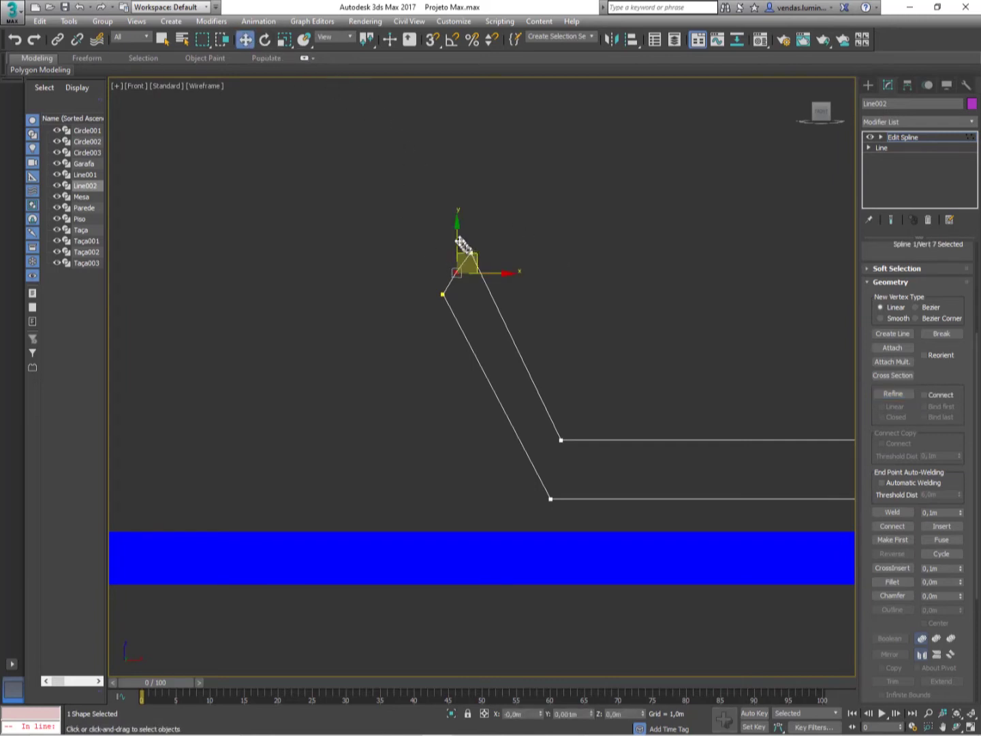
drag(457, 235, 446, 205)
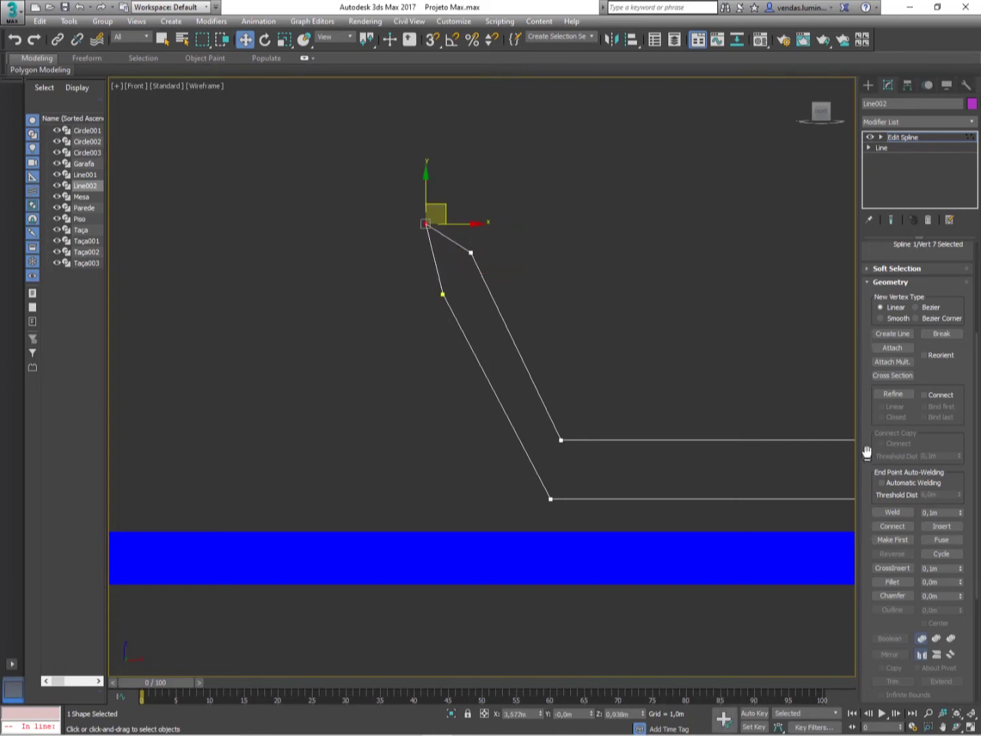
drag(866, 452, 861, 286)
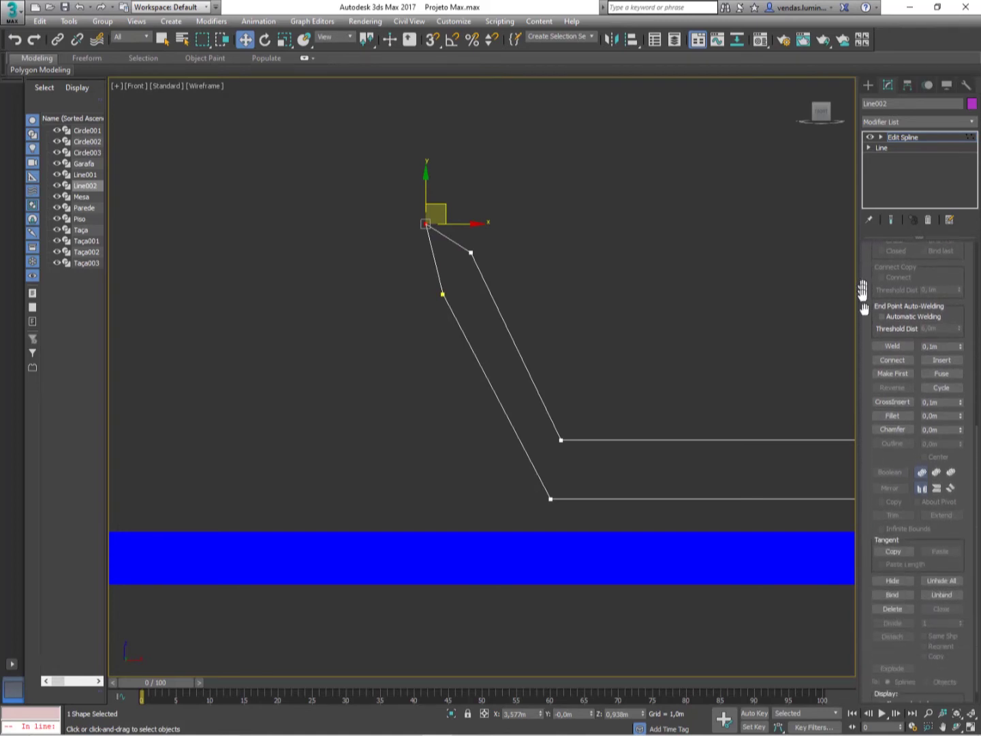
click(892, 416)
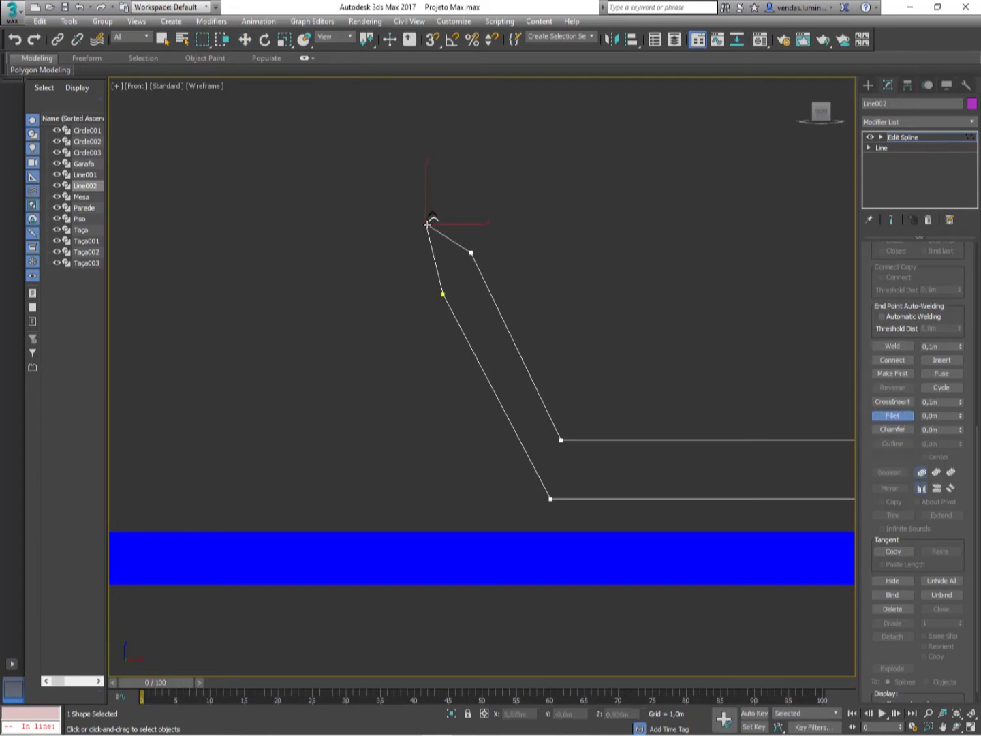
drag(426, 224, 431, 169)
Step: Fillet the inner and outer corners where the profile's slanted rim meets its flat base
mouse_move(603, 302)
middle_down()
mouse_move(508, 213)
mouse_move(486, 273)
mouse_move(602, 276)
middle_up()
scroll(506, 212, down, 3)
scroll(561, 285, up, 2)
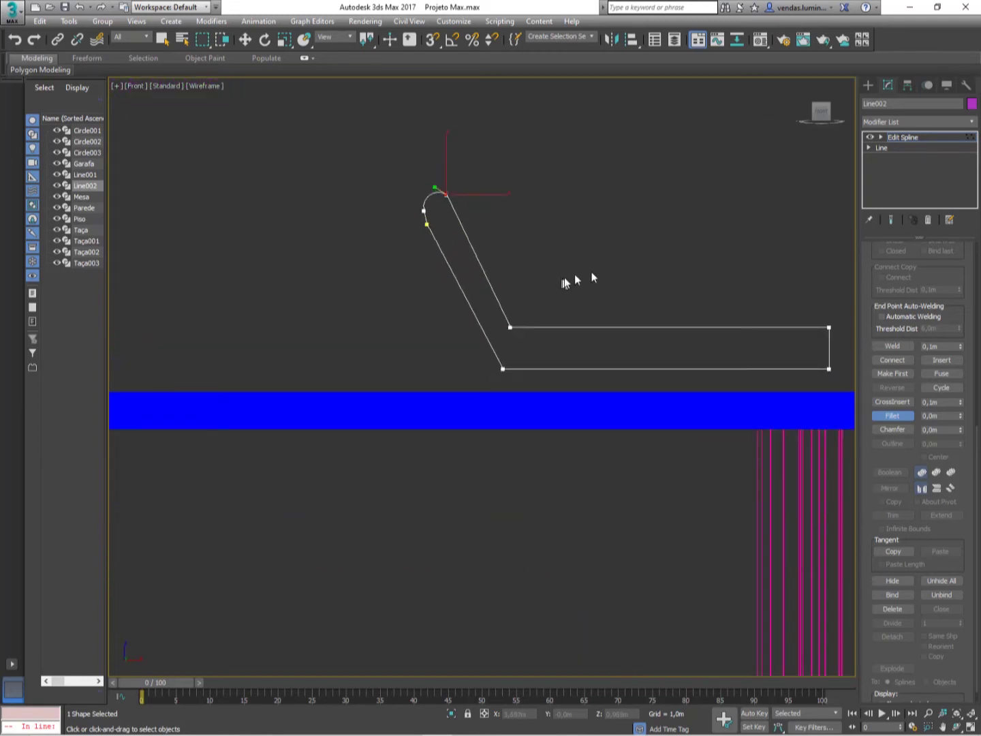
drag(506, 370, 523, 298)
middle_drag(707, 304, 576, 280)
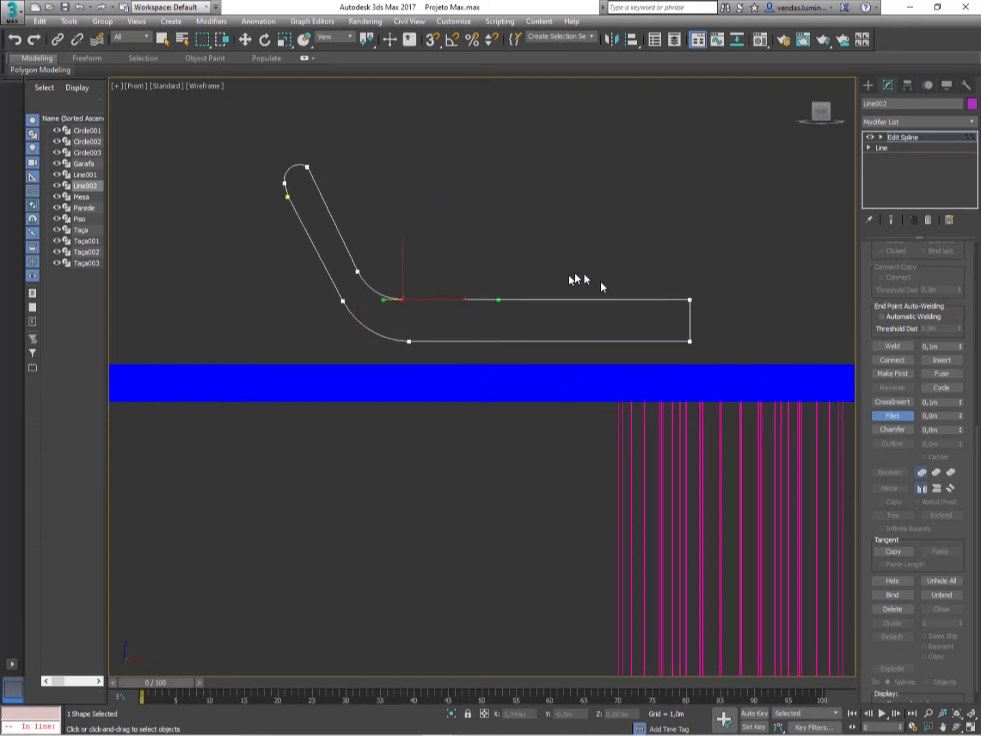
scroll(575, 283, down, 4)
scroll(617, 320, up, 4)
middle_drag(450, 266, 778, 306)
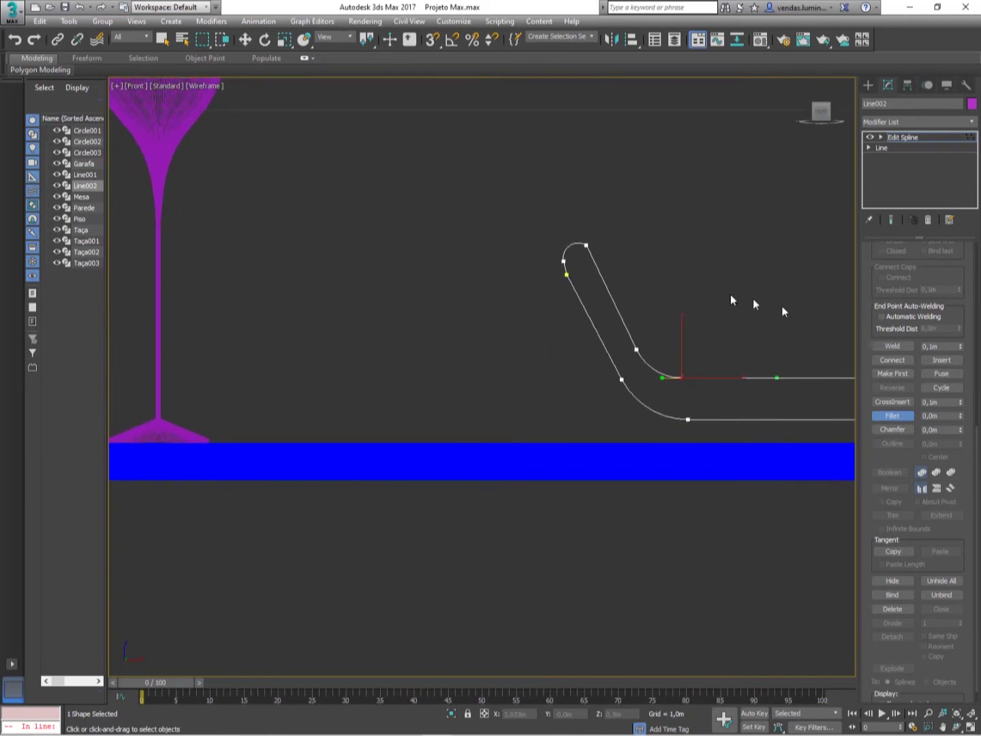
middle_drag(678, 279, 461, 203)
middle_drag(514, 254, 616, 286)
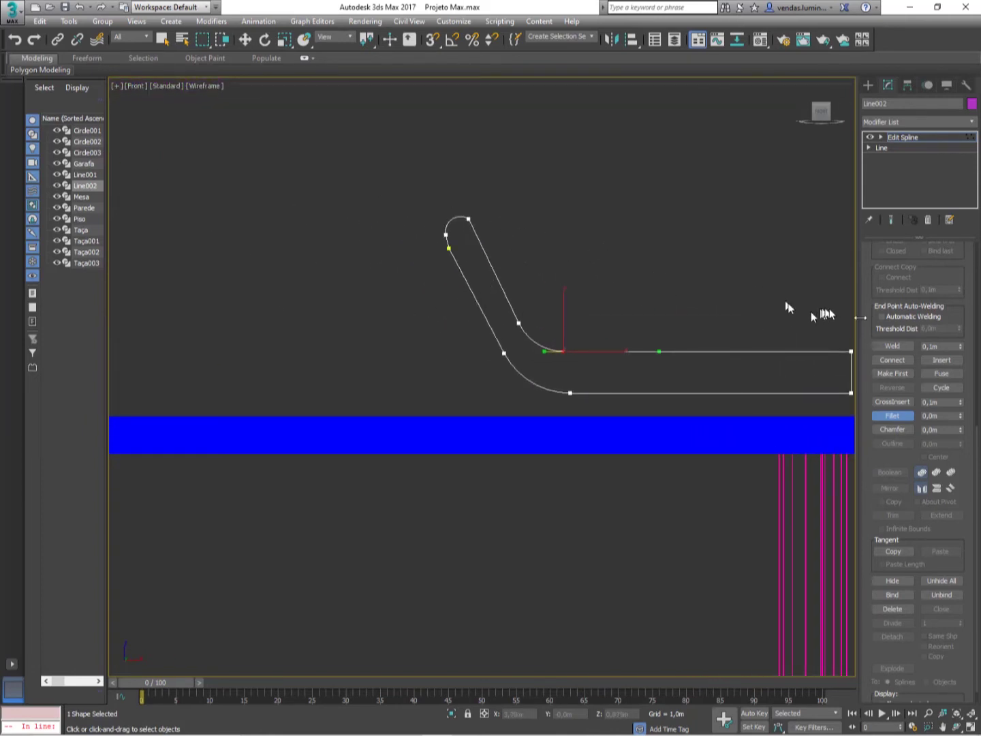
Step: Insert a vertex with Refine at the middle of both the outer and the inner long edge of the slanted rim
drag(865, 335, 867, 468)
click(884, 362)
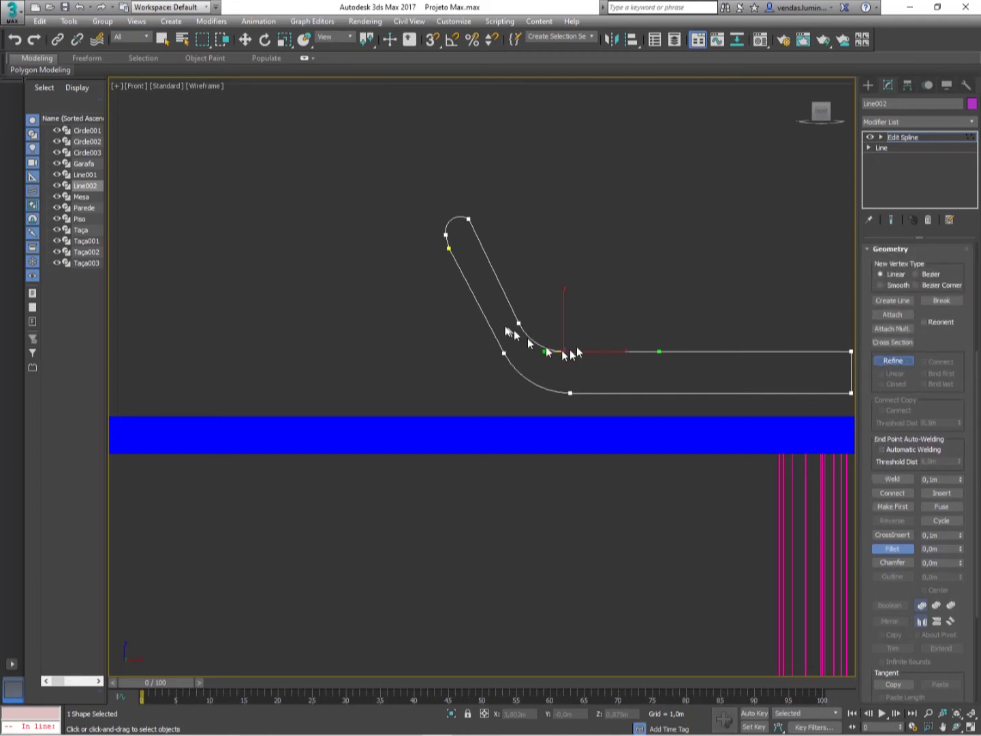
click(477, 303)
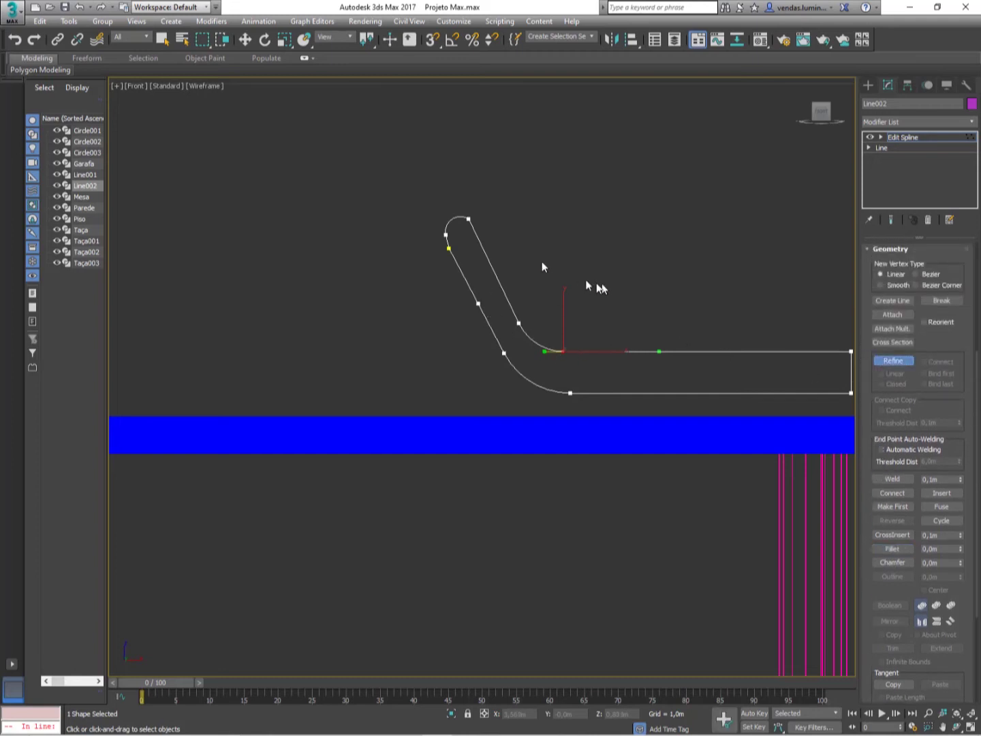
click(495, 269)
middle_drag(663, 239, 584, 194)
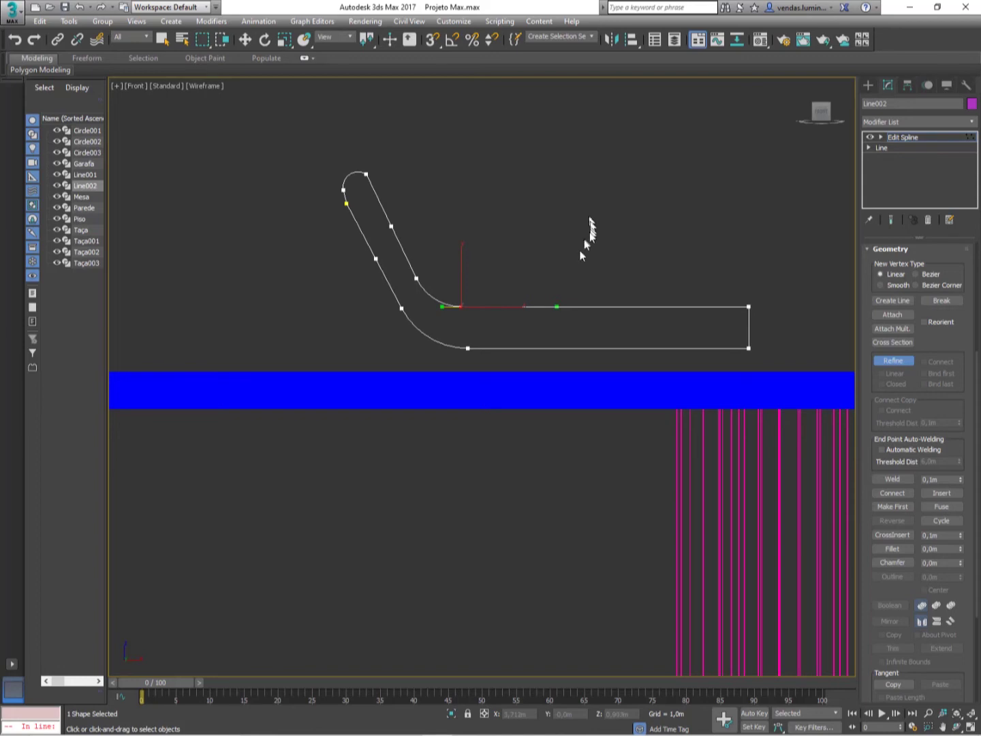
Step: Try a small Chamfer on the upper corner at the free end of the profile's base and discard it
drag(864, 384, 860, 205)
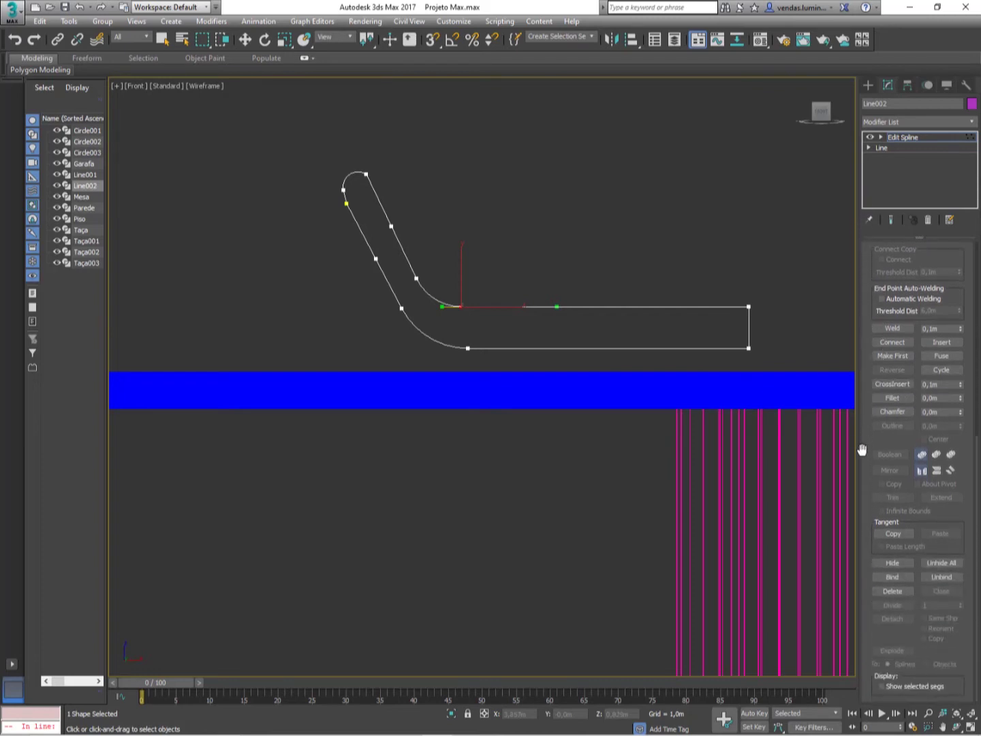
click(886, 411)
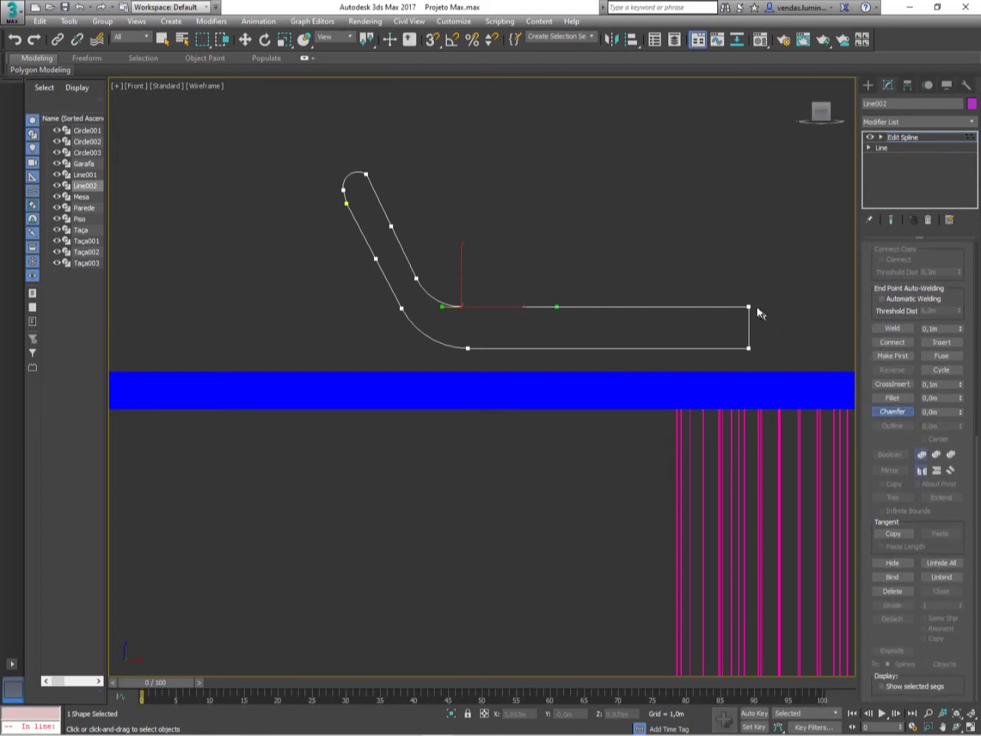
mouse_move(747, 307)
mouse_down()
mouse_move(763, 283)
mouse_move(760, 293)
mouse_up()
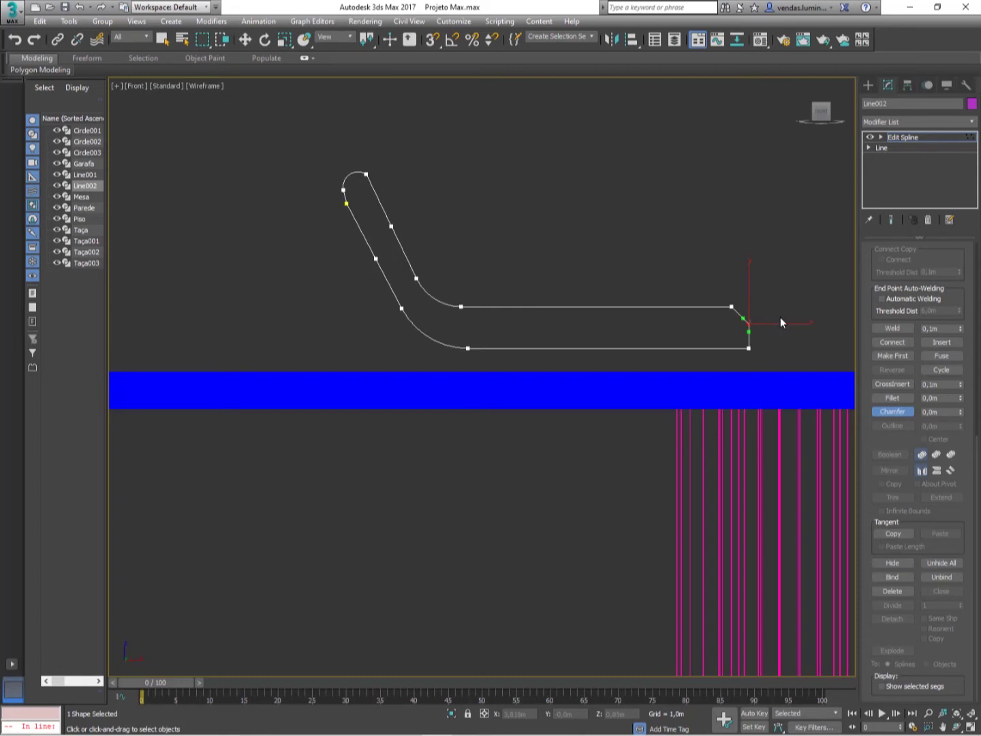
key(ctrl+z)
middle_drag(490, 159, 613, 205)
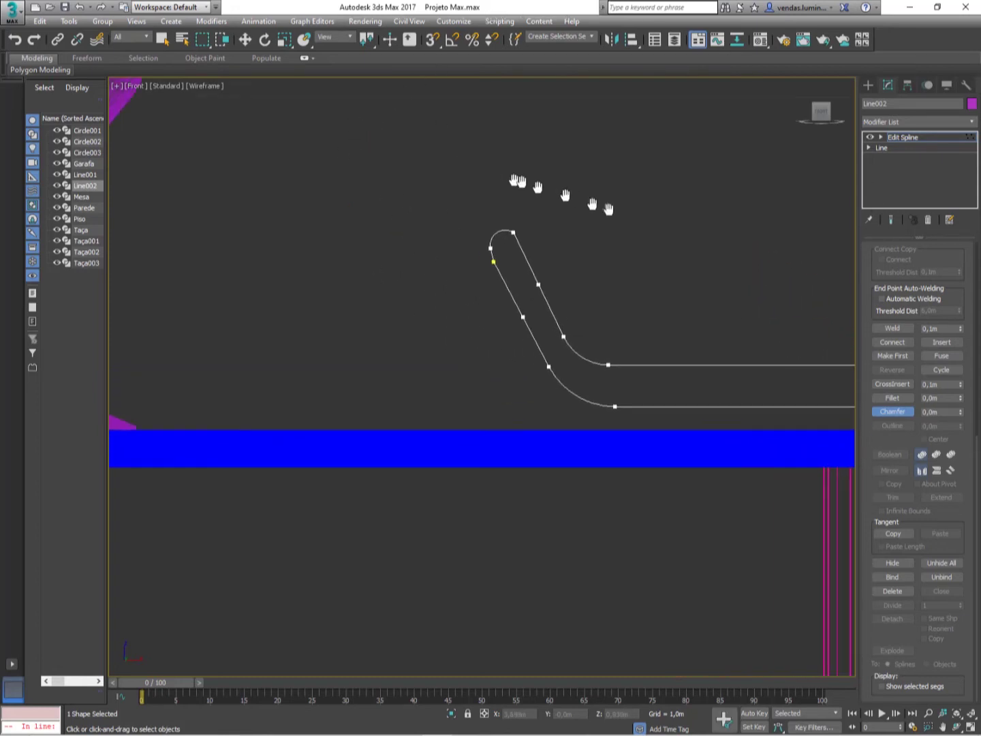
scroll(504, 231, up, 3)
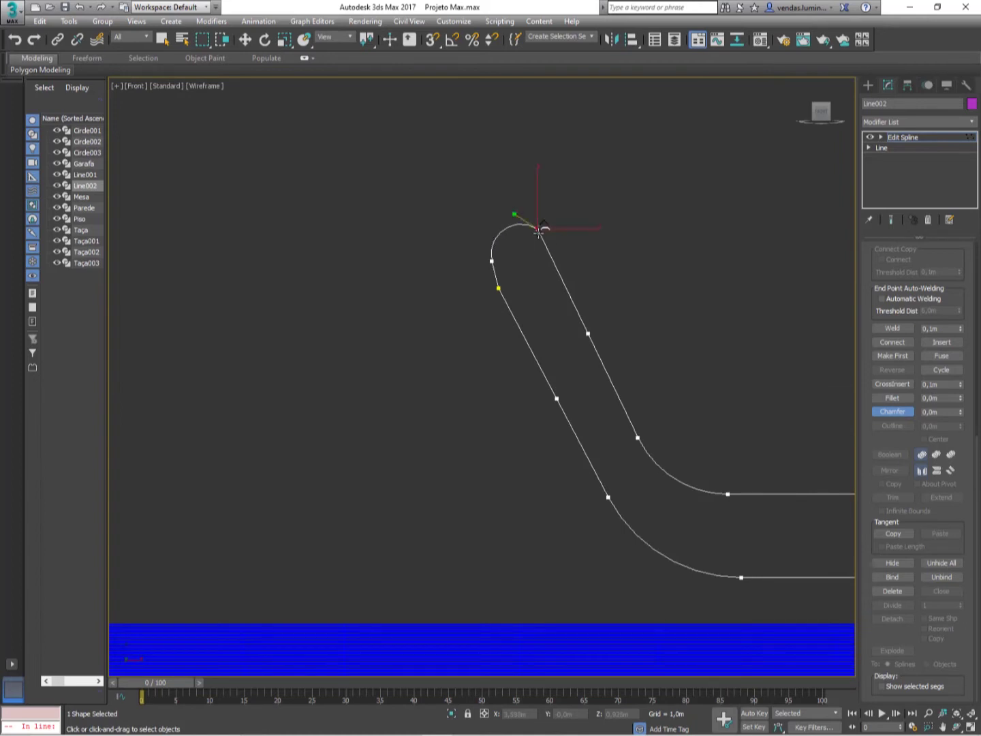
scroll(565, 215, down, 2)
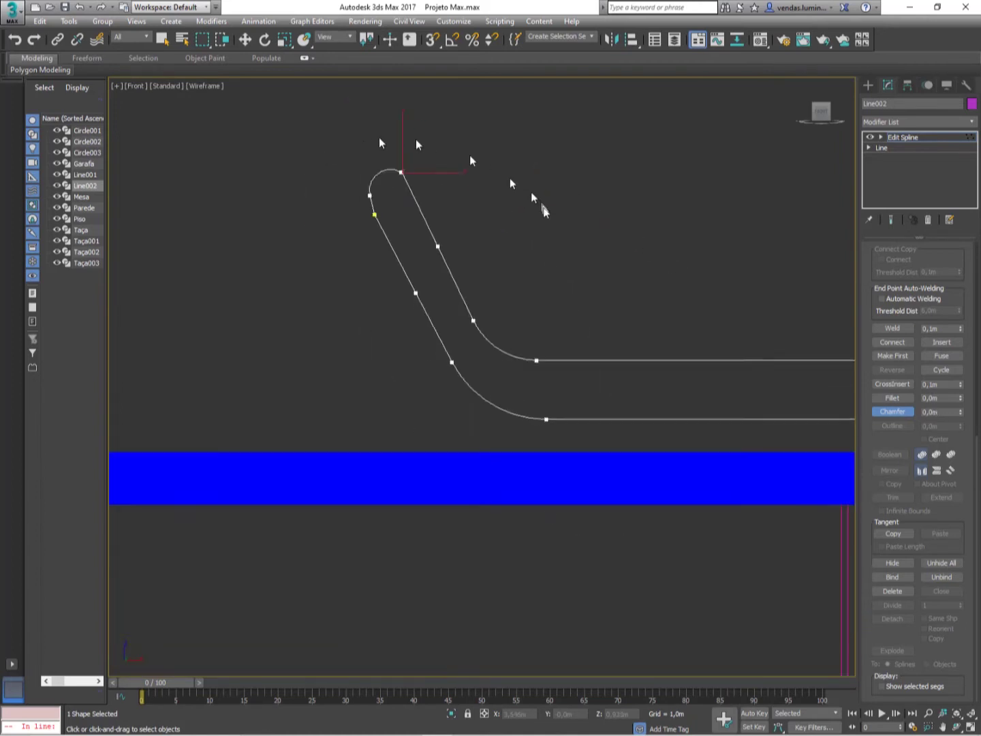
scroll(518, 247, down, 3)
scroll(598, 331, up, 3)
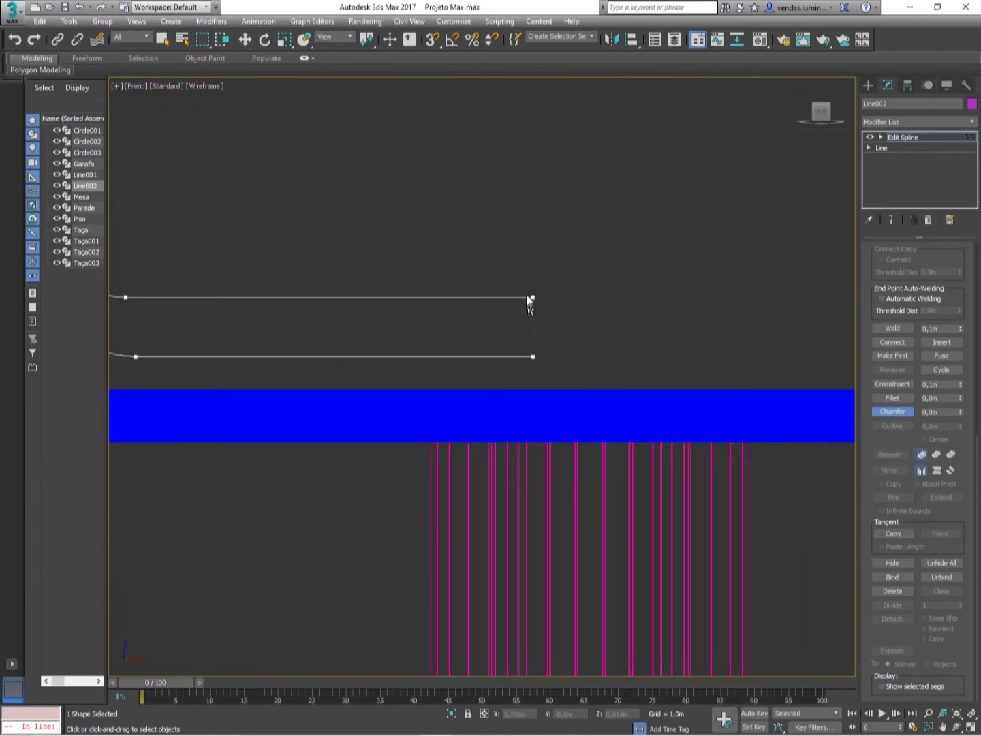
drag(532, 296, 557, 262)
right_click(558, 263)
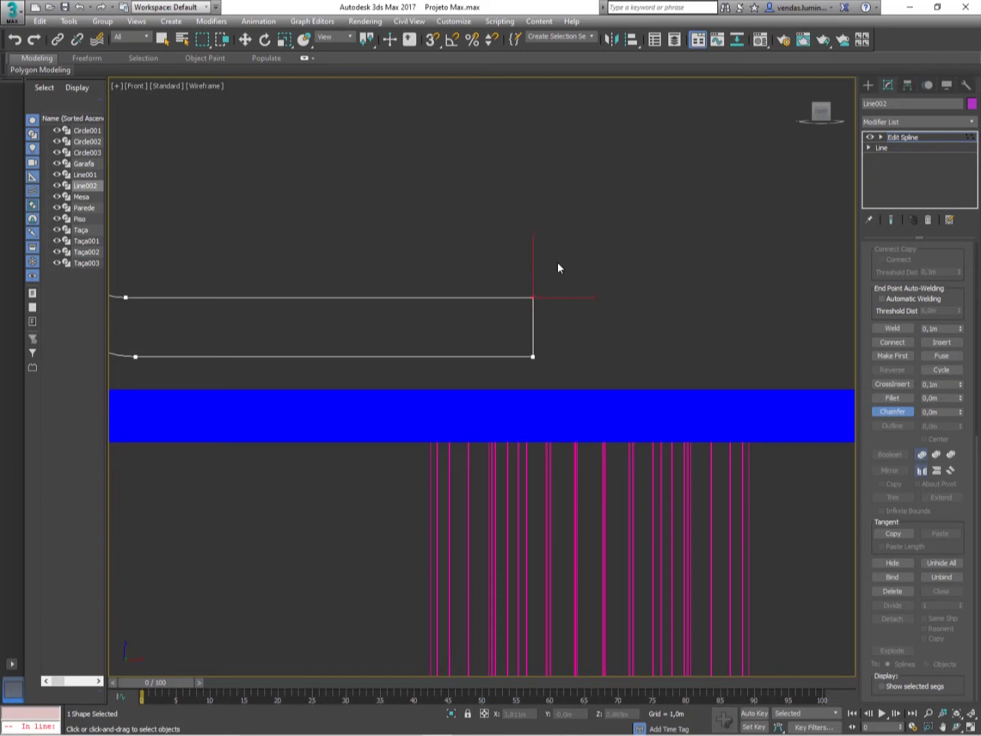
scroll(861, 367, up, 5)
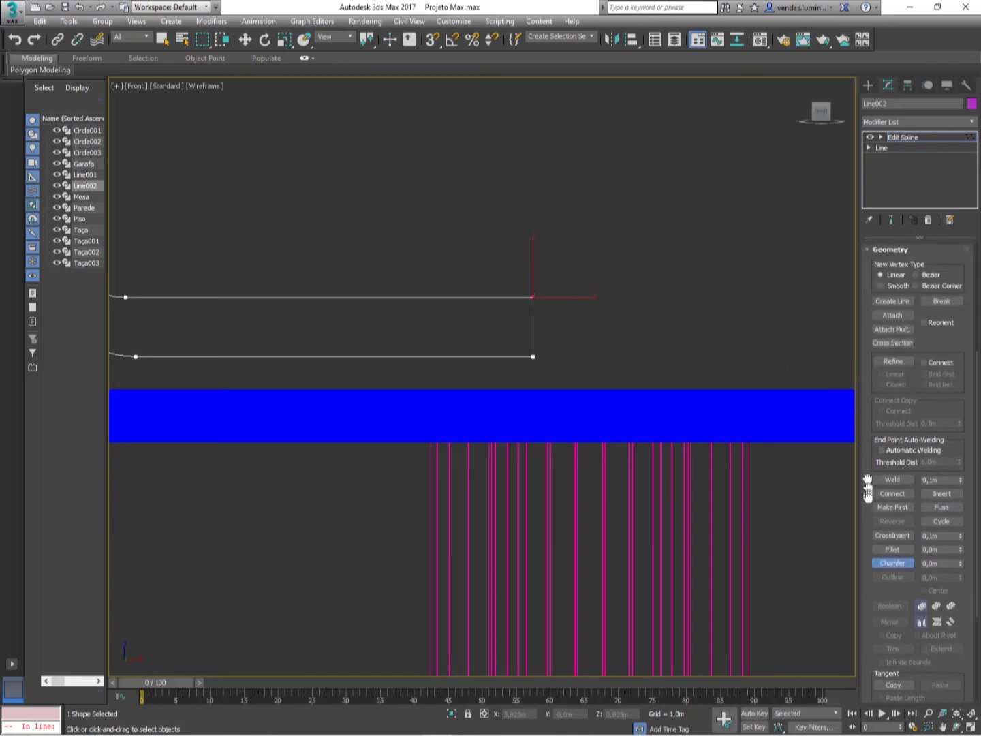
click(892, 363)
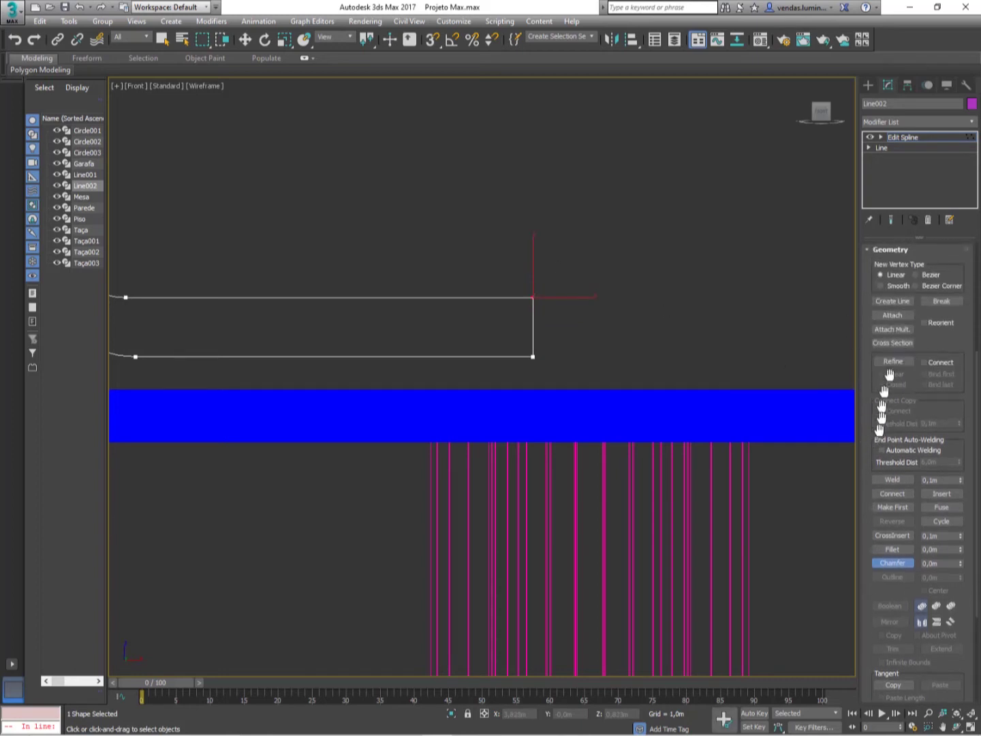
drag(862, 486, 865, 335)
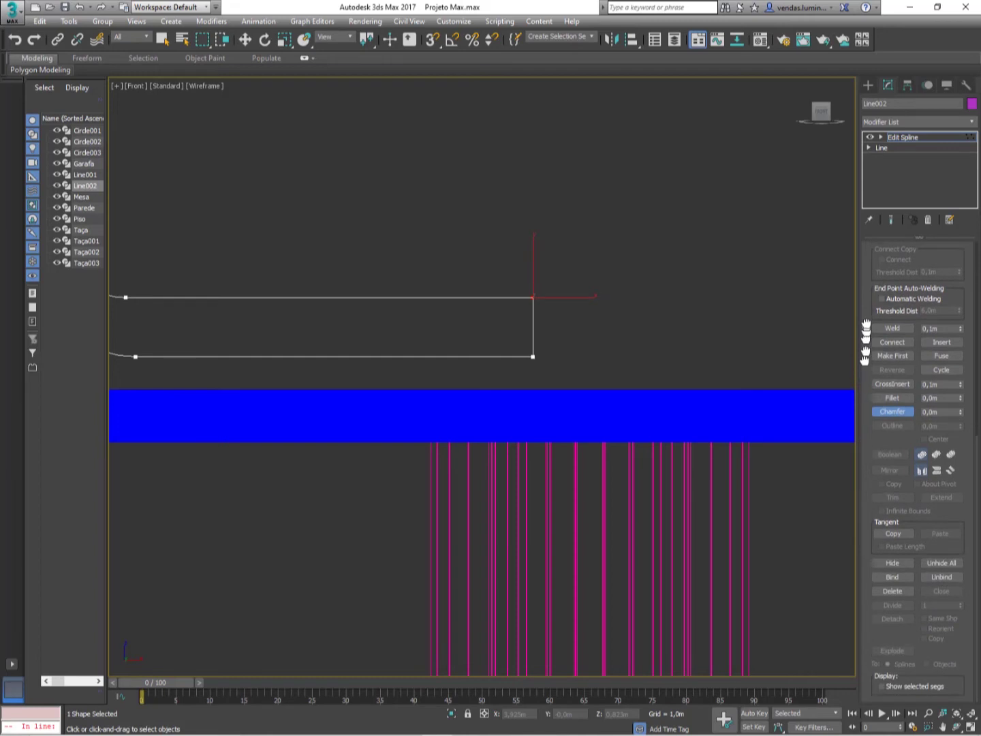
click(895, 399)
click(893, 412)
drag(870, 355, 882, 447)
drag(886, 475, 887, 483)
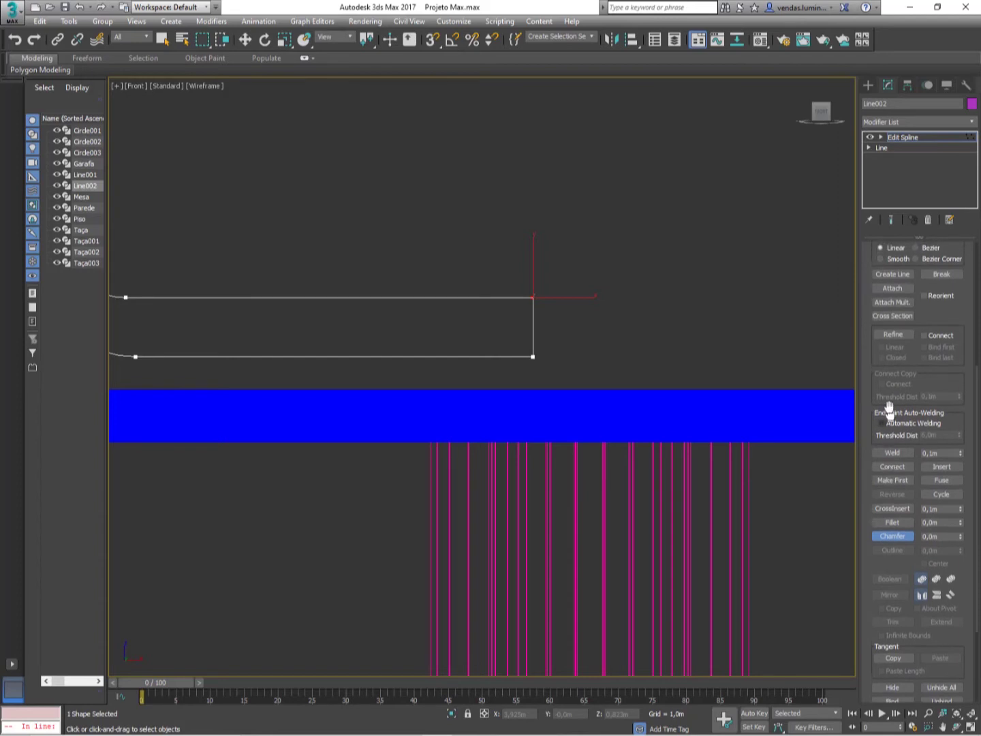
drag(866, 427, 858, 262)
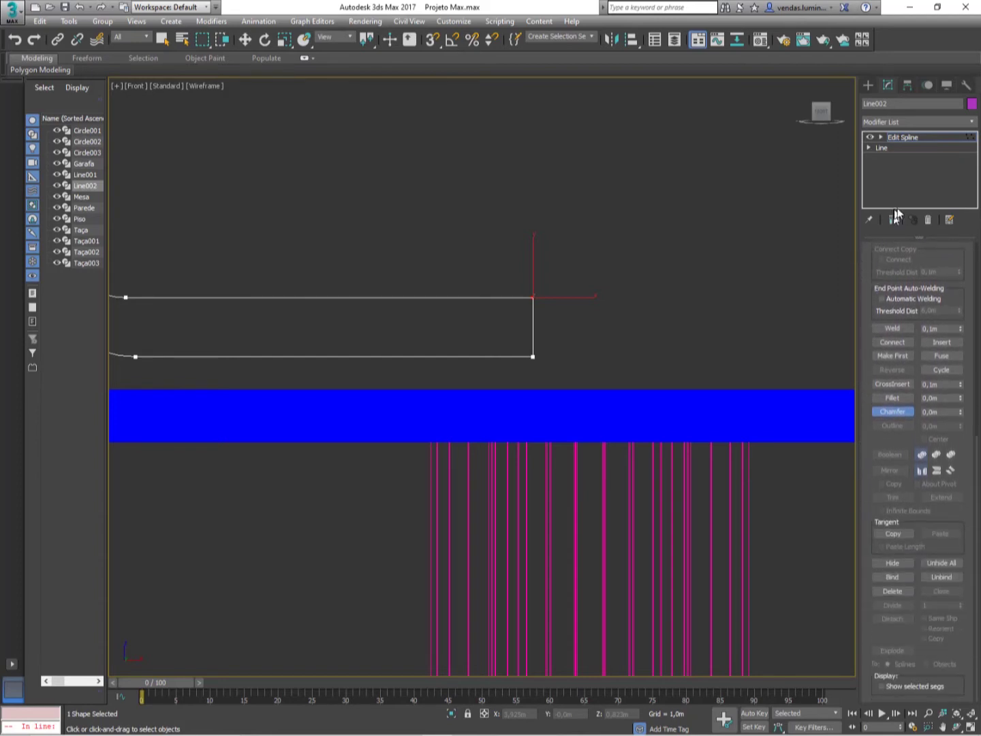
Step: Revolve the profile into a round plate with a Lathe modifier, its axis aligned to the free end of the base
middle_drag(344, 146, 720, 216)
scroll(608, 240, down, 2)
middle_drag(612, 242, 419, 260)
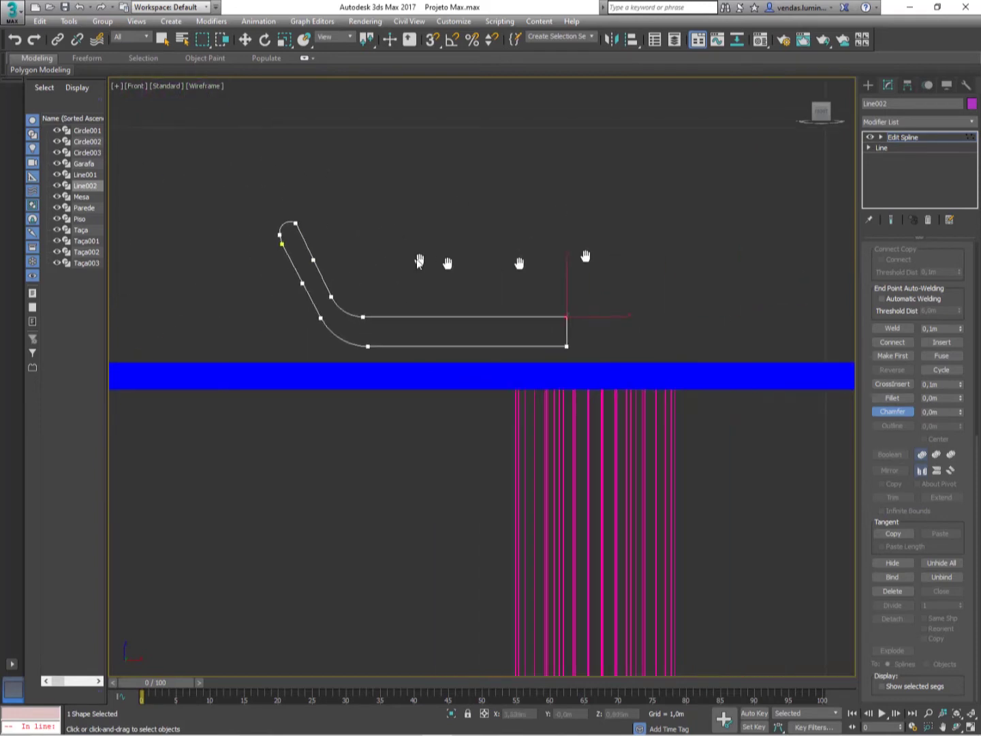
scroll(487, 268, up, 2)
scroll(488, 268, down, 2)
mouse_move(494, 270)
middle_down()
mouse_move(608, 272)
mouse_move(480, 265)
middle_up()
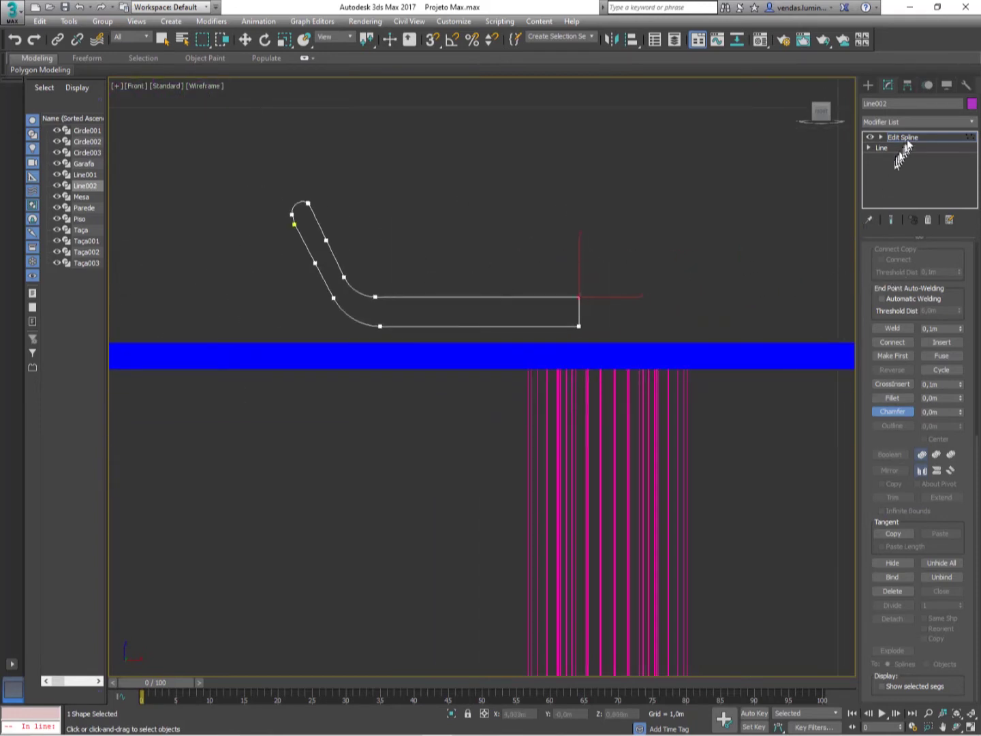
click(923, 122)
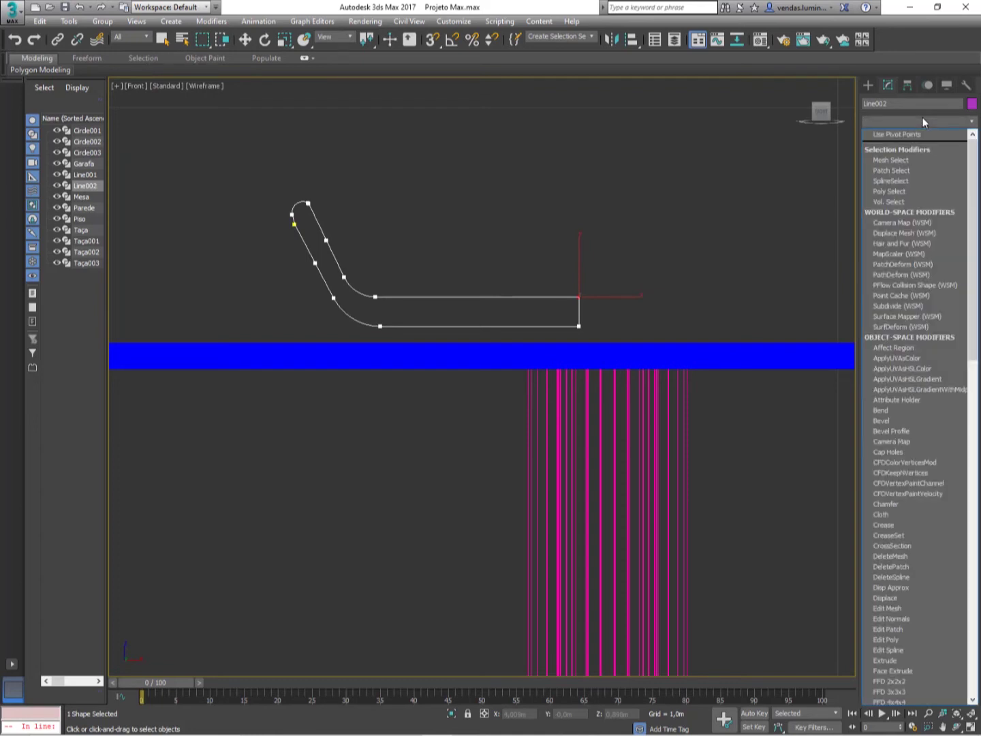
text(l)
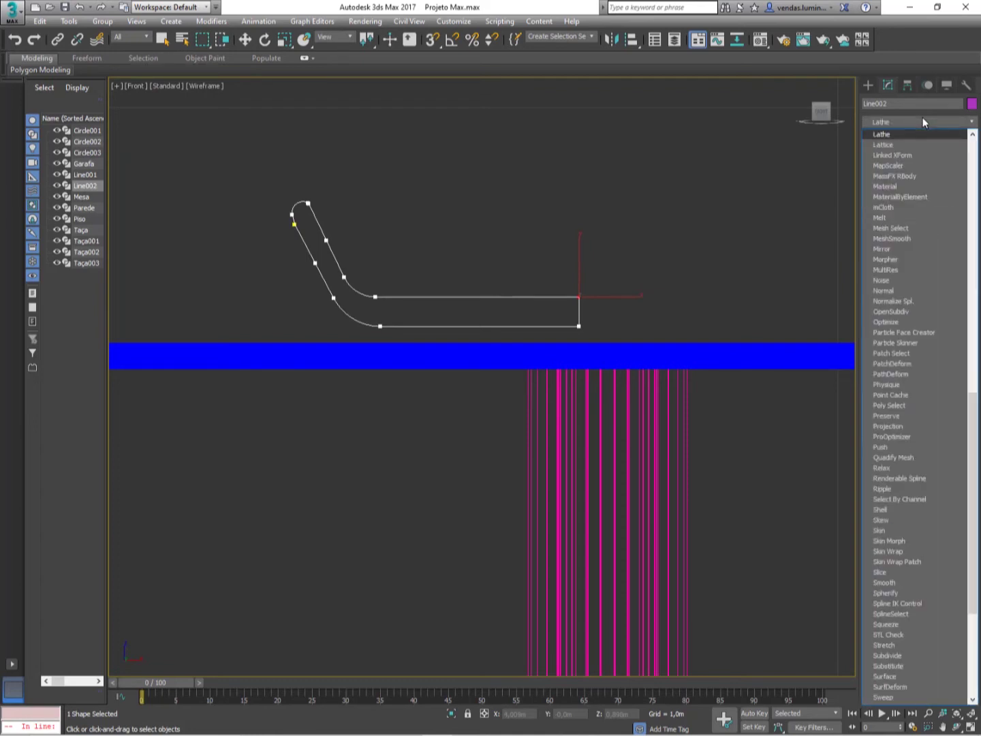
click(883, 139)
scroll(545, 194, down, 6)
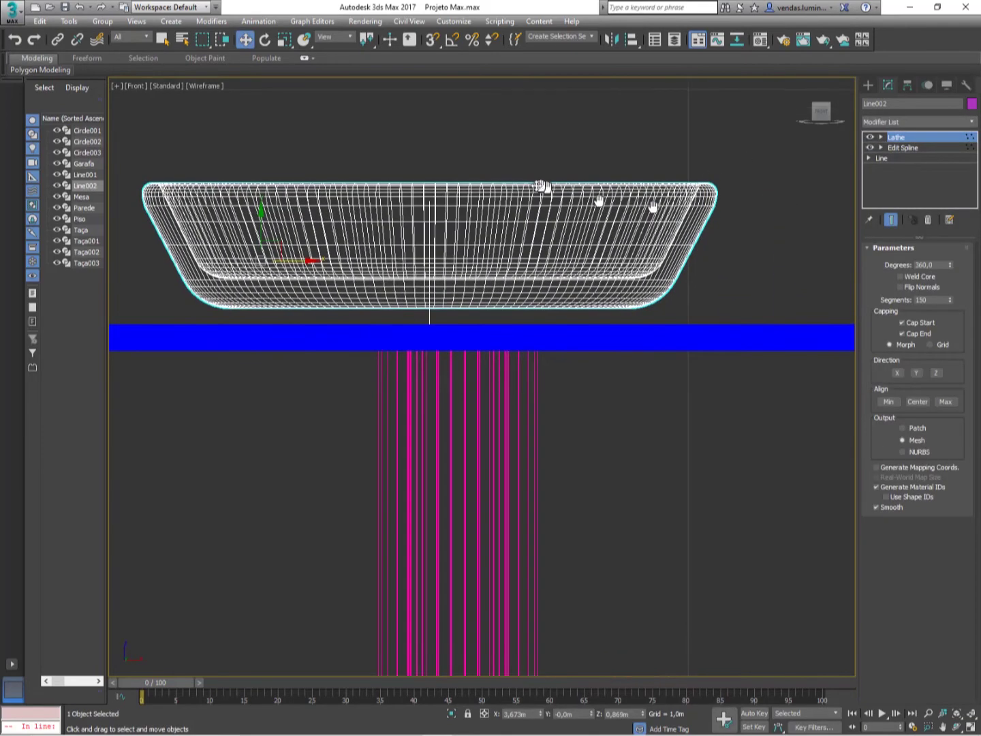
scroll(575, 256, up, 4)
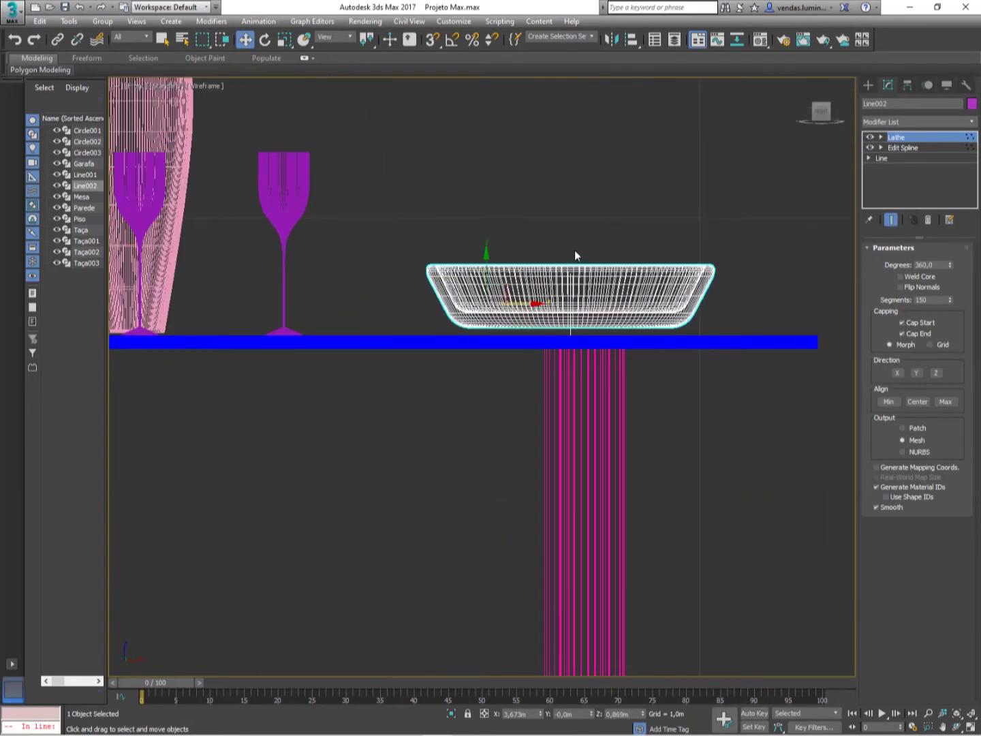
key(alt+w)
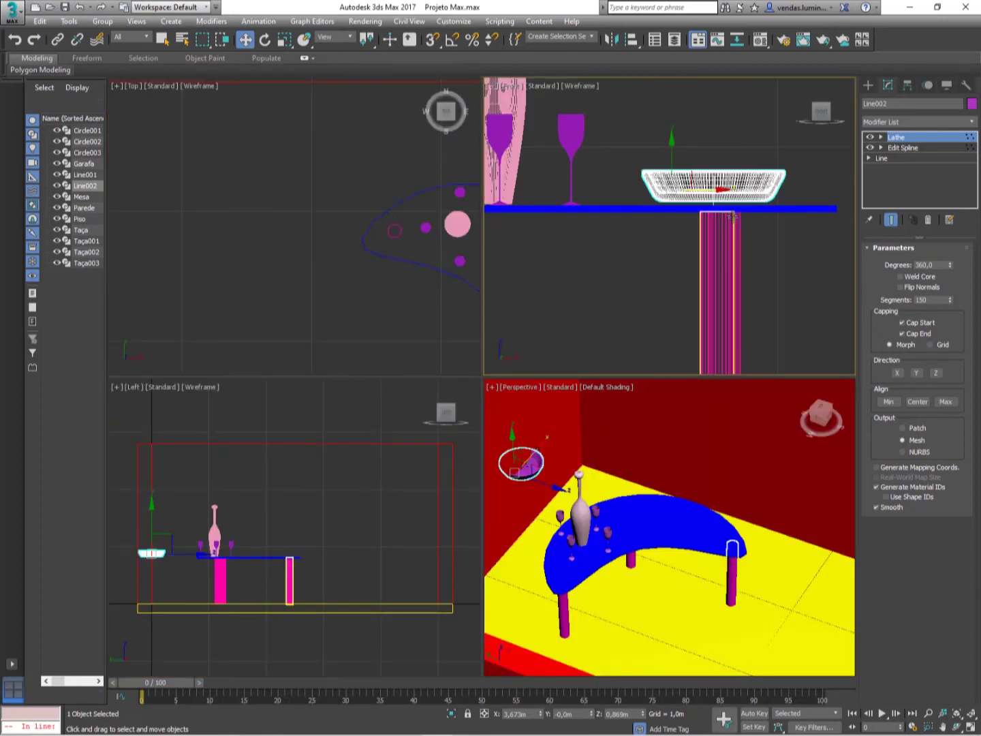
Step: Try to shift the plate toward the tabletop in the Top view with the Lathe axis active, and undo the move
click(905, 138)
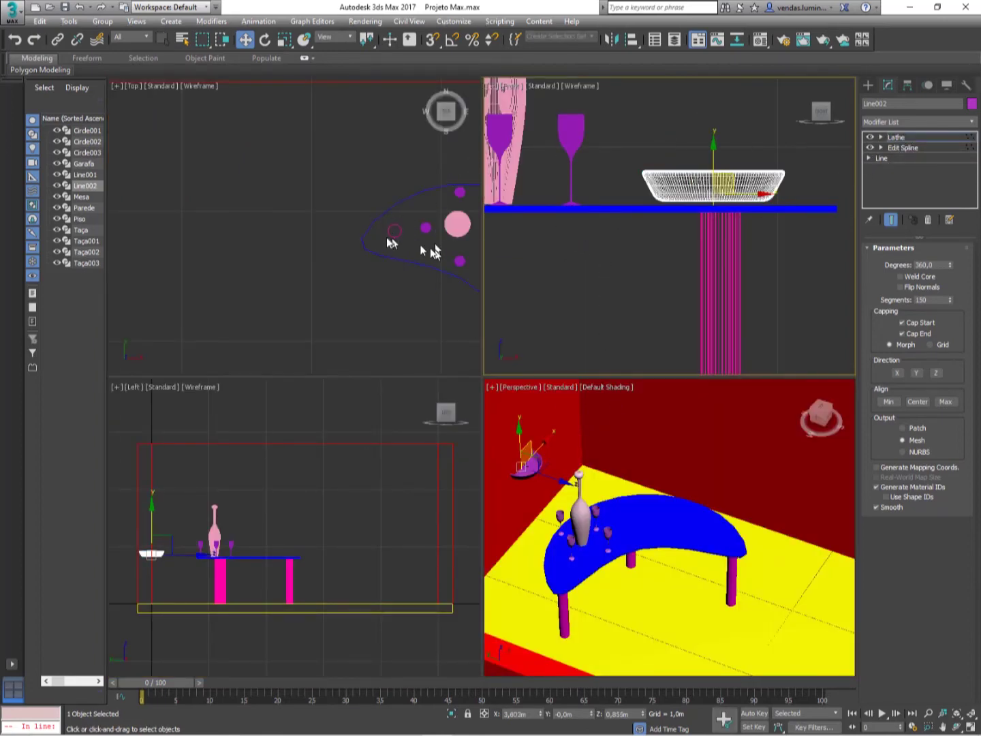
middle_drag(420, 244, 332, 263)
middle_drag(384, 215, 372, 236)
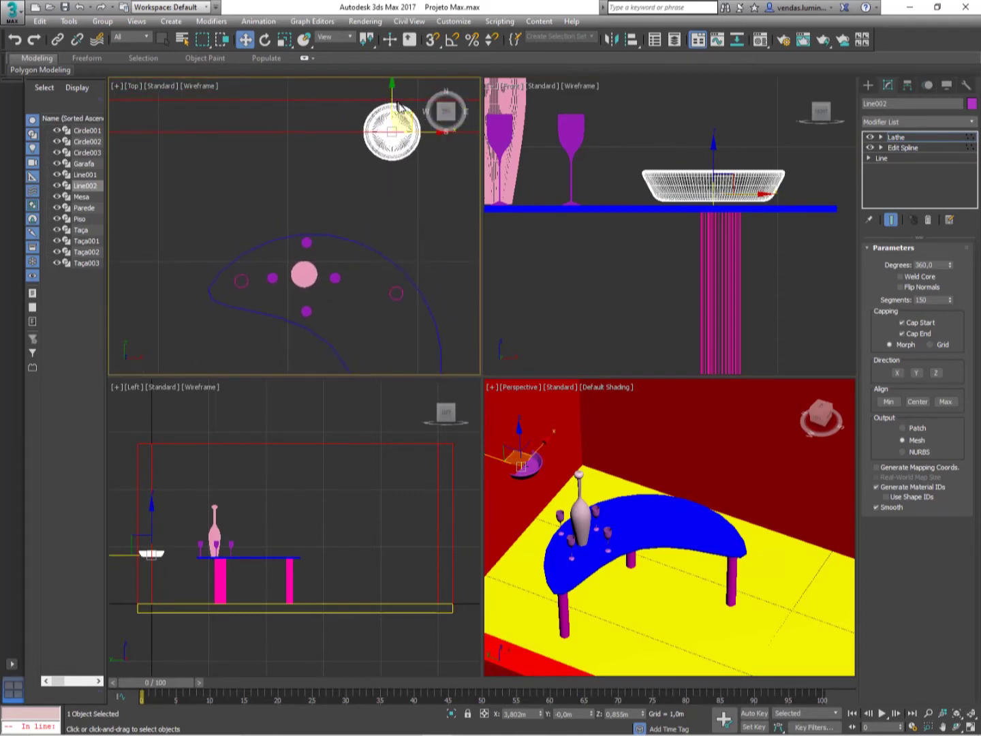
drag(407, 113, 433, 268)
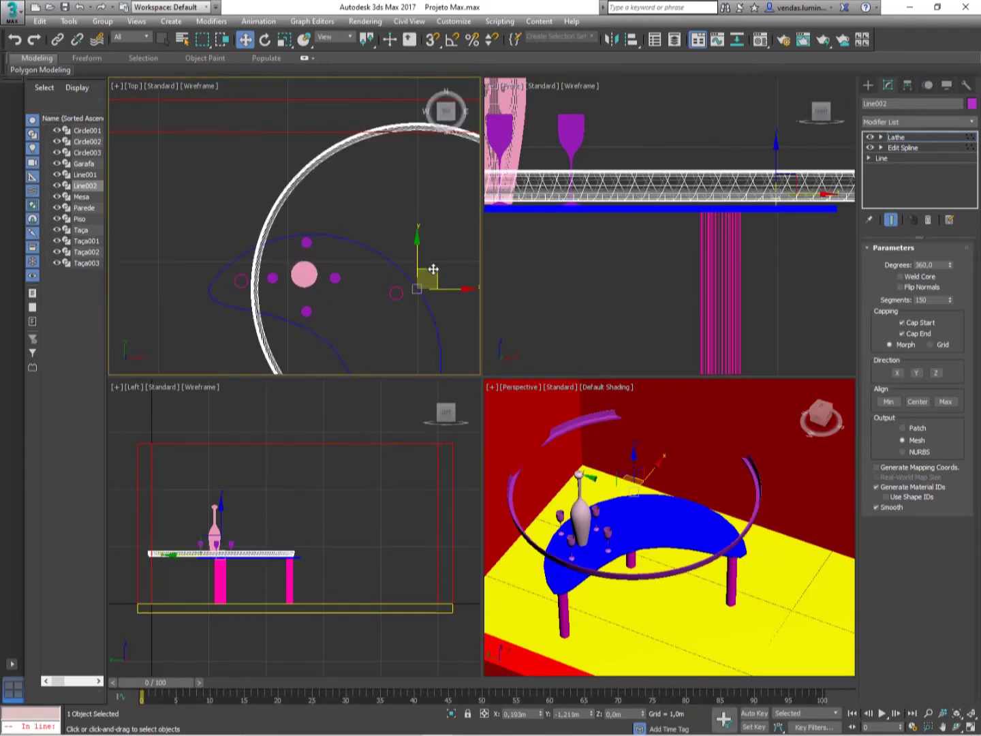
key(ctrl+z)
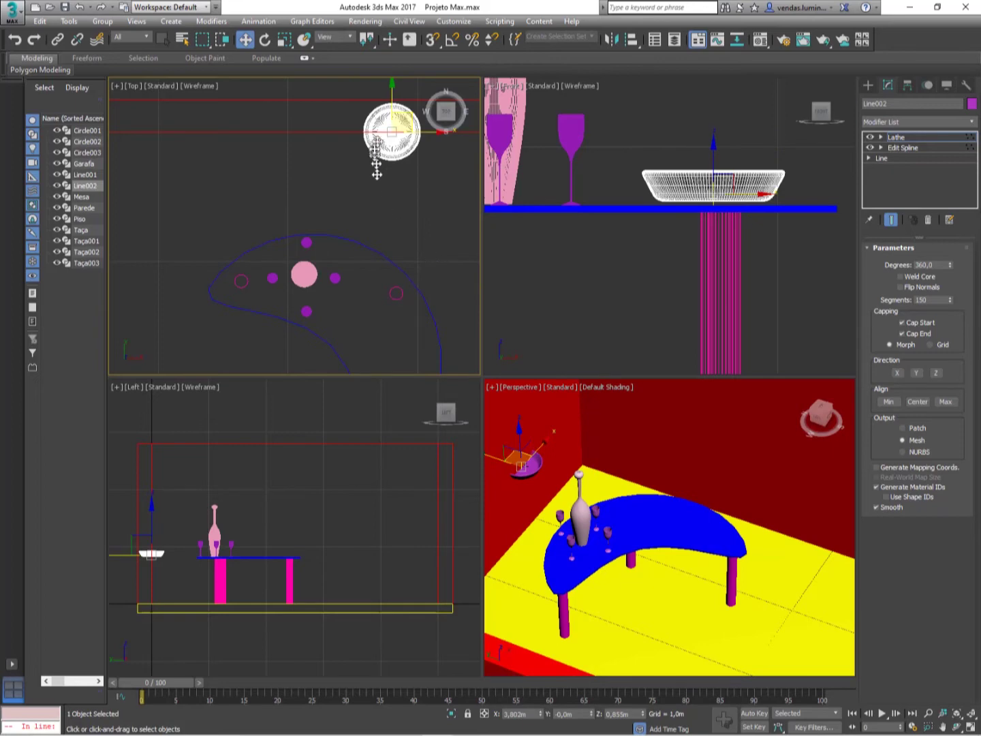
Step: Leave the Lathe axis level and move the whole plate onto the tabletop near the glasses in the Top view
drag(406, 113, 402, 159)
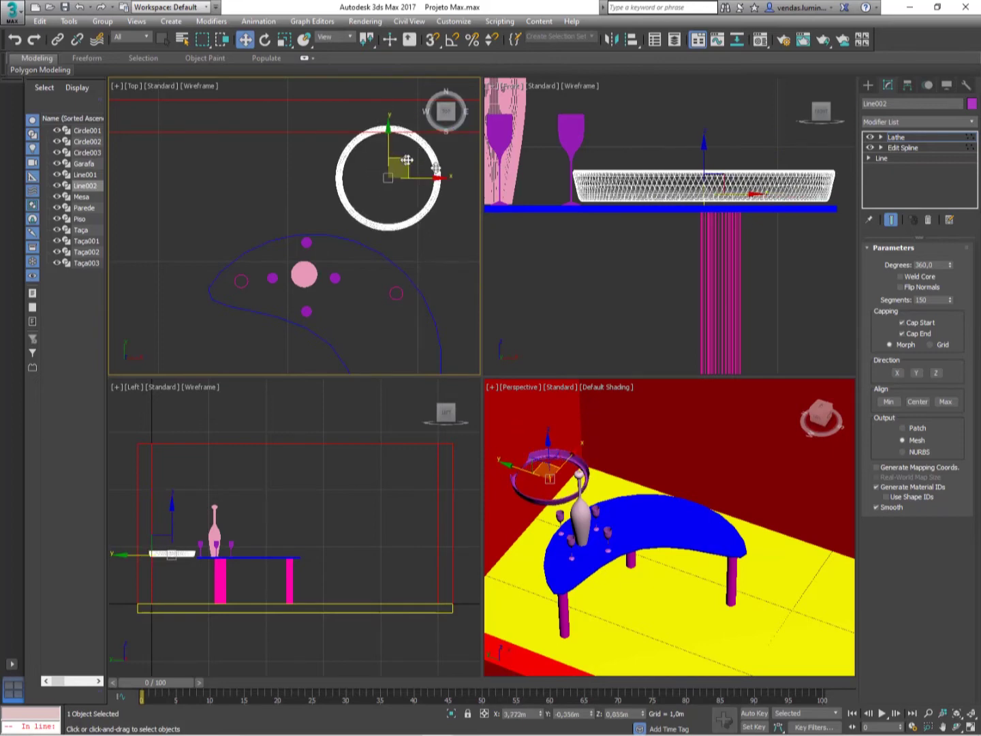
key(ctrl+z)
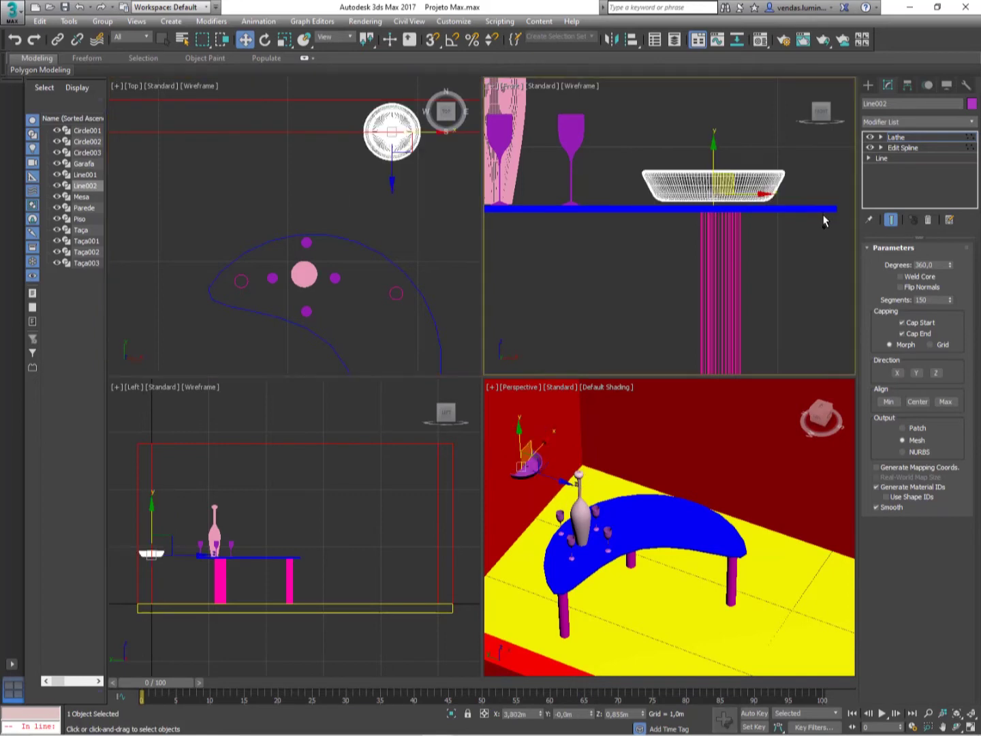
click(893, 139)
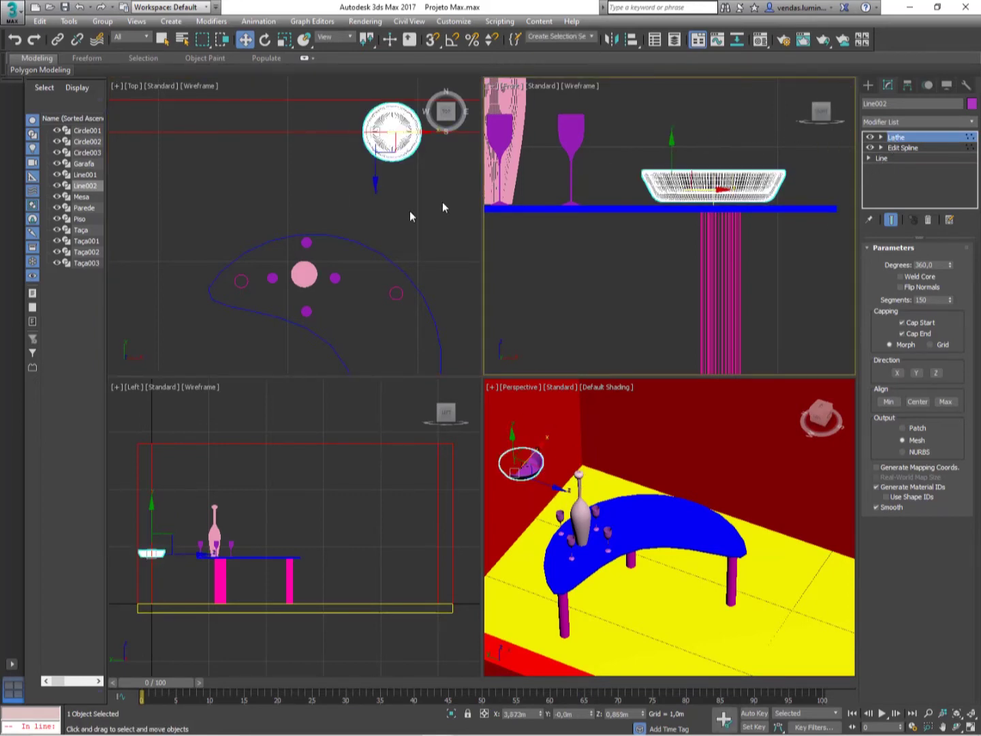
click(396, 140)
drag(395, 120, 377, 323)
Step: Examine the plate on the tabletop up close in the Perspective view, including the center of its base
middle_drag(655, 519, 658, 507)
scroll(658, 507, up, 6)
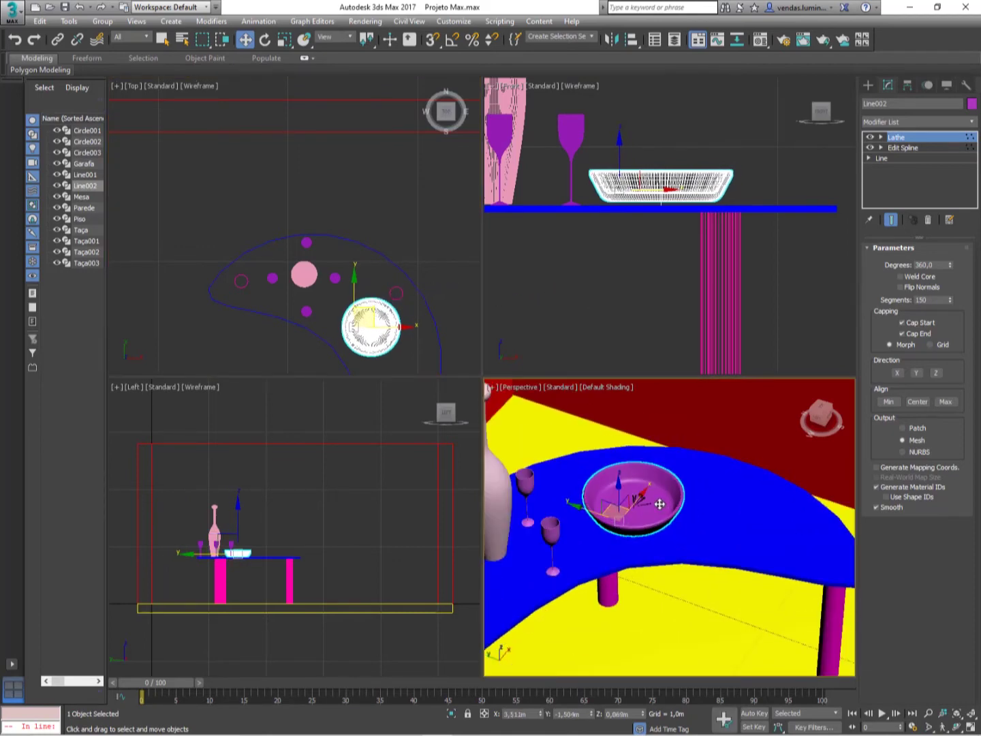
alt+middle_drag(635, 516, 691, 500)
scroll(758, 530, up, 5)
scroll(730, 497, down, 3)
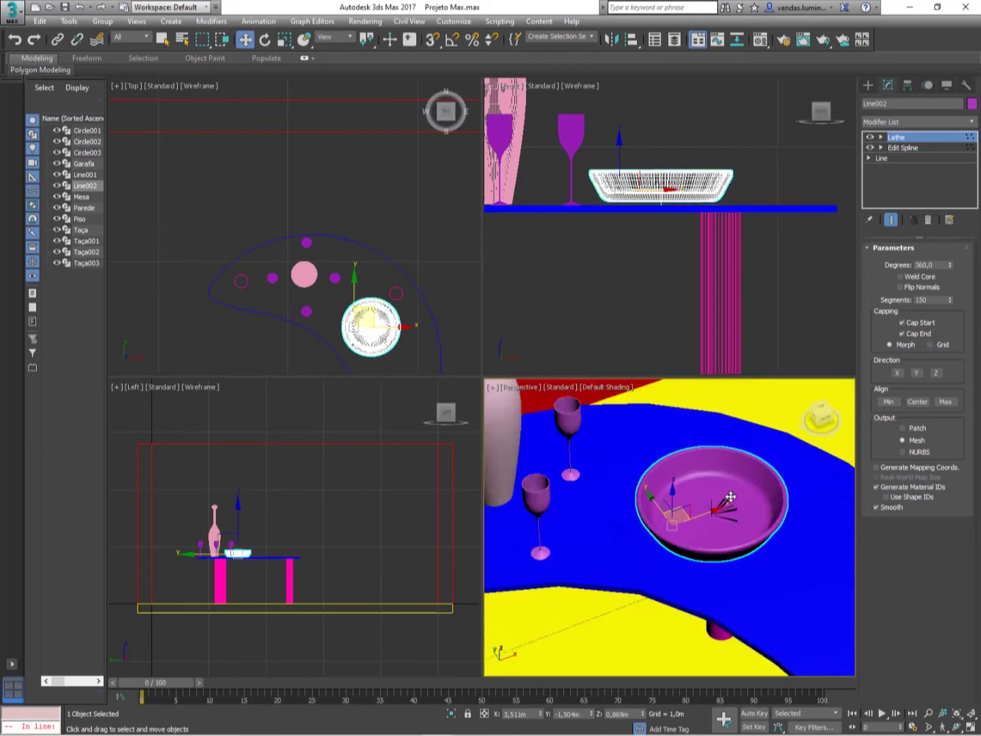
scroll(730, 497, up, 4)
scroll(727, 499, down, 2)
scroll(728, 499, down, 5)
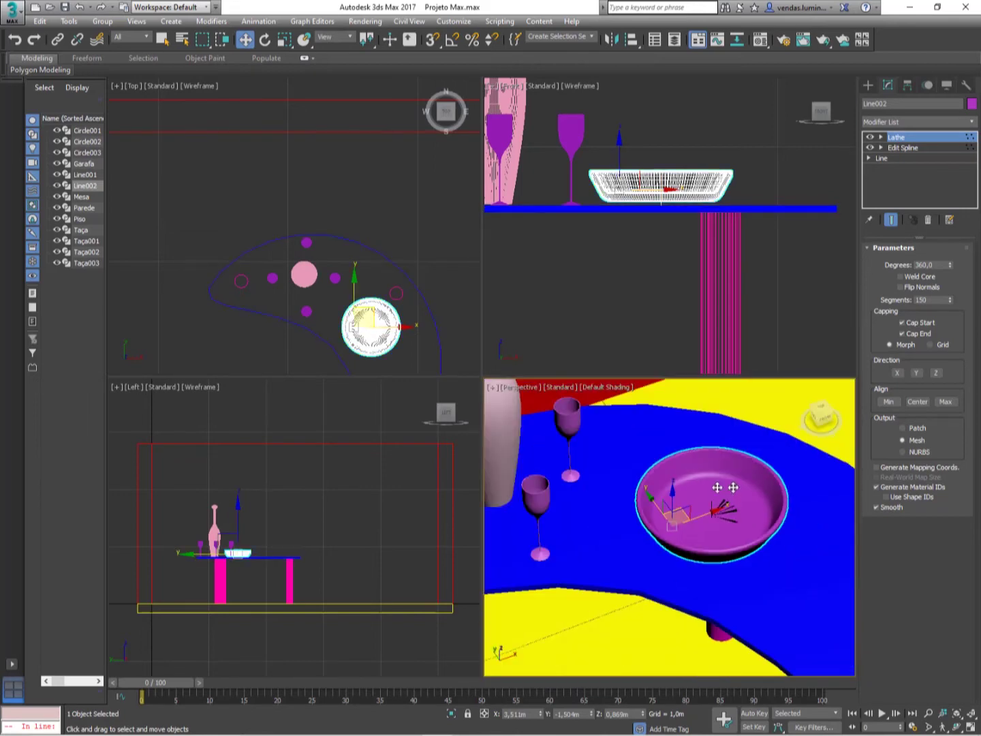
Step: Activate the Axis sub-object of the plate's Lathe modifier and leave it again without changing the axis
click(882, 136)
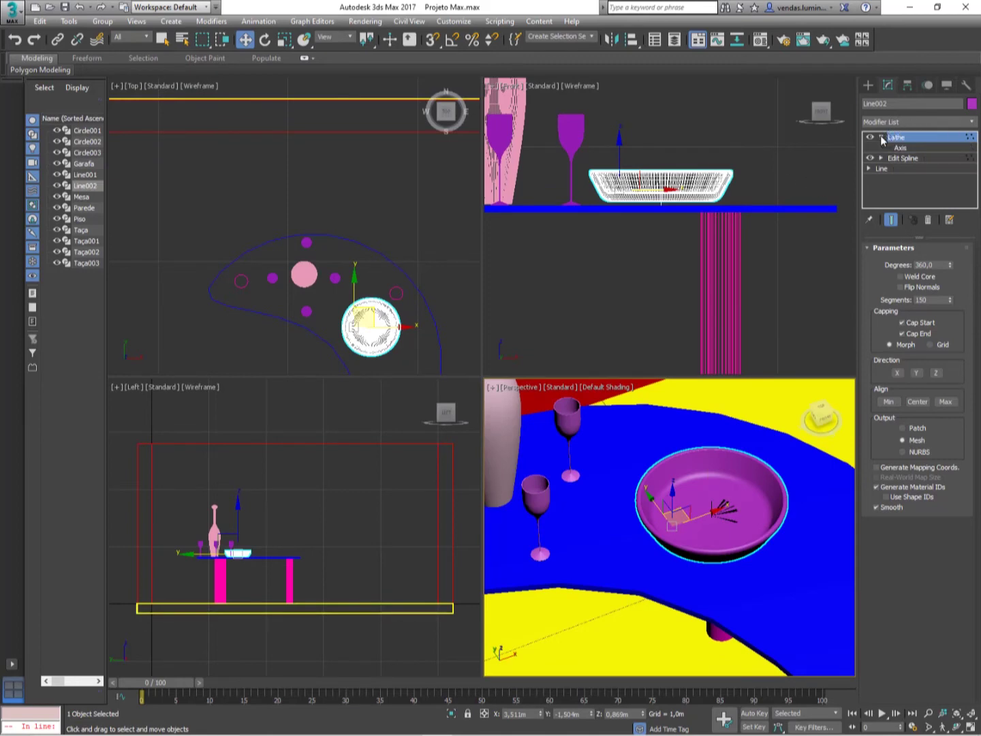
click(899, 148)
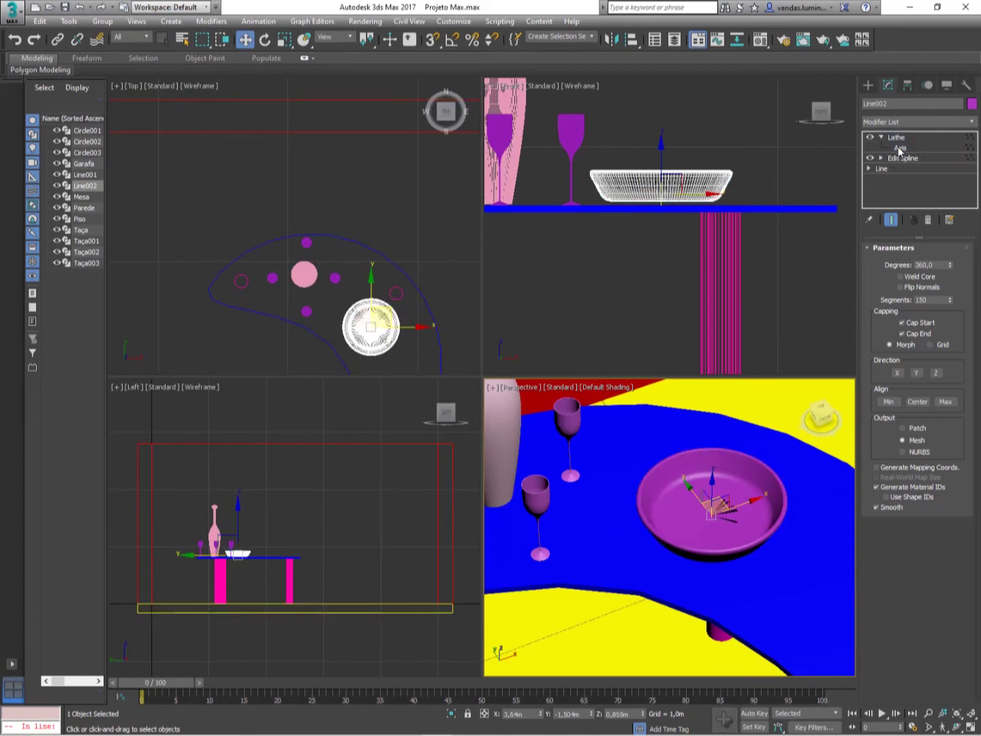
click(705, 197)
mouse_move(701, 195)
mouse_down()
mouse_move(715, 194)
mouse_move(700, 197)
mouse_up()
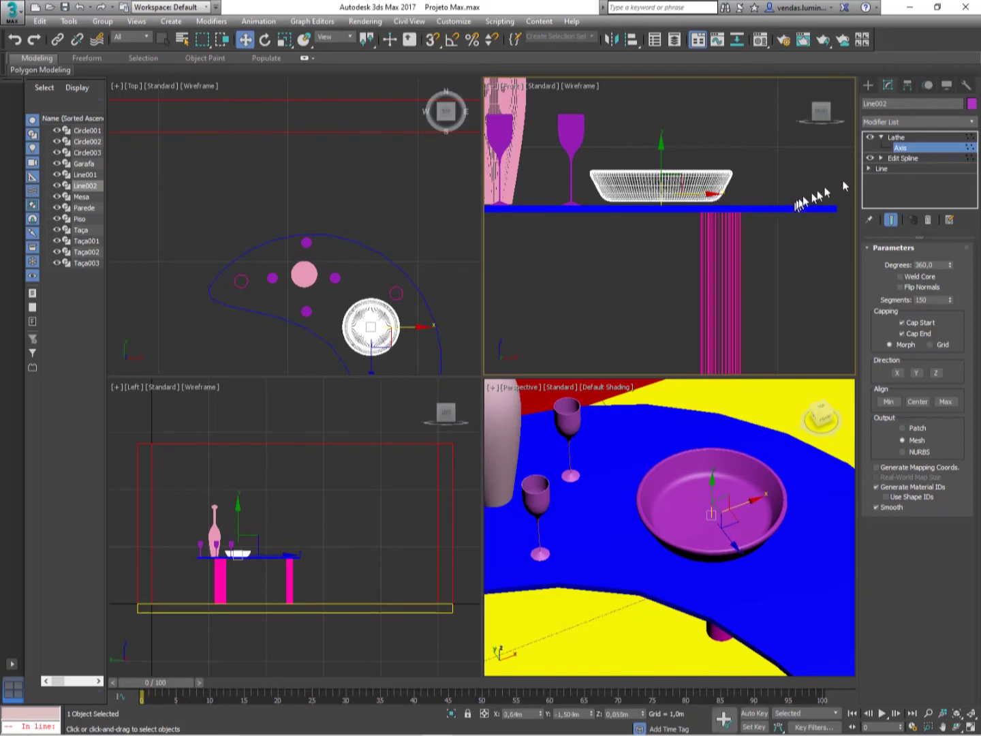
click(911, 145)
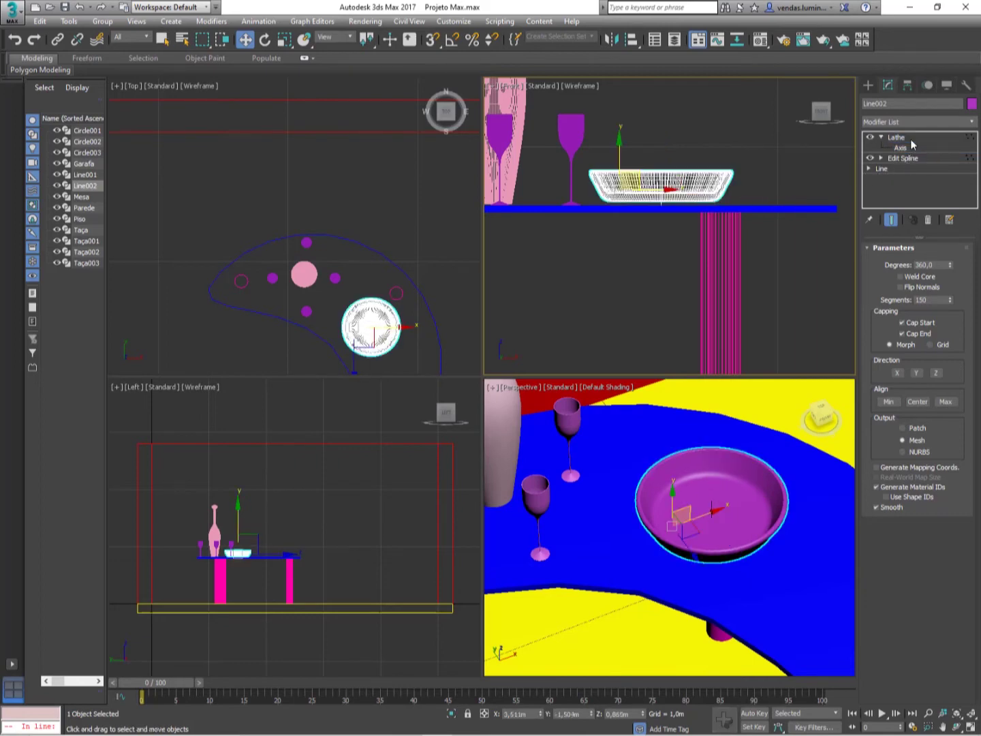
Step: Scale the plate down uniformly to about 61 percent
click(777, 279)
middle_drag(636, 449, 718, 471)
scroll(697, 445, down, 5)
scroll(747, 467, up, 2)
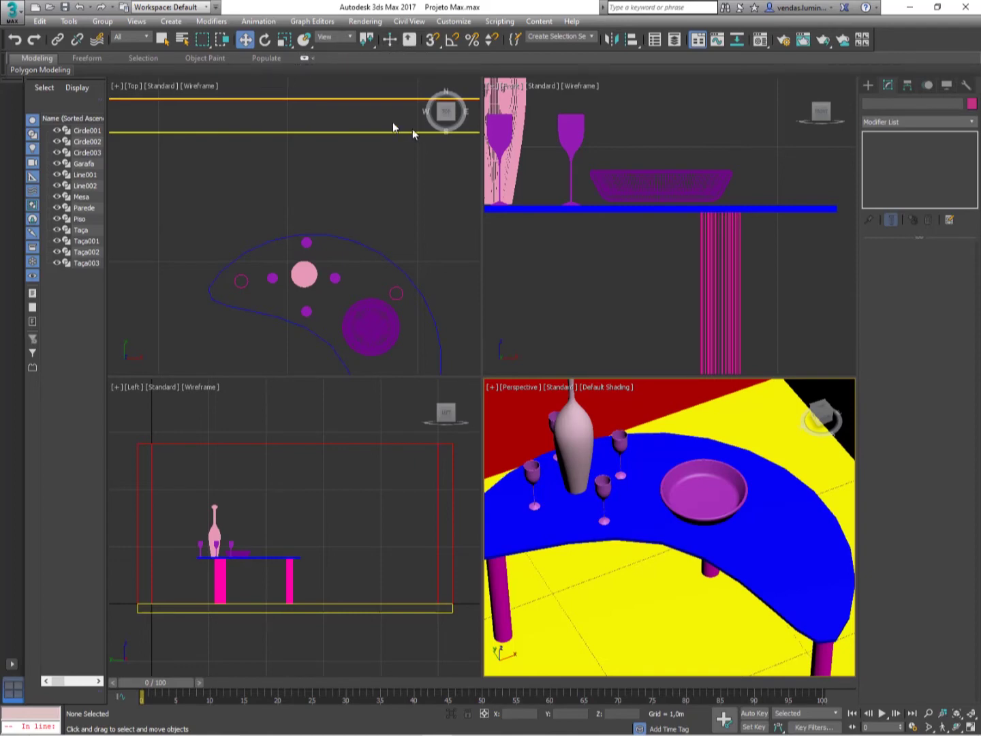
click(284, 40)
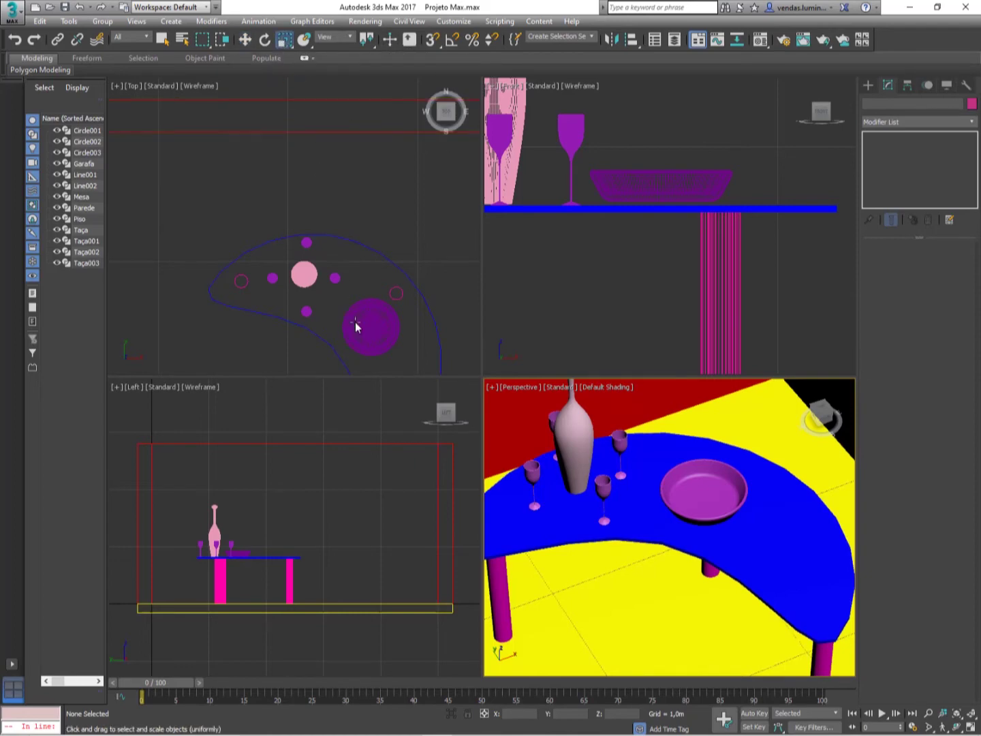
click(355, 321)
drag(356, 322, 371, 357)
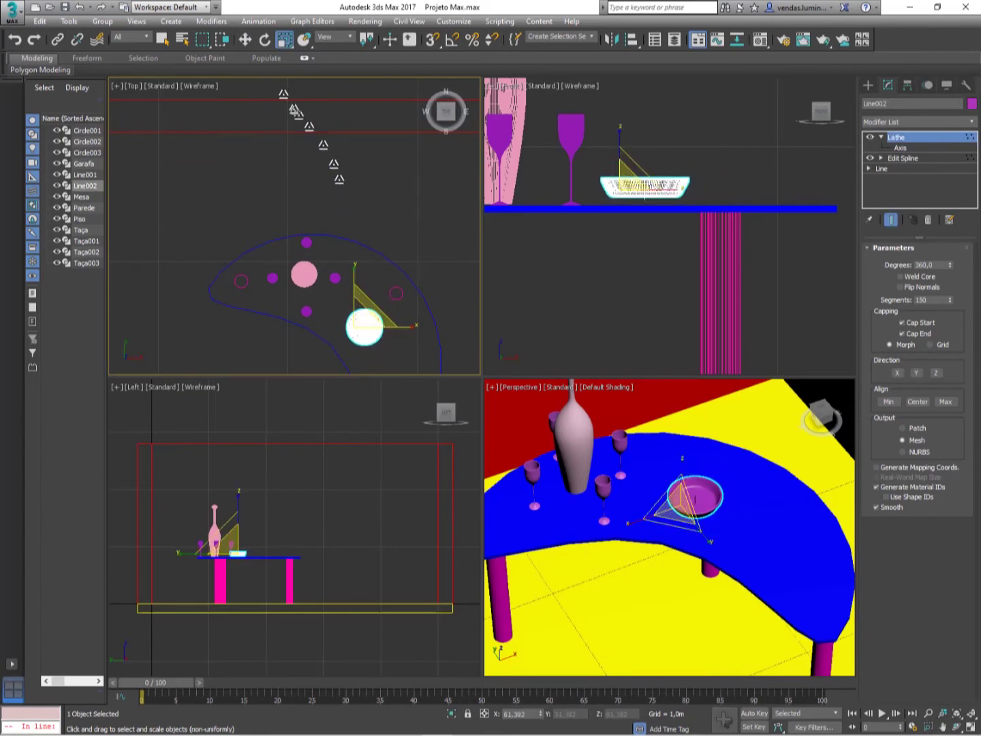
Step: Lower the scaled plate in the Front view until its base sits close to the tabletop
click(245, 40)
middle_drag(612, 187, 573, 261)
scroll(579, 247, up, 3)
drag(583, 241, 582, 255)
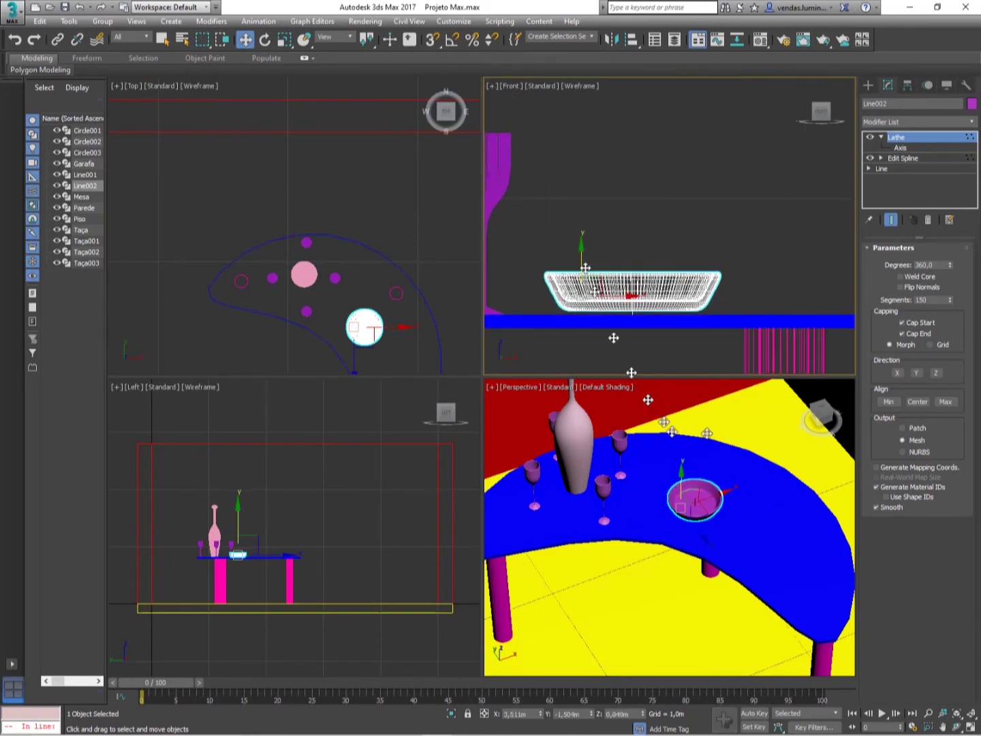
mouse_move(684, 499)
alt+middle_down()
mouse_move(732, 484)
mouse_move(673, 511)
alt+middle_up()
scroll(733, 484, down, 5)
Step: Shift the plate slightly away from the table's inner edge to X 3.524 m, Y -1.418 m, and deselect it
middle_drag(358, 324, 378, 314)
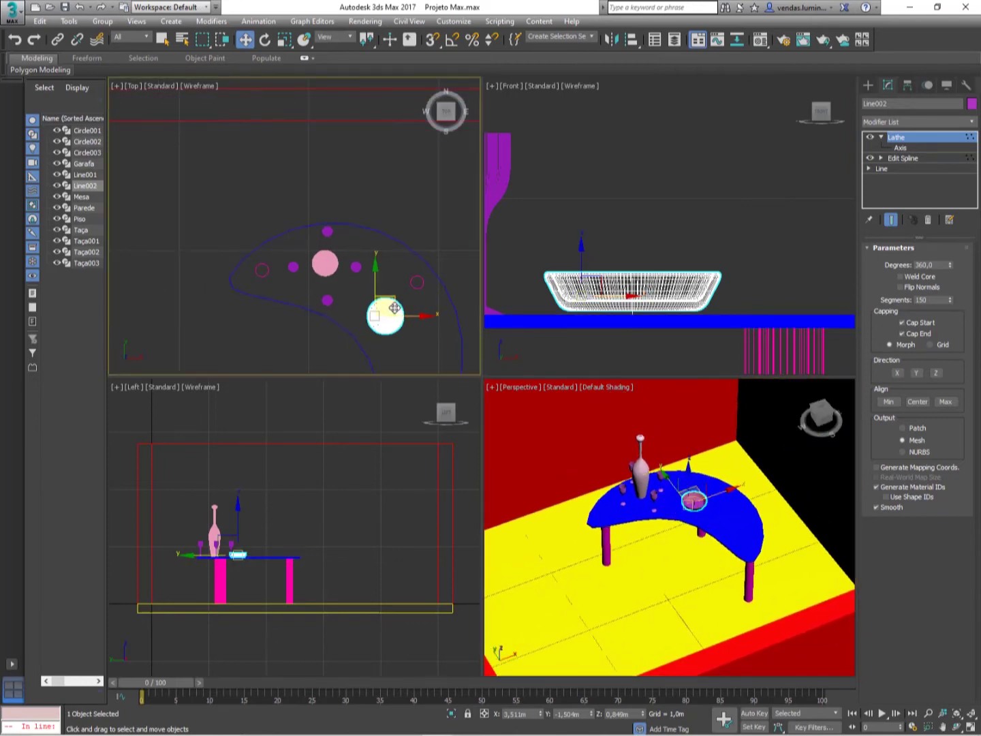
drag(390, 313, 391, 302)
scroll(718, 514, down, 5)
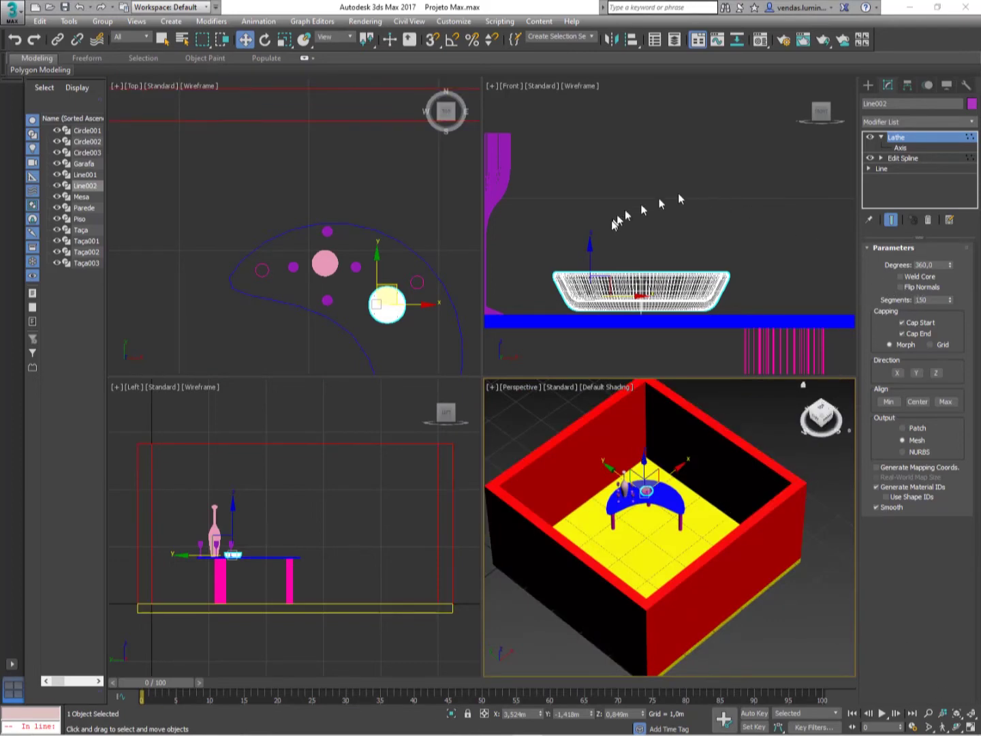
scroll(678, 193, up, 5)
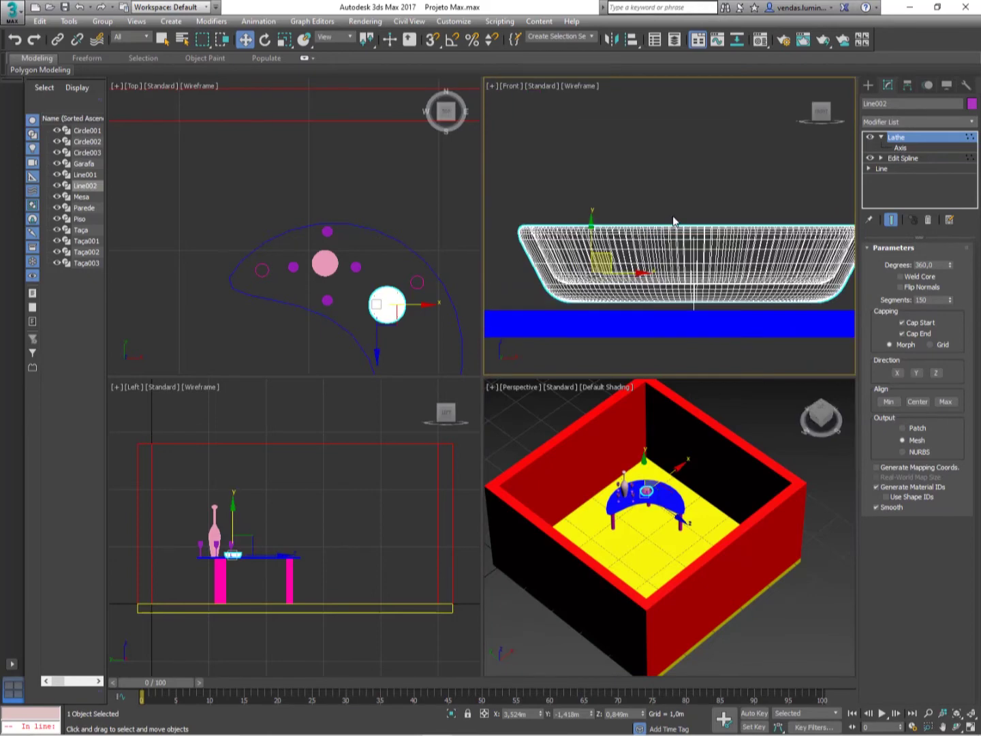
scroll(681, 205, down, 4)
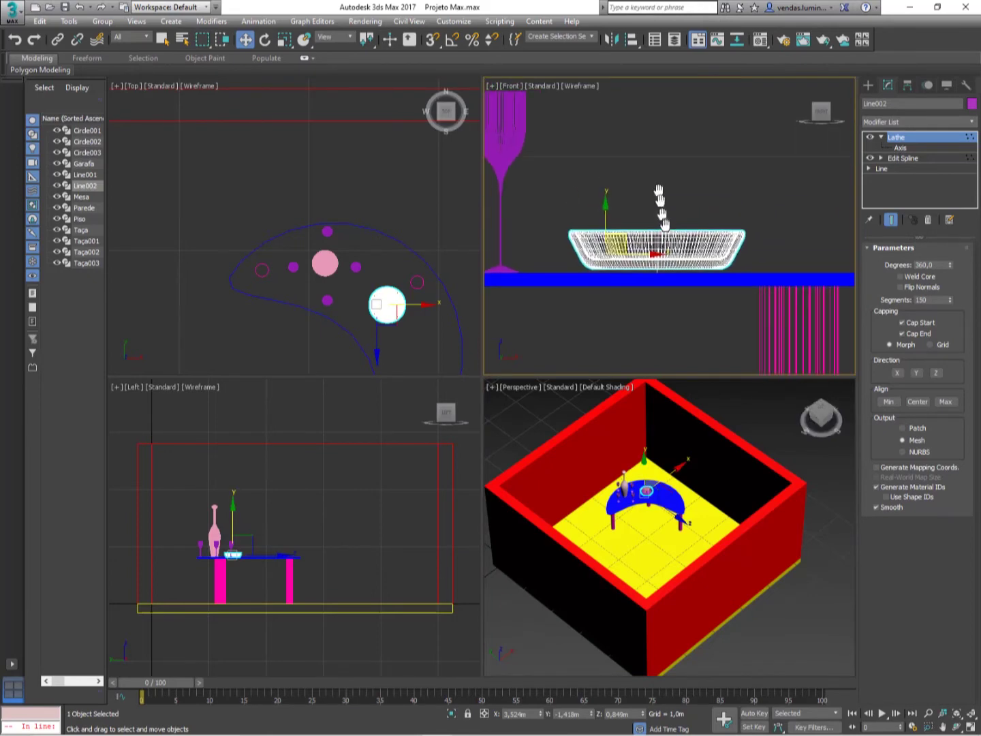
scroll(641, 450, up, 5)
scroll(640, 449, up, 5)
scroll(681, 466, down, 3)
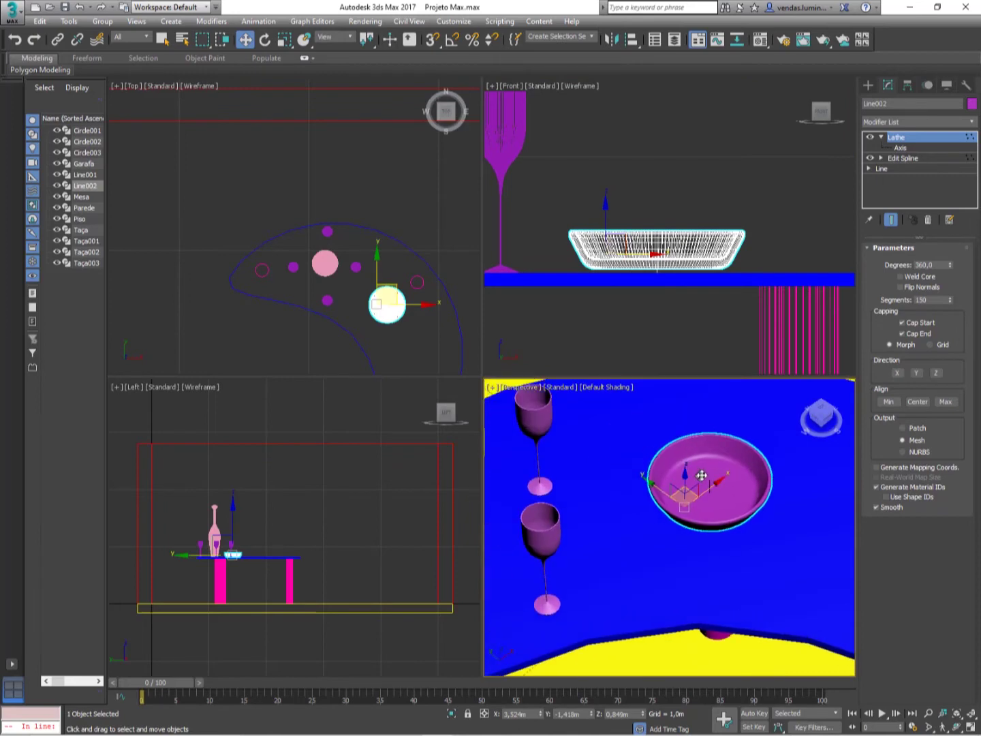
click(578, 192)
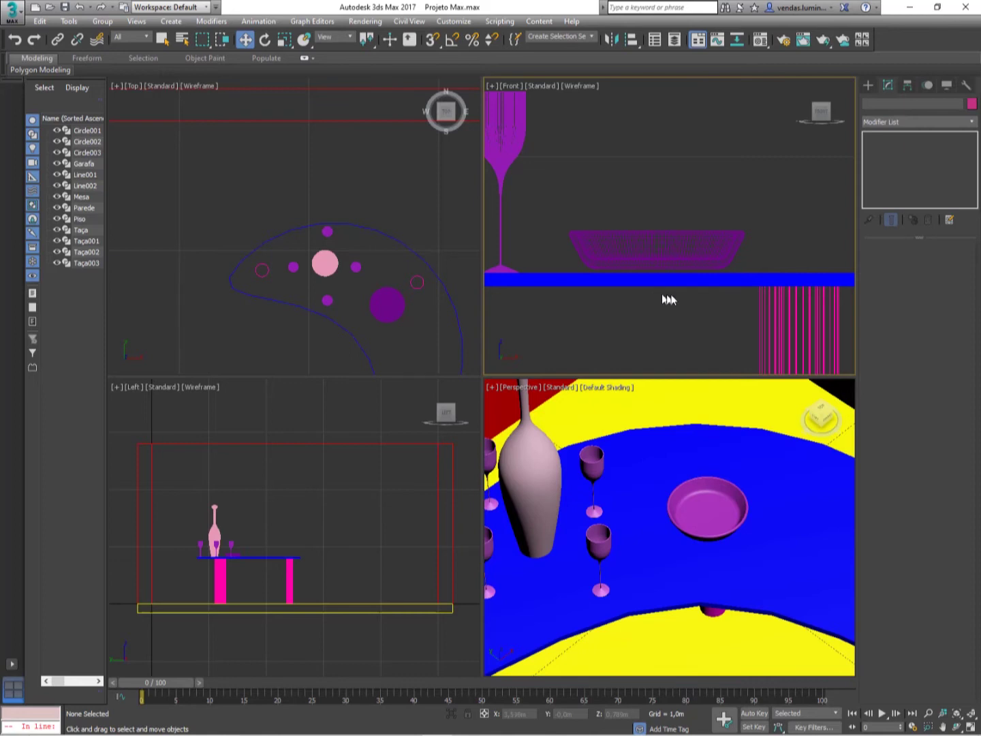
Step: Draw a closed four-cornered outline with the Line tool just above the plate in the Front view
click(866, 87)
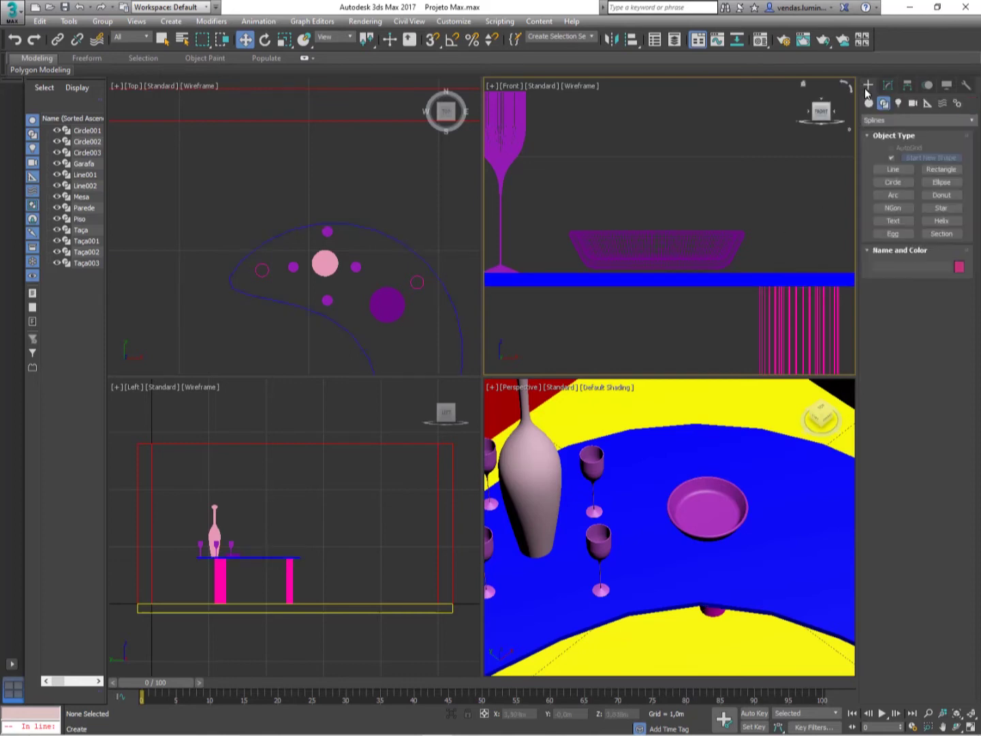
click(892, 169)
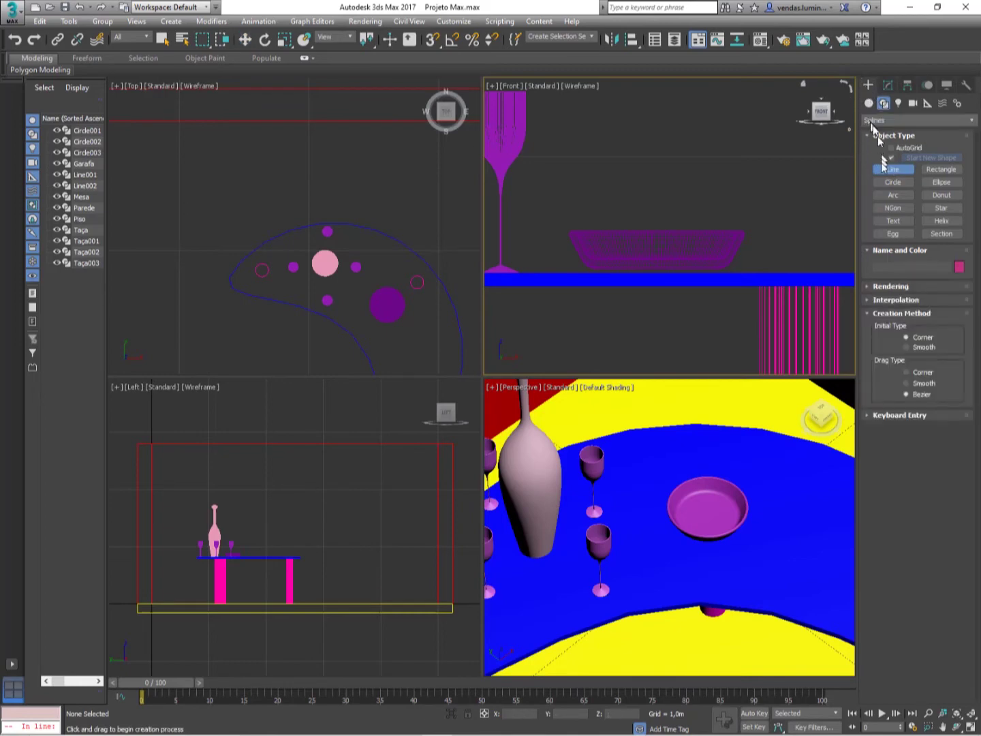
scroll(654, 235, up, 3)
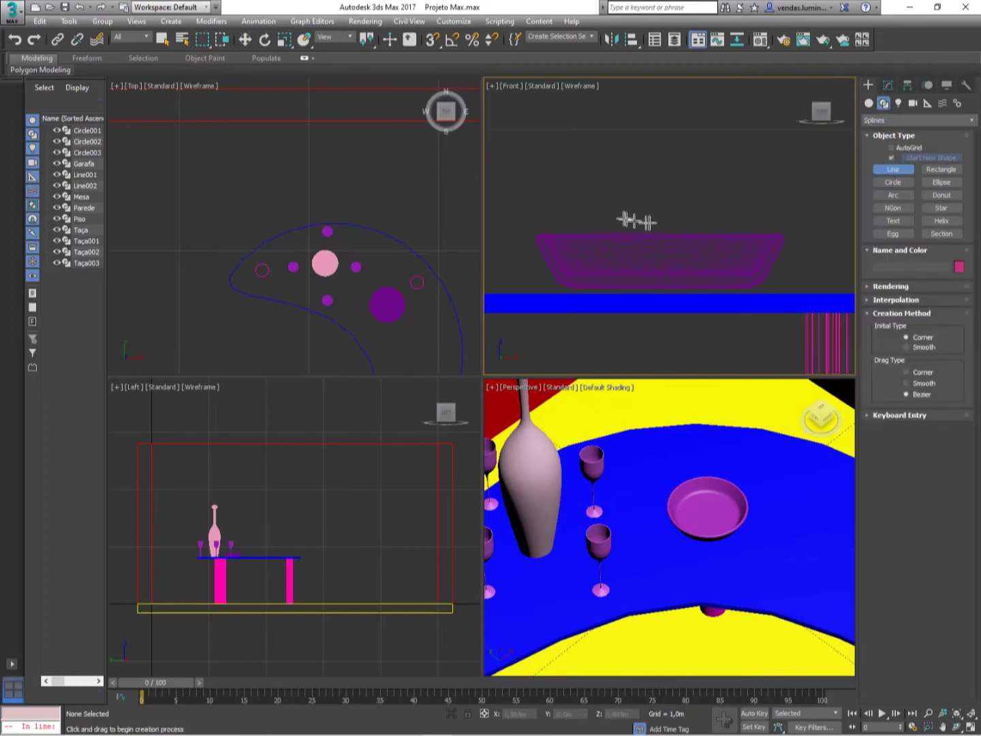
click(578, 170)
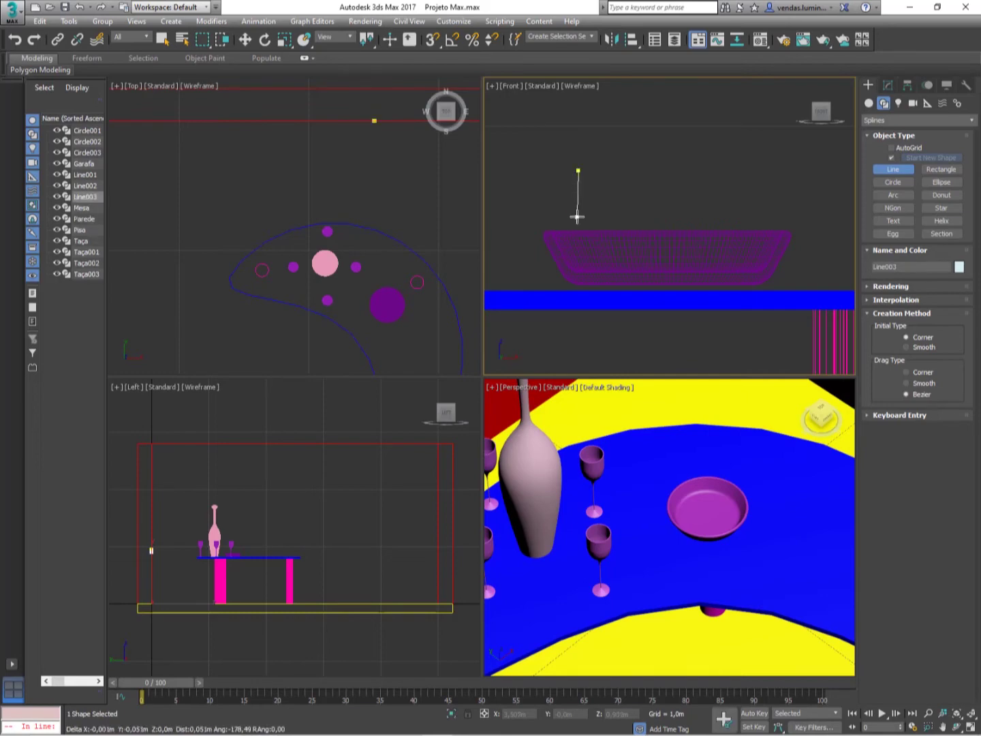
click(578, 224)
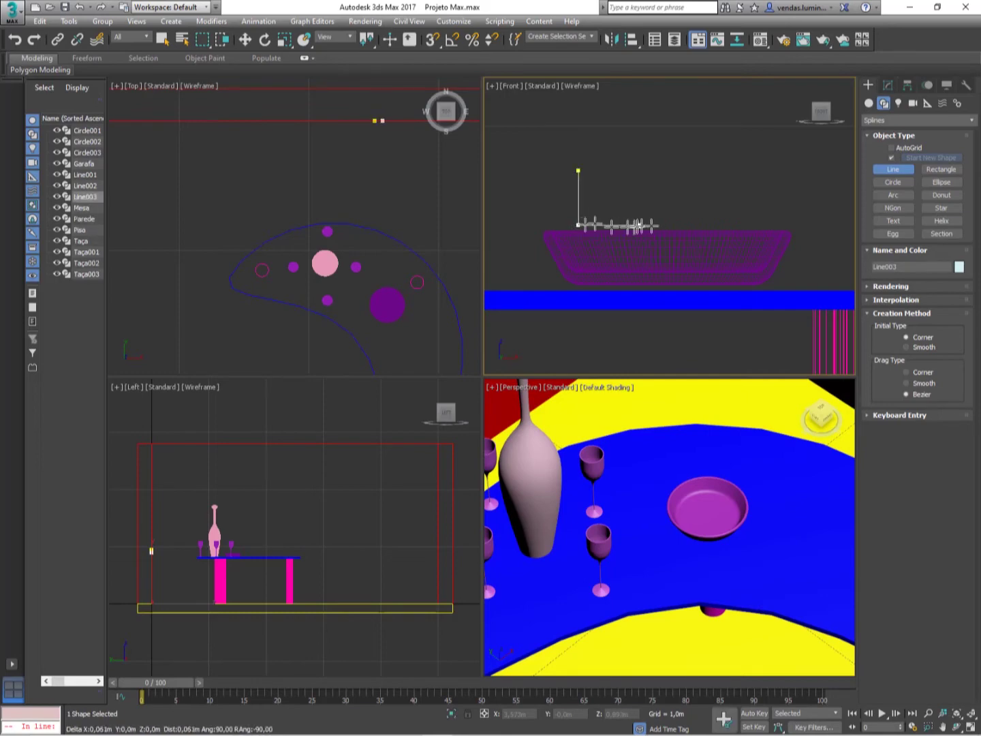
click(671, 224)
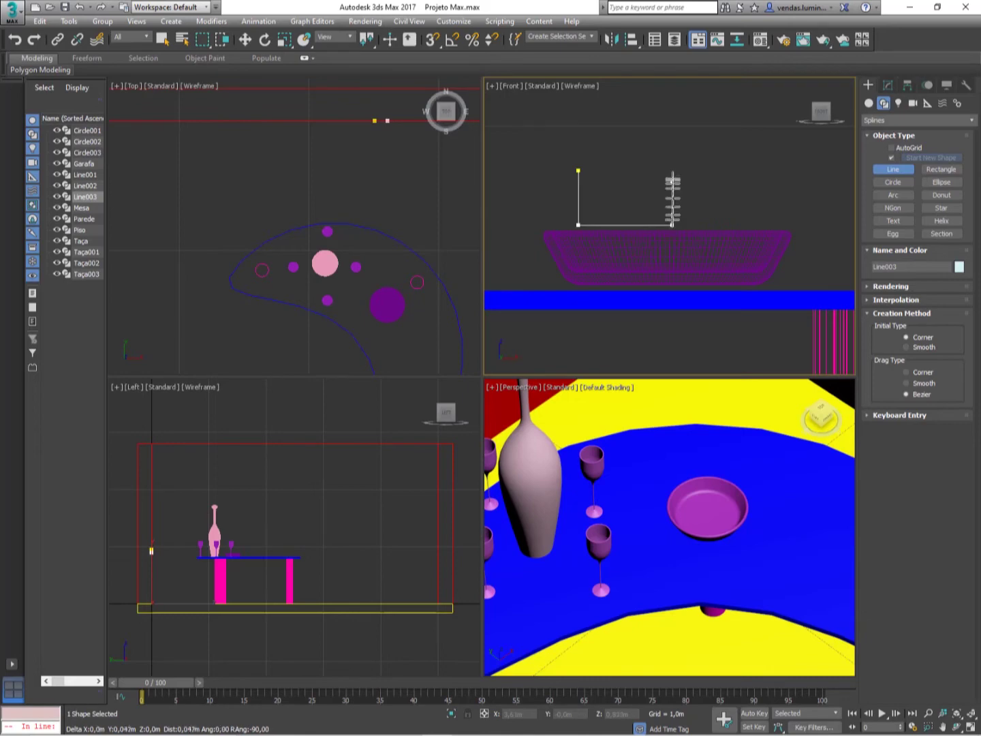
click(672, 169)
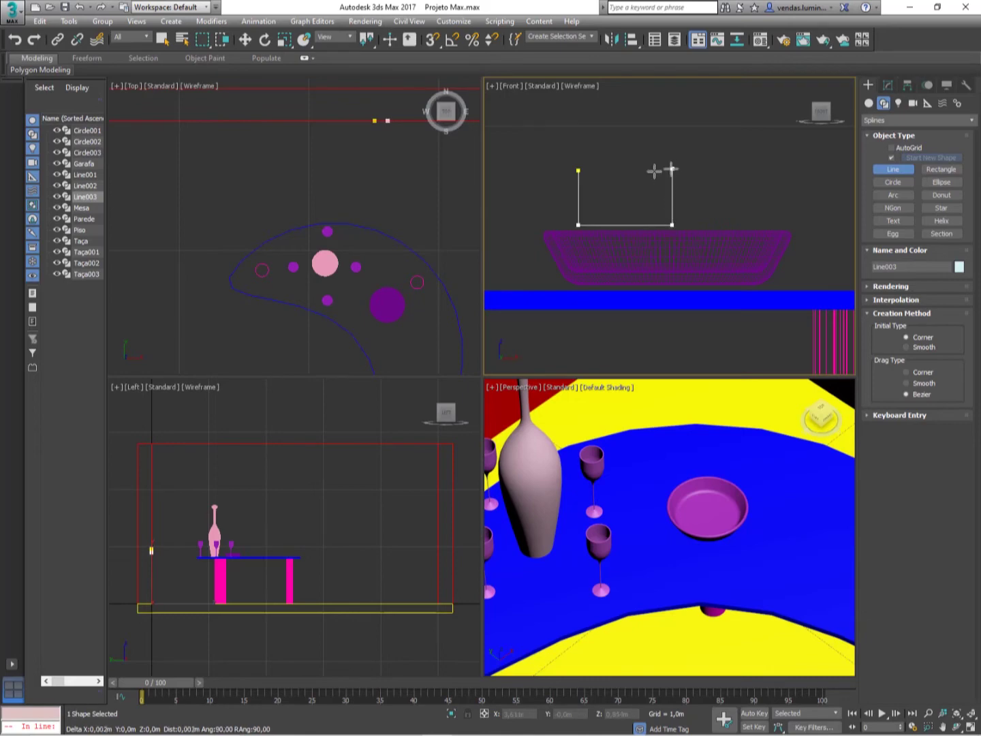
click(578, 169)
click(474, 411)
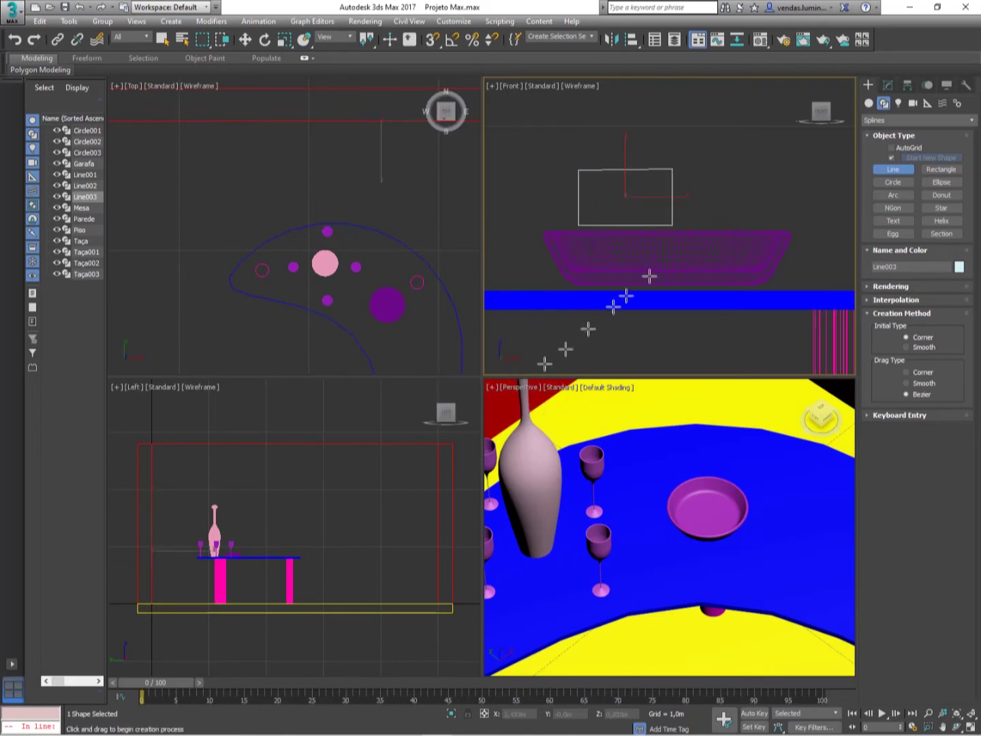
Step: Add an Edit Spline modifier to the four-cornered outline
click(888, 85)
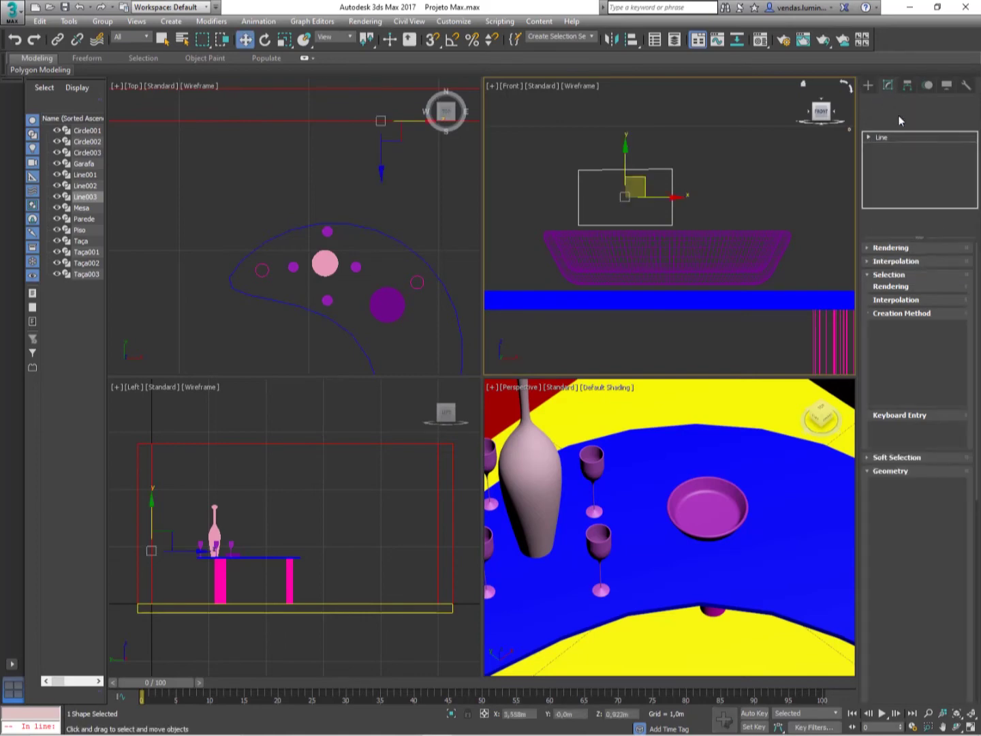
click(899, 120)
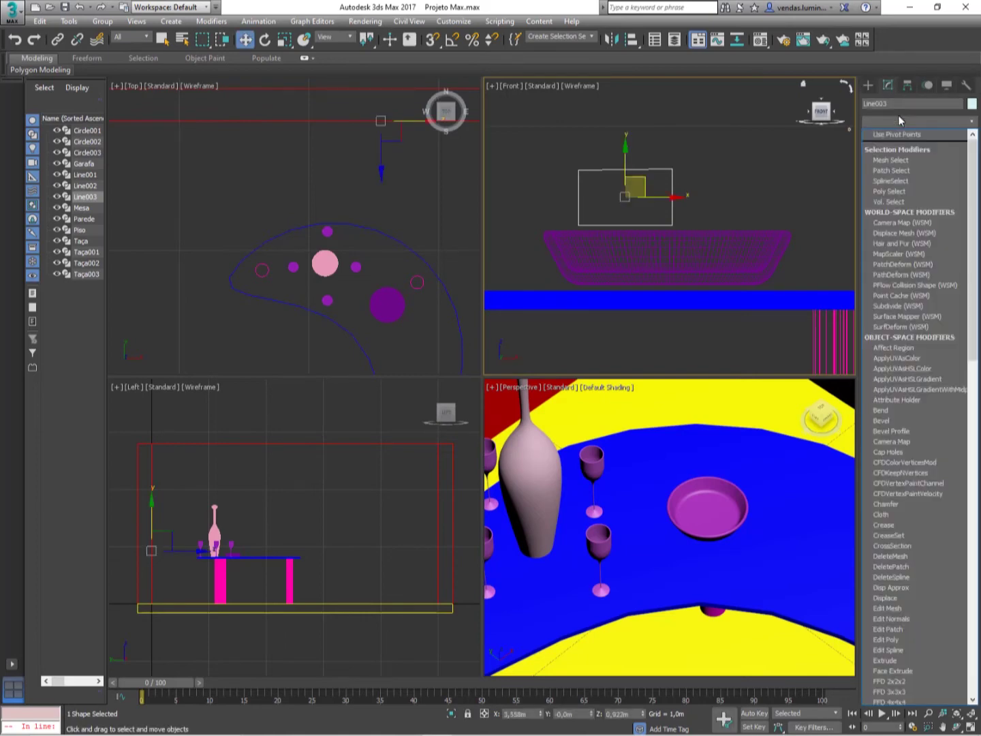
key(e)
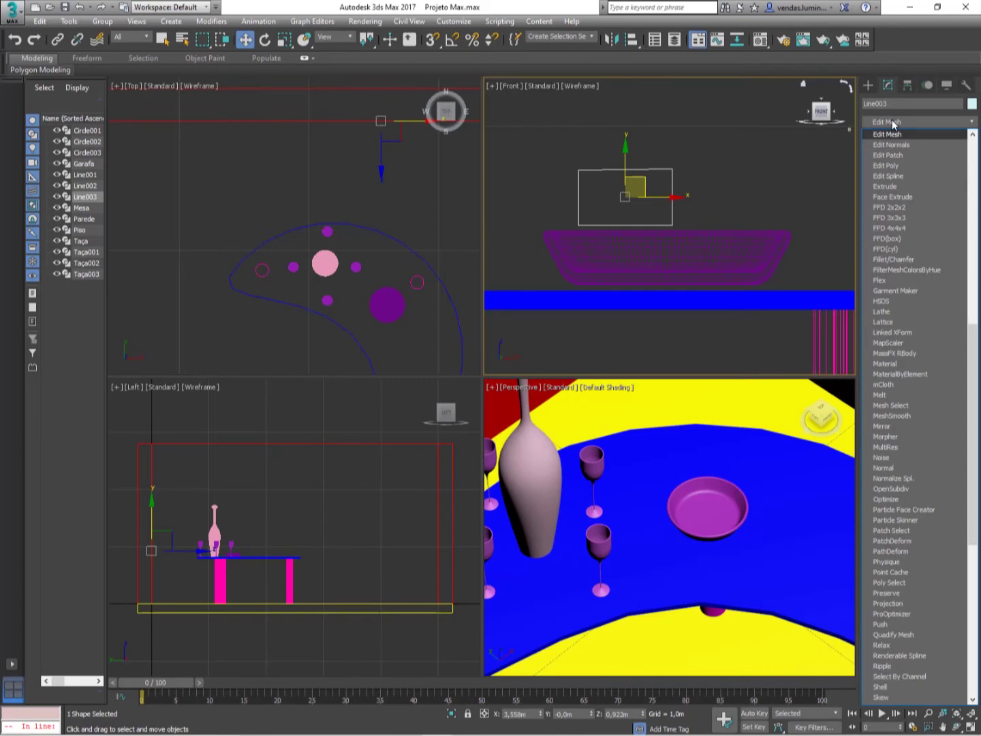
key(e)
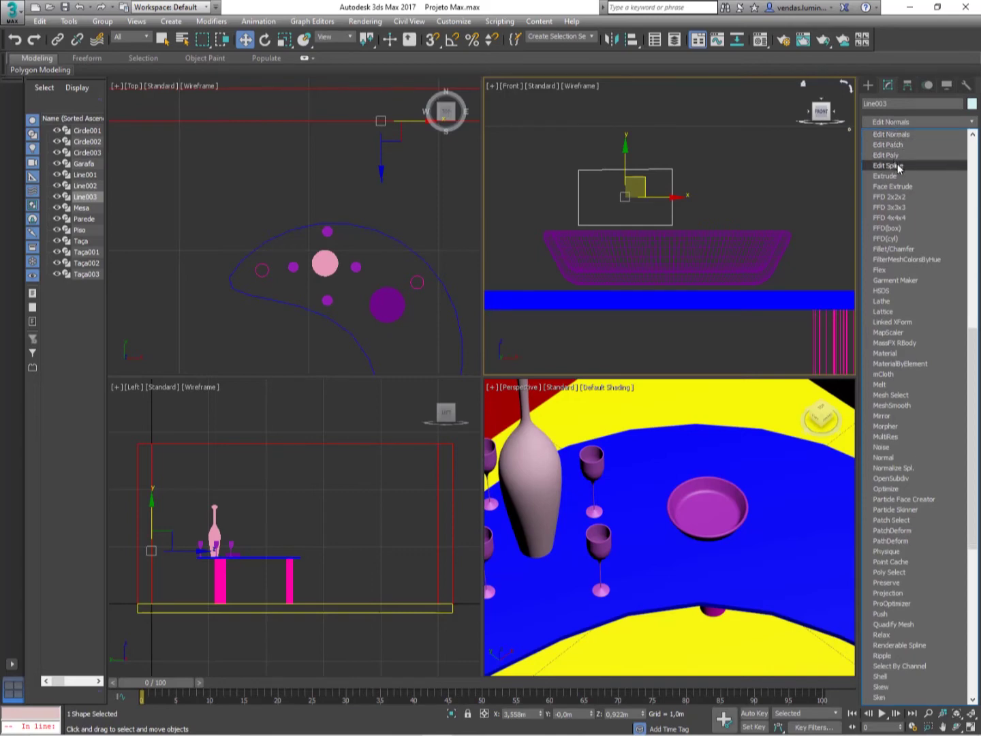
click(897, 166)
Step: Activate the Vertex sub-object level of the outline's Edit Spline and bring up its vertex geometry tools
scroll(910, 253, down, 5)
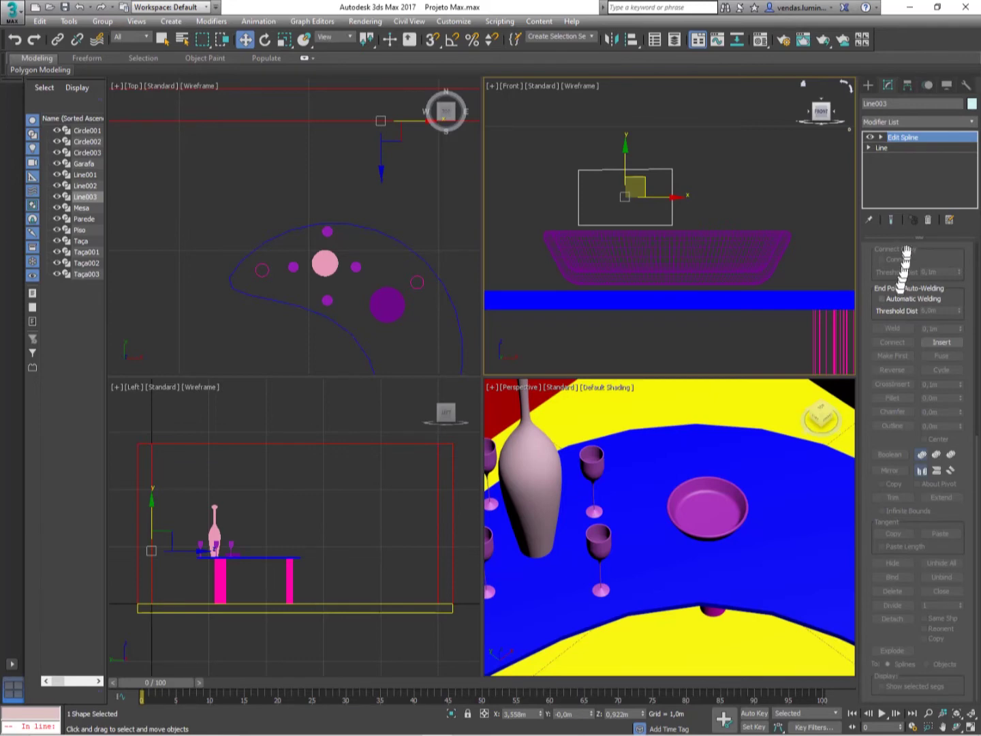
drag(905, 259, 952, 524)
drag(886, 331, 893, 401)
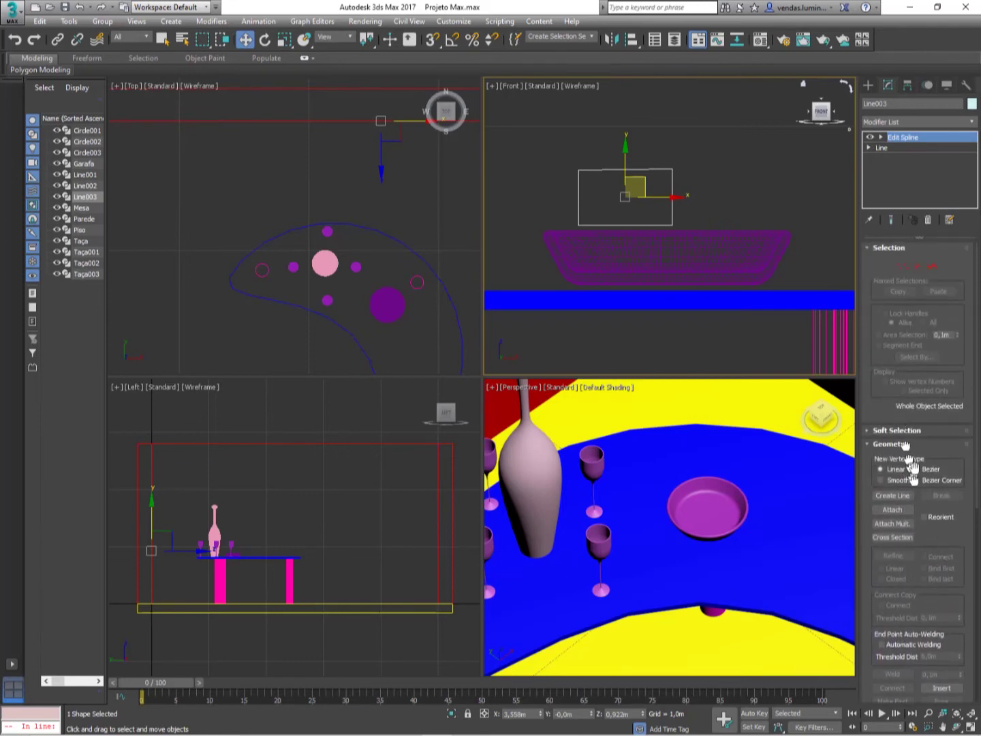
click(900, 267)
scroll(891, 407, down, 8)
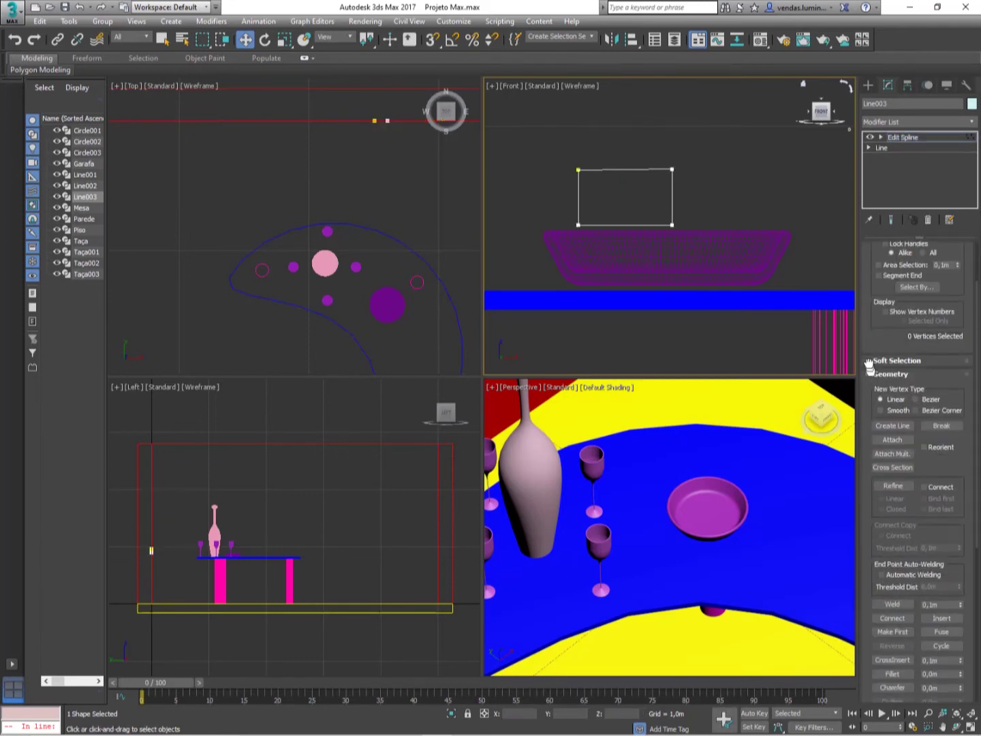
Step: Chamfer the outline's upper-left corner in the Front view and add a Lathe modifier to the spline
click(891, 497)
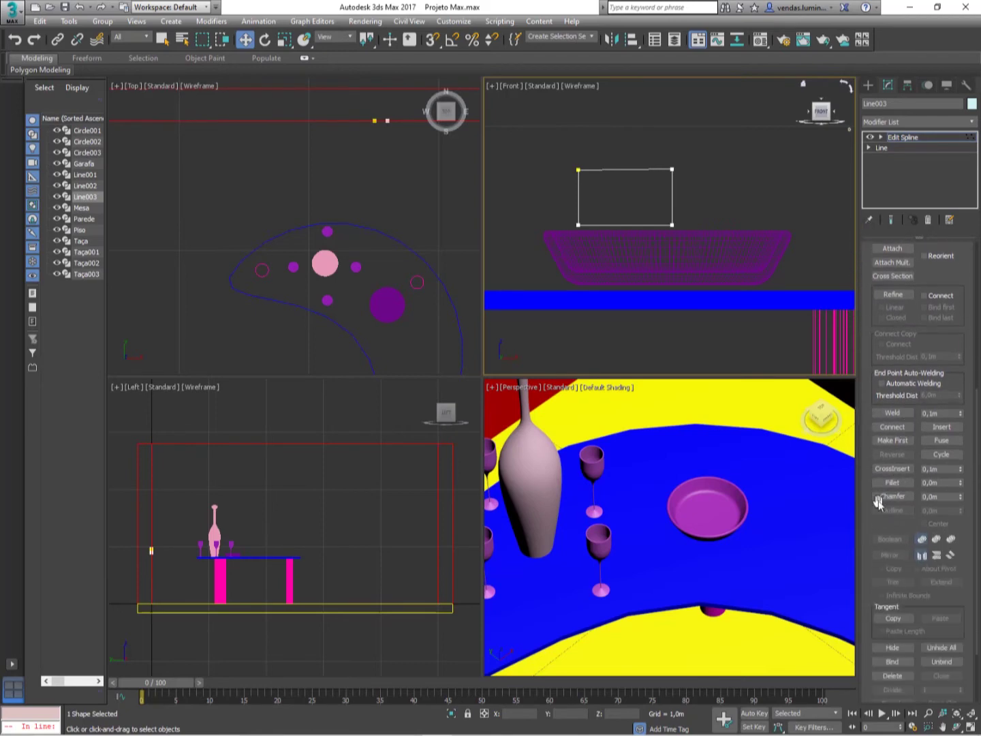
drag(578, 171, 579, 157)
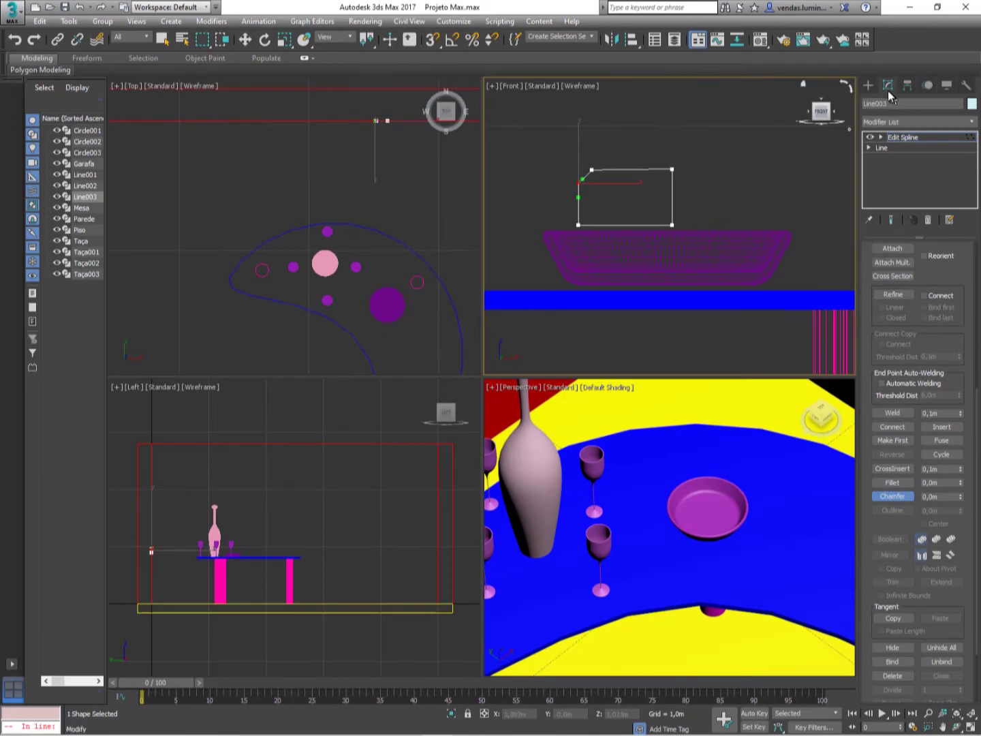
click(908, 121)
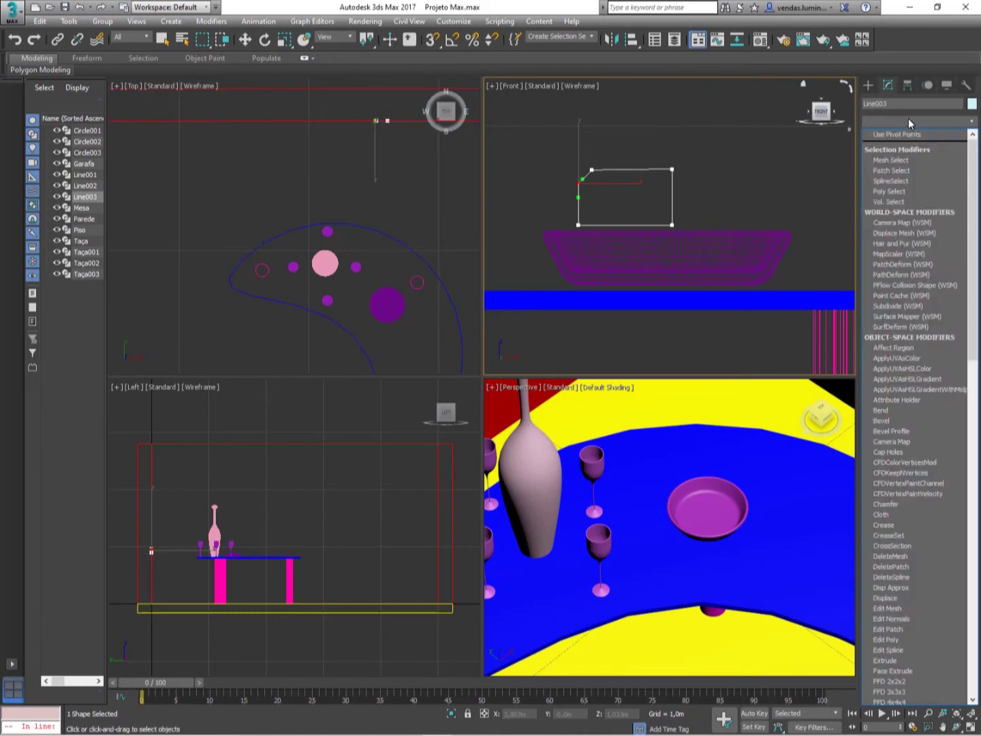
text(edit s)
click(894, 135)
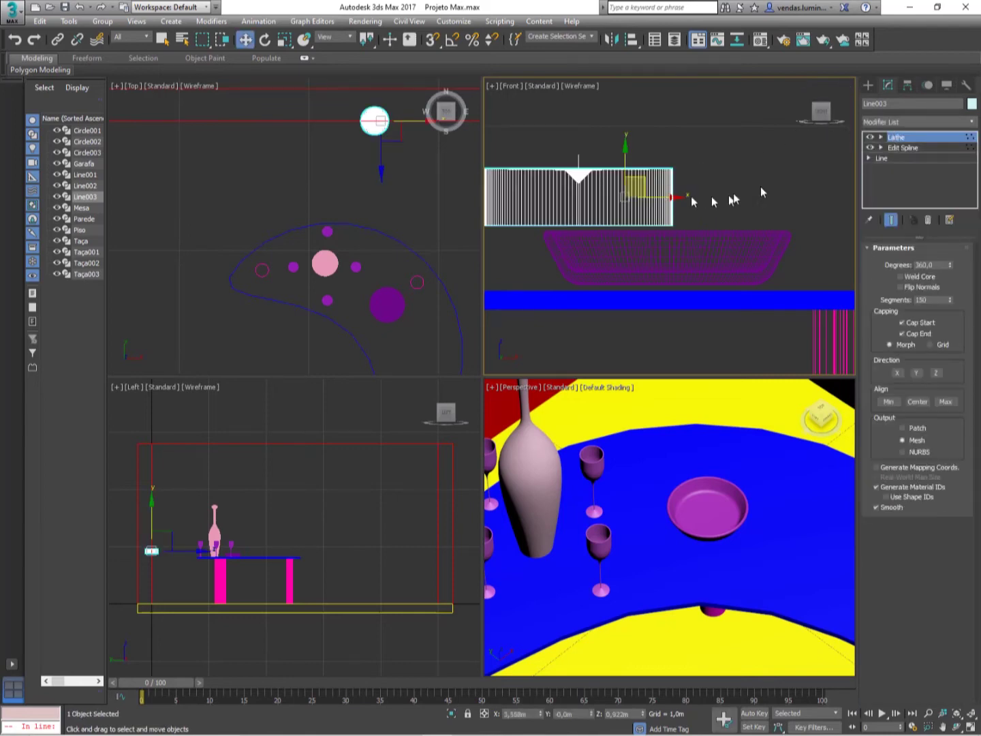
Step: Shift the Lathe axis along X to the outline's right edge, at about X 3.608 m, and leave the Axis sub-object level
click(881, 137)
click(901, 148)
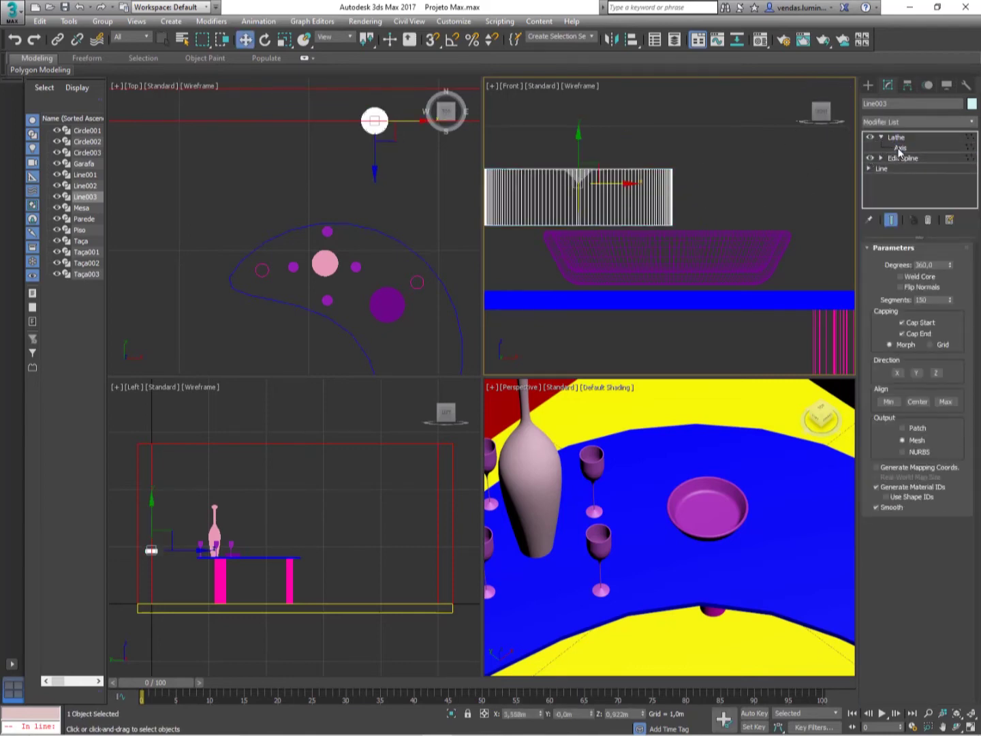
drag(615, 187, 707, 175)
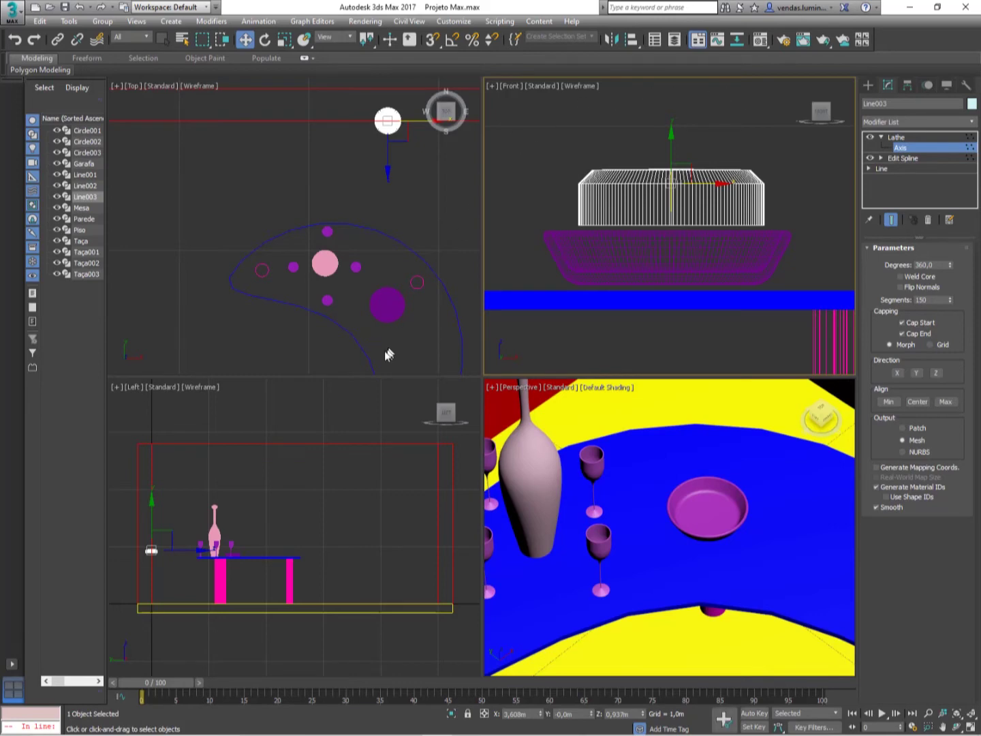
click(898, 137)
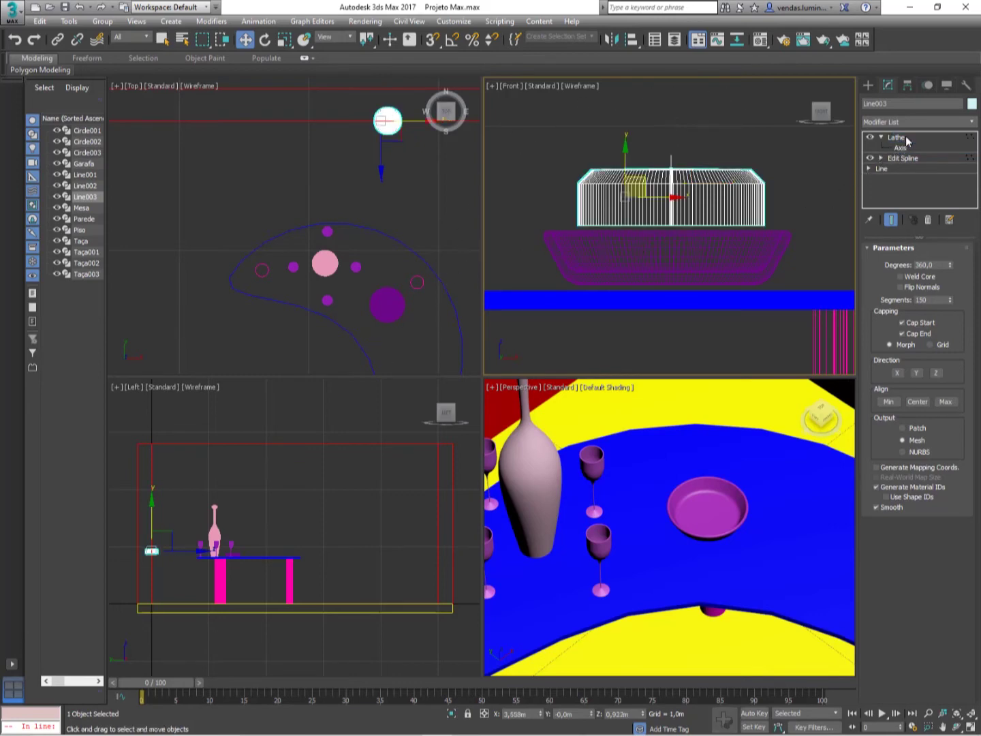
Step: Move the lathed object in the Top view along Y onto the plate, to about Y -1.429 m
right_click(383, 184)
drag(378, 103, 372, 277)
drag(373, 273, 374, 276)
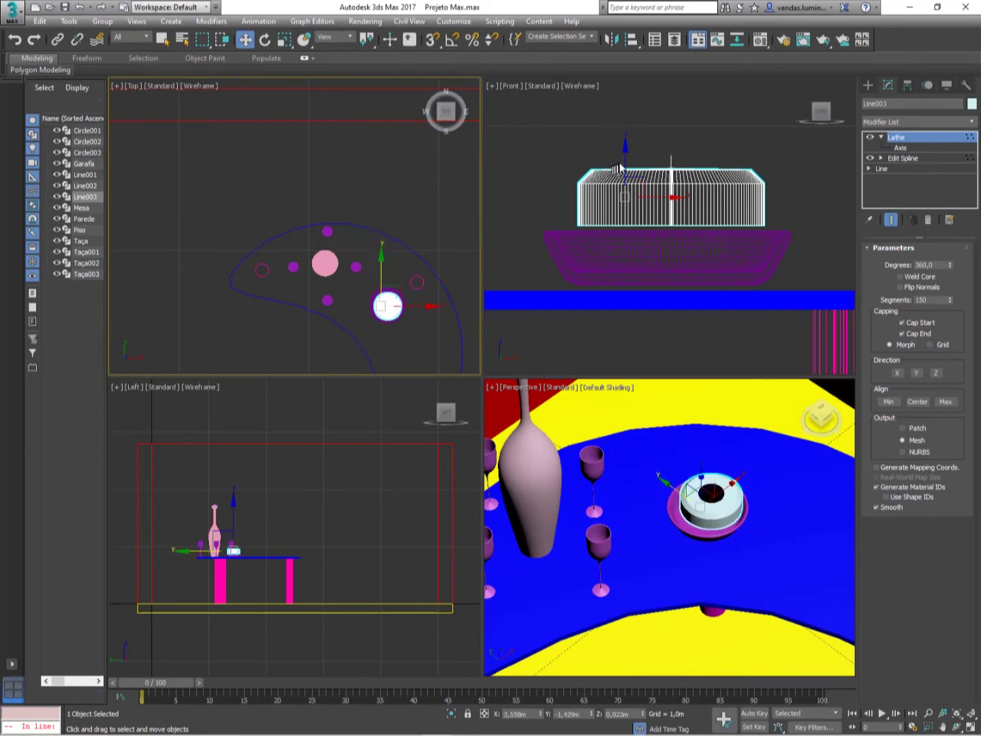
Step: Nudge the Lathe axis along X to about 3.613 m to close the hole in the middle of the object
click(905, 148)
click(716, 188)
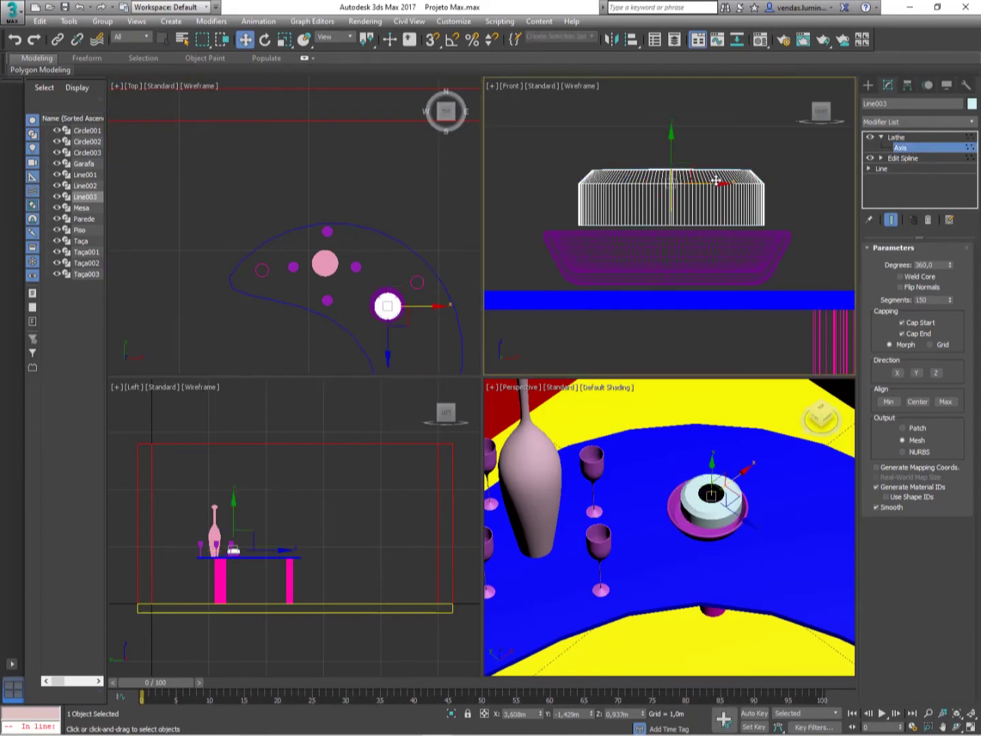
mouse_move(718, 183)
mouse_down()
mouse_move(727, 179)
mouse_move(718, 179)
mouse_up()
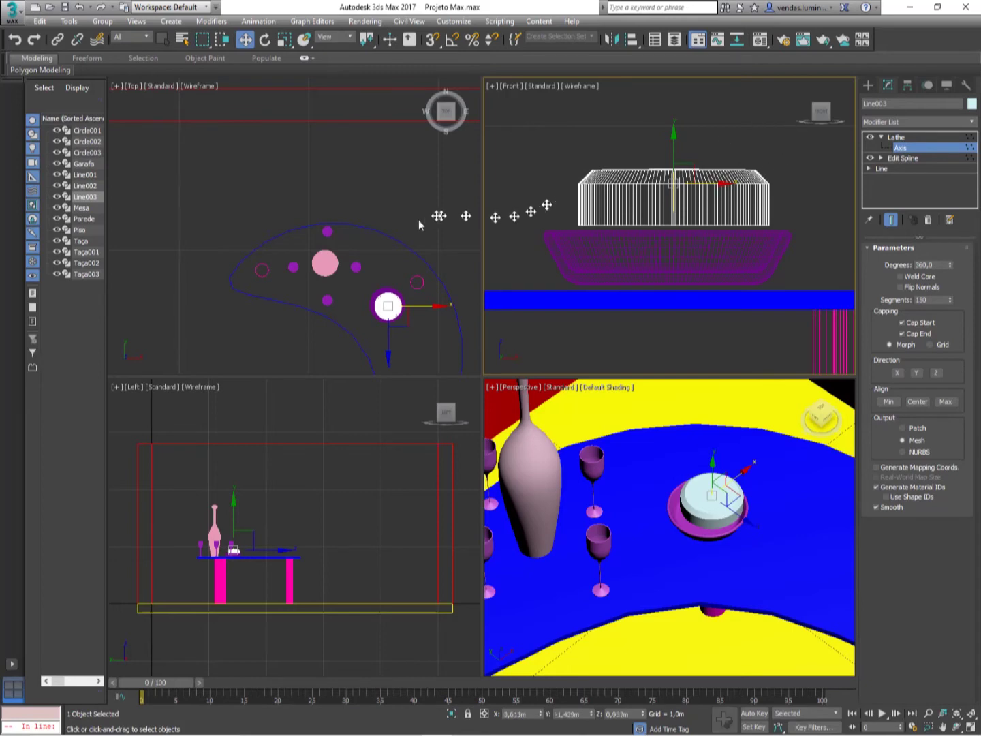
Step: Leave the Axis sub-object level and centre the lathed object on the plate in the Top view, at about X 3.556 m, Y -1.424 m
middle_drag(364, 288, 378, 227)
scroll(410, 239, up, 5)
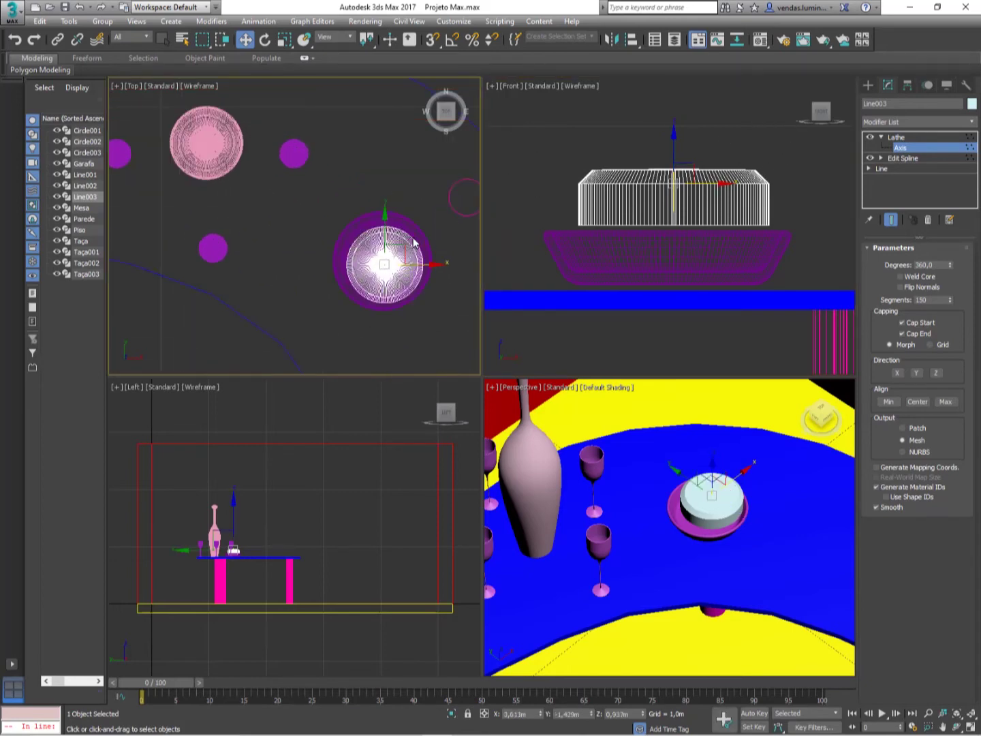
click(906, 138)
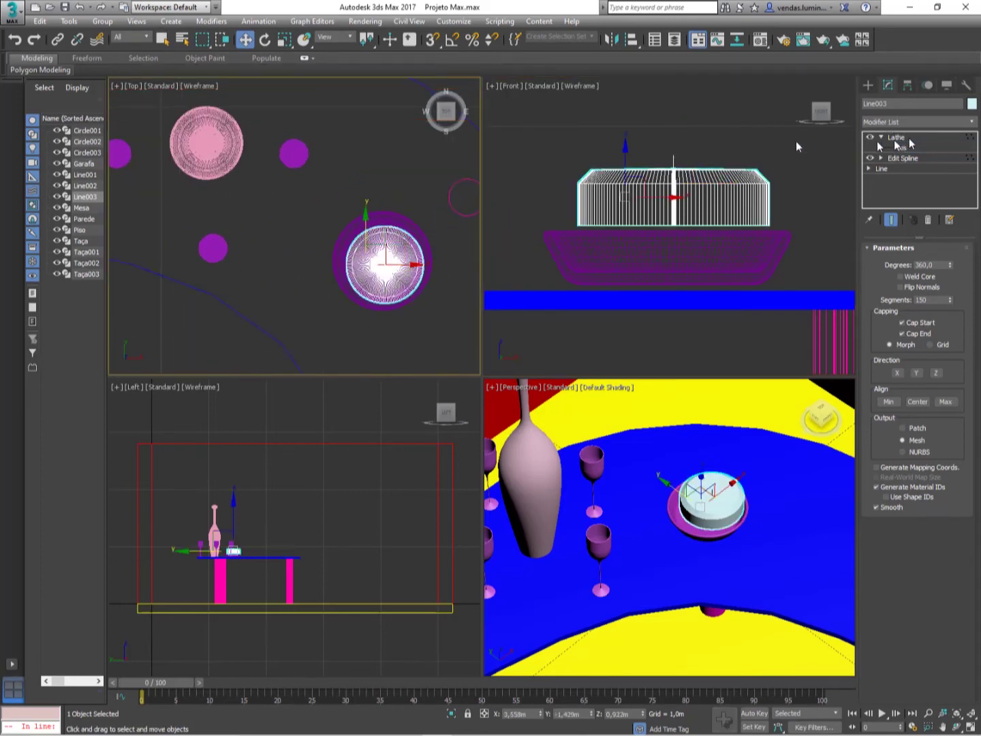
scroll(410, 218, up, 4)
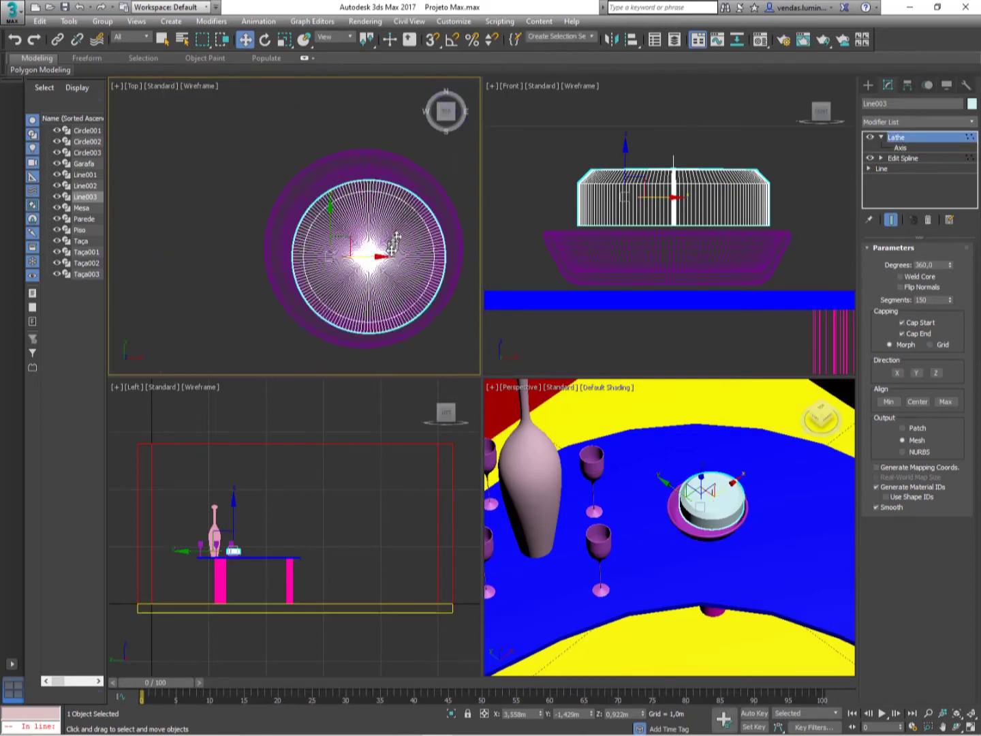
drag(347, 244, 340, 235)
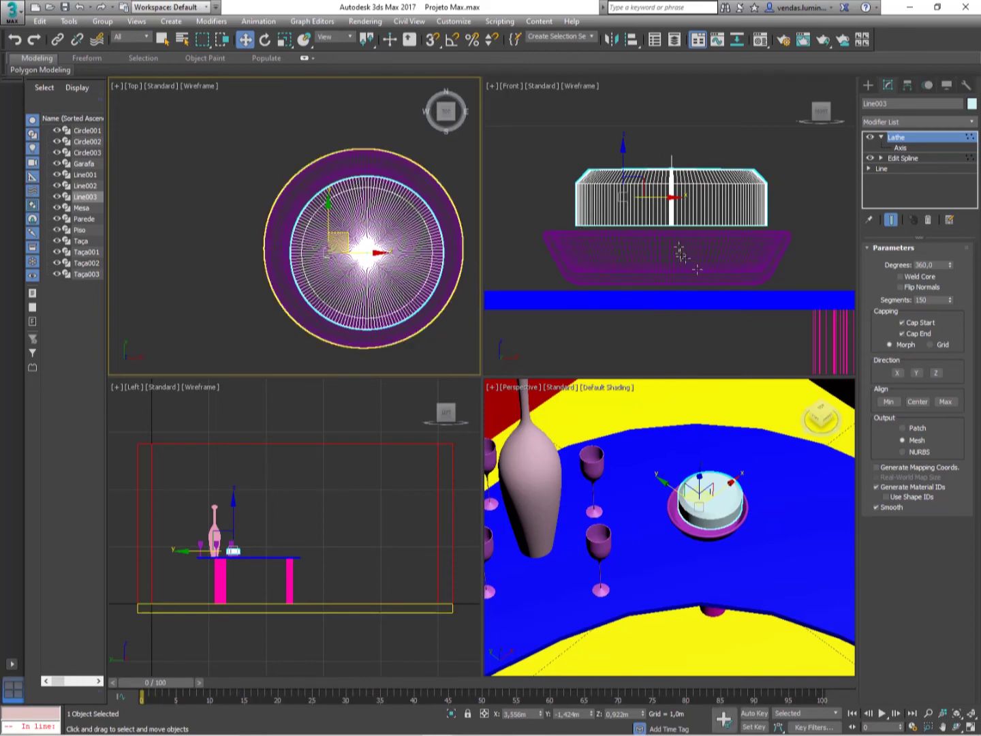
Step: Lower the lathed object into the plate to about Z 0.875 m and fine-tune its centring to about Y -1.416 m
right_click(664, 144)
drag(624, 164, 618, 236)
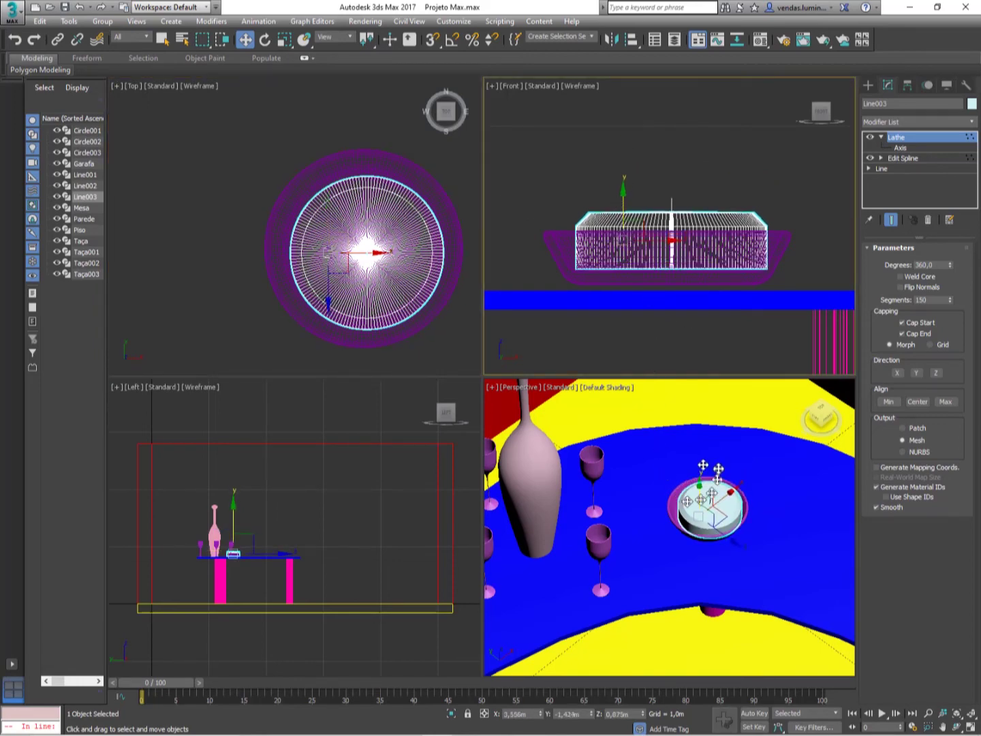
middle_drag(395, 273, 401, 266)
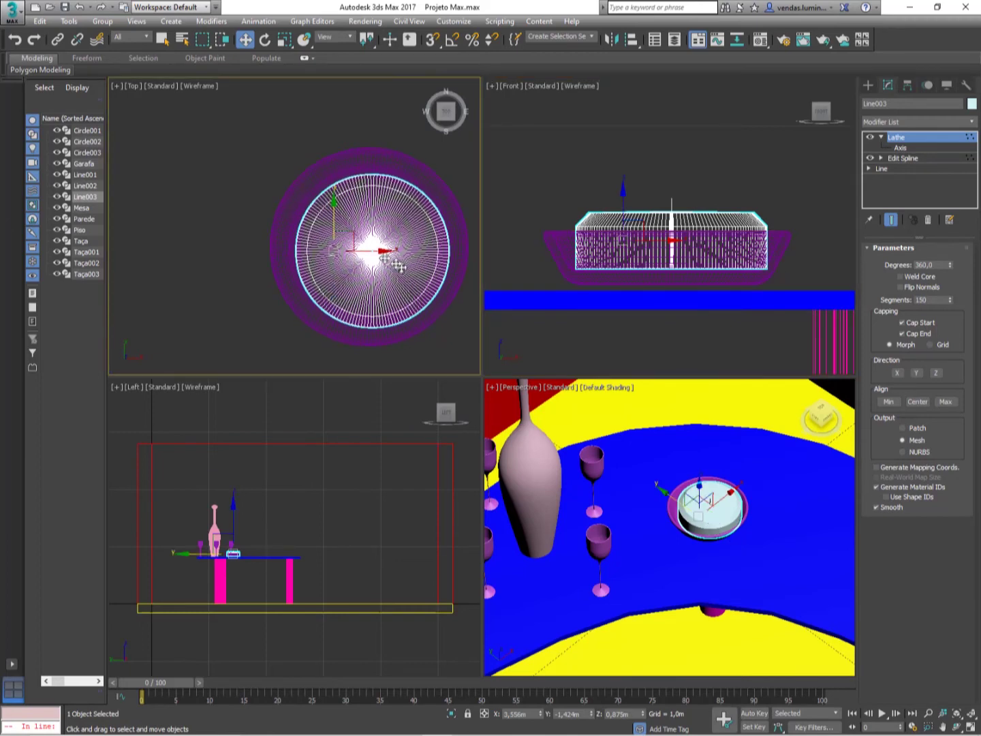
drag(334, 225, 334, 214)
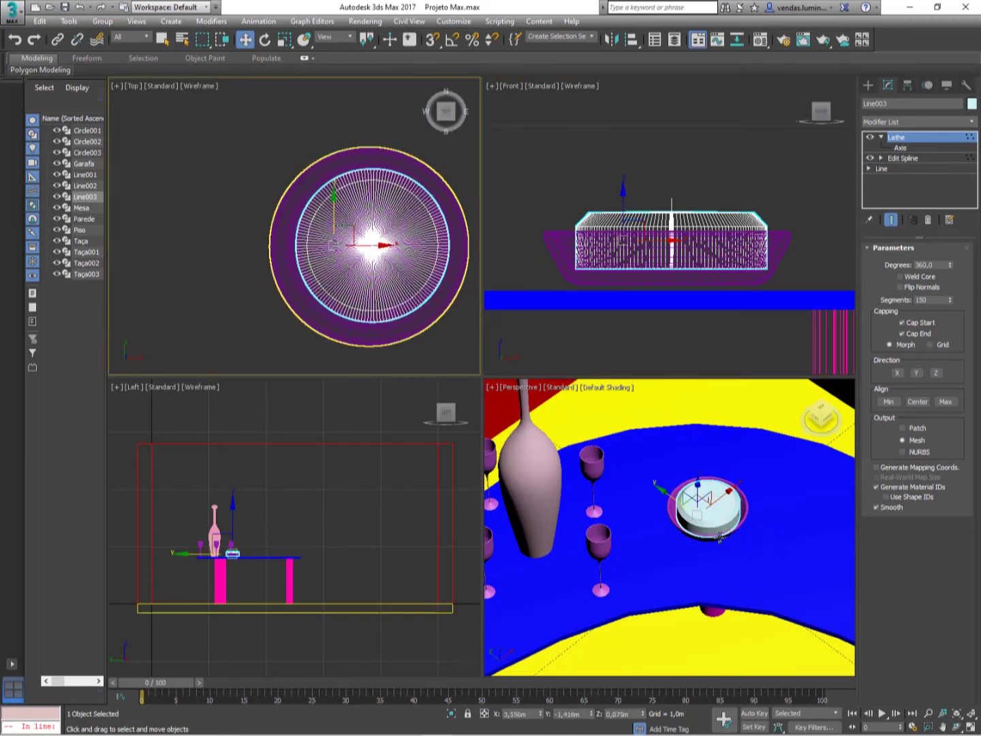
Step: Raise the white lathed body about 0.006 m inside the purple dish in the Front view
alt+middle_drag(720, 538, 709, 506)
scroll(693, 503, up, 5)
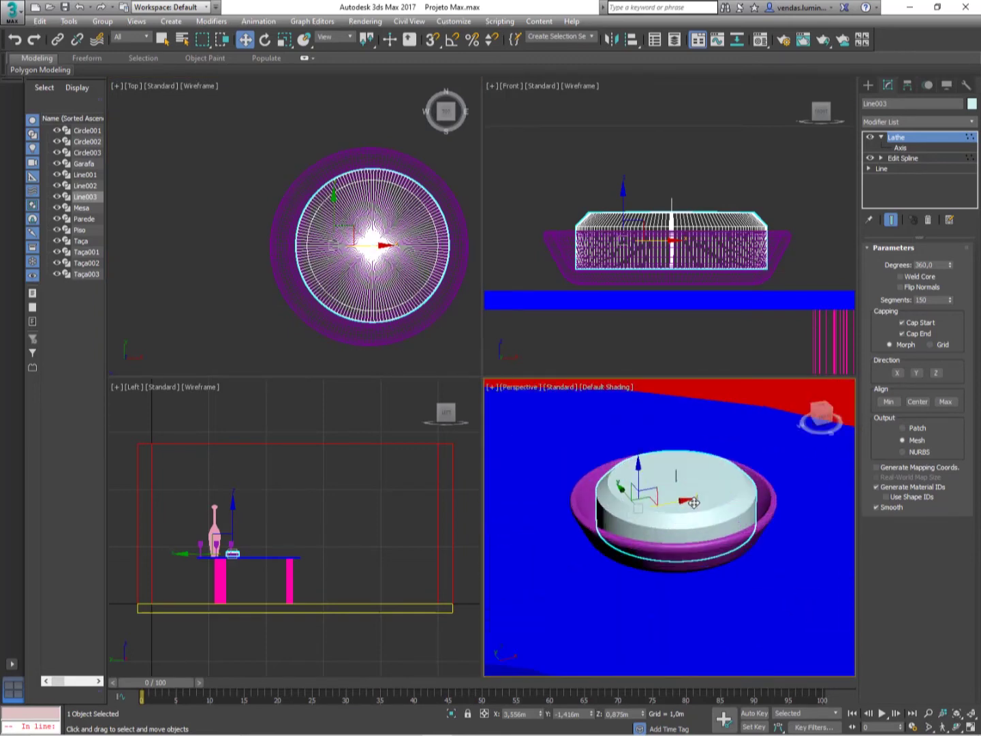
middle_drag(623, 213, 598, 237)
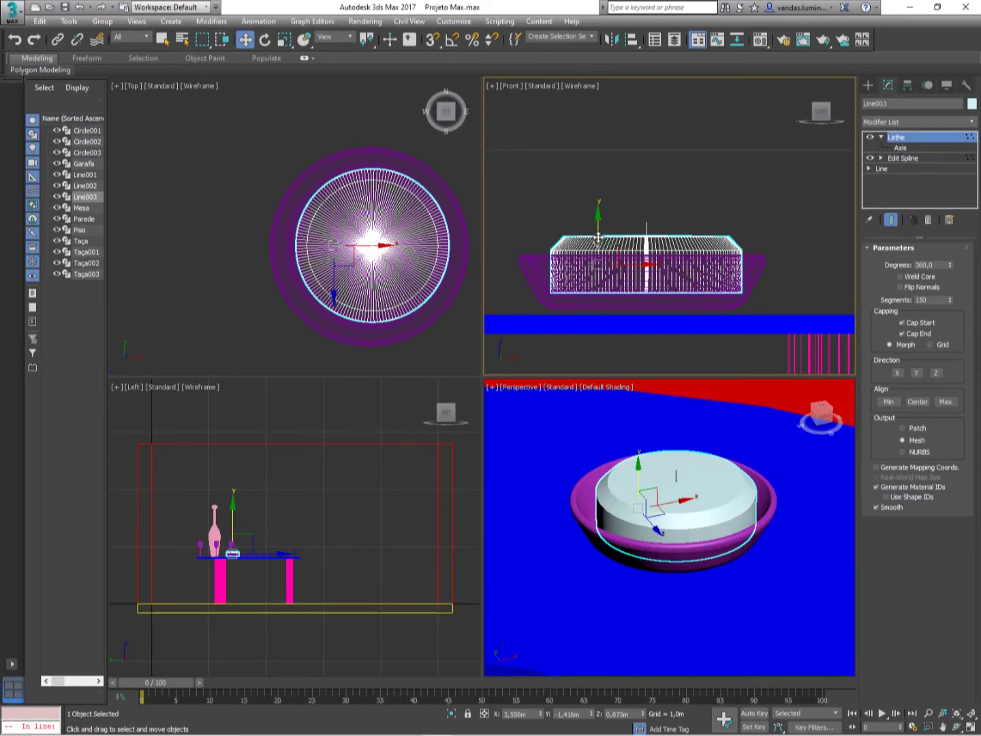
drag(598, 236, 600, 231)
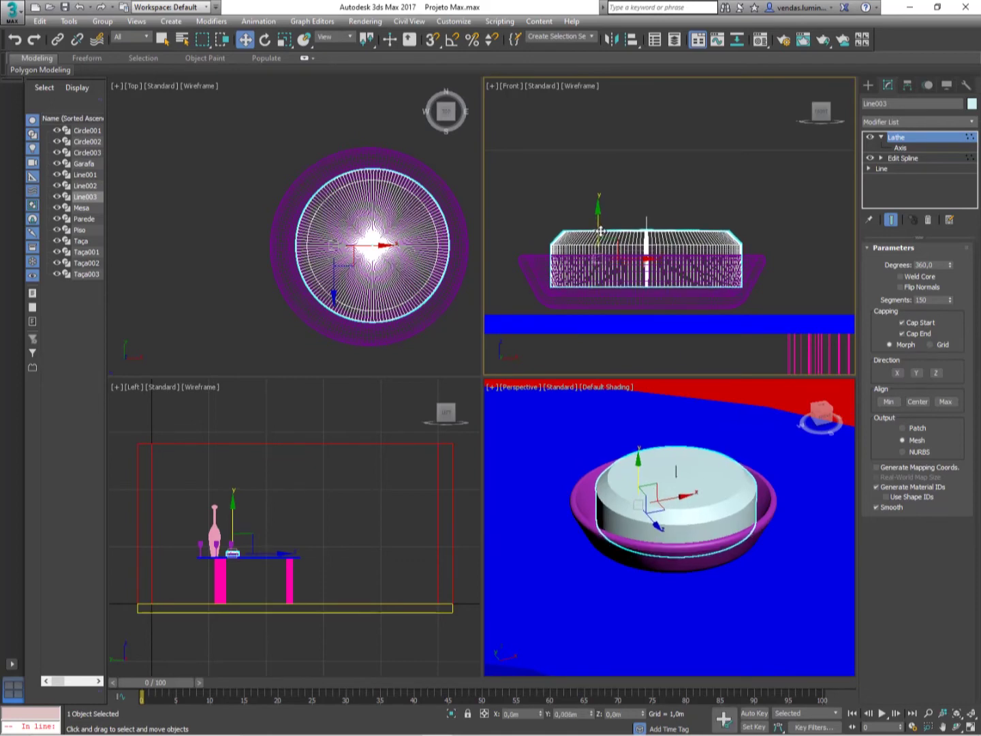
Step: Scale the white lathed body uniformly down to about 92% in the Top view
click(285, 38)
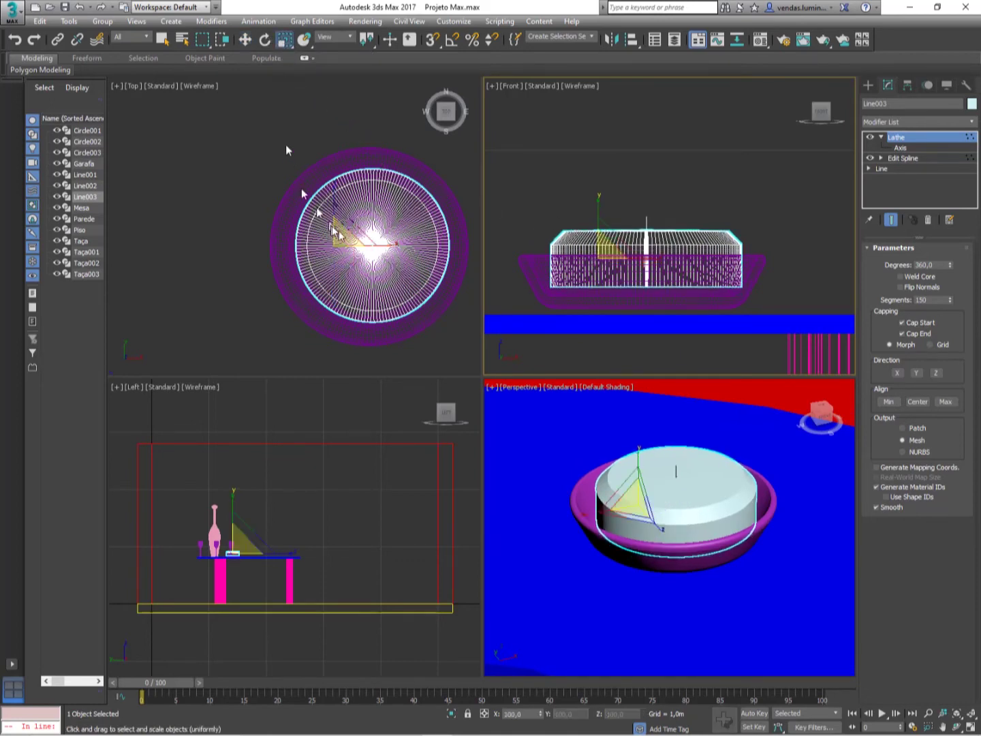
mouse_move(337, 234)
mouse_down()
mouse_move(339, 256)
mouse_move(342, 241)
mouse_up()
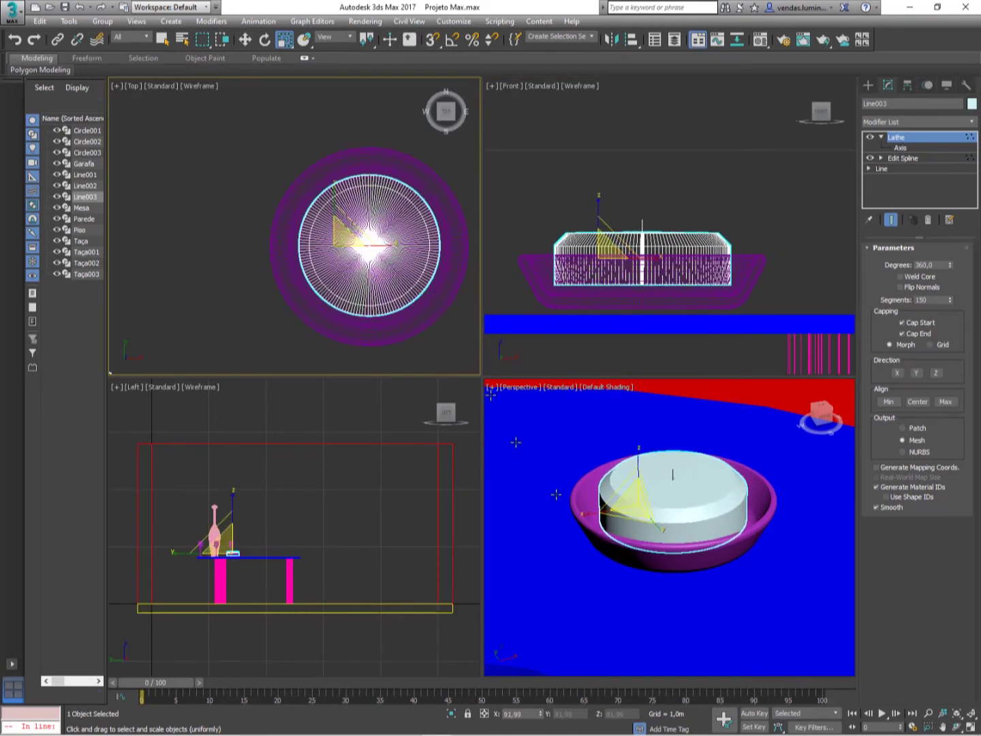
mouse_move(601, 531)
middle_down()
mouse_move(643, 556)
mouse_move(597, 512)
middle_up()
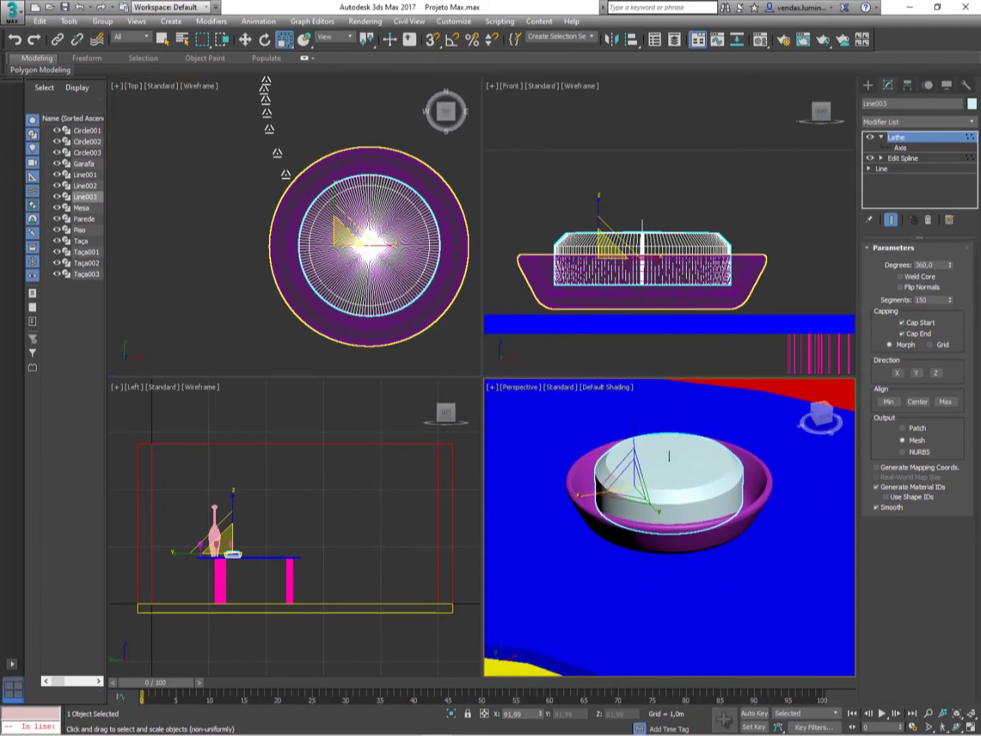
Step: Move the white lathed body horizontally to centre it within the purple dish
click(246, 40)
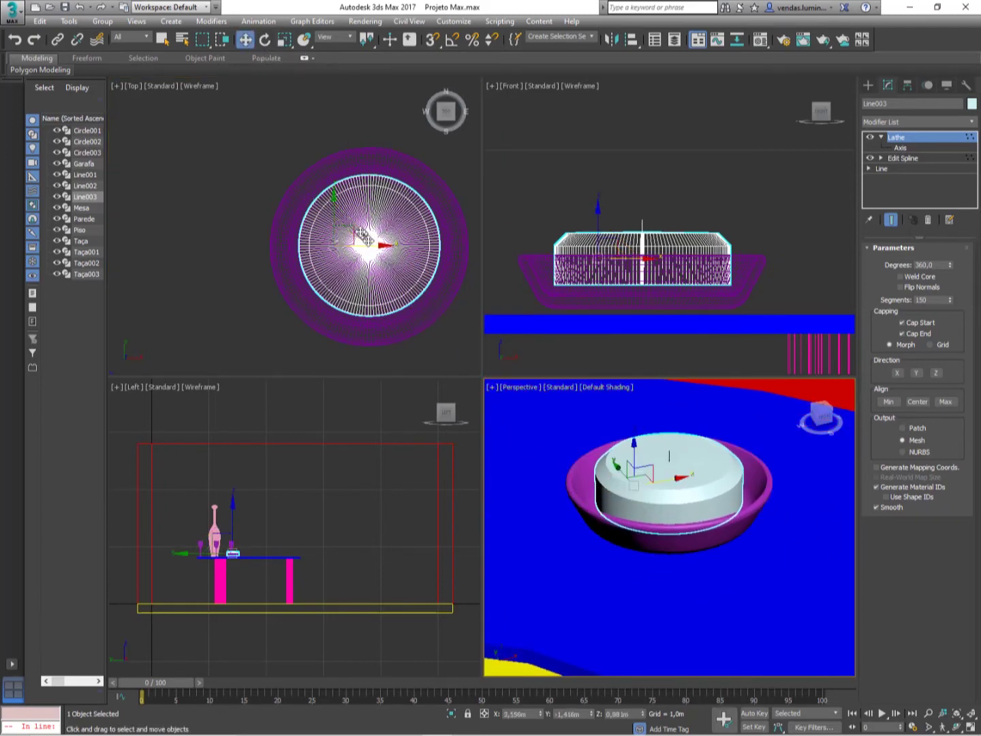
drag(360, 235, 364, 238)
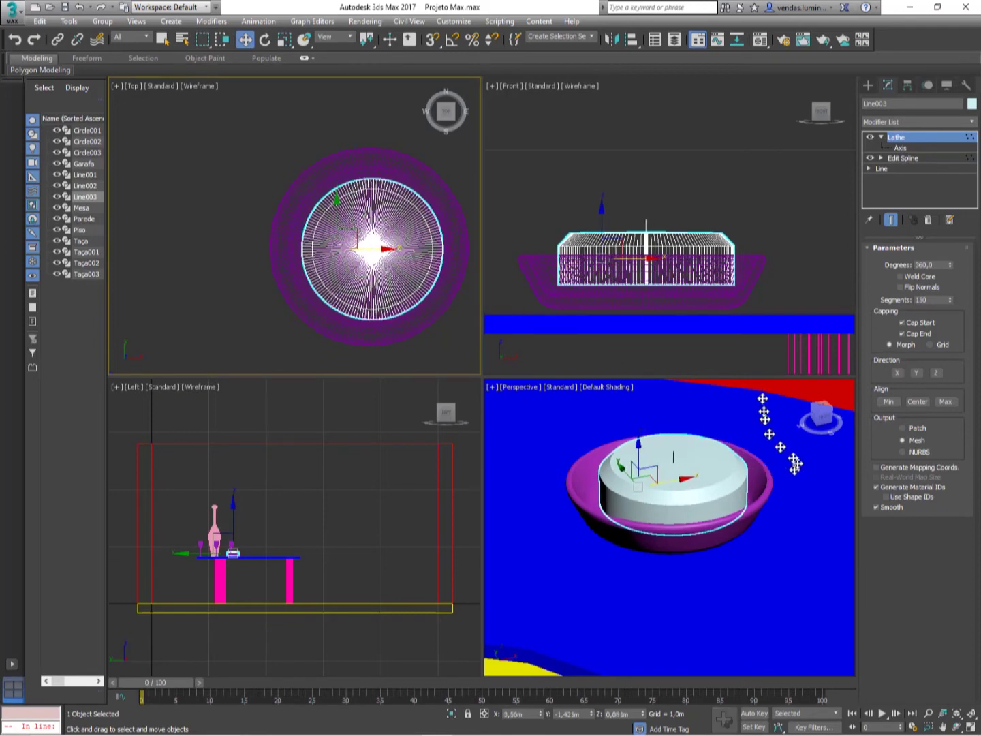
click(753, 365)
alt+middle_drag(687, 465, 802, 540)
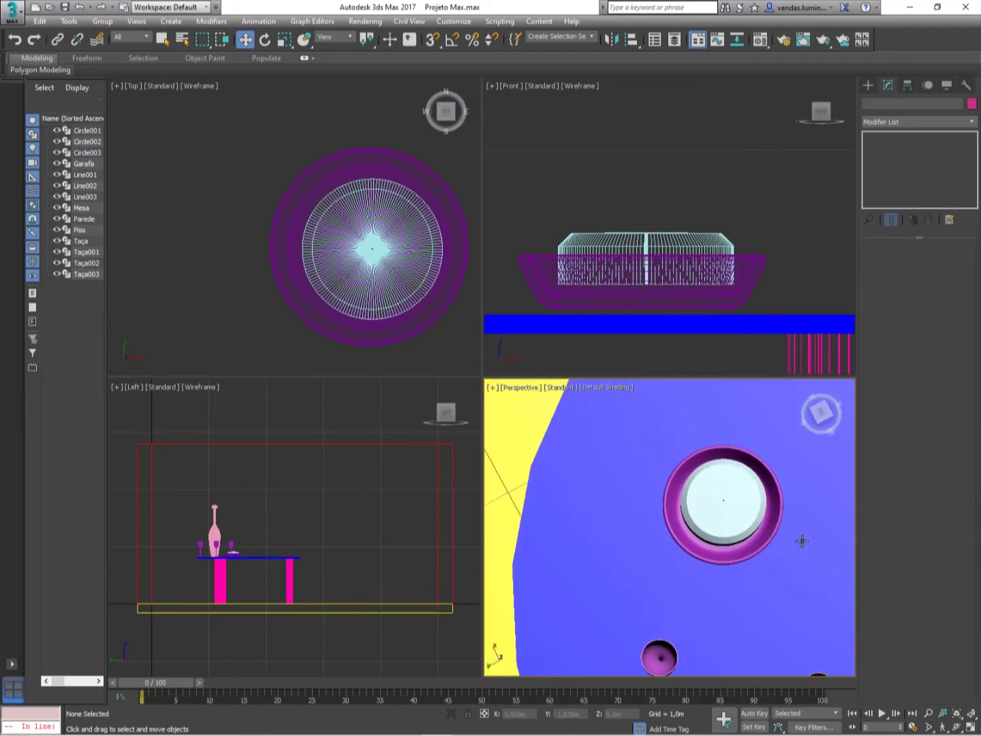
click(734, 518)
mouse_move(726, 510)
mouse_down()
mouse_move(708, 534)
mouse_move(715, 493)
mouse_up()
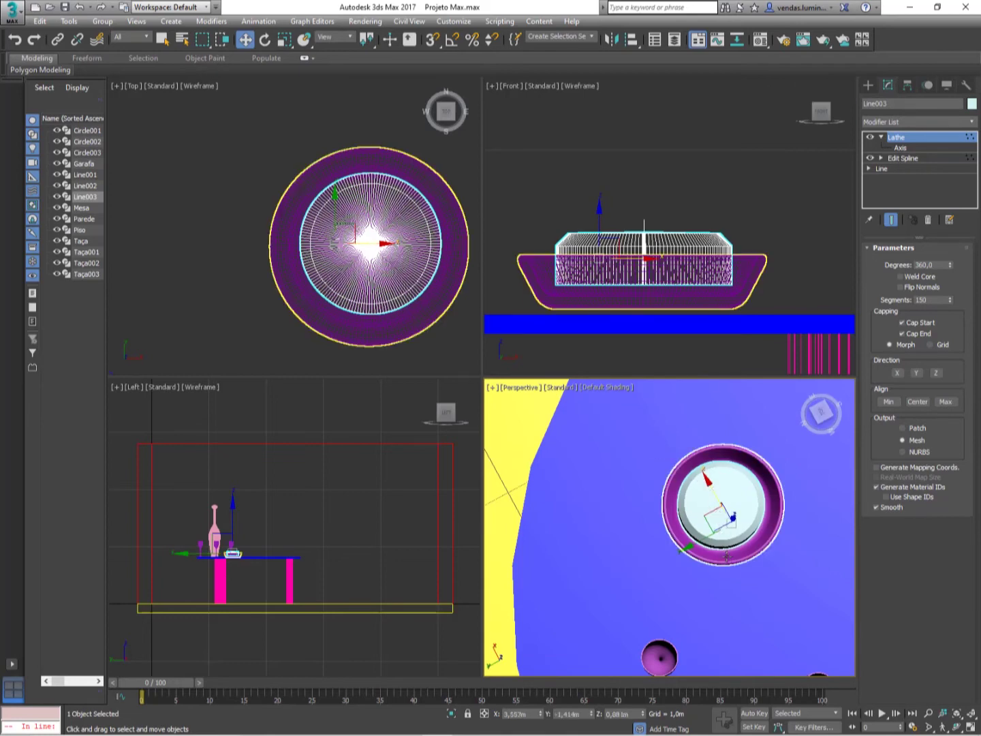
alt+middle_drag(726, 556, 656, 500)
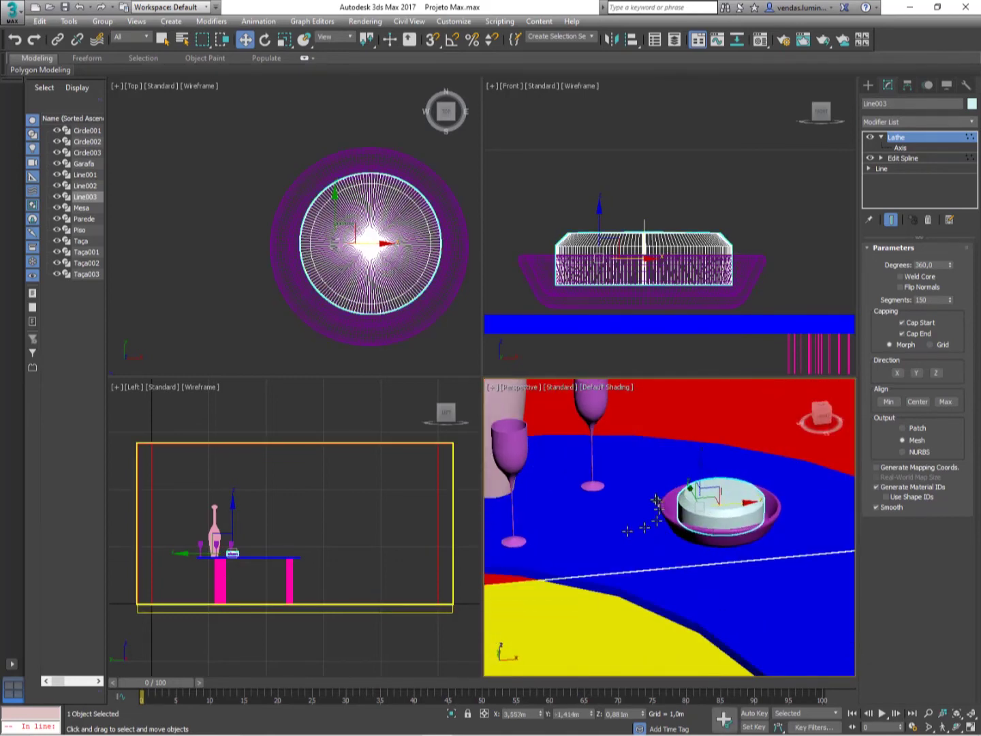
Step: Move the purple dish and the white body together along the curved tabletop towards its lower tip in the Top view
scroll(656, 499, down, 2)
scroll(402, 332, up, 1)
middle_drag(403, 334, 403, 227)
scroll(394, 266, down, 6)
scroll(430, 306, down, 2)
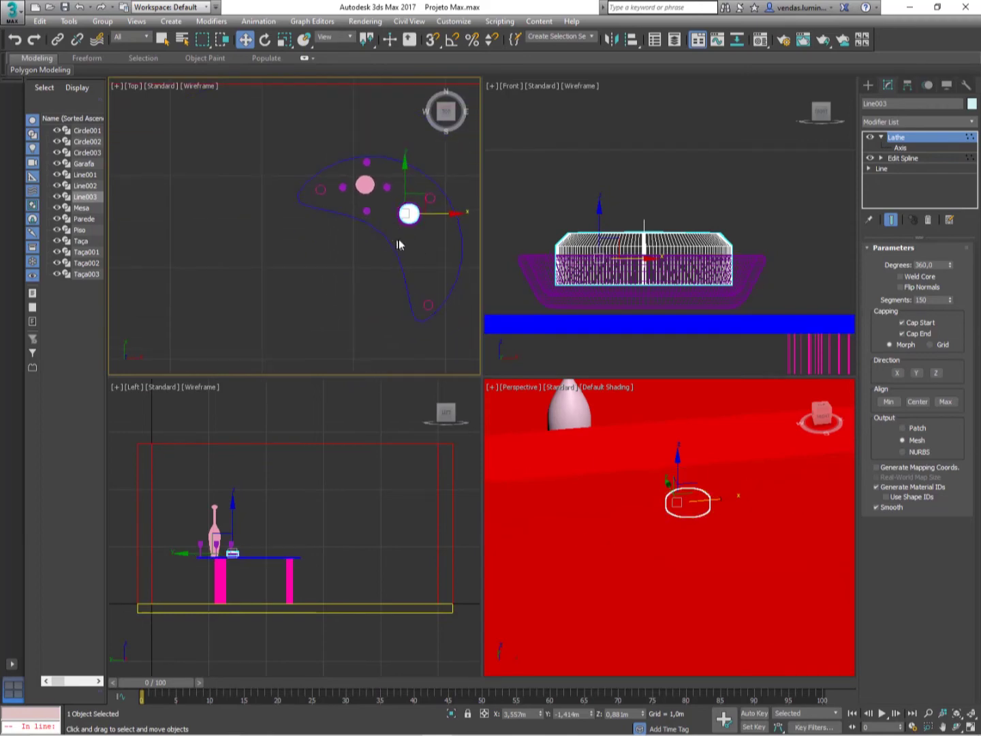
click(400, 242)
drag(385, 194, 445, 230)
Step: Select the four glasses and the bottle and move them about 0.293 m in X and -0.161 m in Y
click(389, 188)
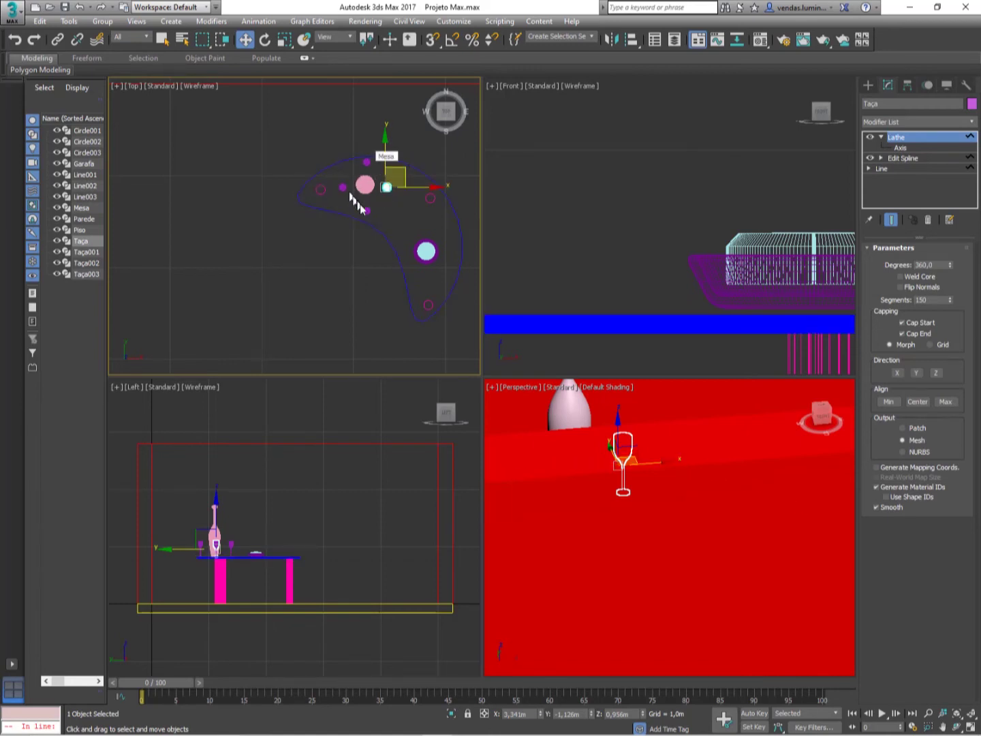
click(162, 40)
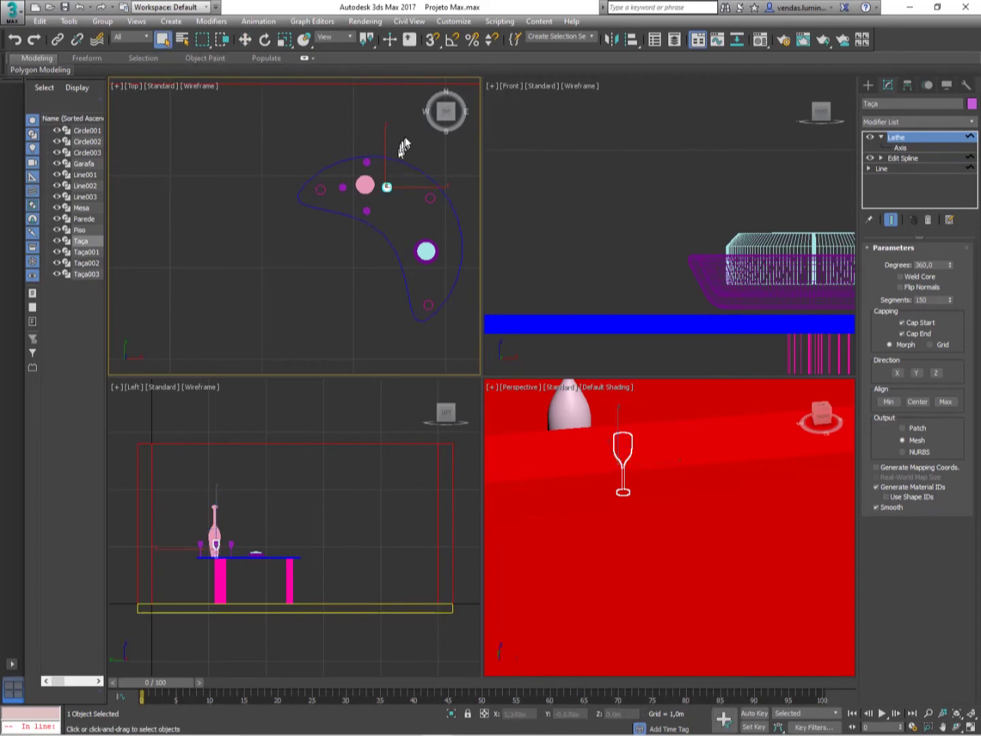
ctrl+click(367, 162)
ctrl+click(343, 187)
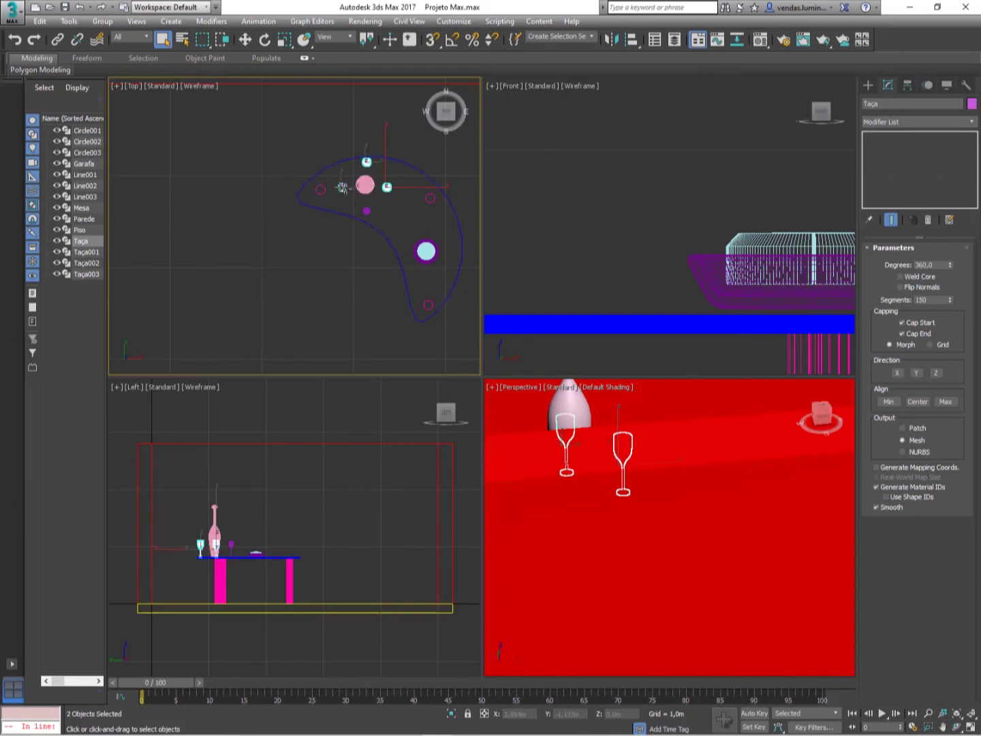
ctrl+click(366, 211)
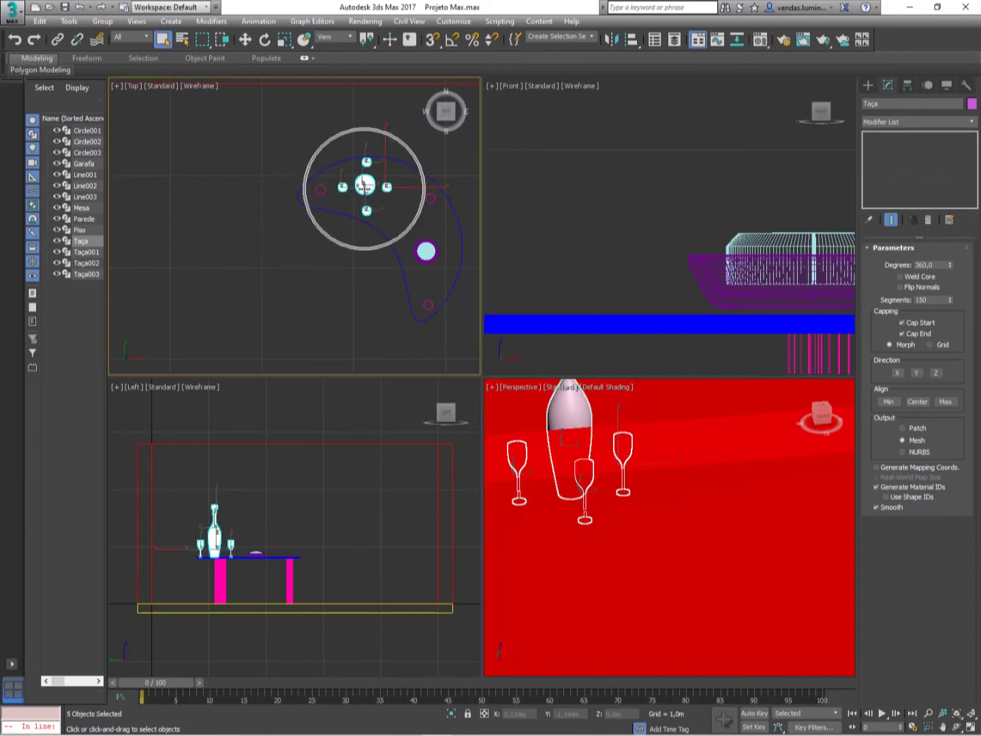
ctrl+click(364, 185)
click(246, 40)
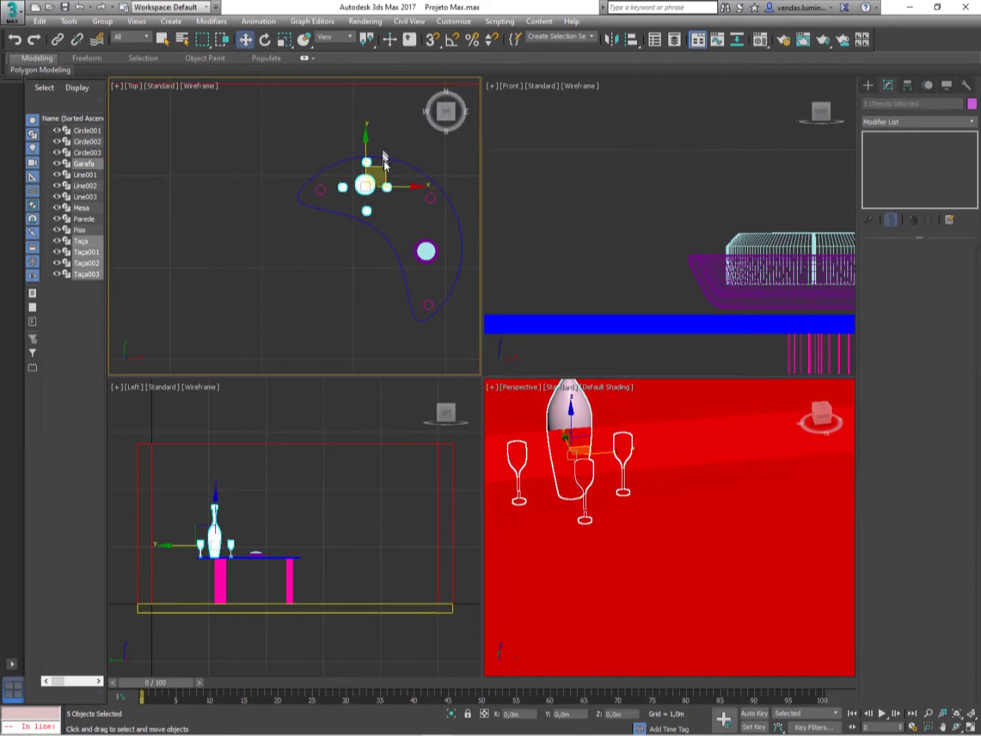
drag(390, 170, 411, 179)
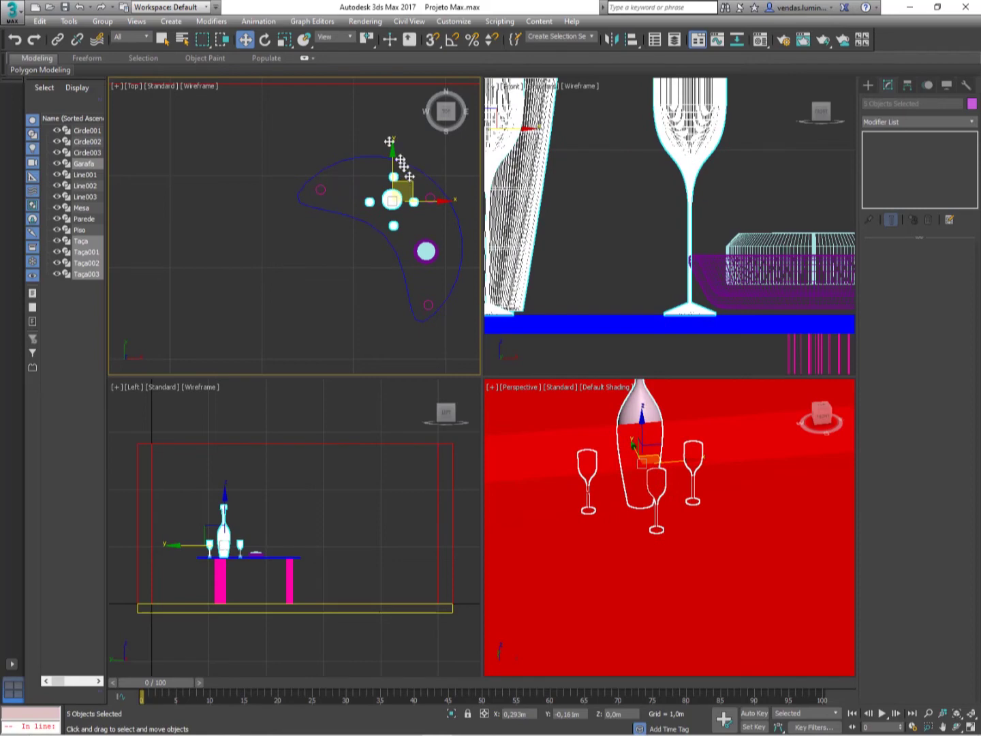
Step: Rotate the bottle and four glasses slightly counter-clockwise as a set in the Top view and deselect them
click(265, 41)
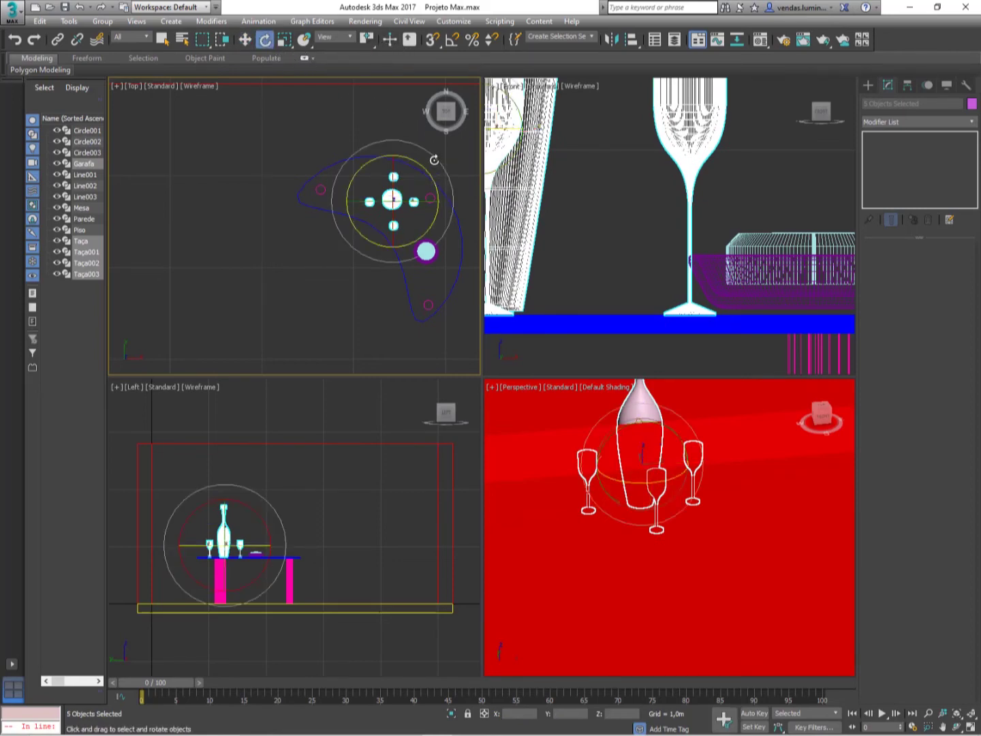
drag(433, 160, 416, 133)
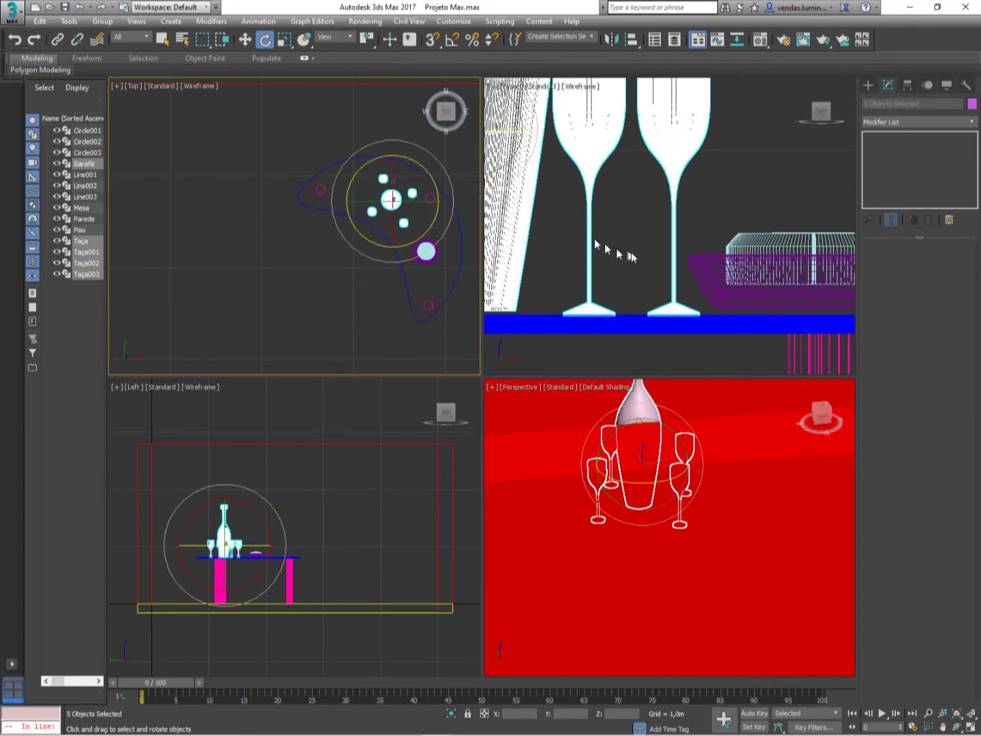
click(649, 353)
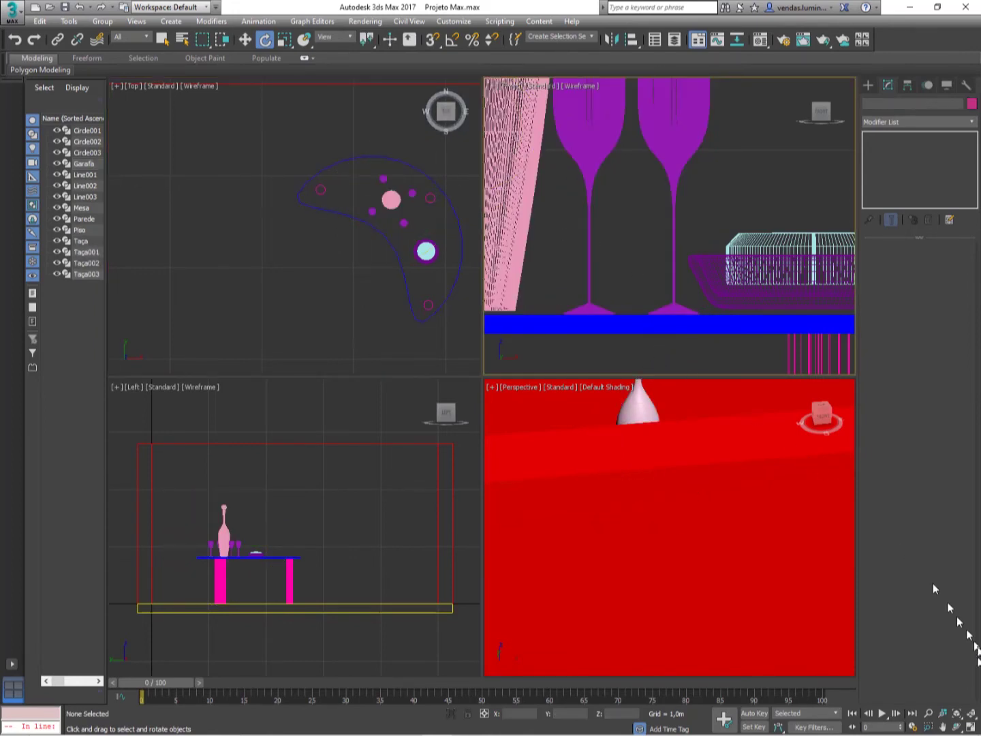
Step: Select the purple dish and the white body together and raise them about 0.007 m to rest on the tabletop
click(971, 714)
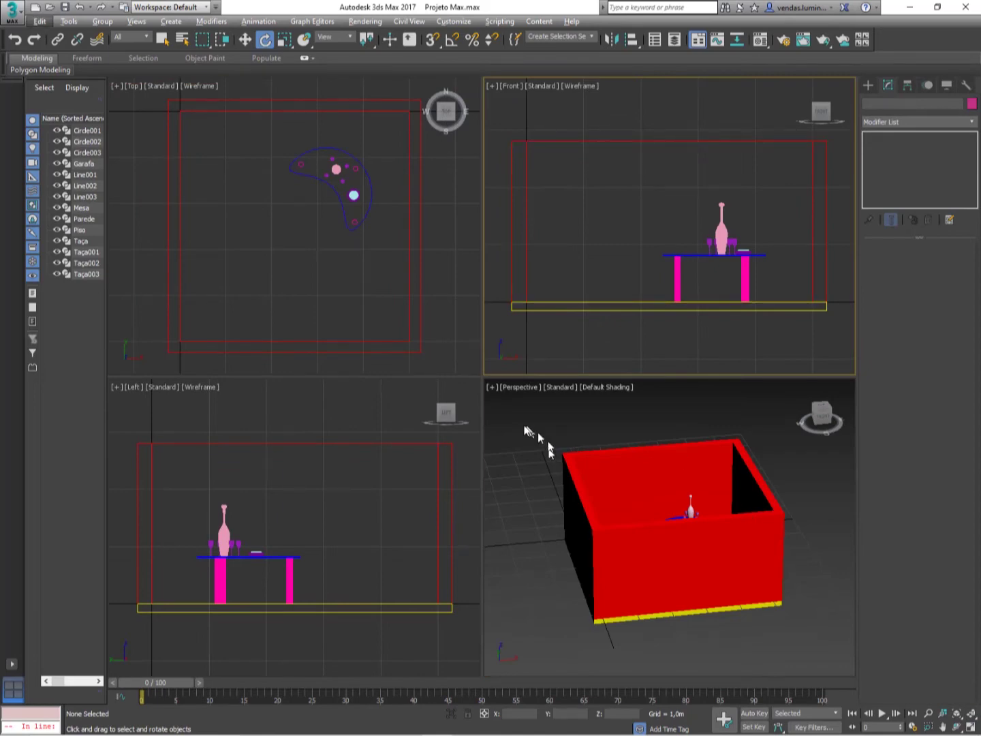
alt+middle_drag(528, 441, 573, 476)
scroll(640, 485, up, 5)
scroll(641, 486, up, 4)
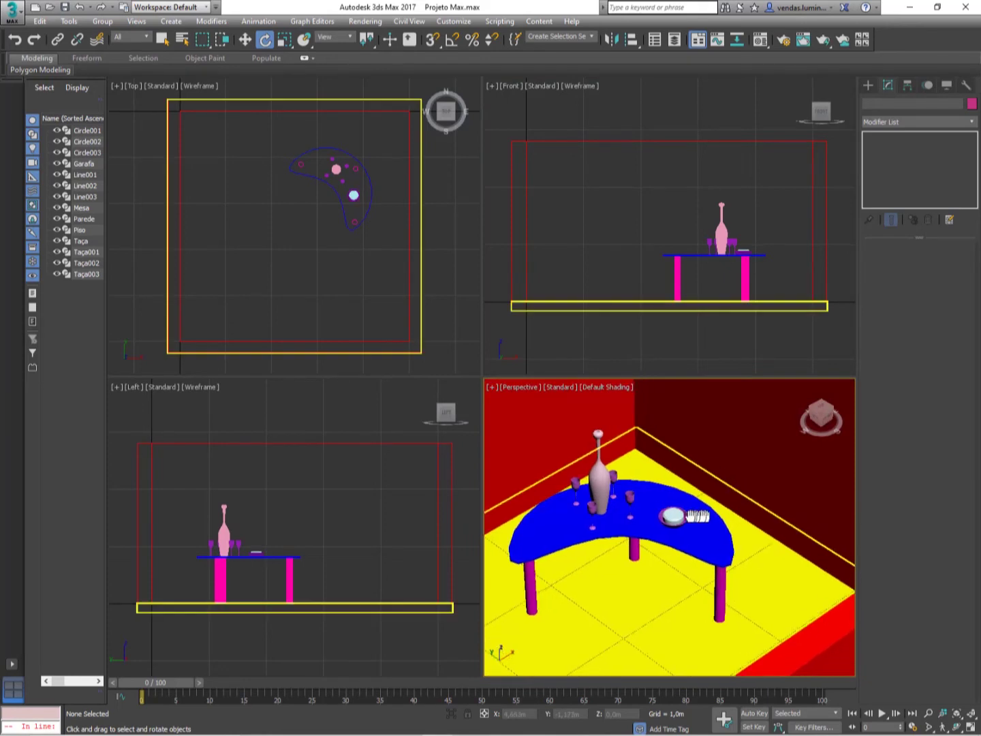
middle_drag(348, 244, 350, 305)
scroll(350, 305, up, 6)
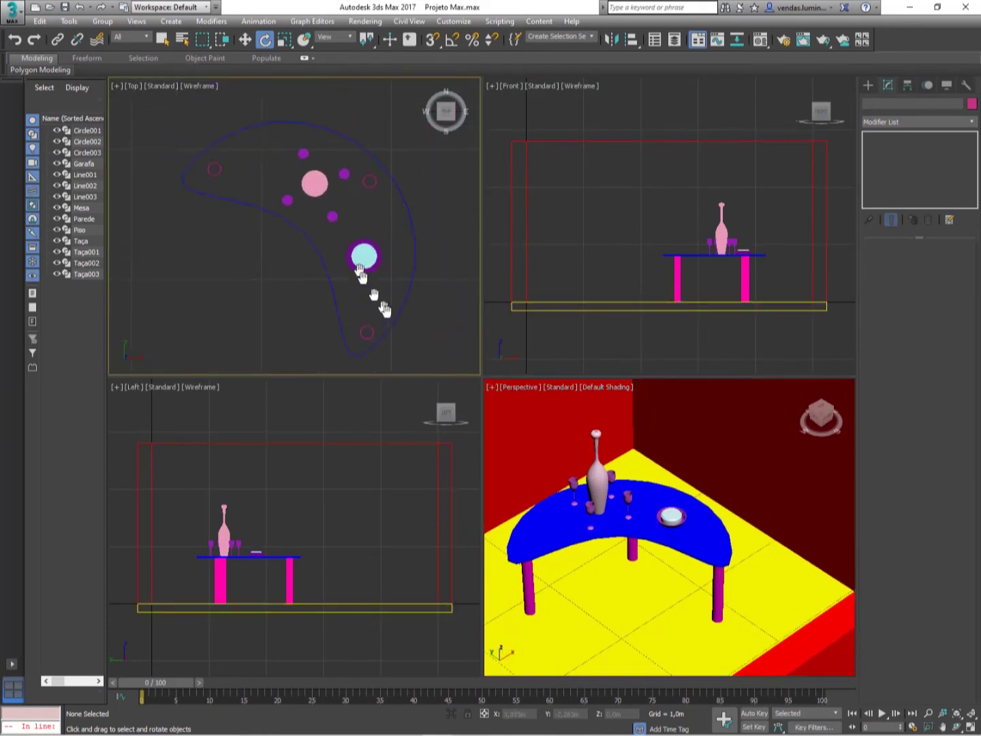
click(365, 257)
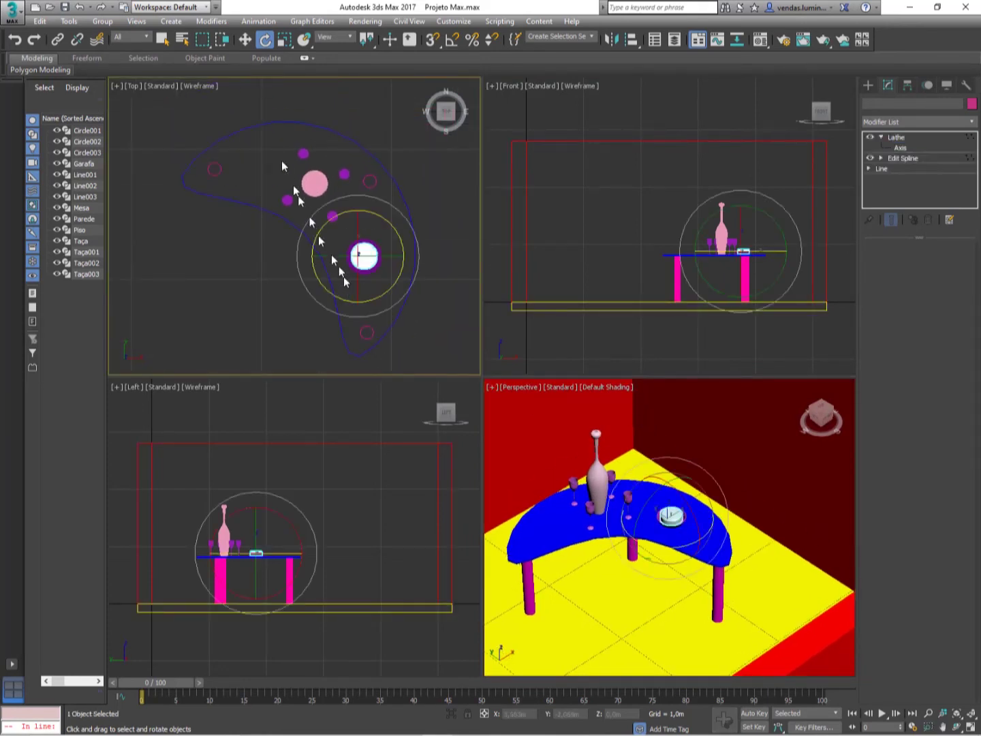
click(426, 231)
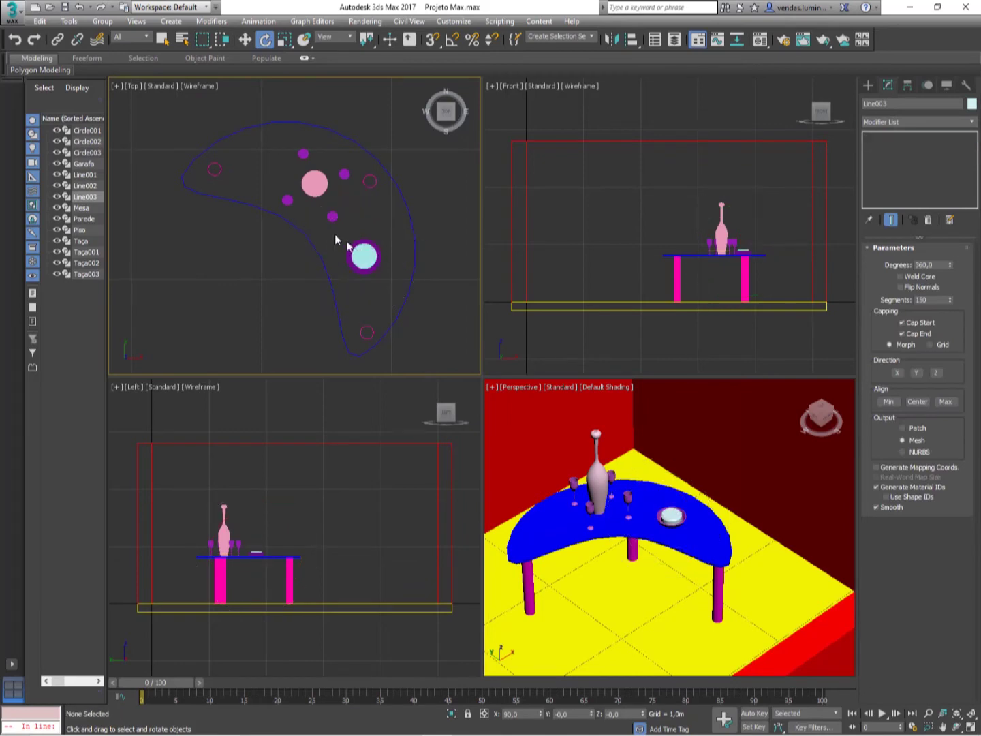
drag(334, 233, 370, 240)
click(285, 40)
right_click(729, 228)
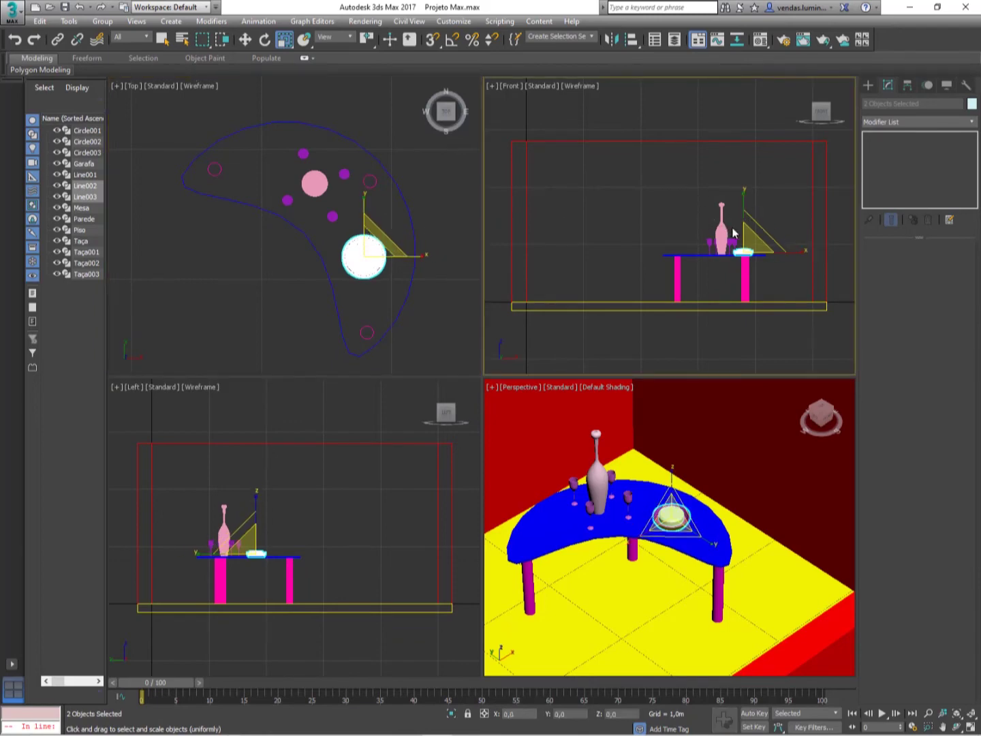
scroll(733, 233, up, 6)
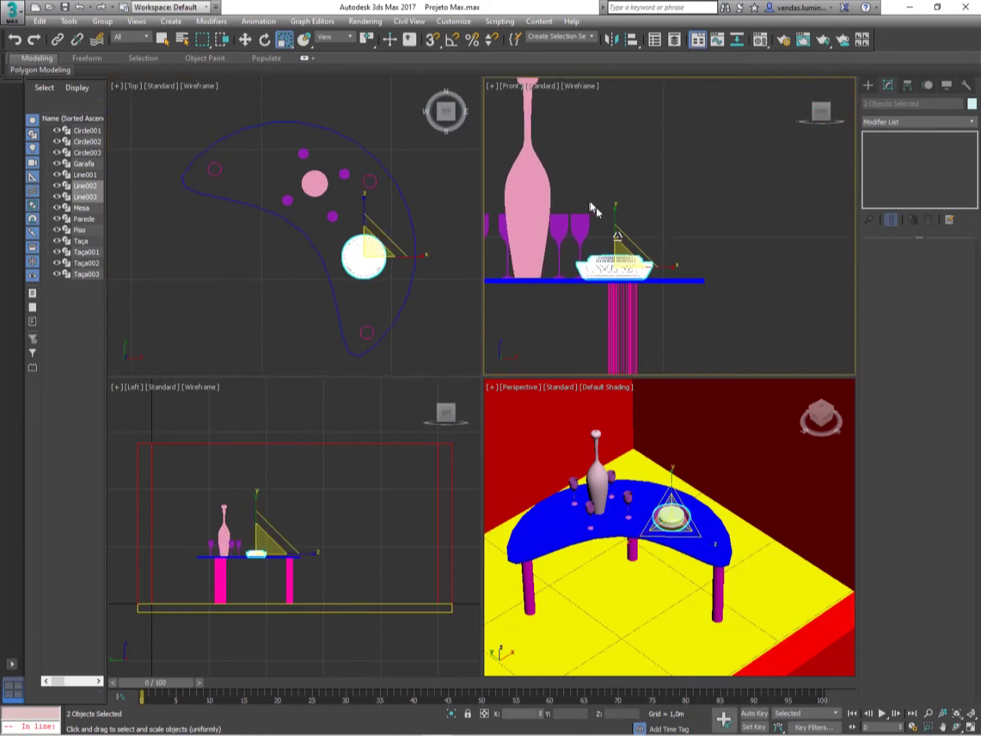
scroll(624, 250, up, 3)
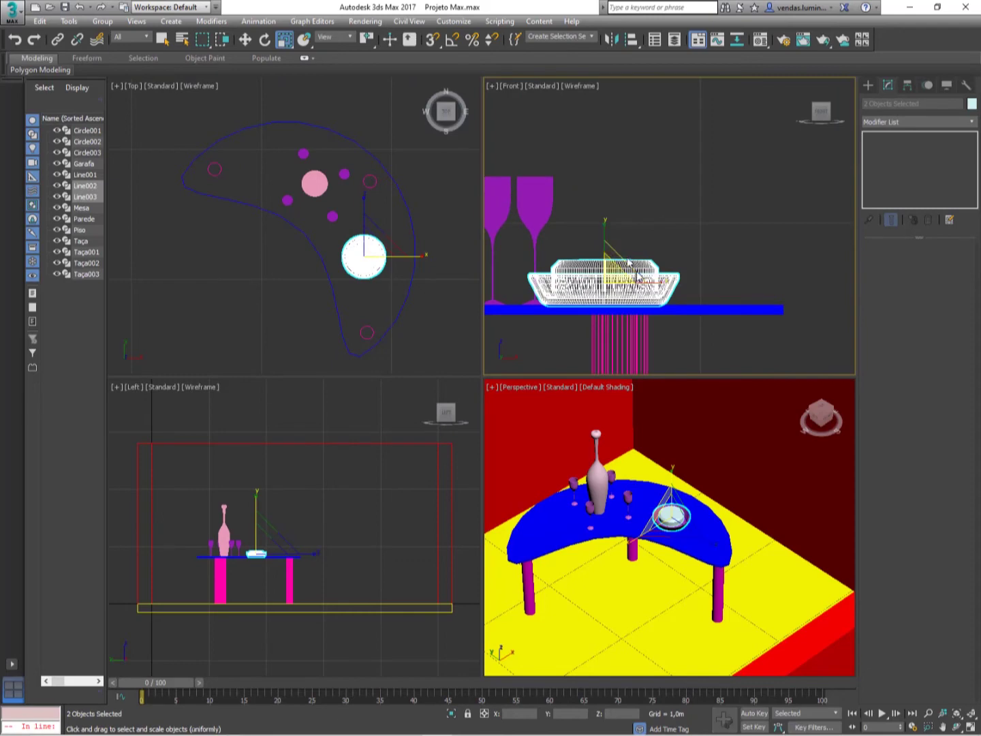
click(245, 38)
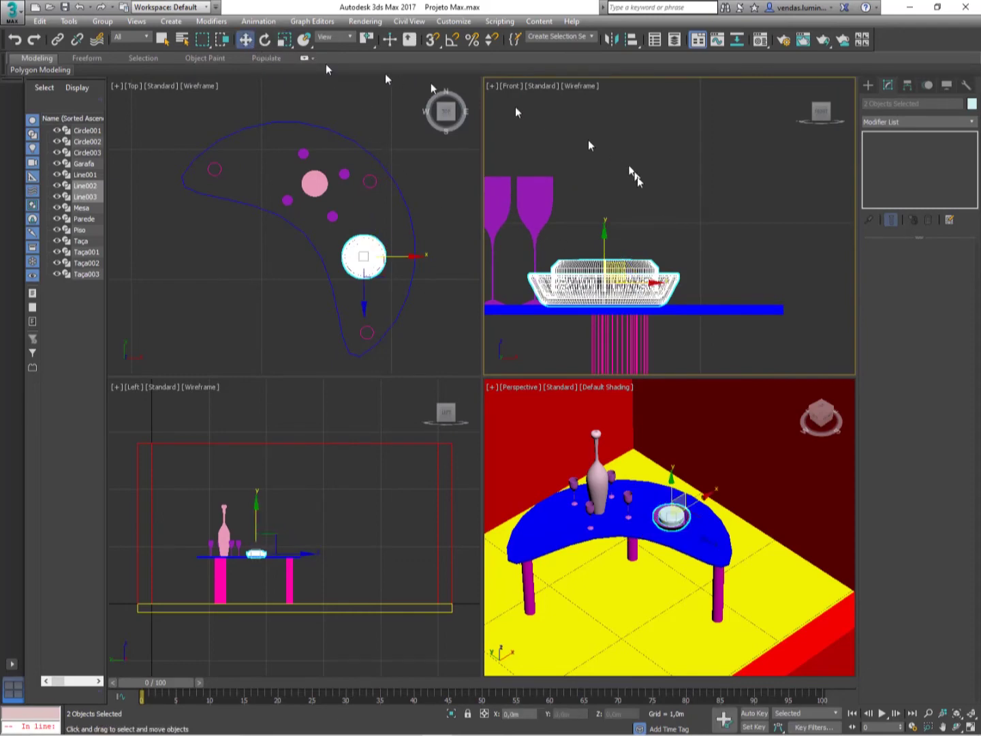
mouse_move(605, 253)
mouse_down()
mouse_move(608, 236)
mouse_move(612, 249)
mouse_up()
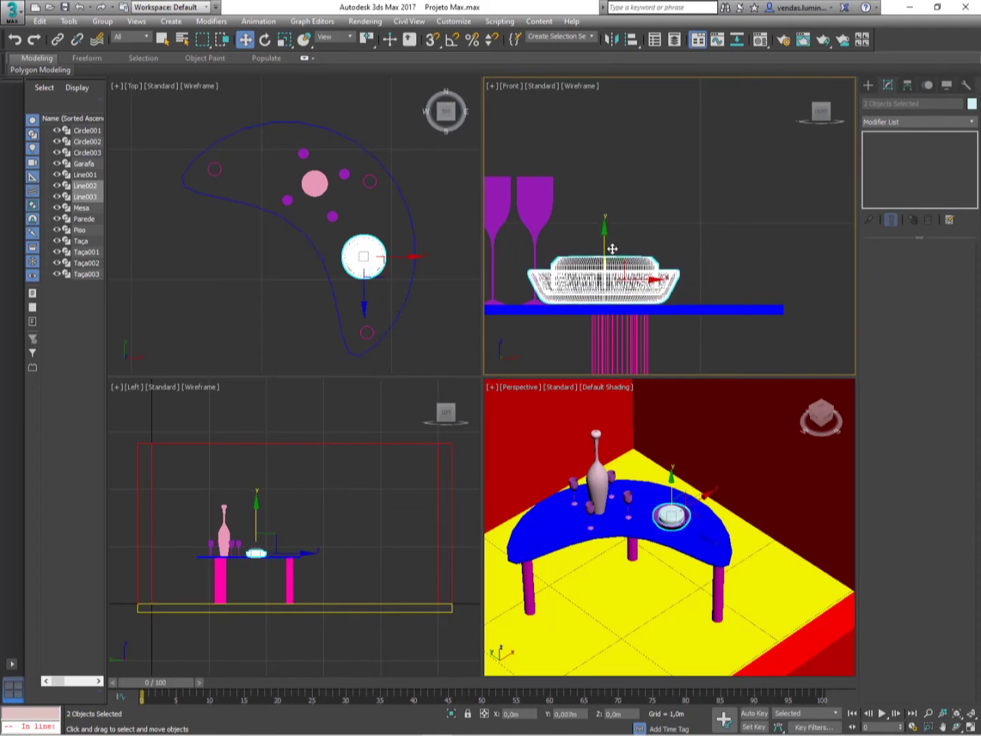
right_click(718, 464)
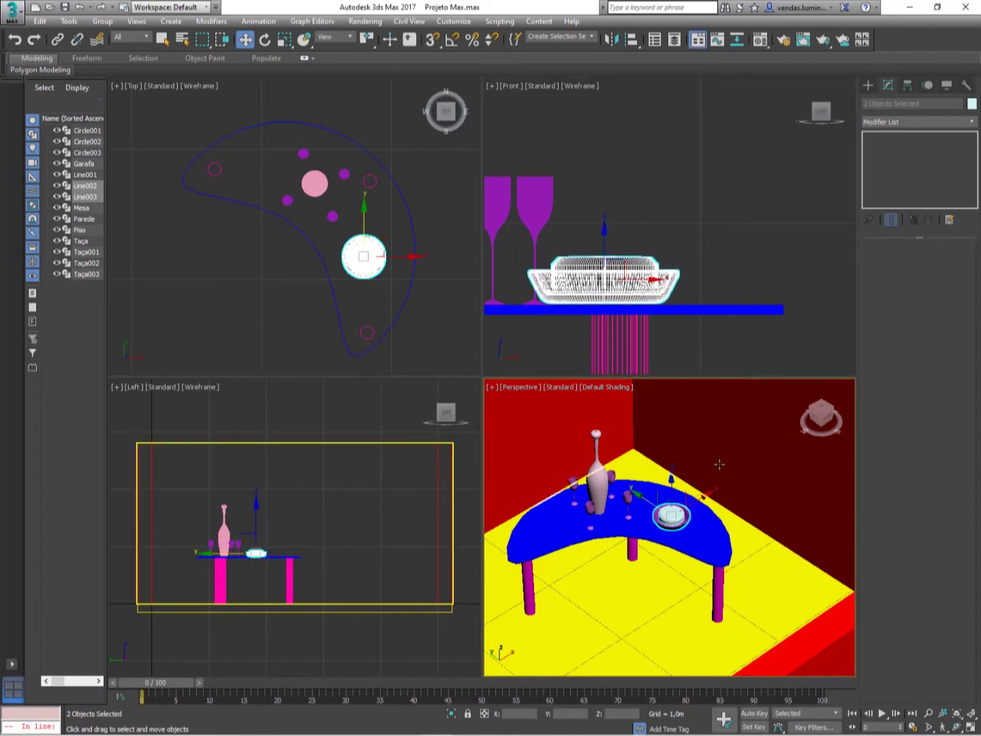
Step: Rename the purple dish as Prato
click(687, 241)
click(677, 278)
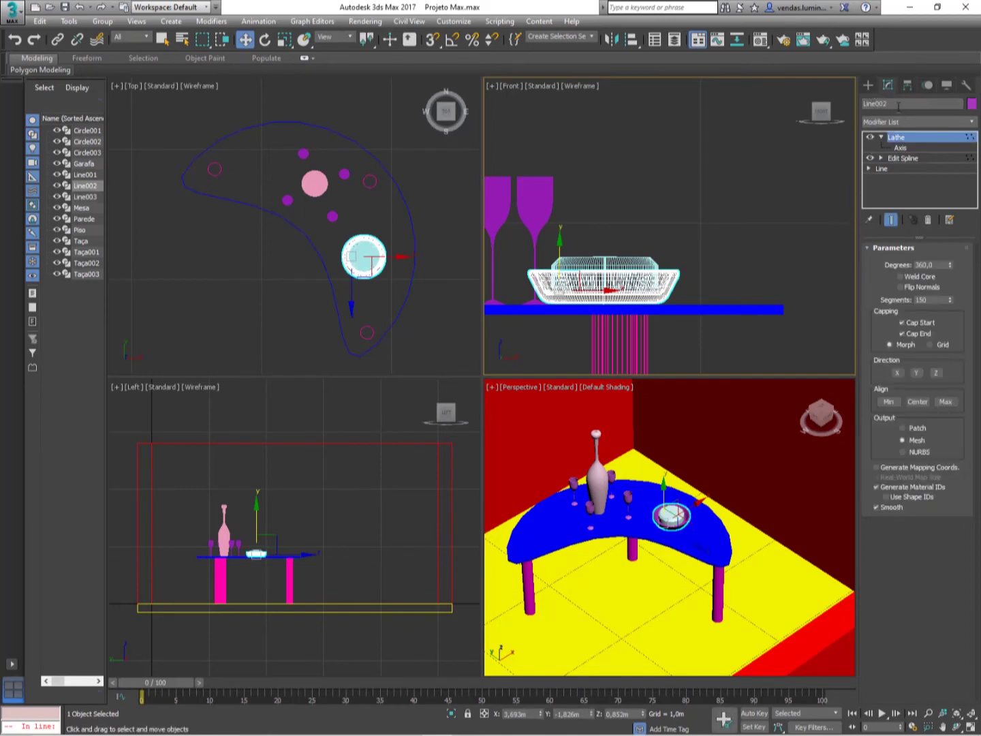
click(906, 103)
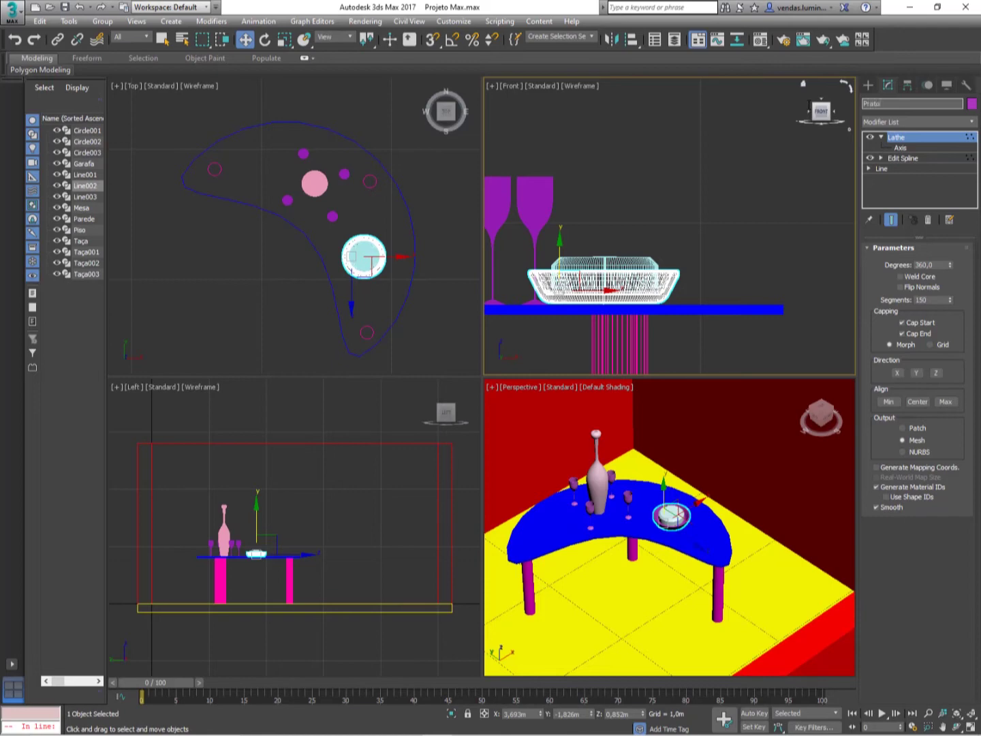
click(792, 148)
Step: Rename the white body inside the dish as Queijo and deselect it
click(654, 264)
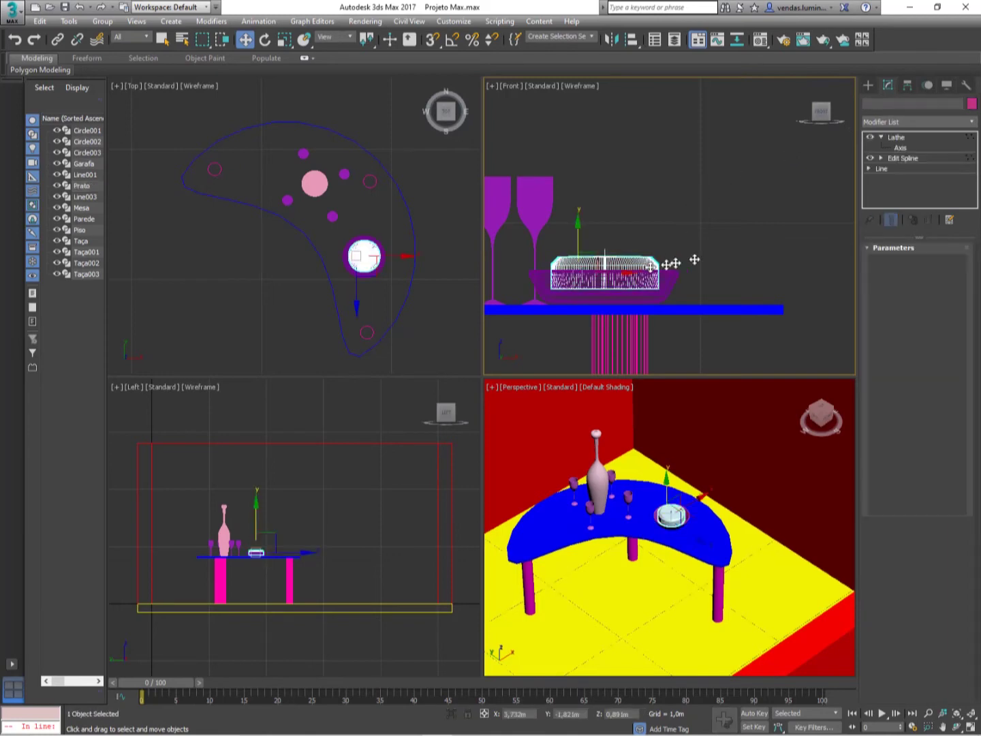
click(897, 105)
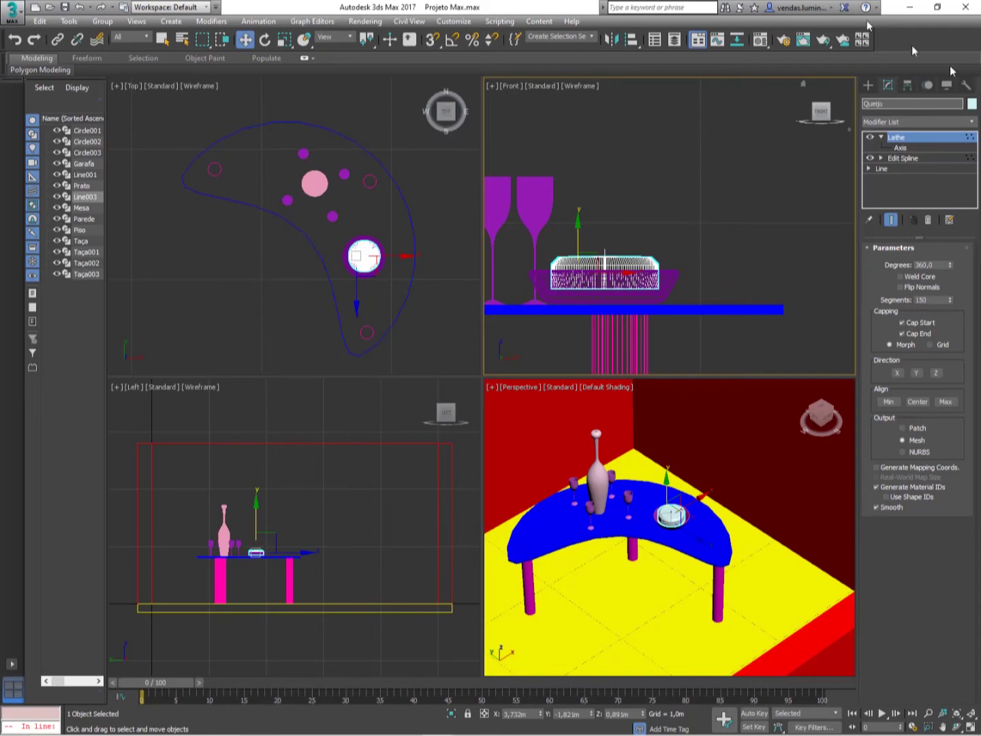
click(729, 187)
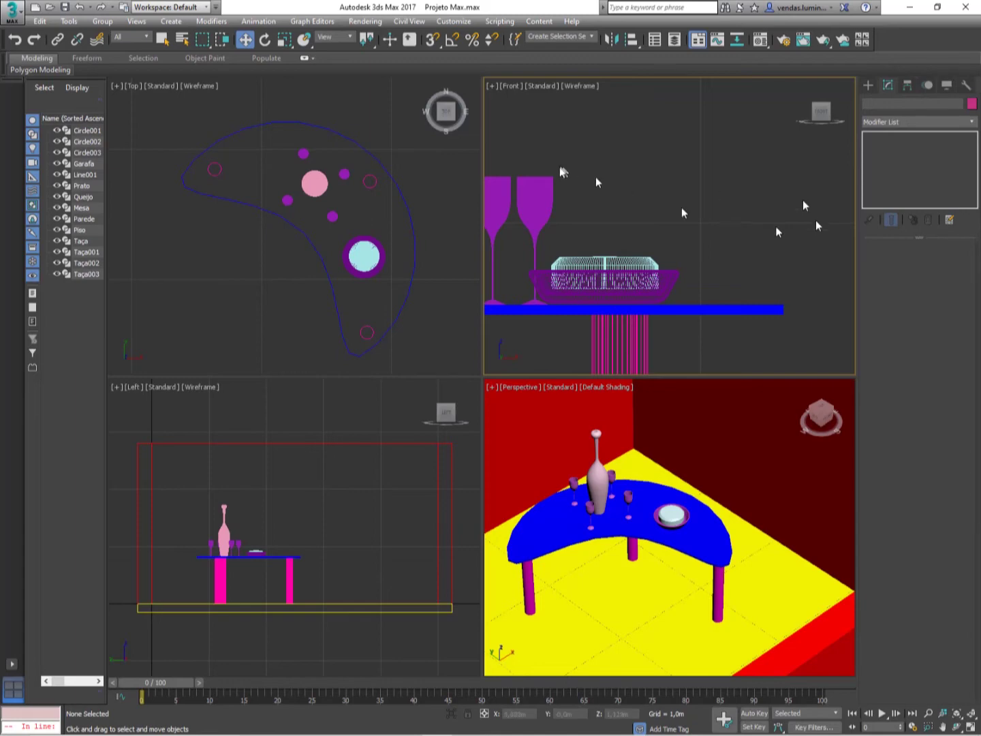
Step: Draw a rectangle about 1.301 m long and 1.543 m wide on the wall beside the table in the Front view
middle_drag(561, 170, 676, 188)
scroll(678, 240, down, 3)
scroll(623, 585, down, 6)
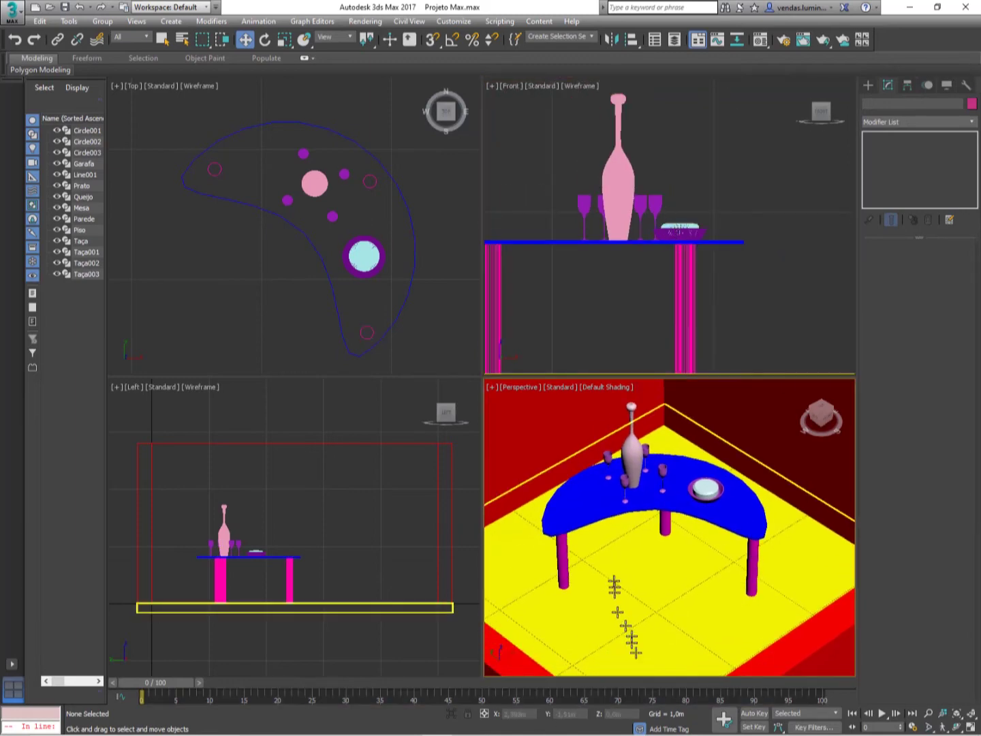
middle_drag(630, 582, 653, 537)
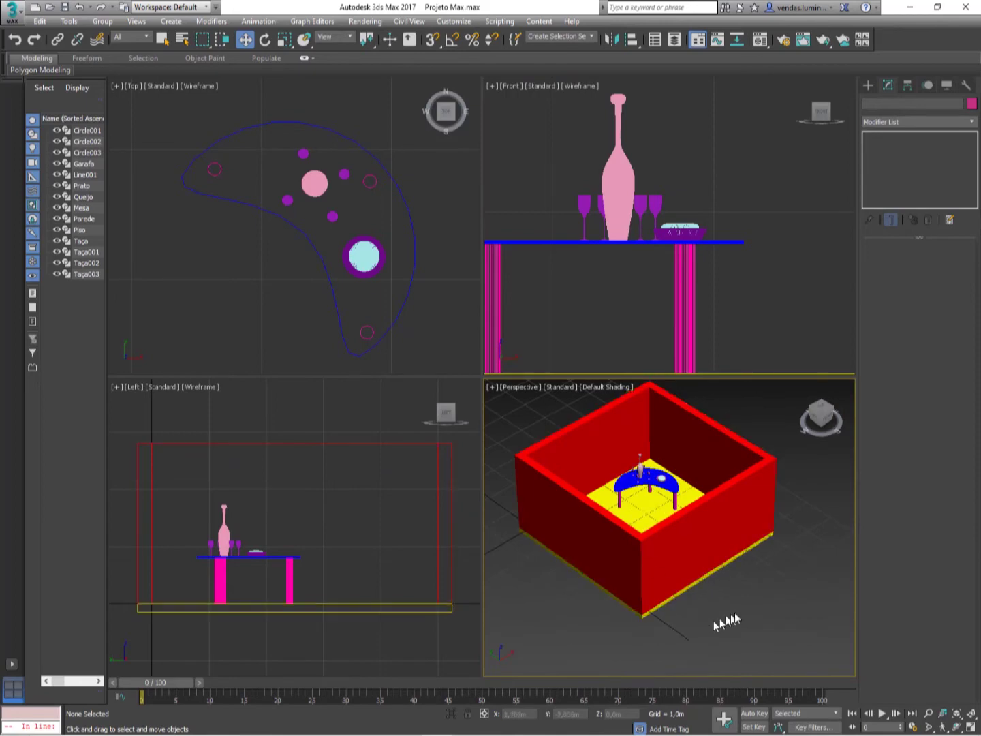
mouse_move(695, 586)
alt+middle_down()
mouse_move(661, 613)
mouse_move(684, 573)
mouse_move(696, 574)
alt+middle_up()
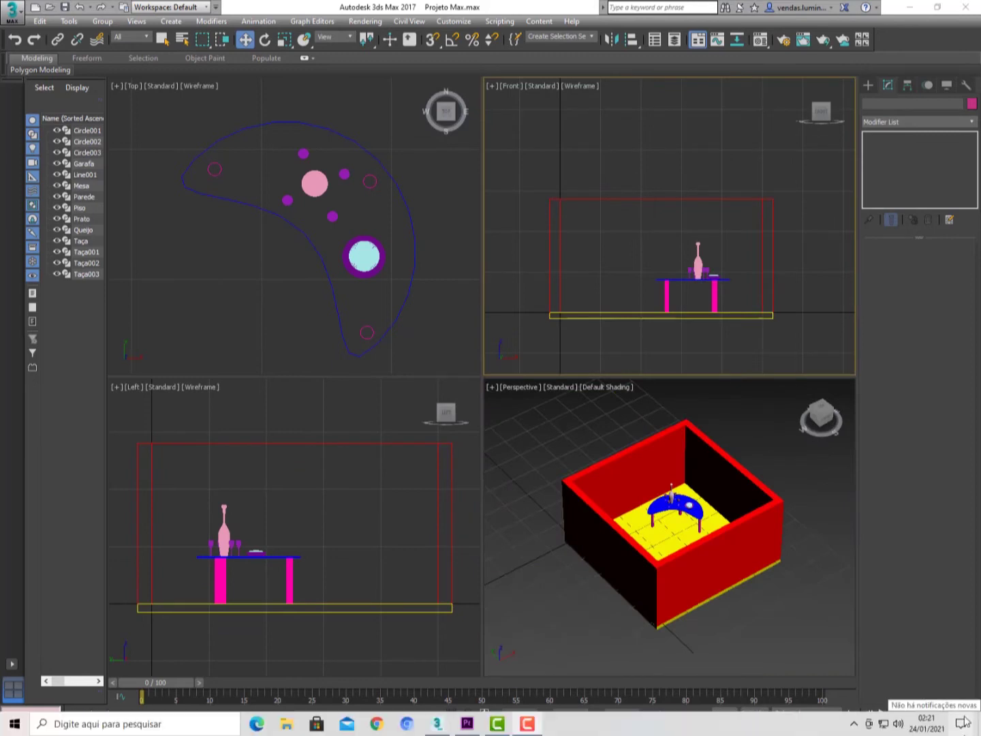
click(867, 85)
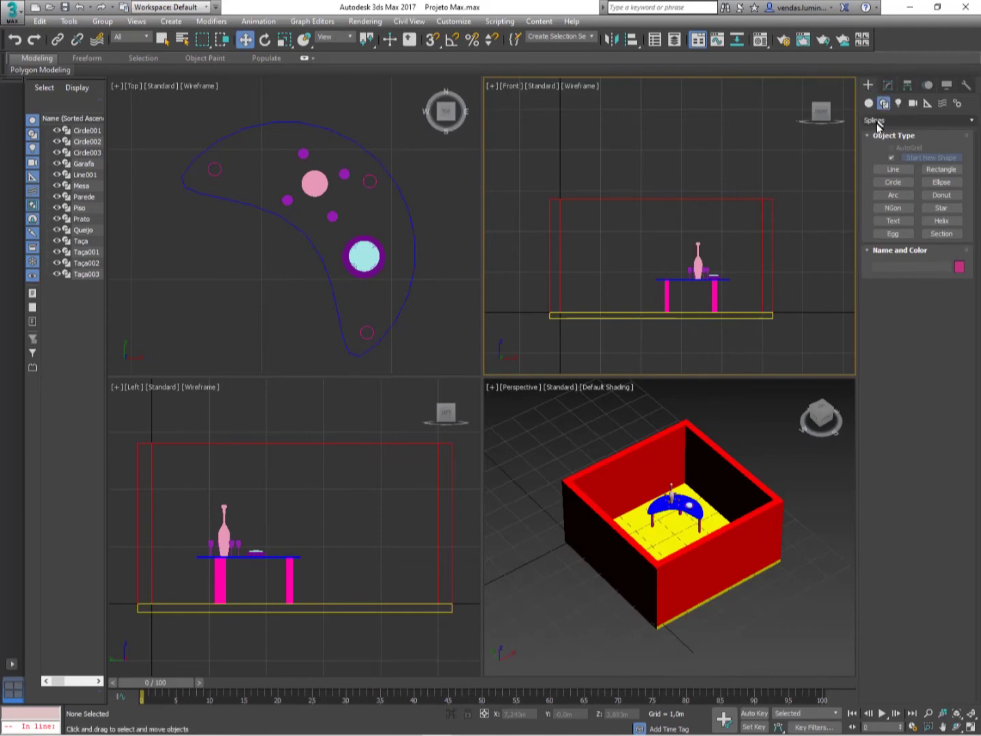
click(938, 170)
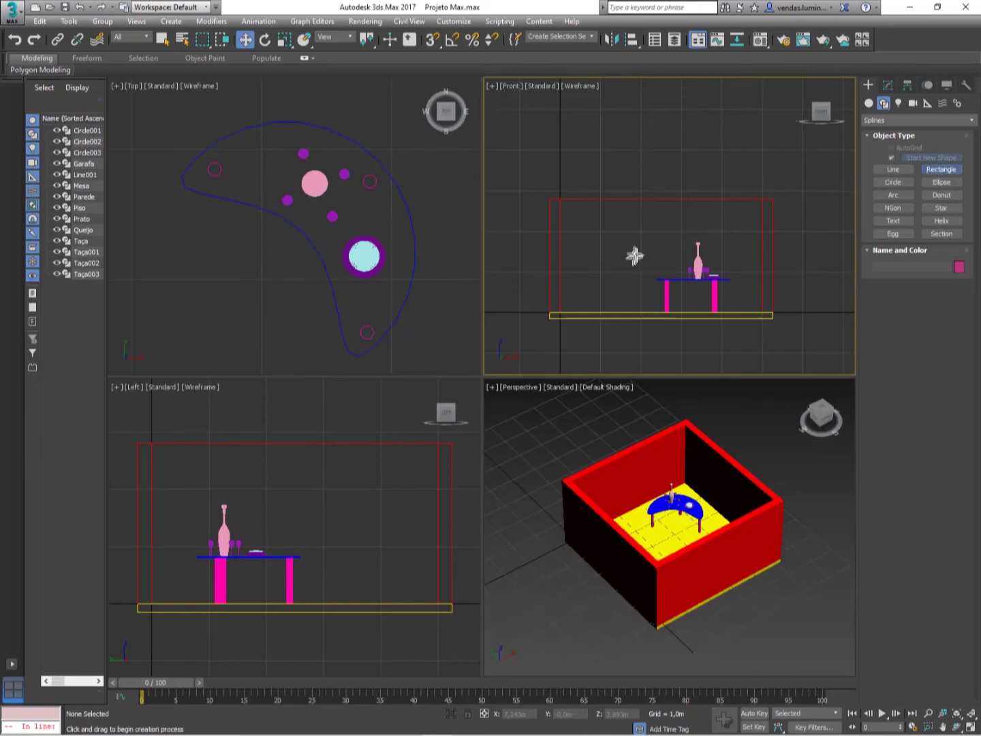
drag(590, 222, 652, 277)
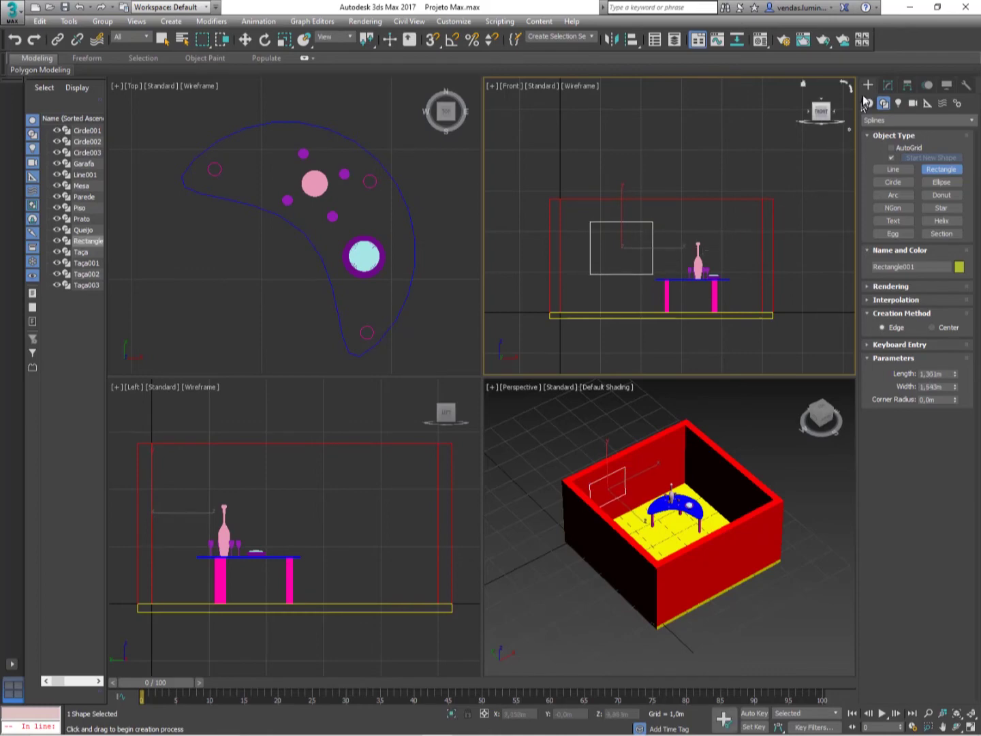
Step: Apply an Edit Spline modifier to the wall rectangle
click(887, 86)
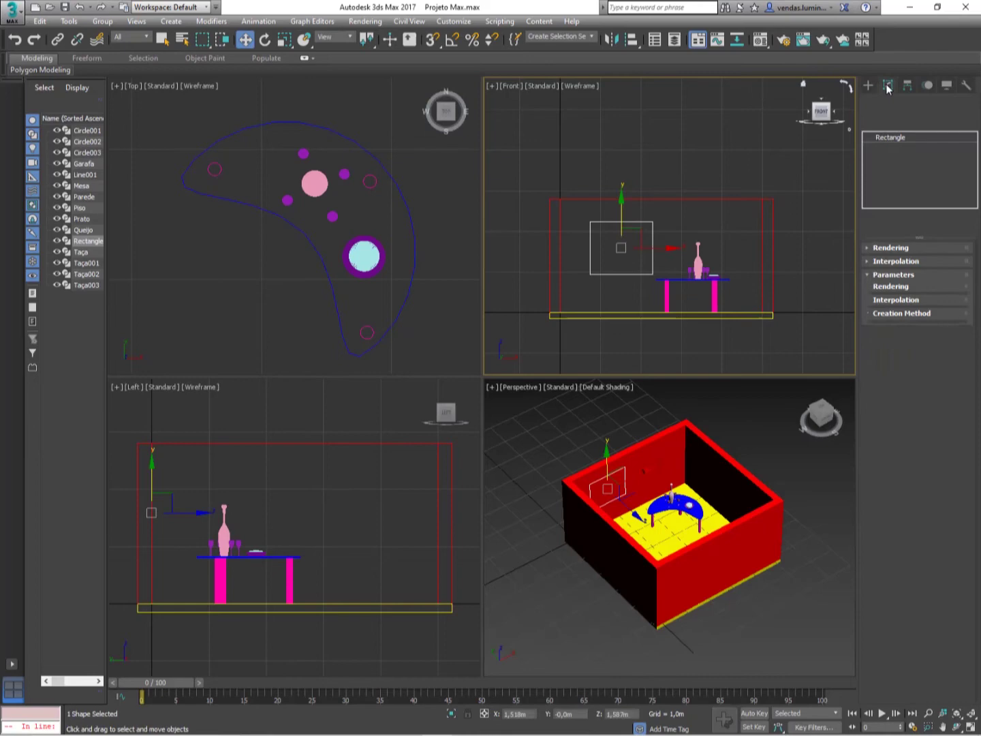
click(924, 119)
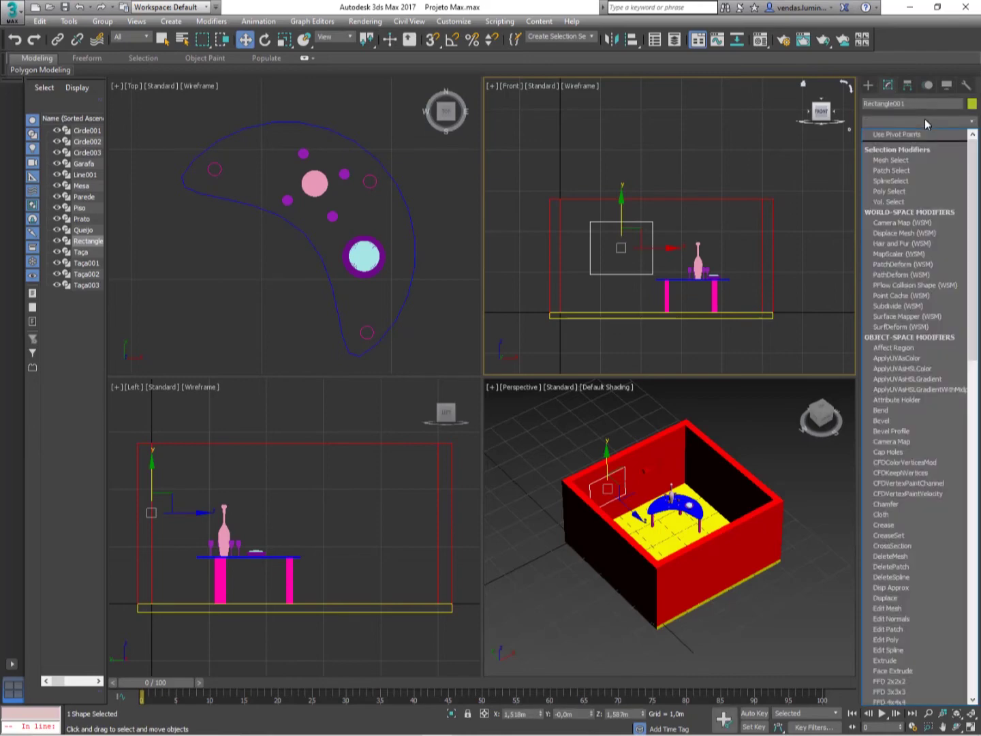
key(e)
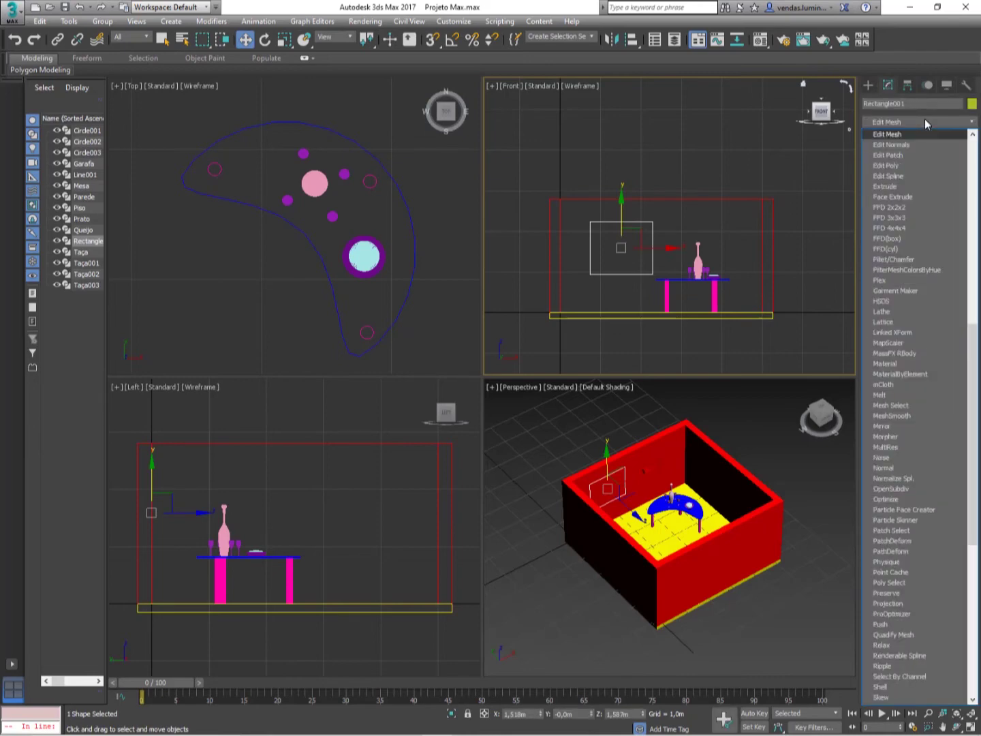
click(911, 175)
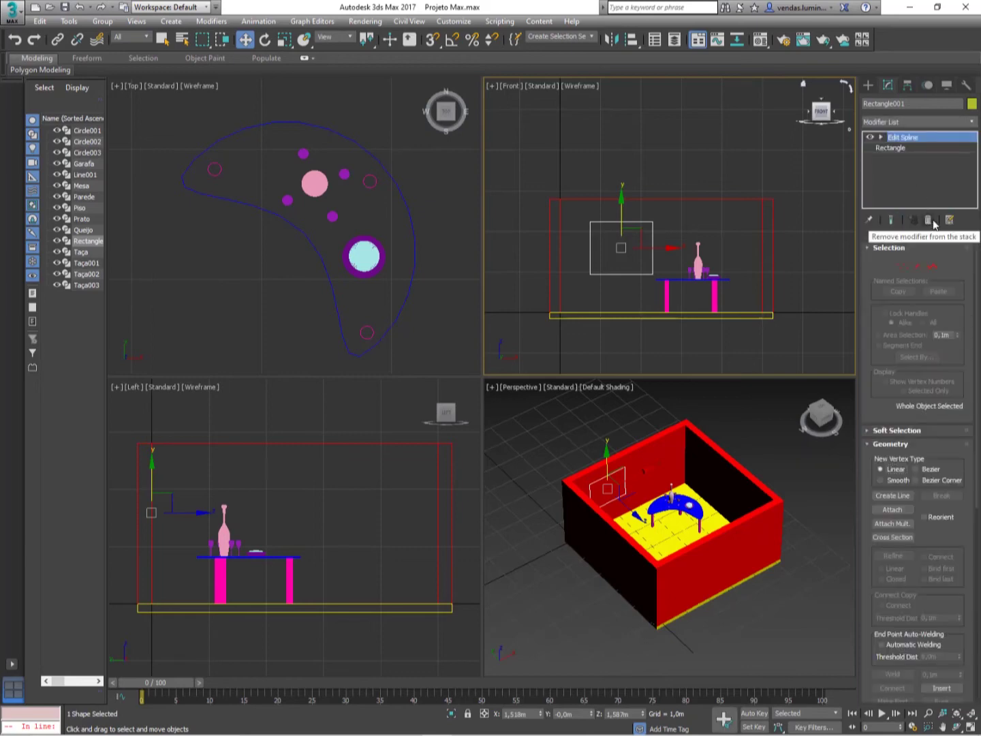
Step: Outline the rectangle's spline slightly inward in the Front view to form a narrow frame border
click(931, 267)
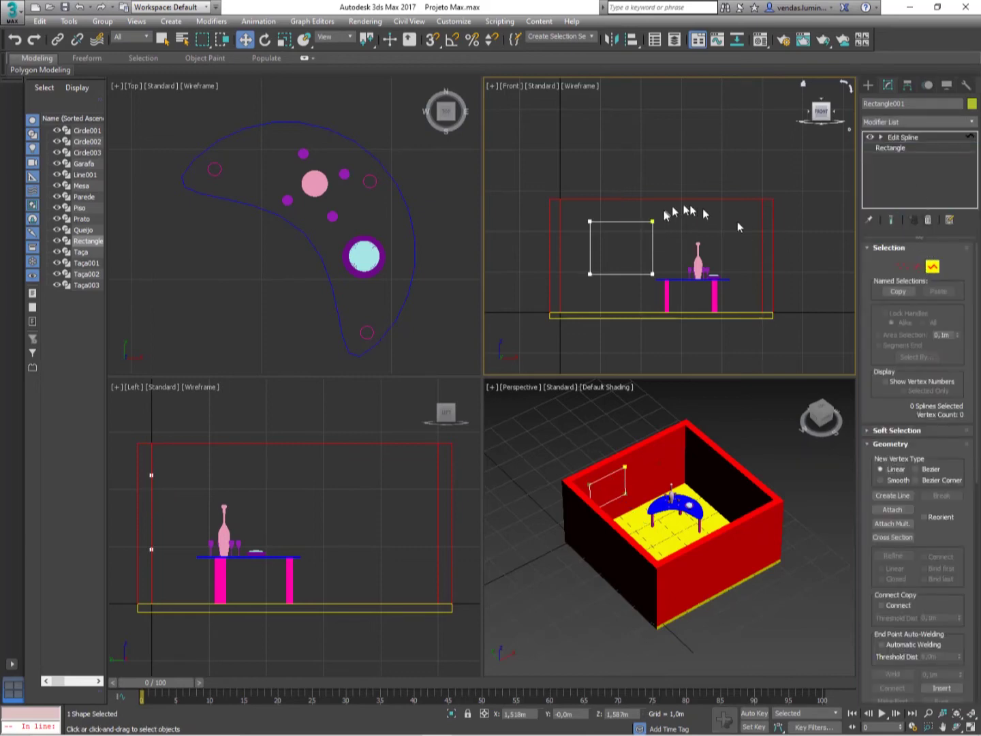
scroll(701, 205, up, 3)
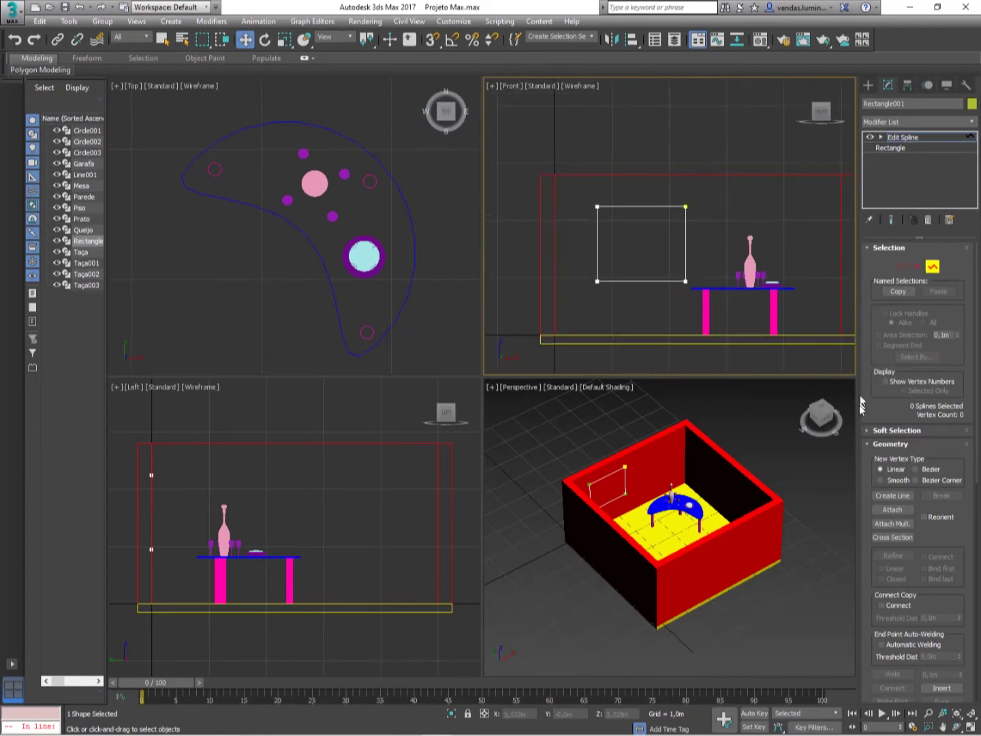
drag(865, 403, 882, 175)
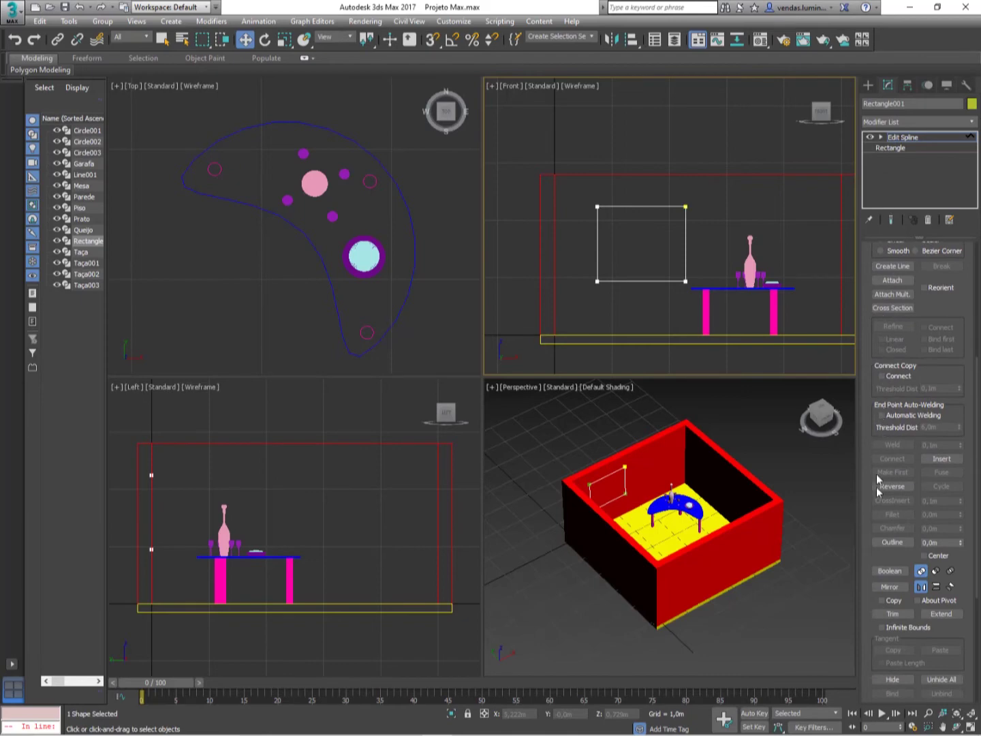
click(892, 542)
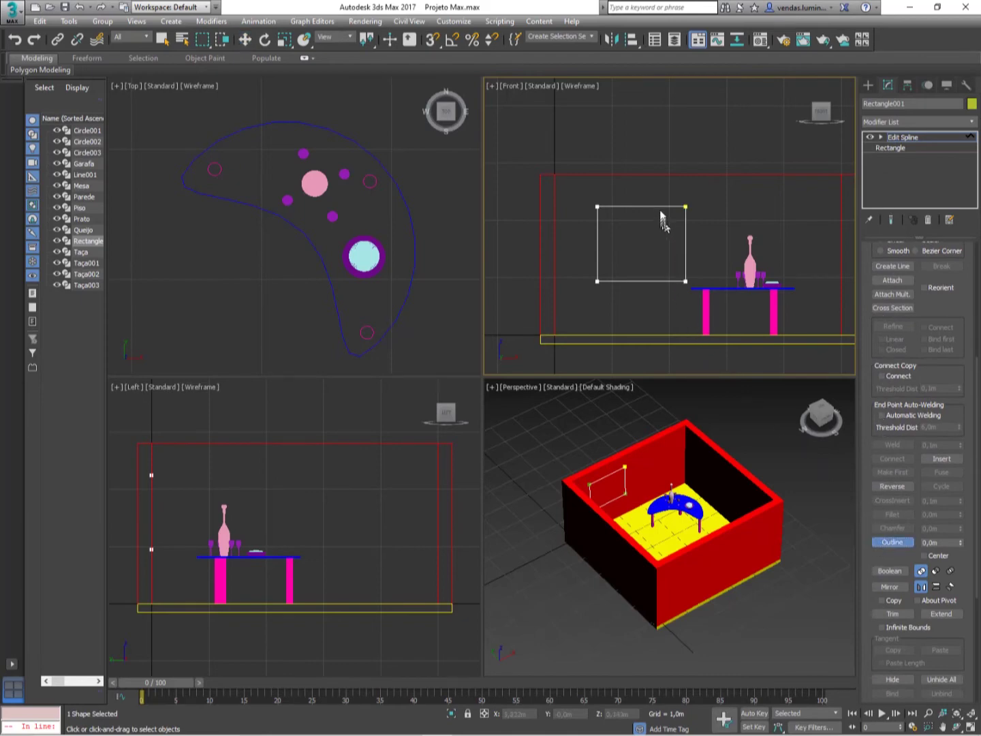
mouse_move(660, 206)
mouse_down()
mouse_move(661, 215)
mouse_move(667, 203)
mouse_up()
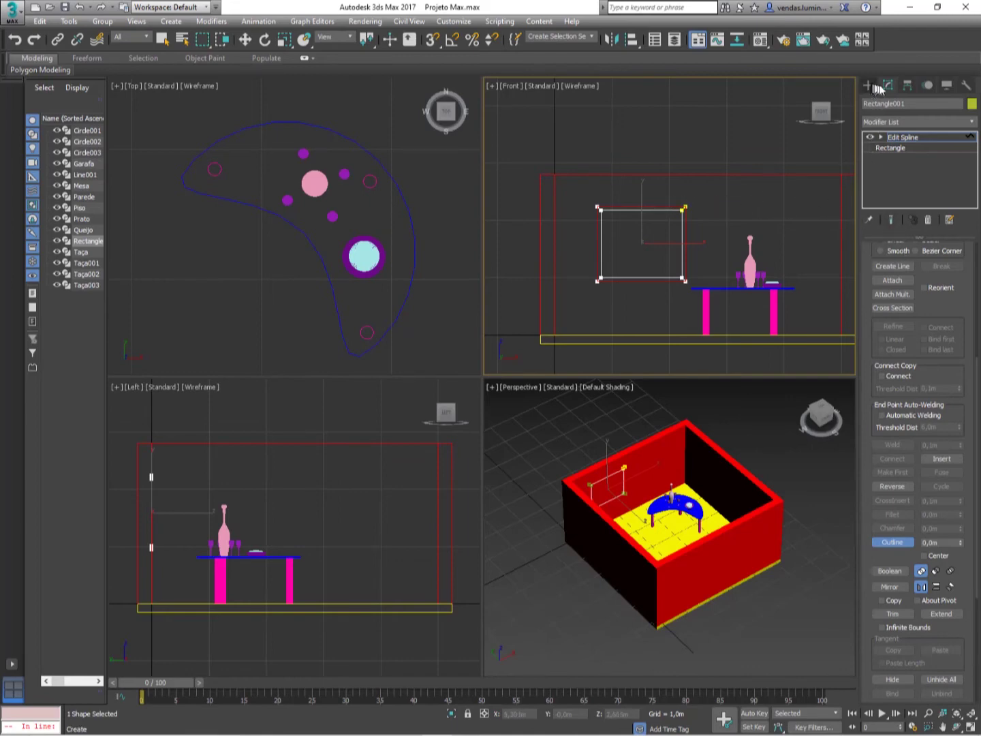
Step: Leave spline sub-object editing and extrude the frame outline by 0.02 m with 100 segments
click(932, 121)
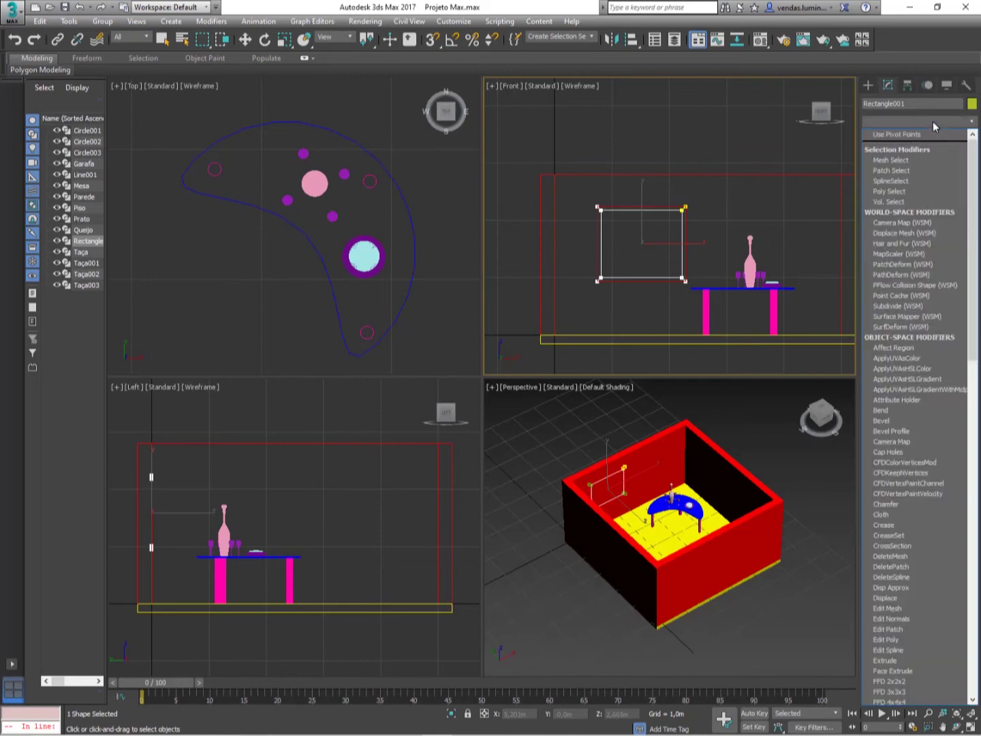
click(933, 121)
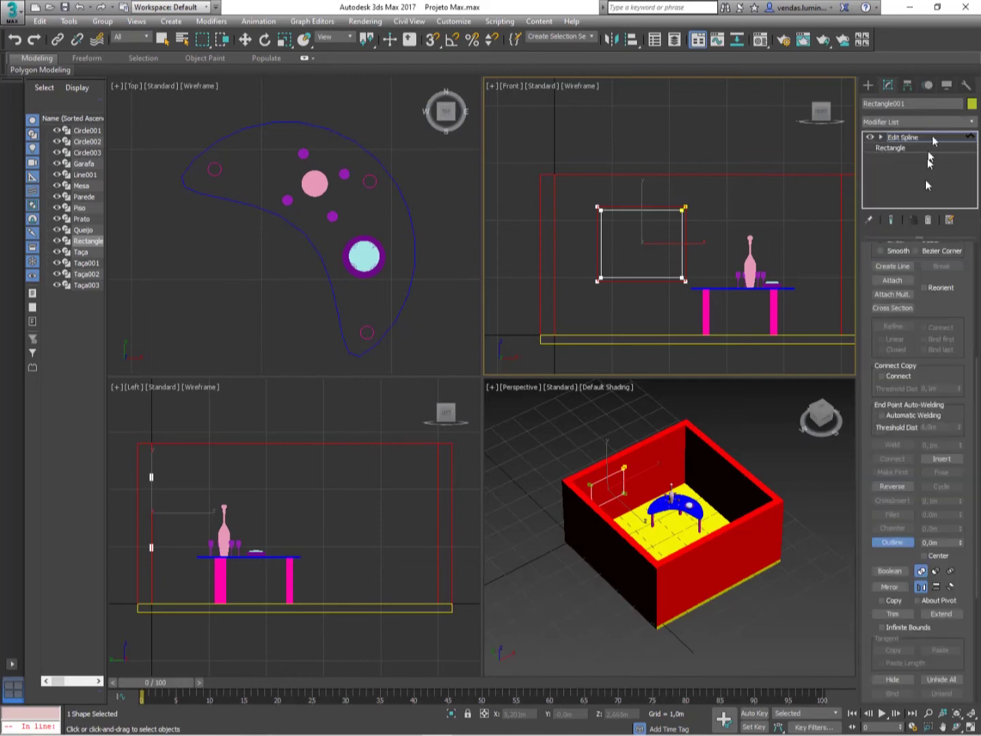
drag(867, 235, 879, 214)
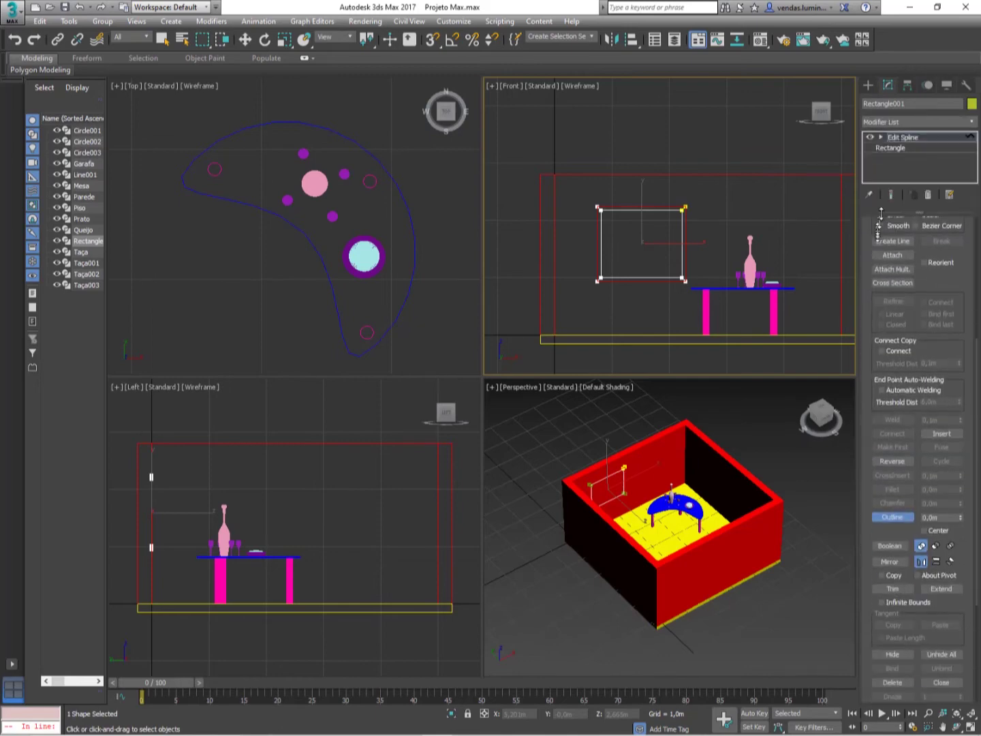
scroll(913, 306, up, 5)
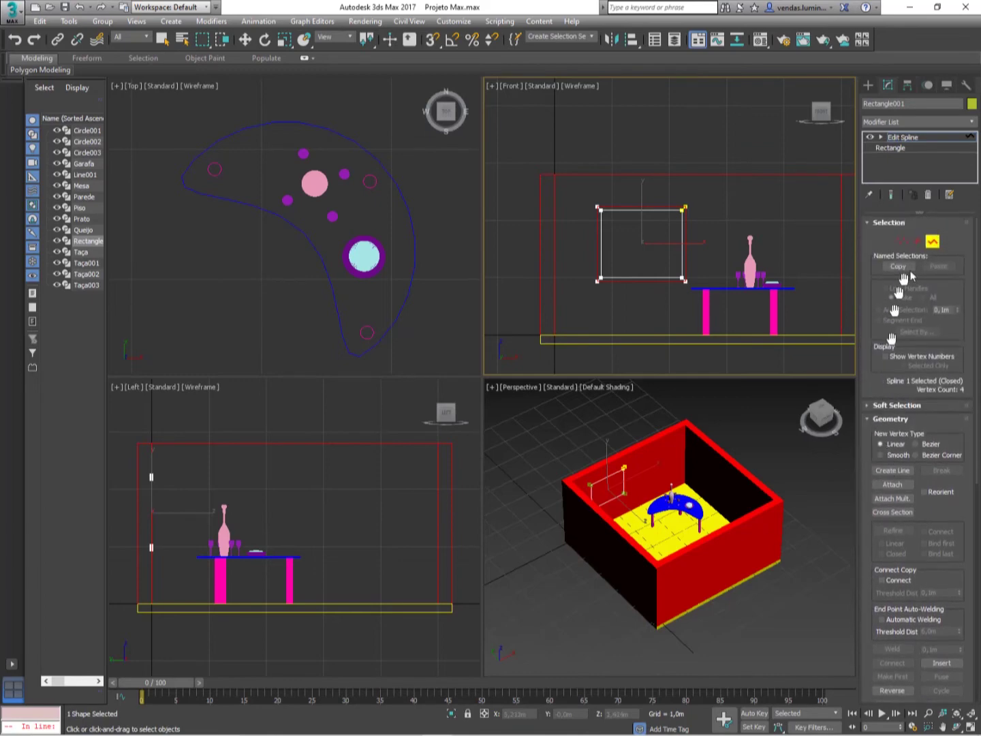
click(932, 242)
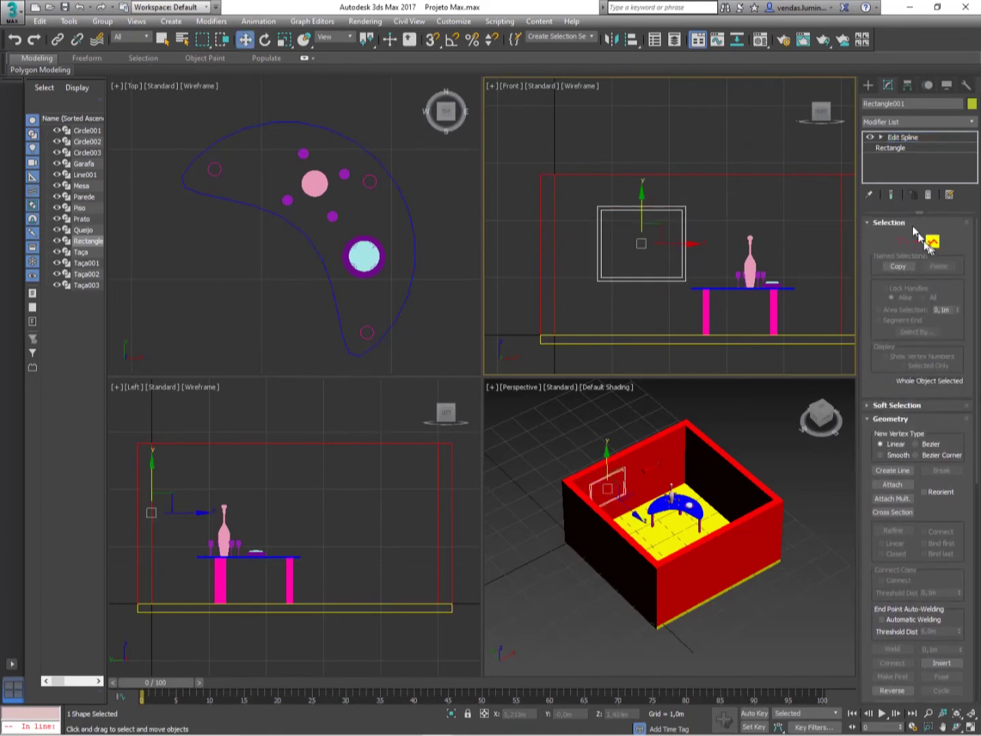
click(927, 122)
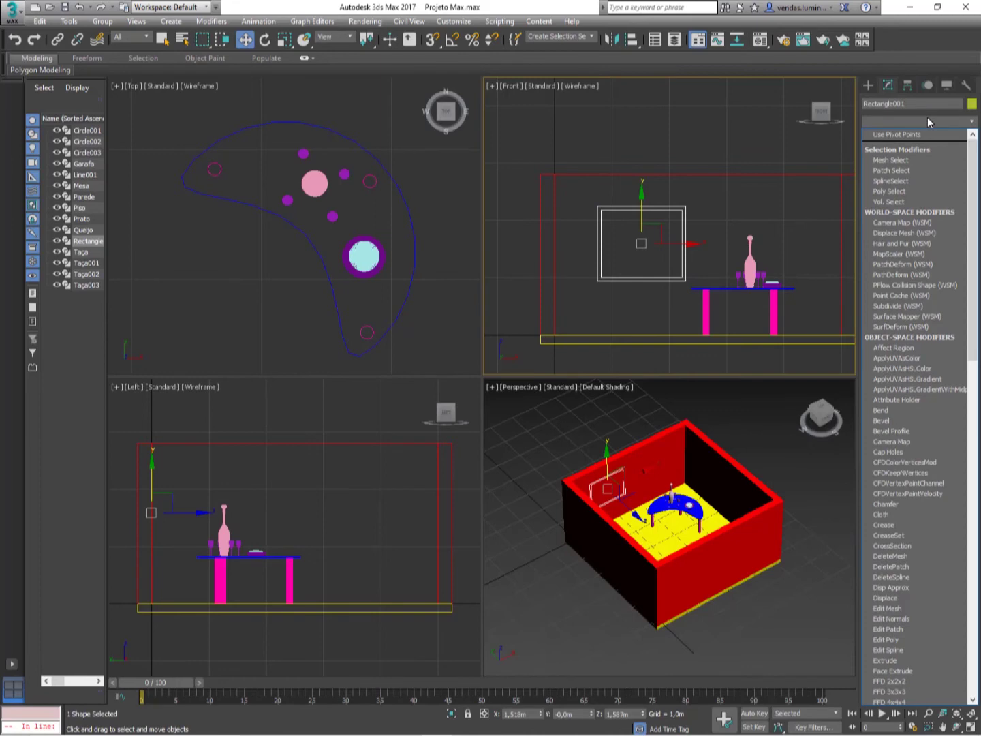
key(e)
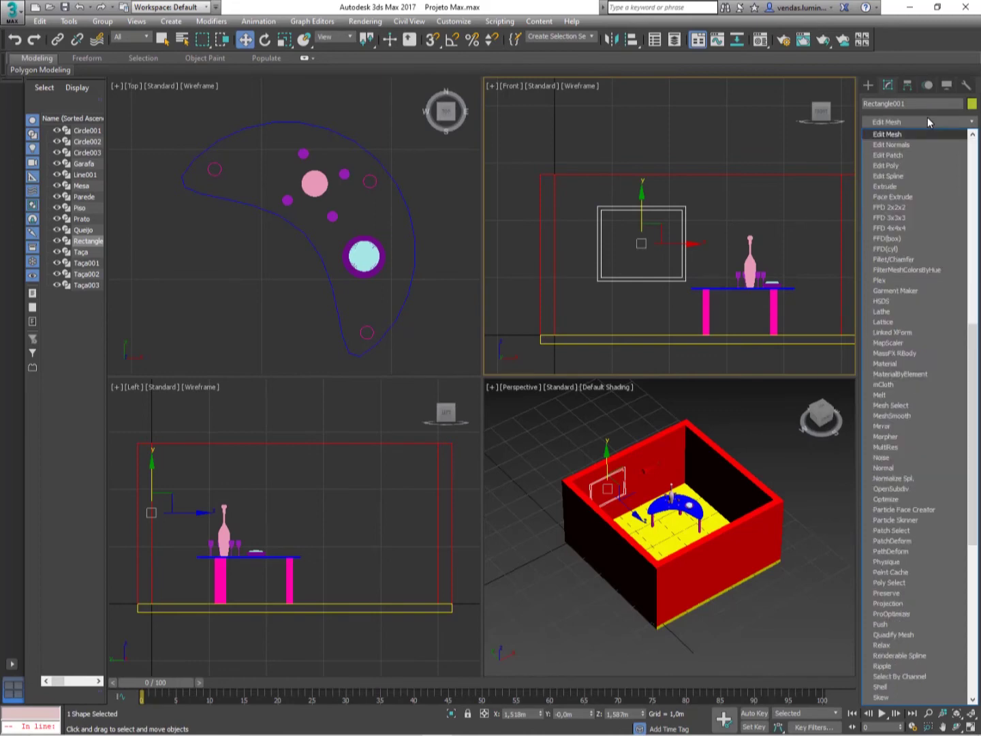
click(911, 186)
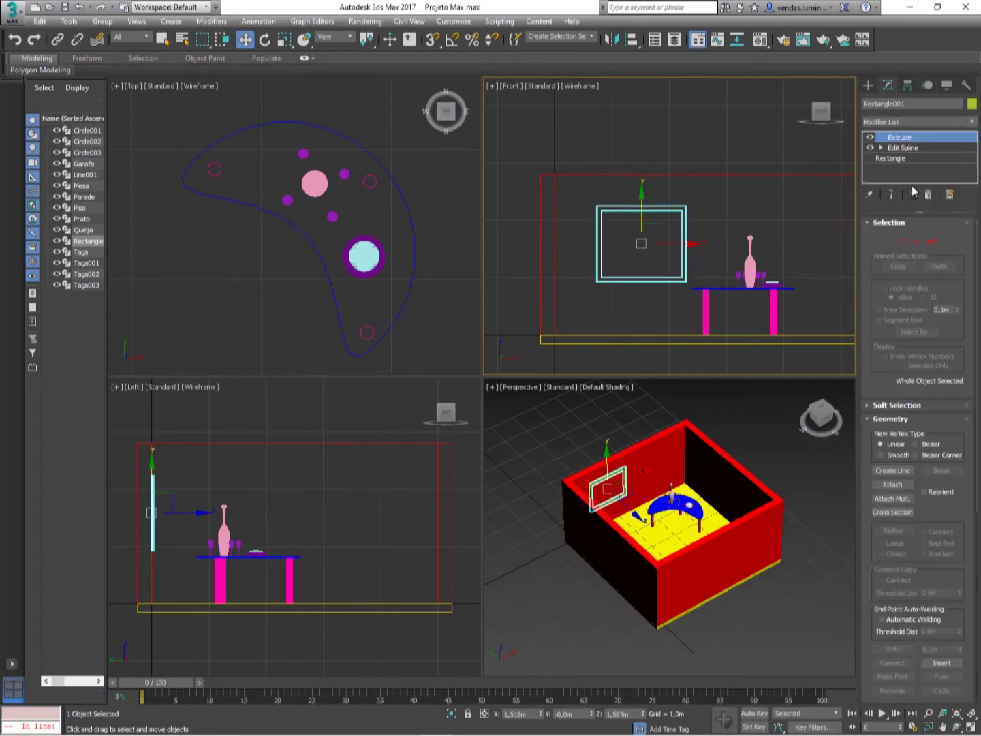
Step: Turn on snapping and draw a rectangle about 1.173 m by 1.414 m between opposite inner corners of the frame in the Front view
scroll(677, 457, up, 3)
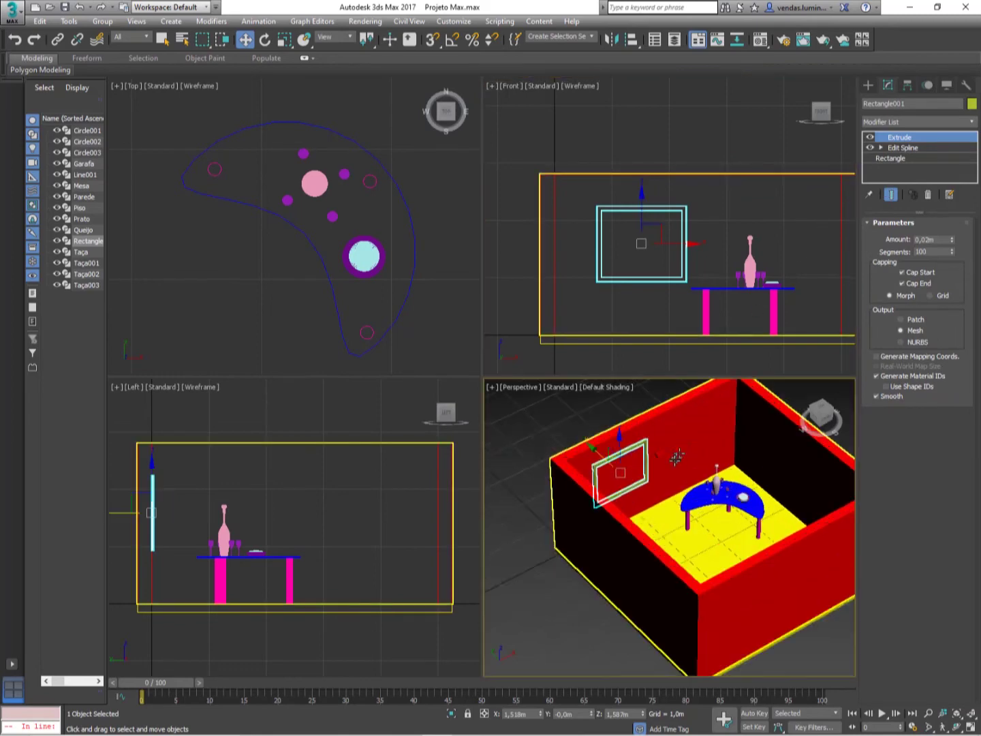
scroll(676, 457, up, 4)
middle_drag(726, 442, 682, 464)
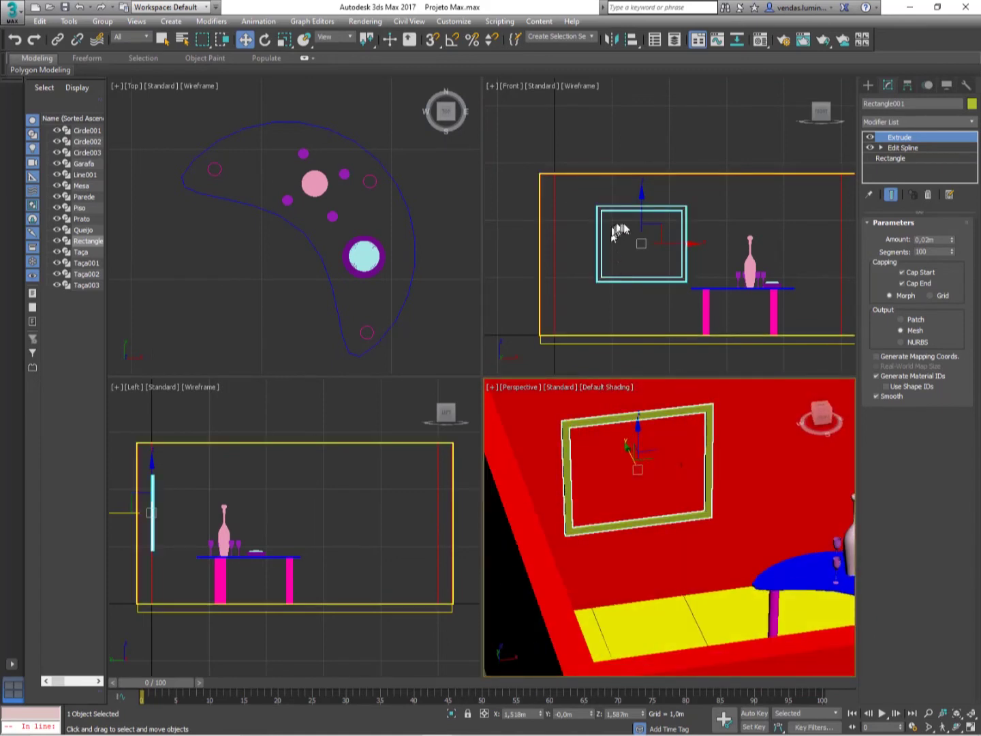
middle_drag(616, 231, 610, 212)
scroll(610, 213, up, 8)
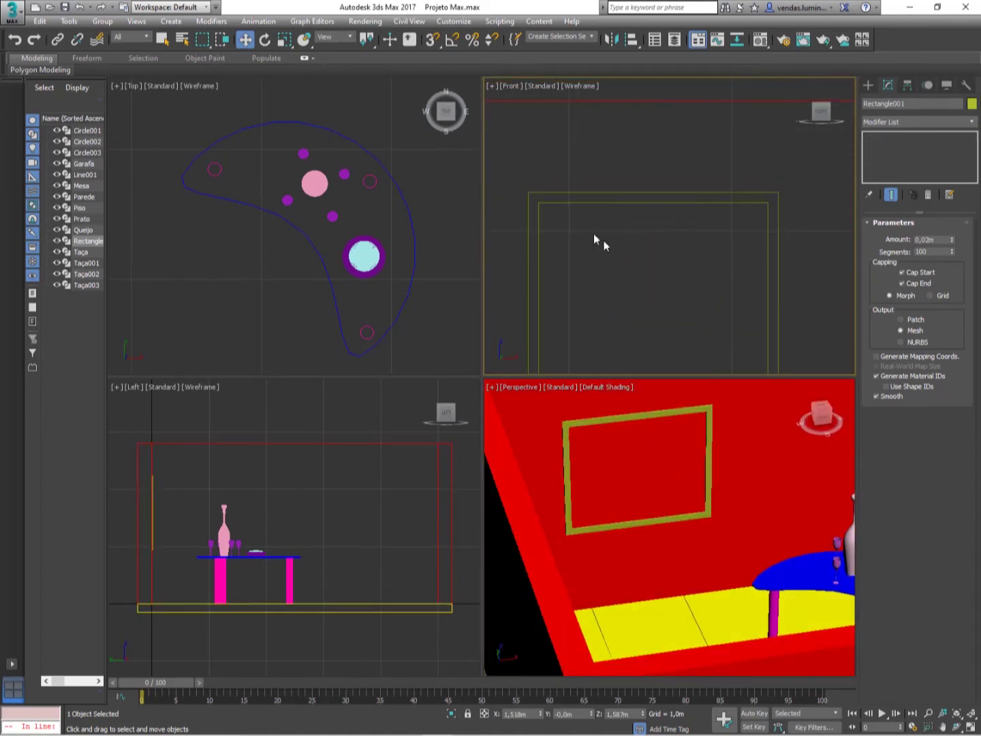
click(679, 218)
scroll(677, 218, down, 3)
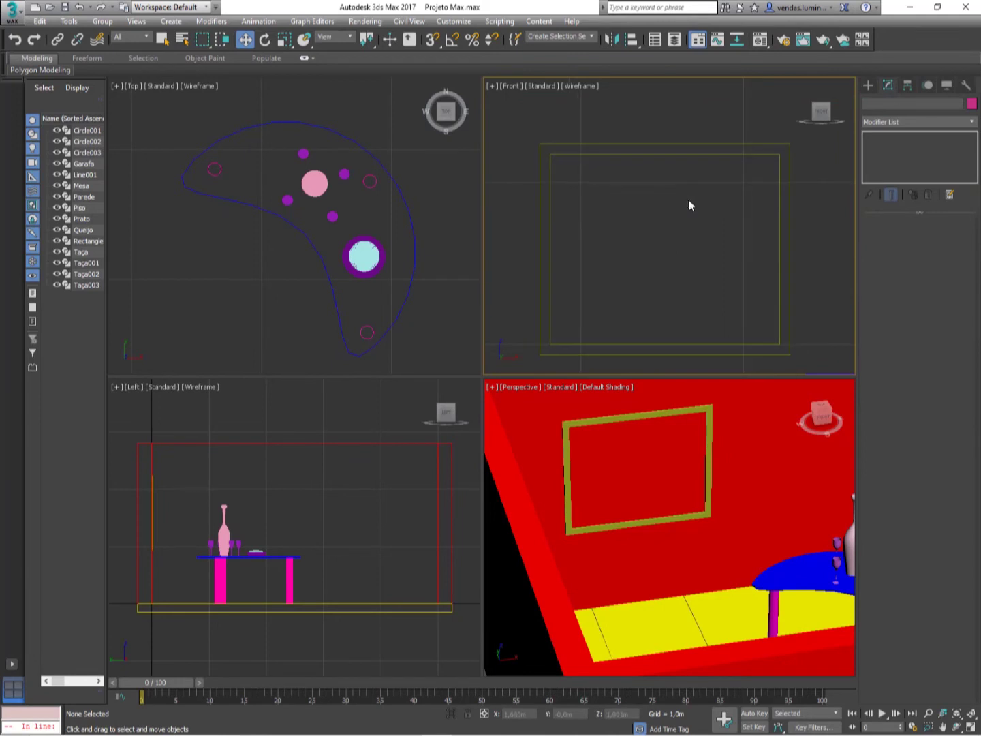
click(868, 86)
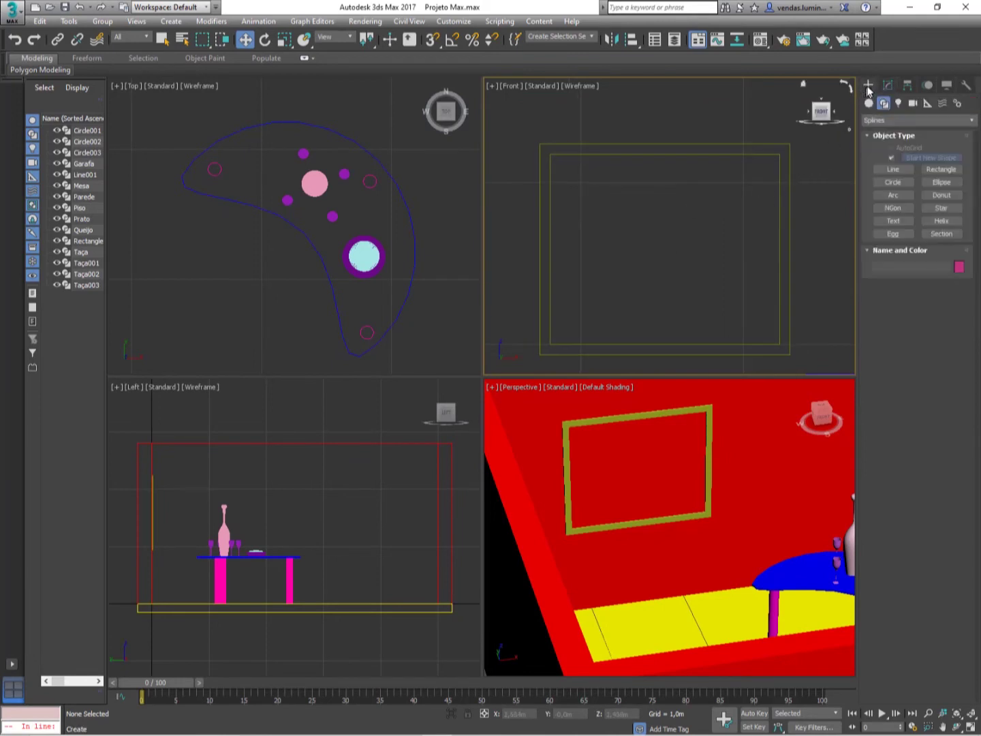
click(941, 169)
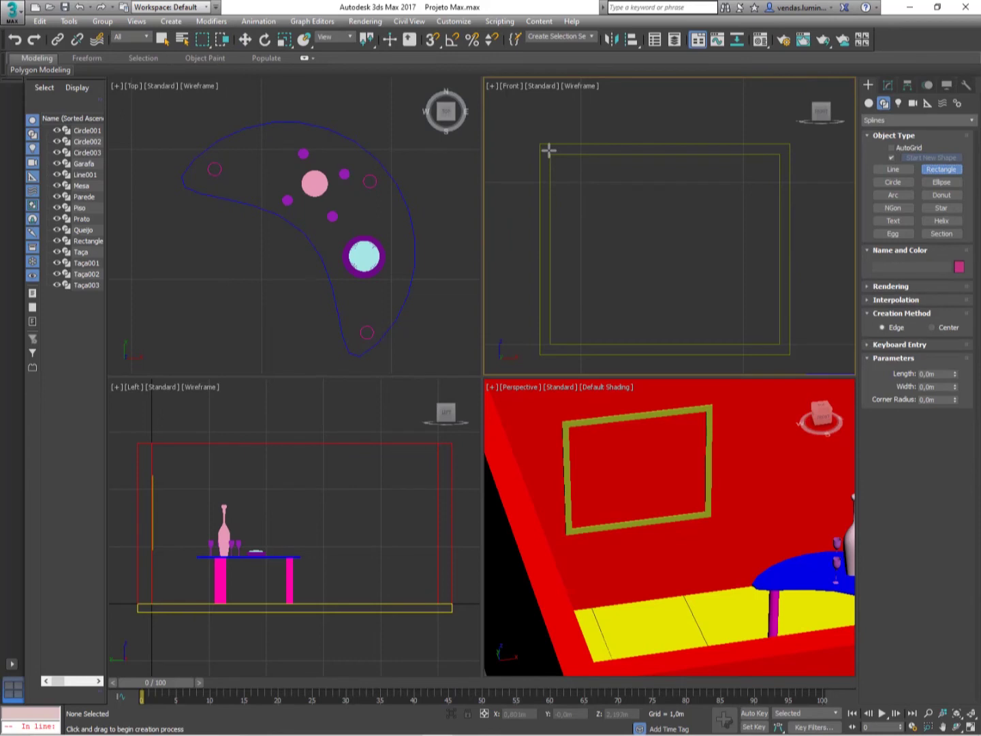
key(s)
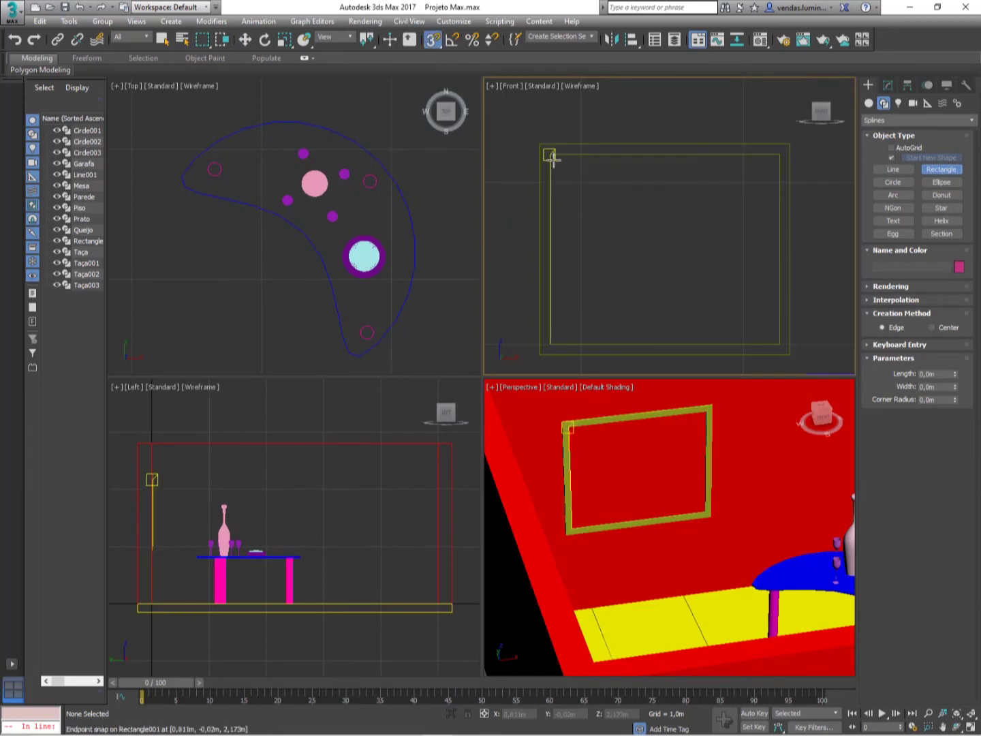
mouse_move(551, 157)
mouse_down()
mouse_move(573, 192)
mouse_move(778, 344)
mouse_move(774, 337)
mouse_up()
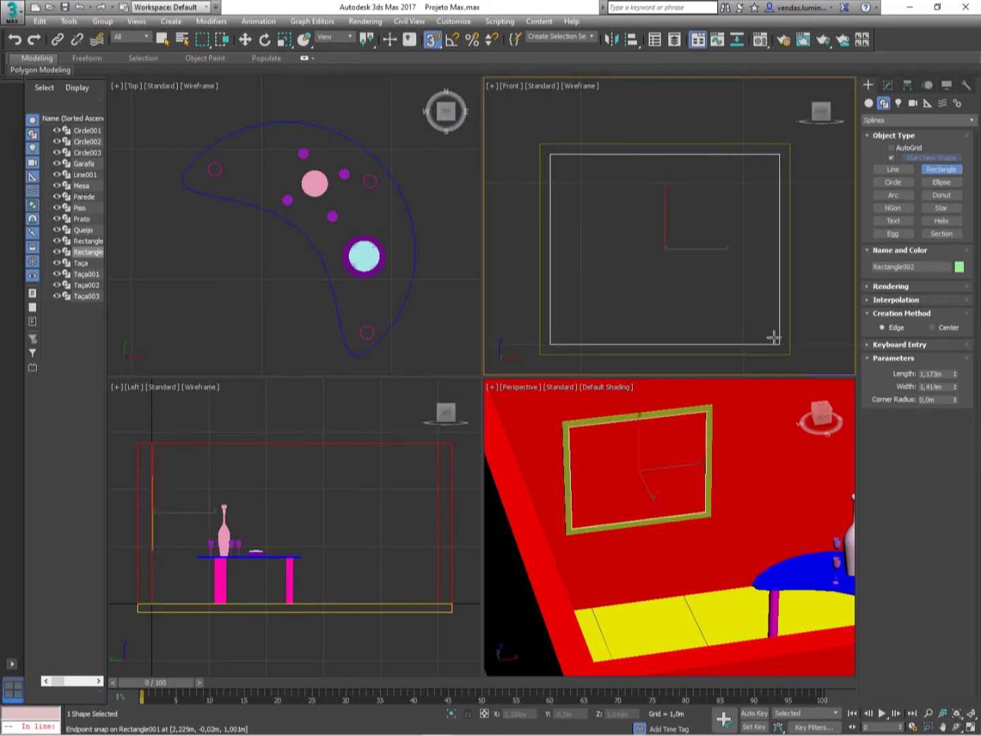
Step: Extrude the inner rectangle by 0.02 m with 100 segments and name it Quadro
click(887, 85)
click(900, 119)
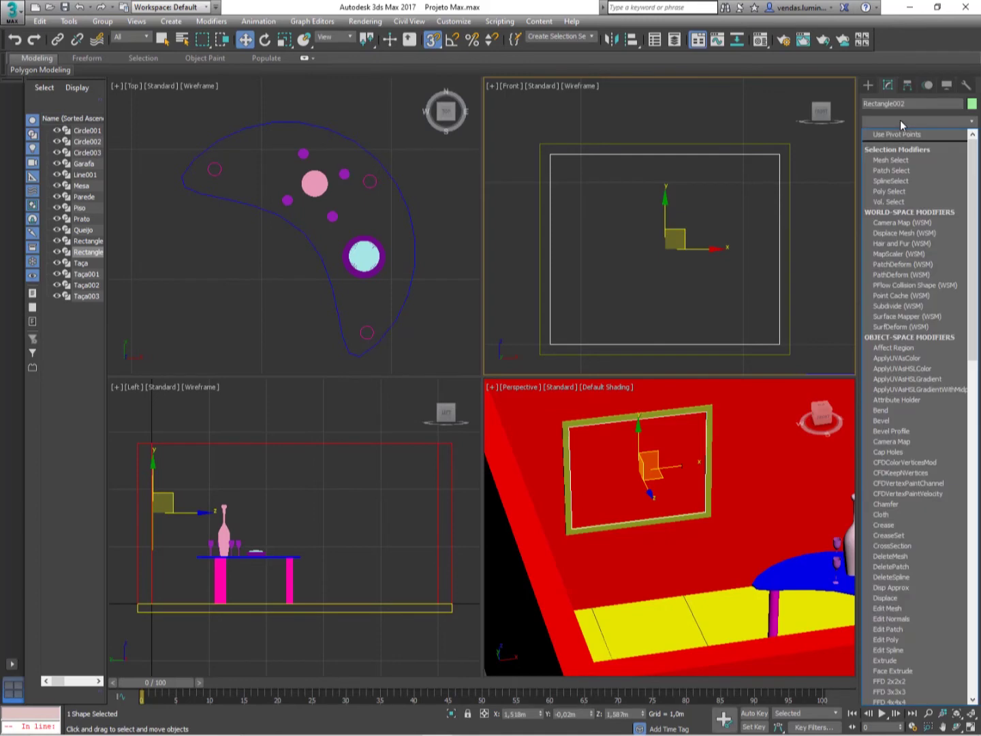
text(esh)
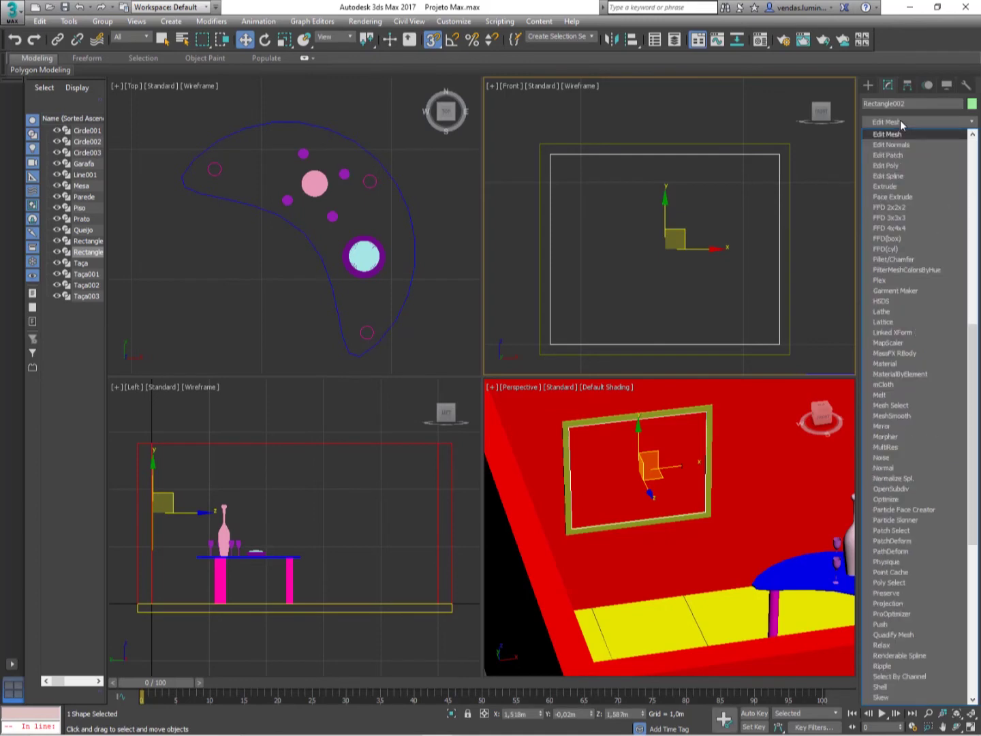
click(885, 186)
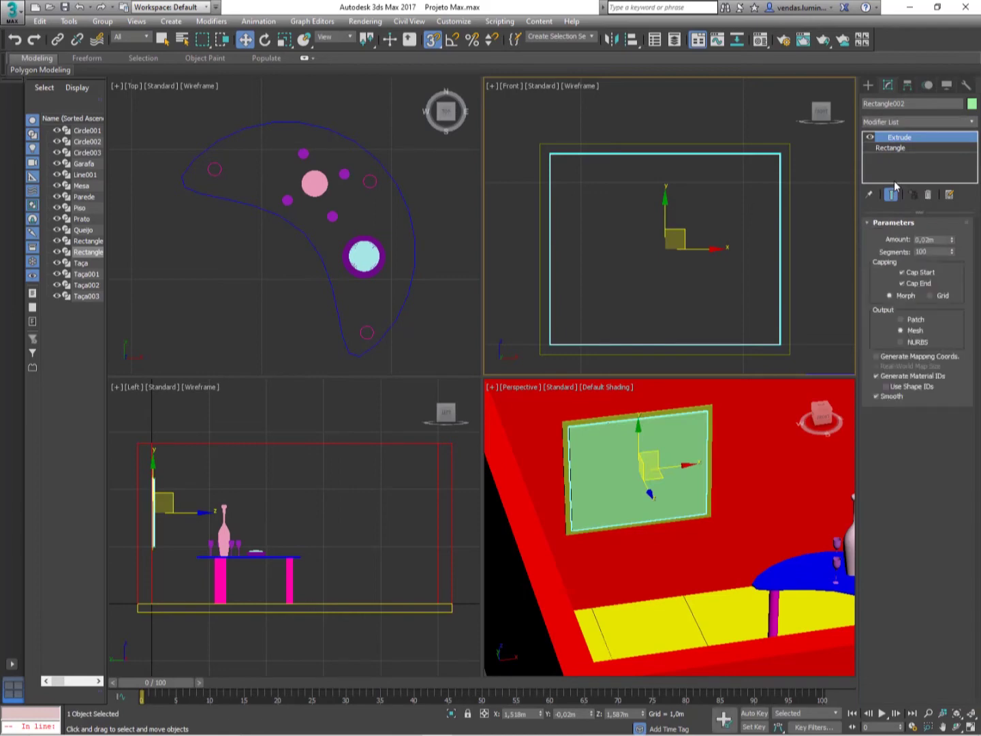
click(897, 103)
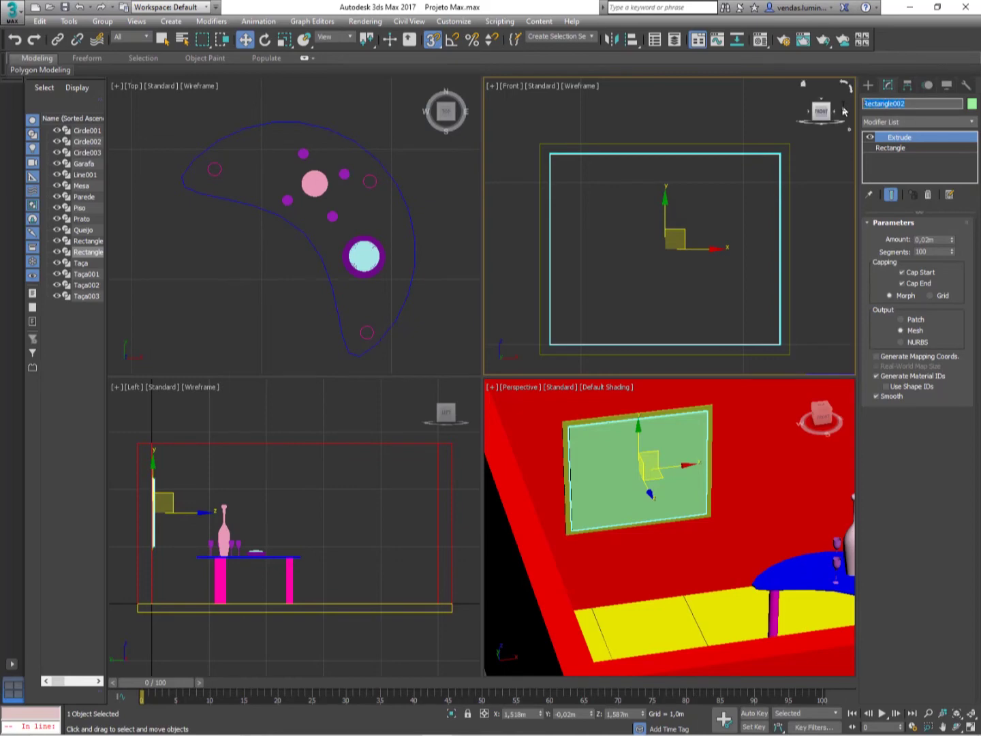
text(Quadro)
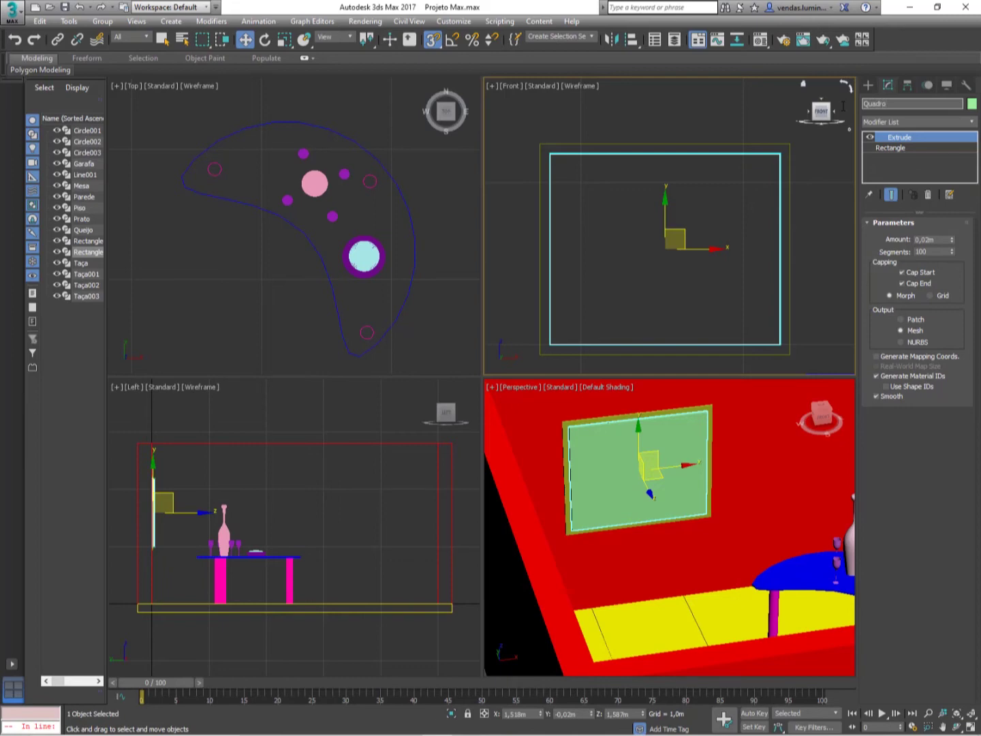
Step: Select the outer frame around the picture panel and rename it moldura
click(162, 39)
click(605, 147)
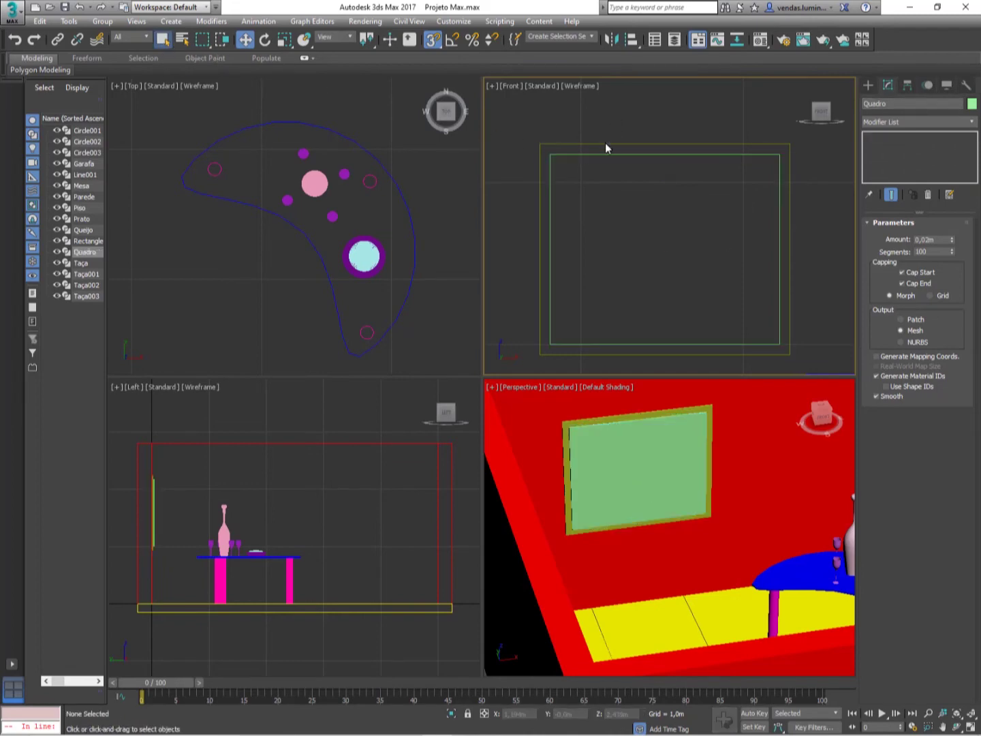
click(605, 144)
click(886, 88)
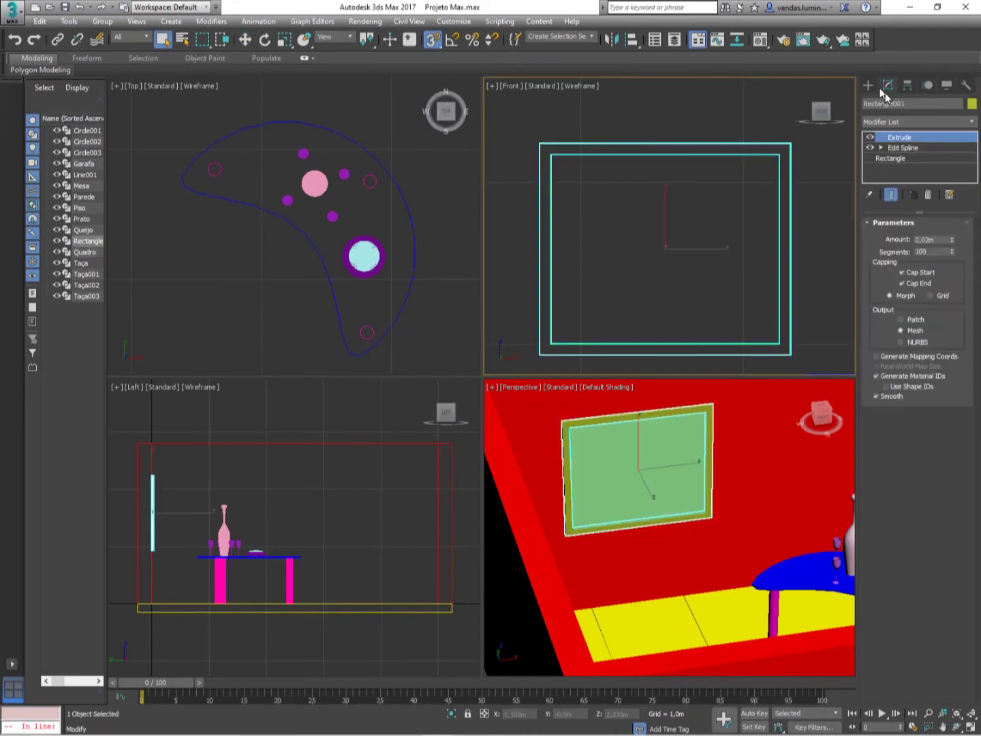
click(914, 104)
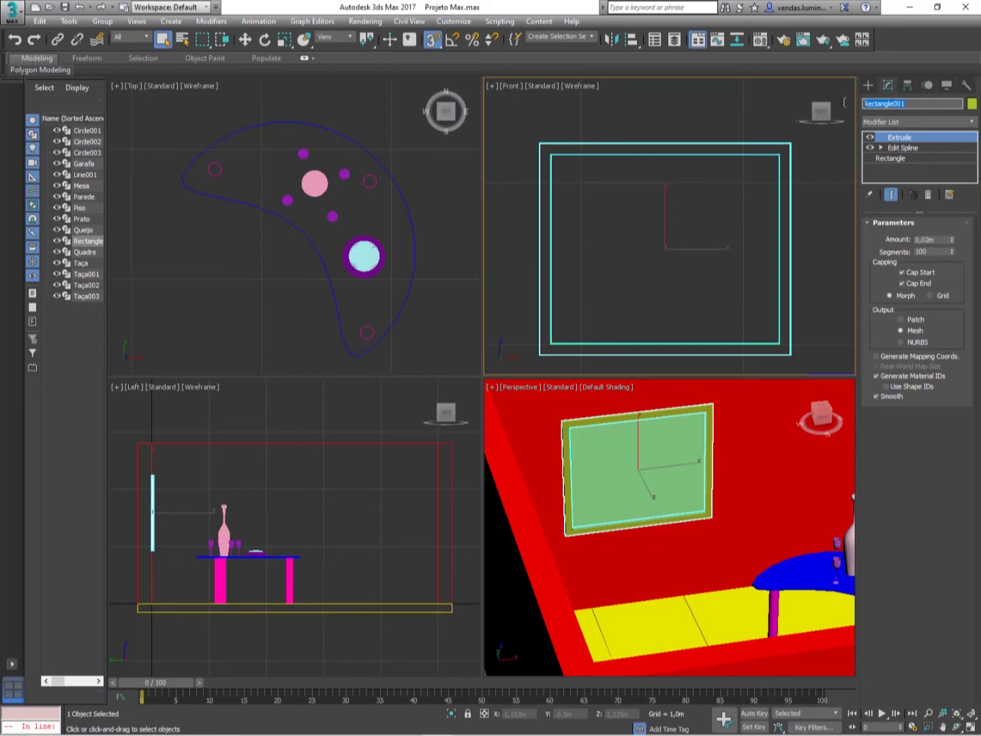
text(moldura)
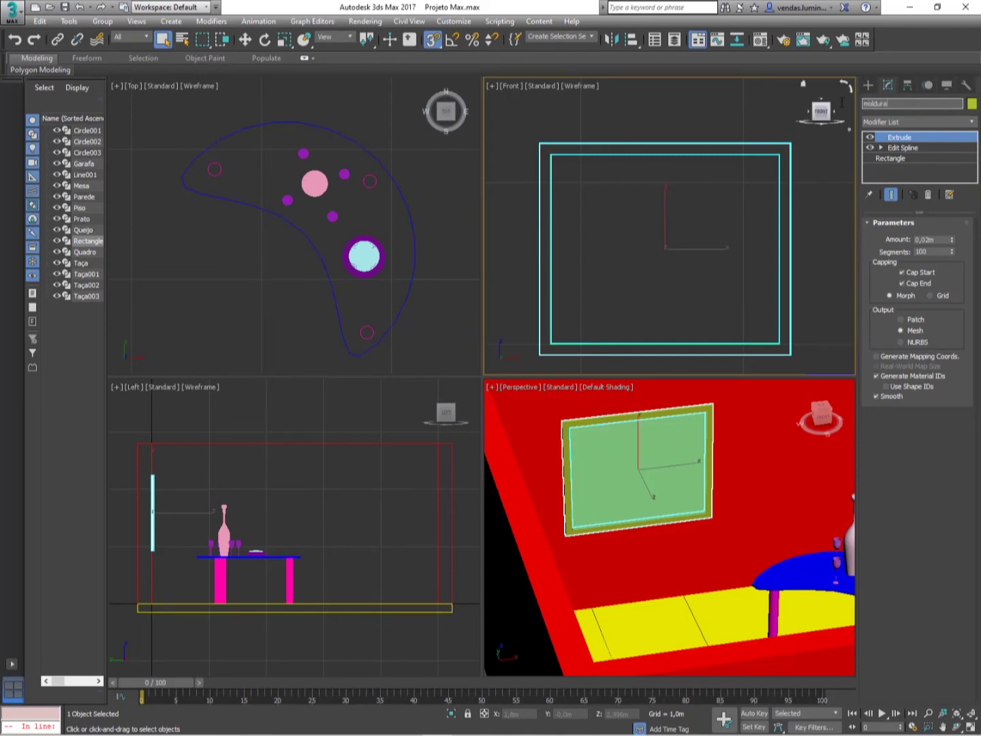
click(428, 226)
Step: Select the frame and picture together, try moving them toward the back wall in the Top view, and turn snapping off
scroll(423, 225, down, 8)
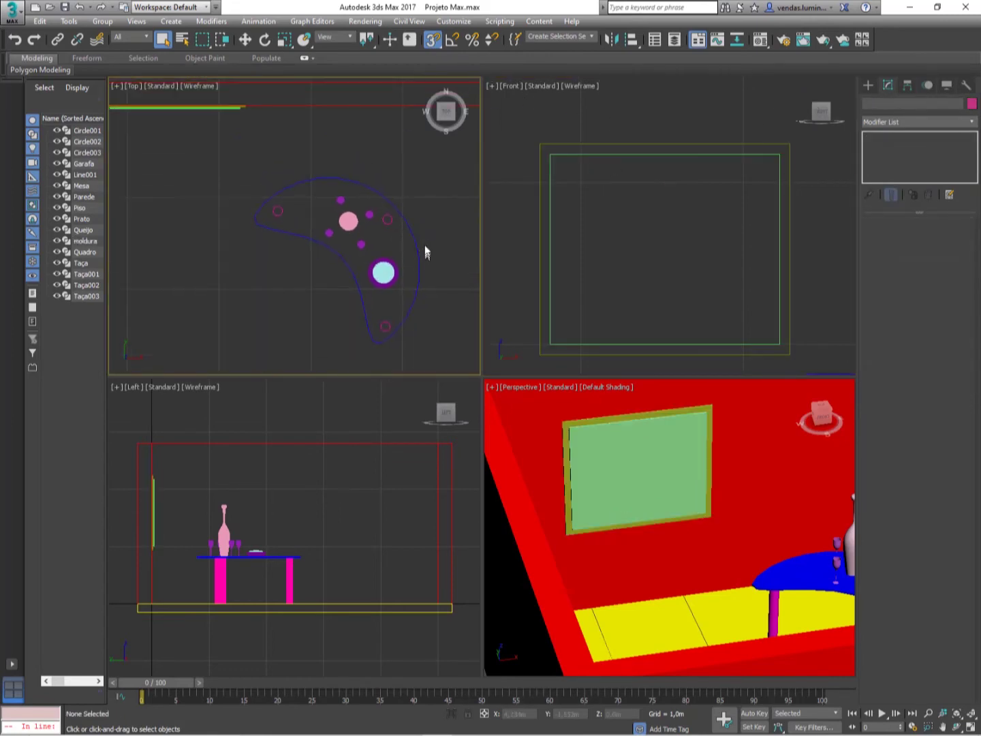
middle_drag(424, 240, 426, 248)
drag(526, 115, 815, 374)
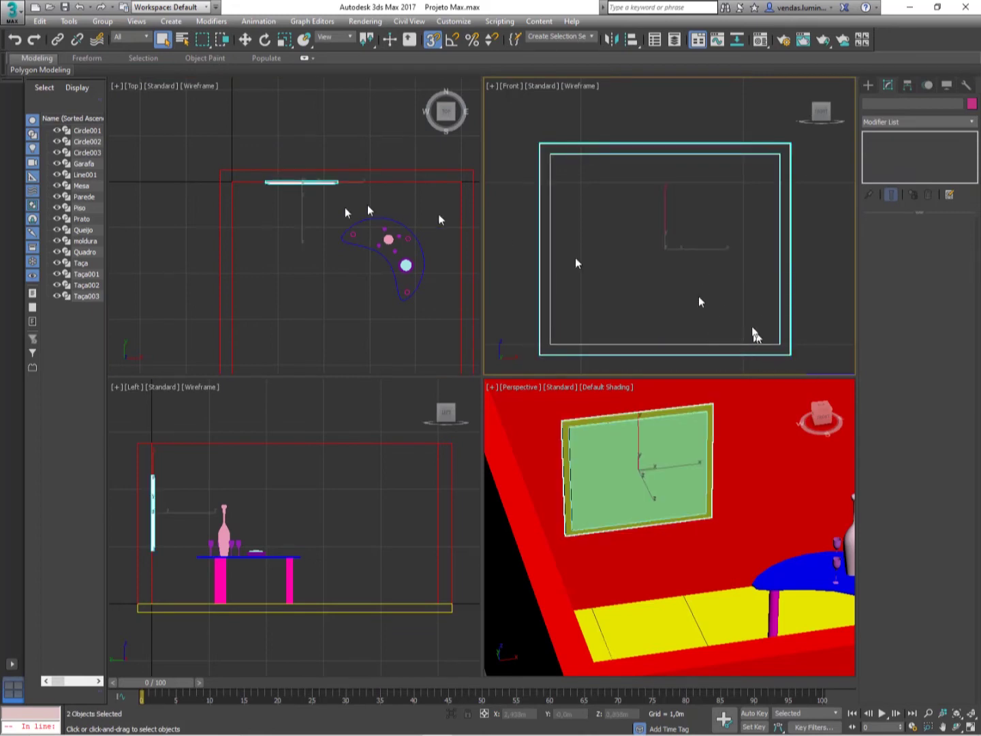
middle_drag(322, 300, 324, 304)
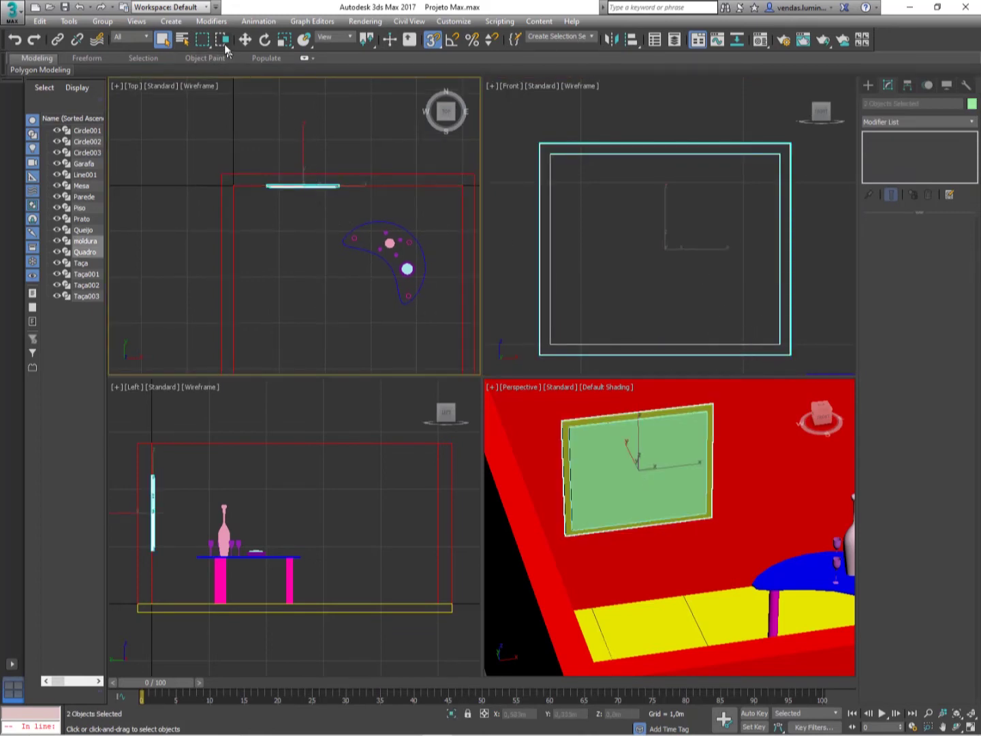
click(245, 39)
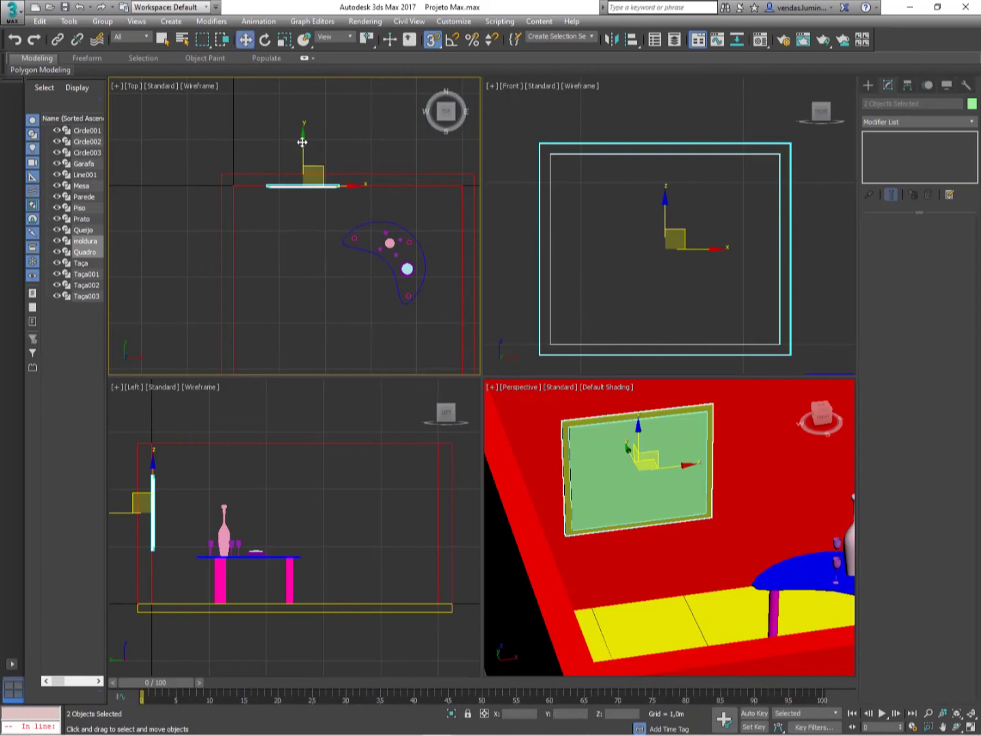
drag(303, 147, 302, 163)
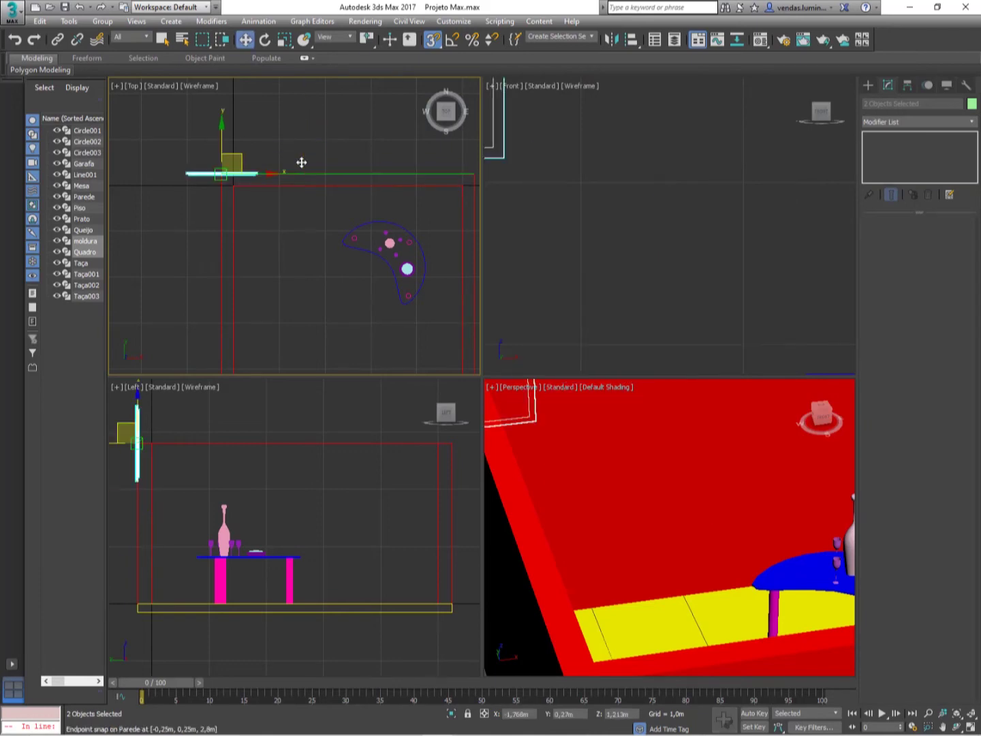
key(s)
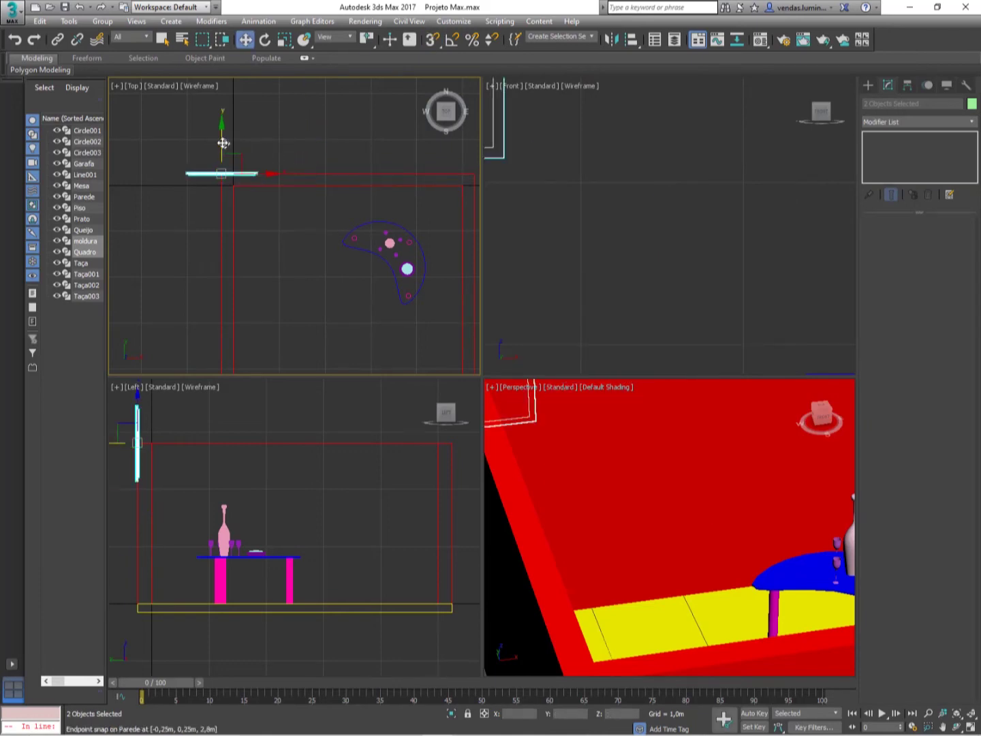
Step: Bring the frame and picture back into the room and place them flush against the back wall's inner face in the Top view
drag(224, 145, 325, 225)
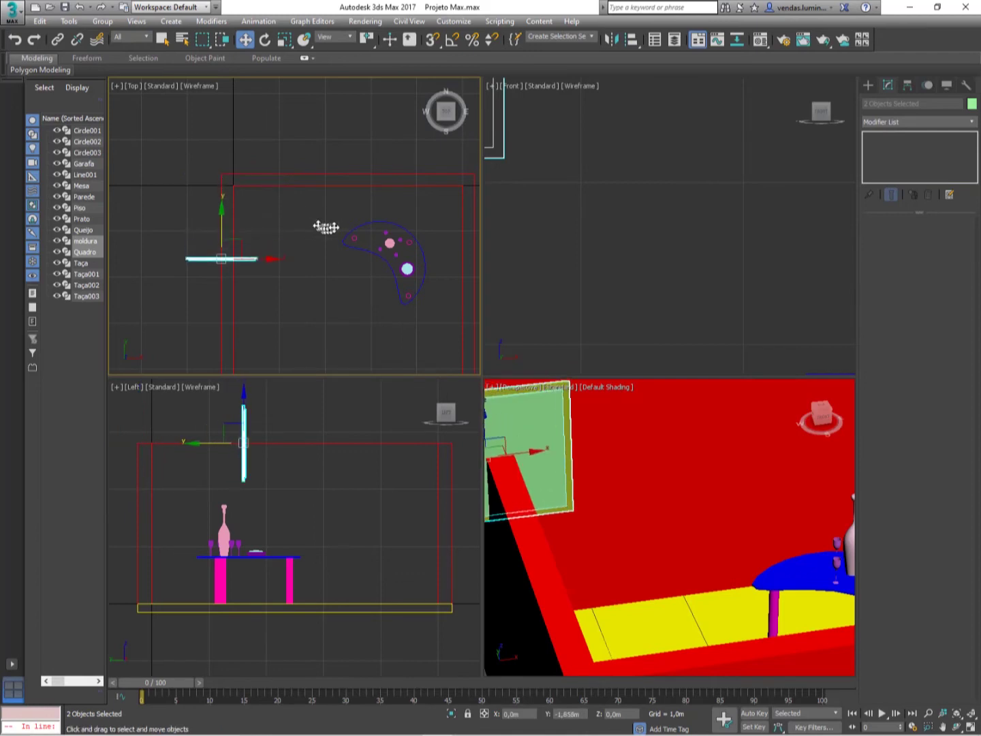
drag(246, 245, 328, 193)
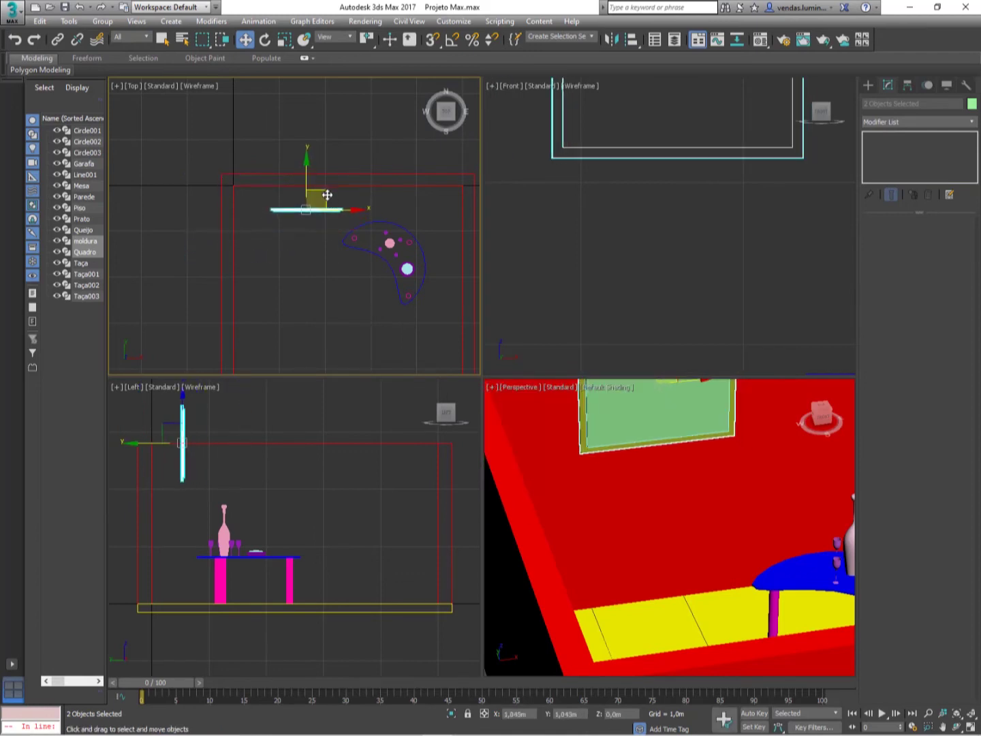
scroll(364, 220, up, 5)
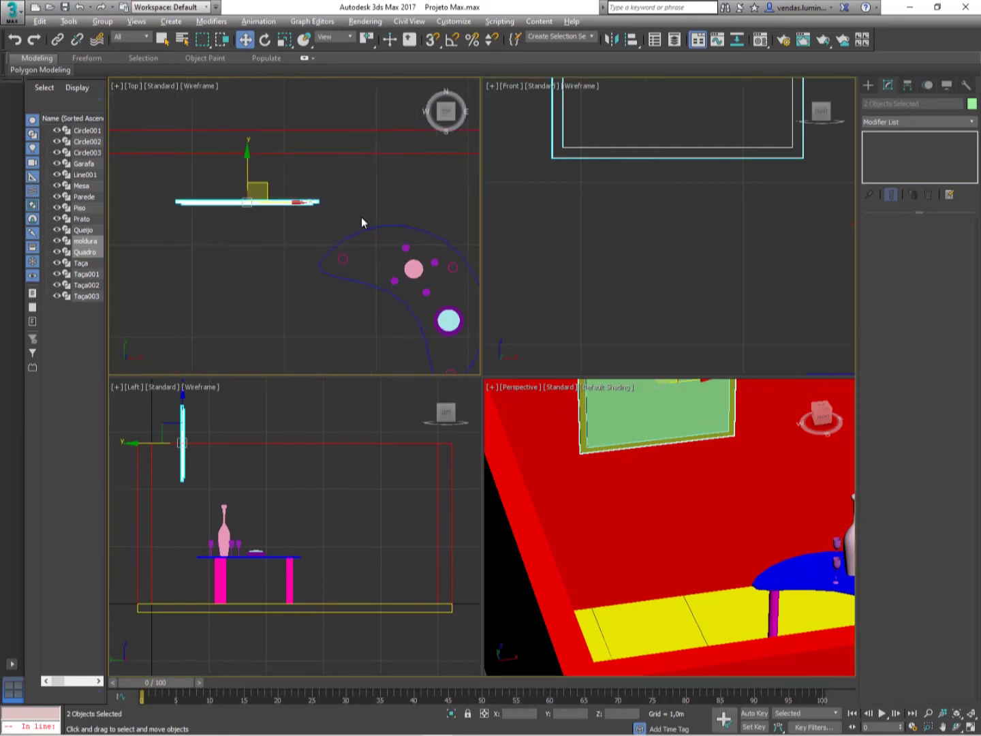
key(alt+w)
scroll(439, 286, up, 3)
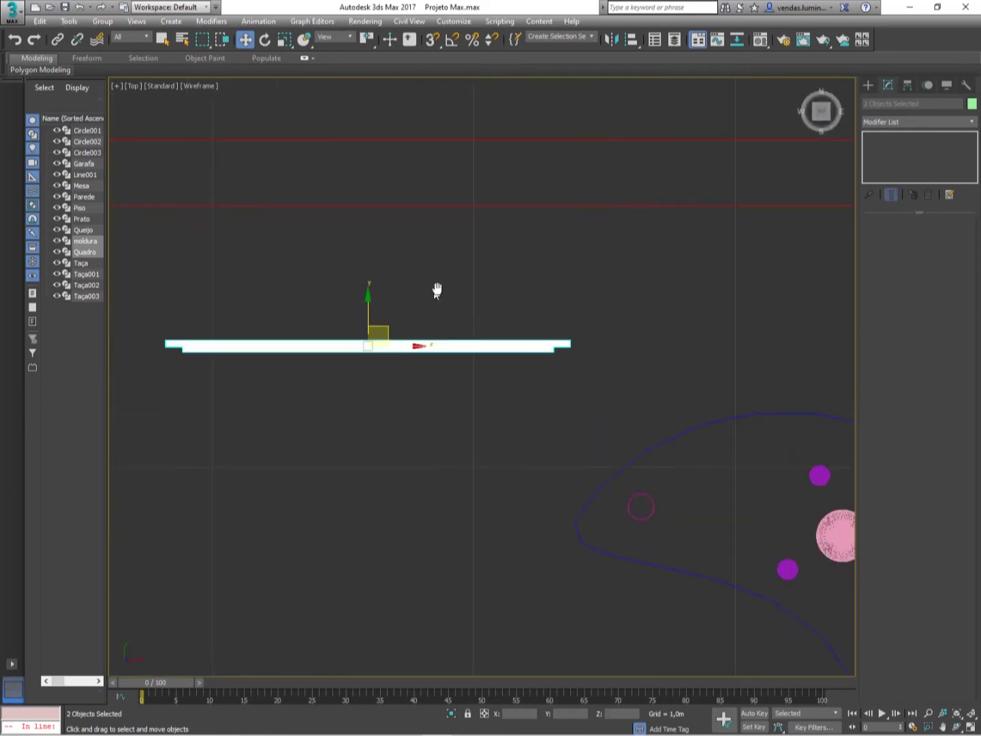
key(z)
drag(474, 320, 473, 129)
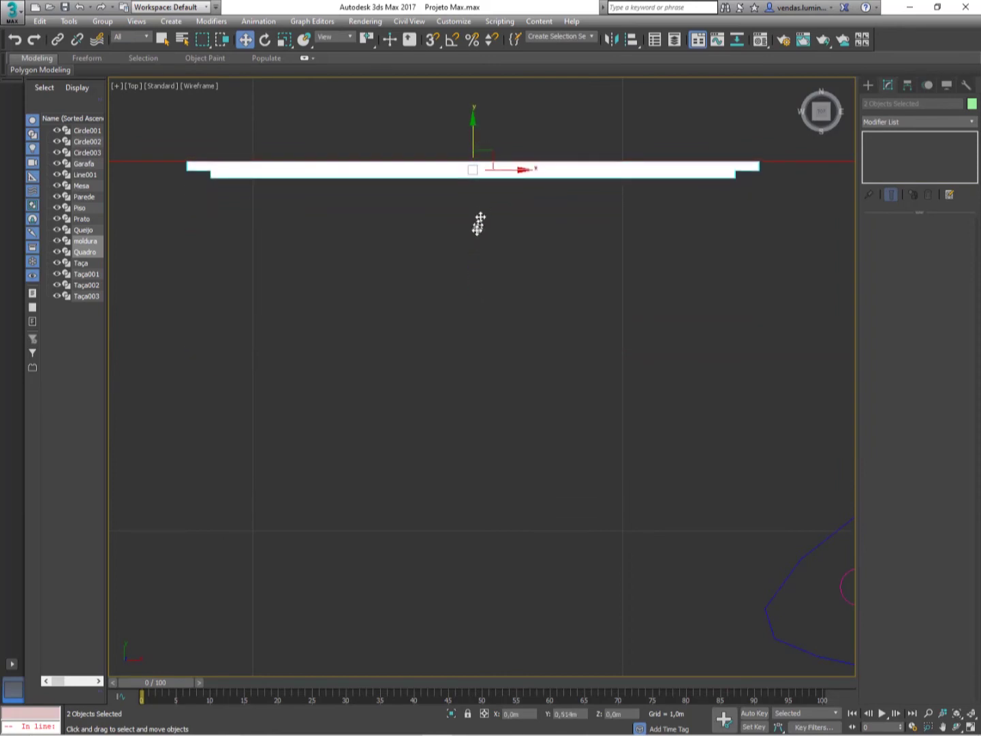
Step: Slide the frame and picture about 1.58 m along the back wall in X until they sit behind the table
scroll(506, 241, down, 5)
middle_drag(506, 242, 429, 274)
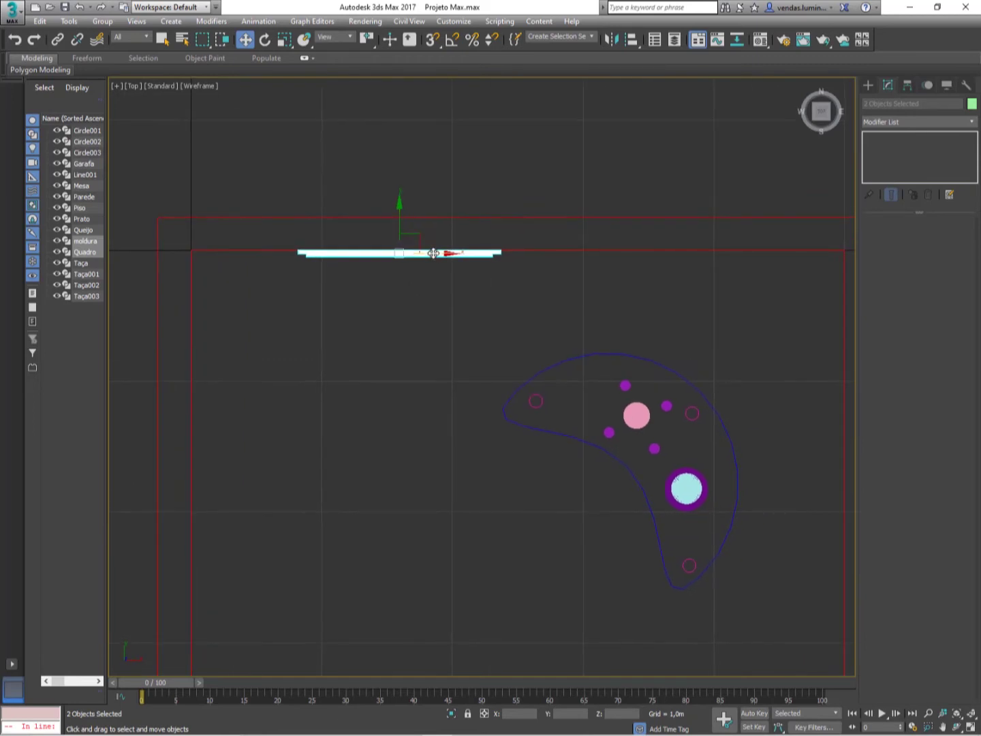
drag(440, 253, 642, 259)
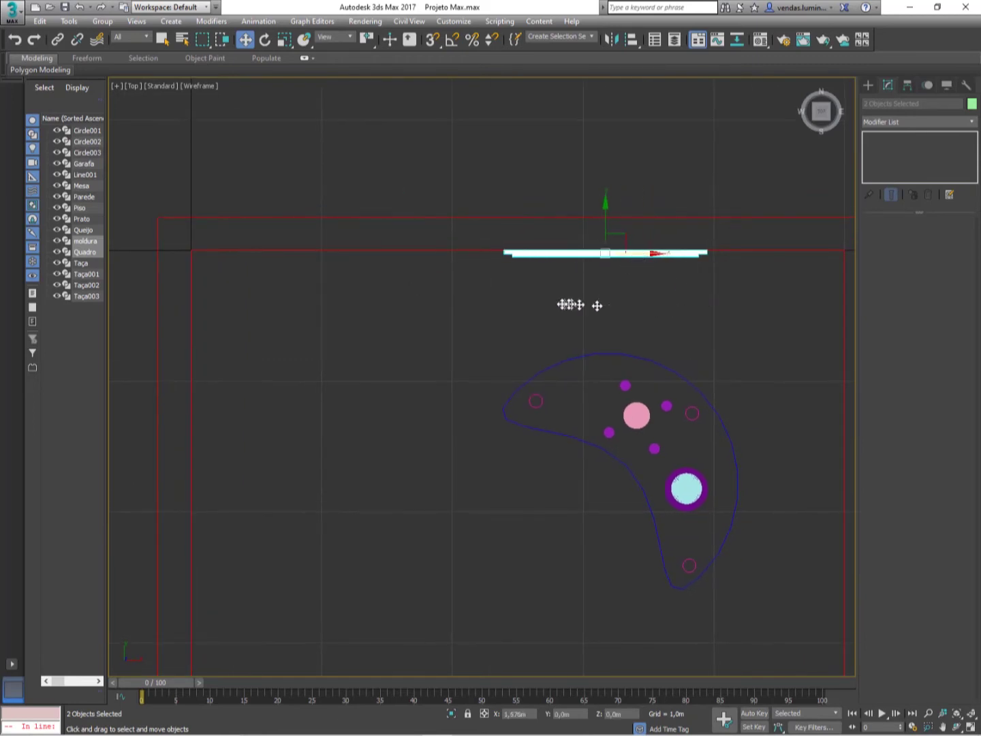
Step: Select only the Quadro panel and set its extrusion amount to -0.01 m so it sits inside the frame
click(551, 163)
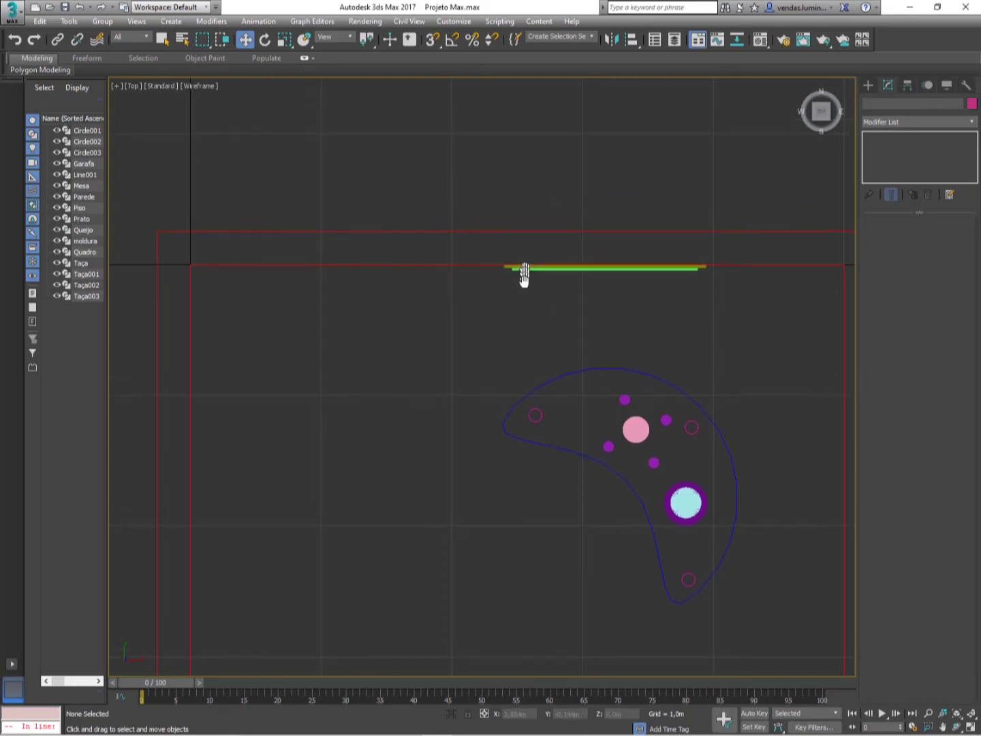
scroll(524, 279, up, 6)
click(434, 262)
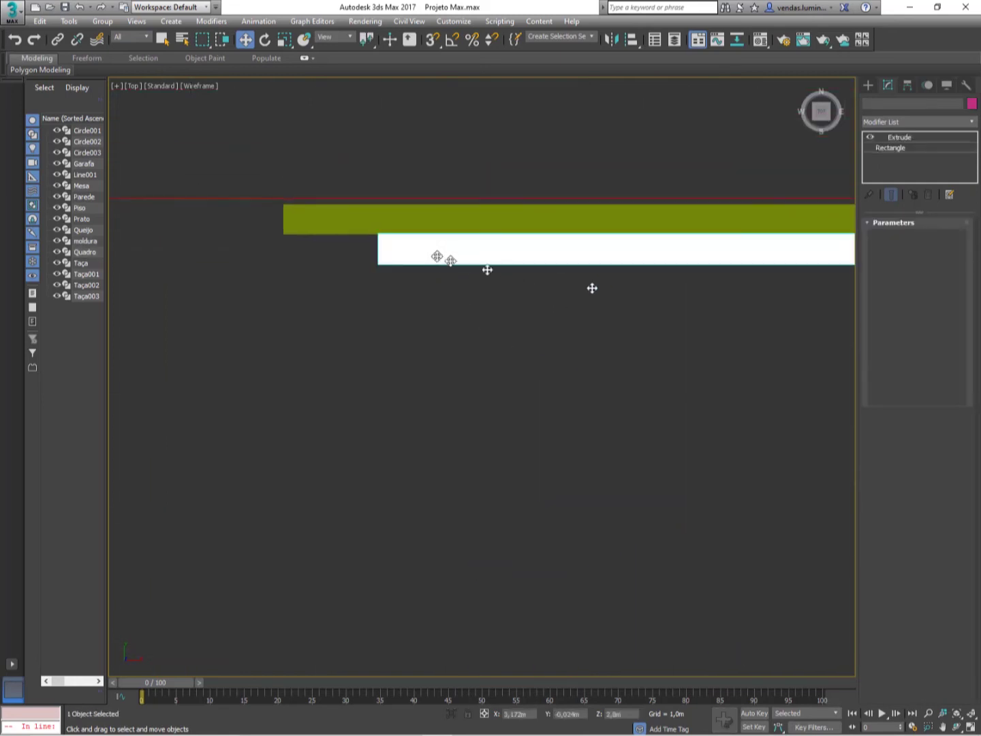
click(899, 137)
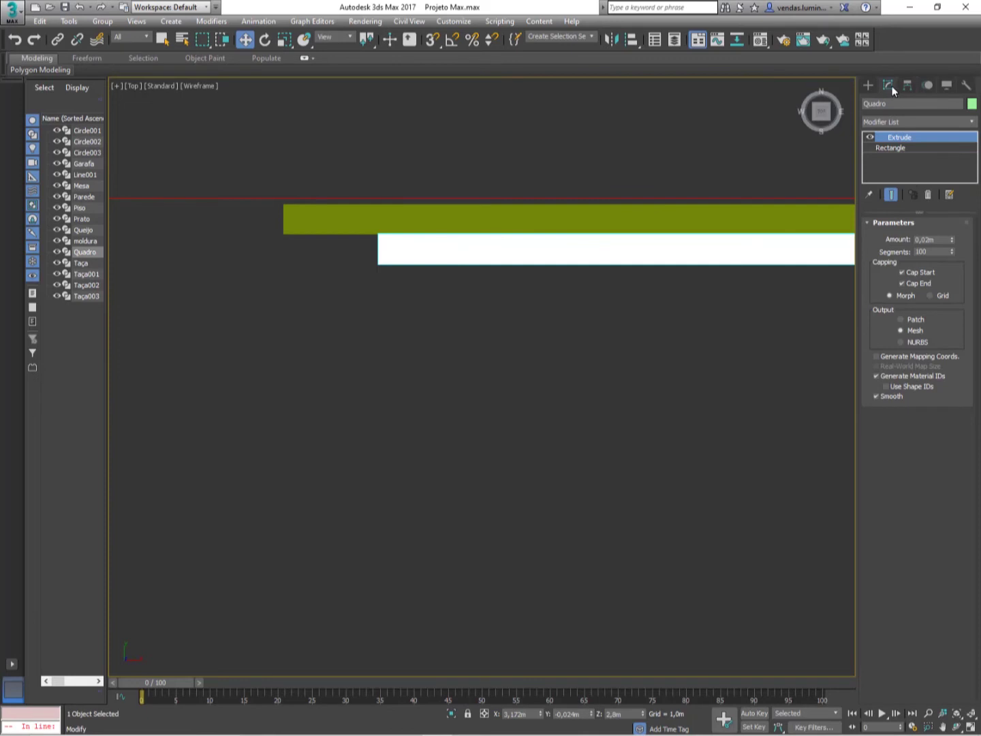
double_click(939, 241)
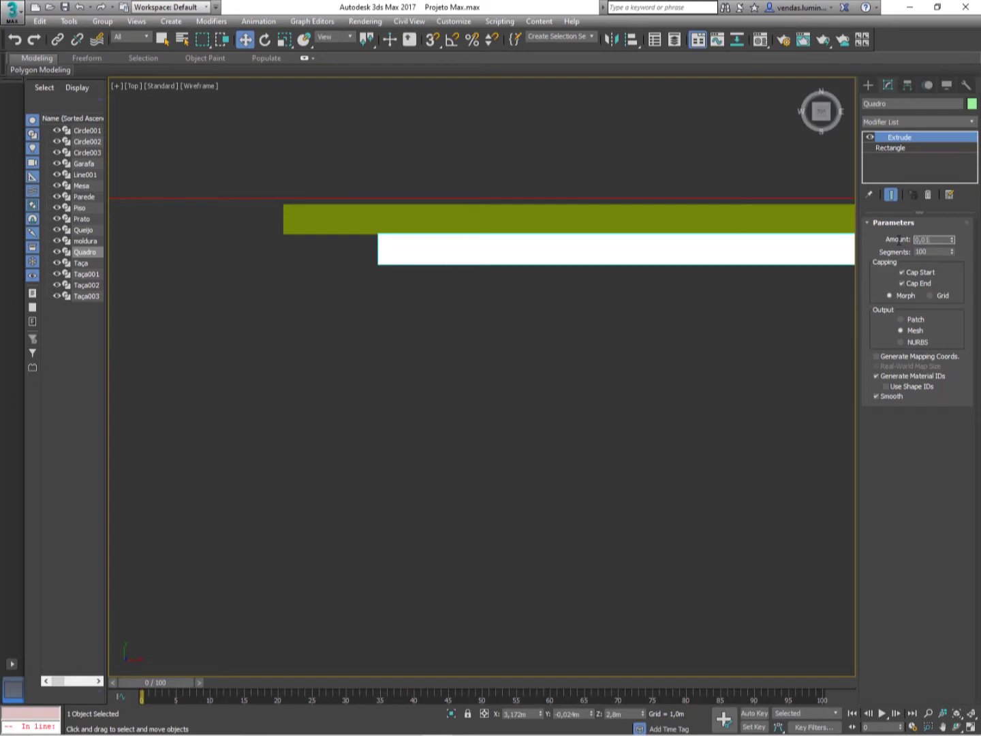
key(Return)
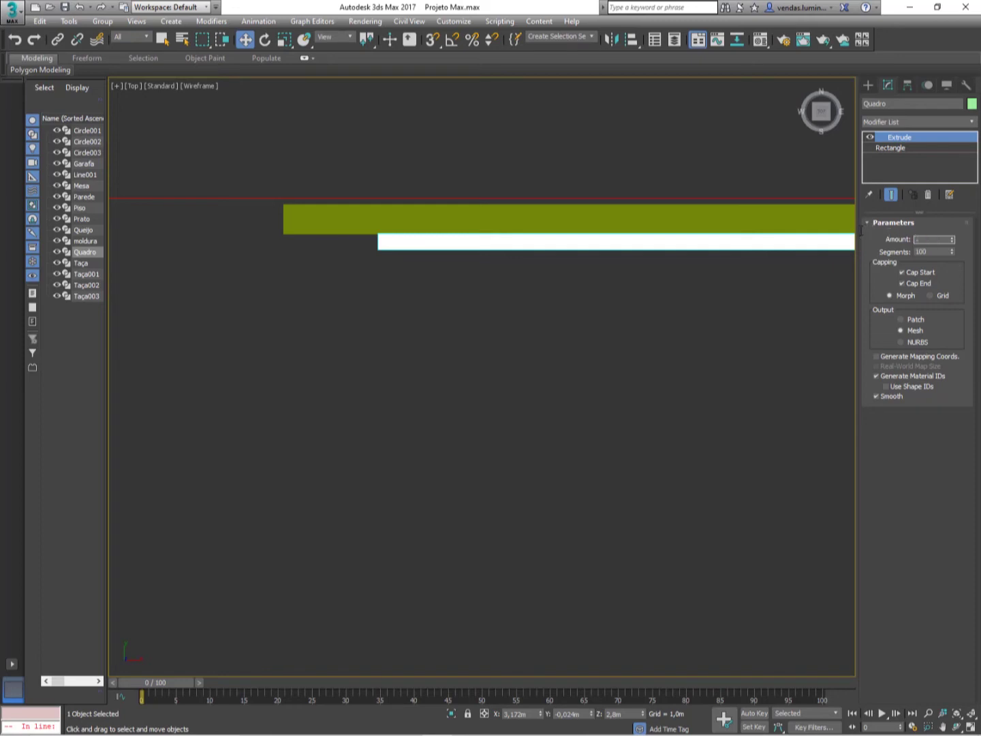
key(Return)
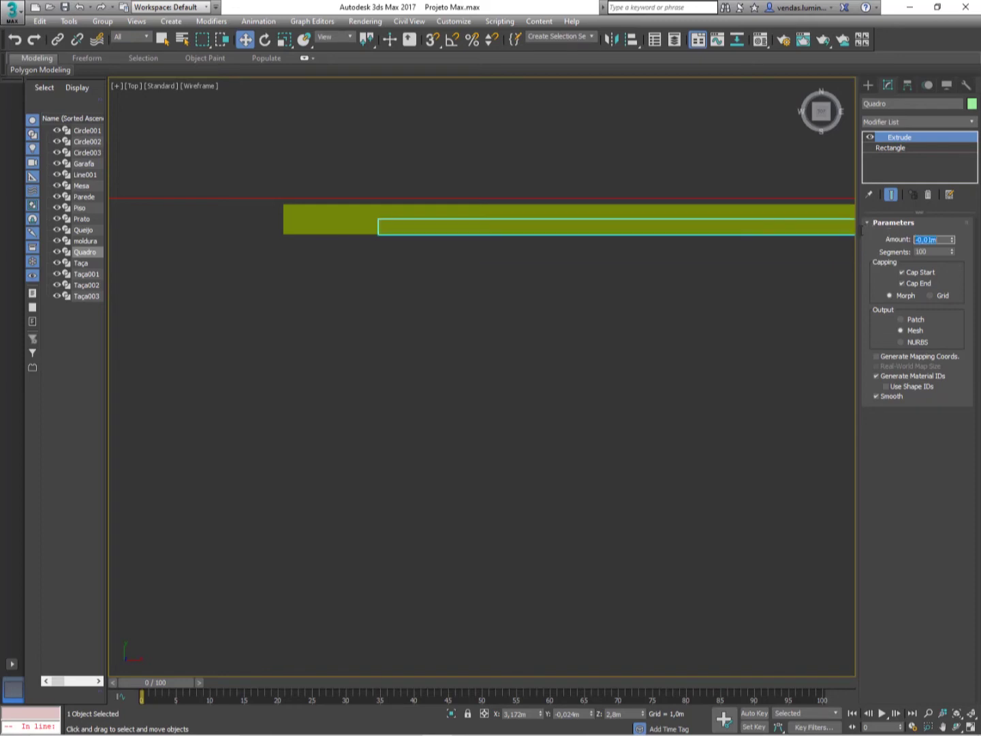
Step: Select the moldura frame and check its extrusion amount
key(ctrl+z)
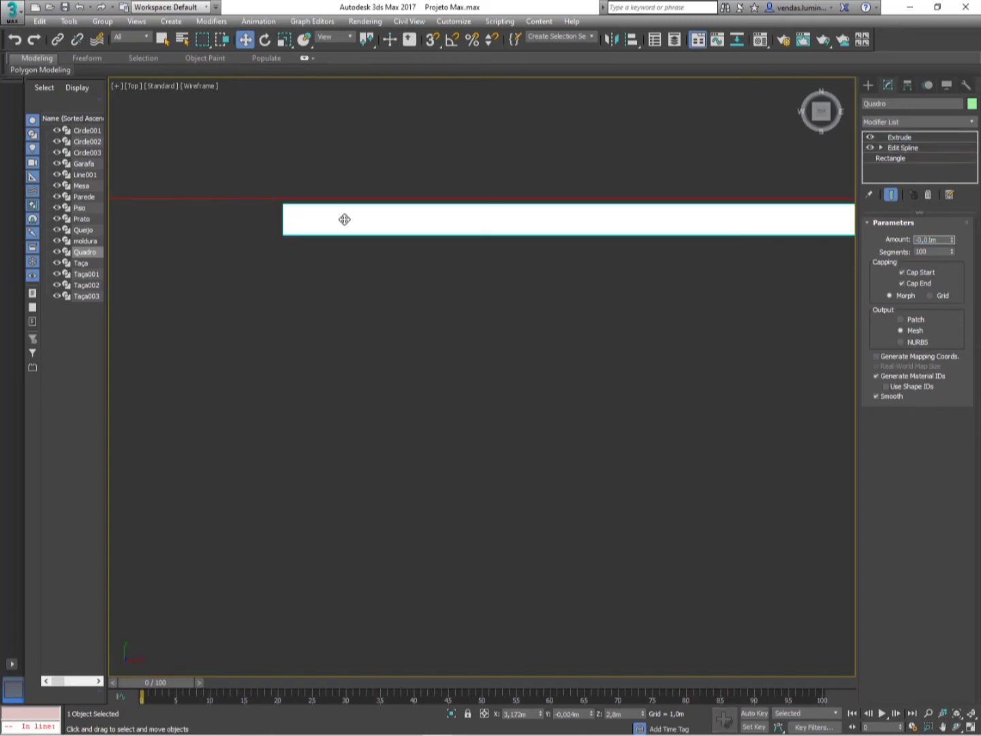
key(ctrl+z)
key(ctrl+z)
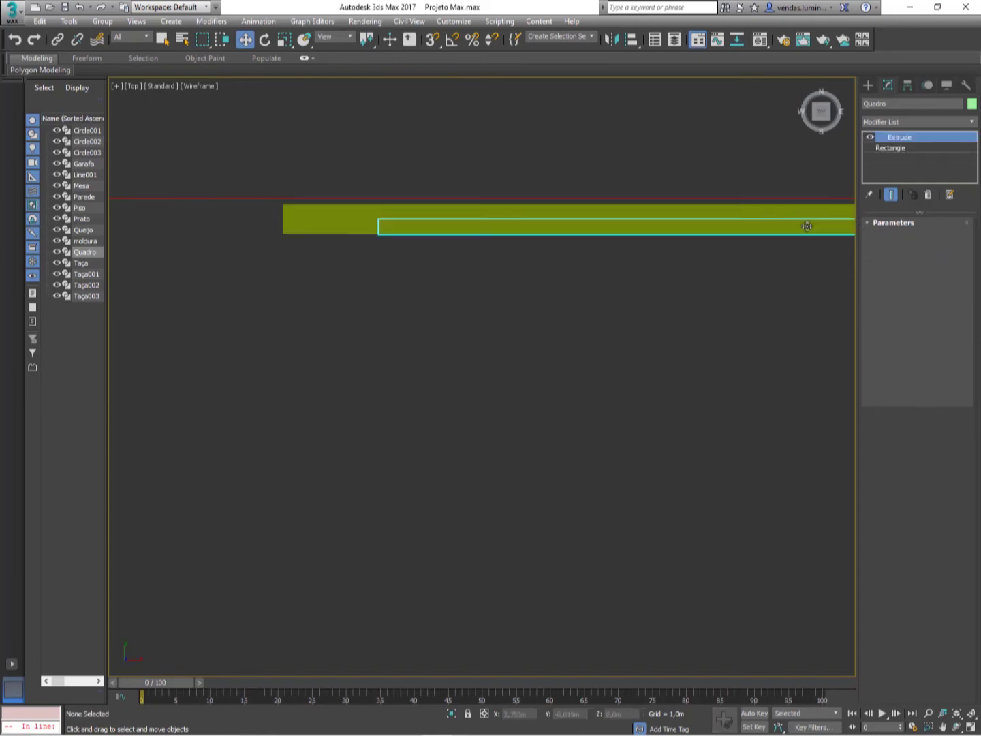
click(819, 212)
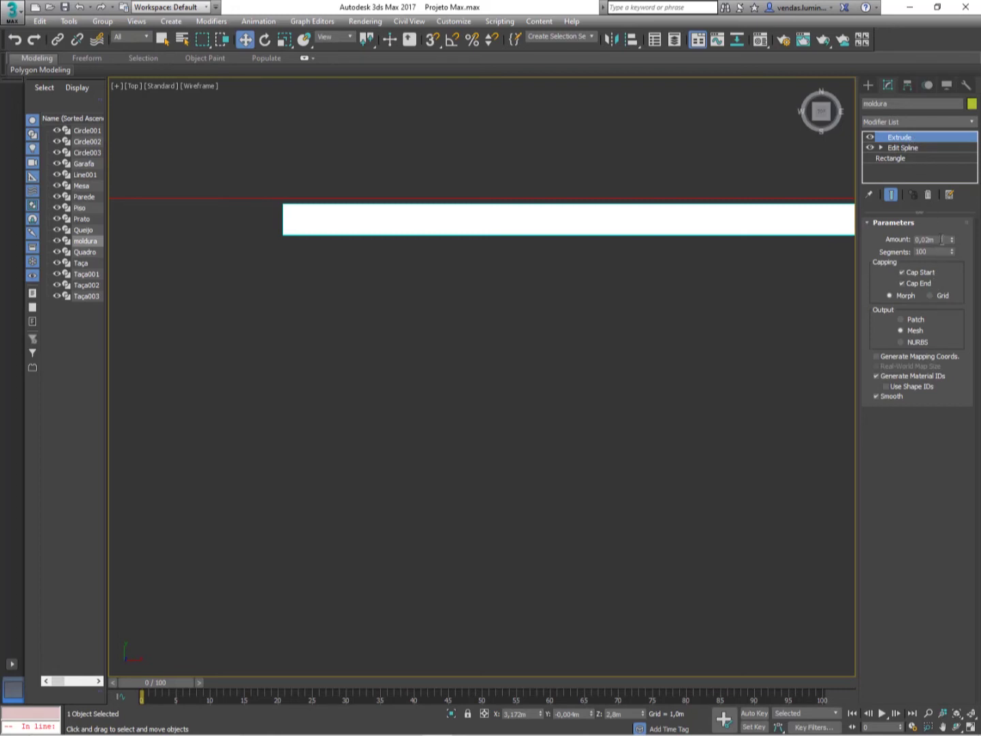
double_click(942, 239)
key(alt+w)
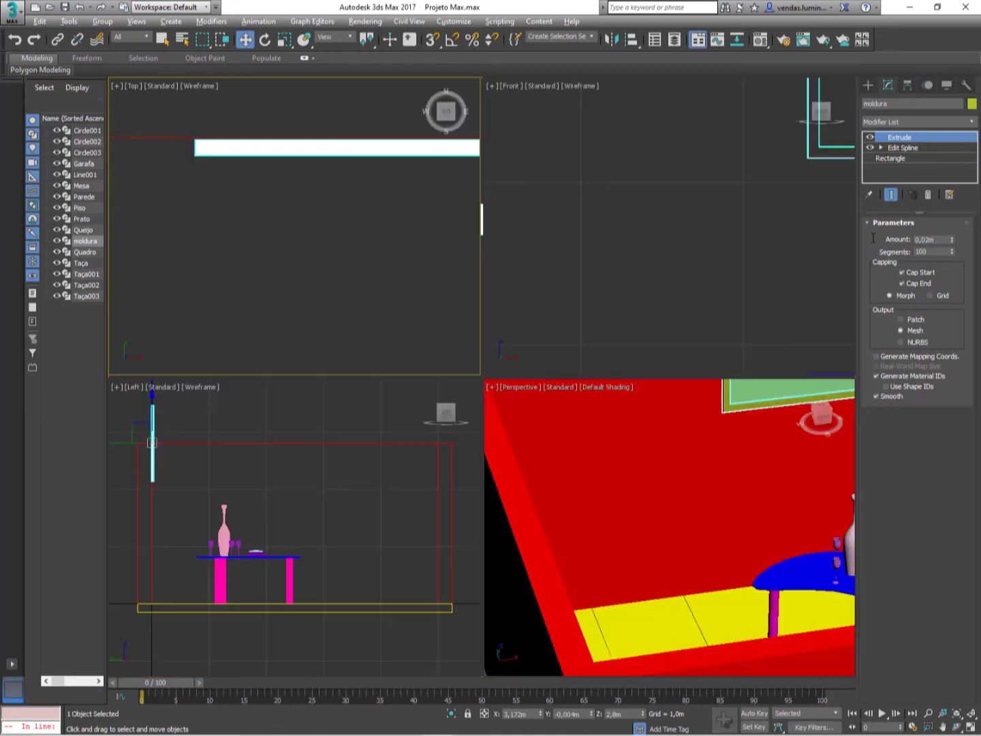
Step: Select the frame and picture together in the Front view and lower them below the top edge of the back wall
middle_drag(732, 463, 639, 515)
scroll(633, 473, down, 5)
middle_drag(666, 275, 588, 320)
scroll(693, 262, down, 5)
middle_drag(693, 262, 595, 292)
scroll(596, 292, up, 2)
drag(604, 197, 610, 263)
key(ctrl+z)
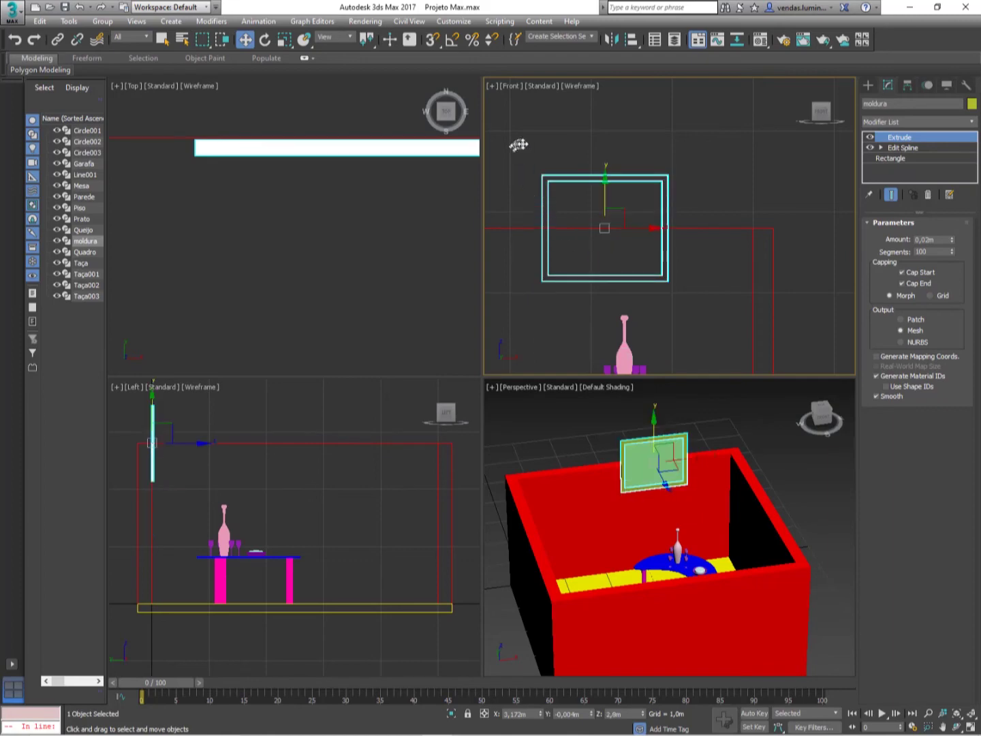
drag(521, 143, 708, 291)
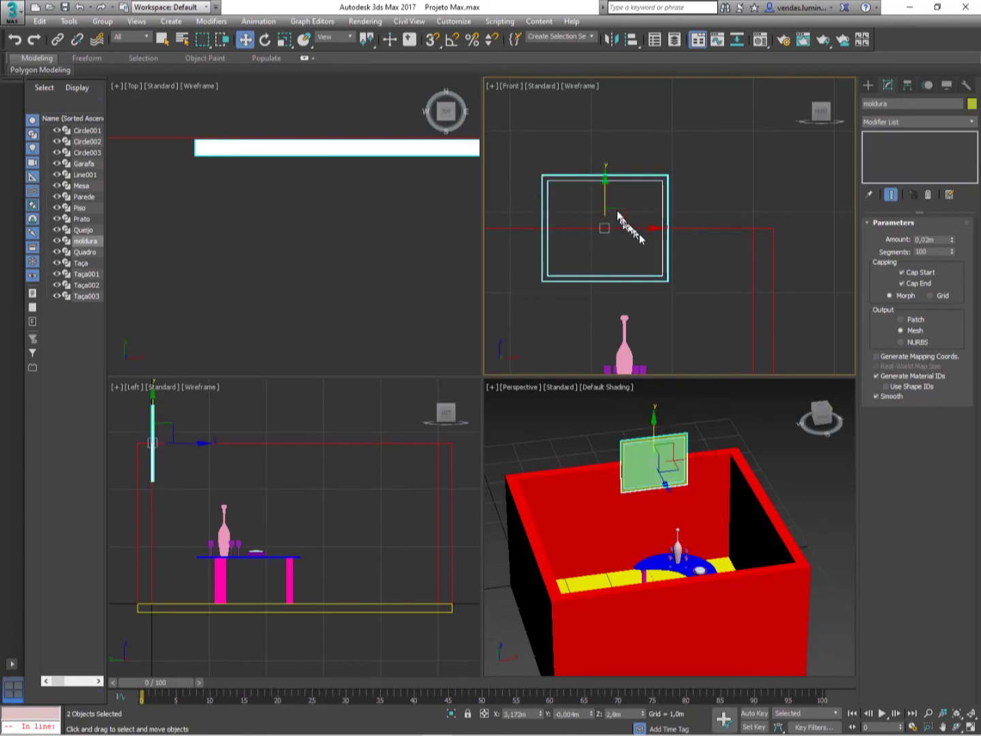
drag(604, 193, 604, 287)
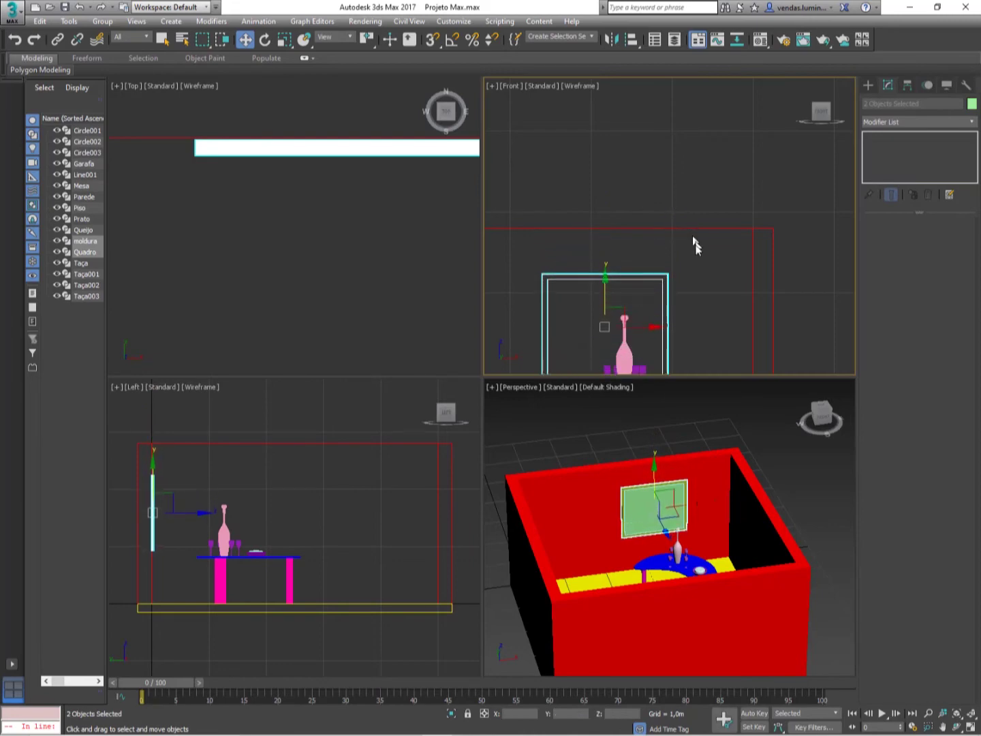
Step: Raise the selected frame and picture along the back wall in the Front view so they hang above the tabletop
scroll(694, 246, down, 4)
middle_drag(715, 240, 637, 247)
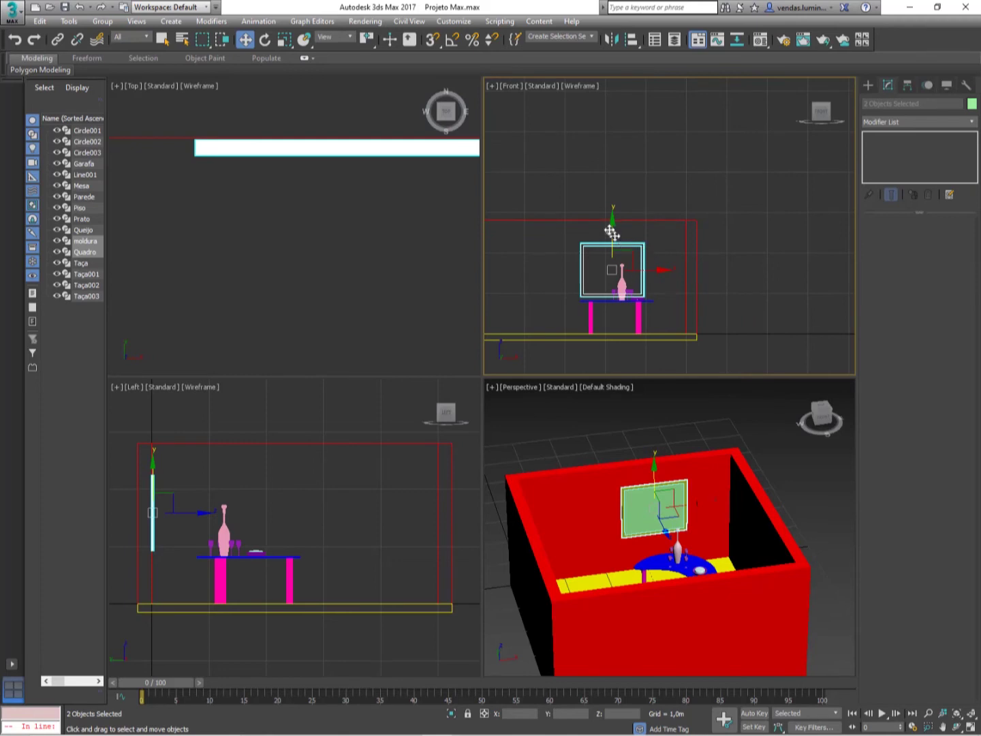
drag(609, 230, 608, 210)
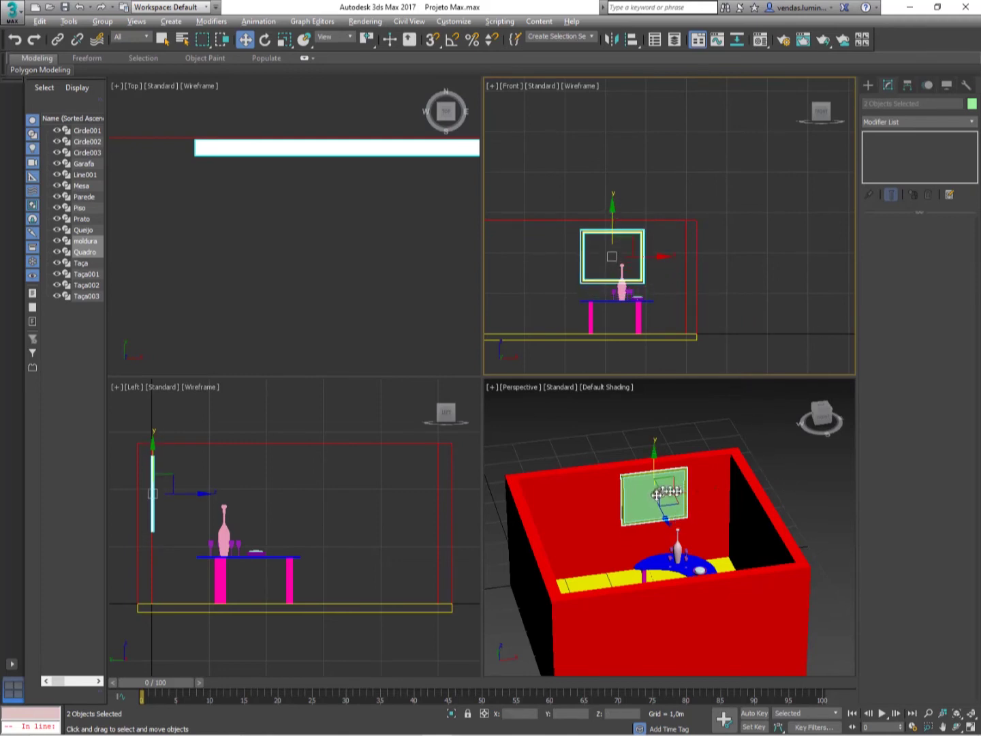
alt+middle_drag(688, 508, 730, 485)
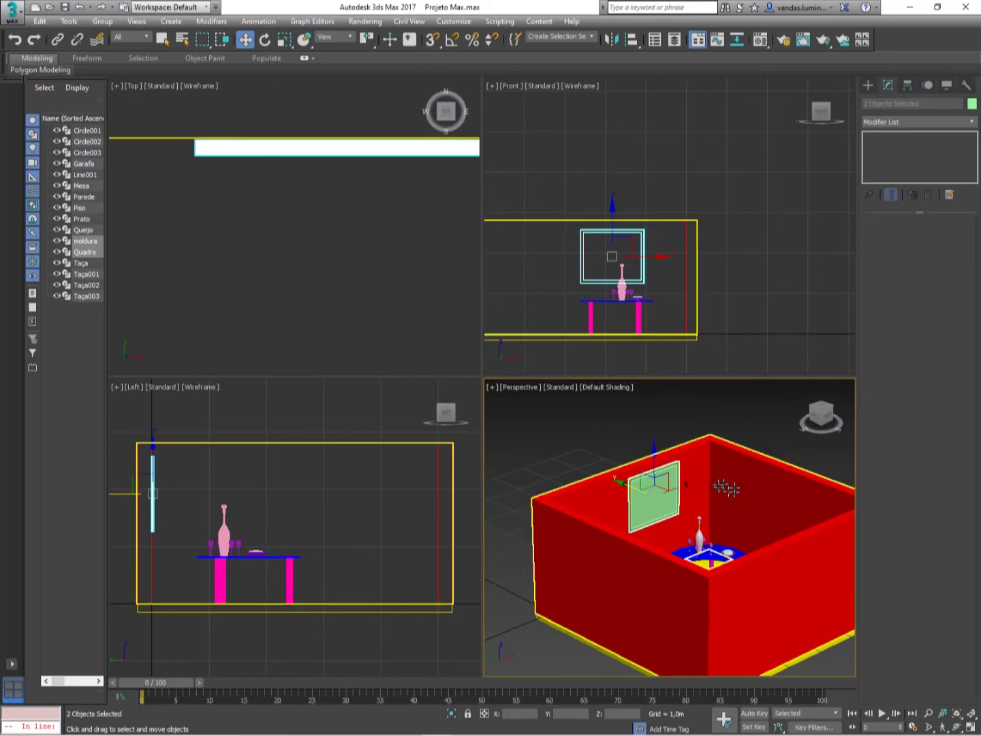
Step: Select the frame, picture and Line001 together in the Top view and clone them away from the back wall over the table
scroll(404, 266, down, 4)
middle_drag(404, 257, 330, 193)
scroll(367, 220, down, 3)
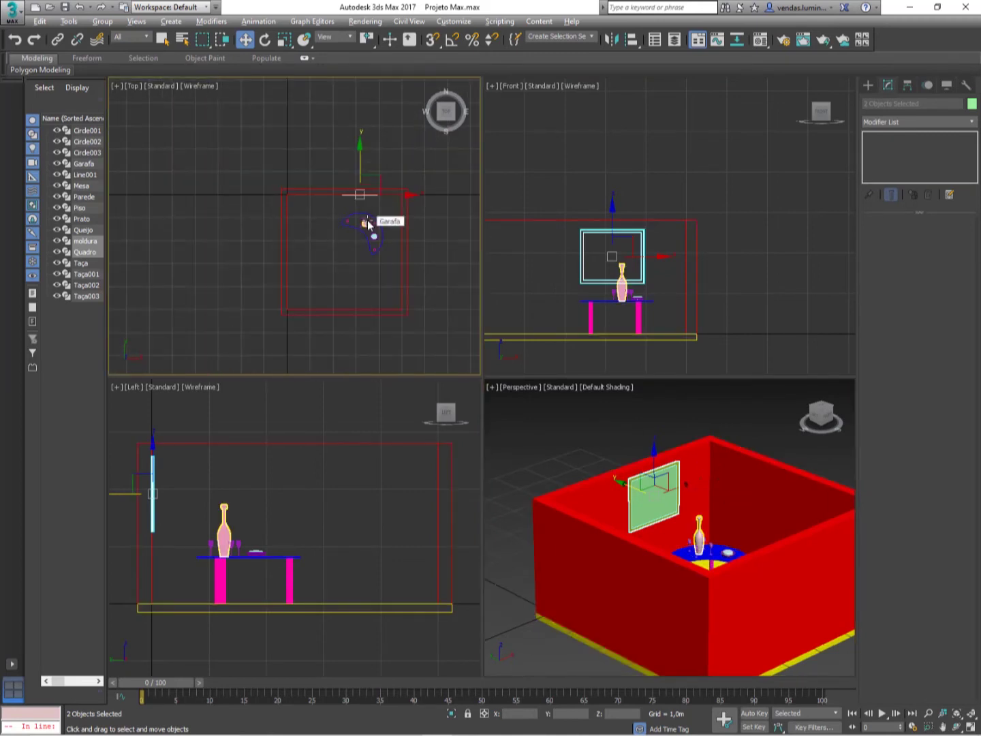
key(alt+w)
scroll(528, 259, up, 8)
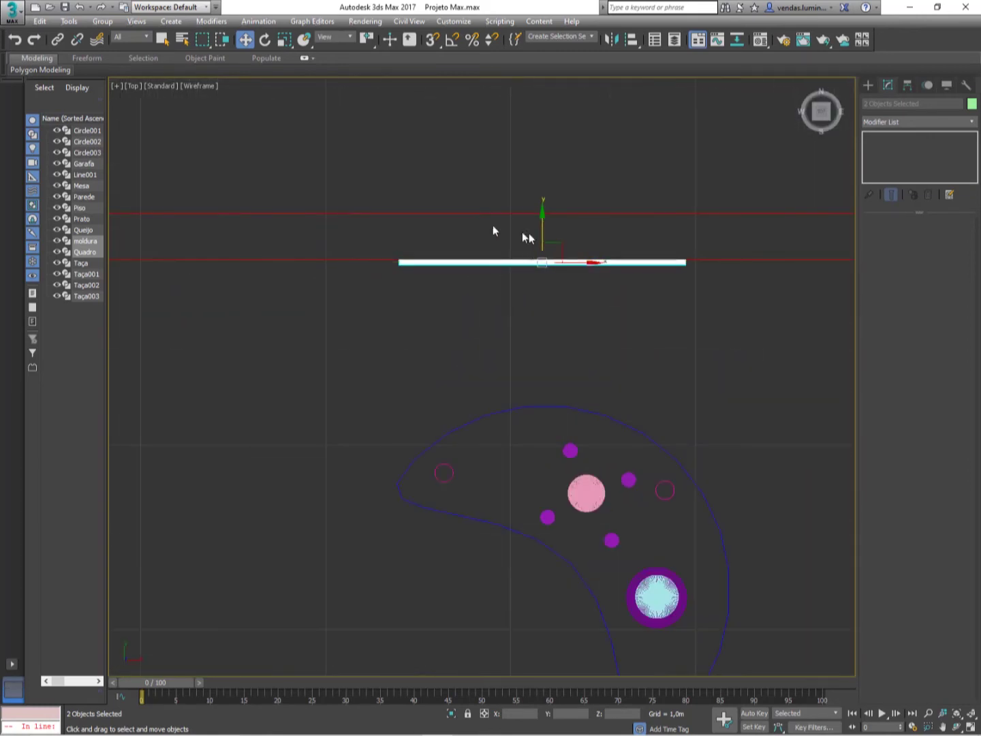
drag(379, 173, 710, 341)
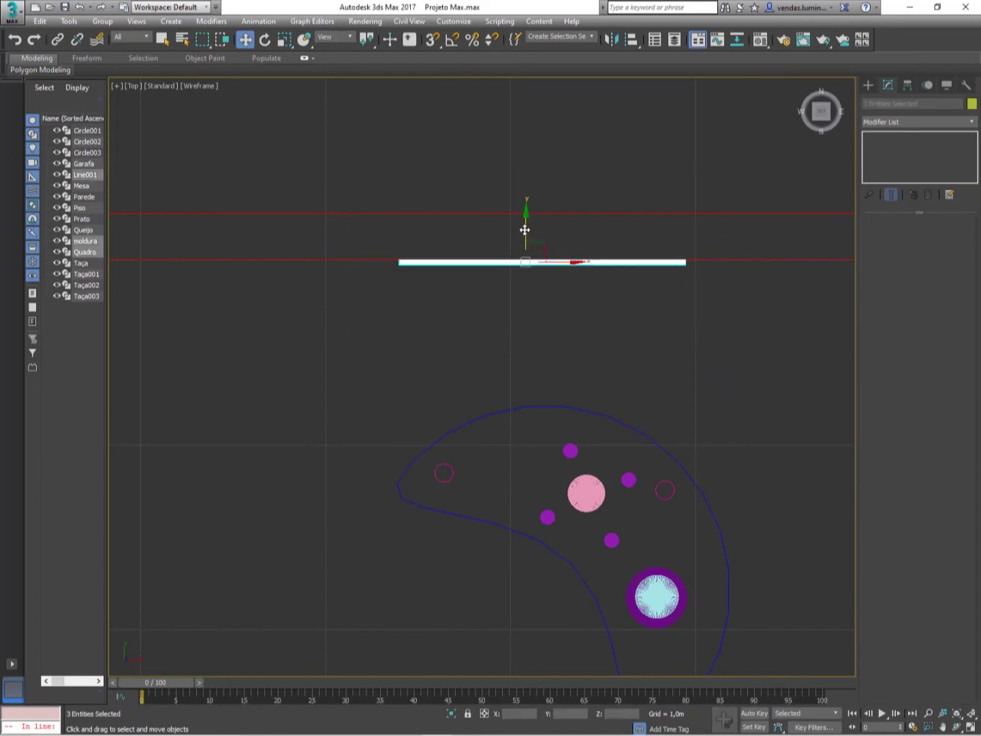
mouse_move(522, 256)
shift+mouse_down()
mouse_move(521, 350)
mouse_move(538, 450)
shift+mouse_up()
click(493, 427)
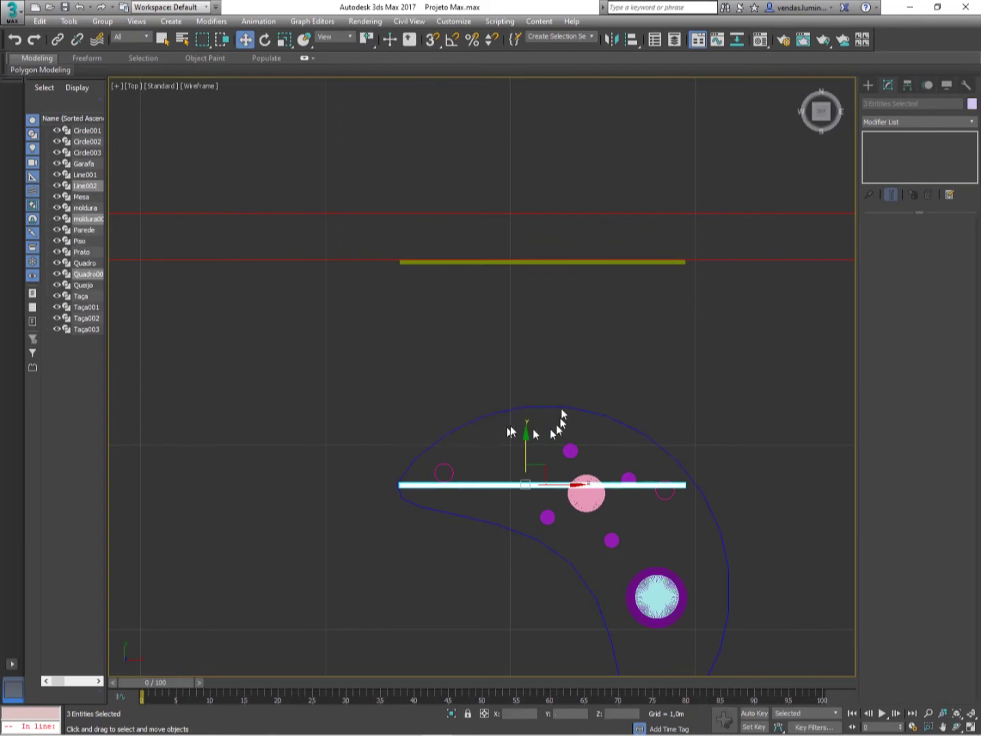
Step: Move the copied picture set about 2.43 m in negative Y past the table and rotate it a quarter turn about Z
middle_drag(544, 327, 539, 133)
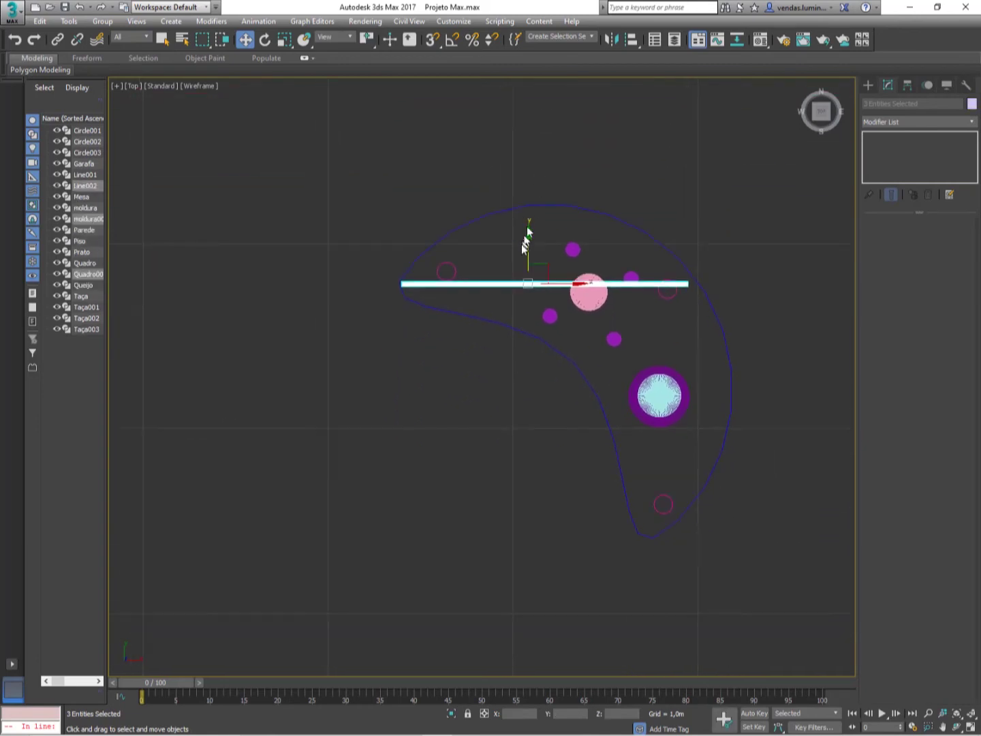
scroll(531, 250, down, 5)
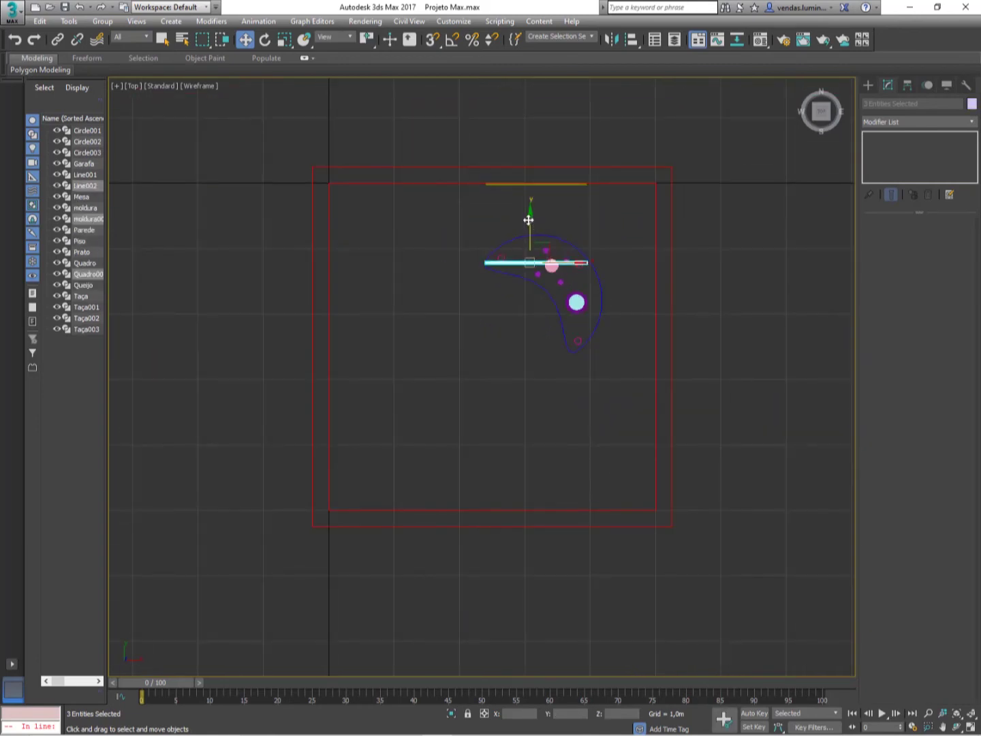
drag(529, 219, 523, 377)
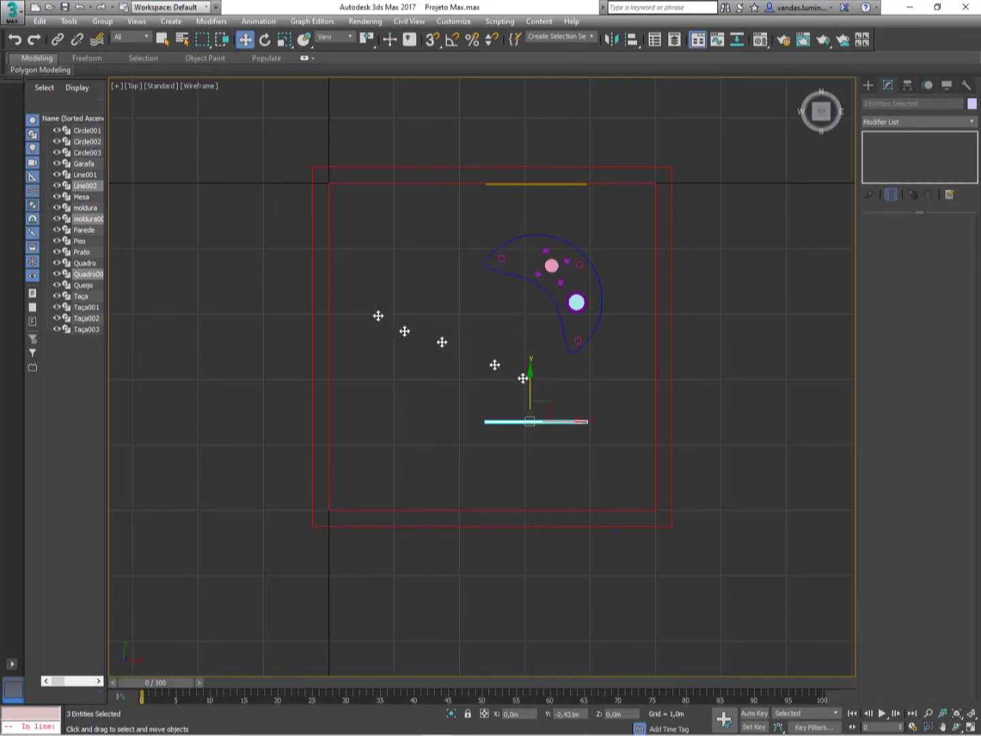
click(263, 44)
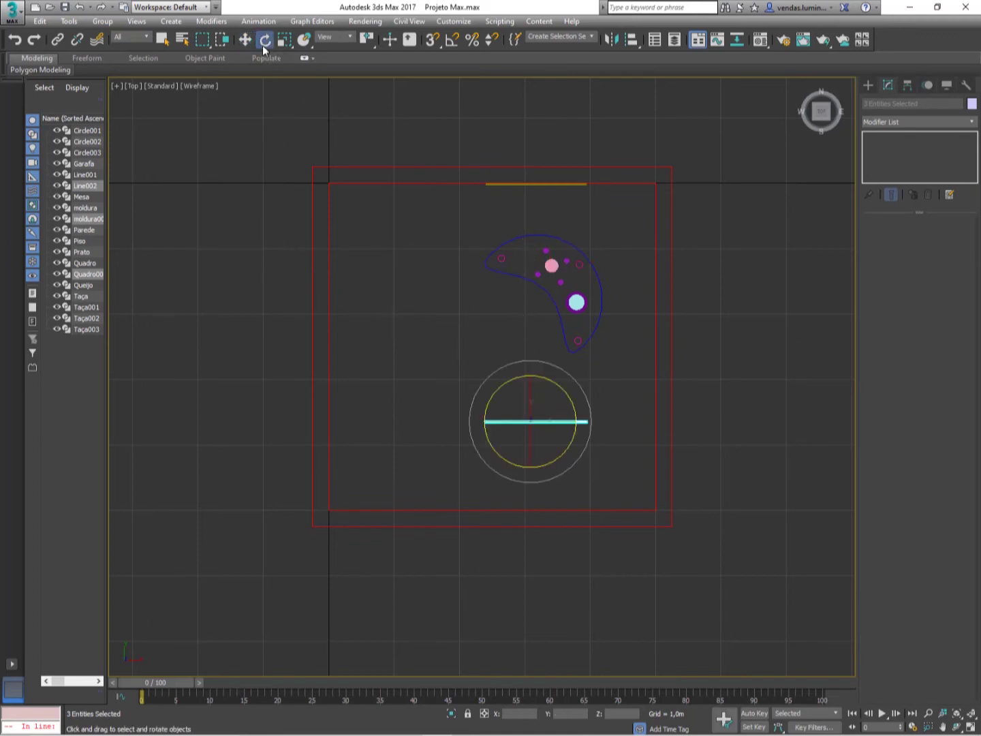
right_click(262, 45)
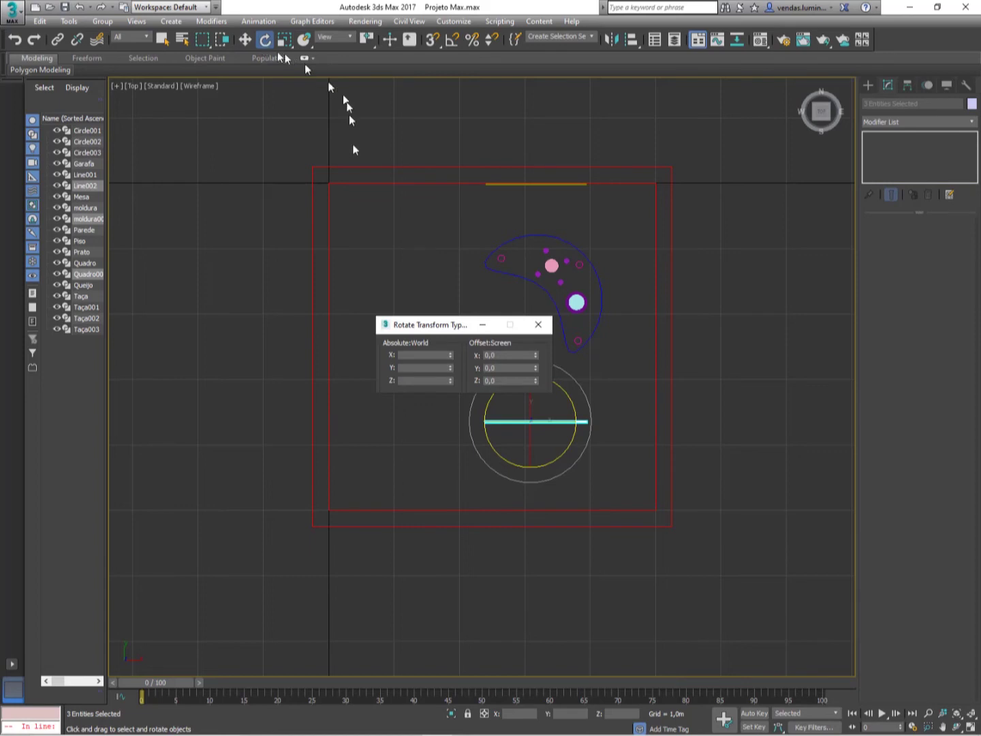
click(416, 382)
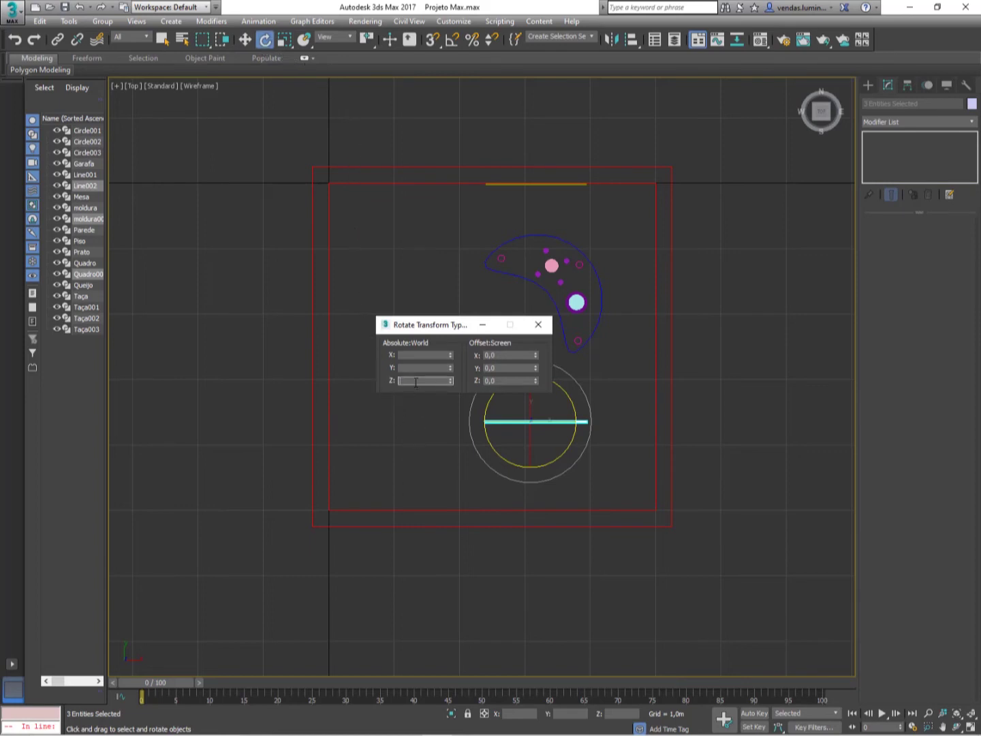
key(Return)
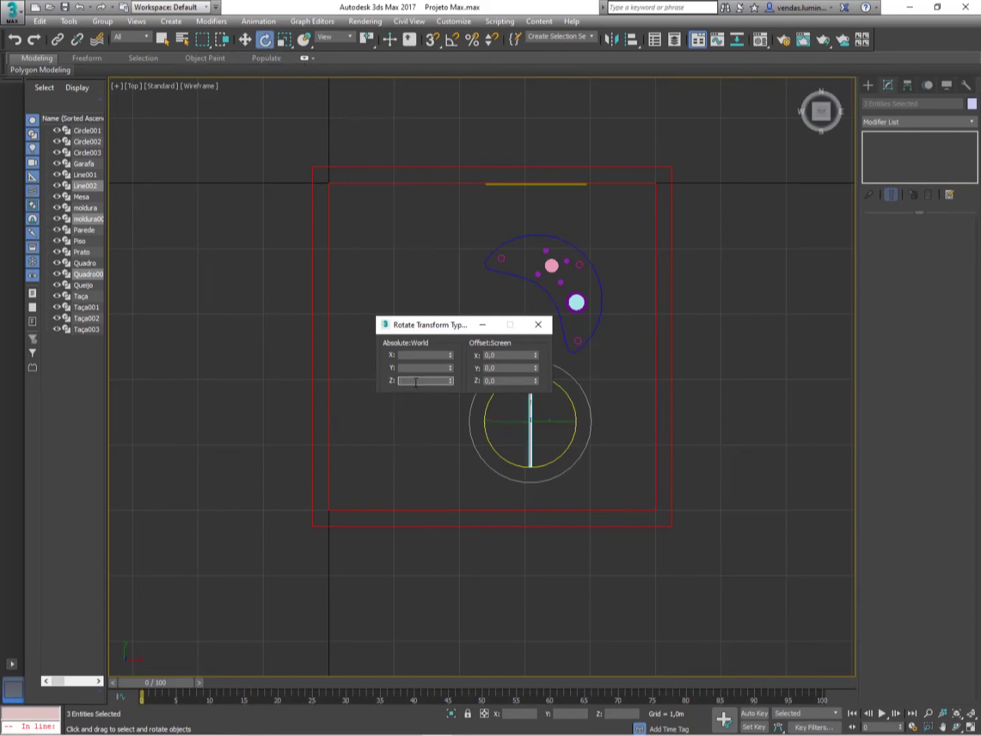
click(538, 324)
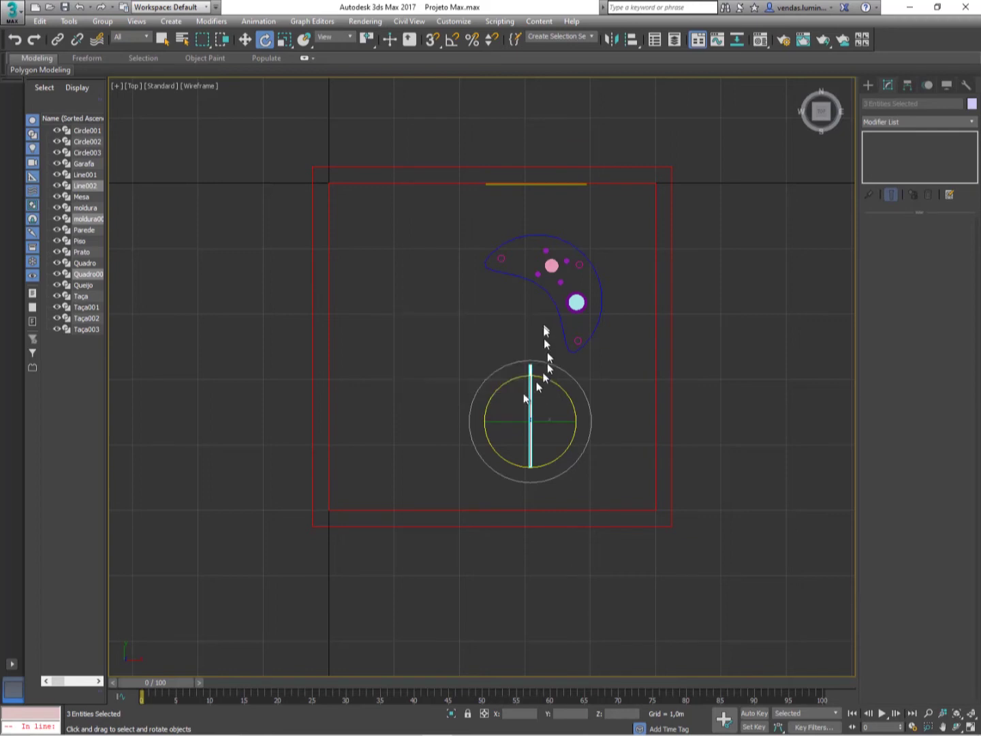
Step: Move the rotated copy about 1.89 m in X to the adjacent wall and about 1.80 m in Y beside the table, then deselect it
scroll(540, 370, up, 5)
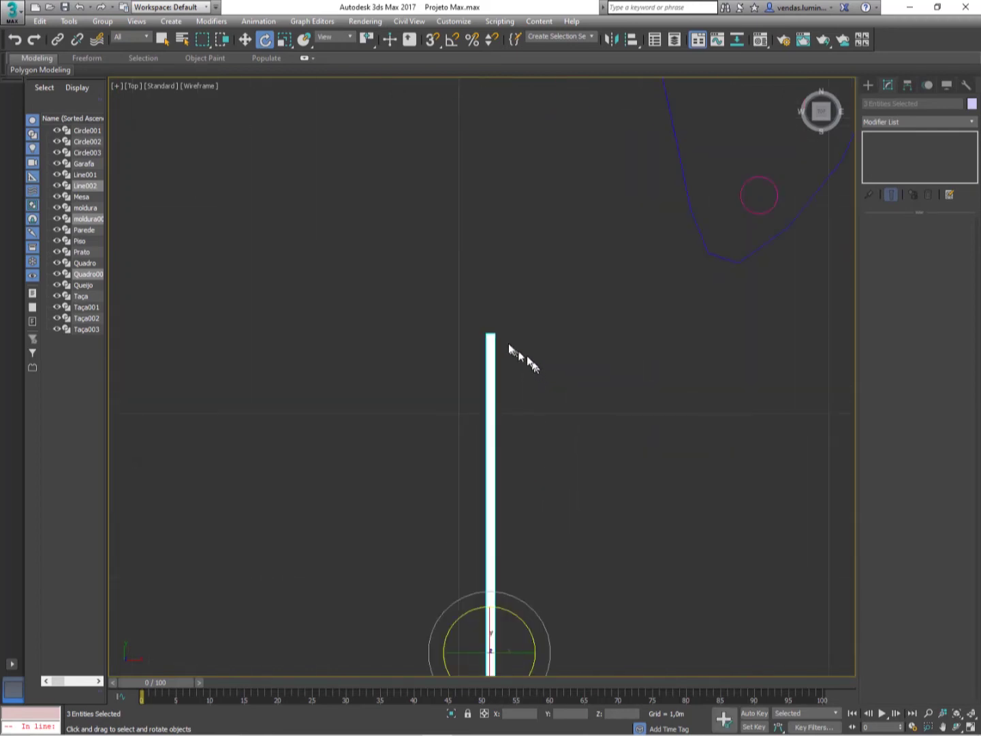
scroll(503, 340, up, 3)
scroll(502, 343, down, 6)
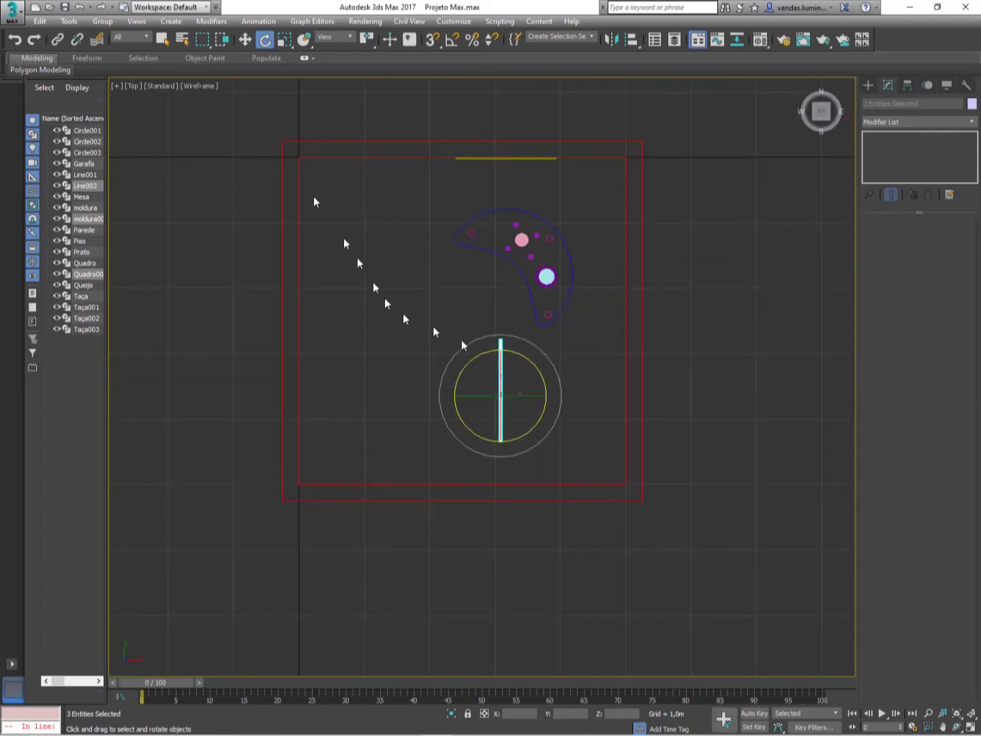
click(245, 40)
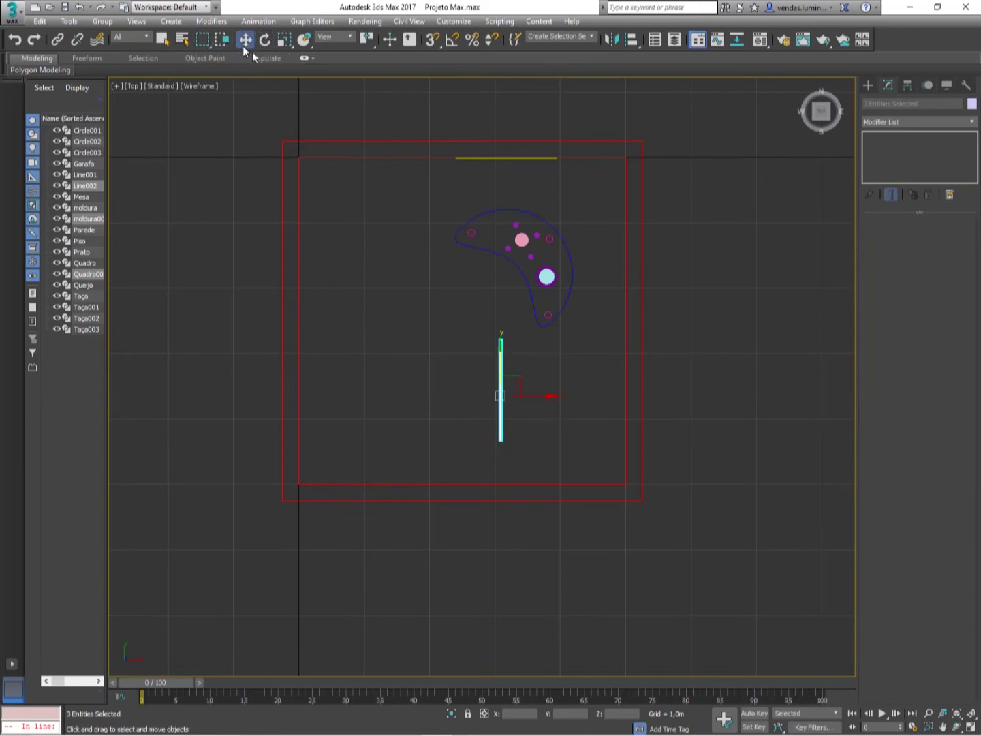
drag(534, 449, 529, 466)
drag(531, 396, 654, 389)
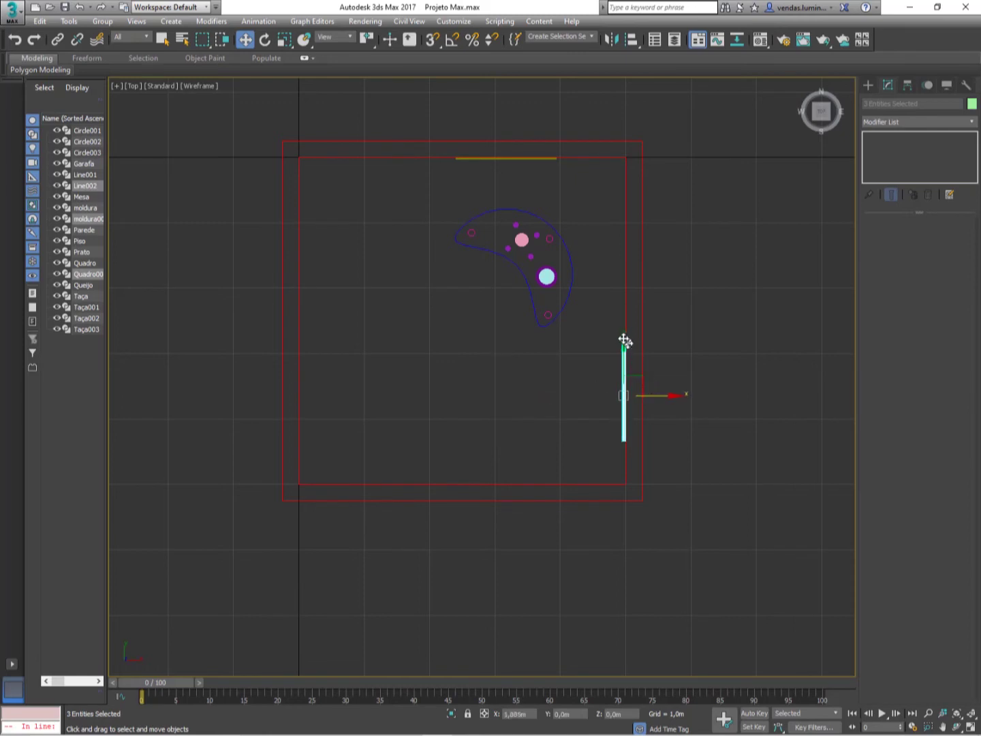
drag(619, 260, 622, 215)
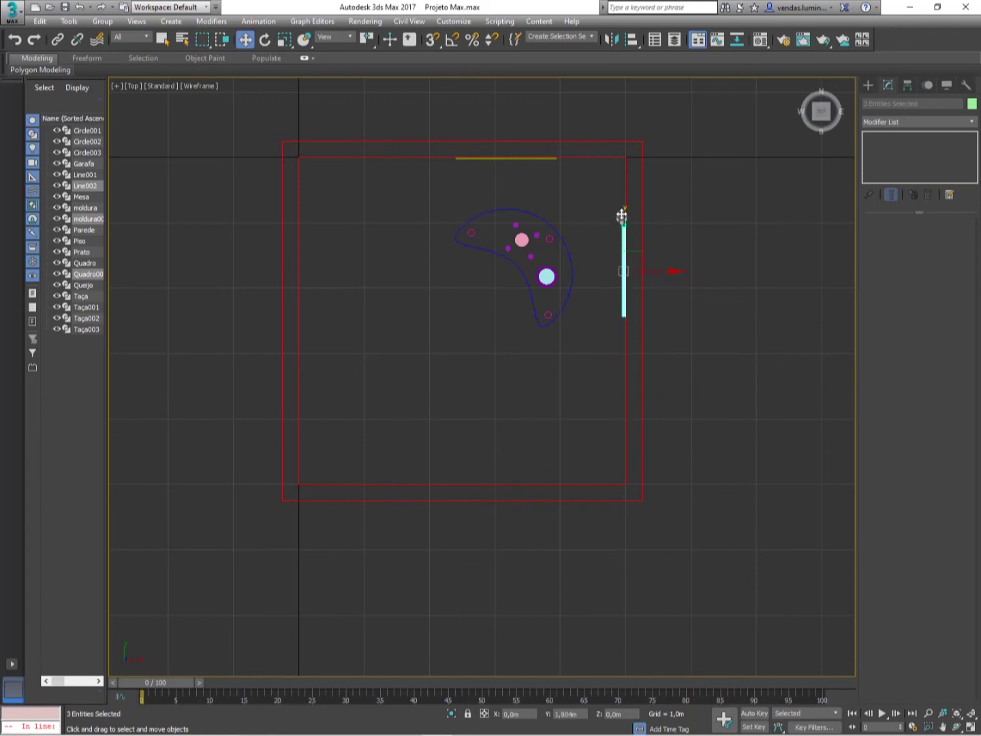
click(572, 380)
key(alt+w)
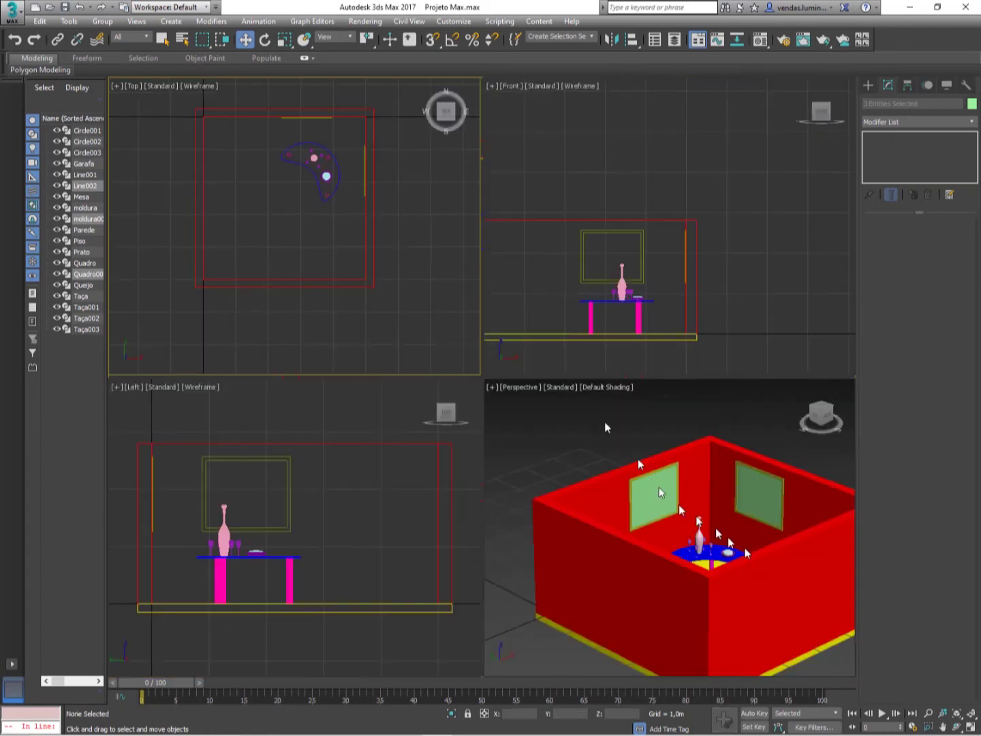
mouse_move(747, 554)
alt+middle_down()
mouse_move(777, 556)
mouse_move(711, 544)
mouse_move(695, 565)
mouse_move(739, 593)
mouse_move(759, 565)
mouse_move(725, 569)
mouse_move(739, 559)
alt+middle_up()
middle_drag(706, 506, 649, 519)
scroll(648, 490, down, 3)
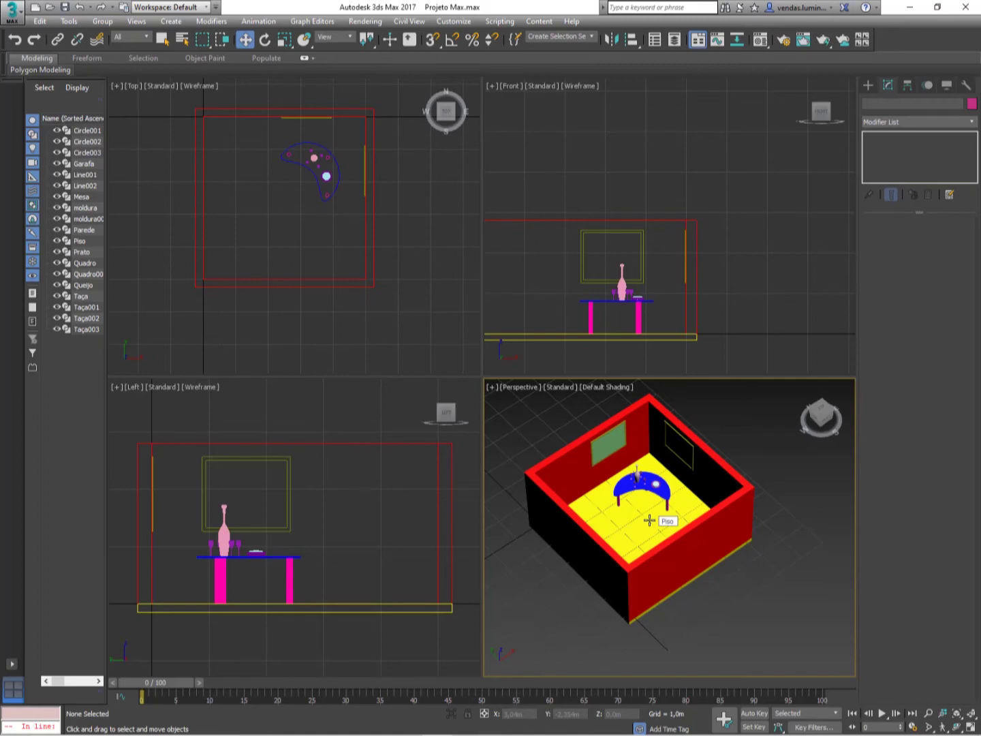
Step: Start a Line spline on the empty side of the room in the Front view, with a top edge about 0.2 m long, a slanted shade side and an inward underside
middle_drag(568, 260, 636, 261)
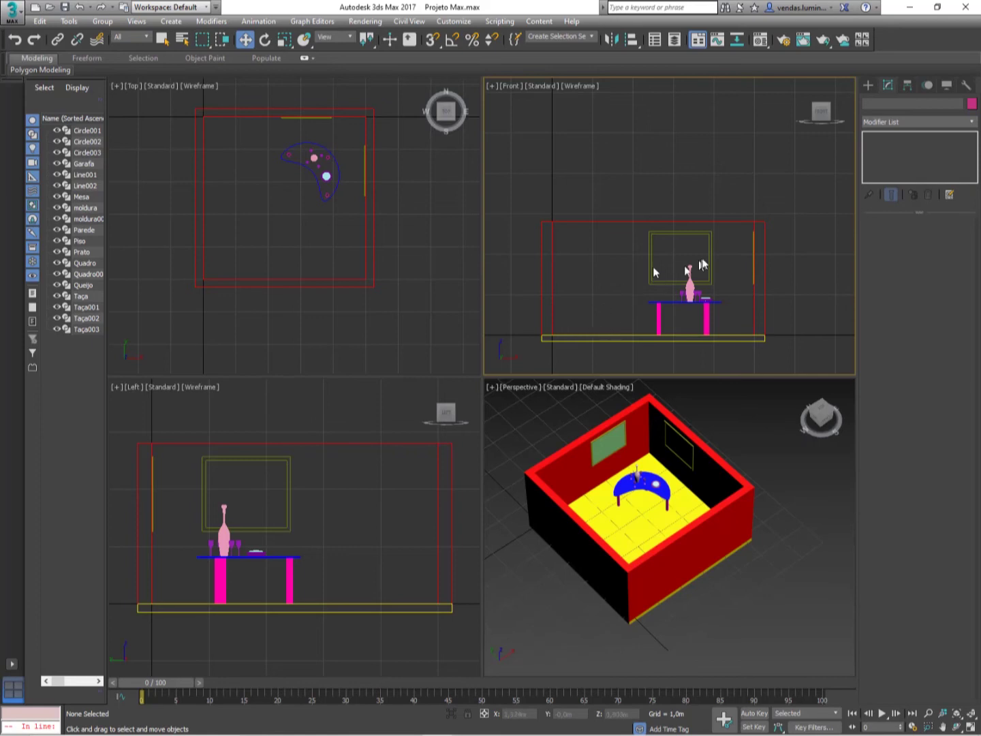
click(868, 85)
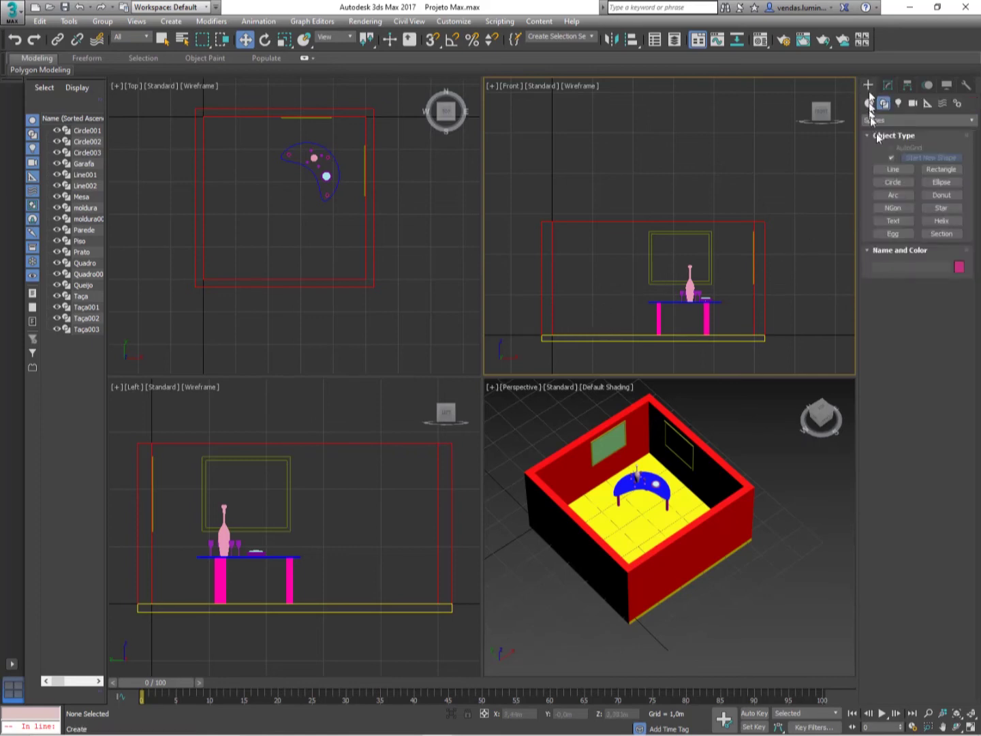
click(892, 170)
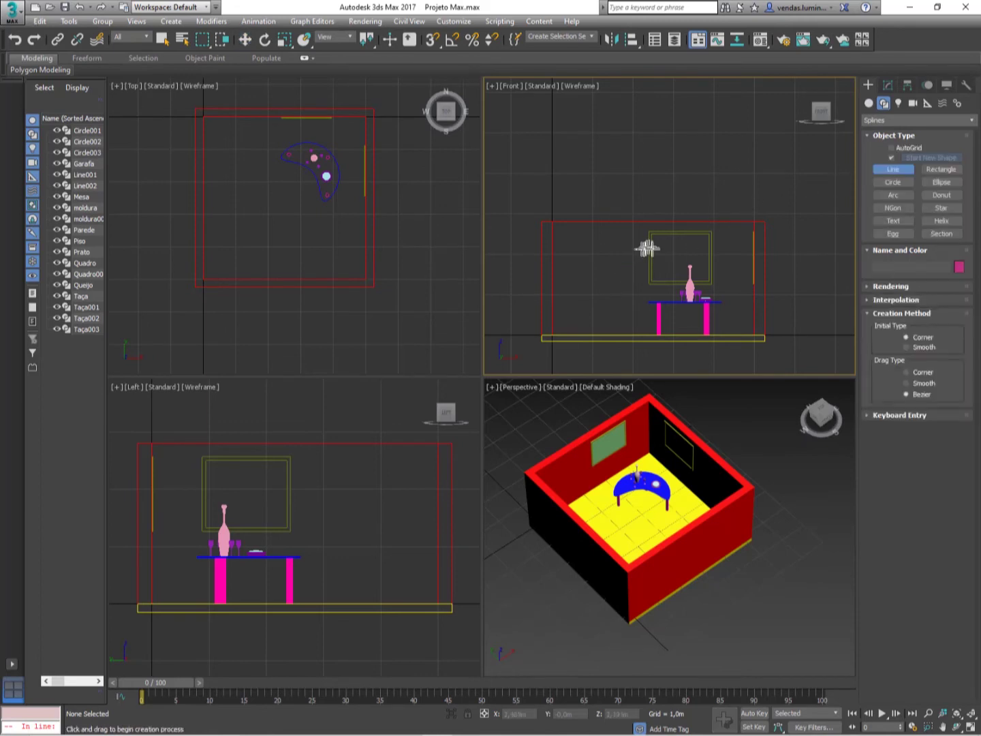
middle_drag(592, 280, 641, 241)
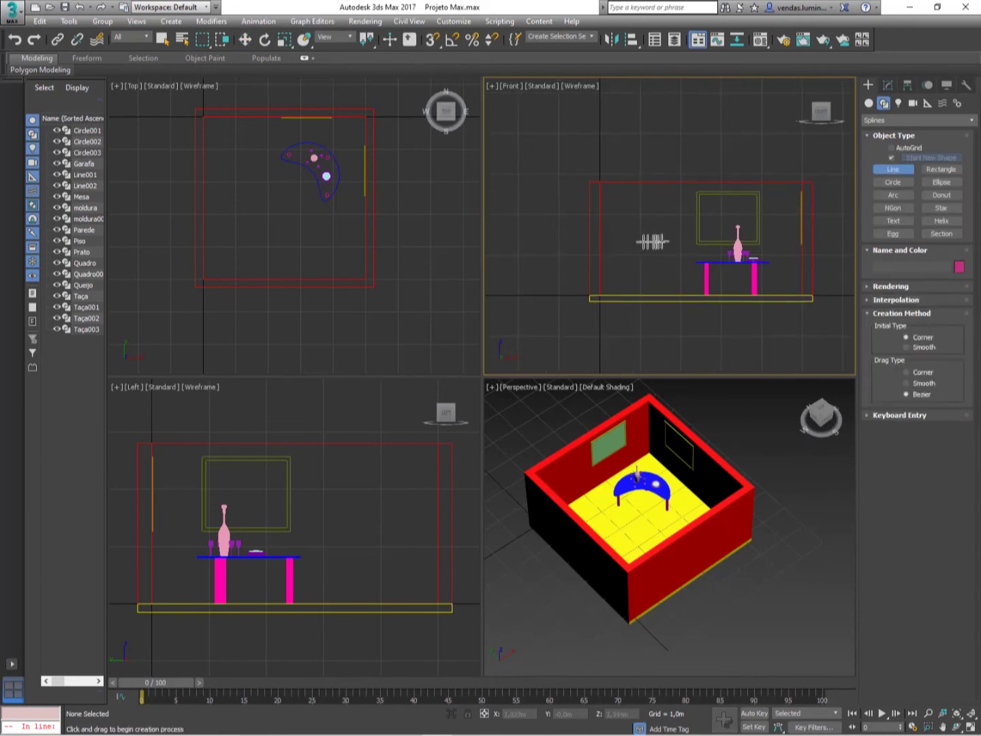
key(alt+w)
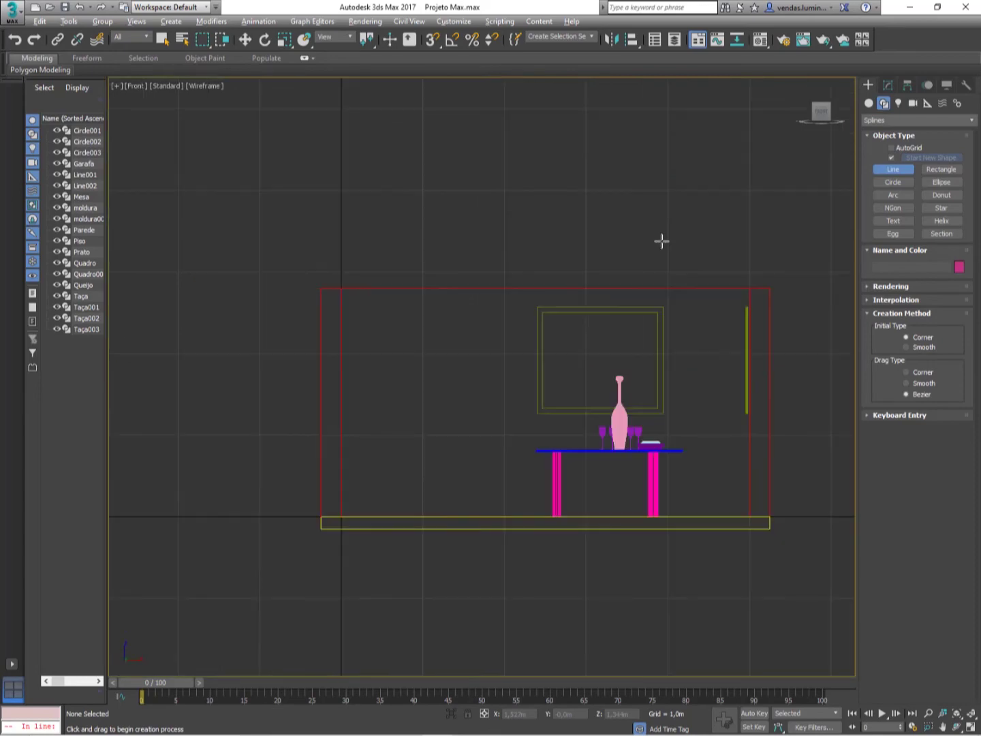
middle_drag(634, 245, 661, 224)
middle_drag(538, 321, 613, 221)
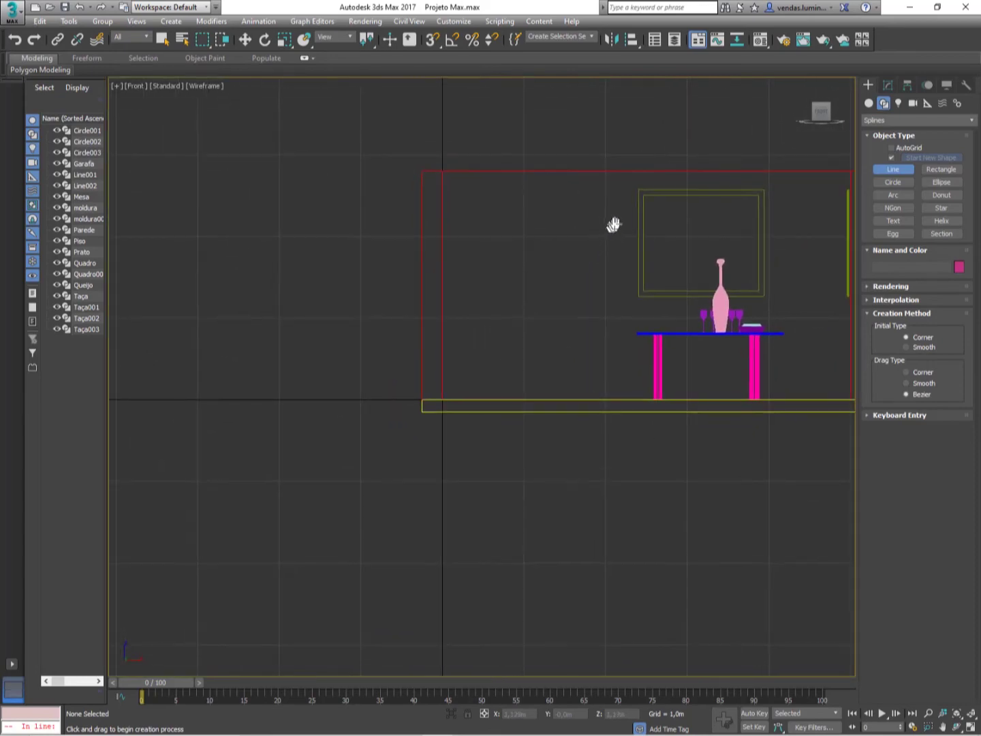
middle_drag(549, 243, 573, 295)
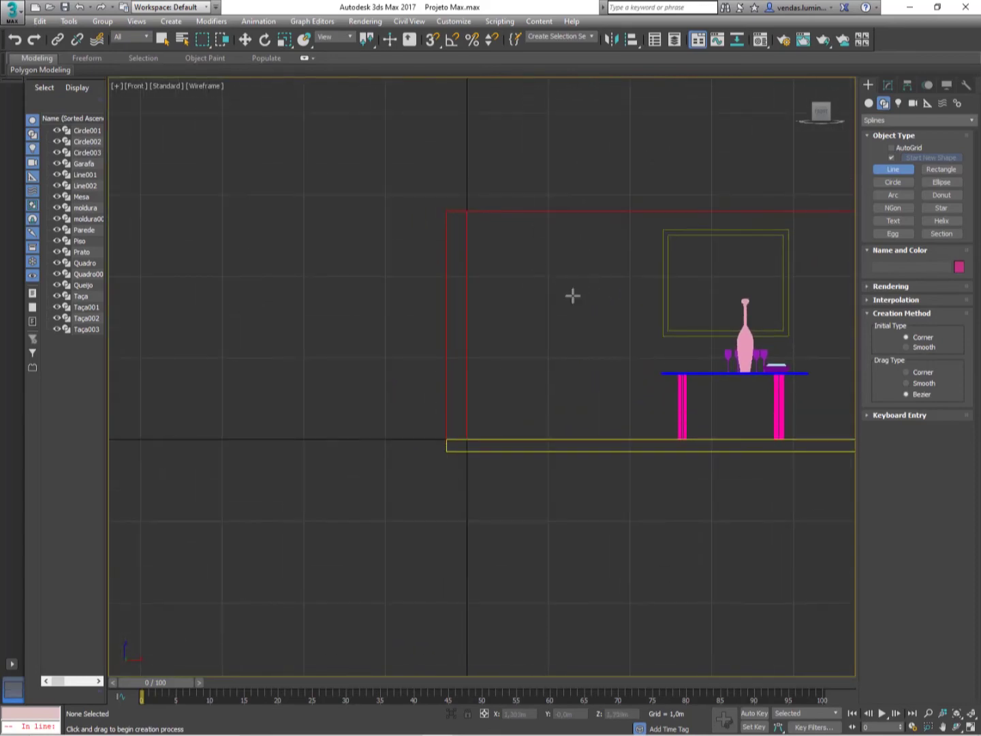
click(541, 241)
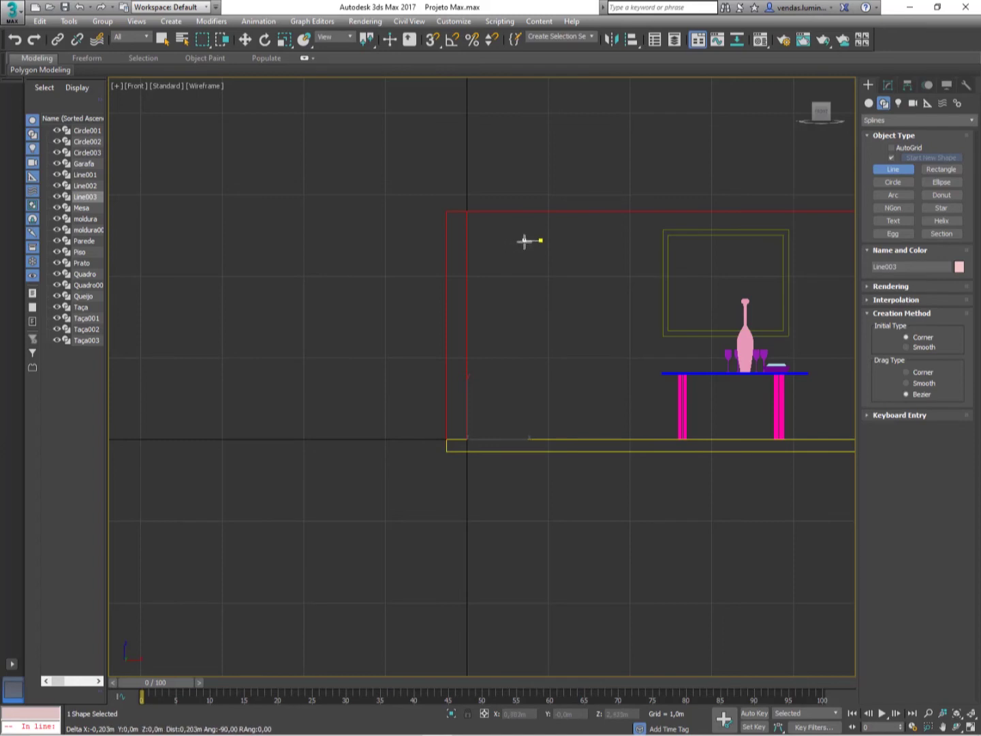
click(524, 240)
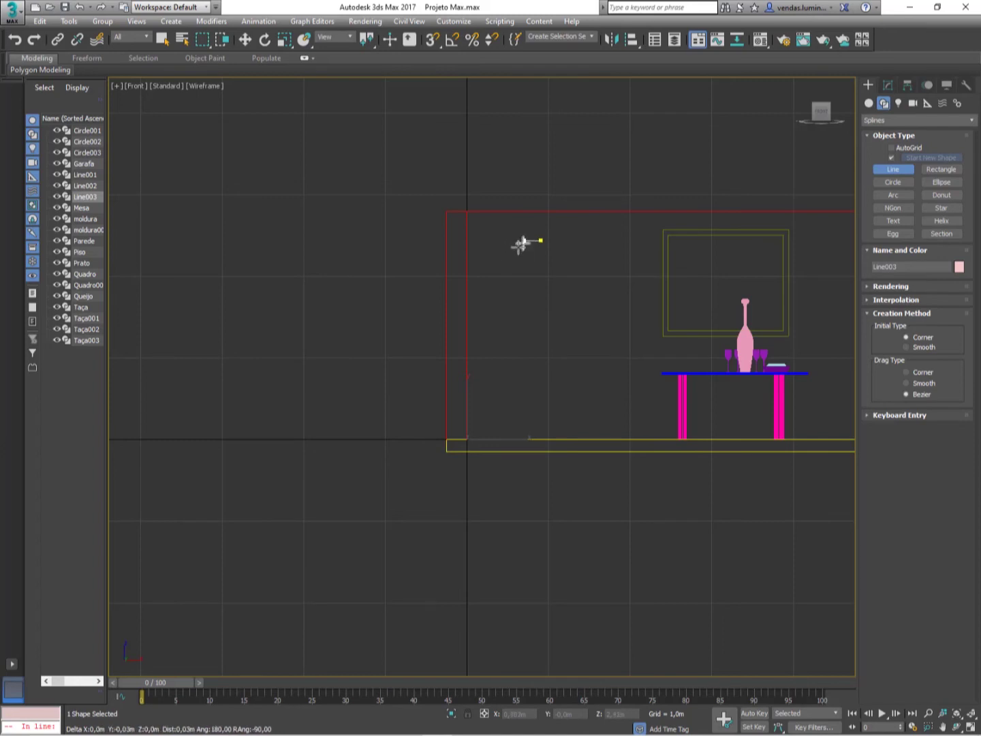
click(514, 281)
click(530, 281)
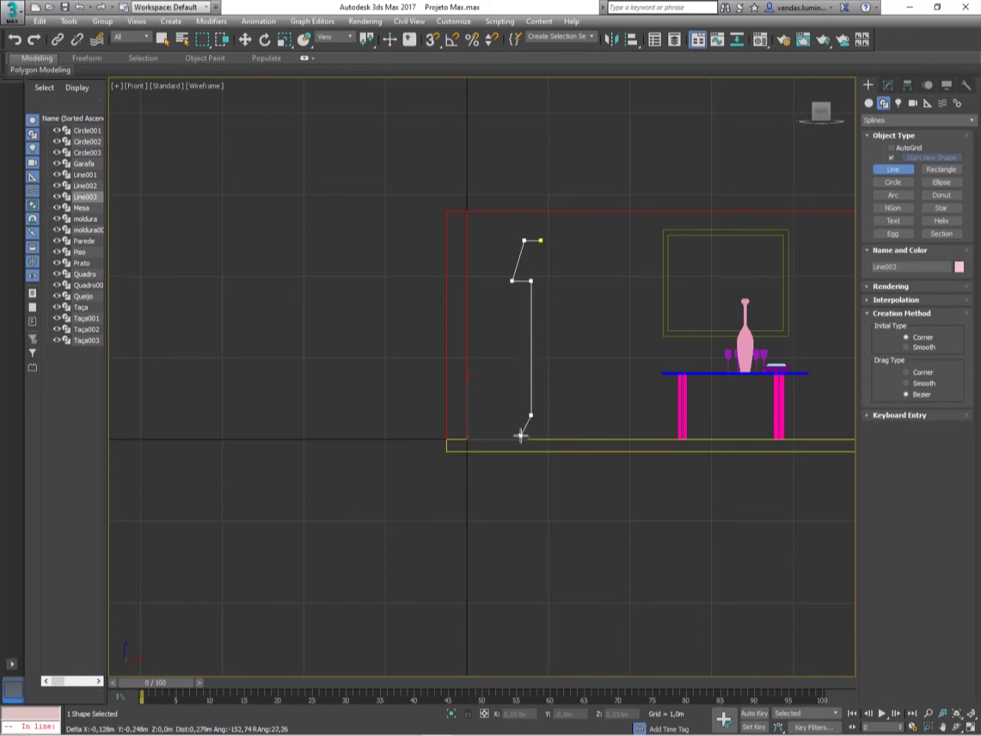
Step: Continue the lamp outline with a slanted foot, a short flat bottom and a vertical inner pole side about 1.96 m high
click(519, 436)
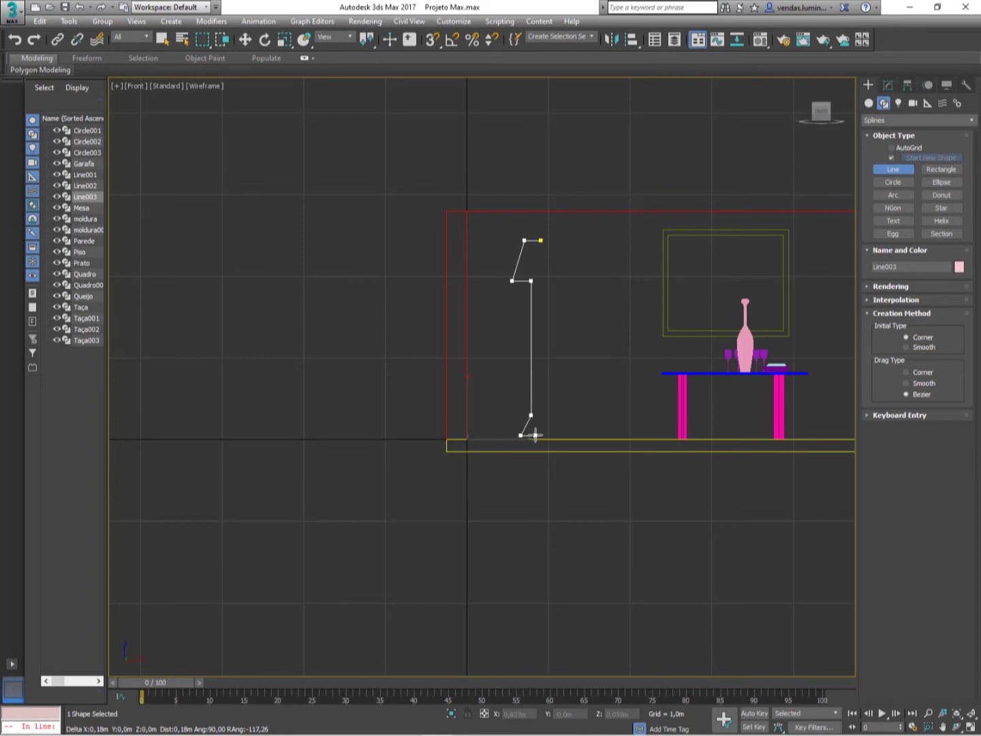
click(532, 435)
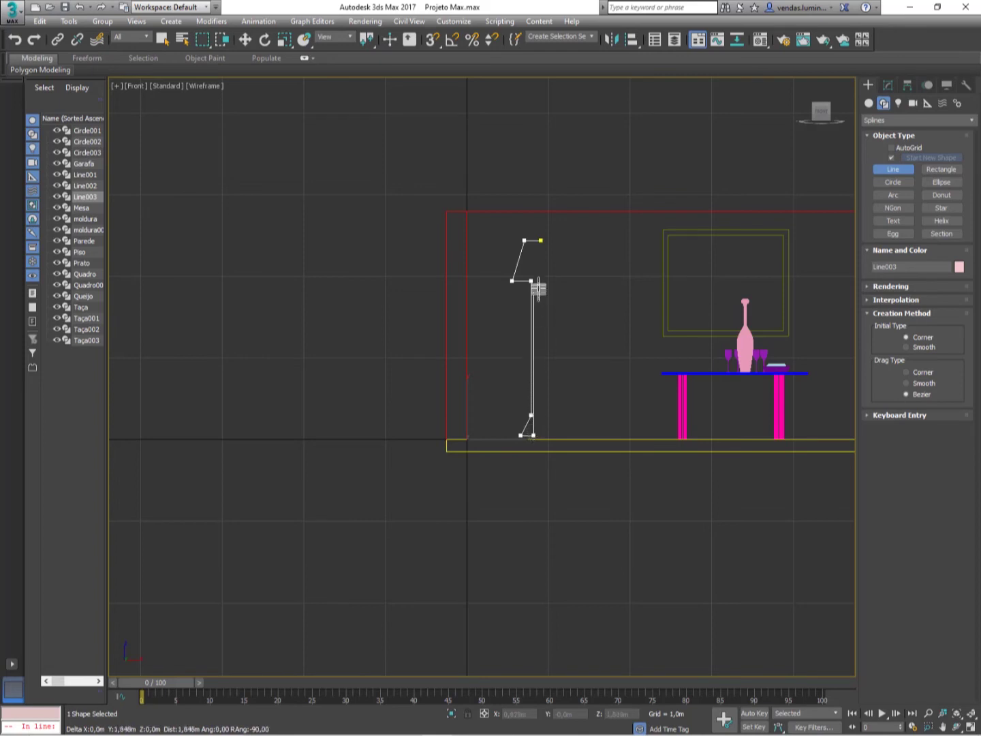
click(535, 275)
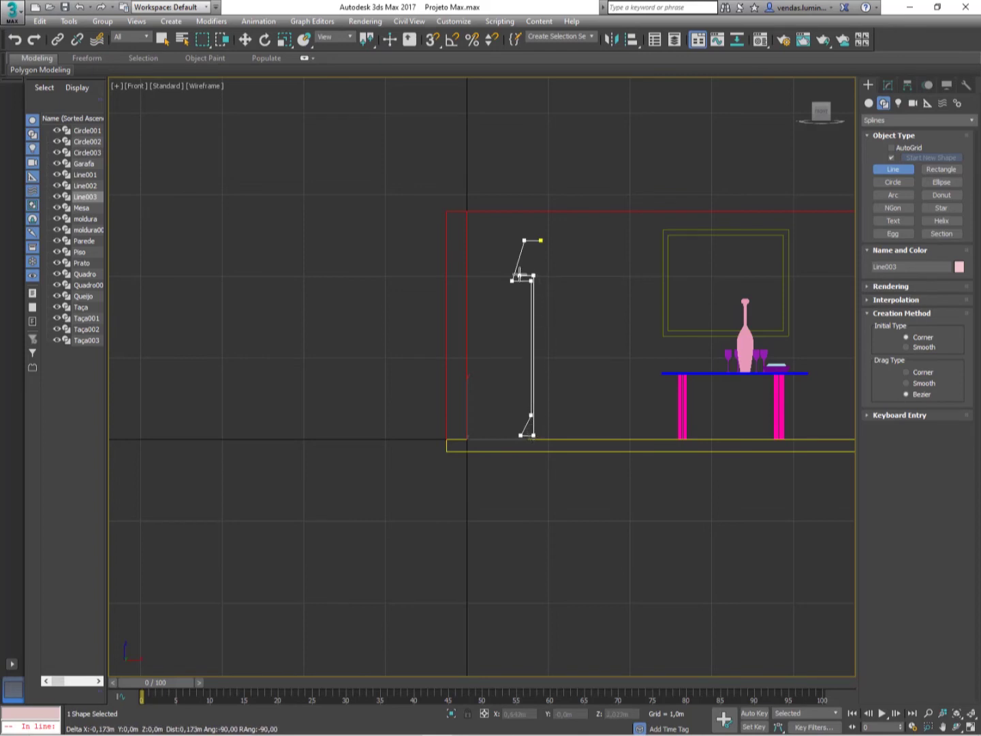
Step: Draw the shade's inner underside about 0.17 m long, its slanted inner wall and short inner top edge, and close the spline
click(519, 275)
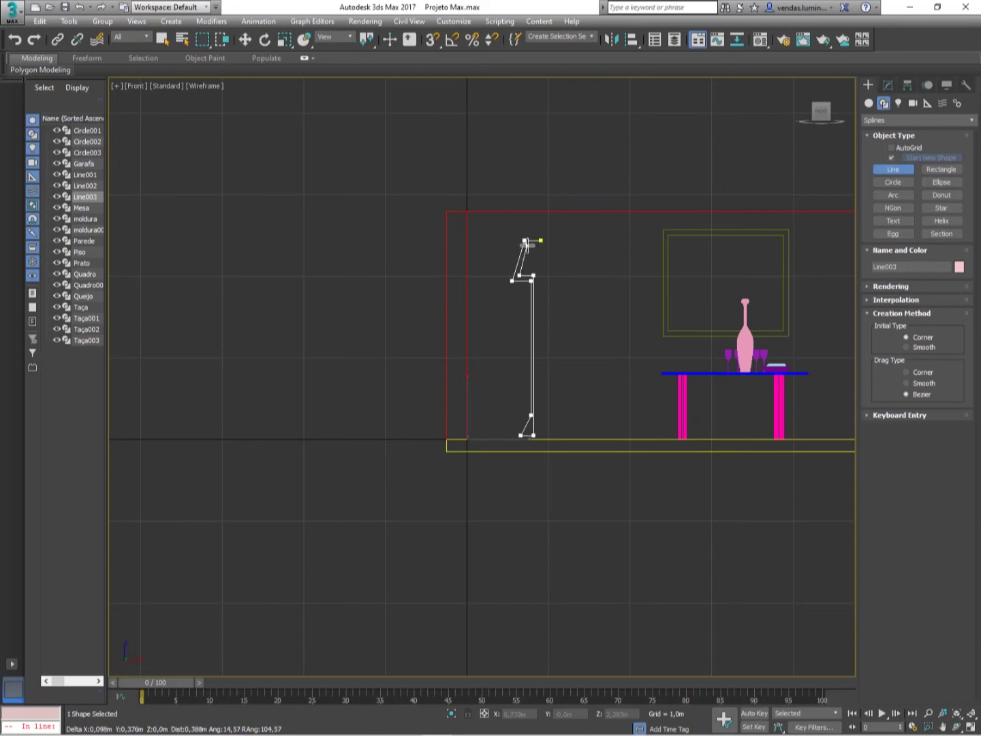
click(527, 243)
click(538, 242)
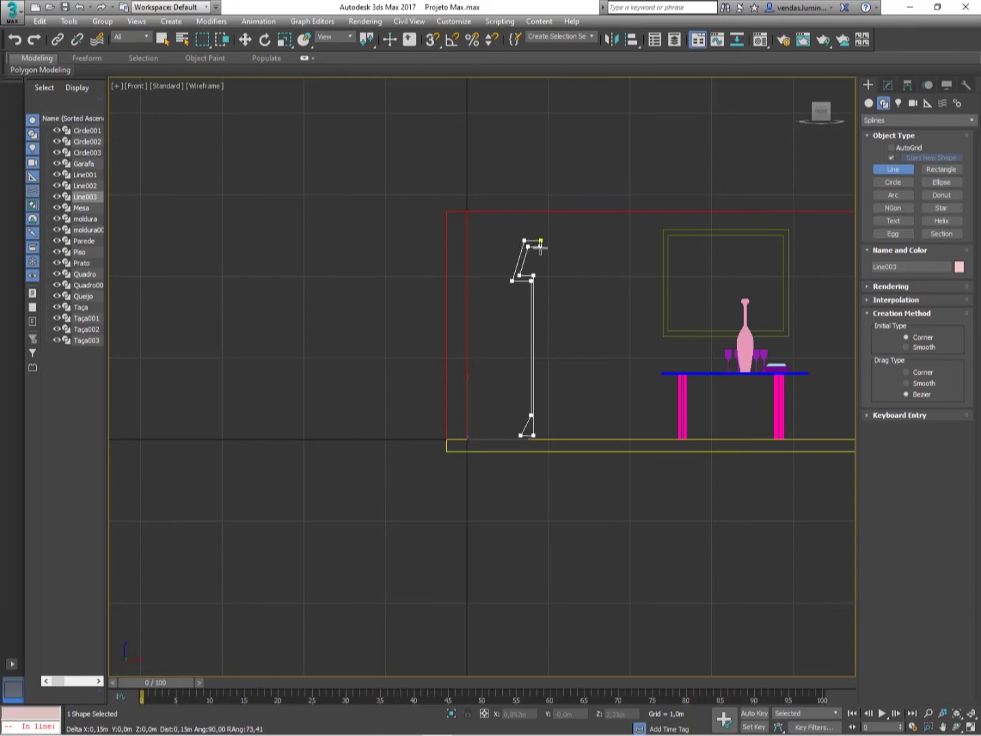
click(533, 435)
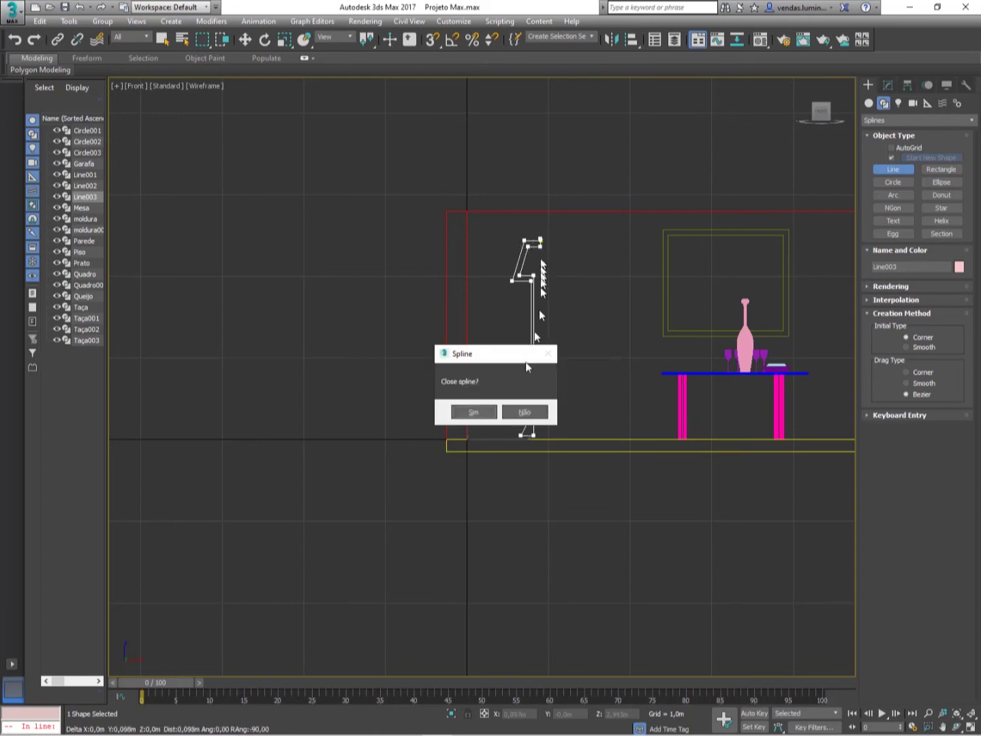
click(471, 410)
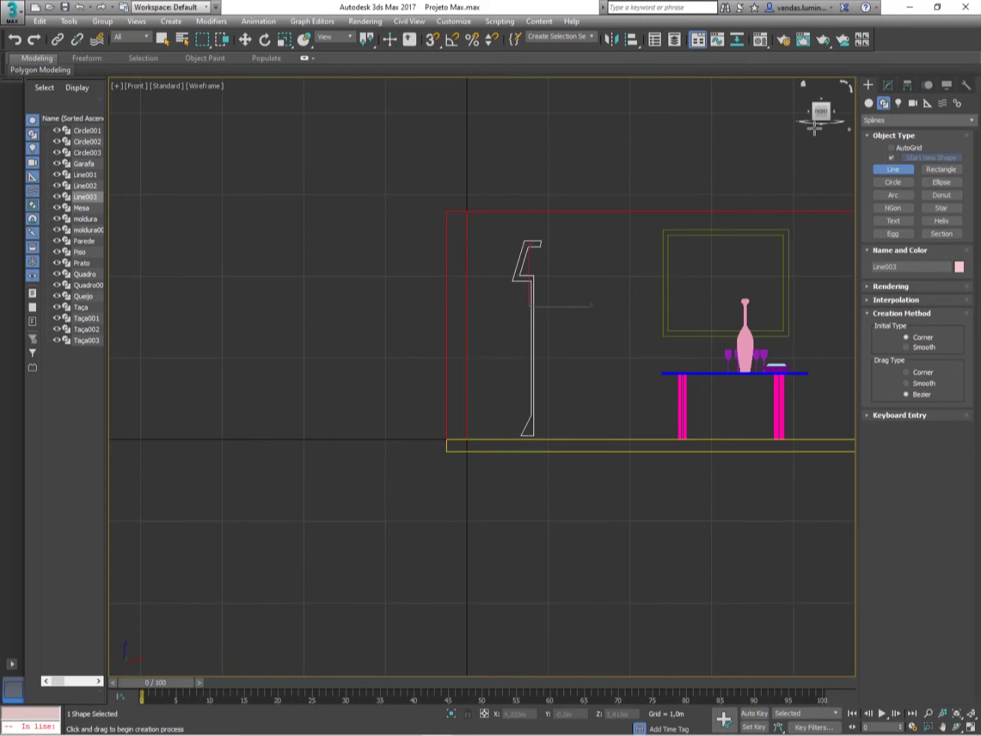
Step: Add an Edit Spline modifier to the lamp profile and enter its vertex level
scroll(452, 313, up, 2)
scroll(582, 240, up, 3)
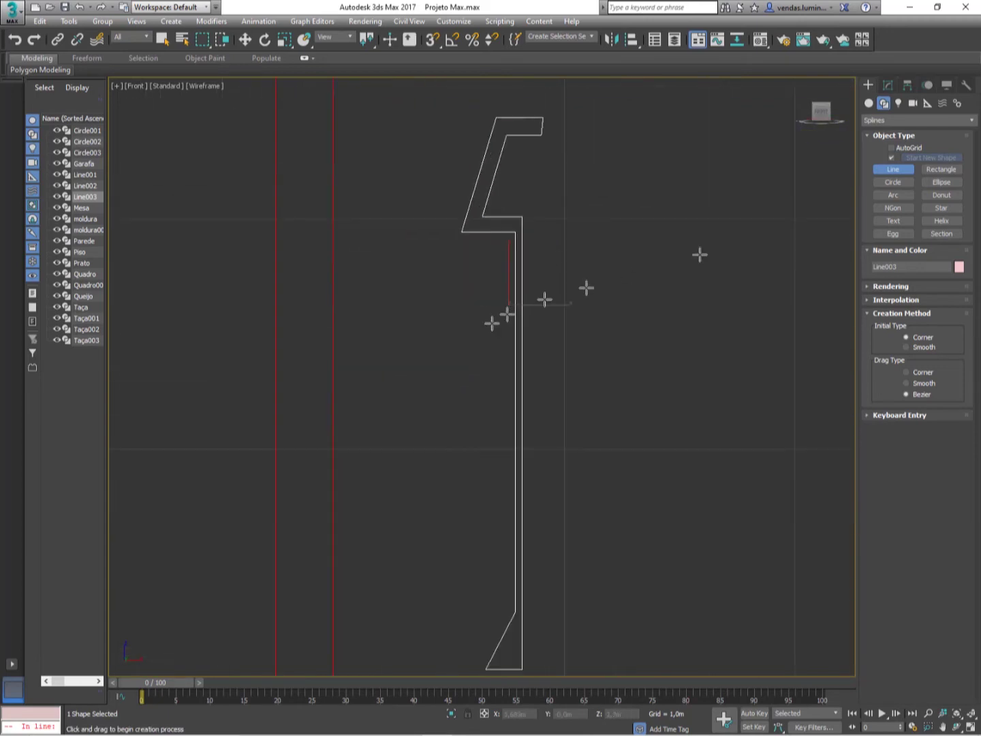
click(887, 84)
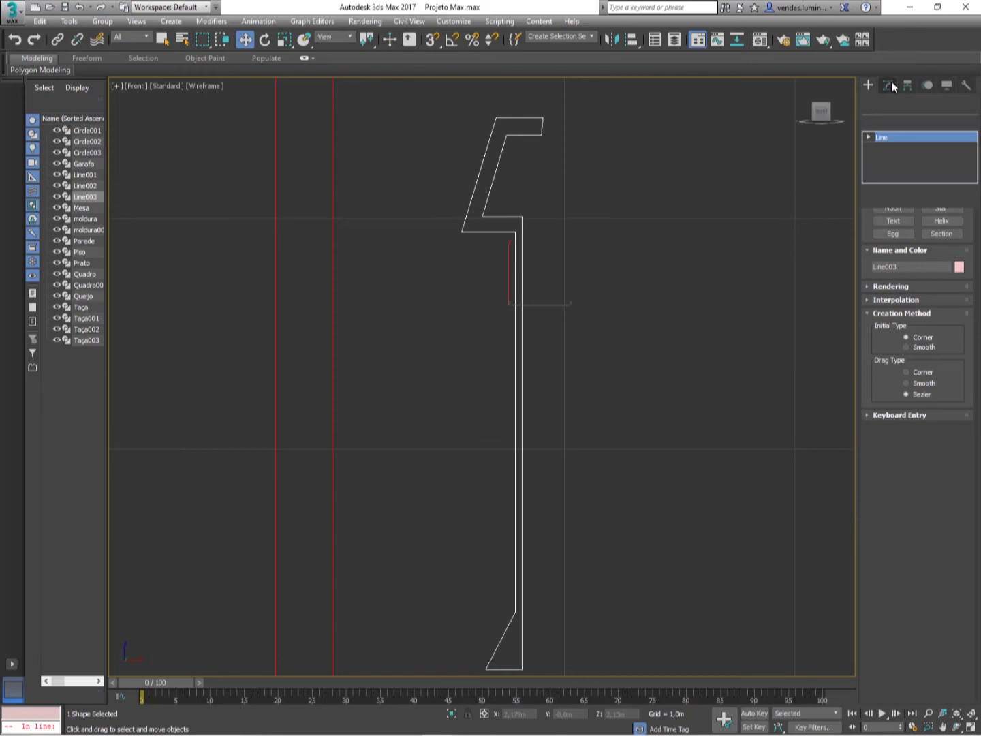
click(931, 119)
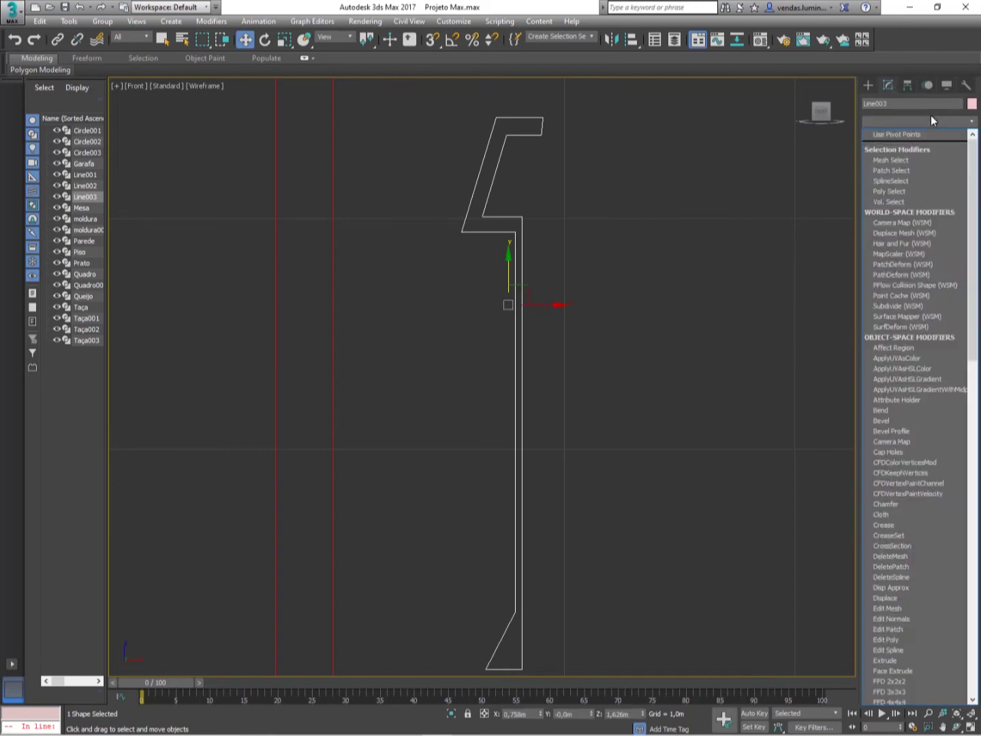
key(e)
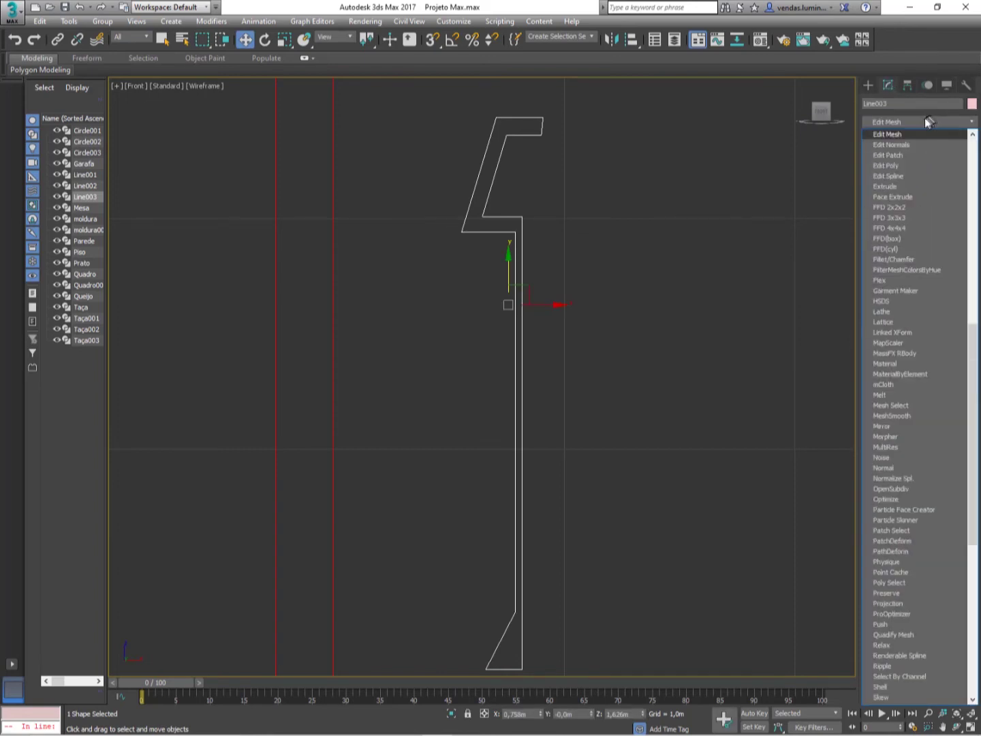
click(910, 175)
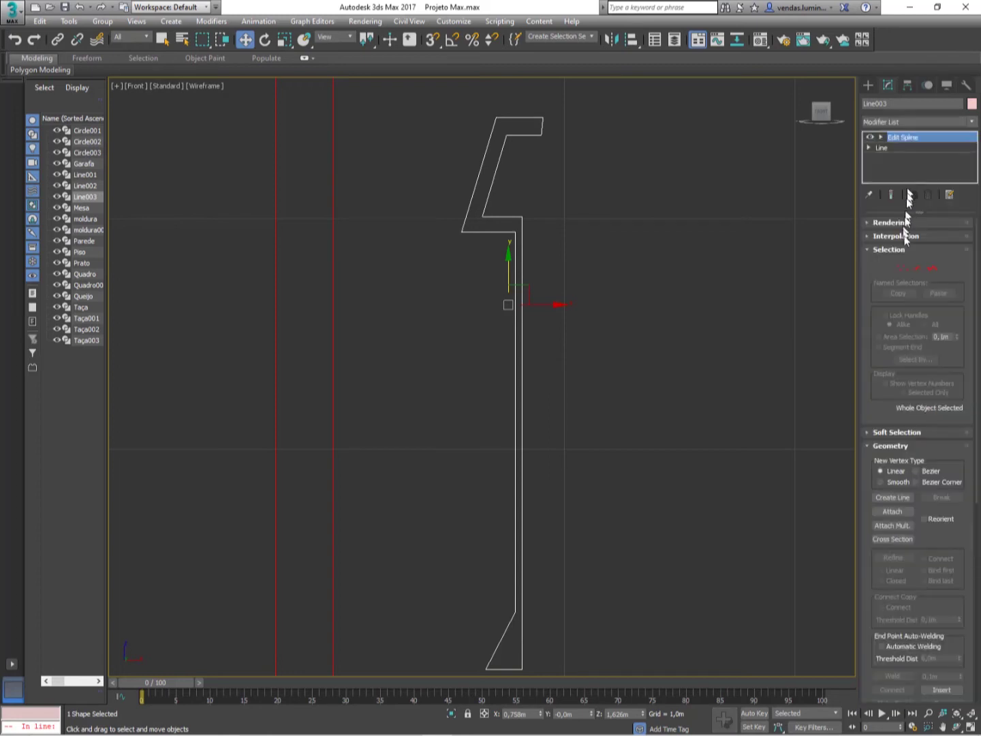
click(903, 242)
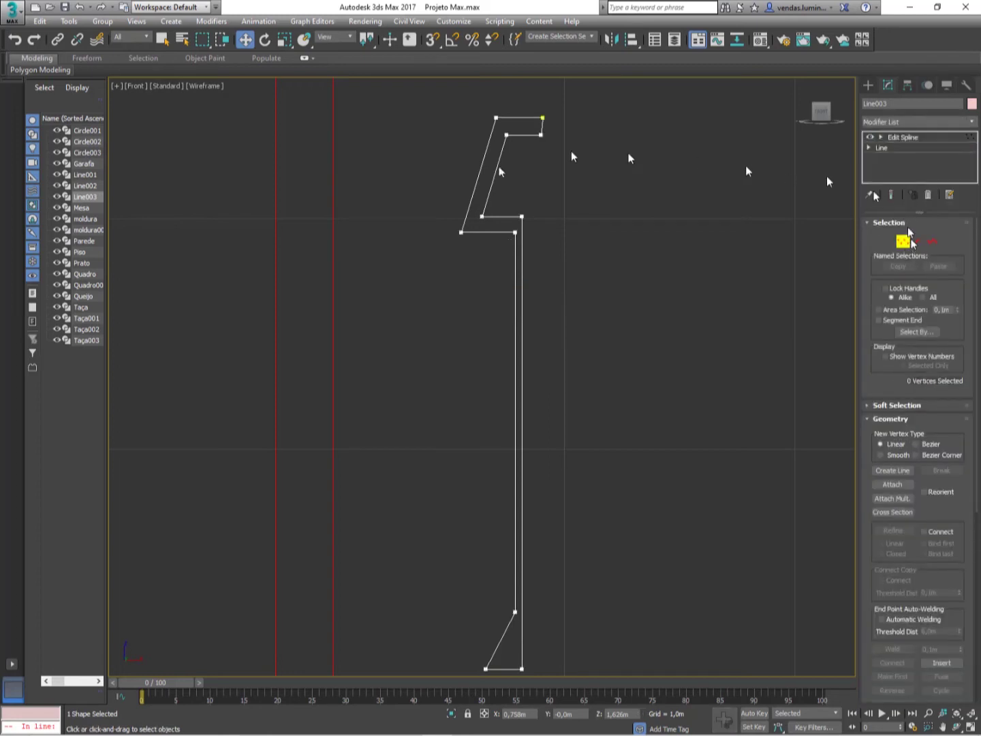
Step: Shorten the shade's top by moving its two inner end vertices outward and aligning them vertically at about X 0.84 m
scroll(555, 232, up, 5)
scroll(570, 234, down, 5)
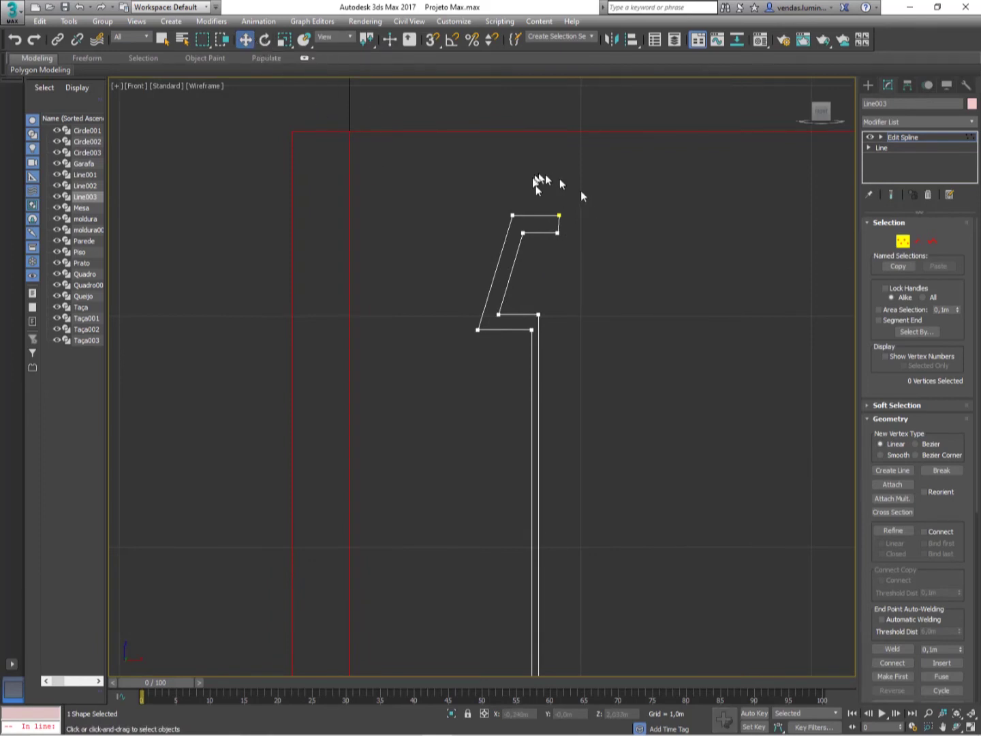
drag(536, 183, 616, 286)
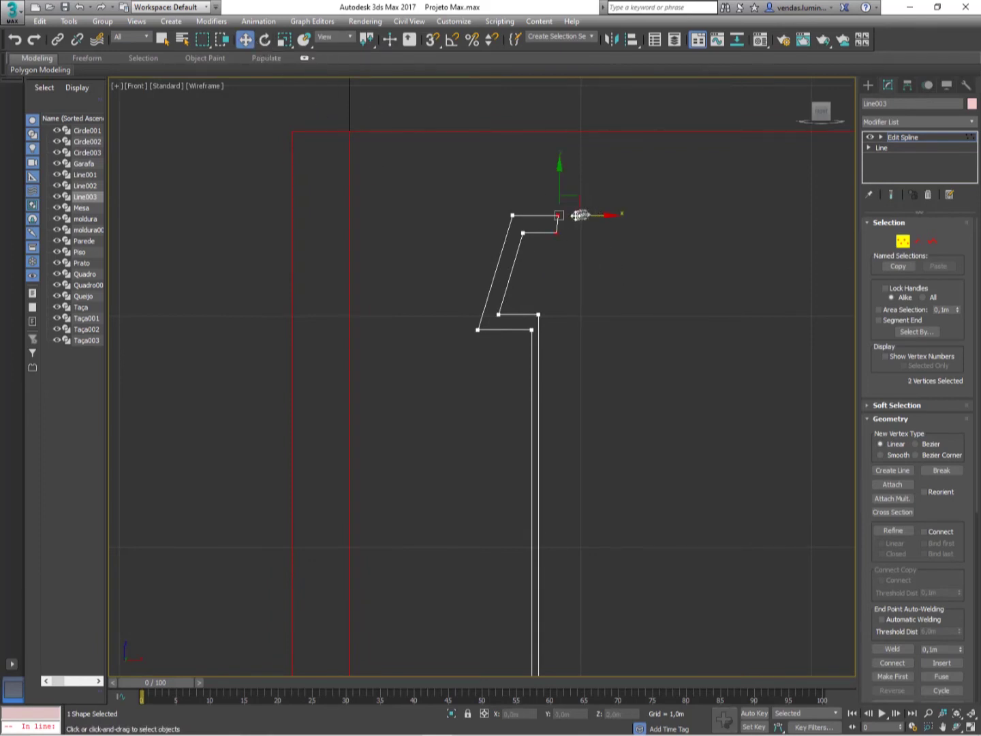
drag(574, 216, 564, 217)
click(528, 177)
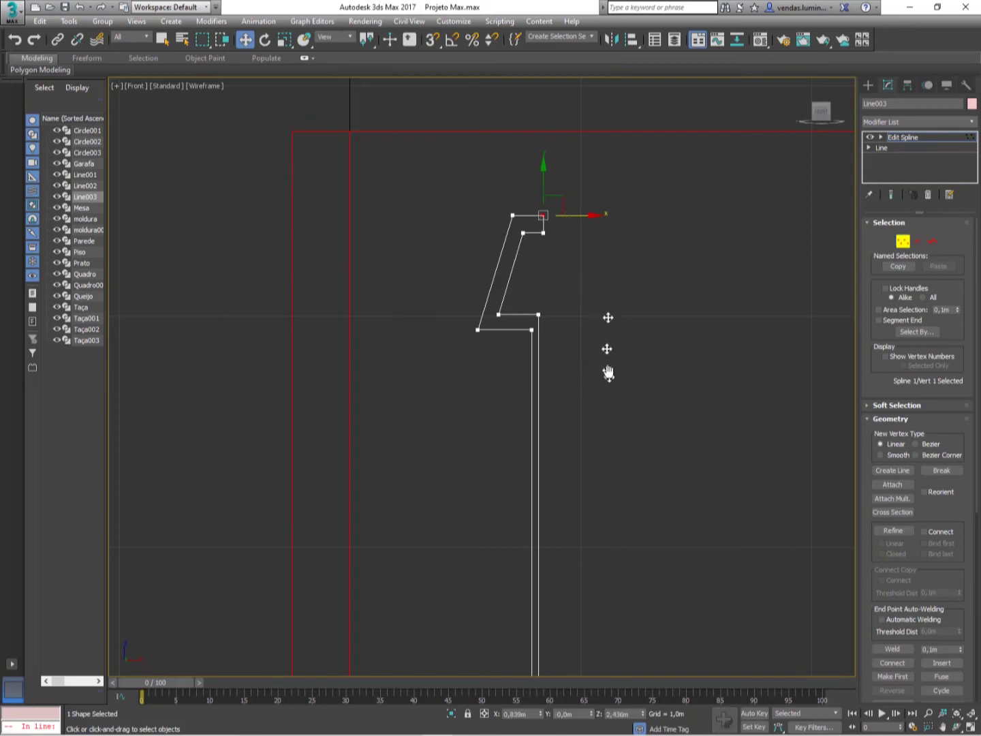
Step: Lower the vertex where the pole meets the slanted foot to about Z 0.15 m
middle_drag(612, 383, 604, 187)
scroll(613, 296, down, 3)
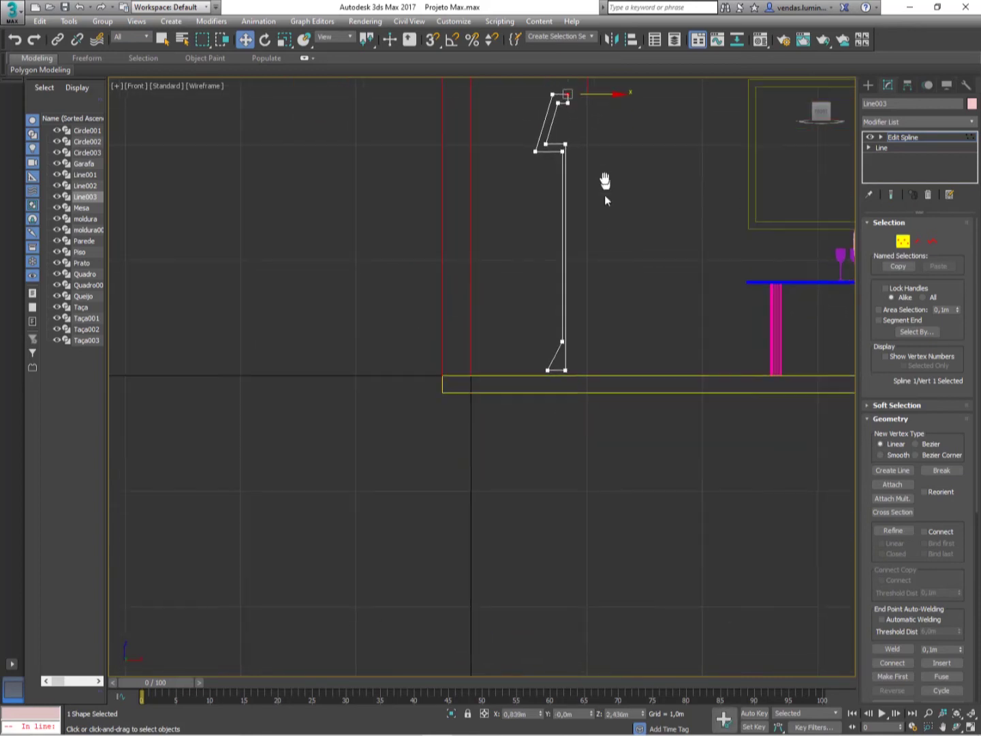
drag(542, 317, 562, 327)
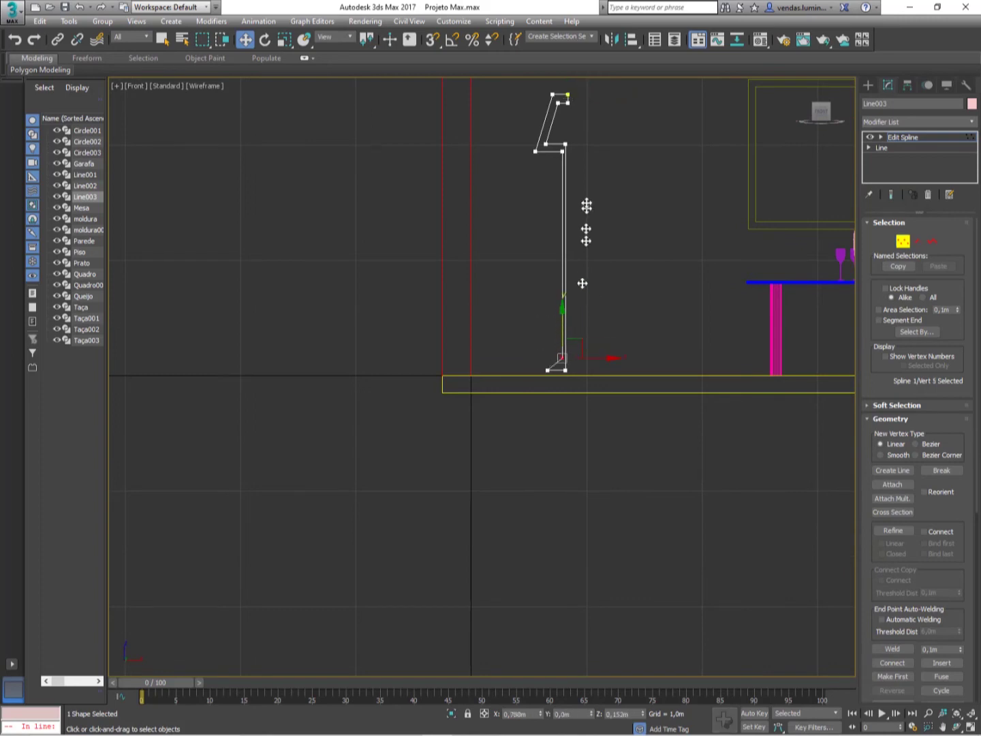
Step: Thin the shade wall by moving its inner lower corner to about X 0.61 m and its inner upper corner to about X 0.71 m
middle_drag(584, 199, 569, 255)
scroll(569, 256, up, 5)
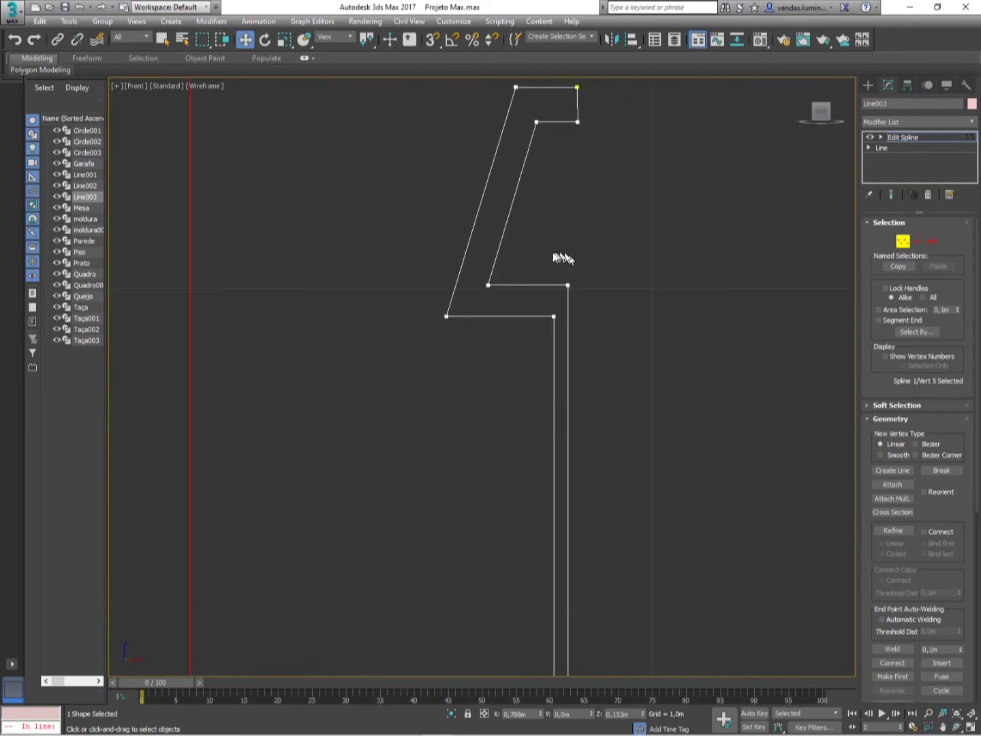
mouse_move(505, 297)
mouse_down()
mouse_move(499, 287)
mouse_move(514, 287)
mouse_up()
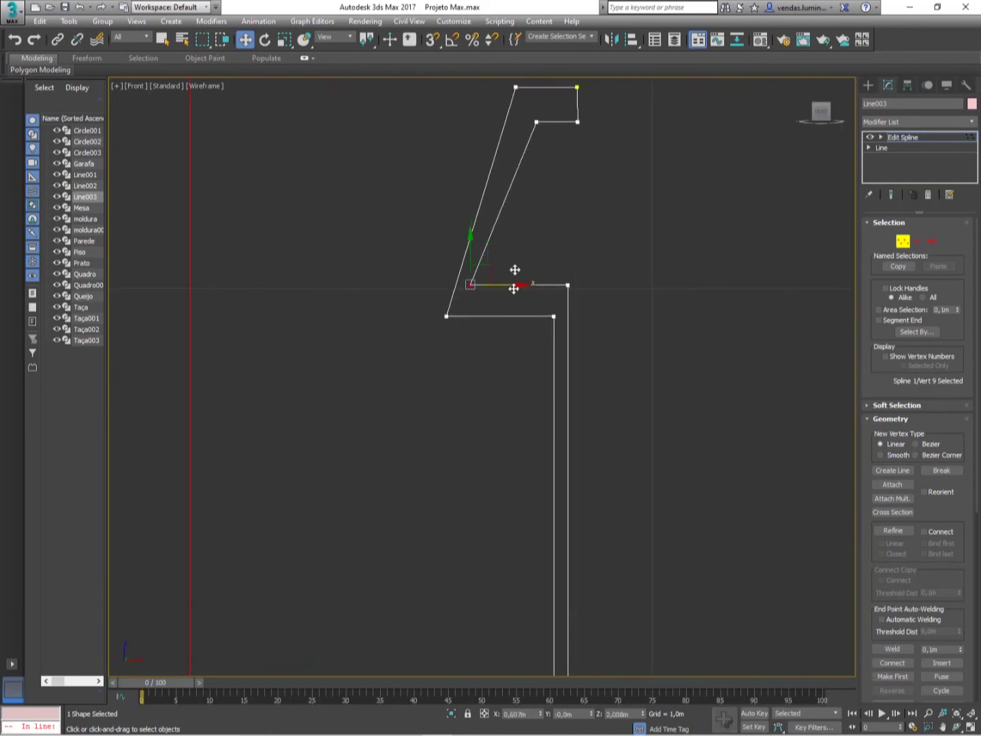
middle_drag(534, 178, 525, 272)
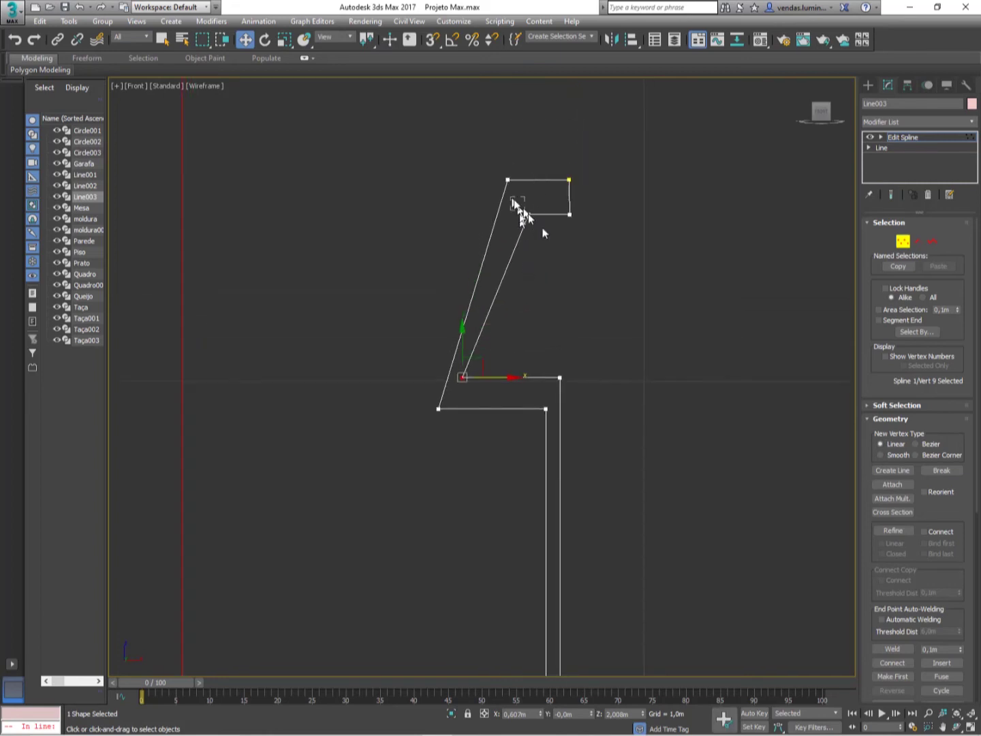
mouse_move(542, 233)
mouse_down()
mouse_move(551, 228)
mouse_move(530, 214)
mouse_up()
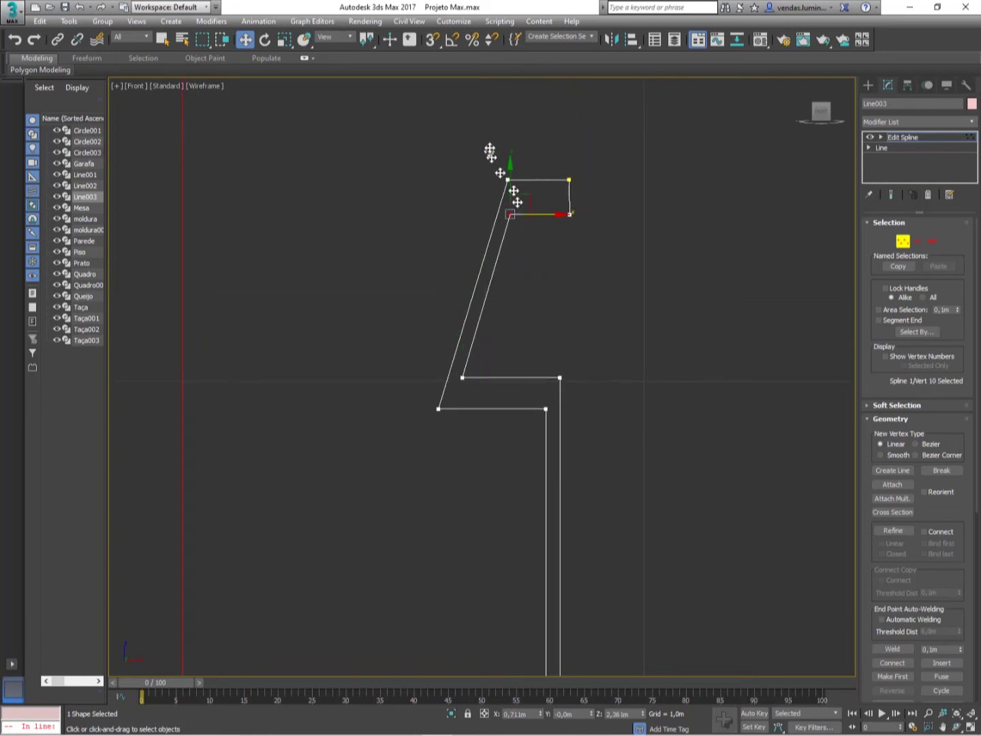
Step: Thin the shade's horizontal parts by lowering the two outer top vertices and moving the two inner underside vertices down about 0.04 m
drag(487, 145, 592, 201)
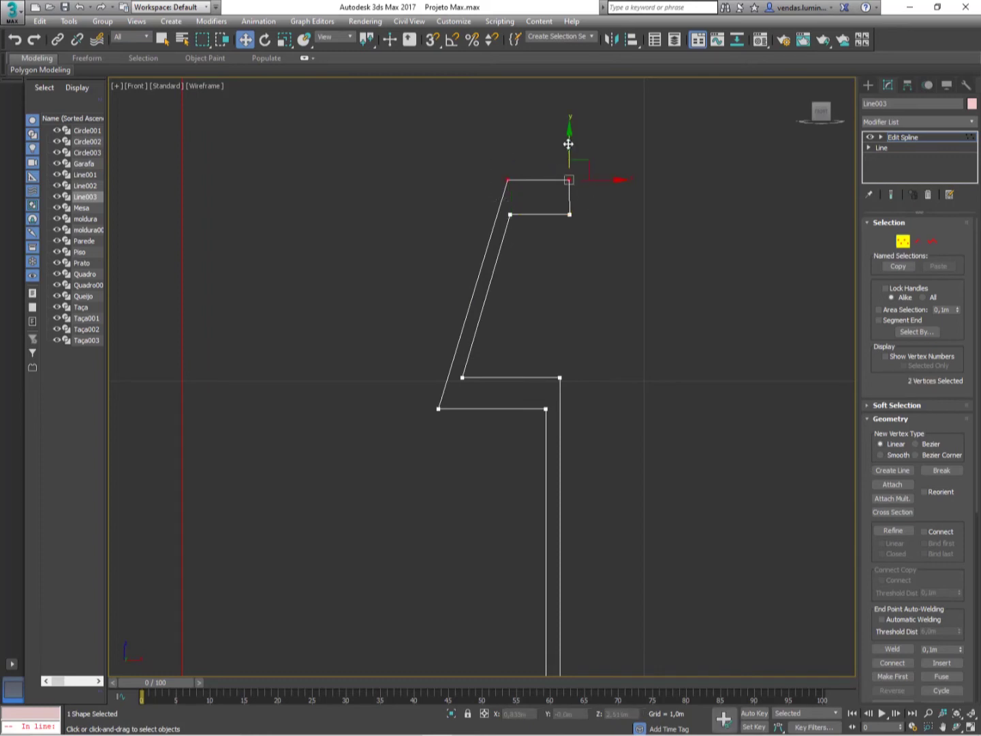
drag(567, 145, 568, 164)
drag(575, 358, 414, 392)
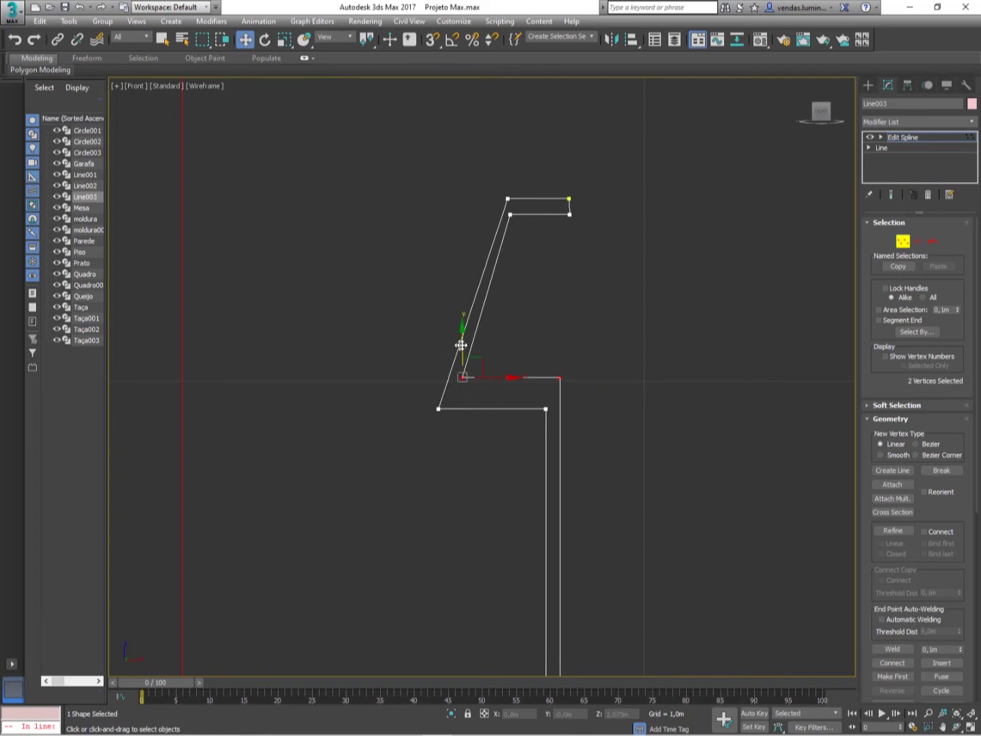
drag(462, 350, 463, 365)
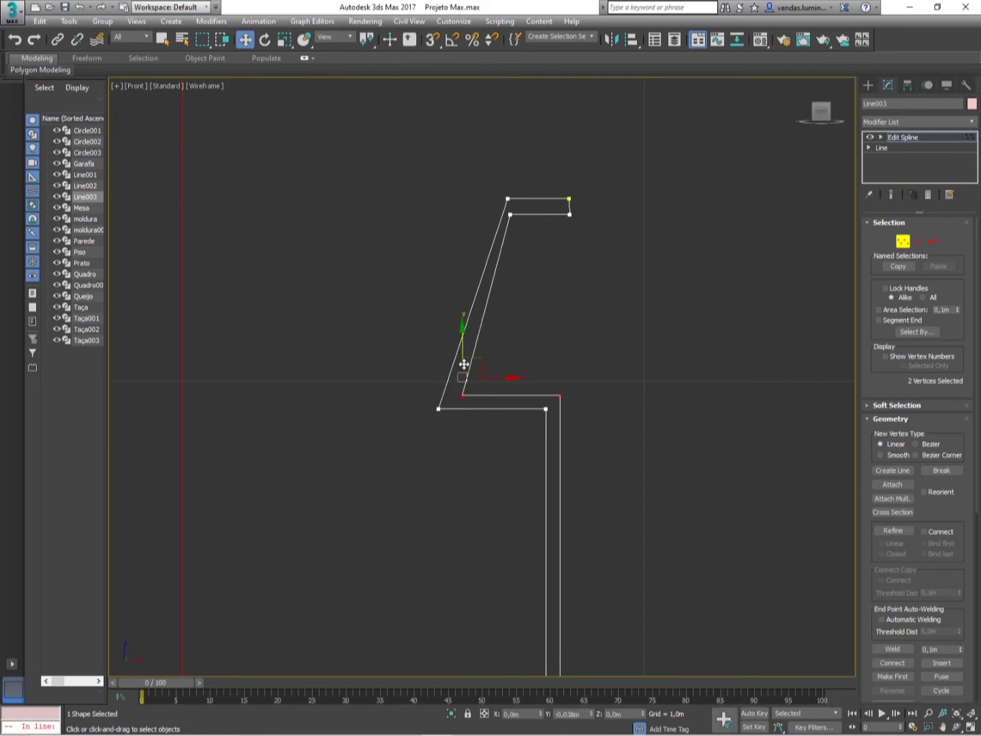
Step: Move the shade's inner lower corner to about X 0.58 m, parallel to the outer wall, and leave vertex editing
click(420, 359)
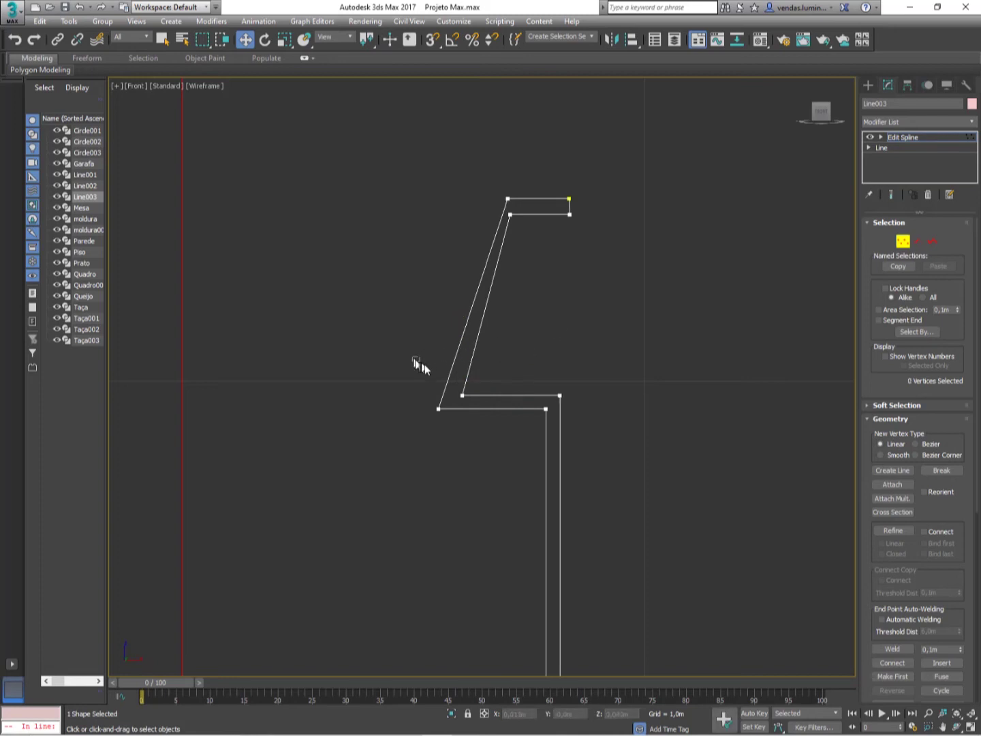
click(462, 395)
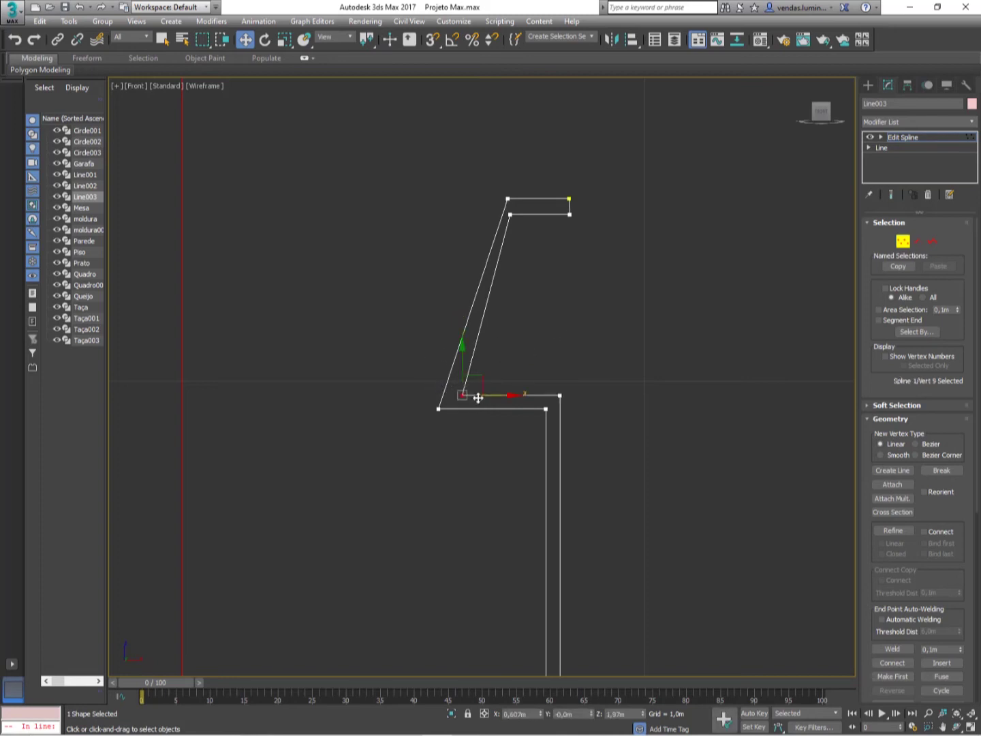
drag(467, 397, 456, 396)
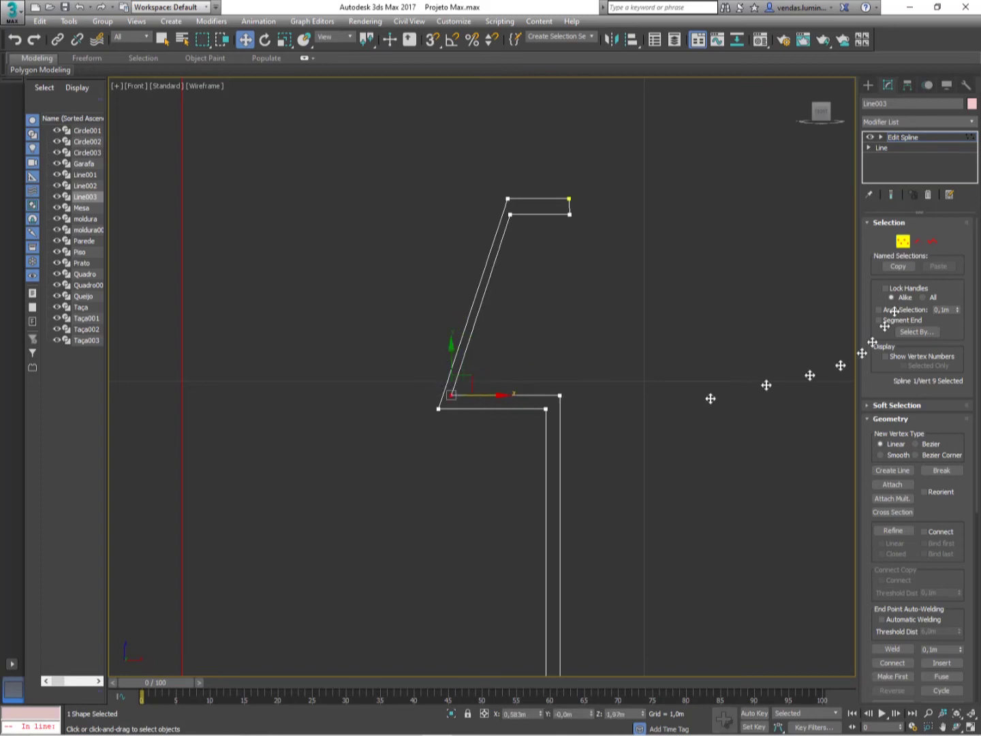
click(903, 241)
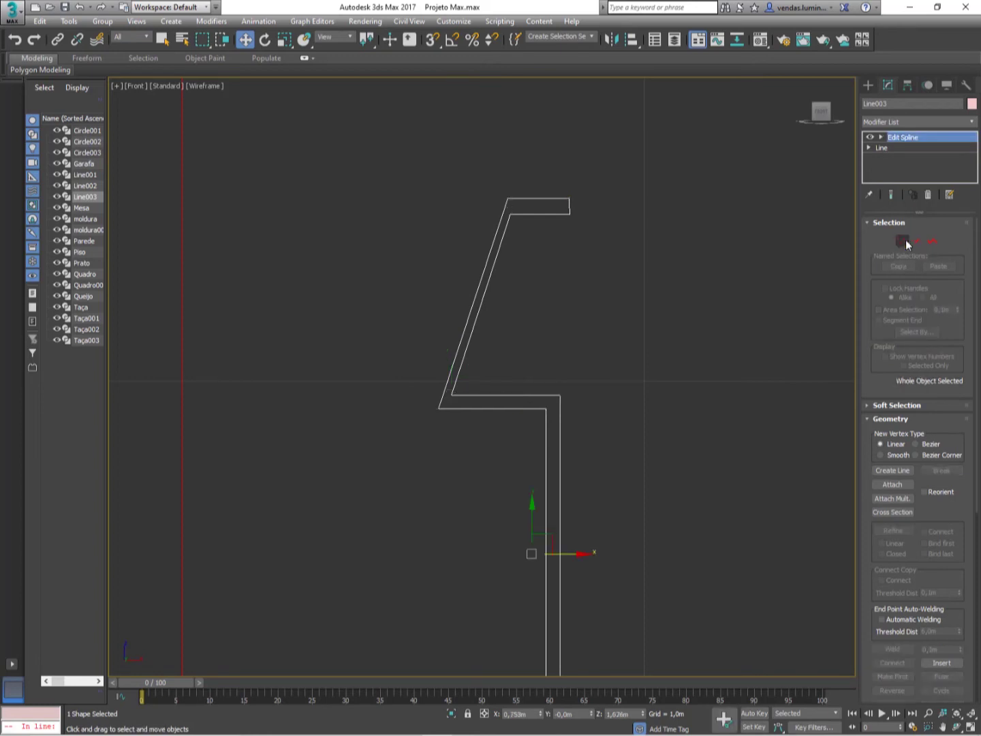
Step: Apply a Lathe modifier to the edited lamp profile
click(921, 121)
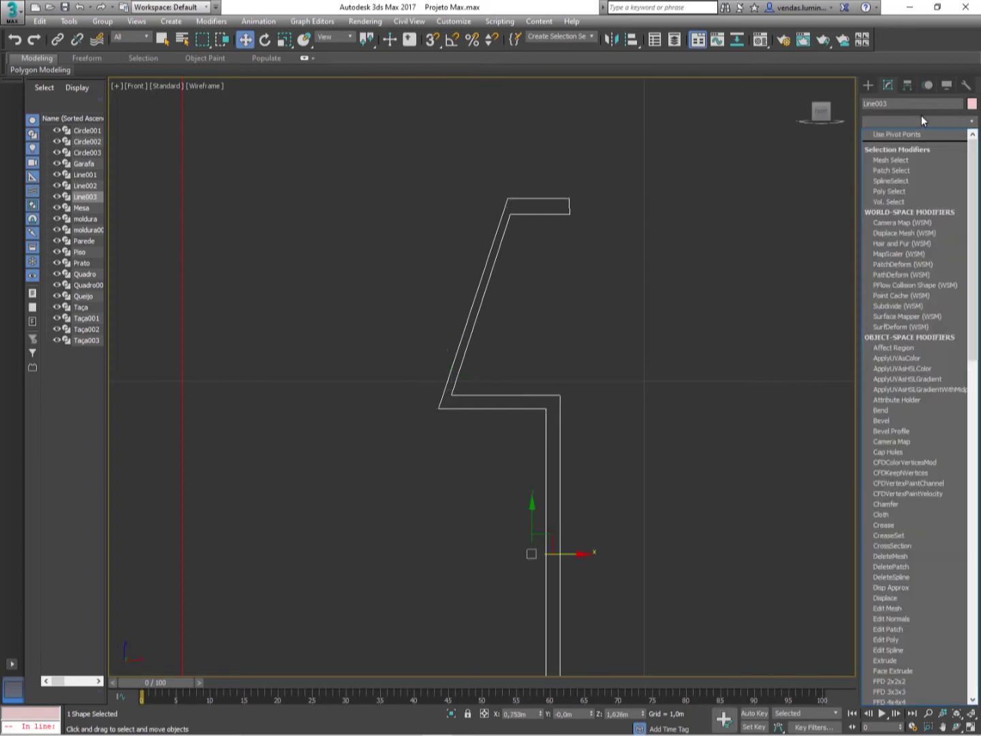
key(l)
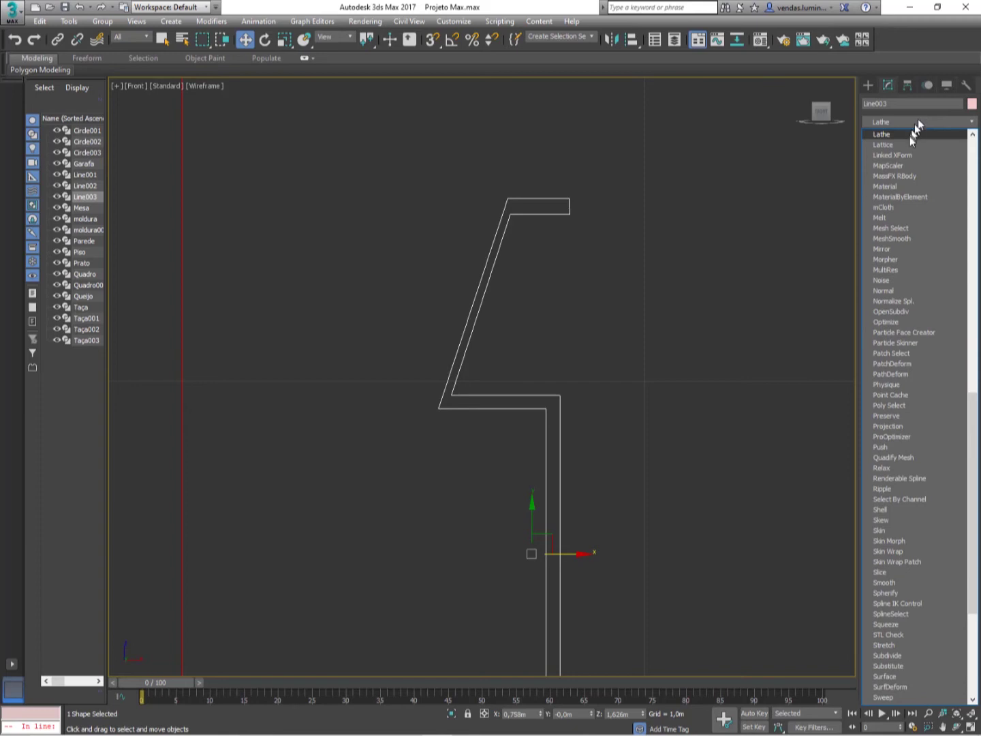
click(909, 133)
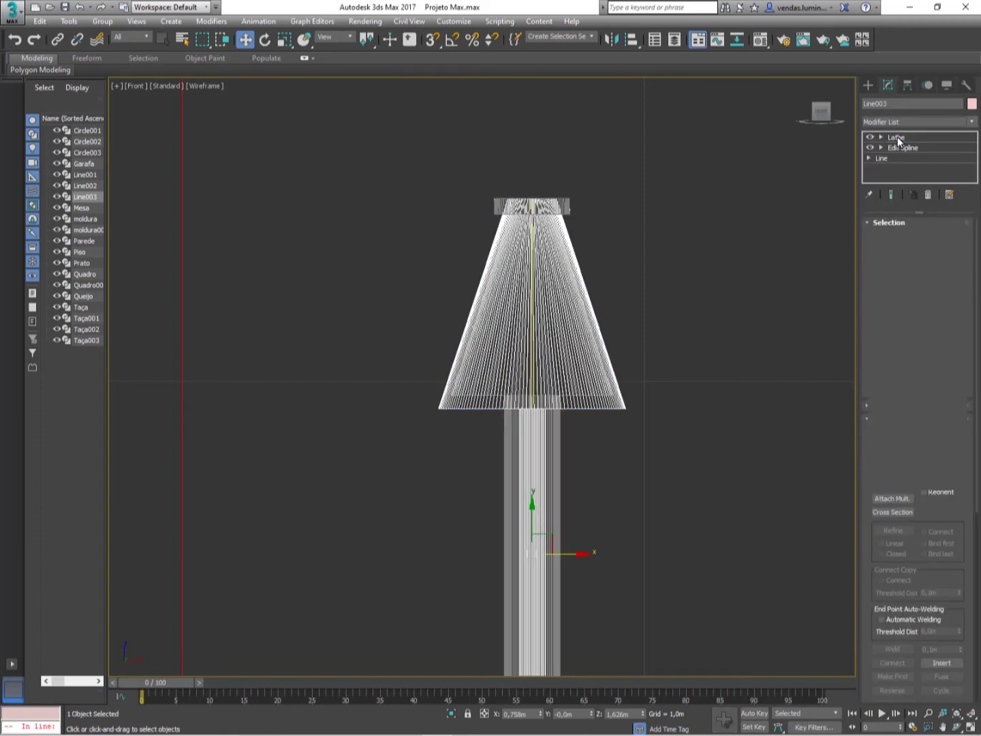
Step: Move the Lathe modifier's axis about 0.05 m in positive X to make the pole slim and the shade wider
click(892, 138)
click(881, 139)
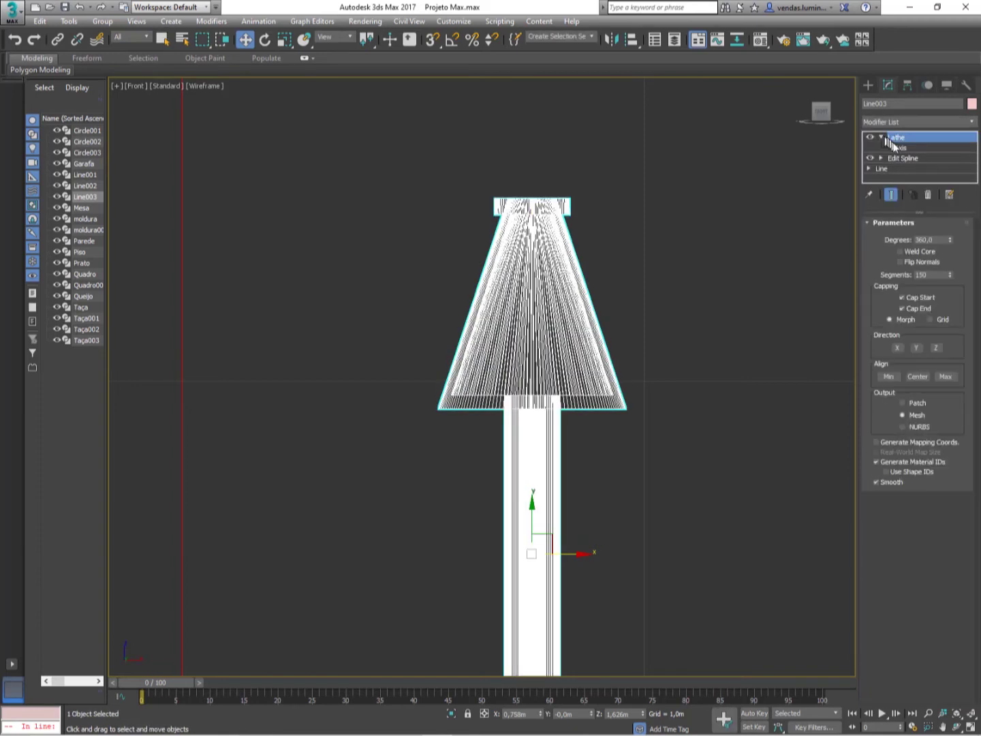
click(898, 148)
scroll(684, 406, down, 2)
middle_drag(684, 407, 660, 252)
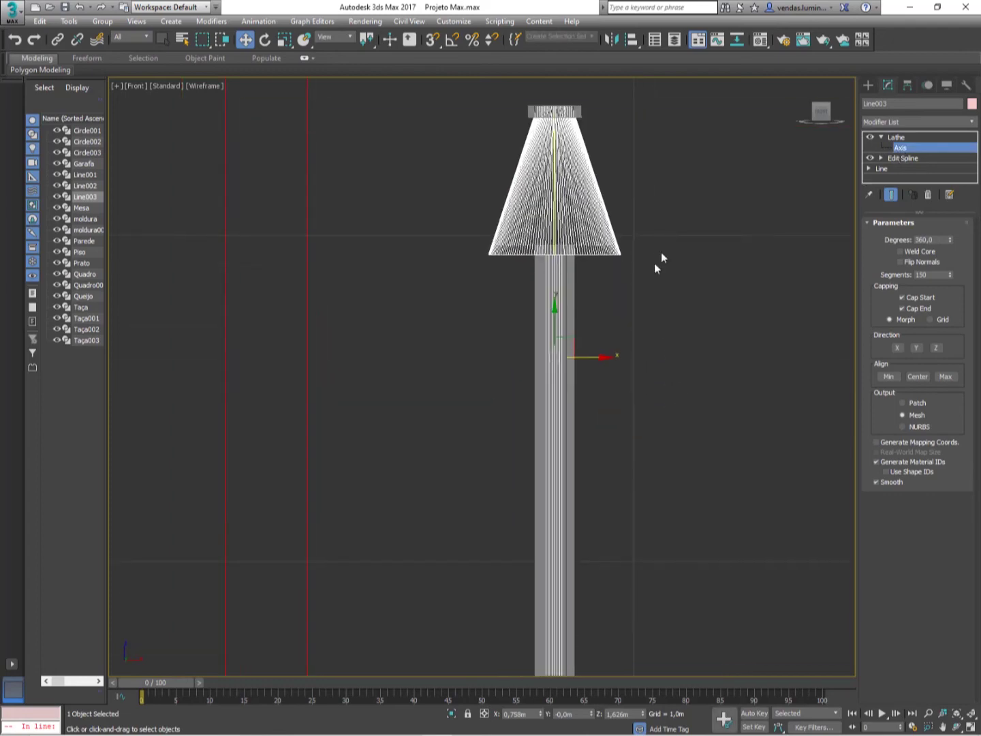
mouse_move(592, 358)
mouse_down()
mouse_move(623, 352)
mouse_move(606, 353)
mouse_up()
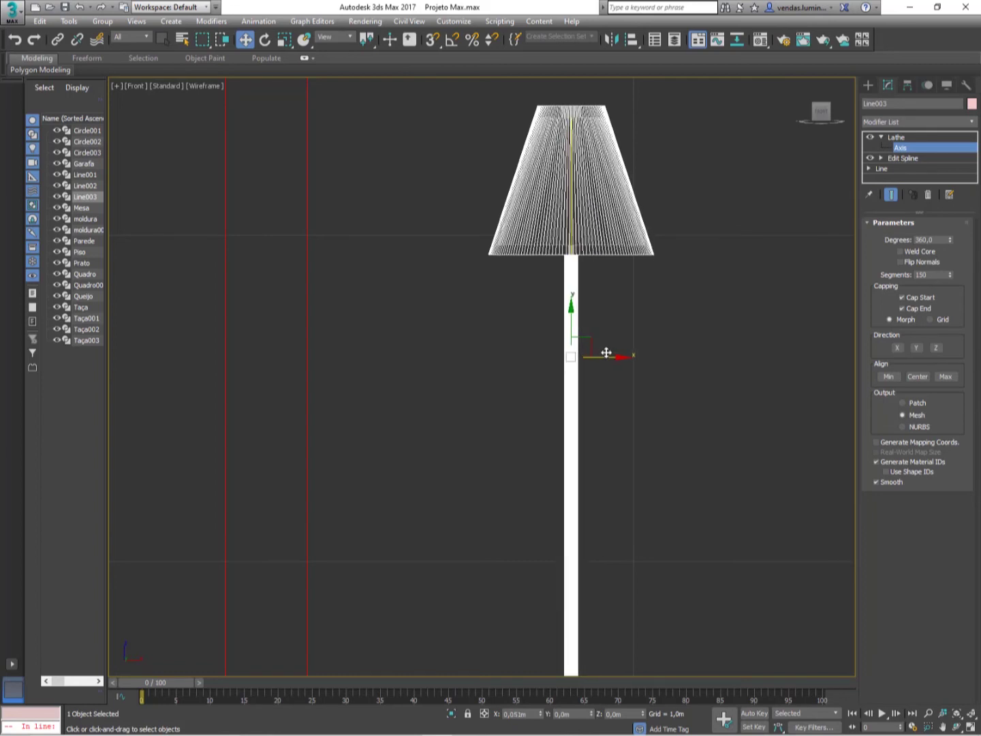
Step: Leave axis editing and return to the Lathe modifier's object level
click(916, 137)
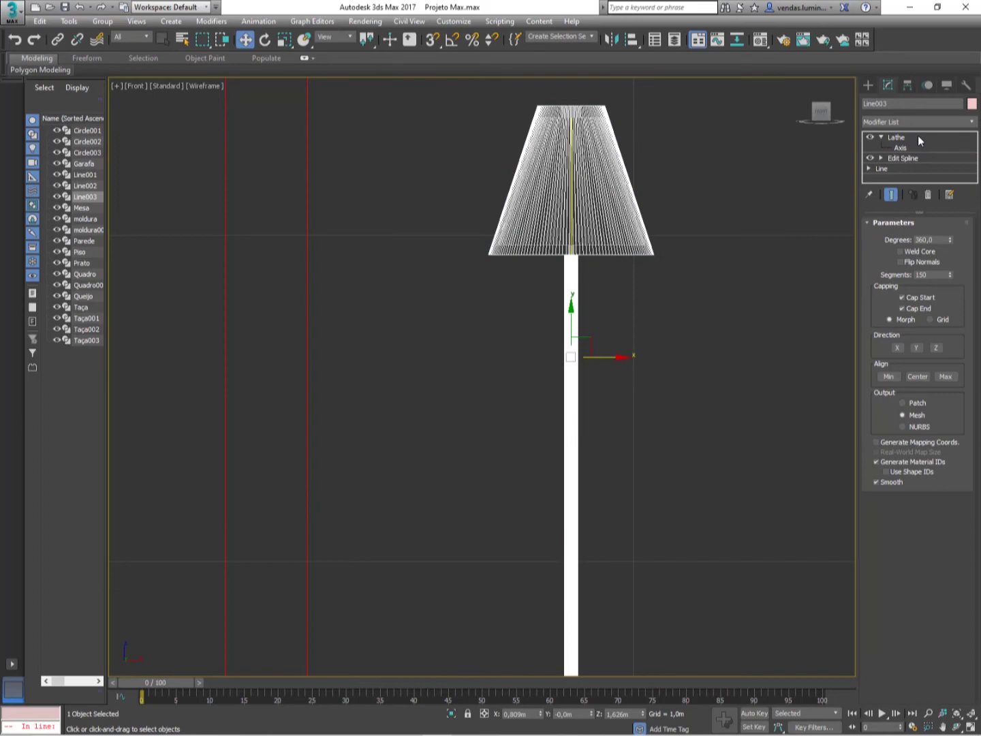
click(918, 136)
click(917, 137)
click(917, 136)
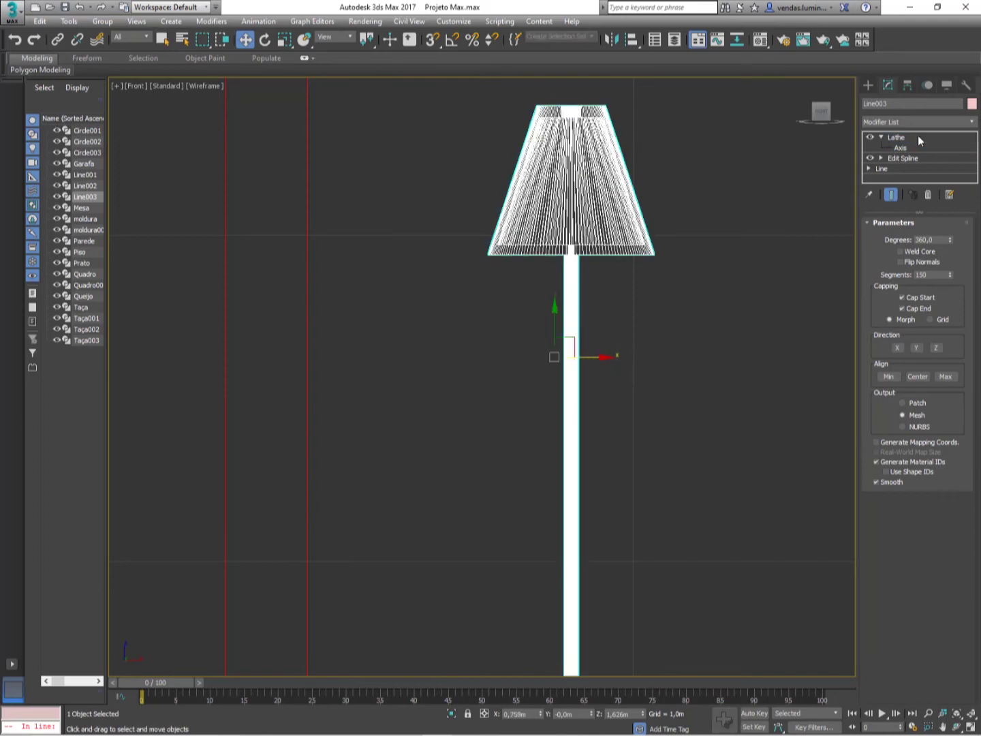
Step: Lower the lamp in the front view to about Z 1.58 m so its base rests on the floor
middle_drag(702, 307, 690, 238)
scroll(693, 258, down, 6)
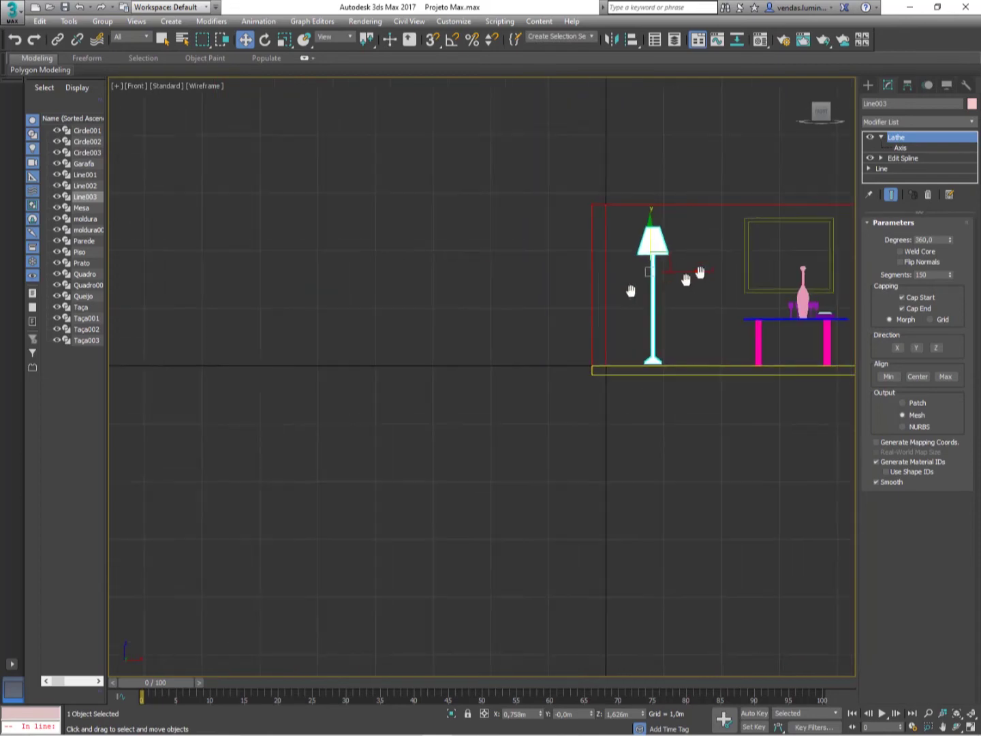
middle_drag(629, 290, 504, 295)
scroll(535, 368, up, 8)
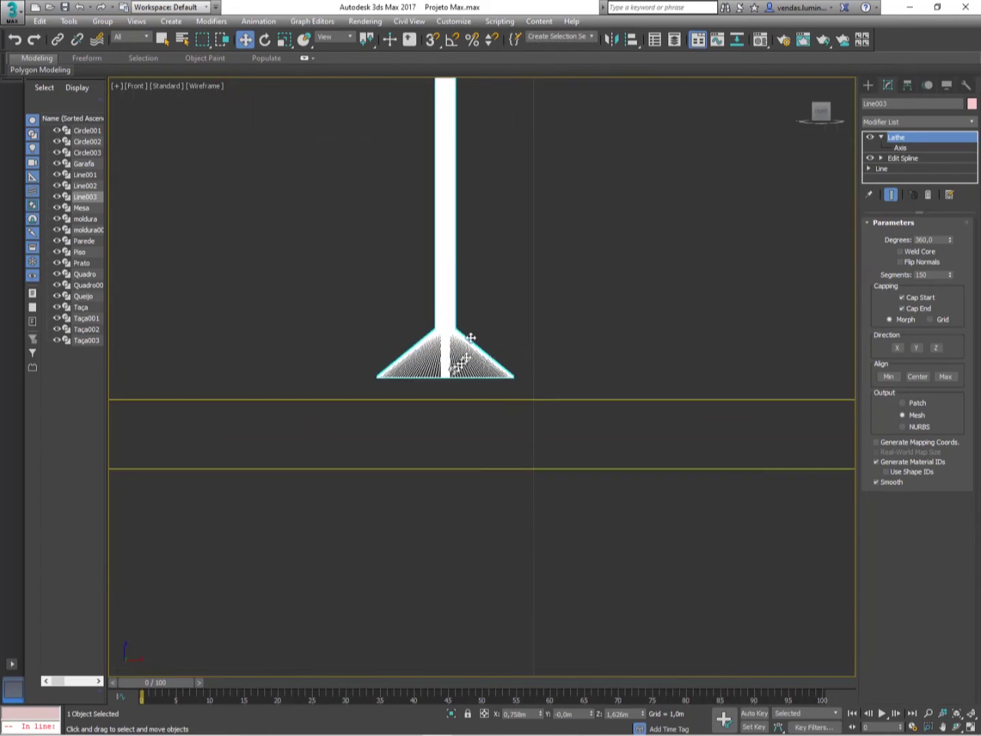
scroll(466, 344, down, 8)
middle_drag(471, 373, 483, 437)
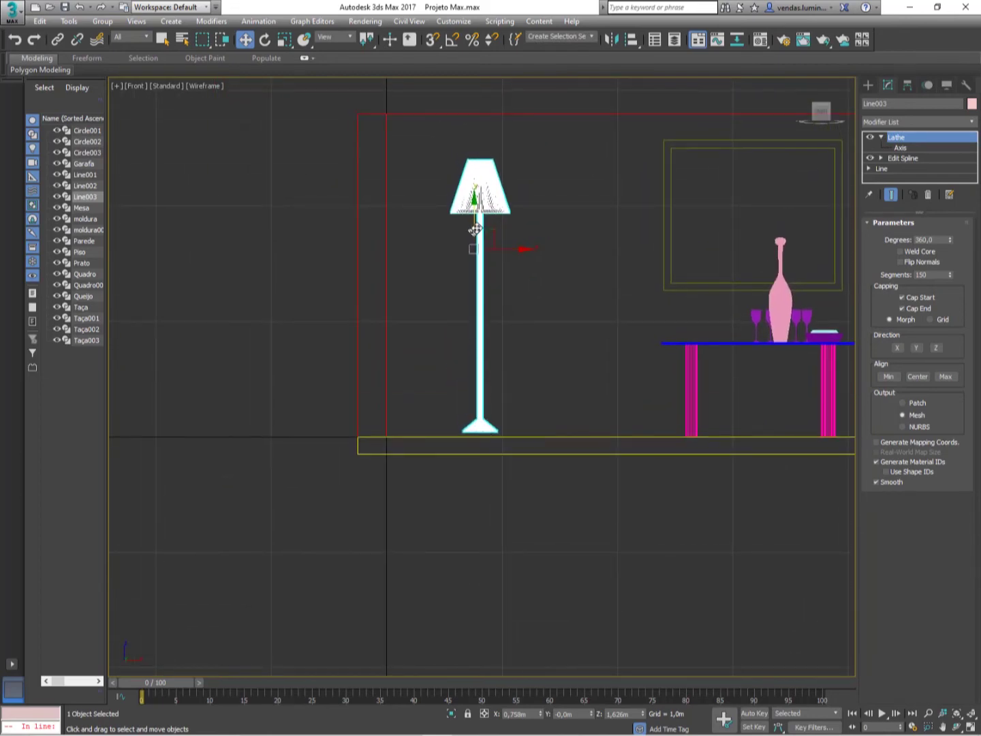
drag(475, 230, 475, 244)
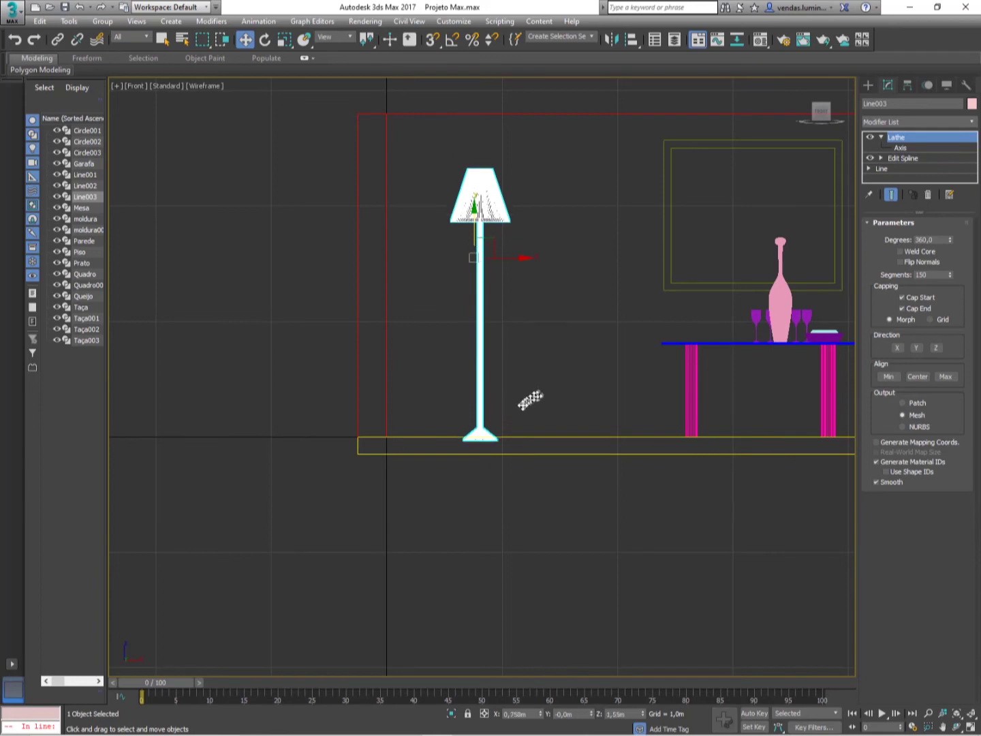
scroll(530, 401, up, 4)
middle_drag(530, 400, 698, 290)
scroll(610, 357, up, 5)
drag(591, 337, 592, 316)
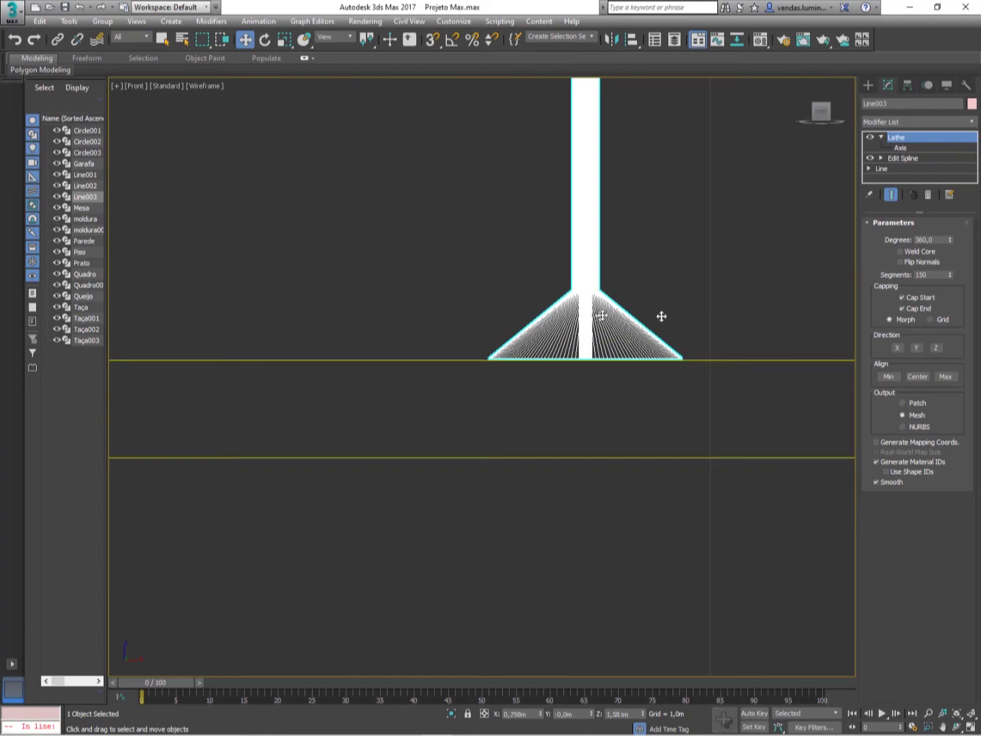
Step: Move the lamp in the top view inside the room's corner, to about X 1.54 m and Y -0.55 m
scroll(700, 290, down, 8)
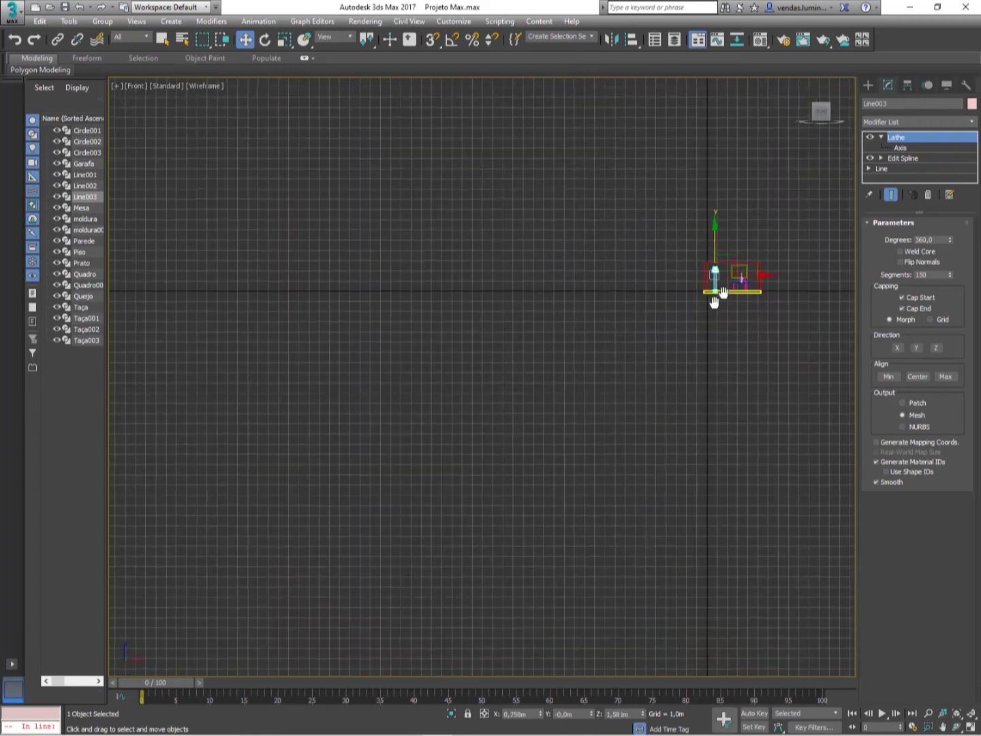
middle_drag(726, 334, 580, 369)
scroll(595, 376, up, 3)
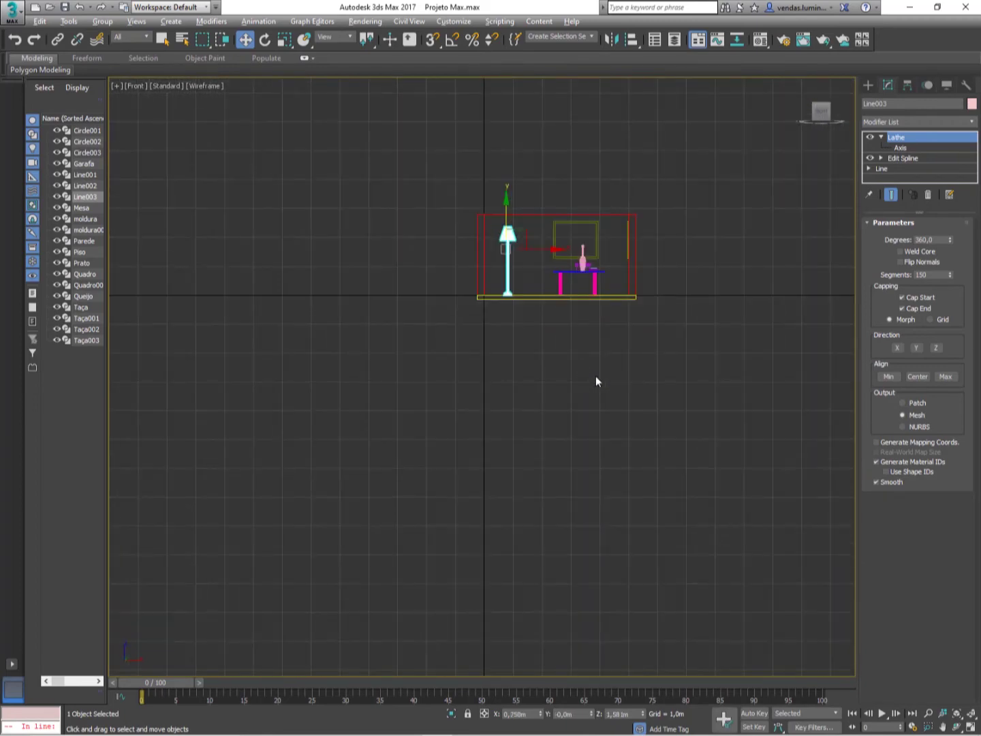
key(alt+w)
middle_drag(359, 293, 441, 409)
middle_drag(310, 236, 357, 202)
scroll(357, 201, up, 2)
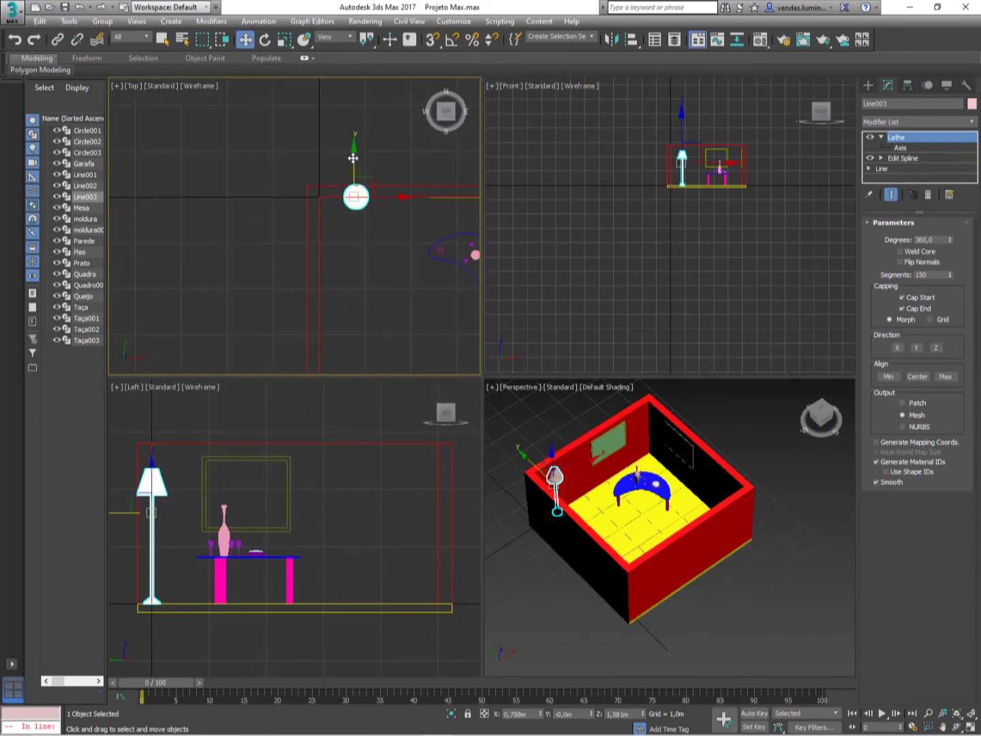
drag(354, 192, 427, 247)
drag(390, 211, 389, 192)
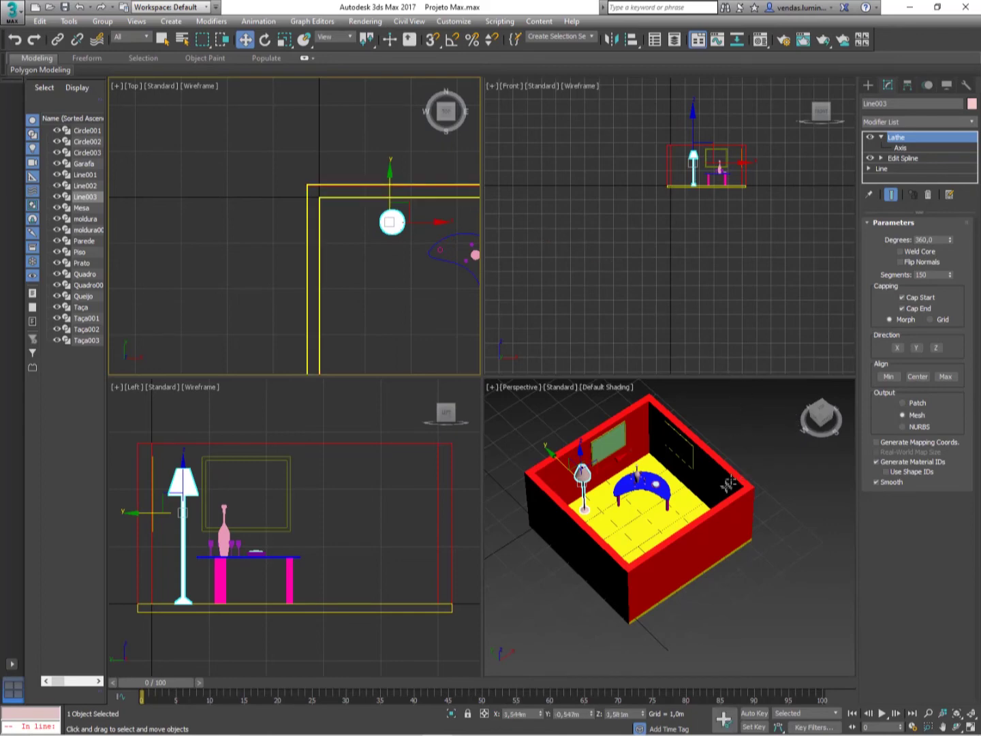
Step: Examine the lamp's shape and its placement in the room in the perspective and front views
alt+middle_drag(654, 505, 738, 477)
click(744, 470)
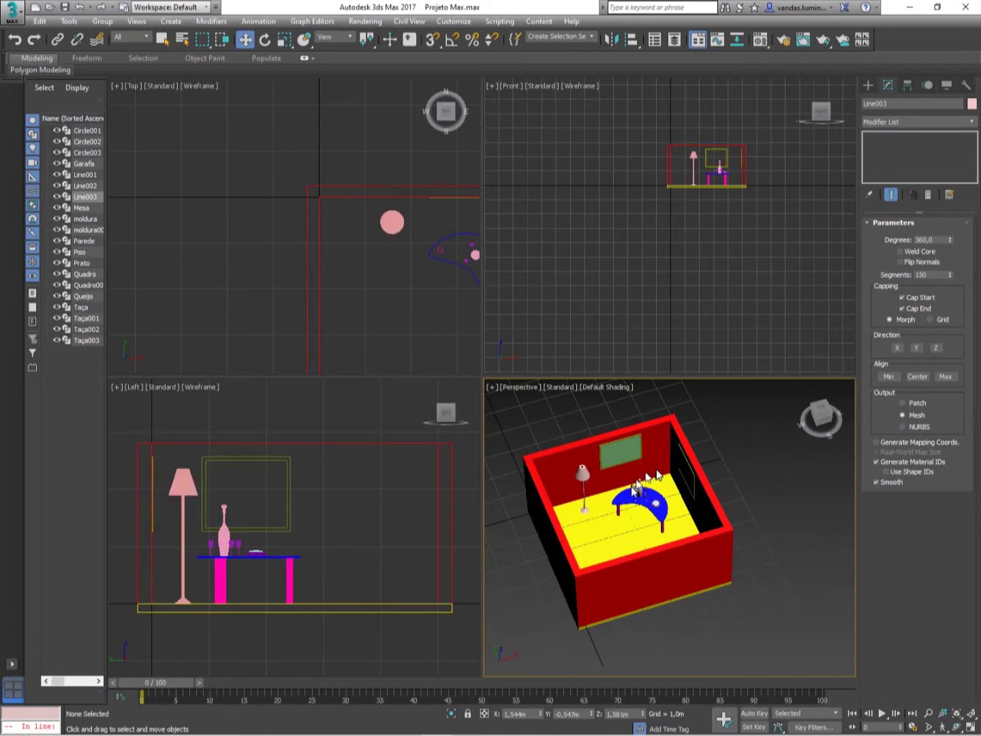
scroll(630, 484, up, 5)
scroll(629, 486, down, 3)
middle_drag(630, 487, 695, 503)
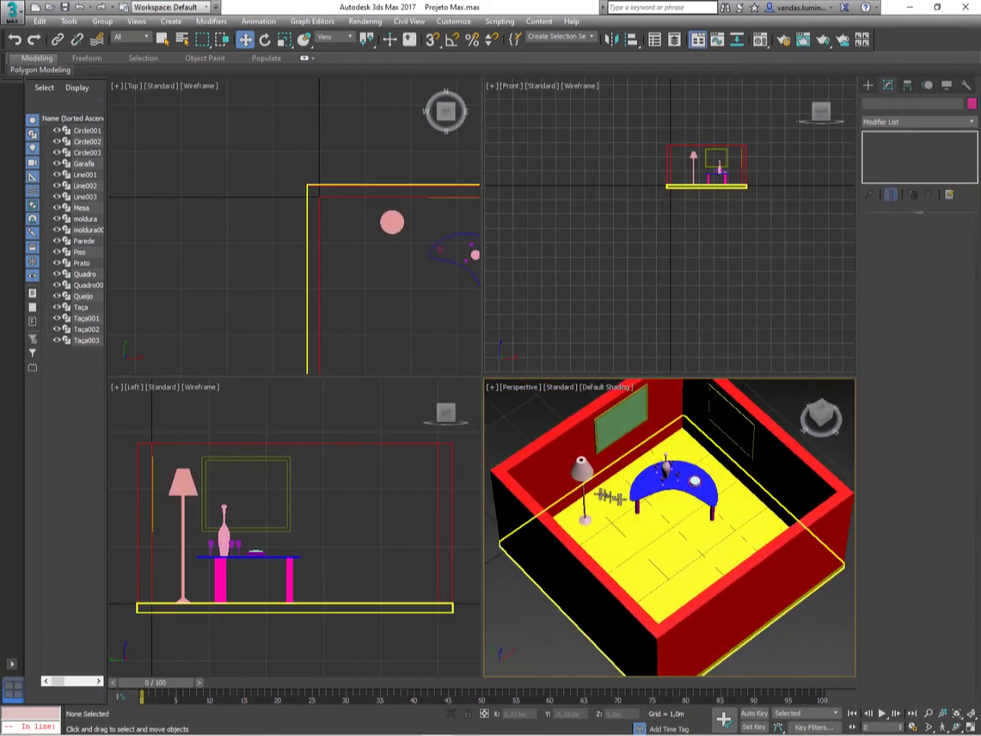
scroll(613, 507, up, 5)
middle_drag(604, 479, 613, 494)
click(574, 455)
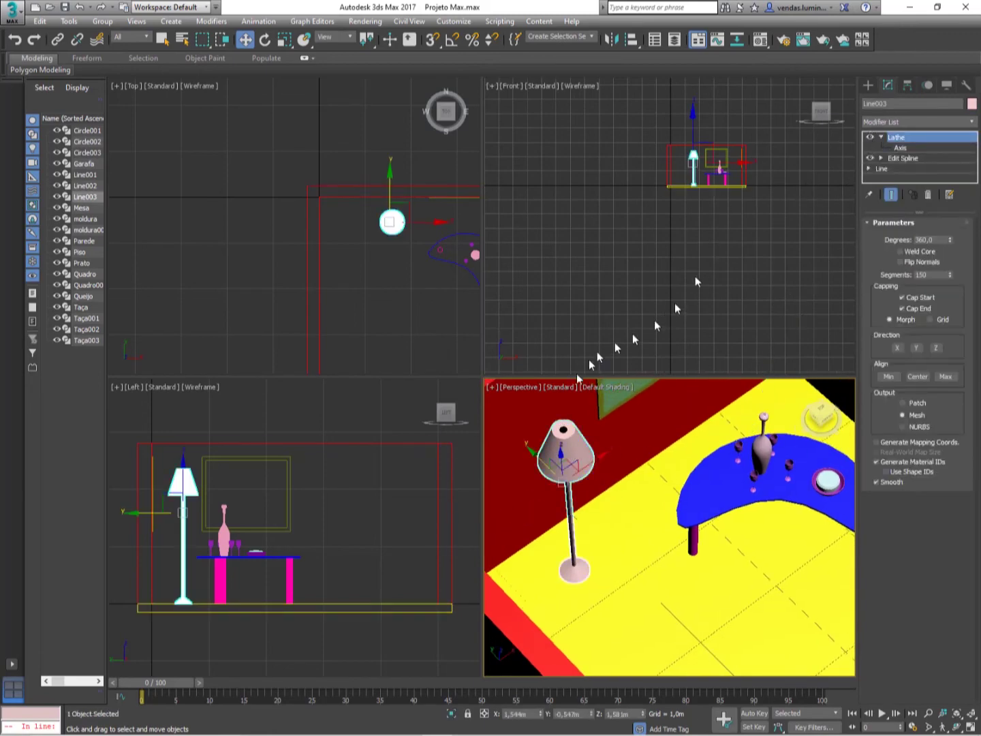
click(600, 317)
scroll(606, 463, down, 5)
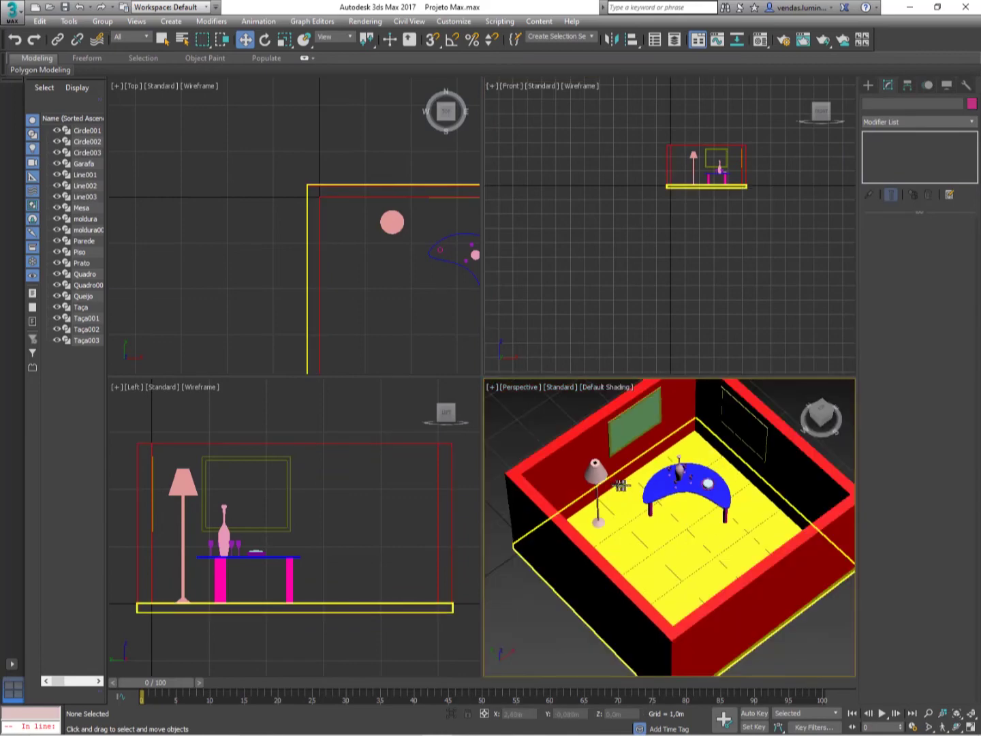
mouse_move(656, 489)
alt+middle_down()
mouse_move(669, 480)
mouse_move(663, 487)
alt+middle_up()
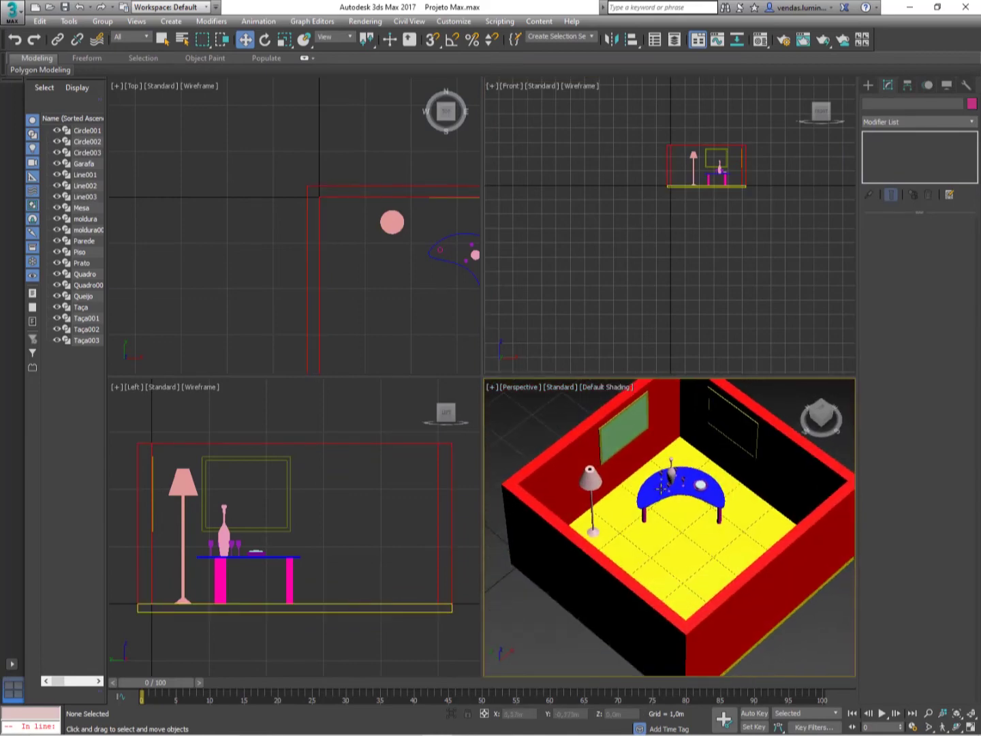
scroll(651, 208, up, 6)
middle_drag(651, 209, 633, 324)
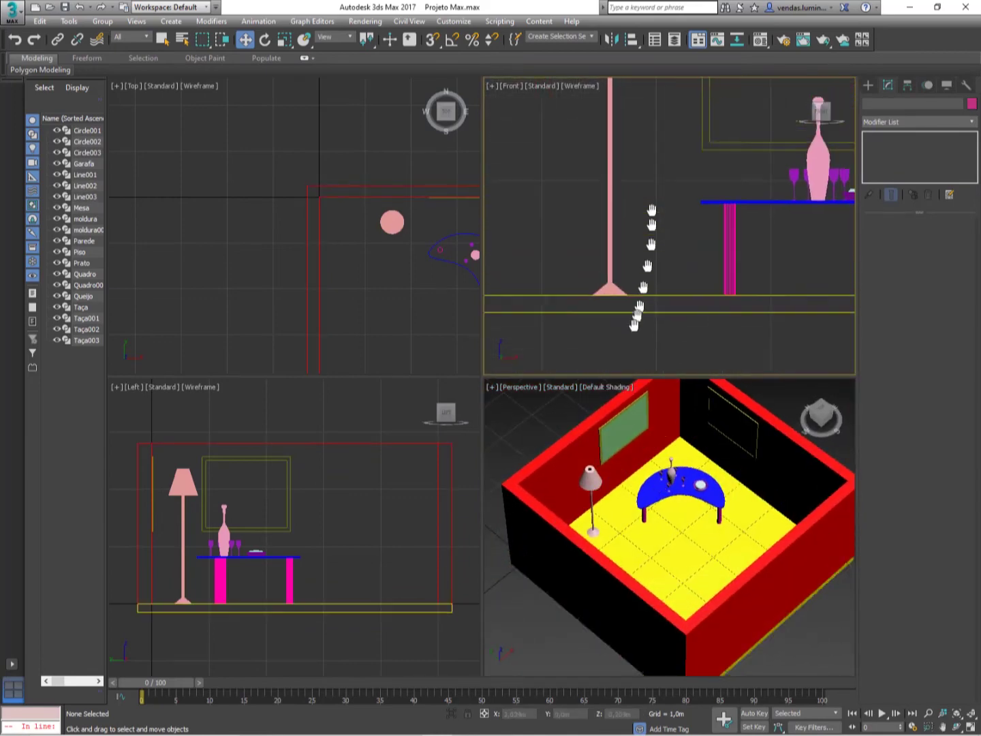
scroll(635, 310, down, 4)
middle_drag(629, 267, 624, 267)
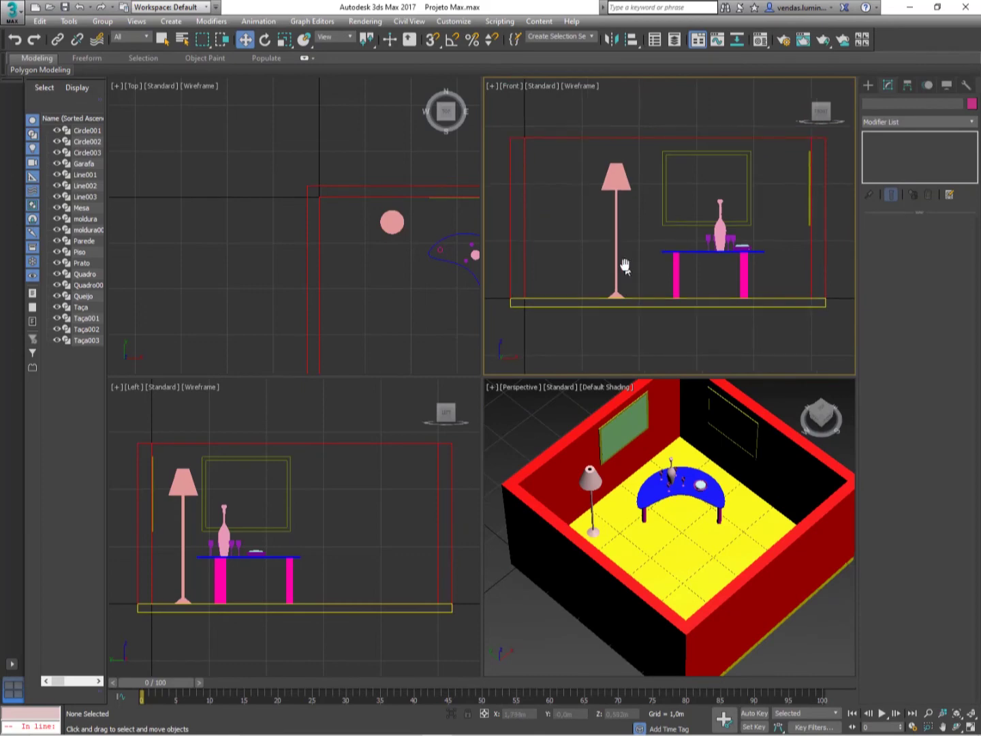
Step: Move the table with everything on it about 0.3 m in positive X and Y, and shift the lamp to about X 1.66 m
middle_drag(404, 308, 321, 303)
drag(344, 215, 439, 312)
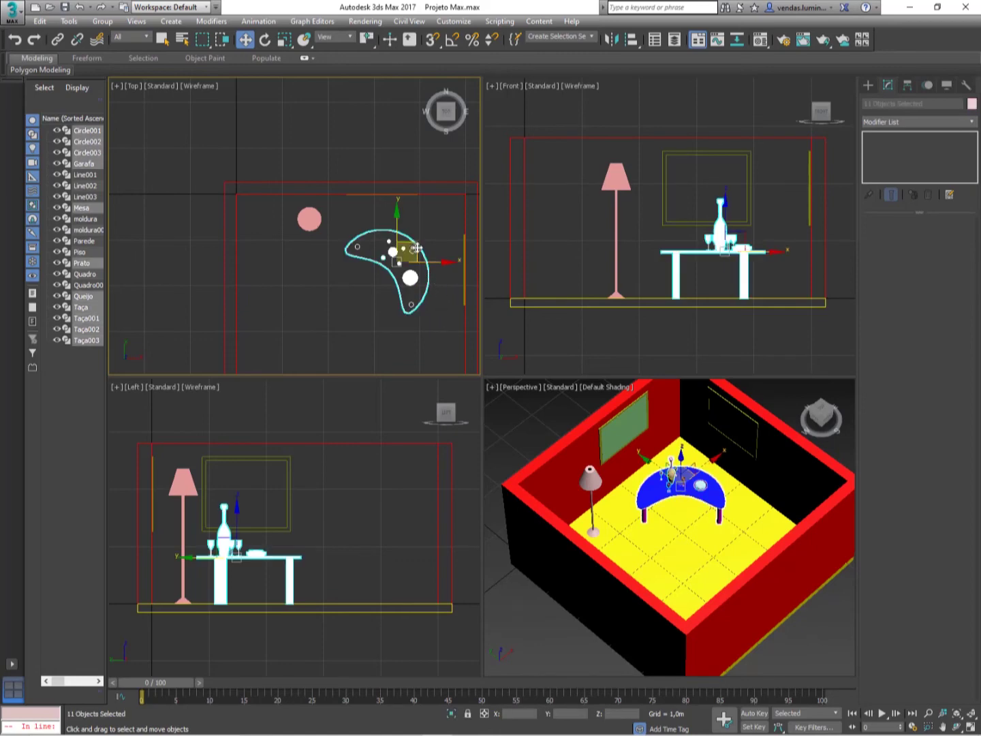
drag(416, 248, 436, 229)
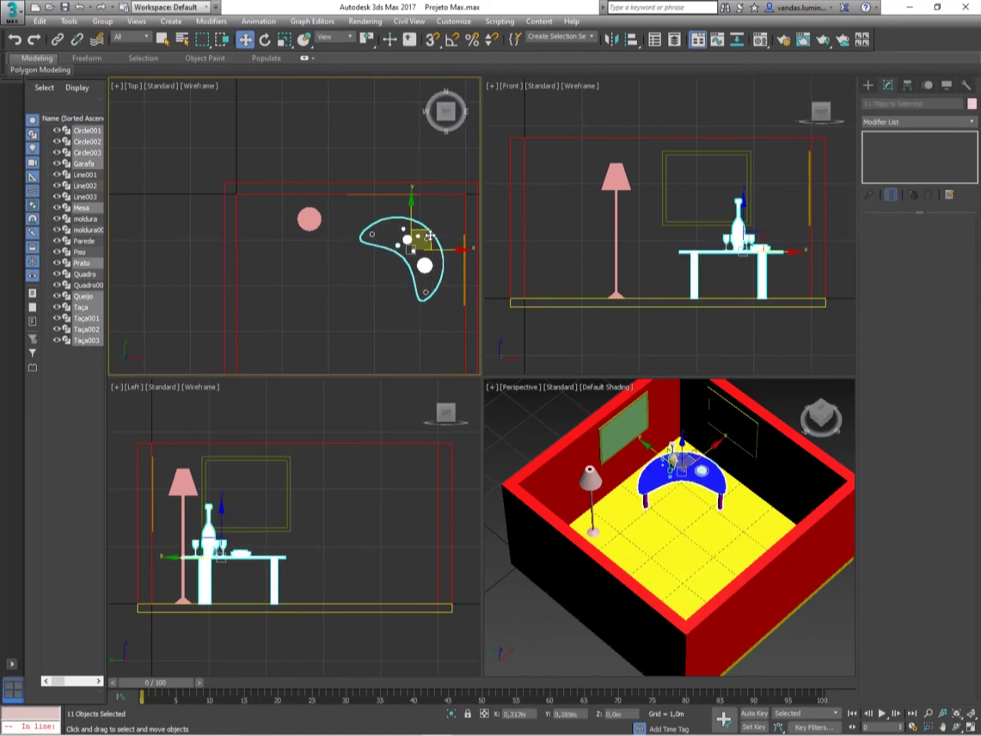
click(311, 222)
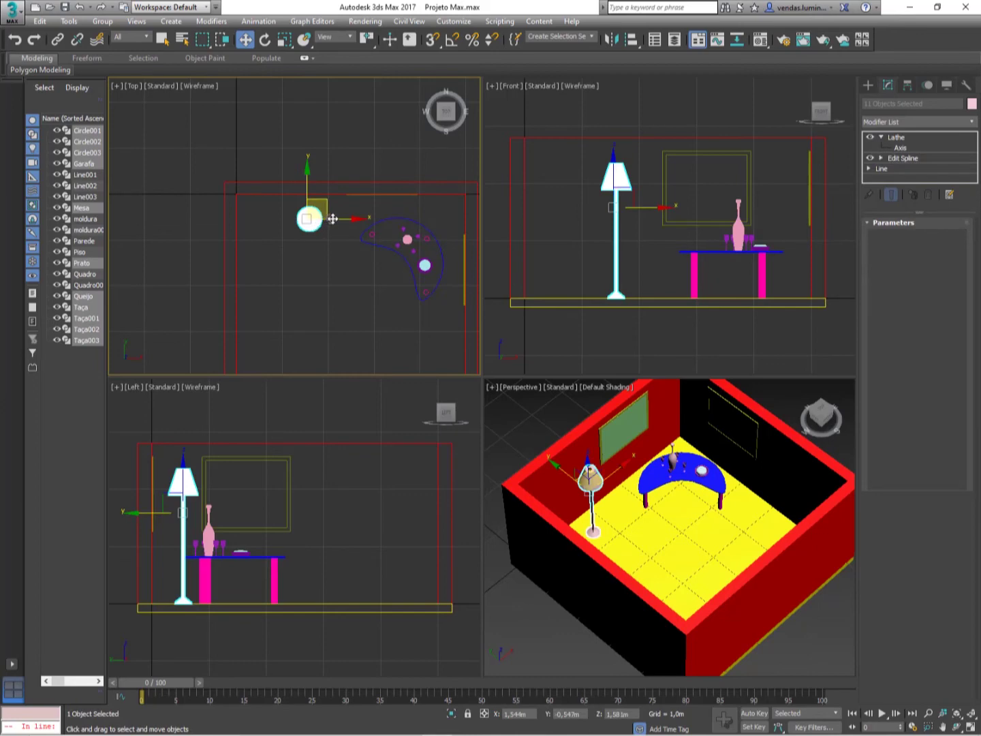
mouse_move(332, 218)
mouse_down()
mouse_move(351, 218)
mouse_move(339, 218)
mouse_up()
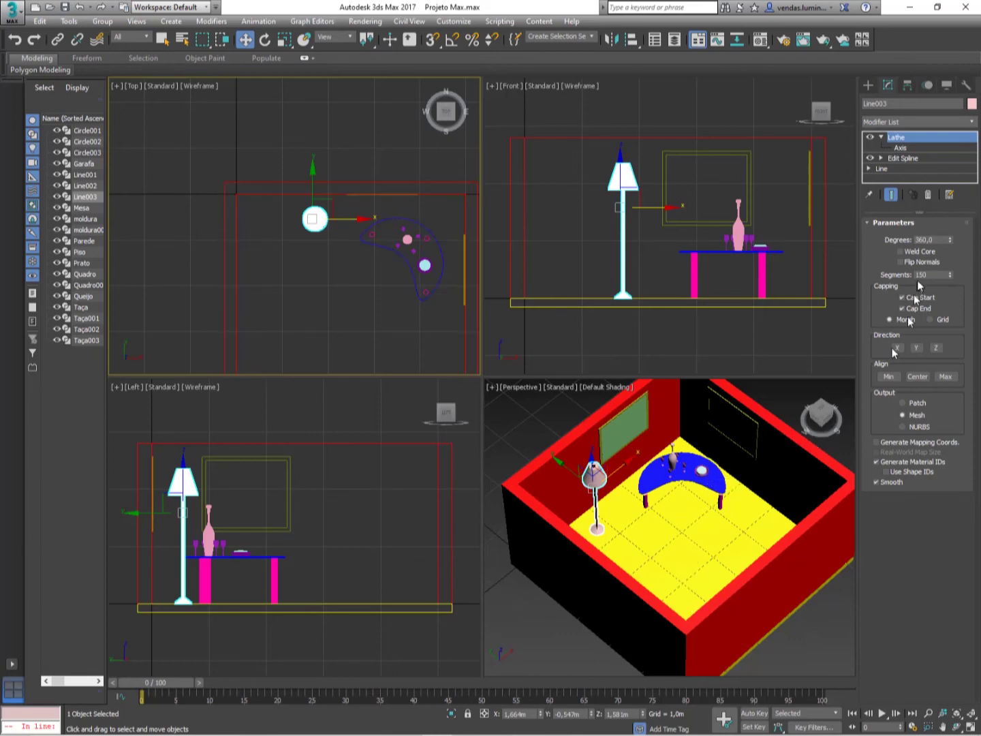
Step: Draw a circle with a radius of about 0.45 m on the floor in front of the lamp and open its parameters for editing
click(867, 85)
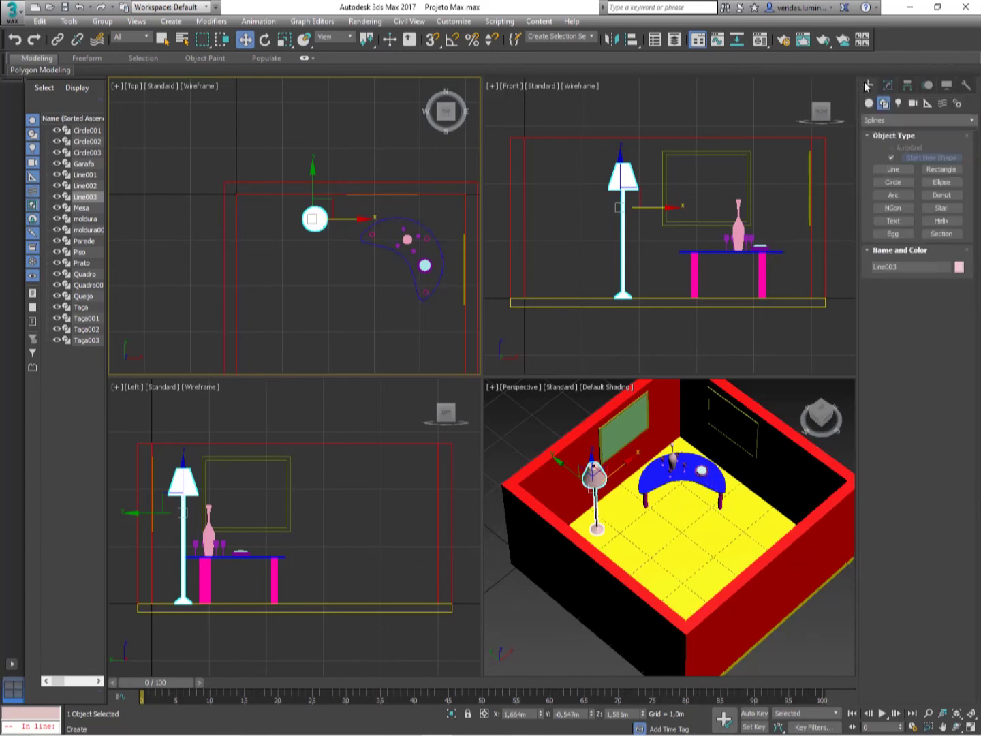
click(892, 182)
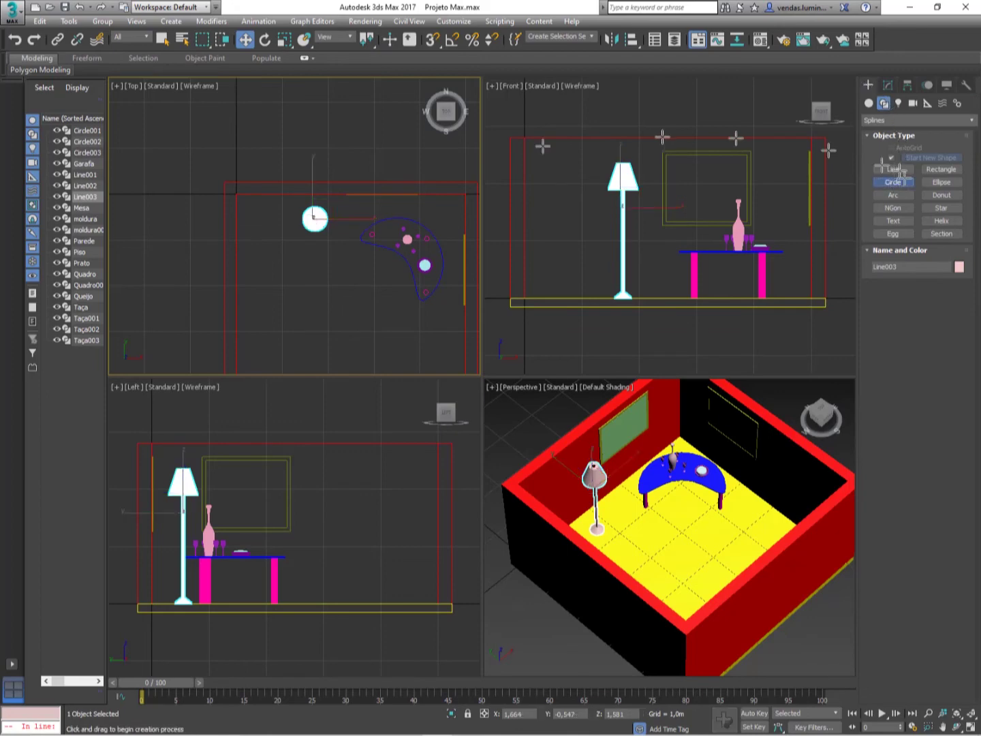
scroll(368, 258, up, 4)
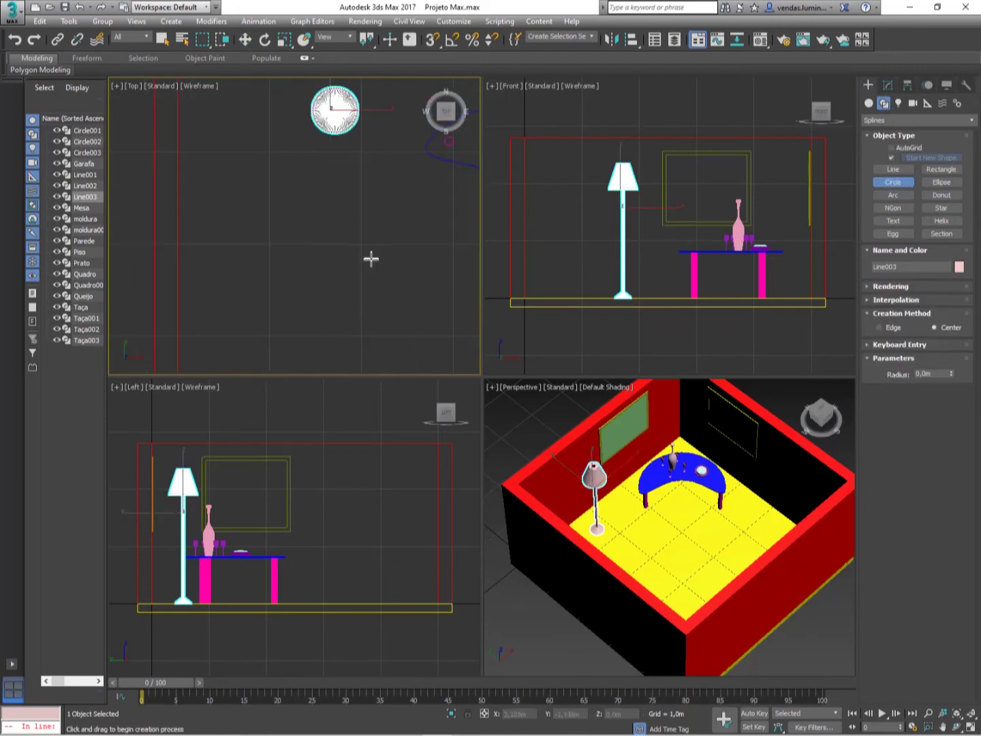
scroll(367, 265, down, 2)
drag(358, 274, 368, 299)
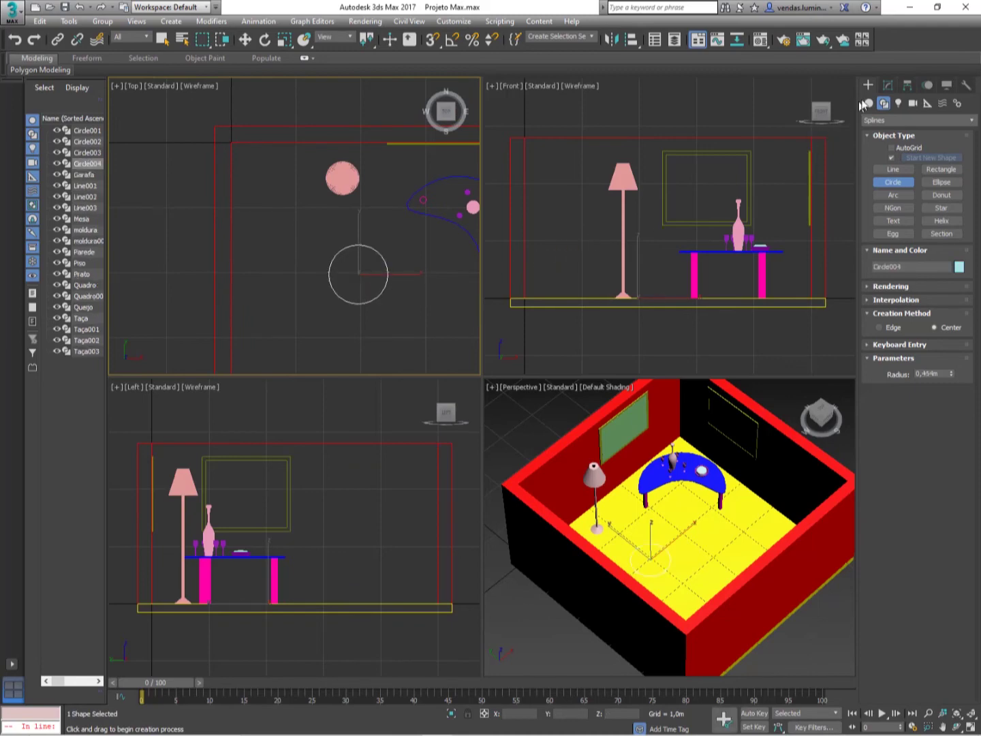
click(888, 84)
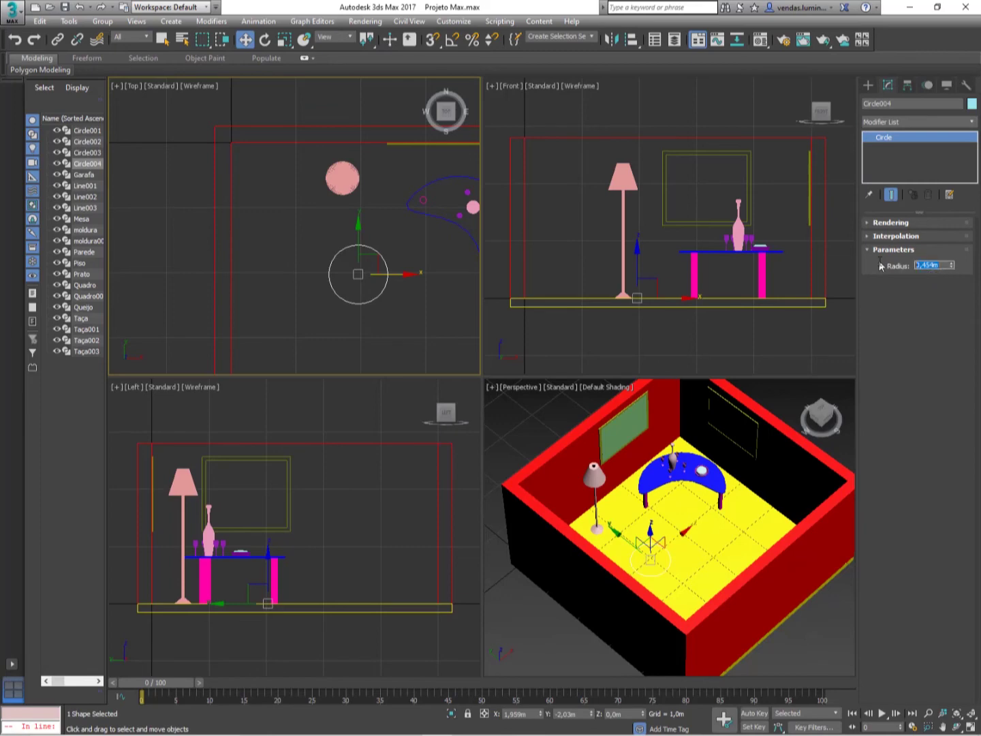
Step: Try radii of 30 m, 5 m and 0.3 m for the circle on the floor
key(Return)
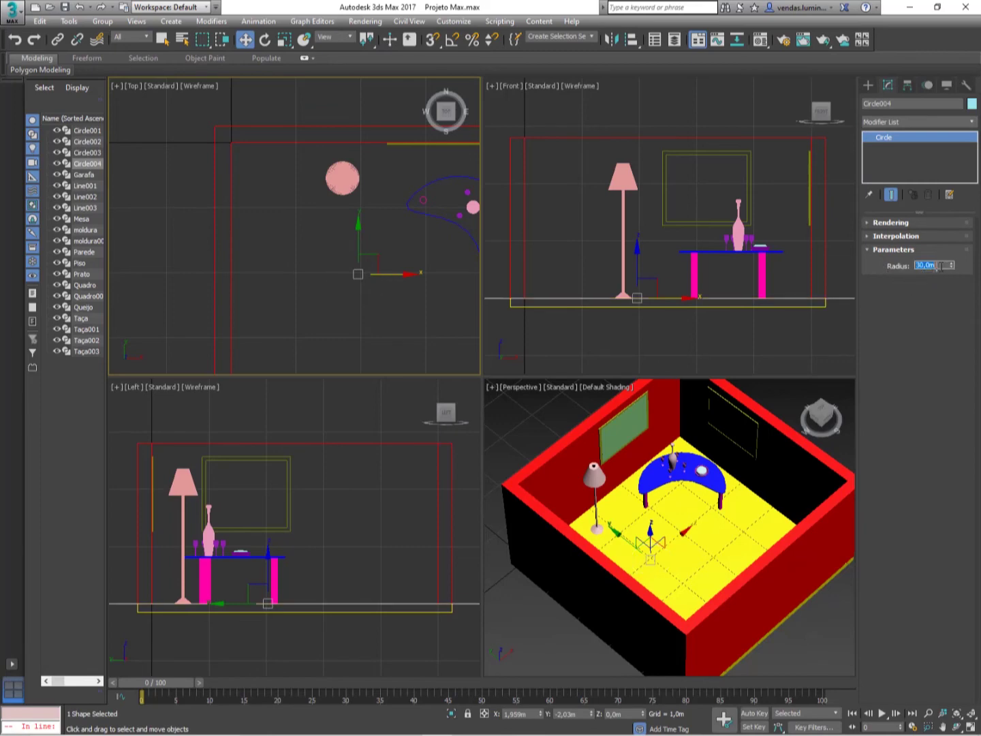
text(5)
key(Return)
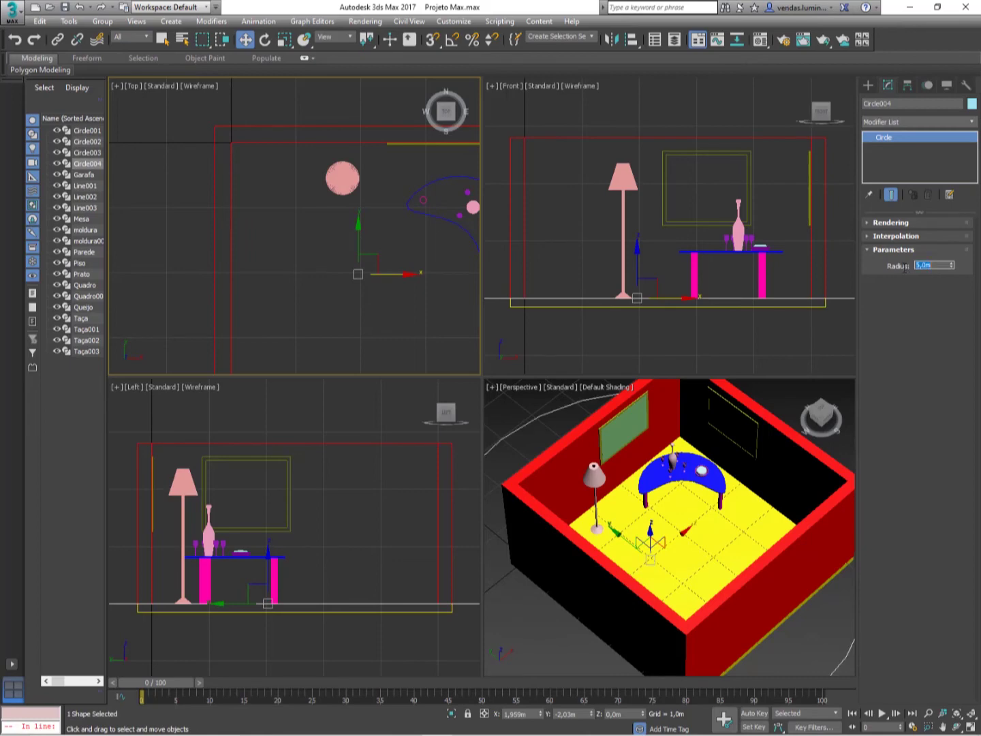
scroll(383, 246, down, 5)
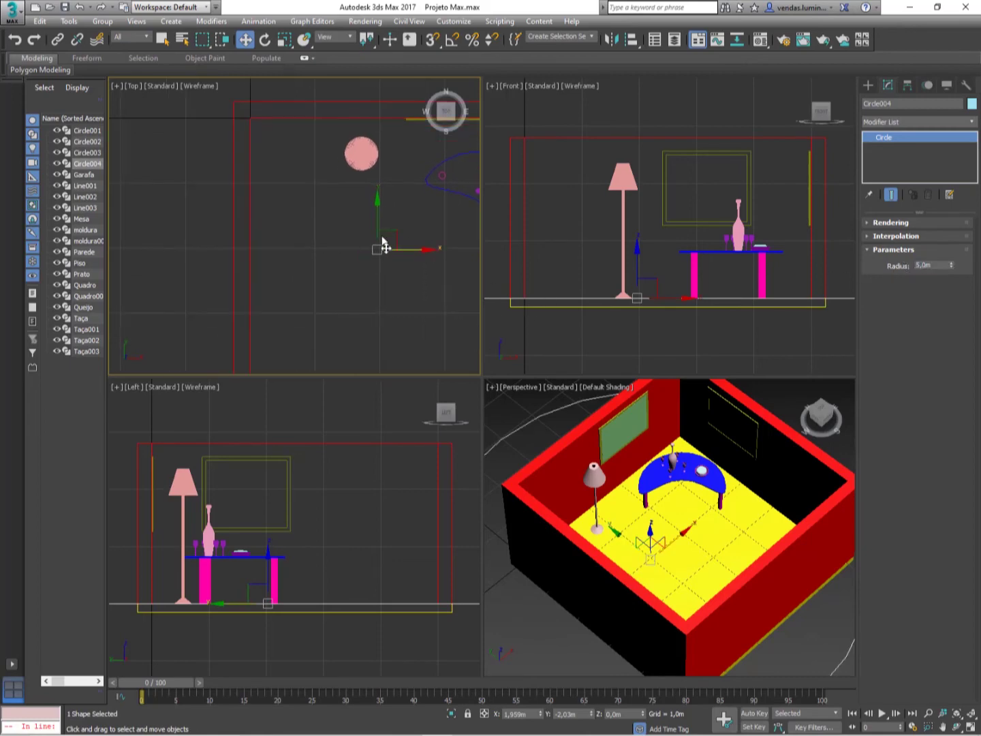
click(936, 266)
text(0)
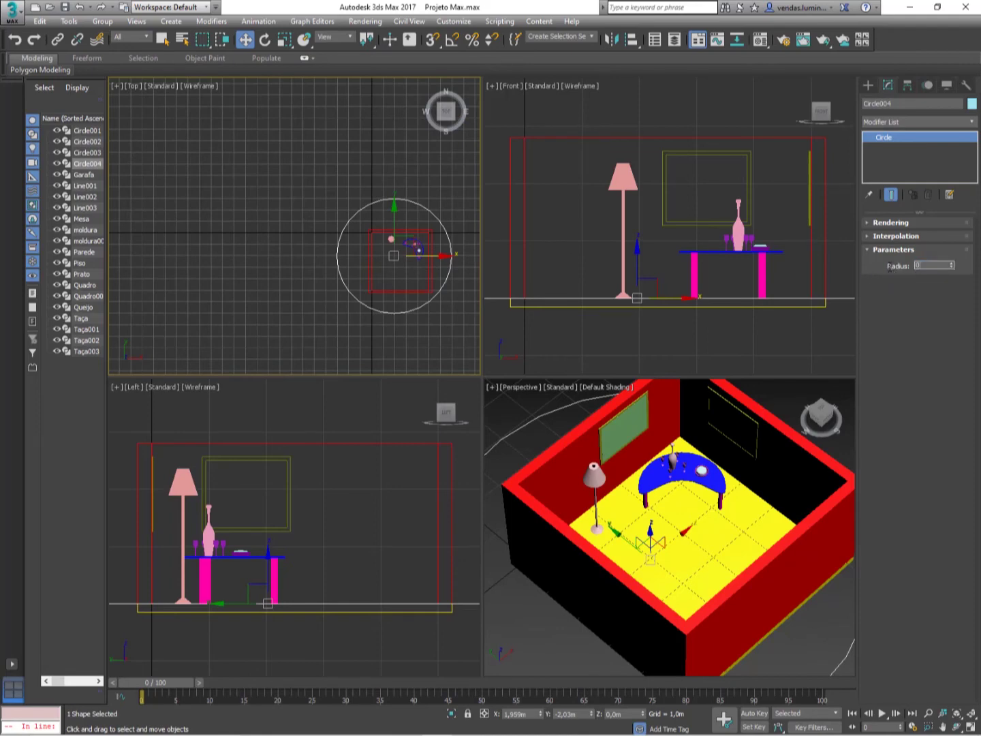
text(,3)
key(Return)
scroll(392, 269, up, 6)
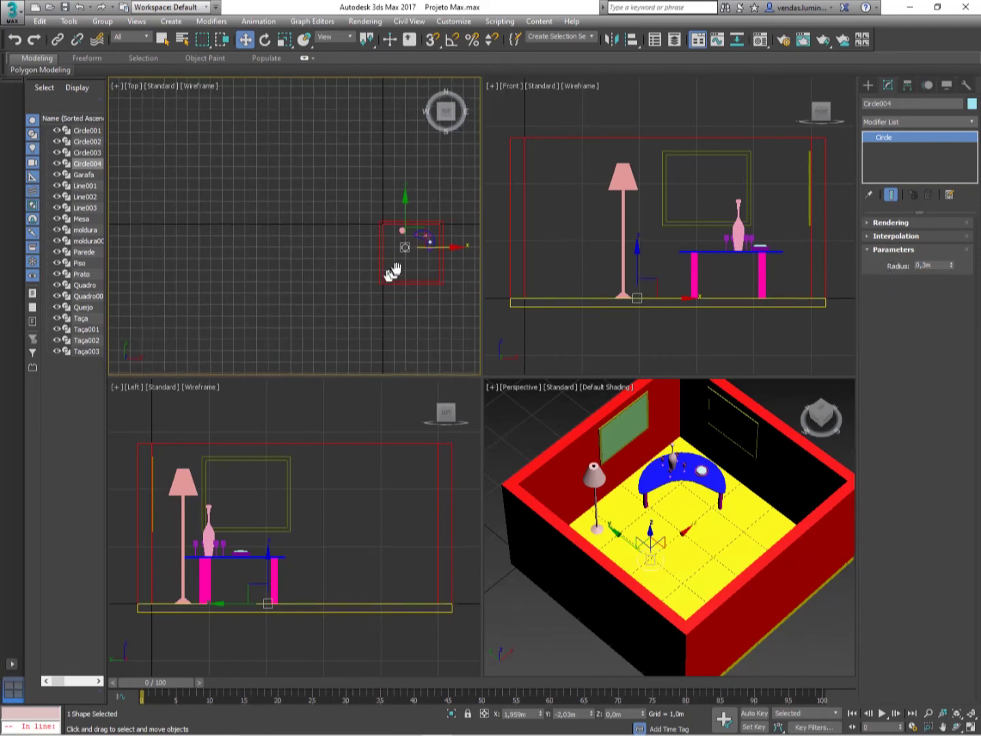
scroll(392, 282, down, 3)
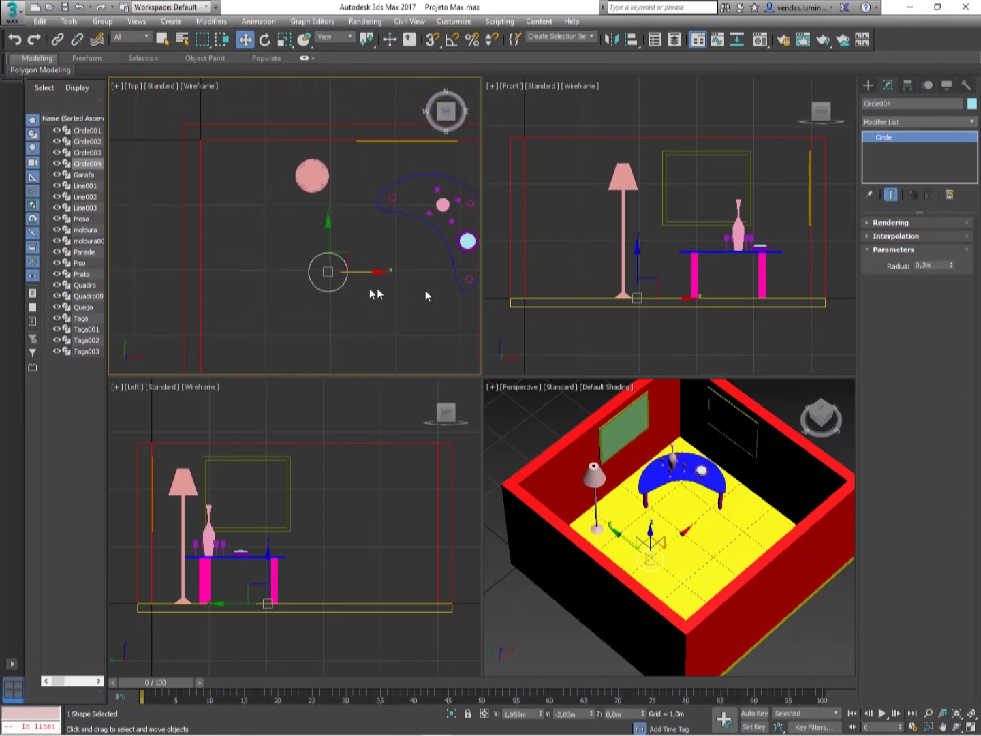
Step: Set the radius of the circle in front of the lamp to 0.2 m
click(942, 266)
key(BackSpace)
text(2)
key(Return)
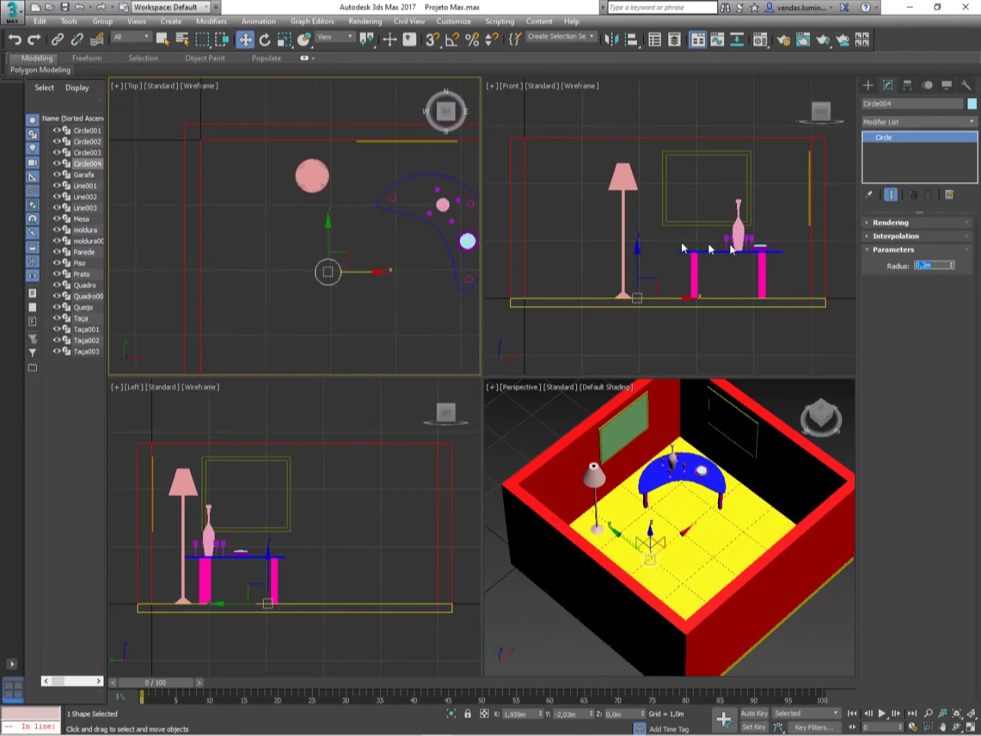
middle_drag(380, 267, 409, 256)
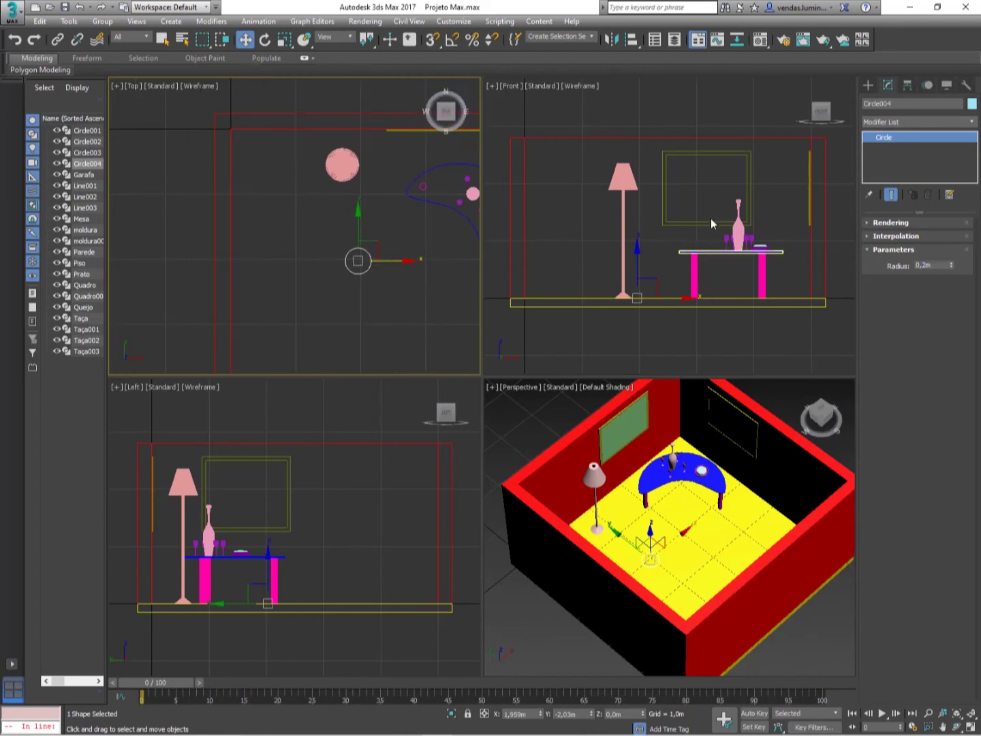
Step: Move the 0.2 m circle up to a height of about 0.52 m and across to about X 2.28 m
scroll(710, 223, up, 1)
scroll(655, 262, up, 4)
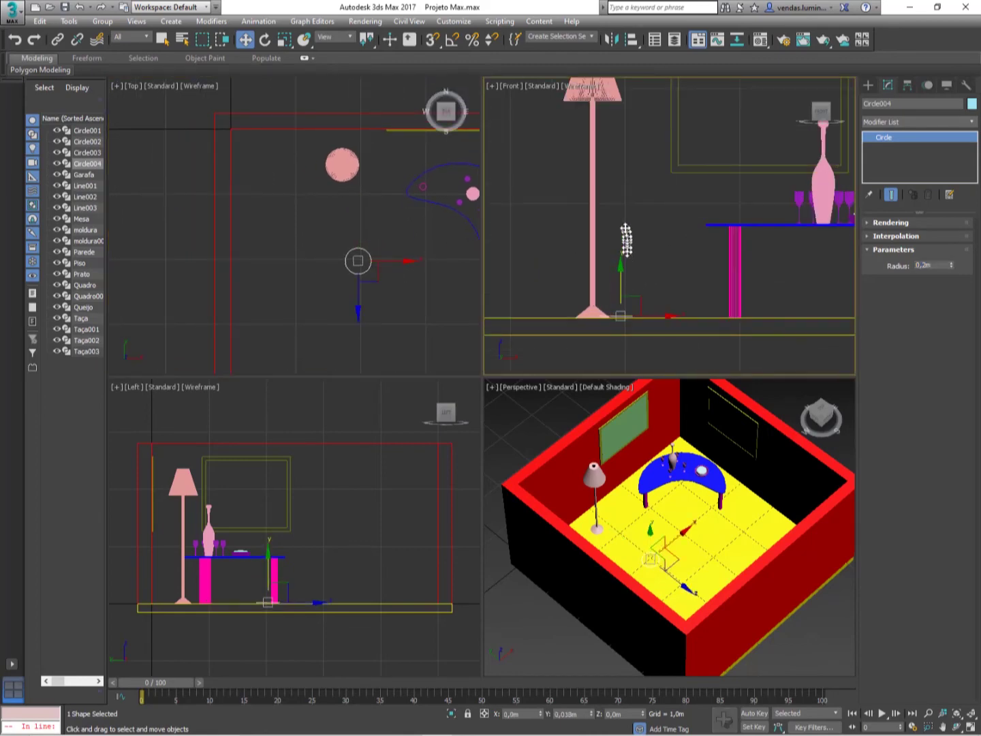
drag(620, 315, 694, 257)
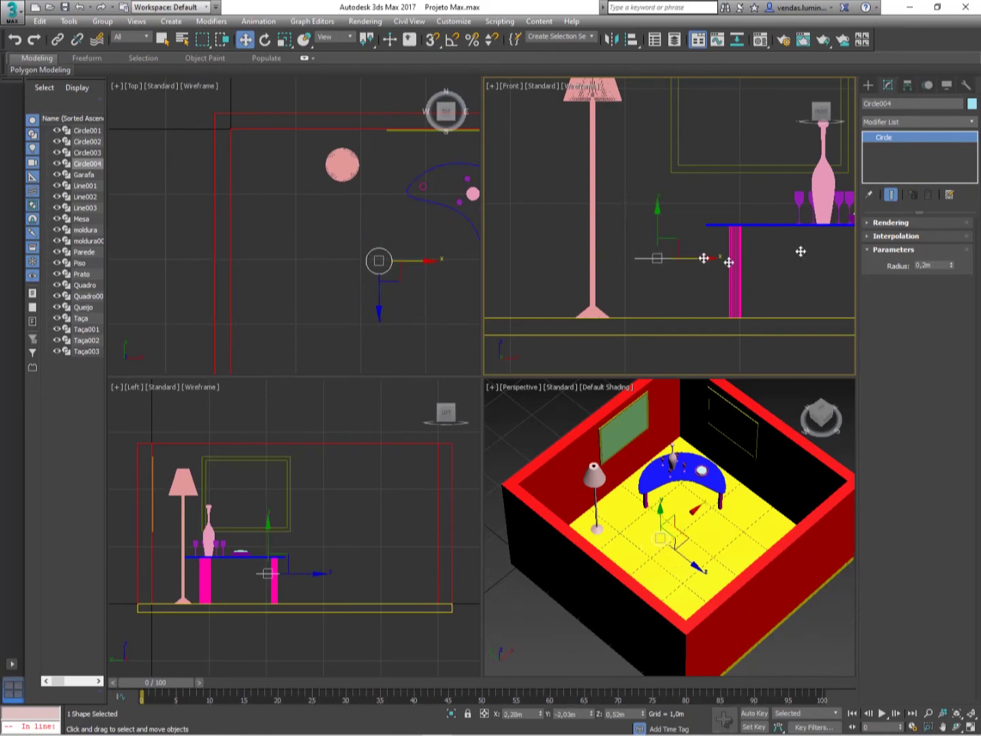
Step: Extrude the raised circle into a thin disc with an amount of 0.01 m
click(905, 121)
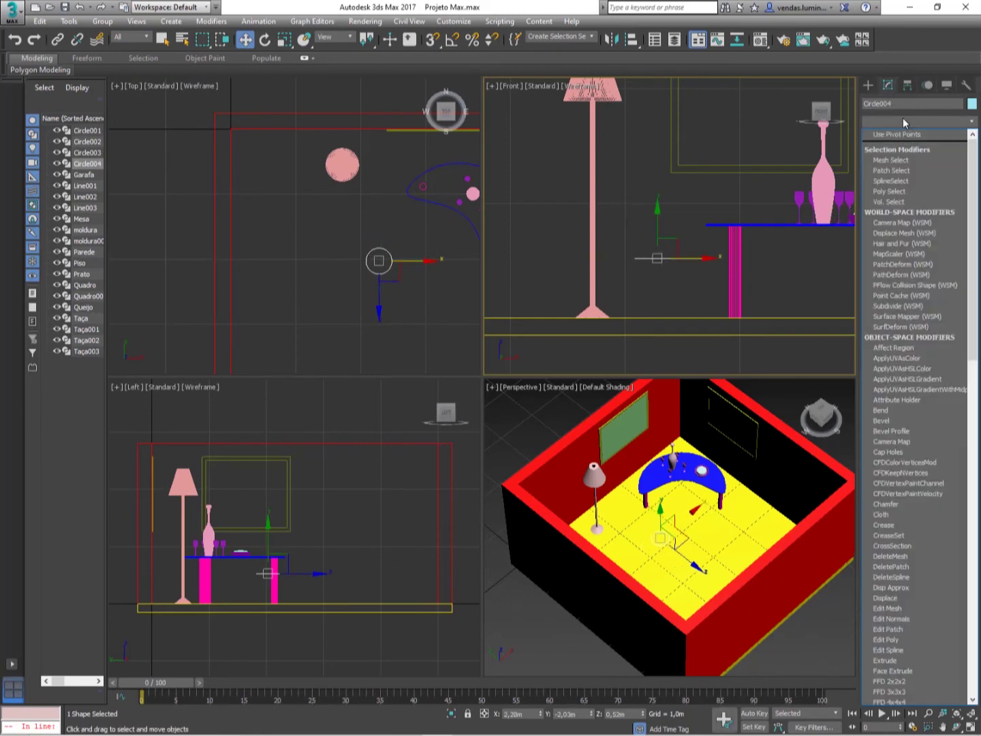
text(esh)
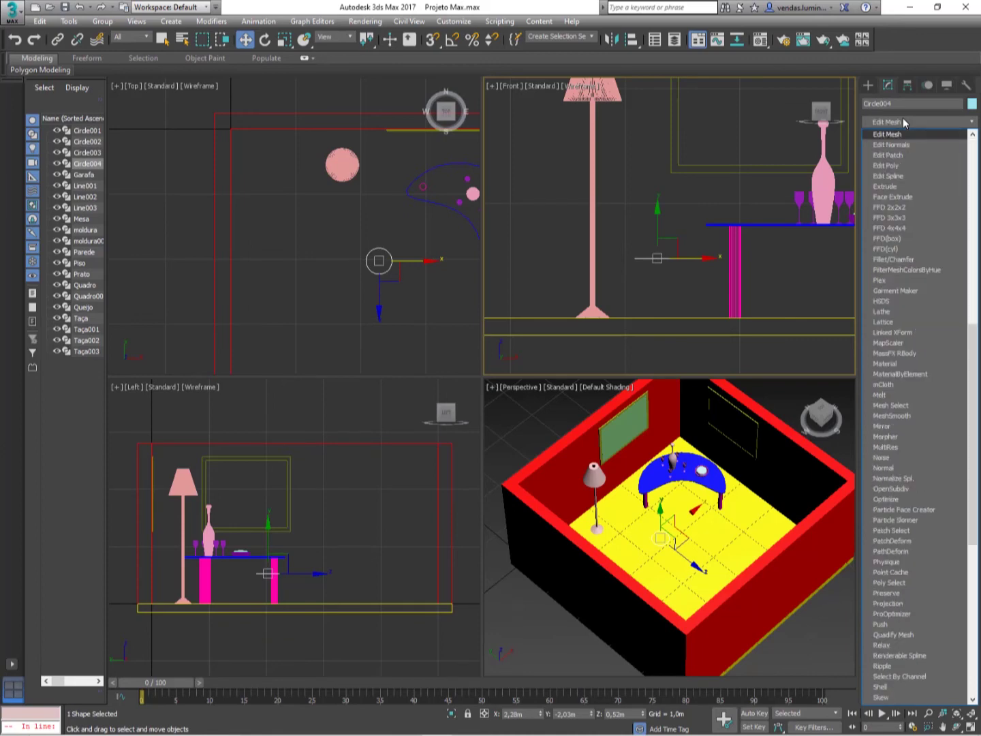
click(886, 186)
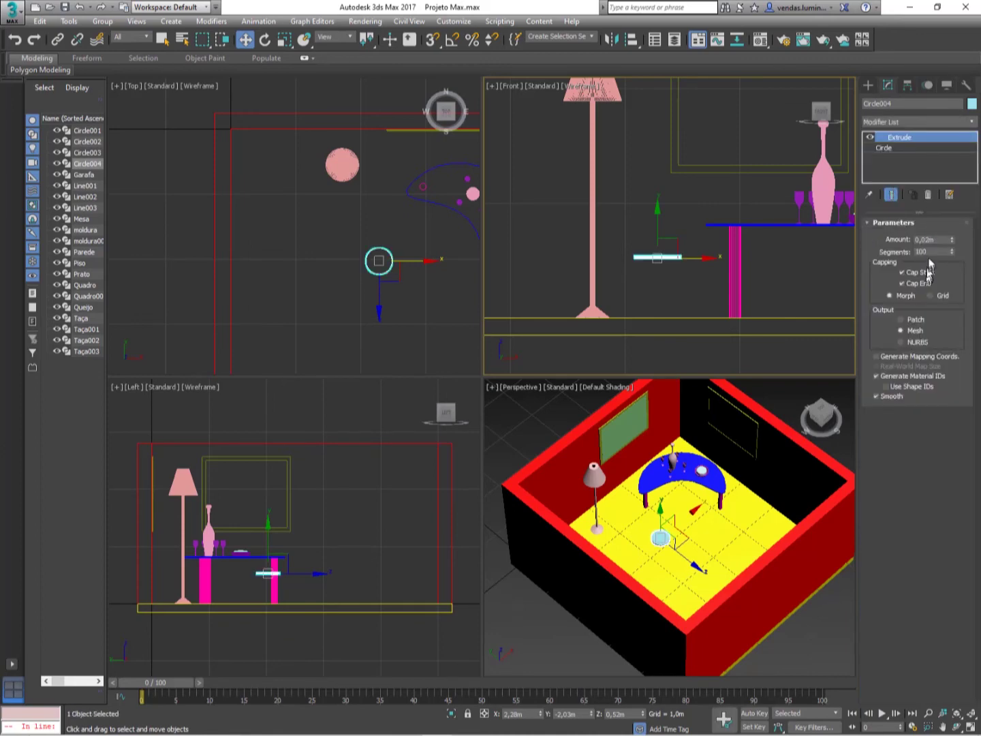
click(939, 239)
text(0,01)
key(Return)
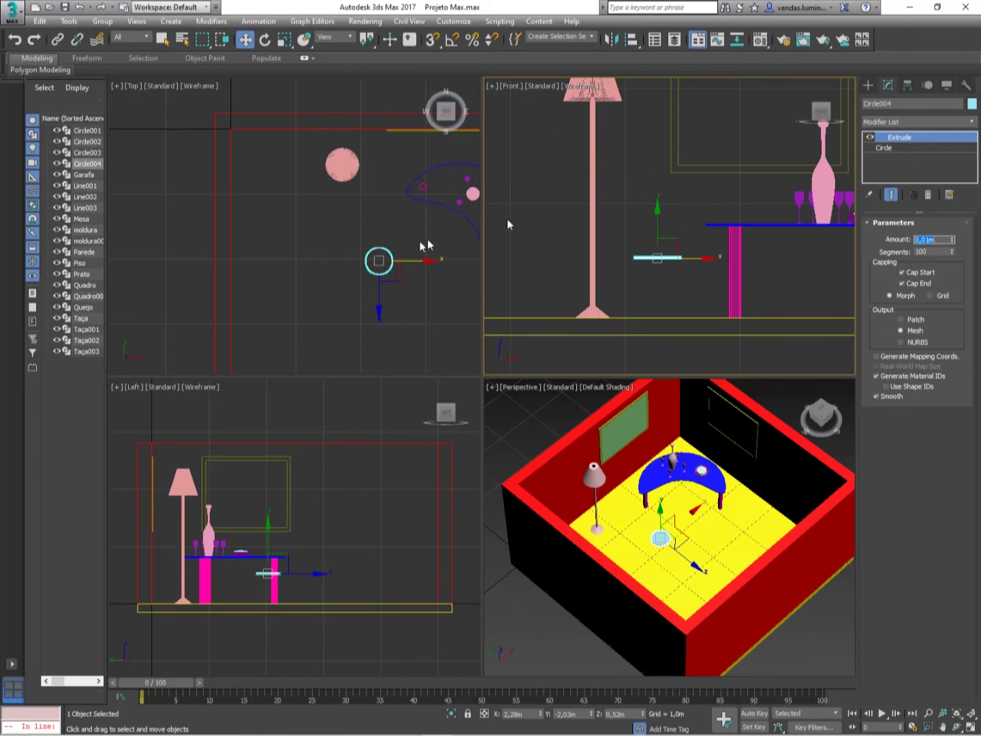
click(869, 88)
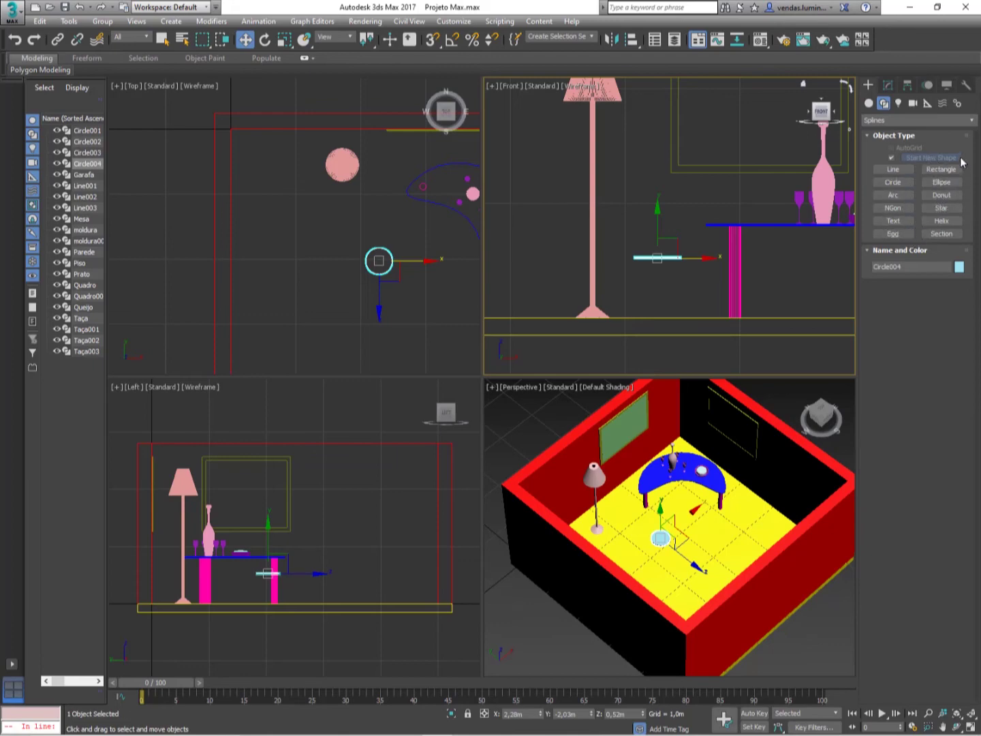
click(893, 181)
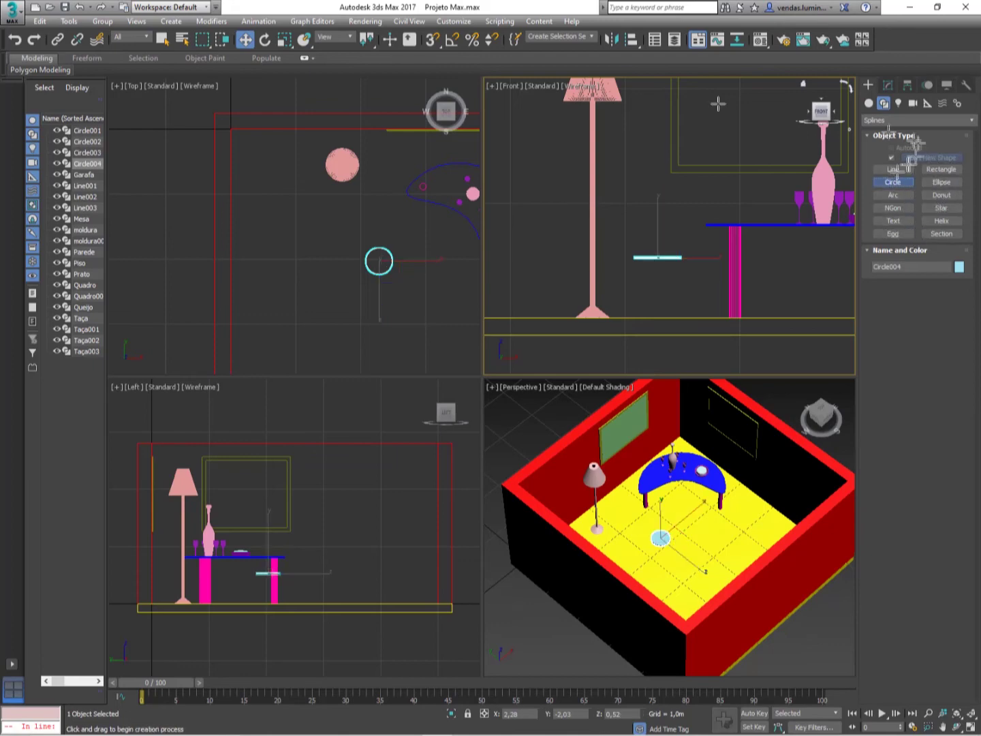
middle_drag(372, 242, 388, 221)
scroll(385, 228, up, 5)
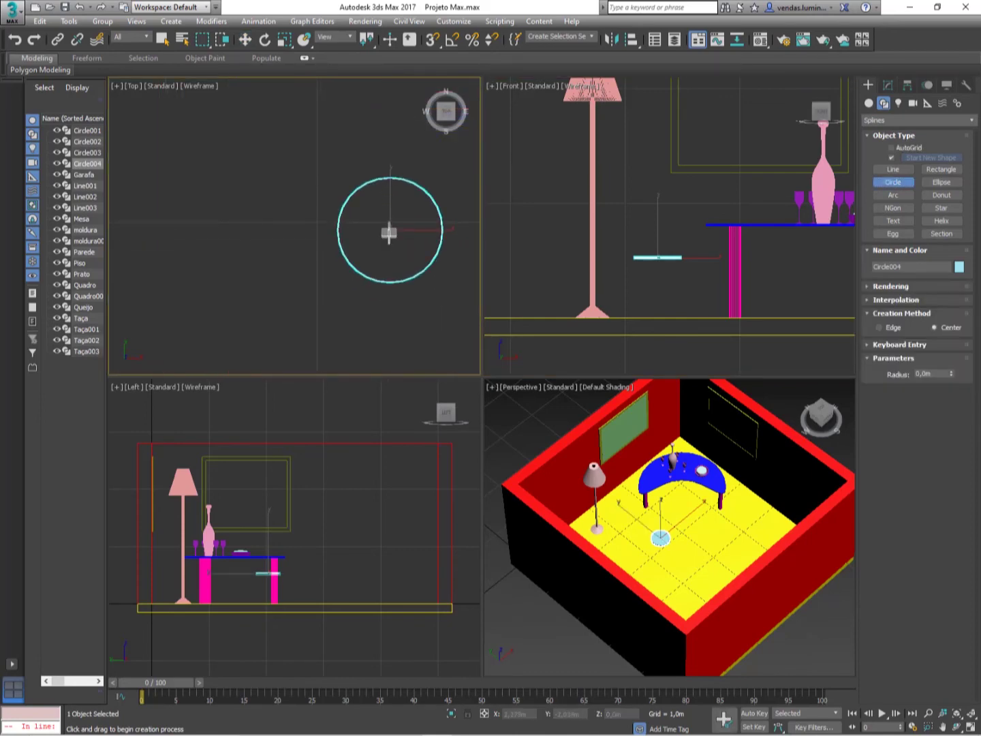
click(389, 228)
drag(389, 235, 389, 232)
right_click(390, 232)
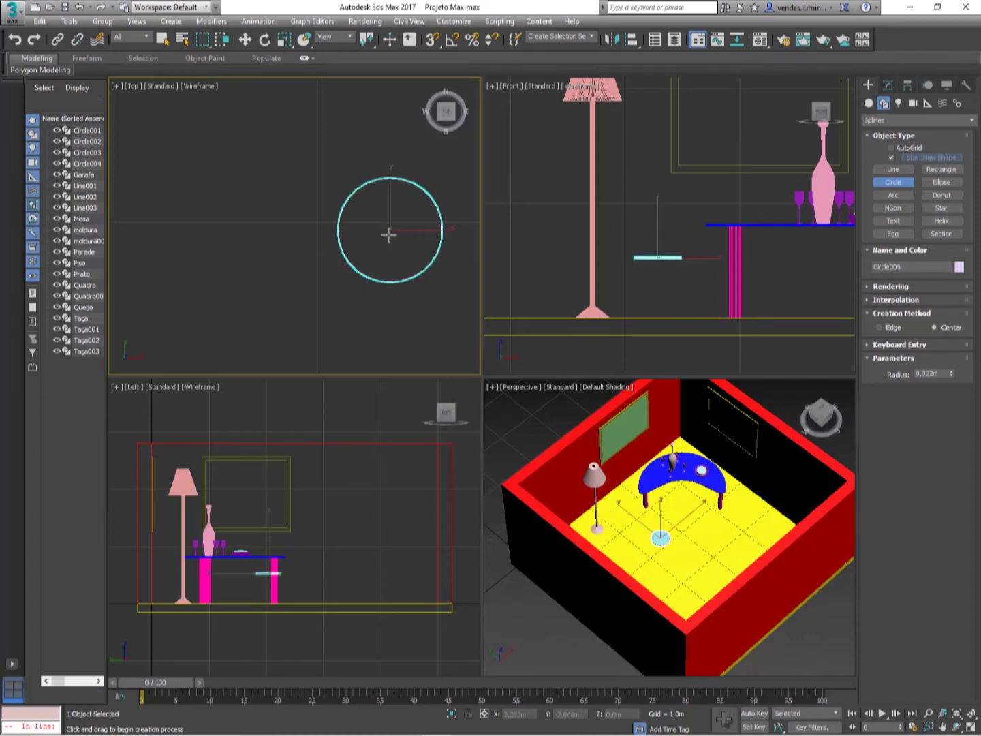
click(887, 87)
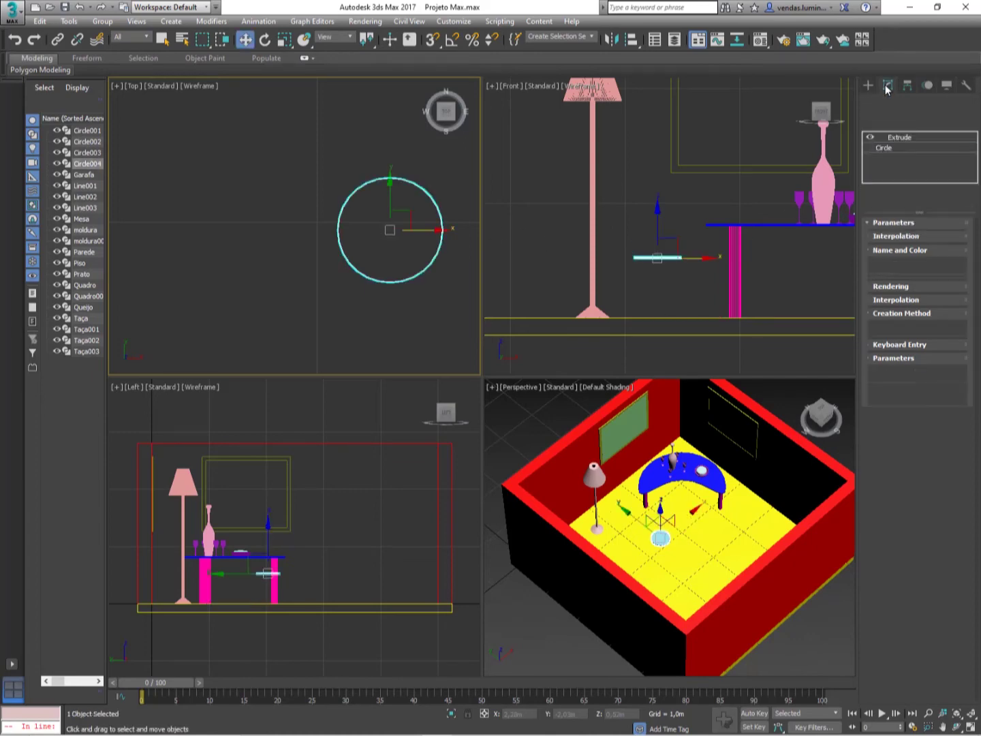
click(927, 121)
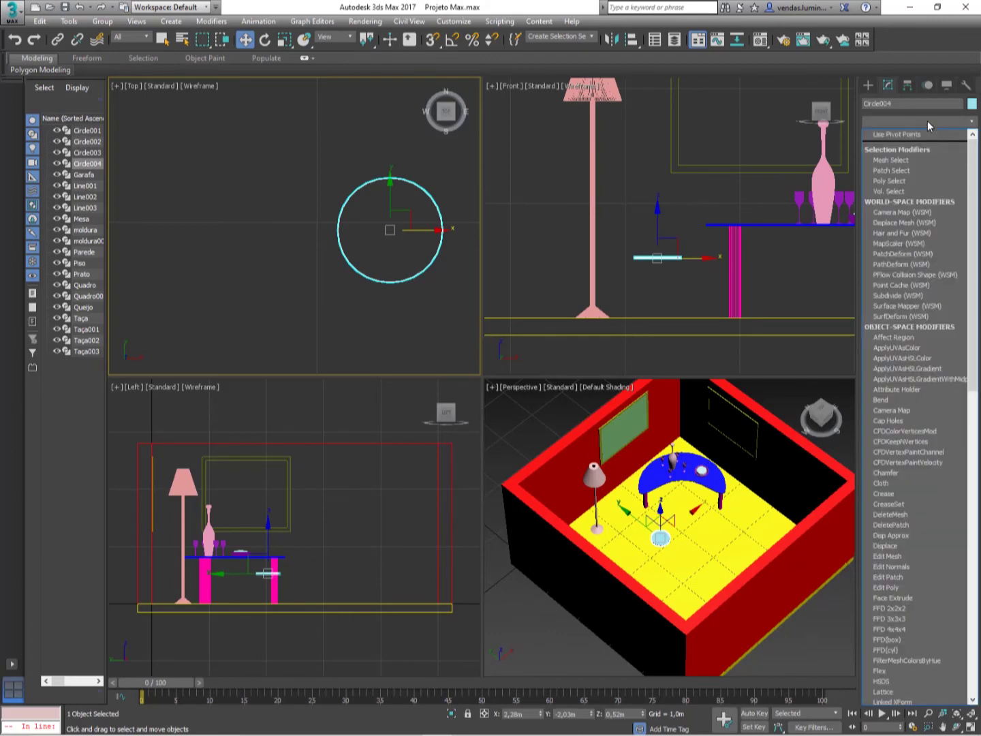
key(e)
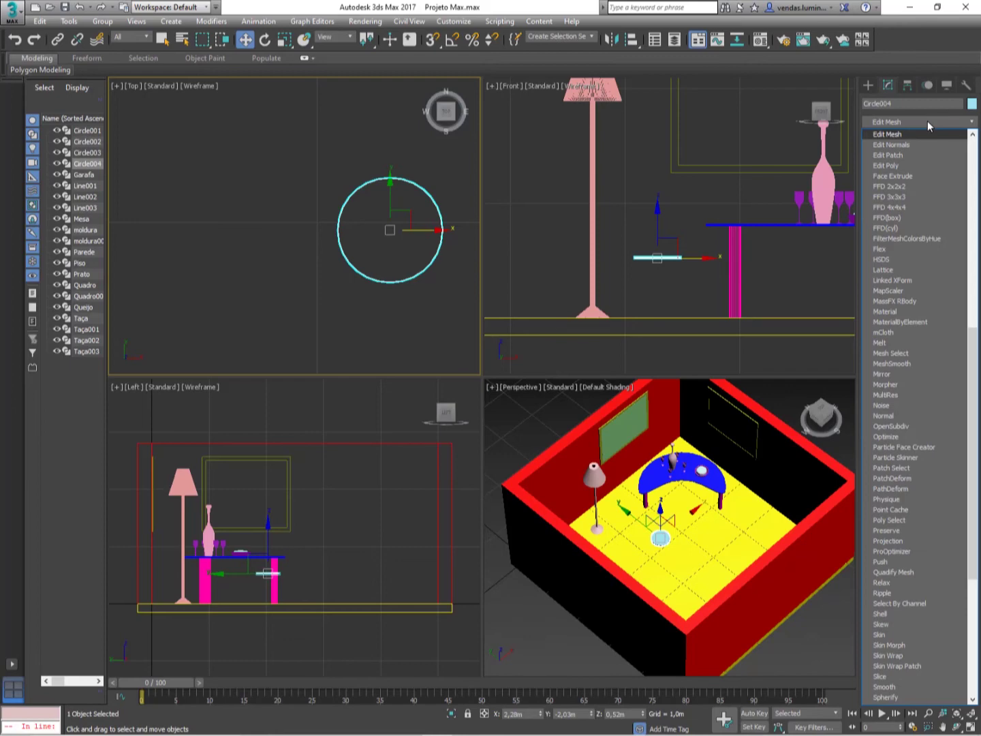
key(Down)
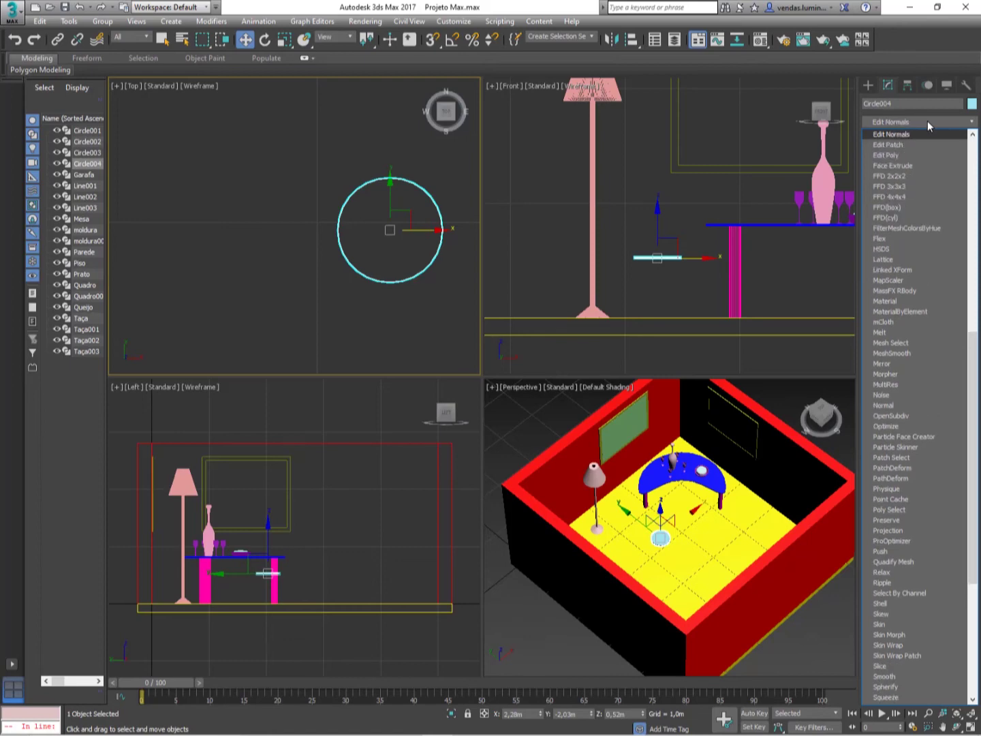
key(Down)
key(Down)
key(Return)
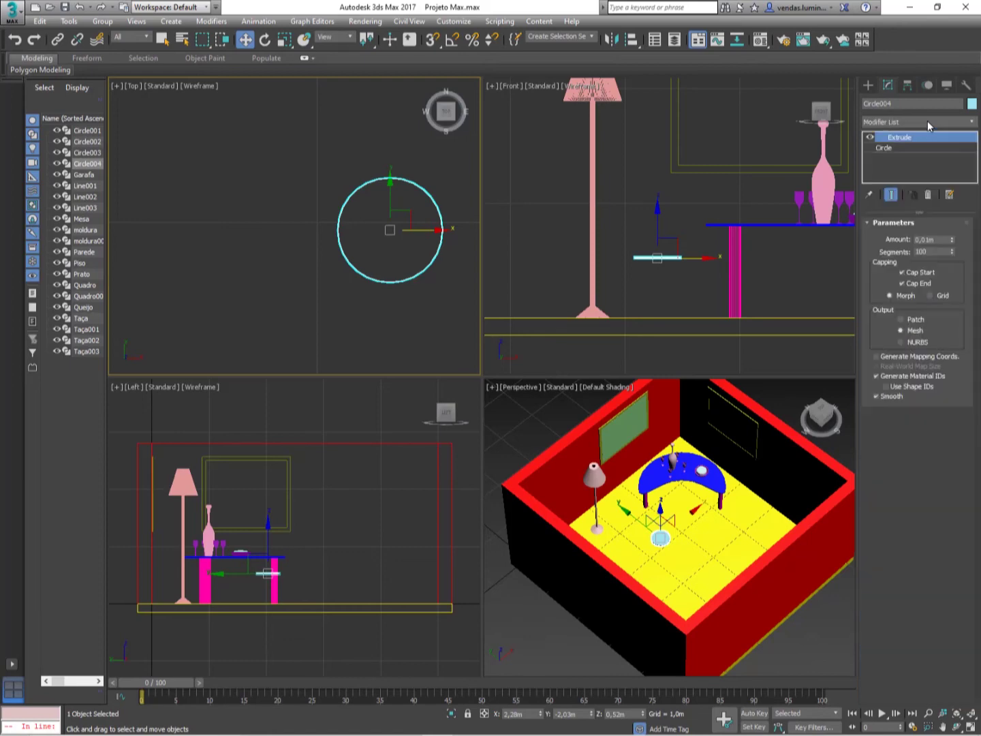
click(691, 290)
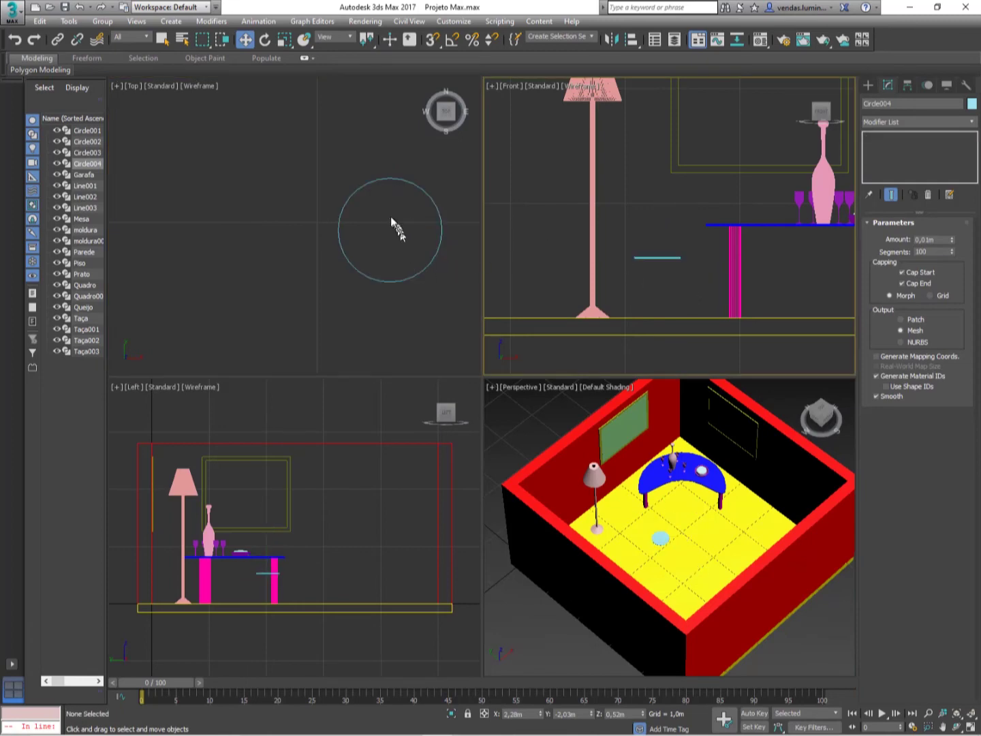
click(400, 252)
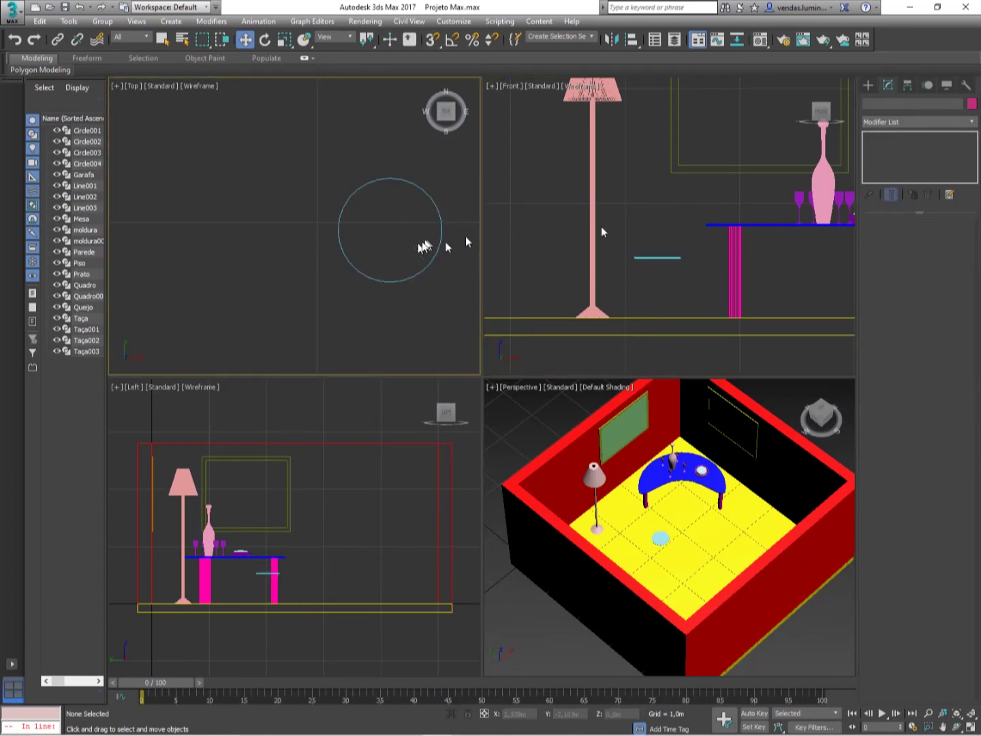
Step: Draw a circle on the floor centred beneath the thin disc and set its radius to 0.02 m
click(867, 85)
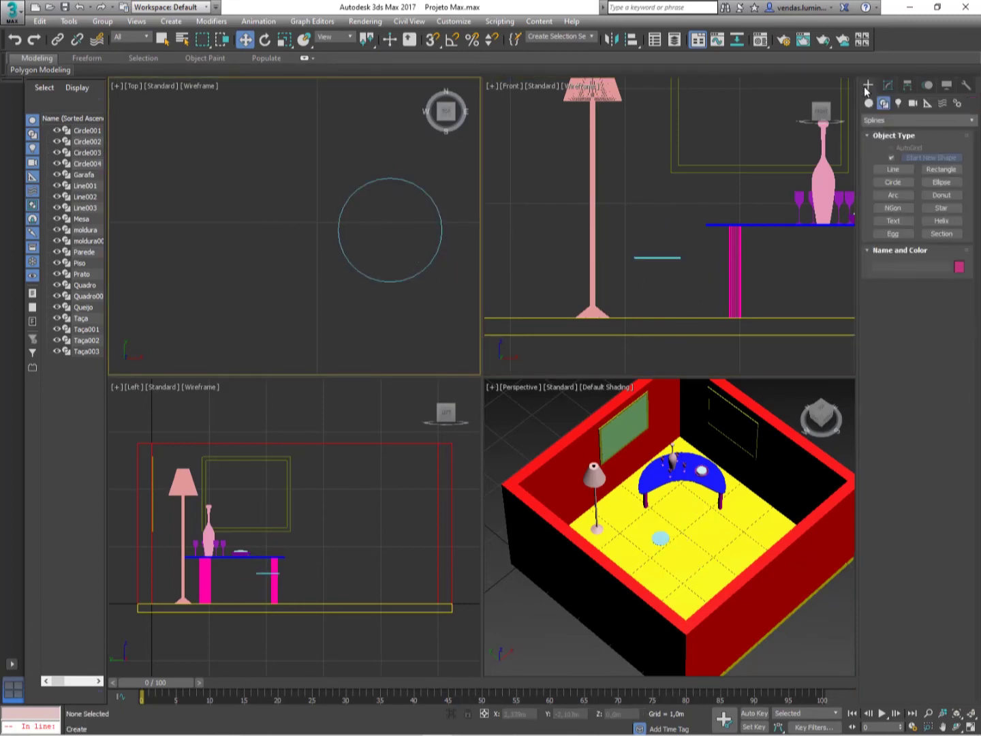
click(893, 182)
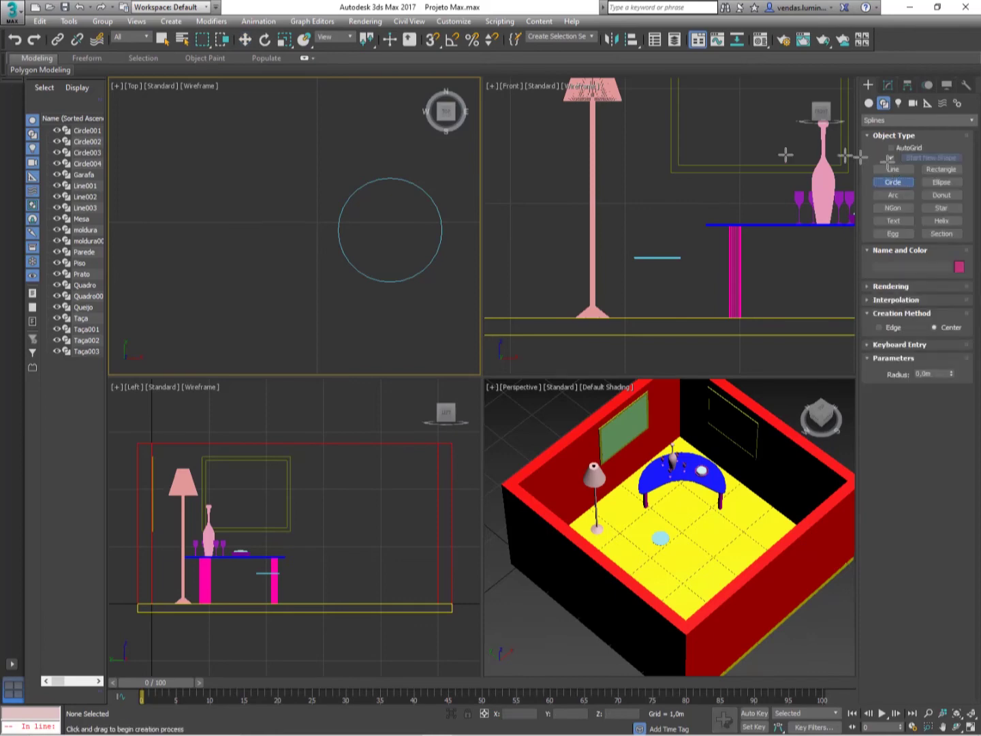
drag(383, 231, 419, 327)
right_click(390, 239)
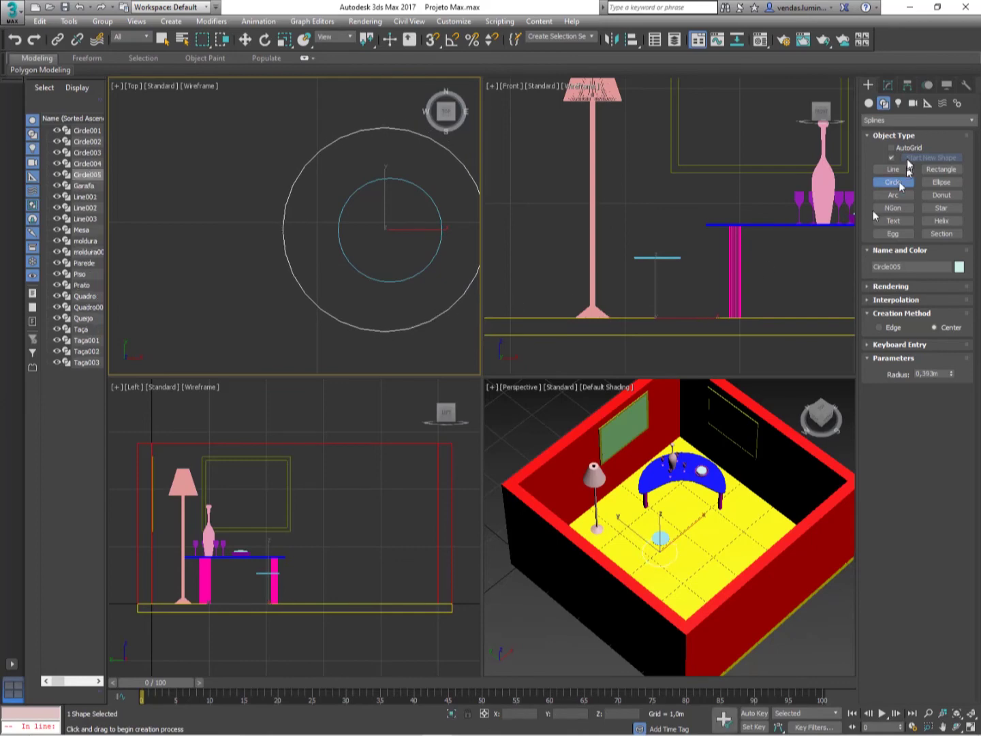
click(887, 86)
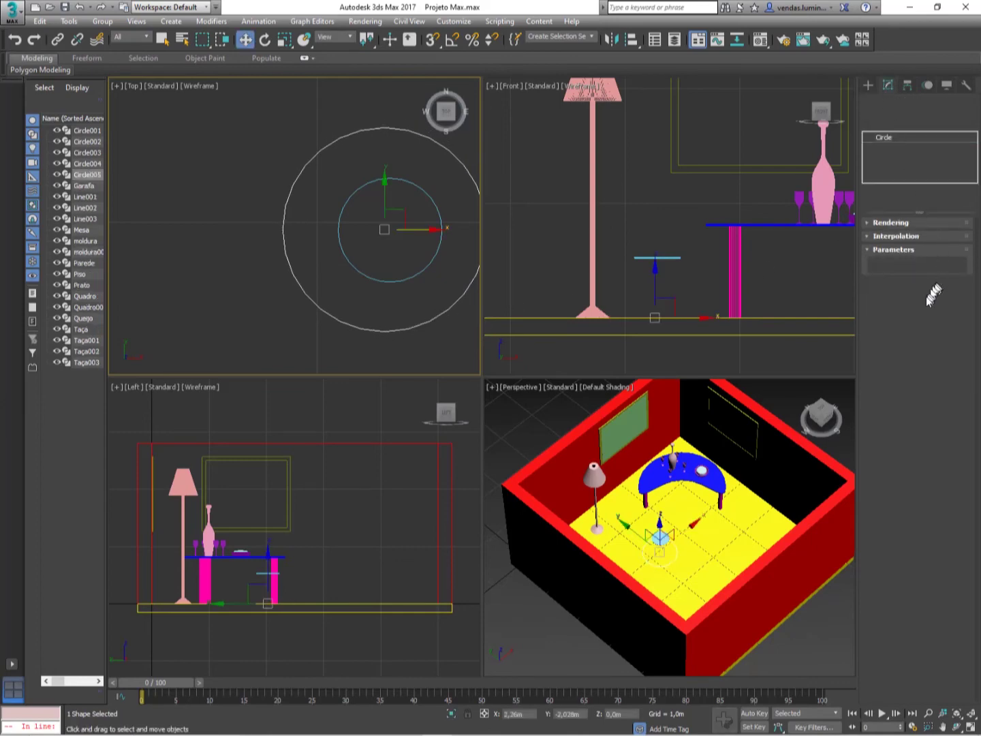
drag(941, 266, 880, 270)
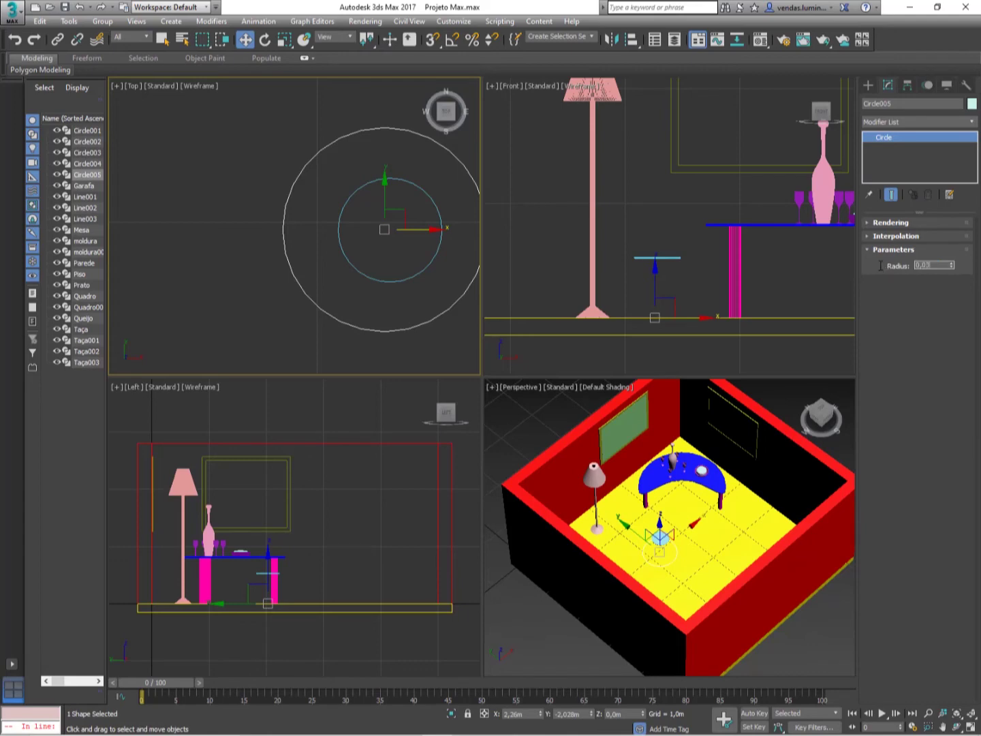
text(0,03)
key(Return)
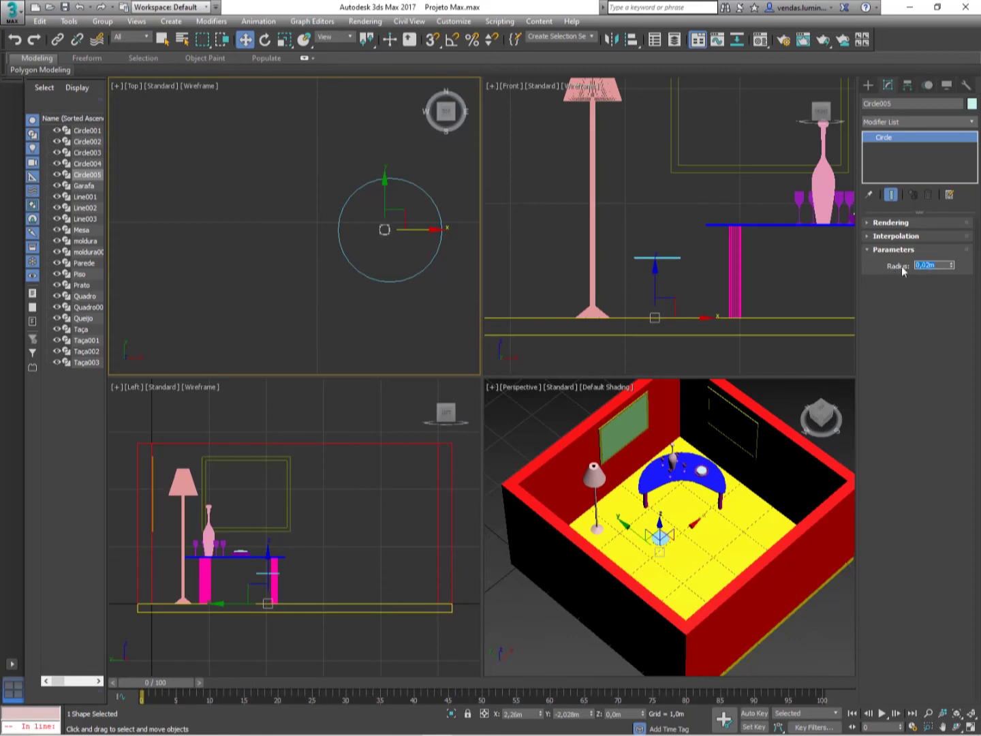
click(914, 122)
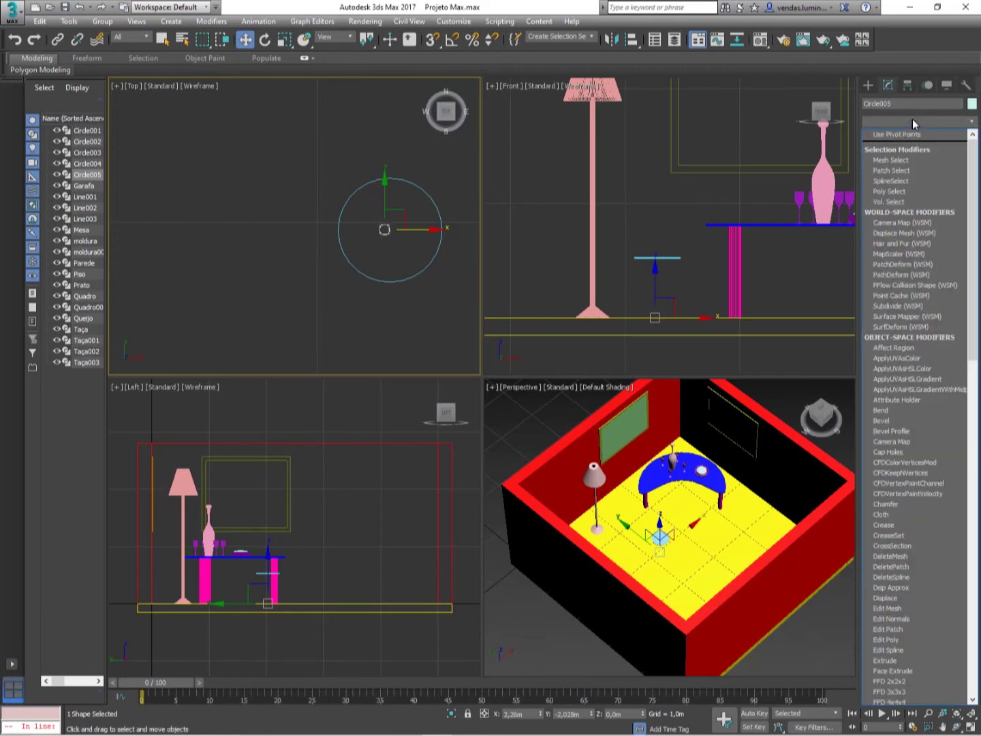
key(e)
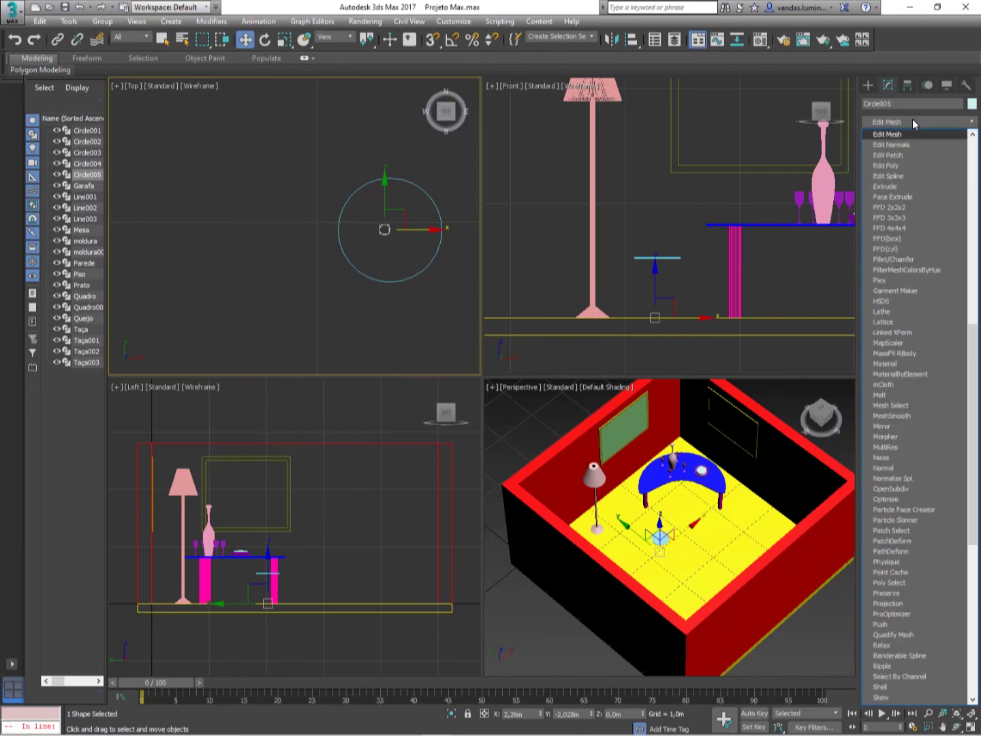
click(895, 176)
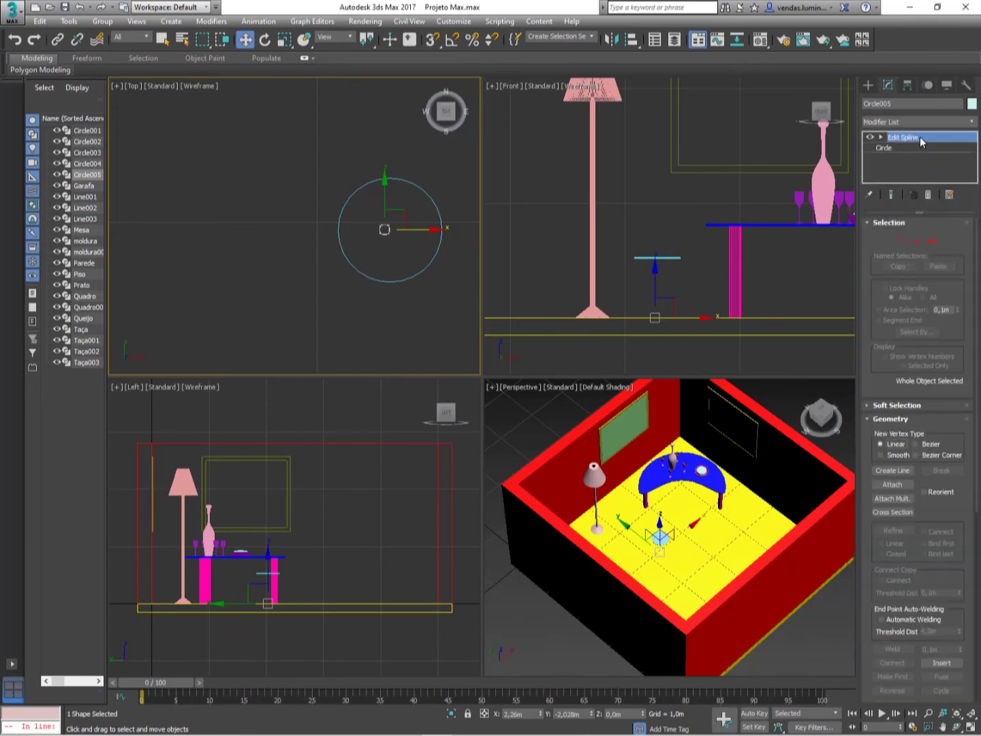
key(Delete)
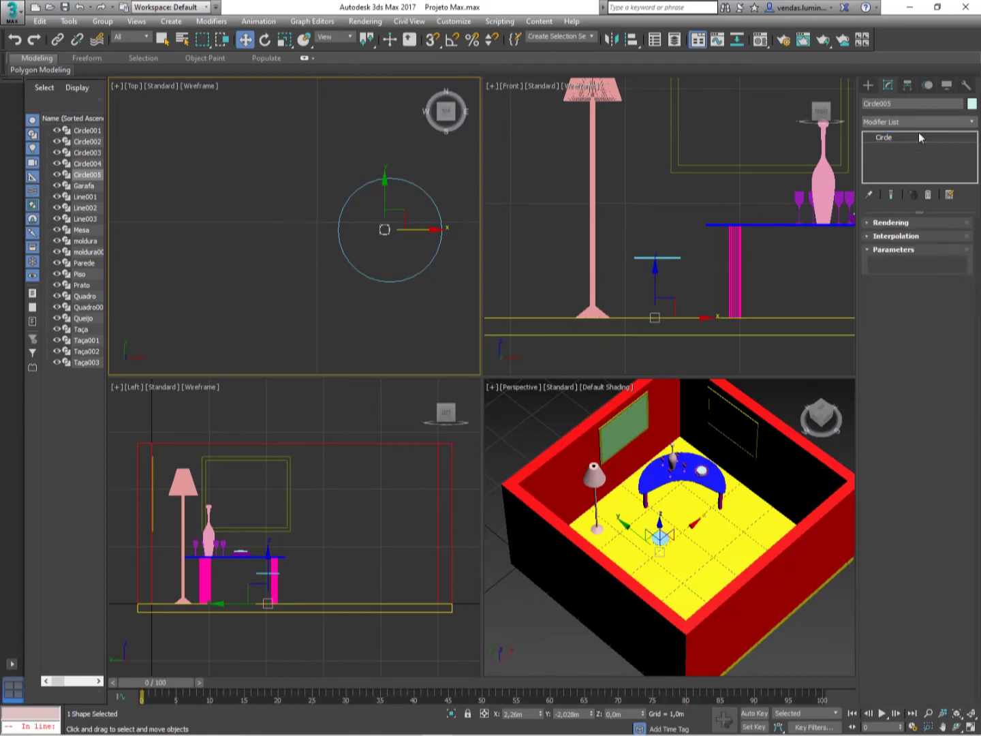
Step: Extrude the small floor circle 0.51 m upward into a leg reaching the underside of the disc
click(921, 123)
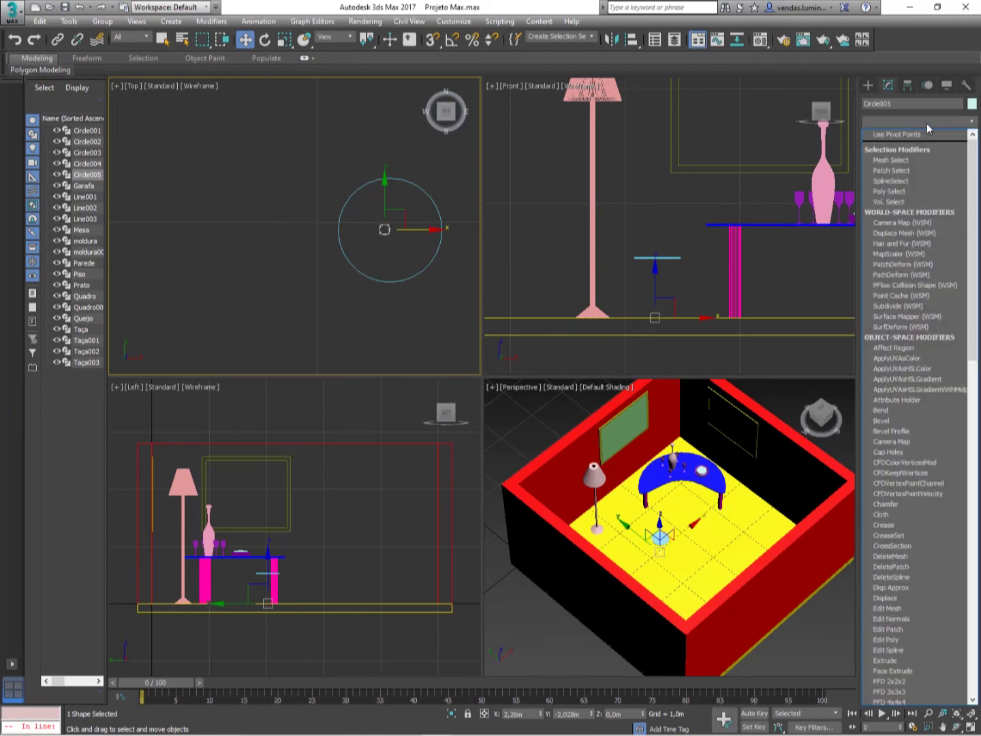
key(e)
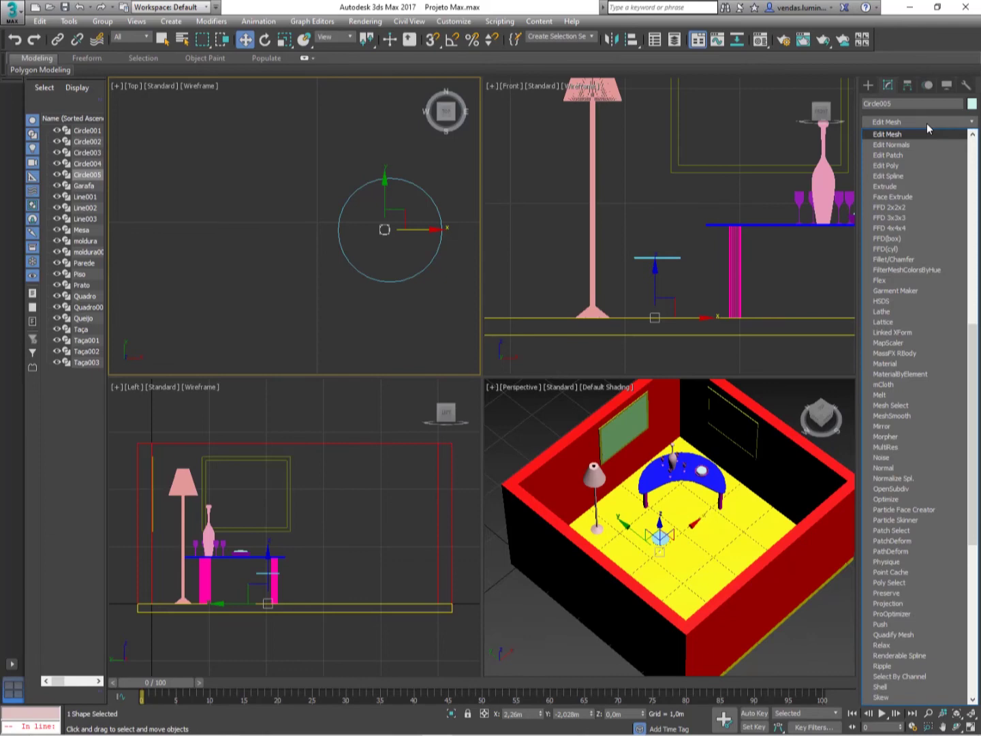
click(899, 187)
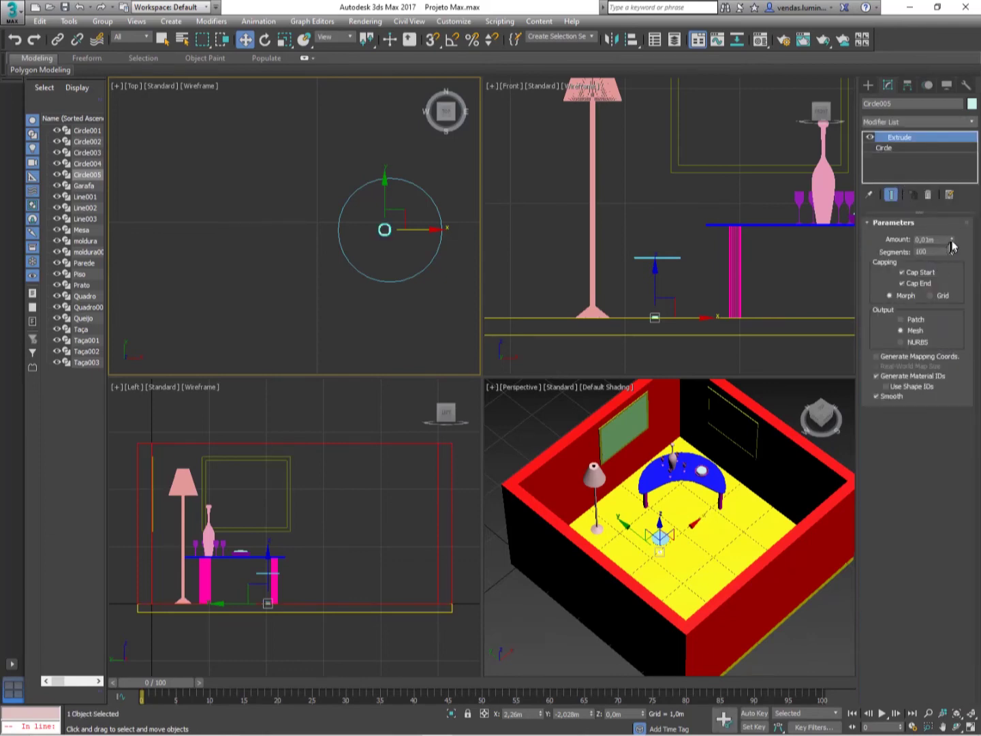
mouse_move(952, 243)
mouse_down()
mouse_move(952, 227)
mouse_move(948, 245)
mouse_move(952, 233)
mouse_move(959, 247)
mouse_move(952, 242)
mouse_up()
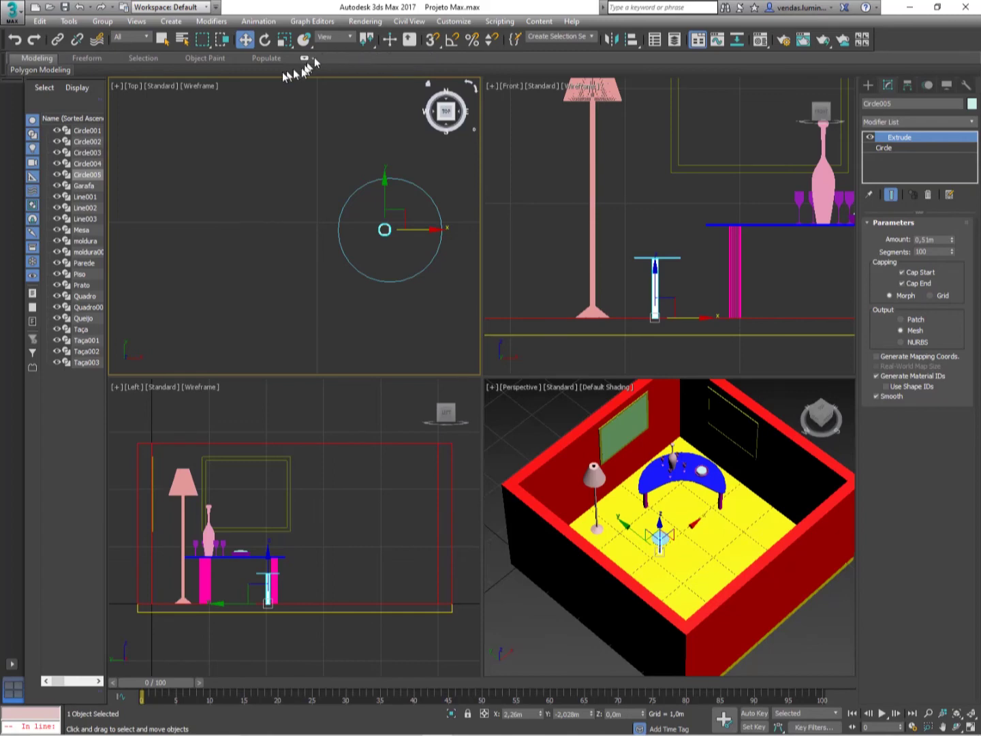
Step: Tilt the leg about 19.4° around the Y axis, leaning its upper end toward the table
click(265, 40)
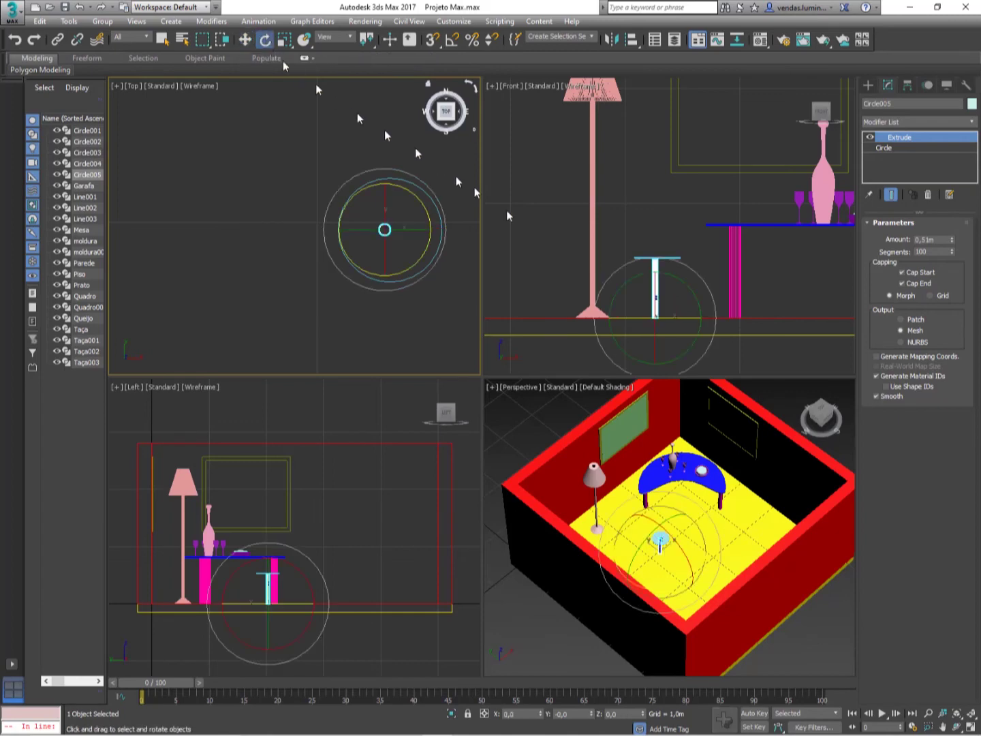
click(683, 286)
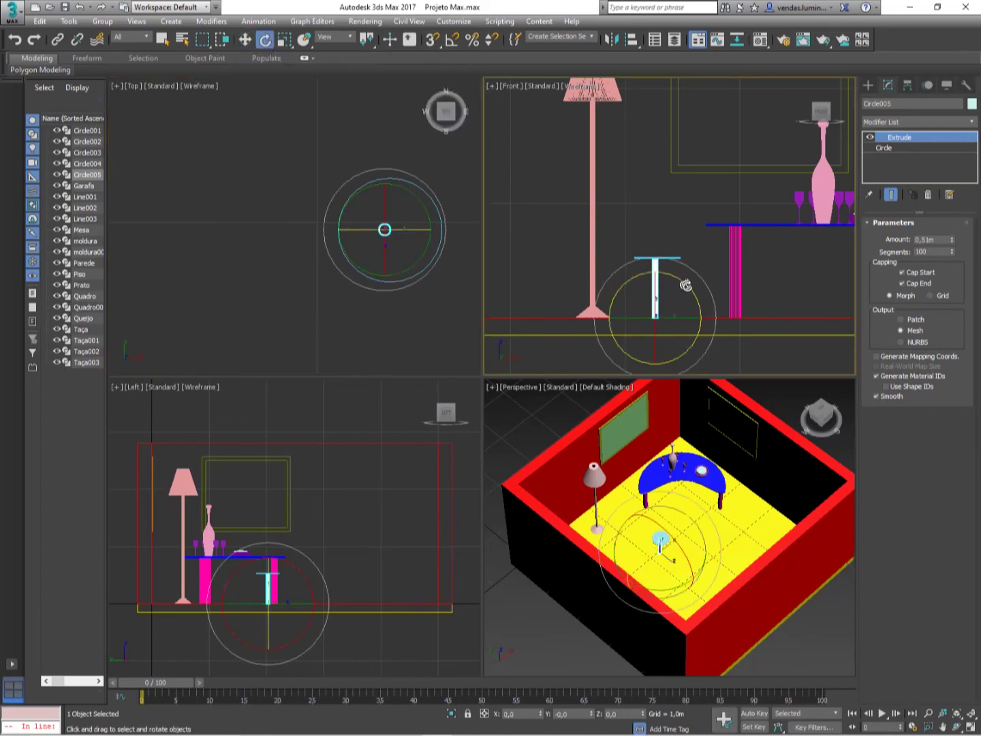
drag(686, 285, 702, 299)
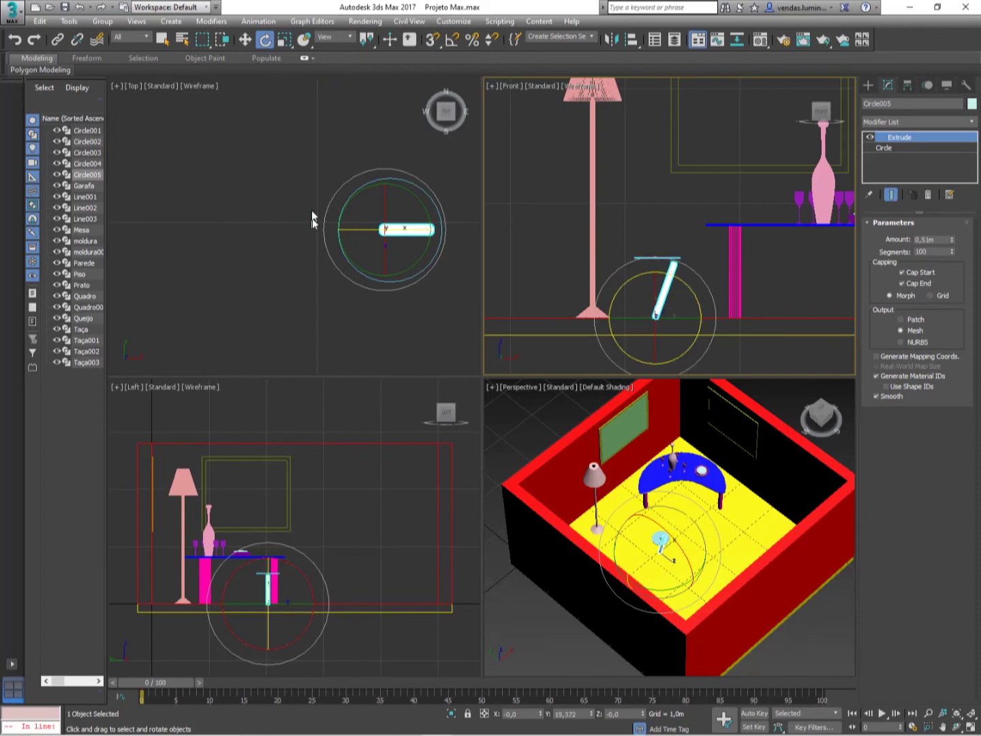
click(246, 39)
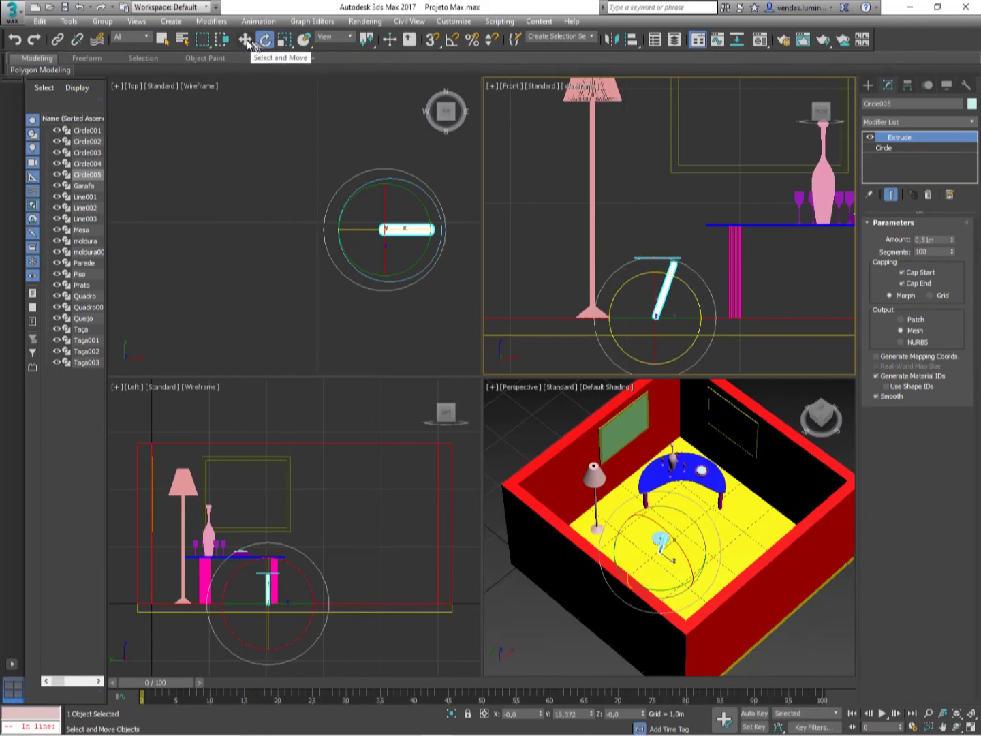
Step: Move the leg about 0.23 m in negative X, then make one rotated copy turned about 89° clockwise around Z
click(420, 229)
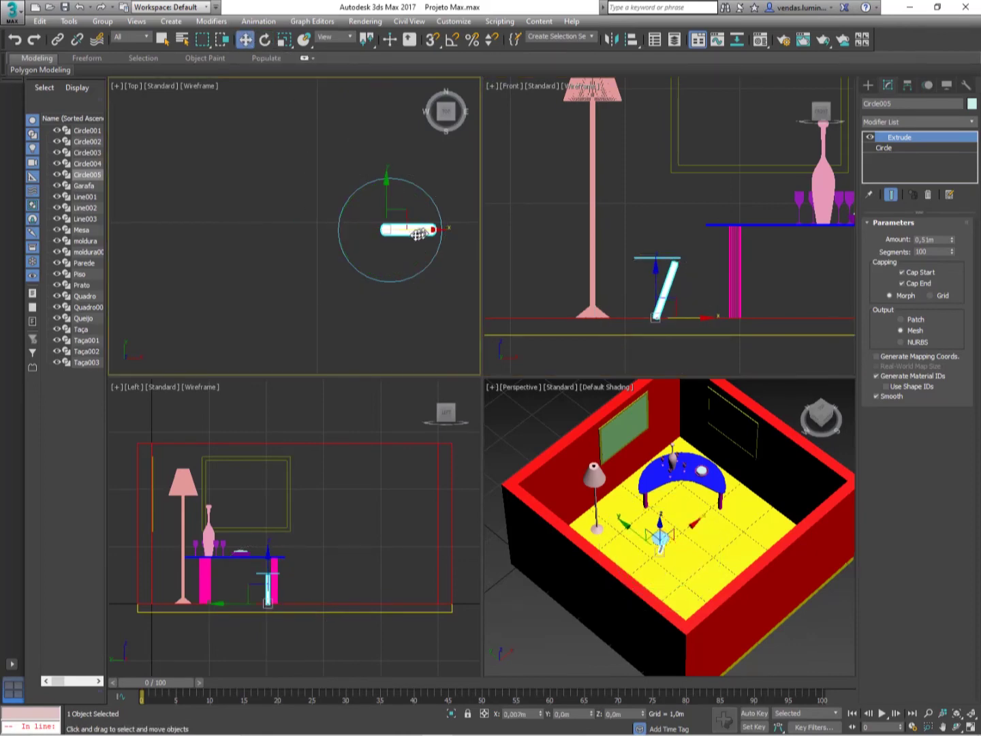
drag(420, 230, 357, 242)
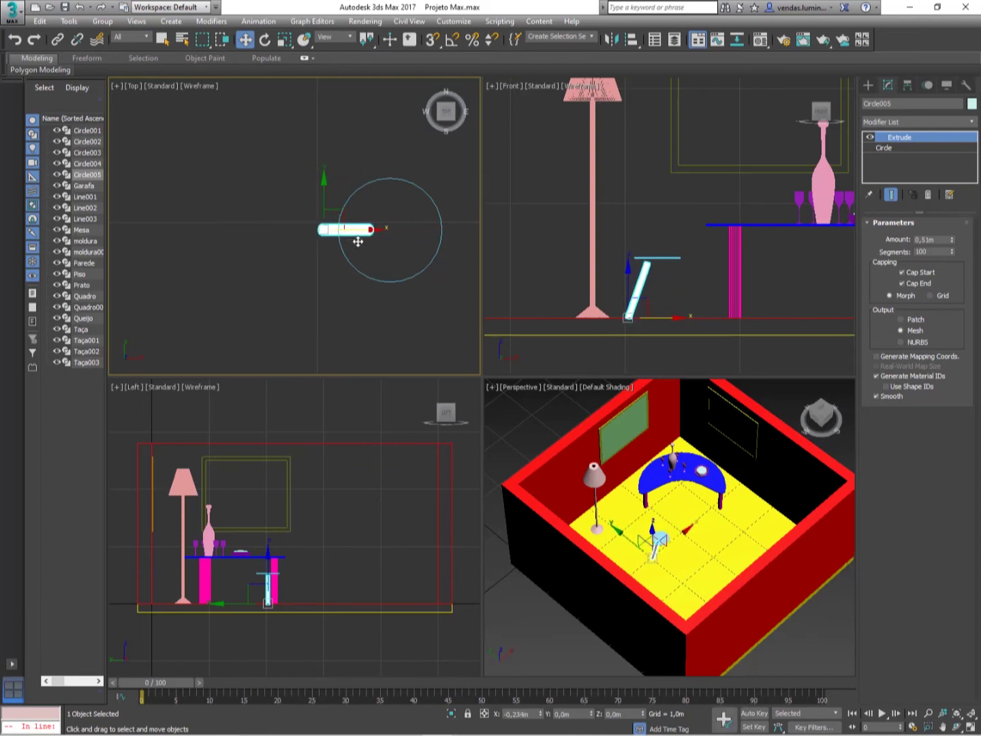
click(265, 40)
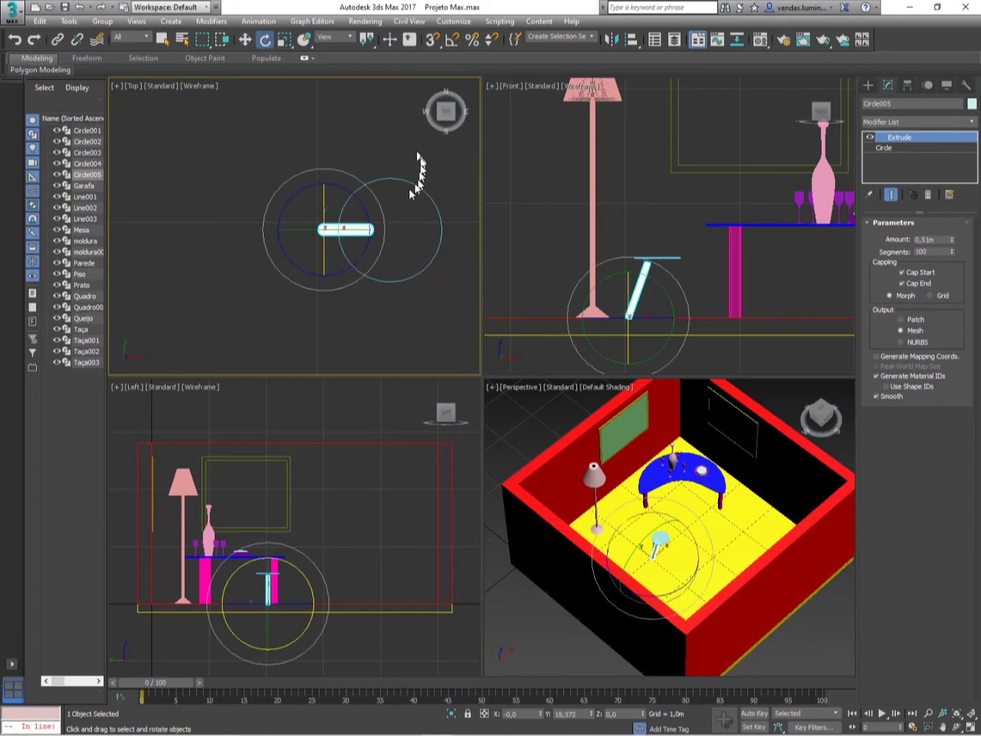
shift+drag(339, 188, 426, 281)
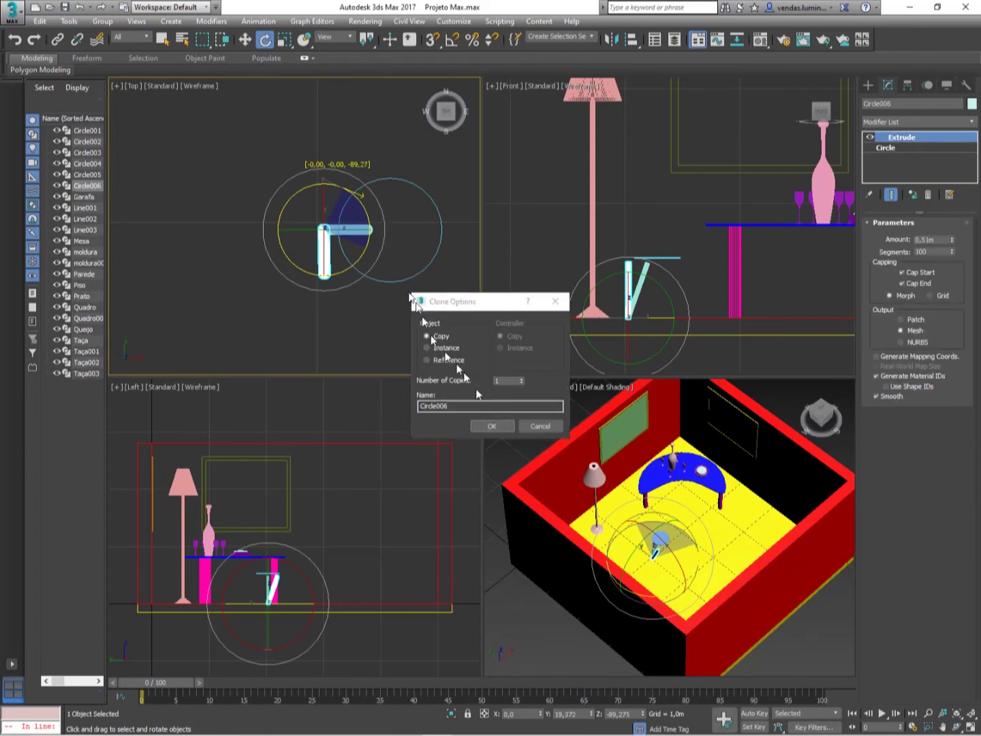
click(491, 426)
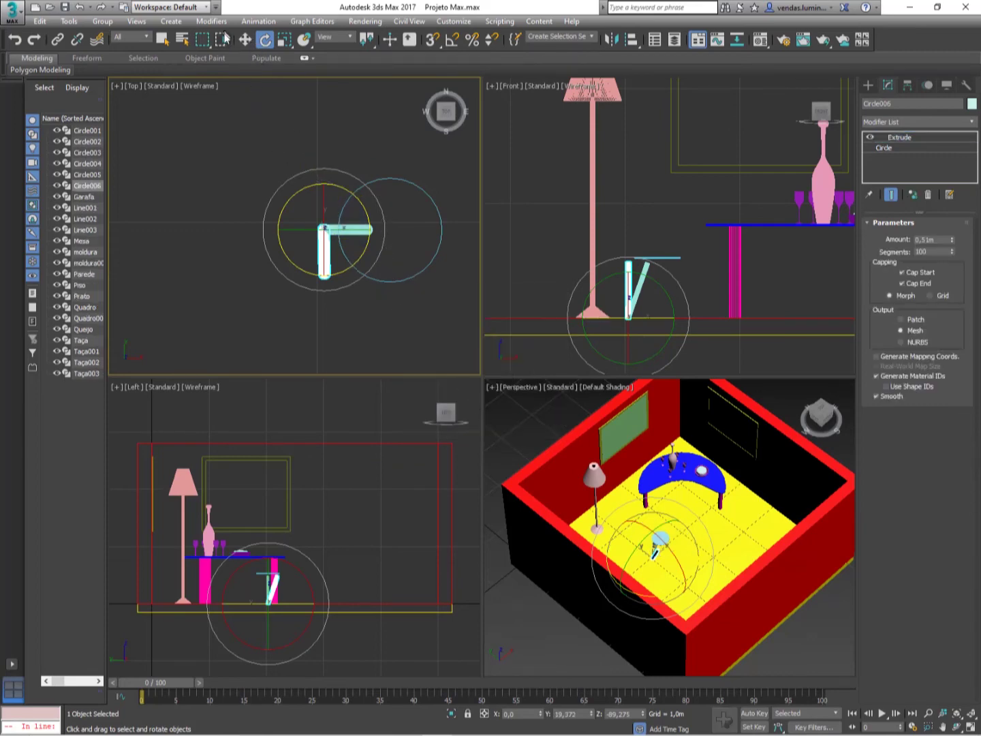
Step: Place the copied leg at about X 2.55 m on the disc's opposite side and rotate it to about 179° around Z, mirroring the first
click(245, 40)
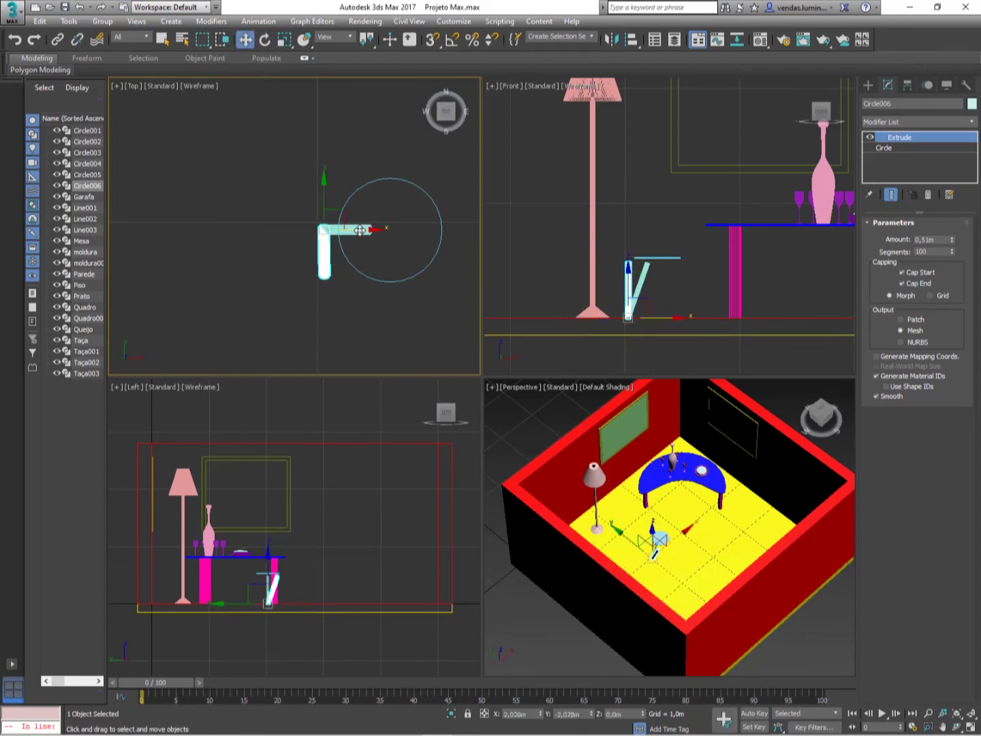
drag(360, 230, 460, 245)
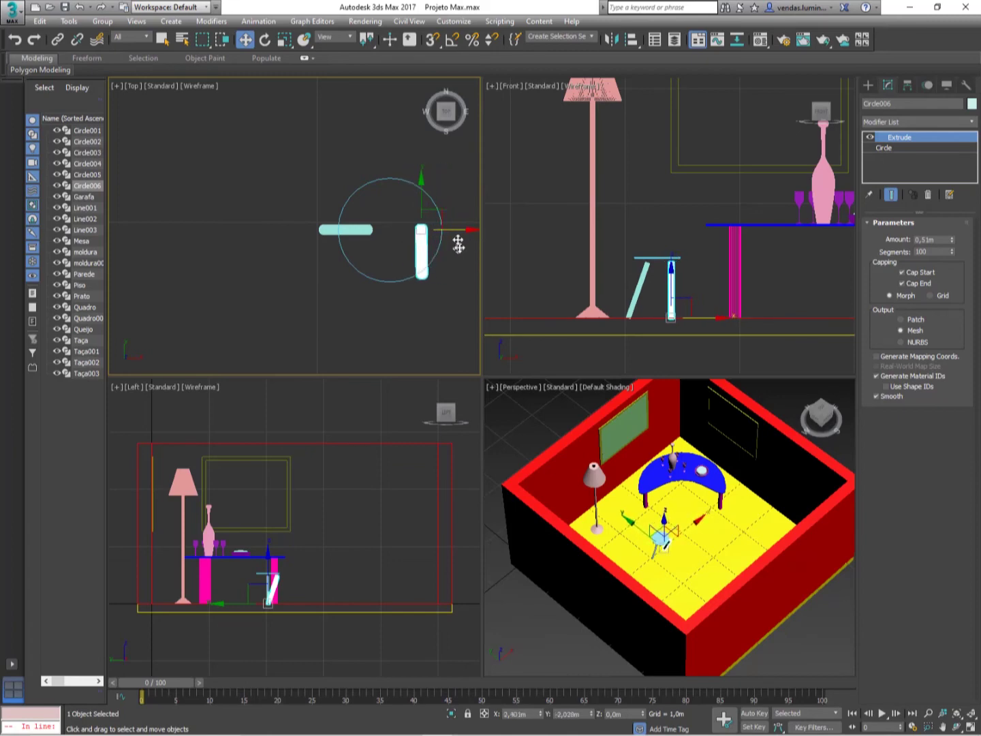
click(265, 40)
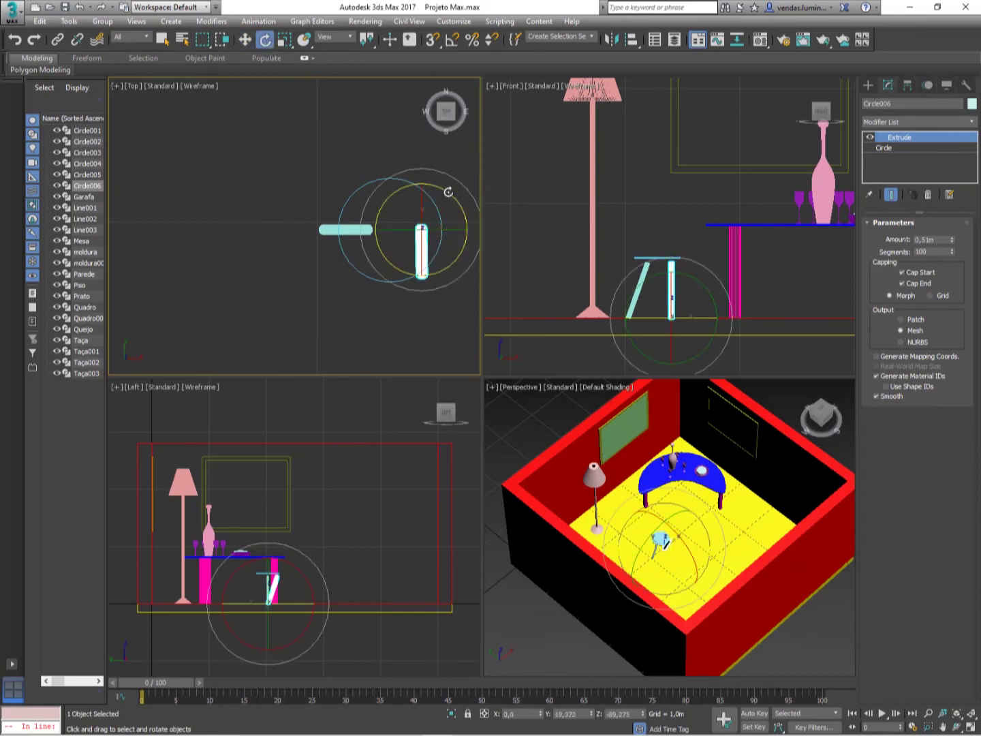
drag(448, 192, 542, 256)
click(246, 40)
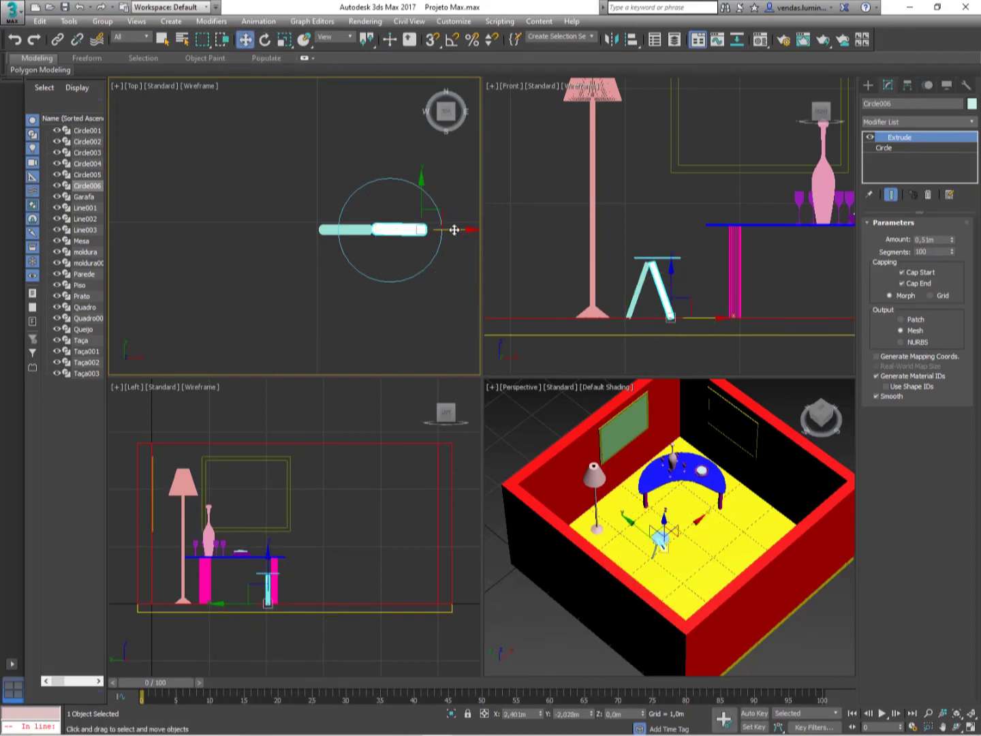
drag(468, 230, 494, 229)
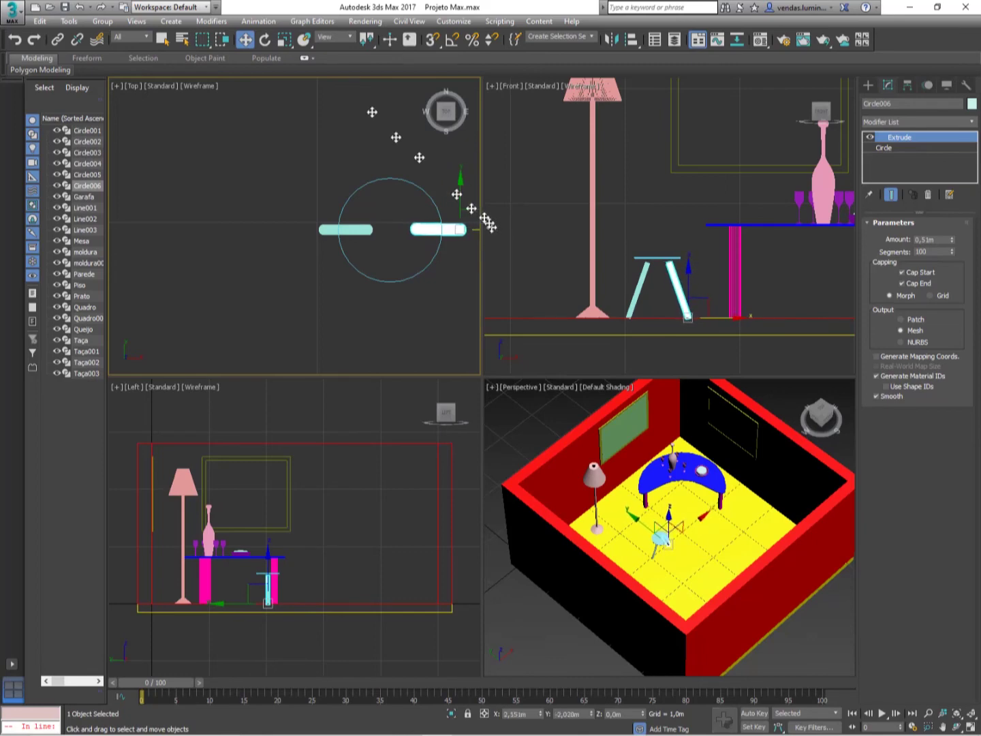
click(265, 39)
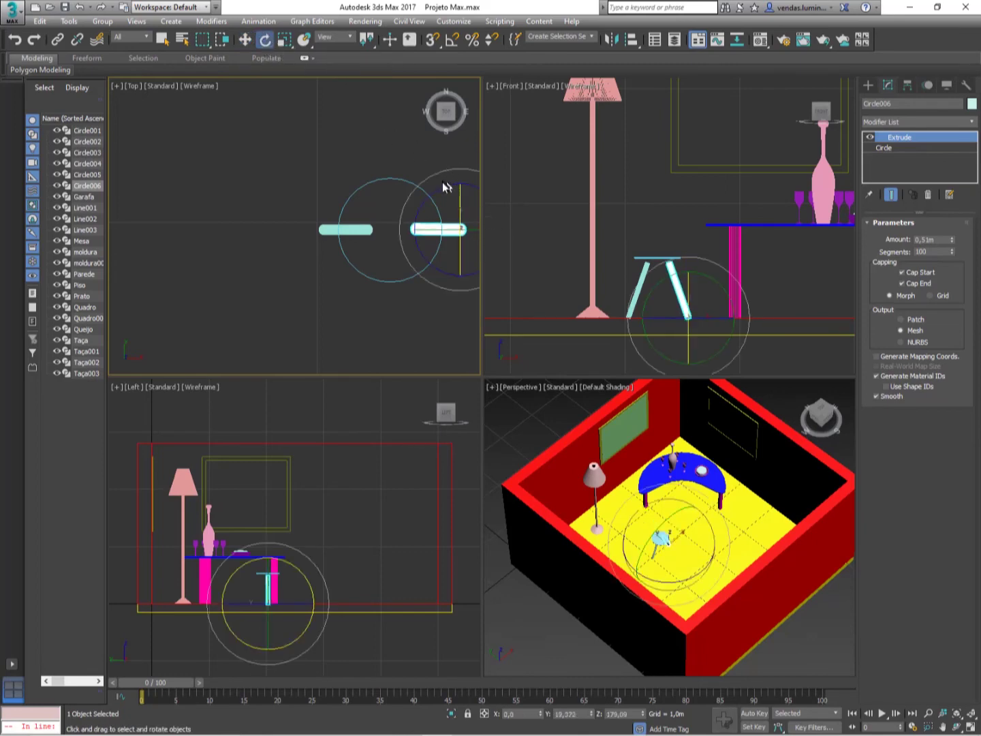
drag(440, 186, 439, 185)
click(244, 39)
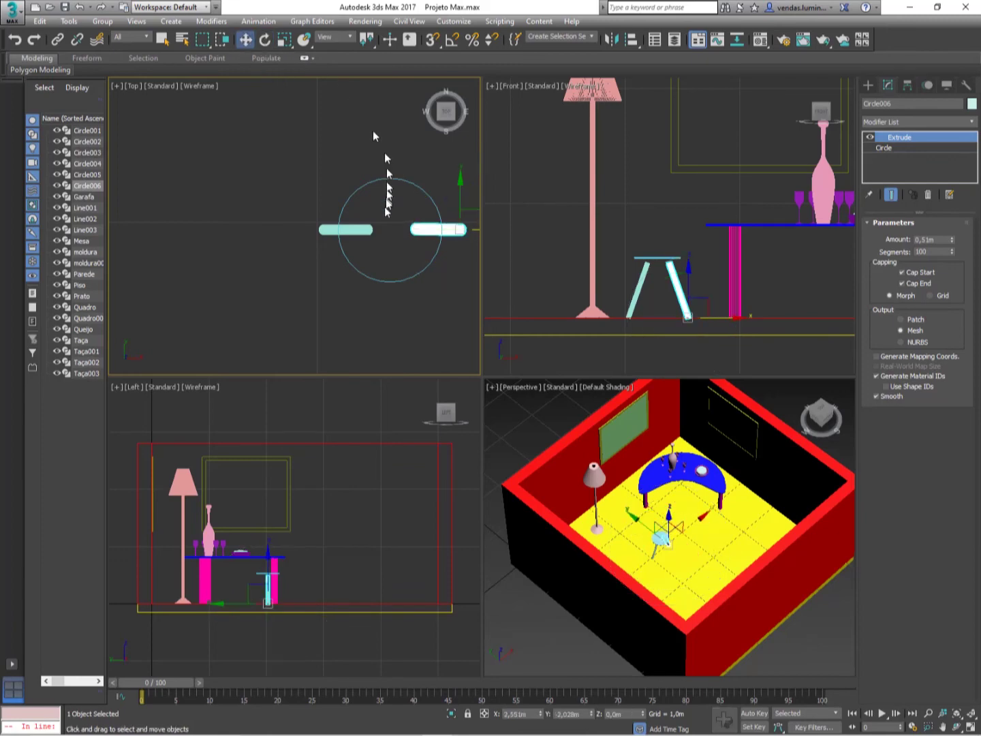
Step: Copy both opposite legs together with a rotation of about 90° around Z, giving the stool four evenly spread legs
ctrl+click(367, 230)
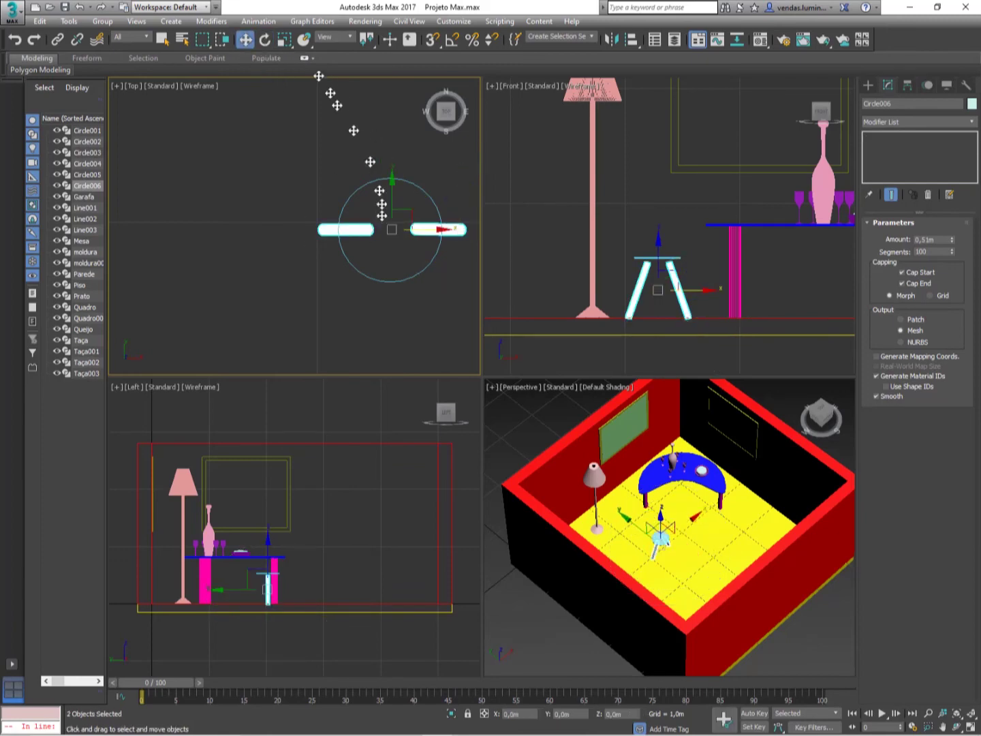
click(260, 41)
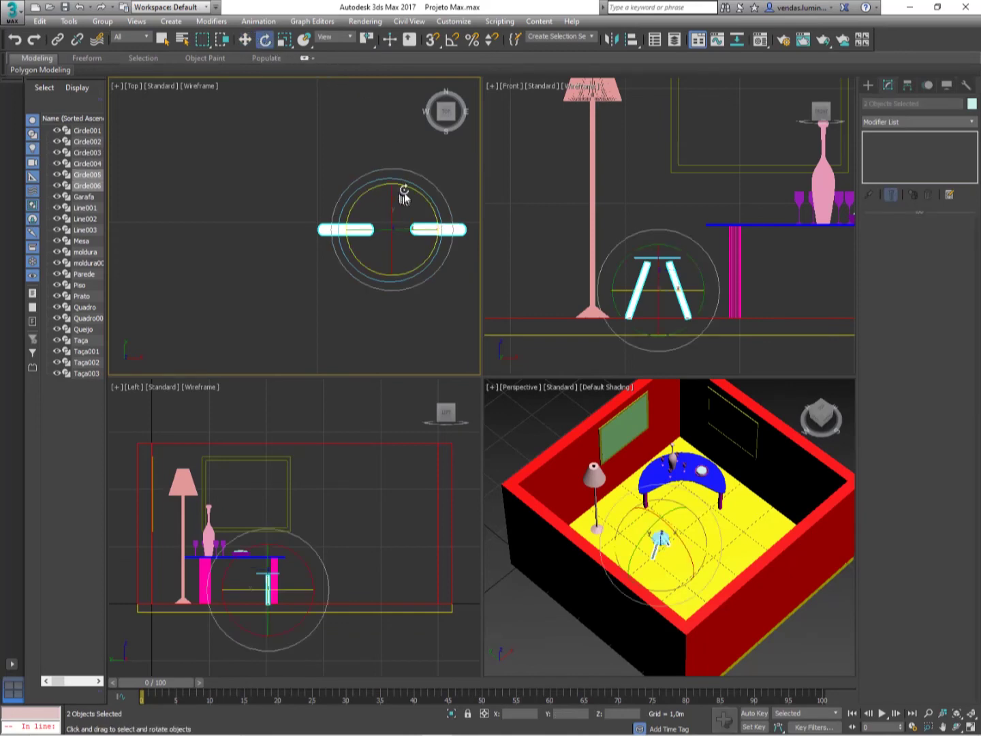
mouse_move(405, 186)
shift+mouse_down()
mouse_move(456, 232)
mouse_move(494, 329)
mouse_move(496, 306)
shift+mouse_up()
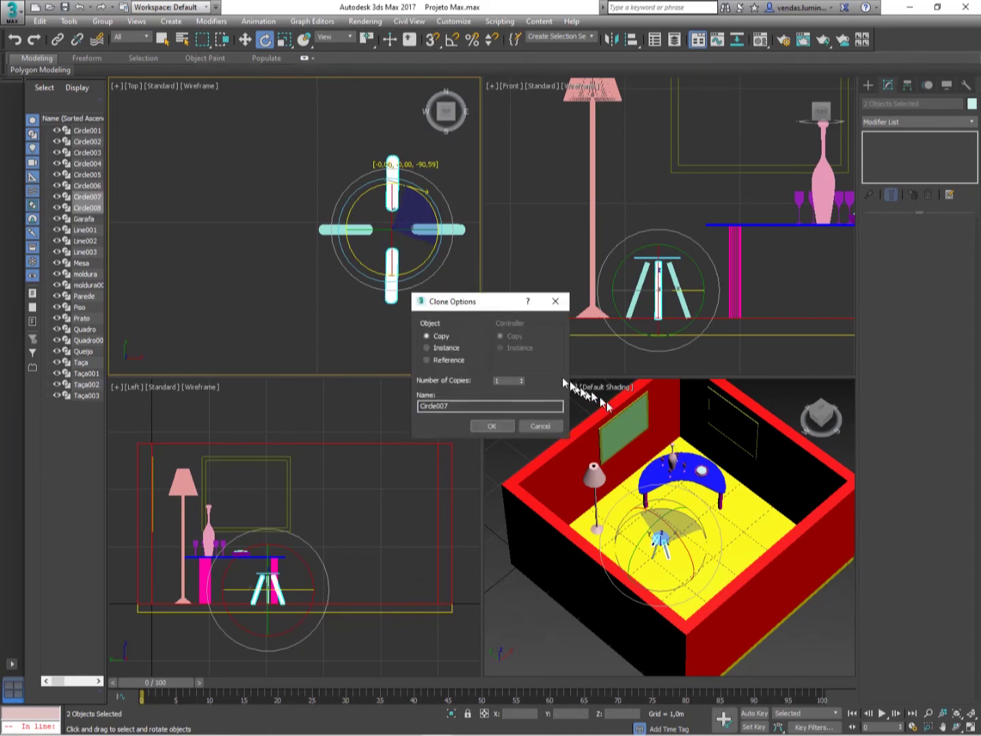
click(493, 427)
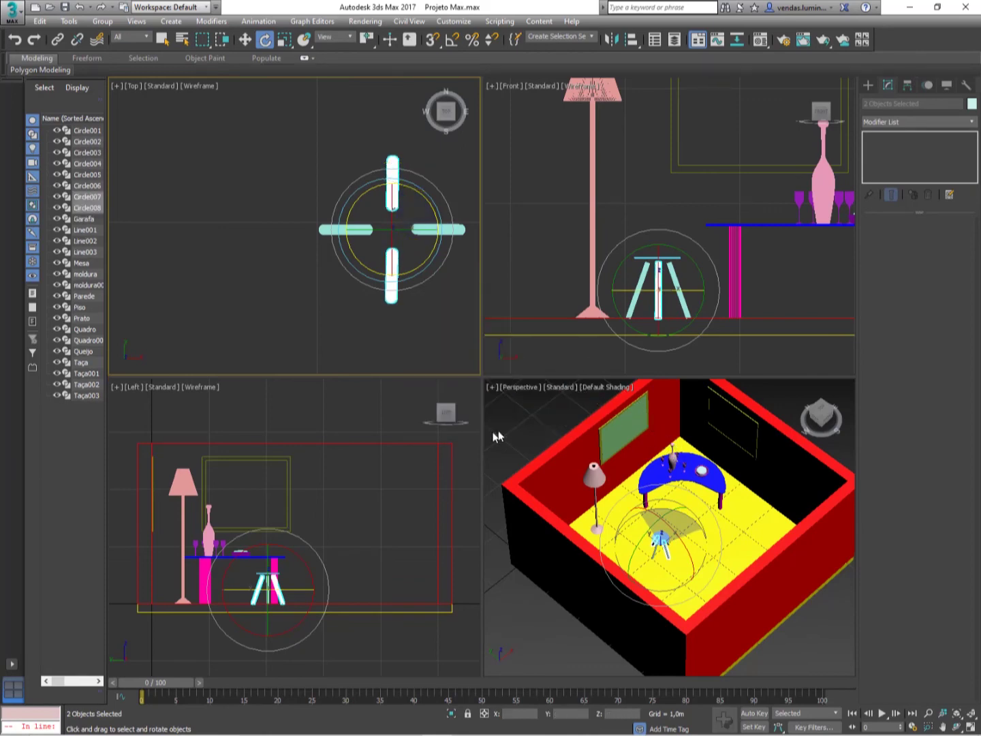
click(531, 420)
Step: Lower the stool's disc onto the tops of the legs, to a height of about 0.481 m
alt+middle_drag(683, 538, 652, 487)
scroll(684, 524, up, 3)
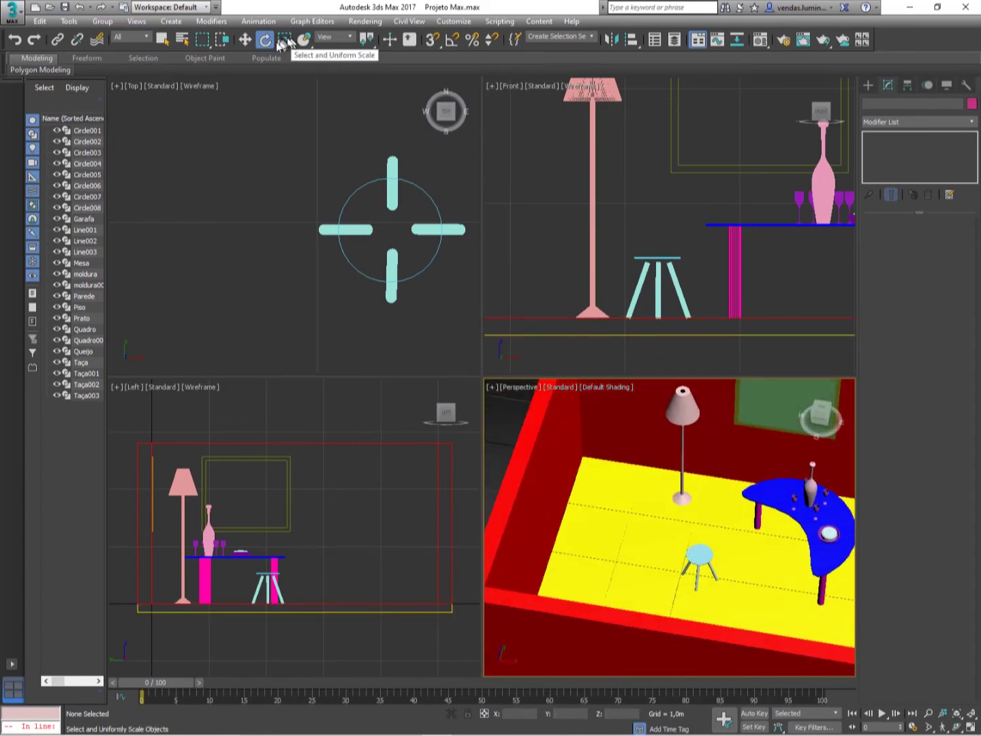
click(245, 40)
click(686, 272)
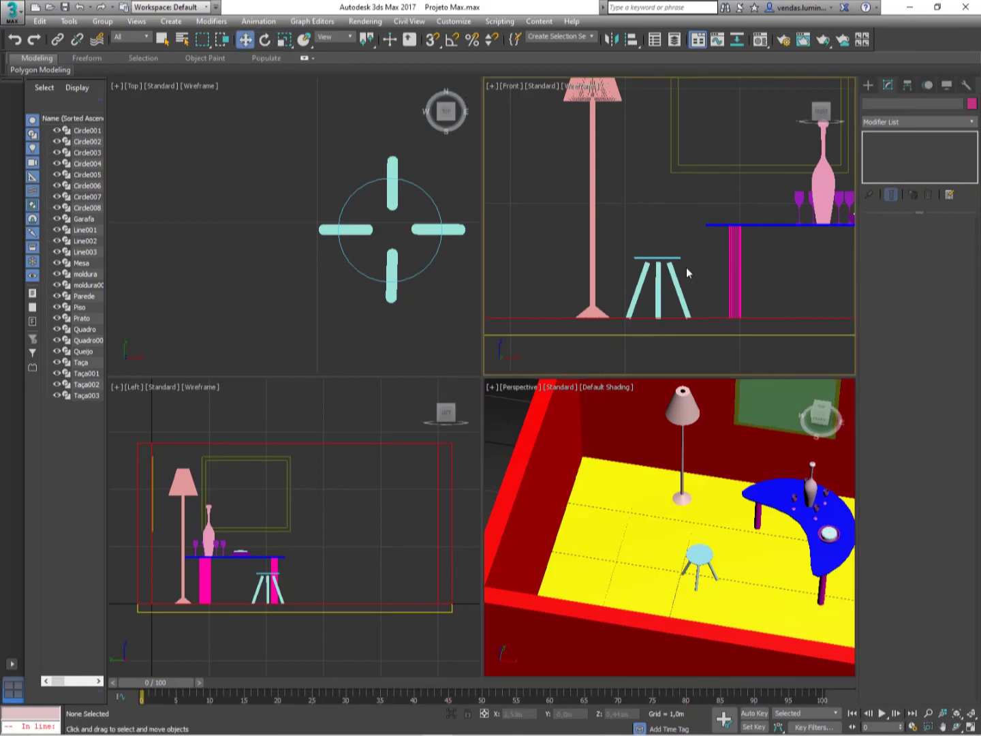
scroll(686, 266, up, 5)
click(646, 240)
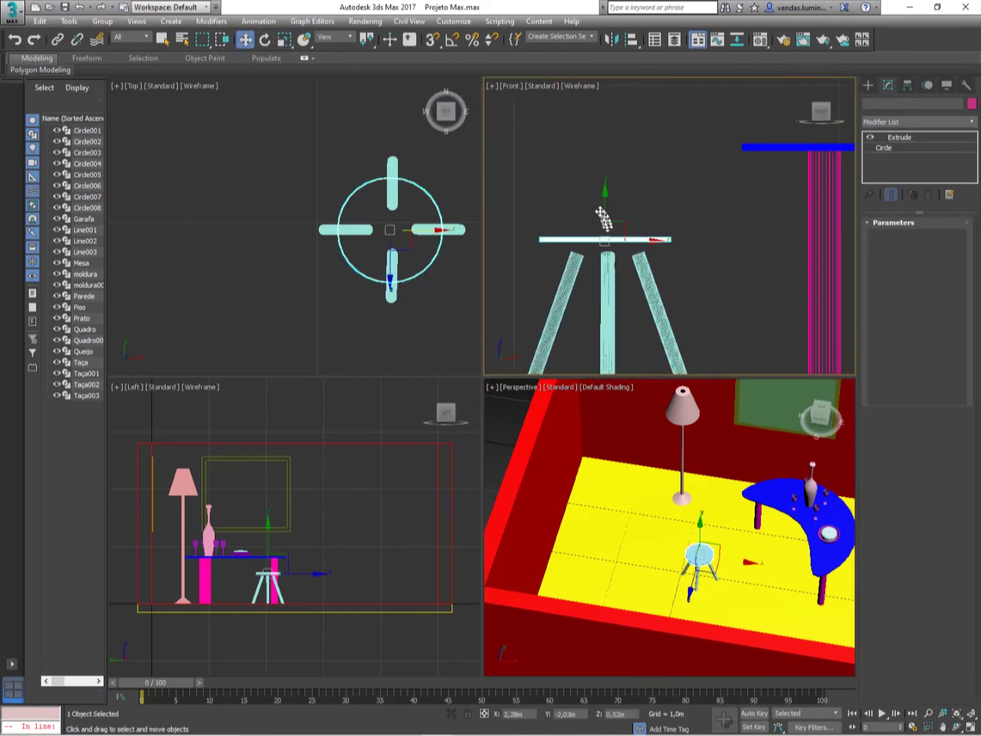
drag(603, 216, 606, 217)
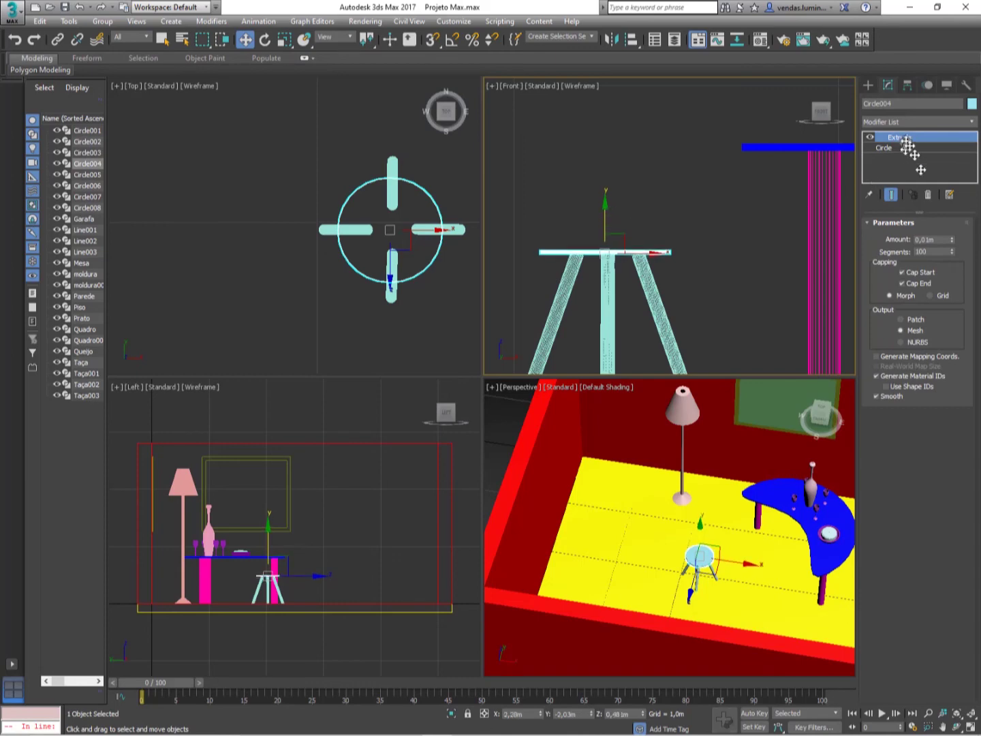
Step: Thicken the stool's seat by setting its extrusion amount to 0.03 m, after trying 0.05 m
drag(940, 240, 908, 234)
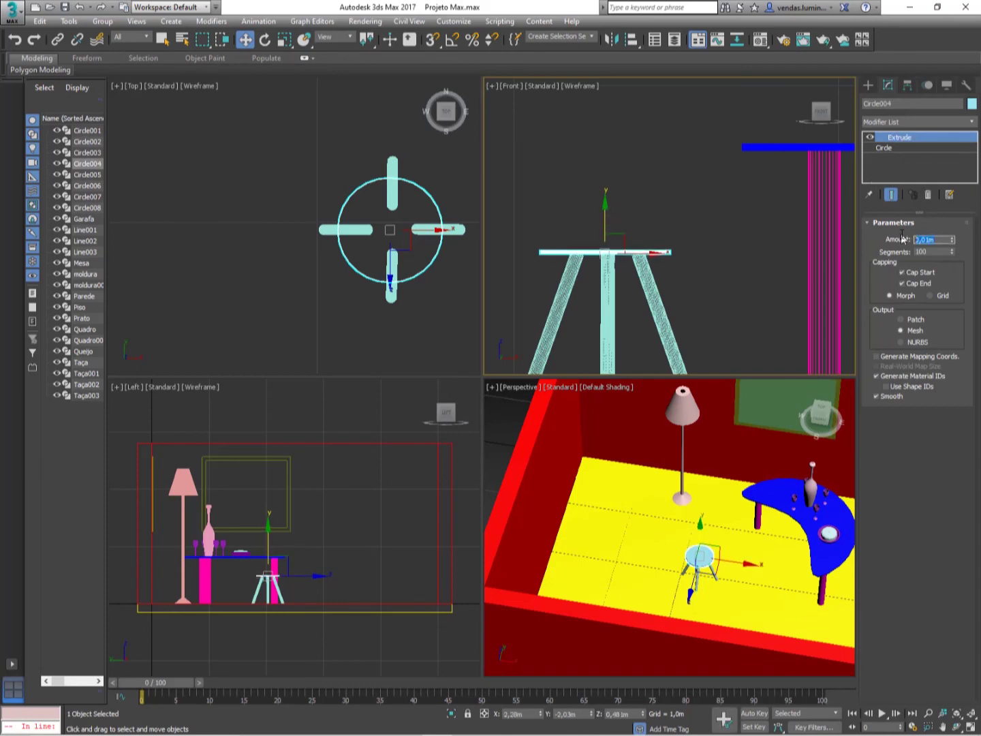
text(3)
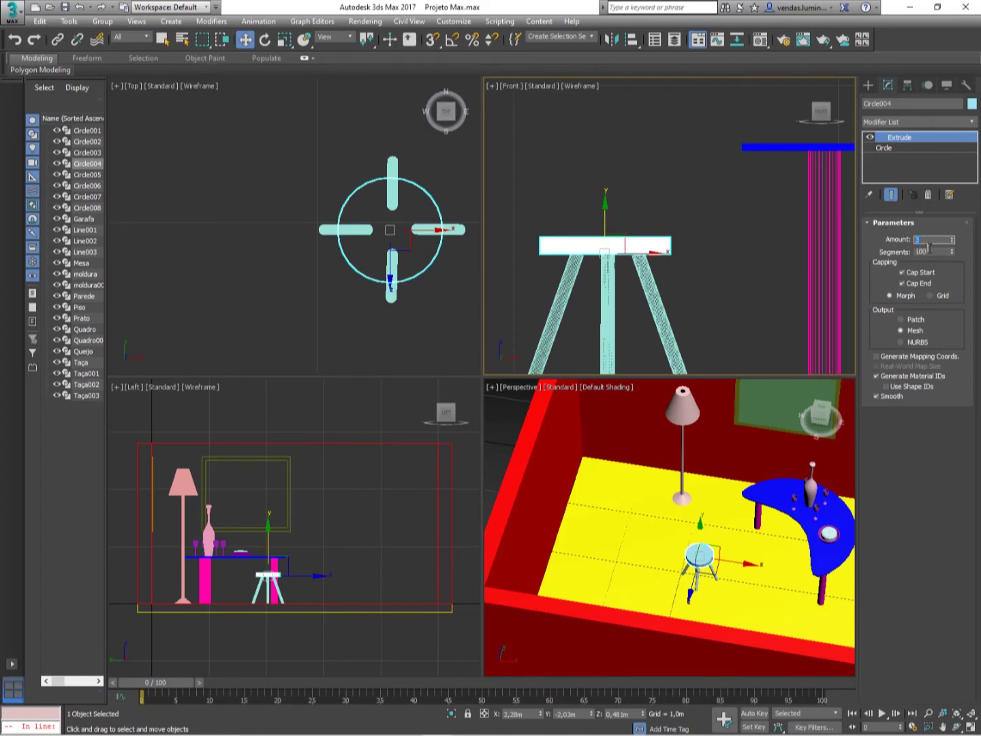
key(Return)
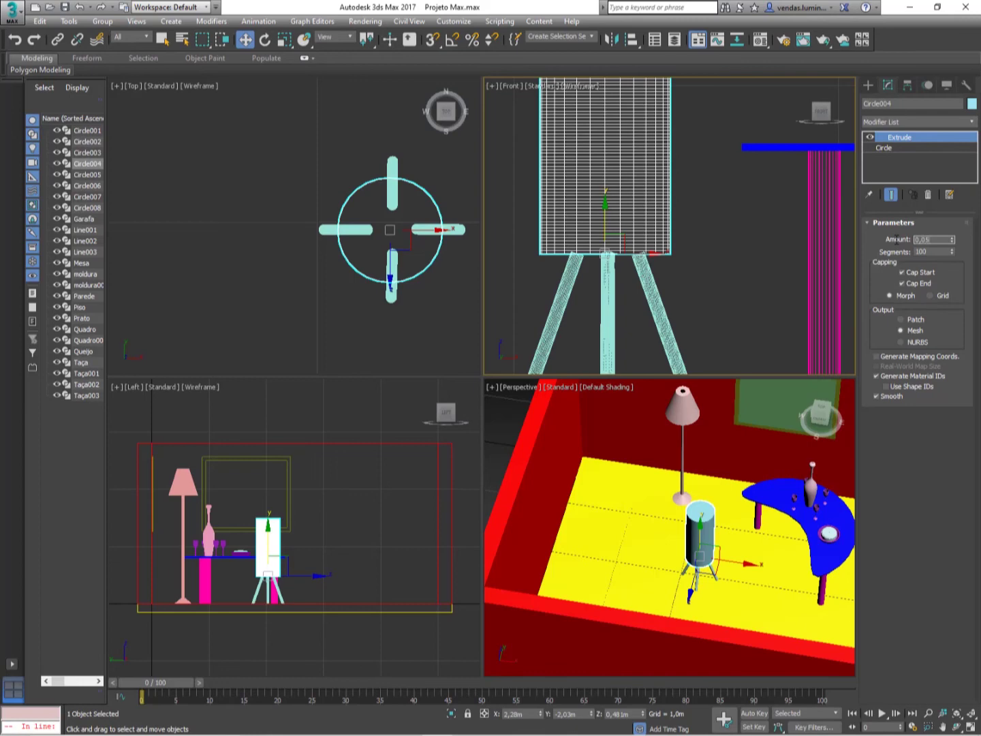
text(0,05)
key(Return)
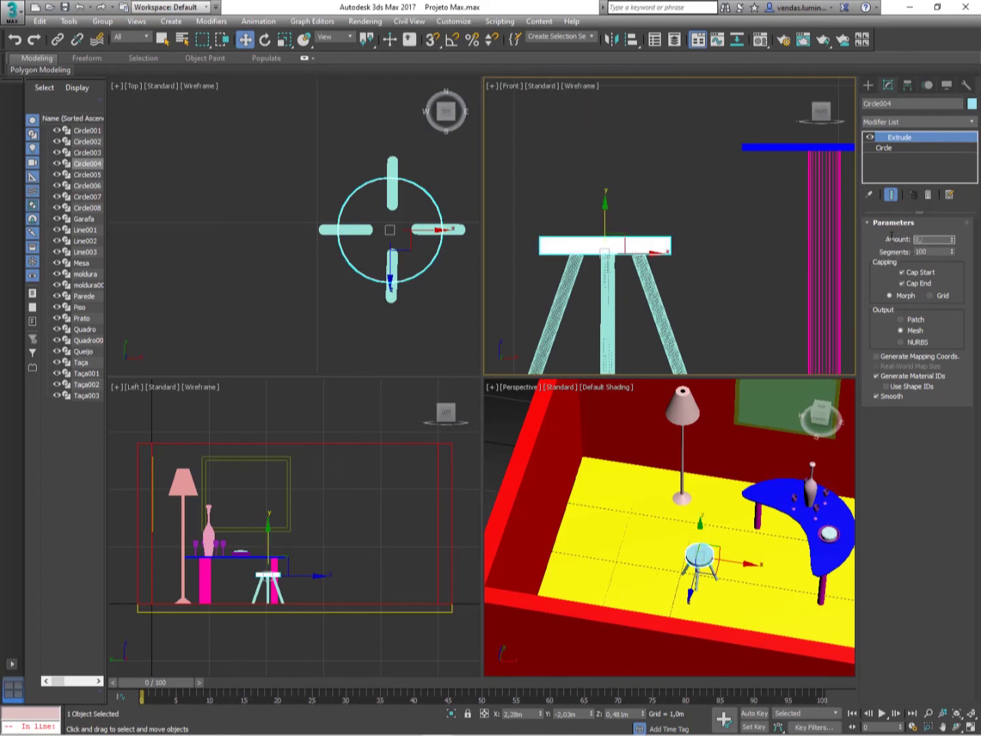
key(Return)
click(698, 273)
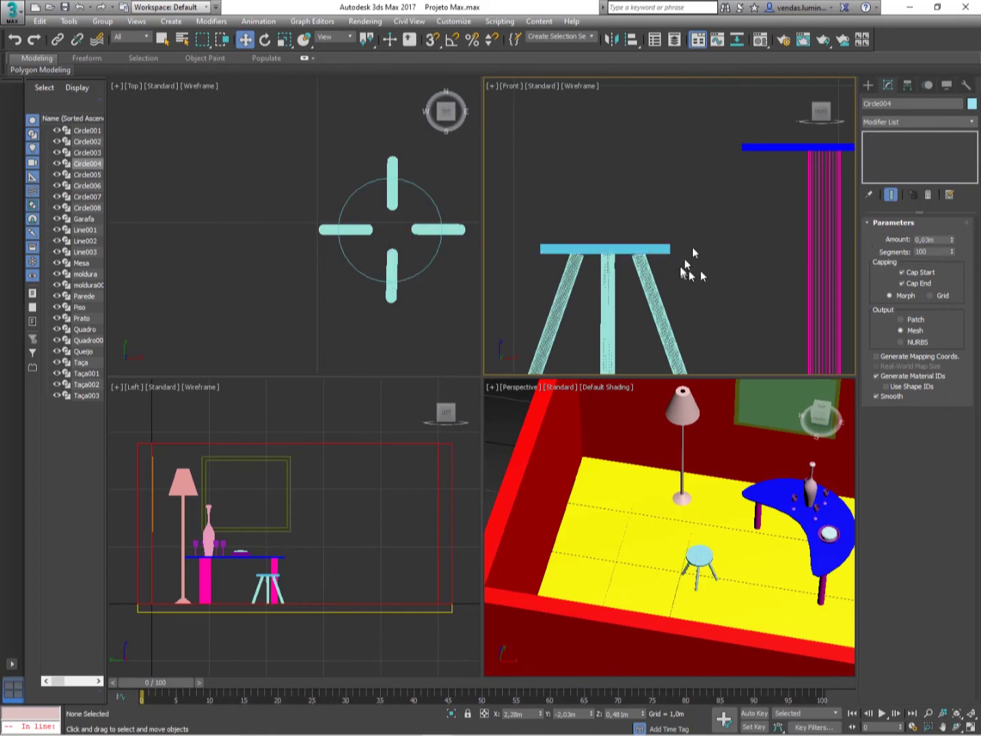
Step: Group the stool's seat and four legs under the name BANCO
middle_drag(684, 235, 663, 223)
scroll(698, 196, down, 4)
drag(599, 175, 709, 328)
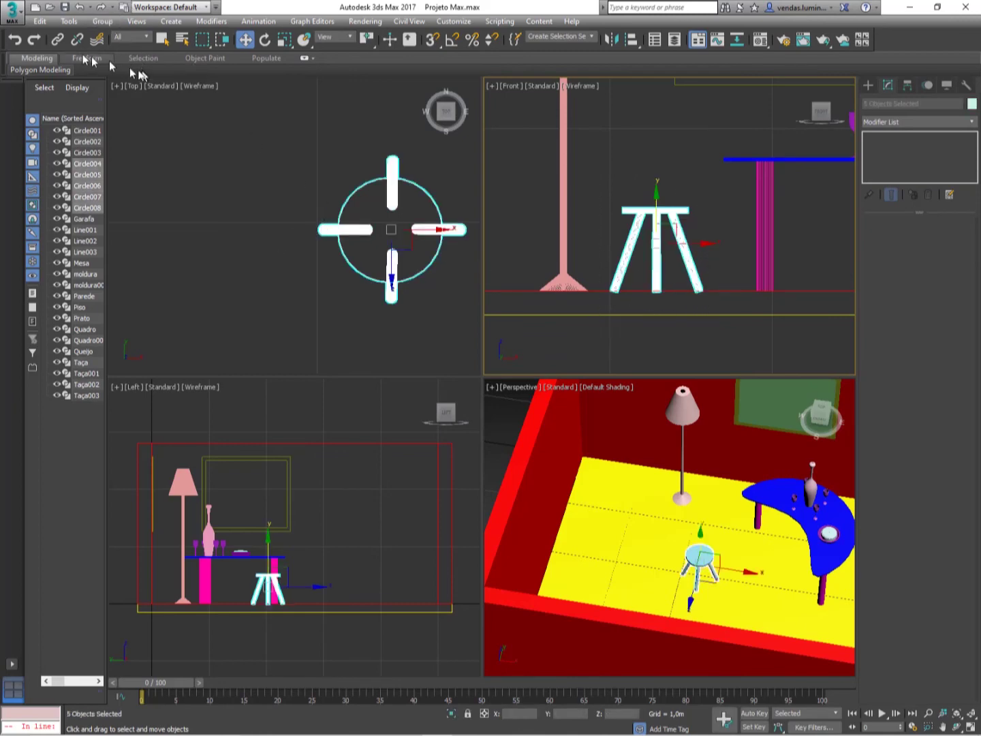
click(95, 24)
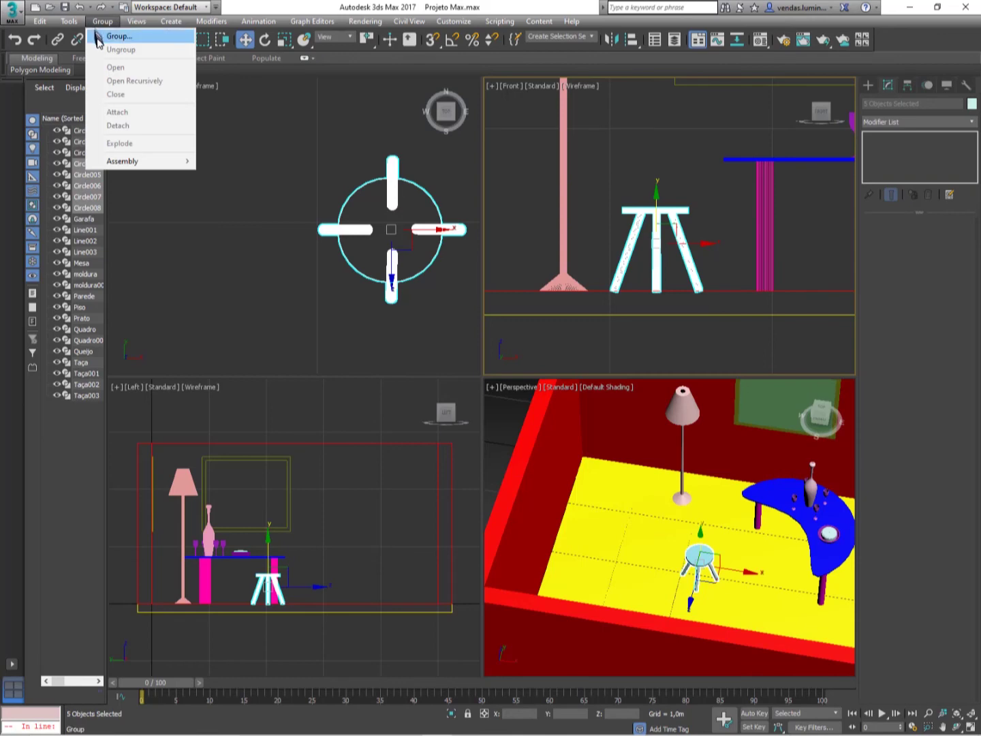
click(109, 36)
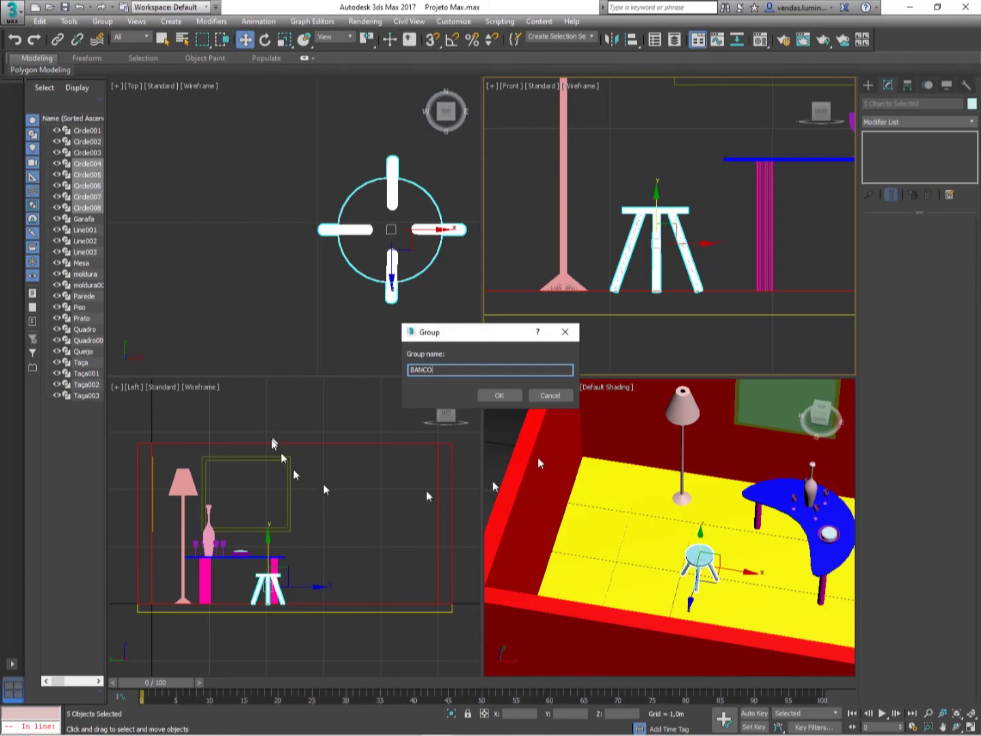
click(503, 395)
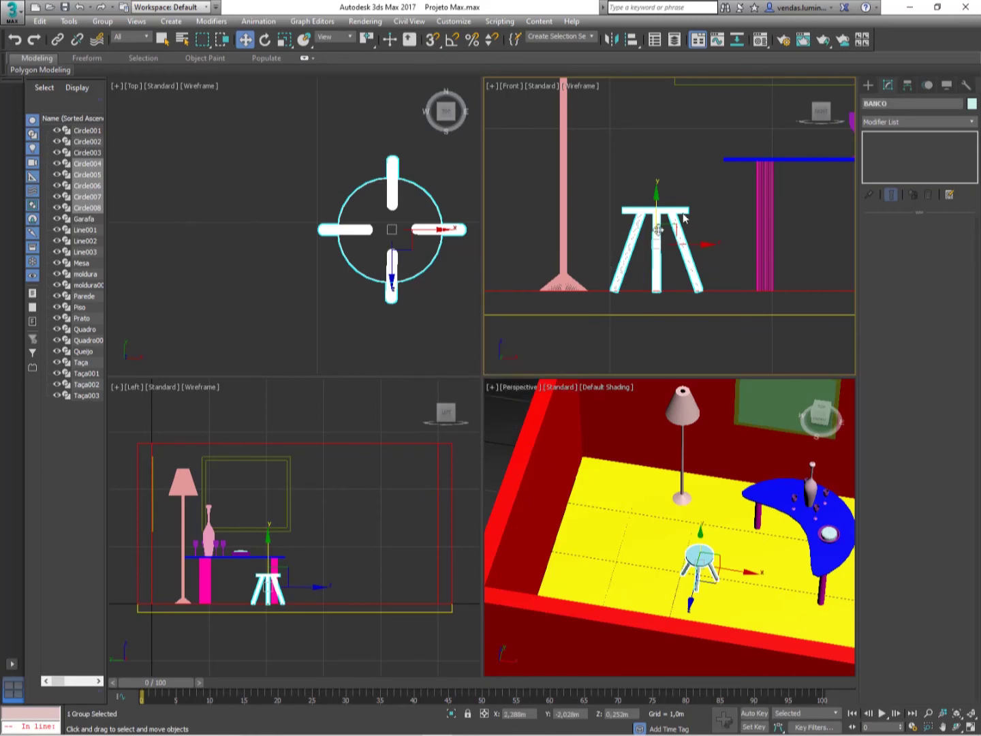
Step: Rename the floor lamp object as LUMINARIA
click(561, 194)
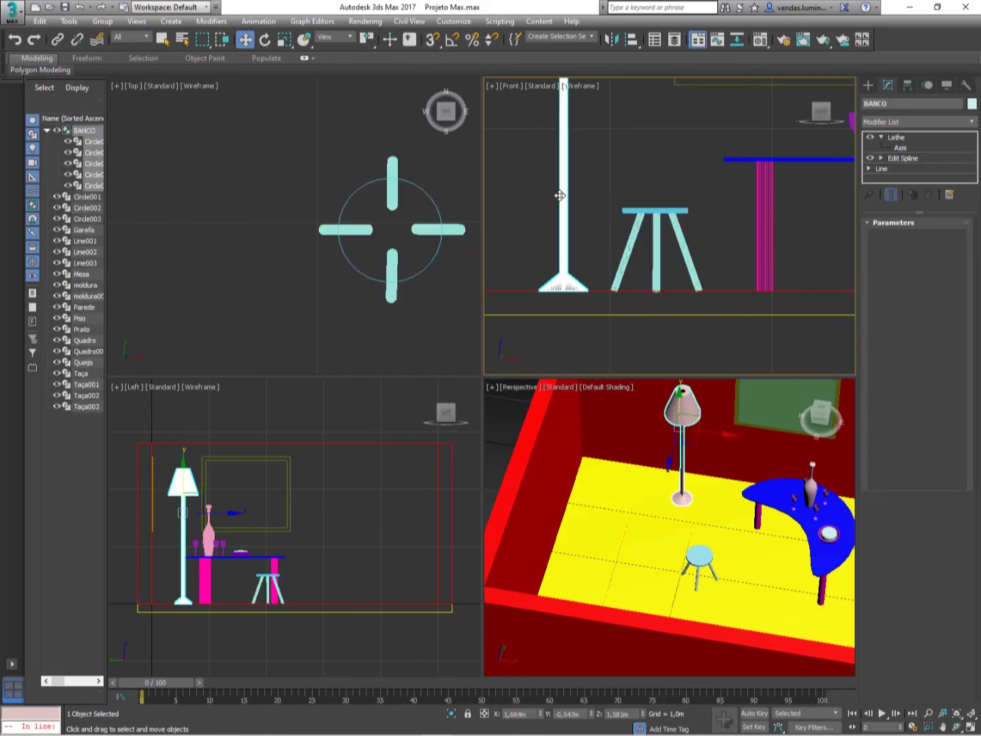
click(899, 103)
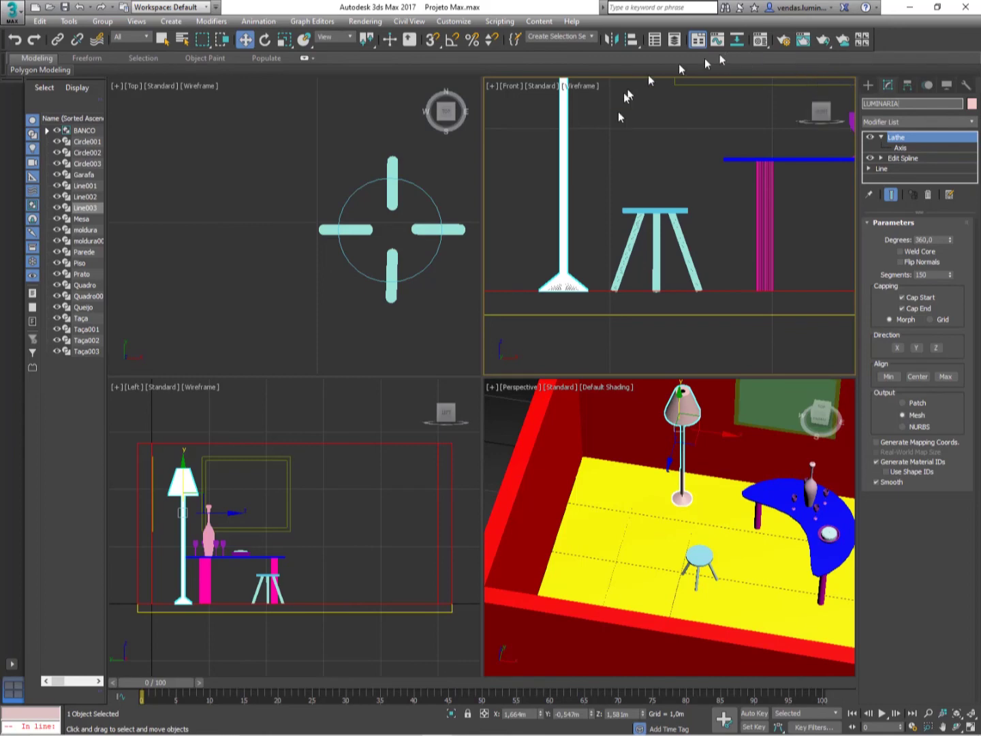
click(625, 142)
Step: Move the stool group across the floor between the lamp and the table, to about X 2.153 m, Y -1.384 m
middle_click(414, 294)
scroll(376, 295, down, 2)
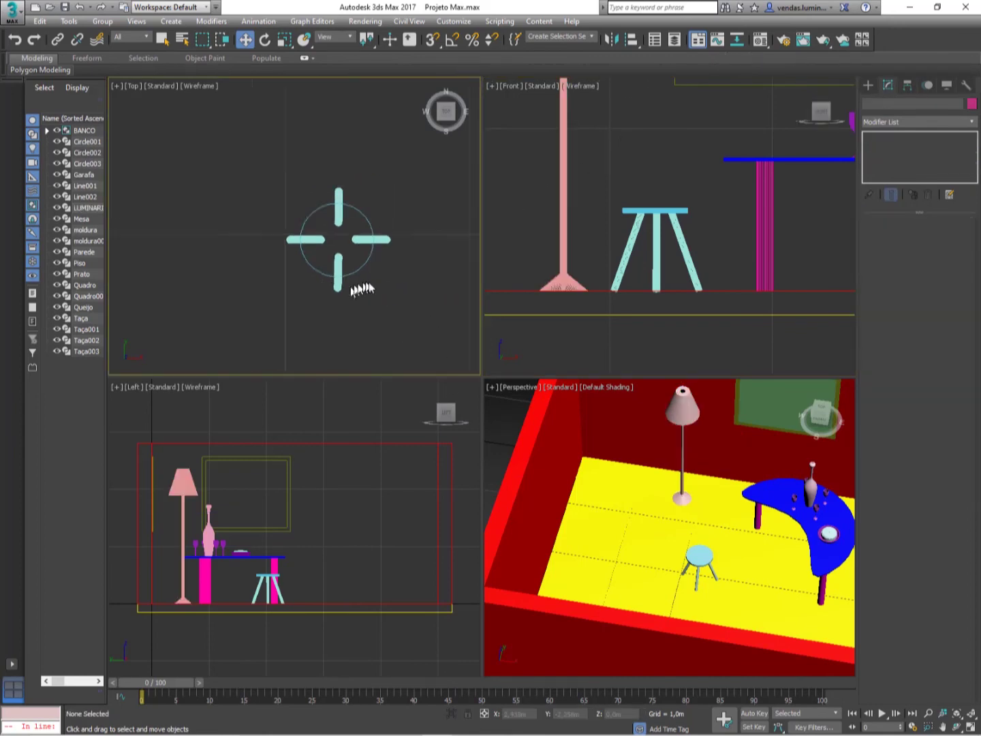
scroll(363, 272, down, 3)
mouse_move(364, 273)
middle_down()
mouse_move(378, 313)
mouse_move(402, 273)
mouse_move(363, 278)
middle_up()
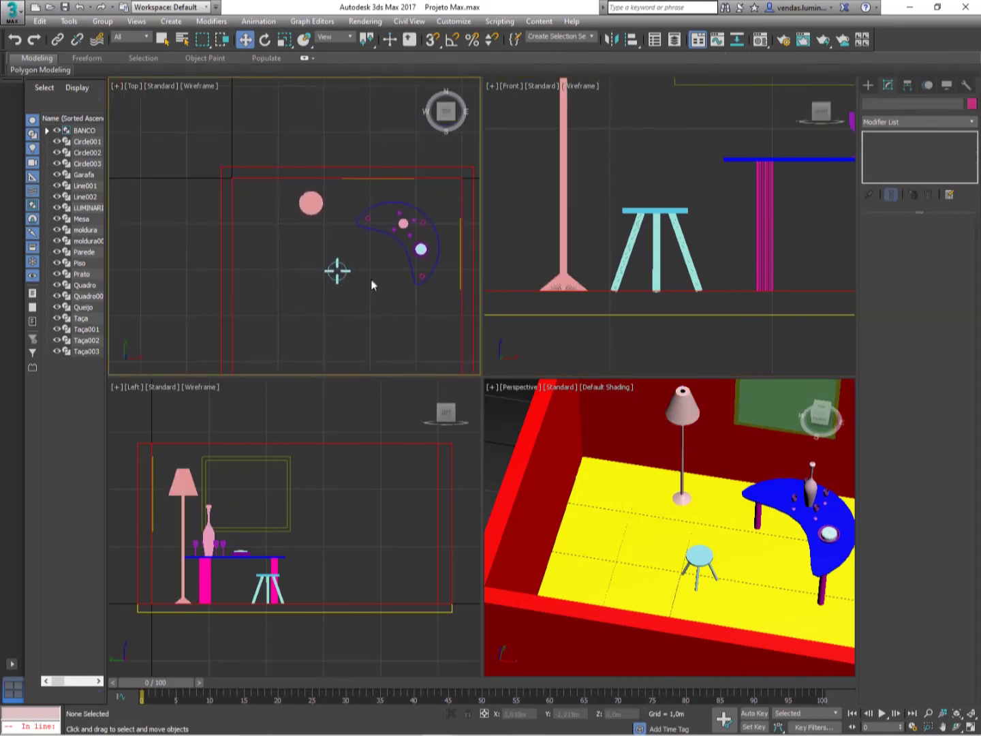
click(339, 269)
mouse_move(352, 246)
mouse_down()
mouse_move(350, 218)
mouse_move(340, 219)
mouse_move(349, 226)
mouse_up()
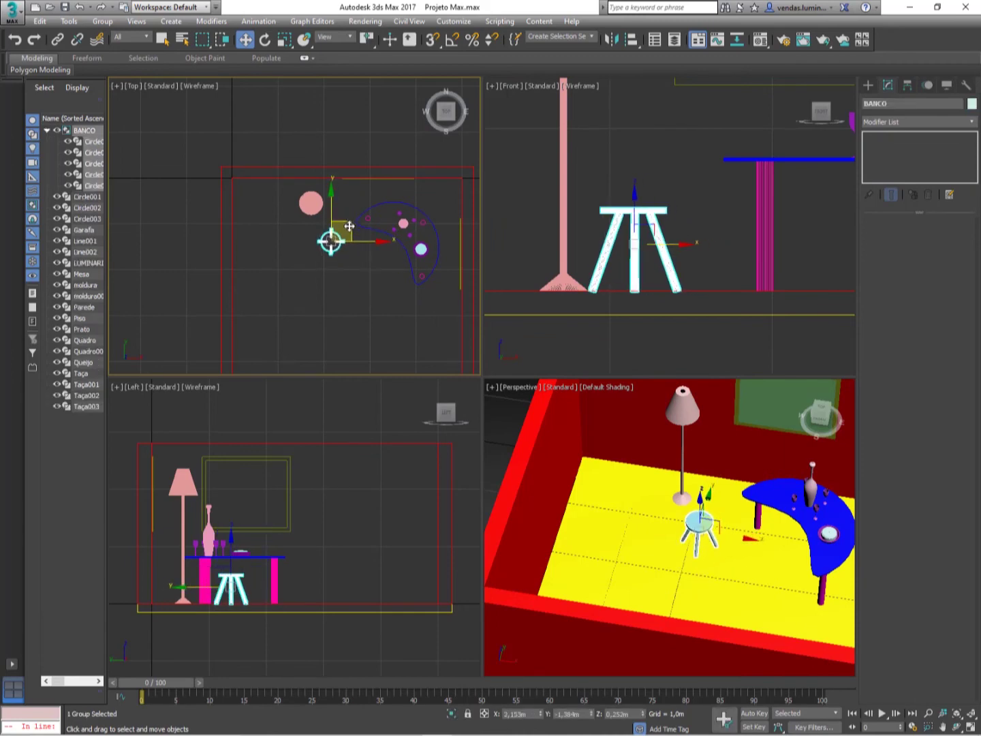
key(alt+w)
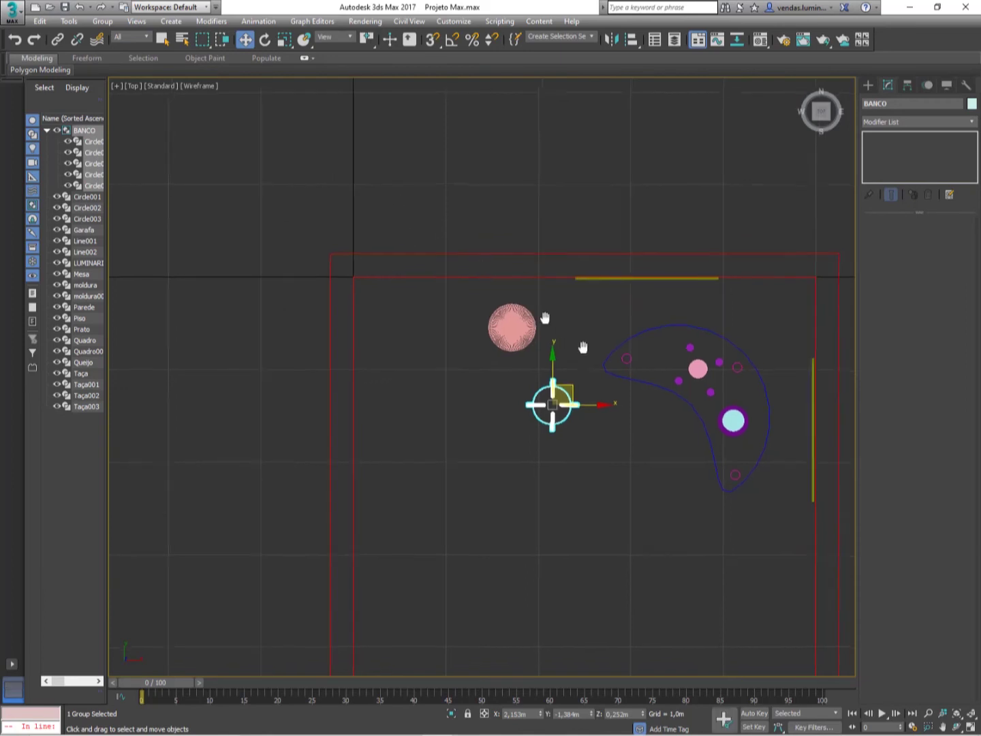
Step: Clone the BANCO stool group twice as copies, spaced diagonally across the floor from the original toward the room's opposite corner
middle_drag(544, 344, 529, 252)
drag(481, 247, 515, 318)
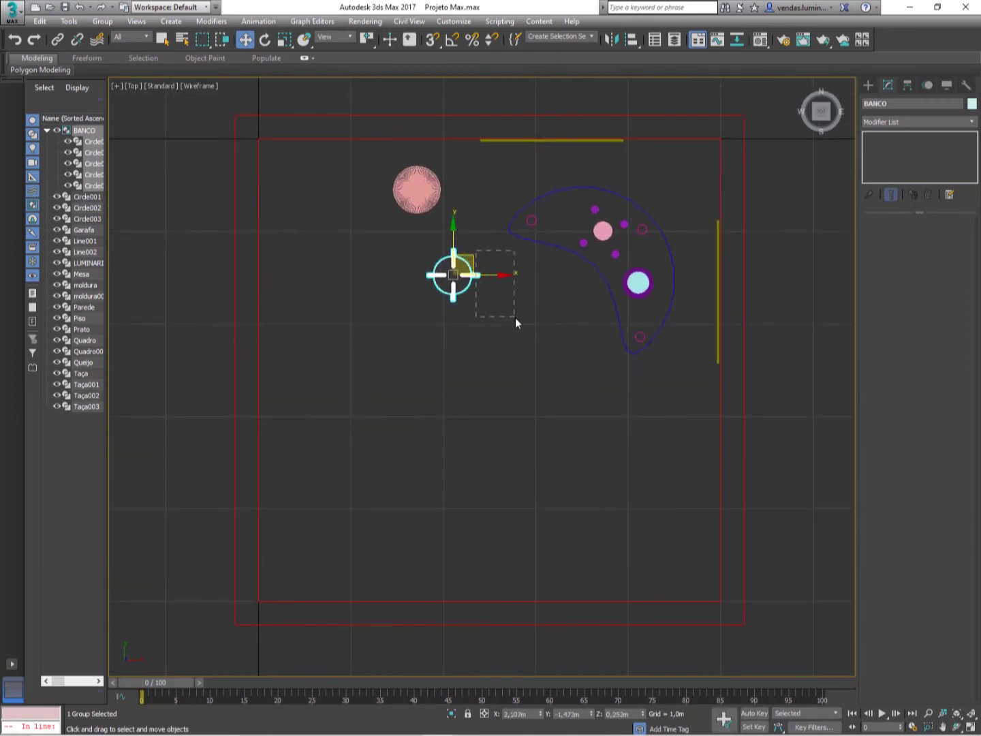
click(469, 269)
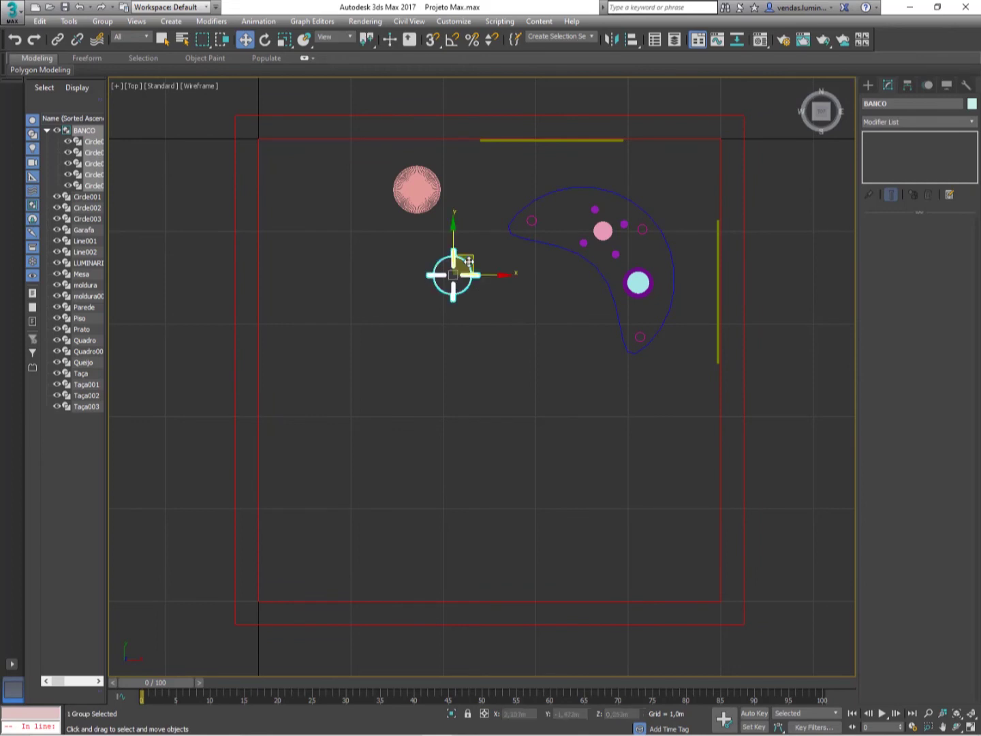
click(469, 259)
click(464, 263)
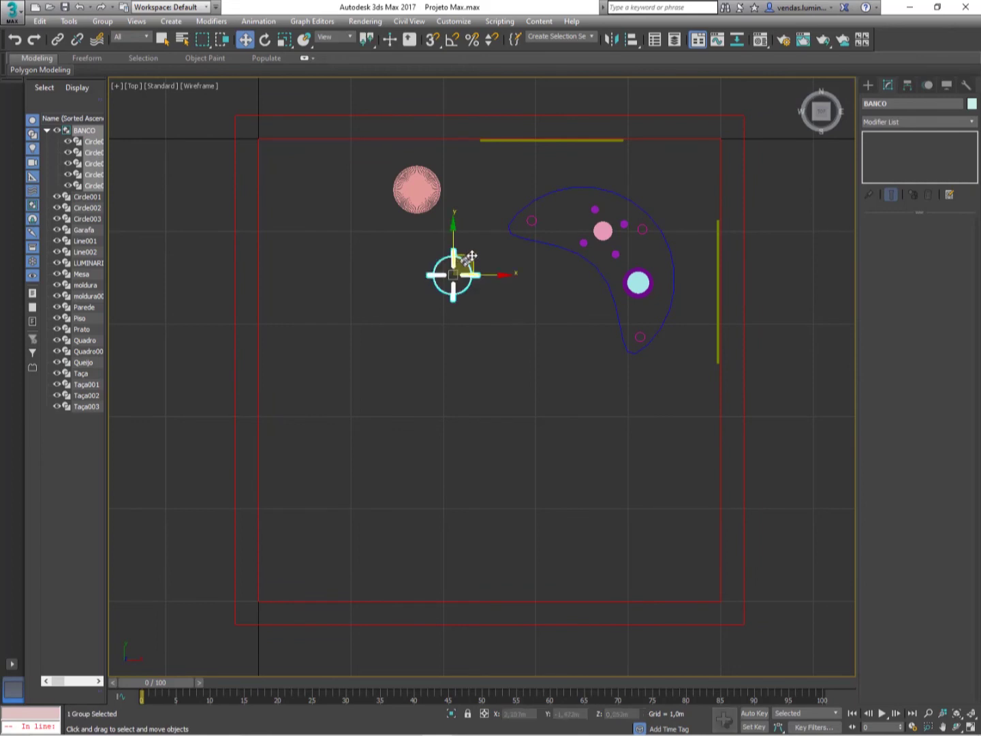
shift+drag(477, 291, 565, 389)
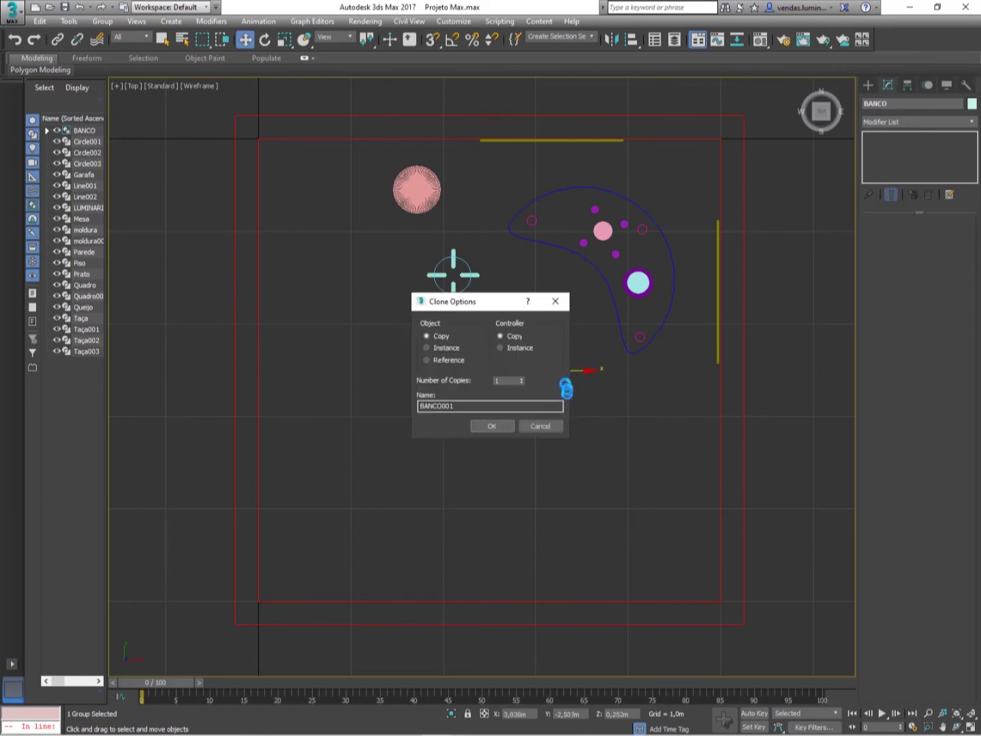
click(521, 377)
click(496, 427)
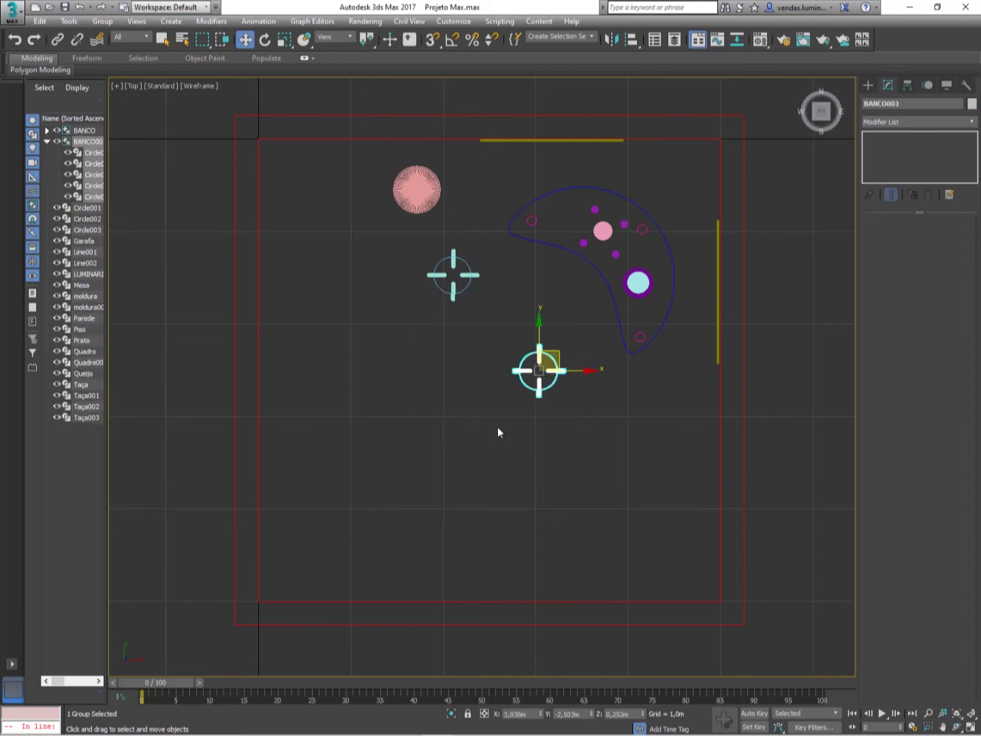
Step: Move the middle stool copy to about X 3.213 m, Y -2.049 m, and shift the farthest copy about 0.47 m in X and 0.797 m in Y
click(549, 357)
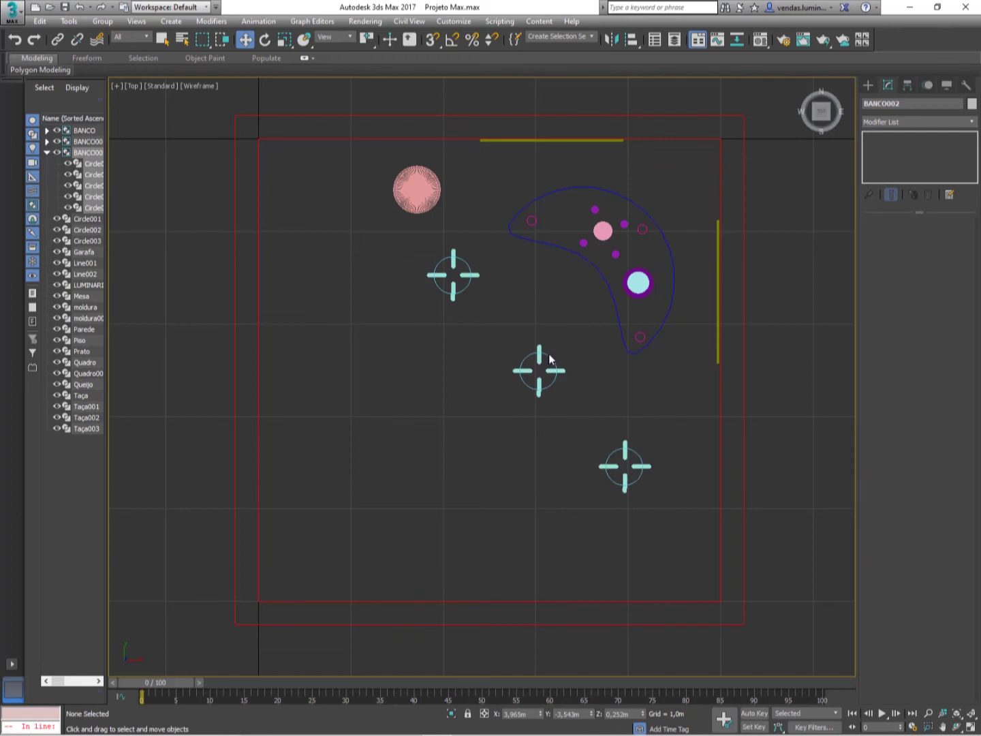
drag(555, 351, 571, 310)
click(642, 452)
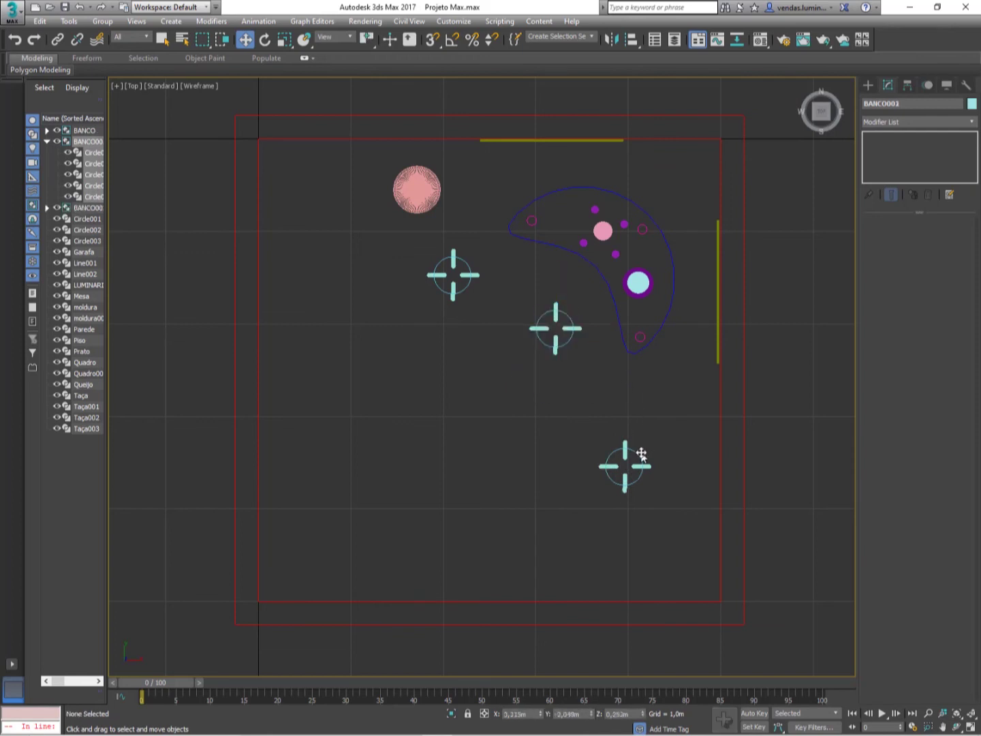
click(632, 459)
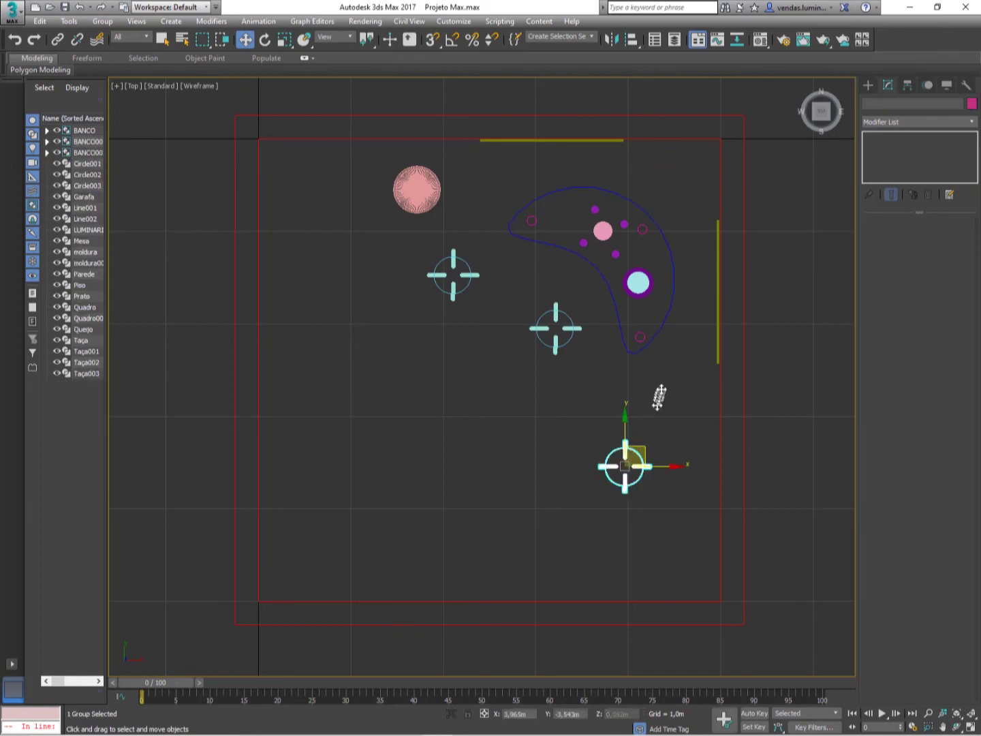
drag(624, 463, 668, 387)
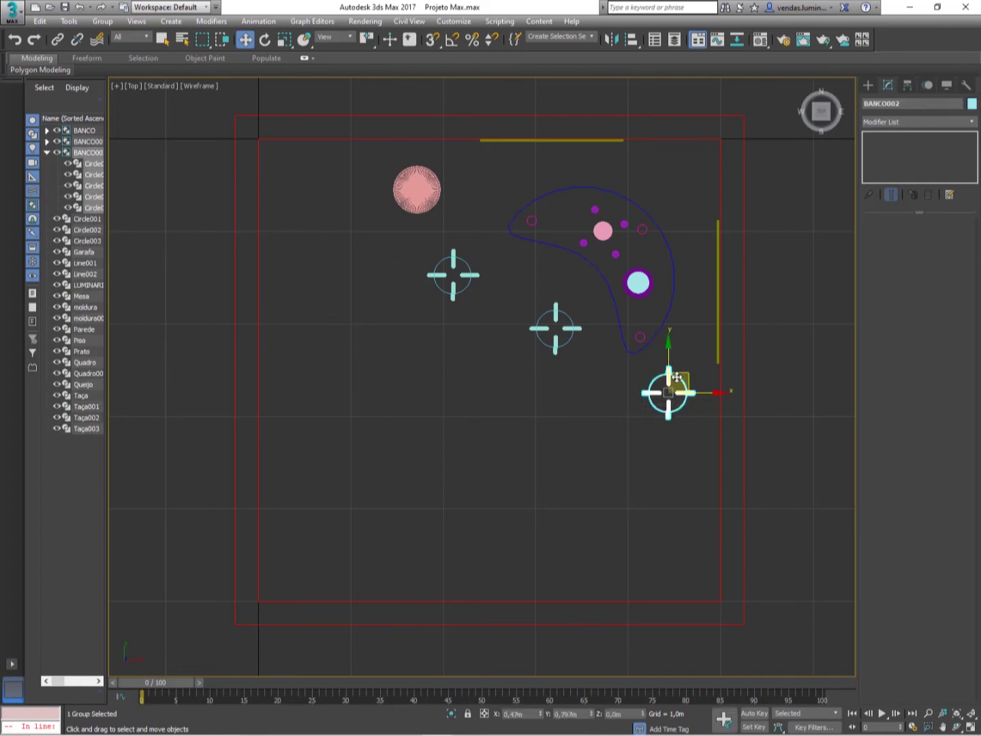
Step: Move the original BANCO stool between the lamp and the table's tip, to about X 2.287 m, Y -0.849 m
click(466, 265)
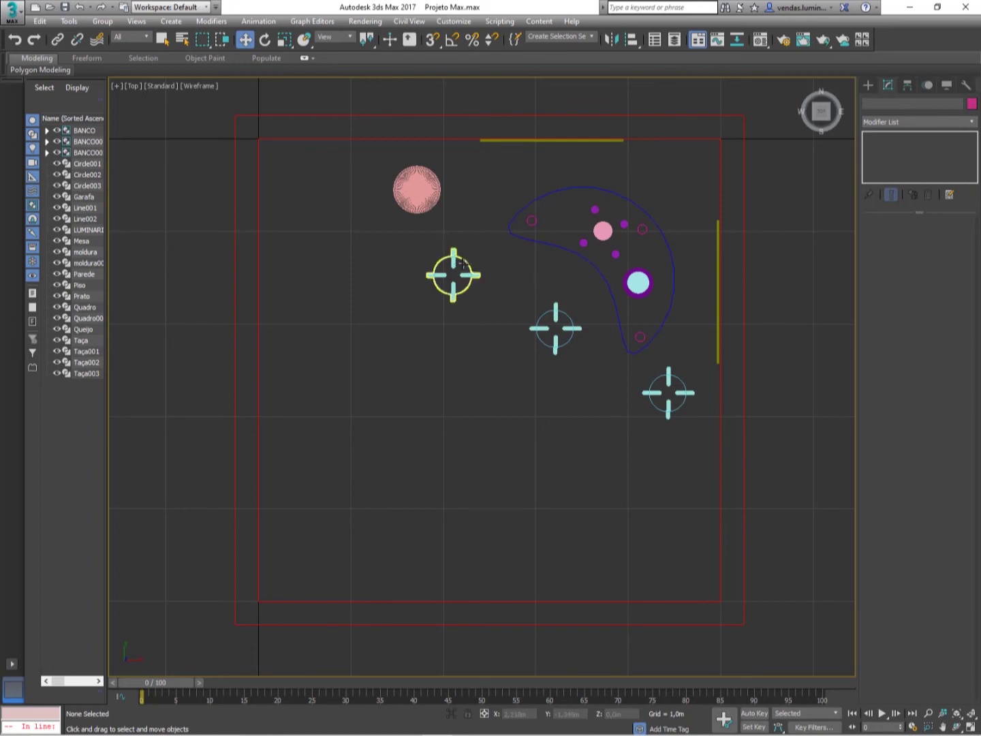
click(464, 265)
drag(463, 265, 482, 206)
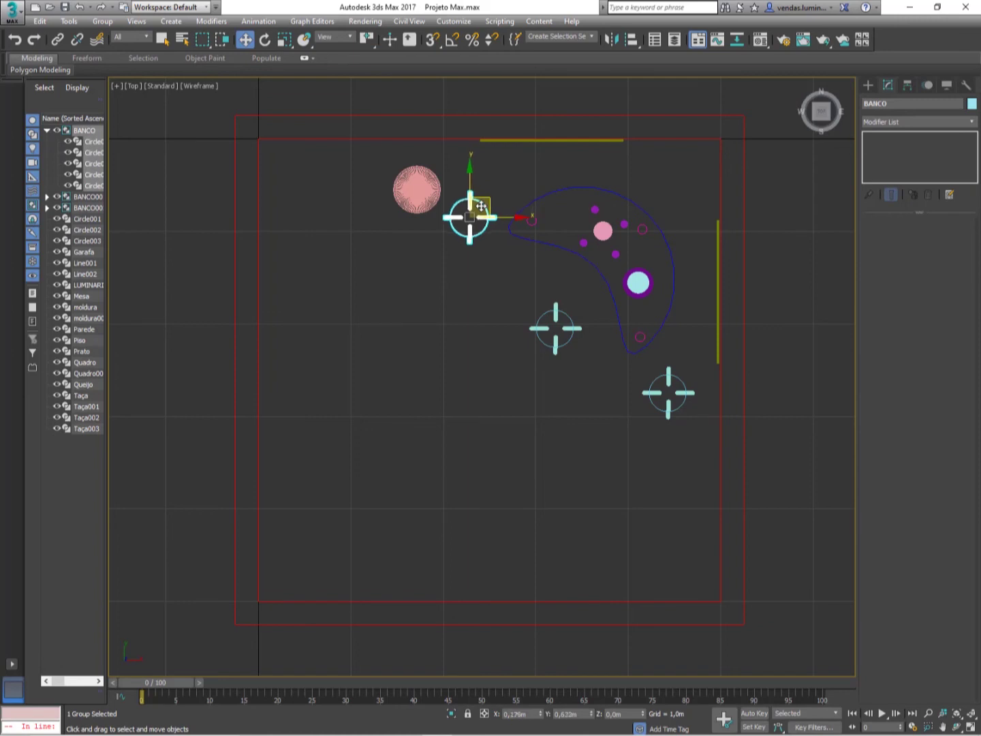
click(473, 346)
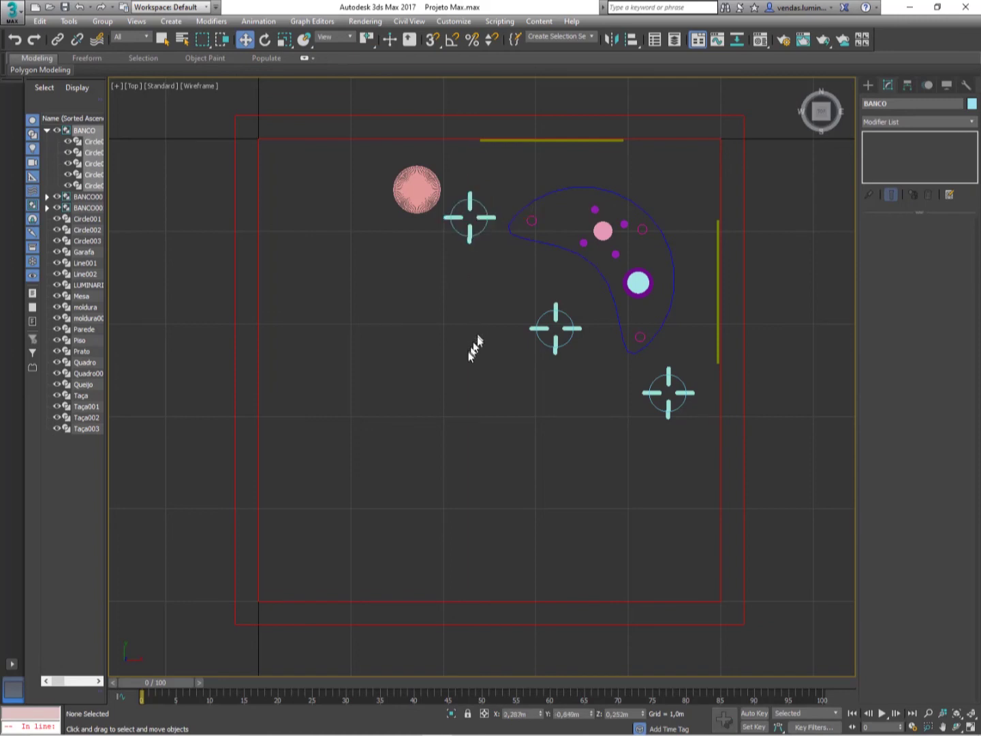
Step: Examine the furnished room and its three stools in the four-viewport layout, fitting the whole scene in every view
scroll(476, 377, down, 2)
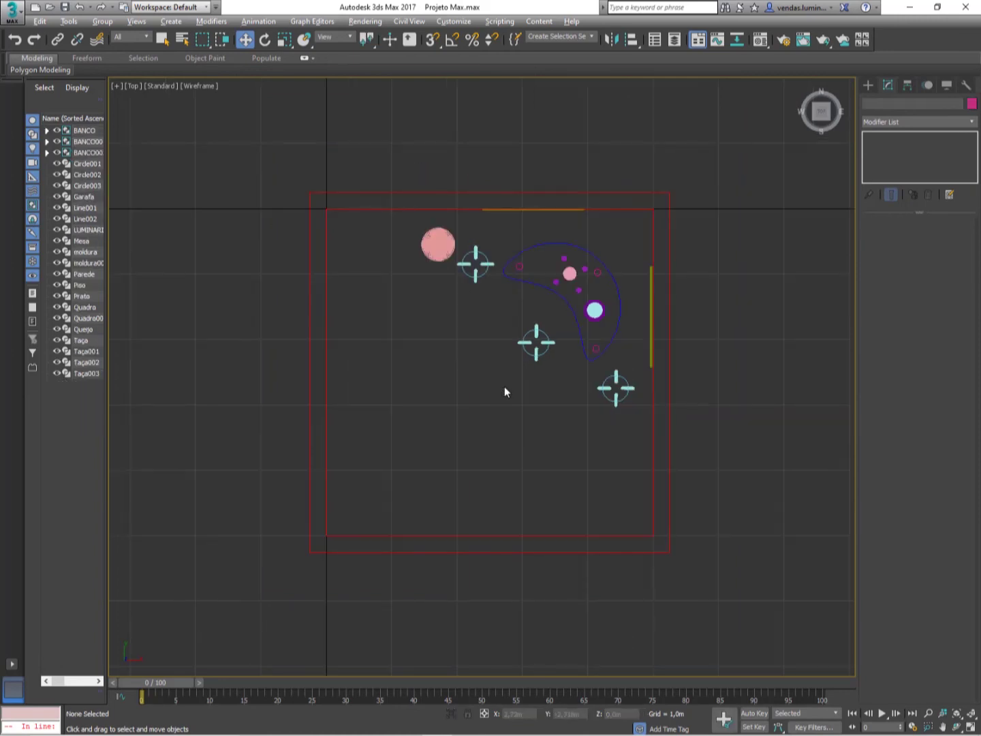
key(alt+w)
middle_drag(623, 450, 491, 413)
scroll(565, 451, down, 5)
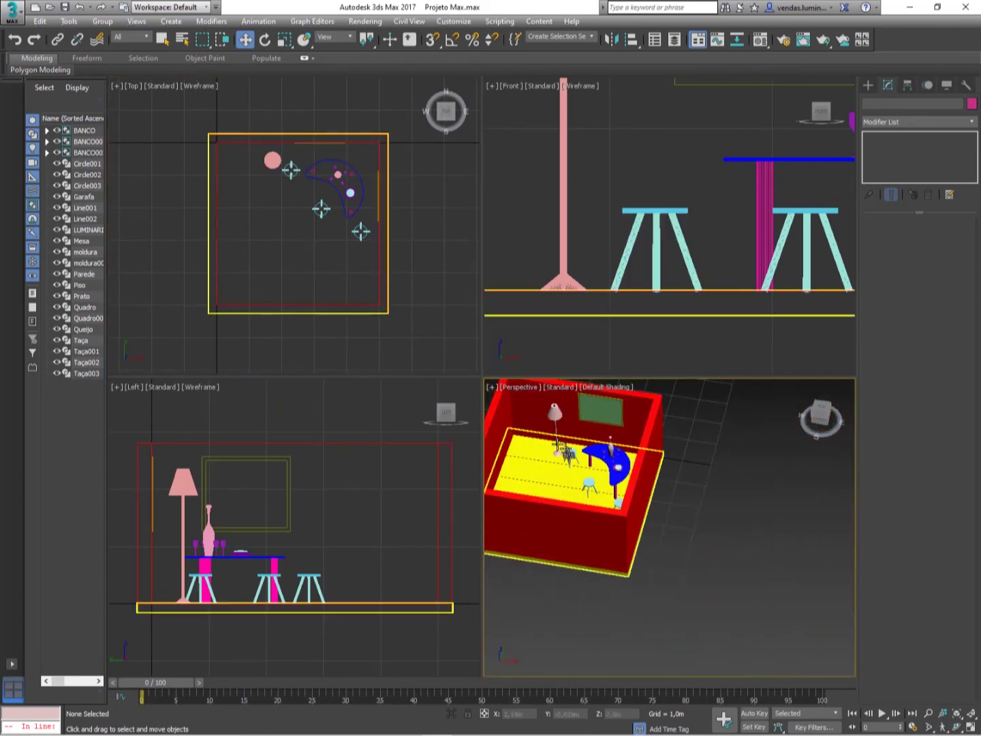
middle_drag(567, 455, 666, 512)
scroll(677, 441, up, 3)
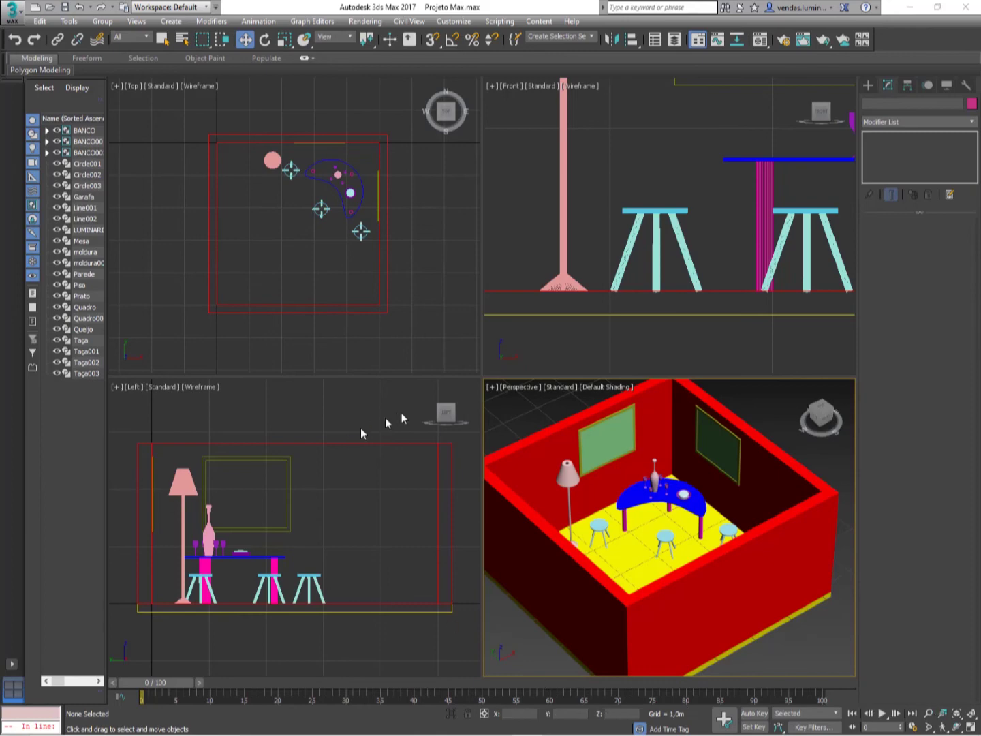
scroll(637, 488, down, 3)
scroll(634, 490, down, 2)
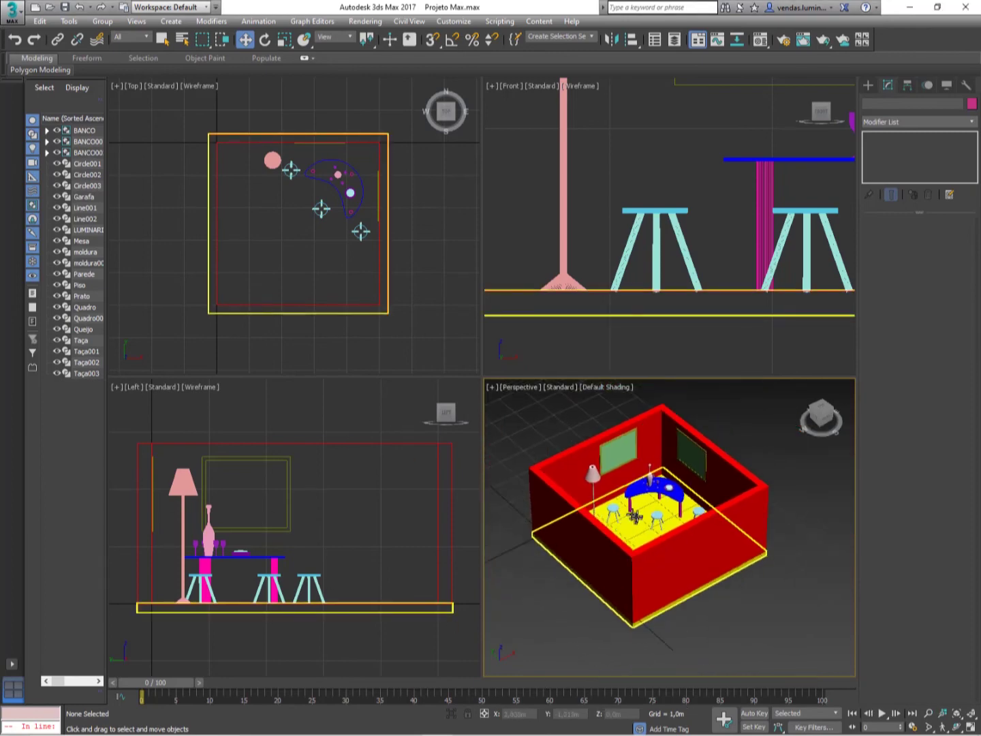
scroll(610, 507, down, 2)
mouse_move(609, 507)
alt+middle_down()
mouse_move(610, 470)
mouse_move(630, 498)
mouse_move(613, 510)
mouse_move(625, 509)
alt+middle_up()
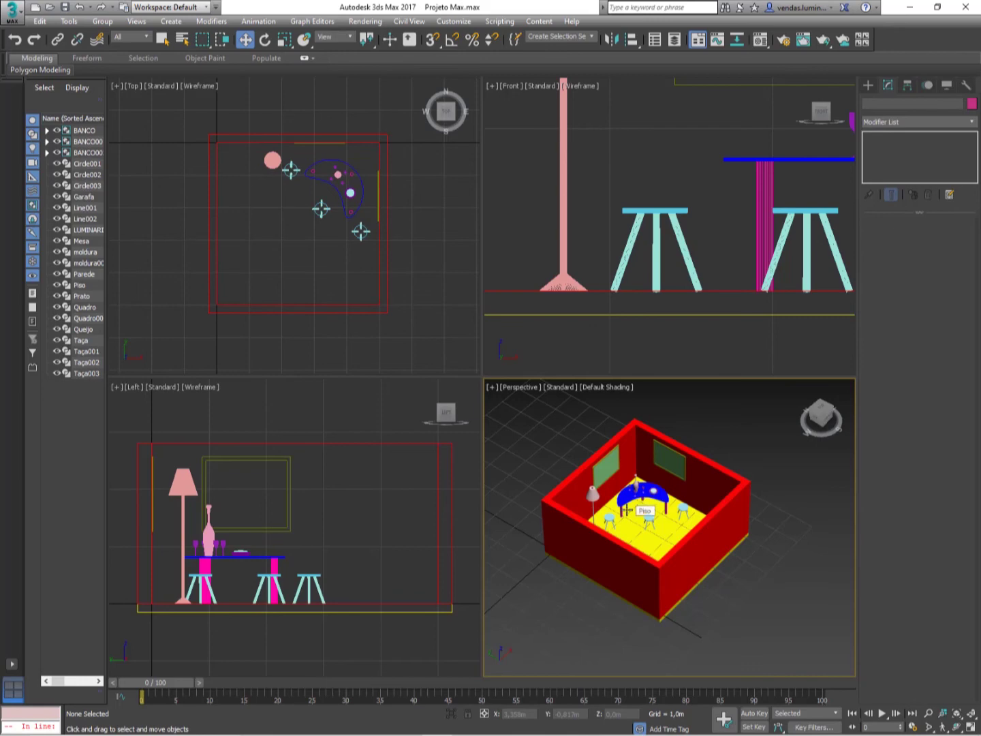
click(972, 713)
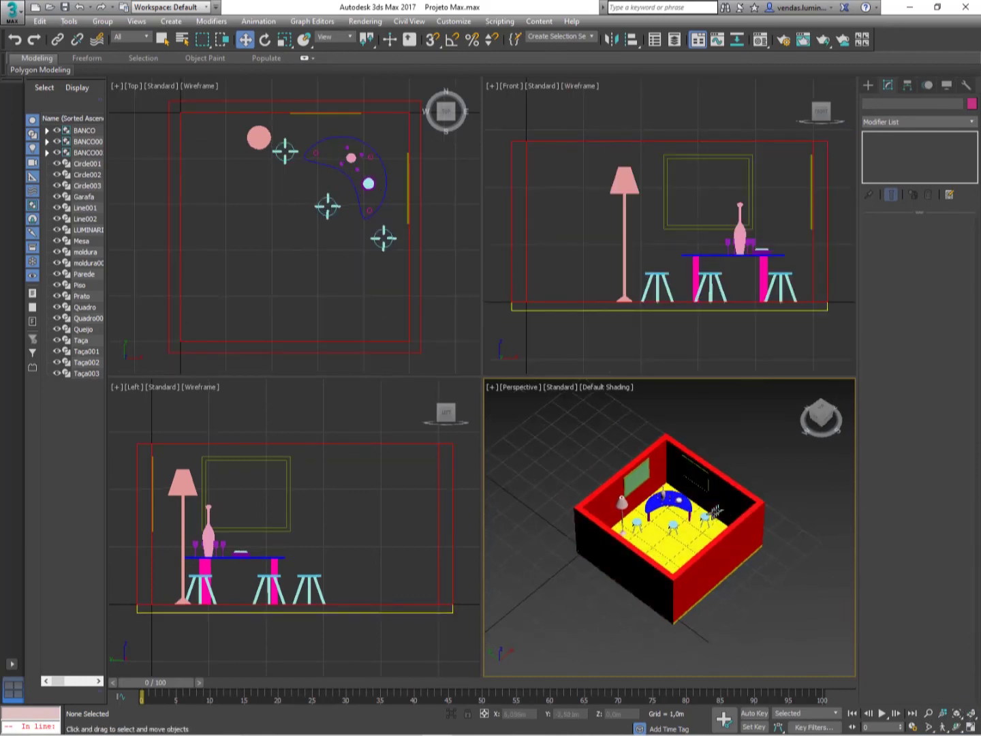
Step: Reset the program to an empty scene, confirming the reset
click(12, 12)
key(Escape)
click(15, 21)
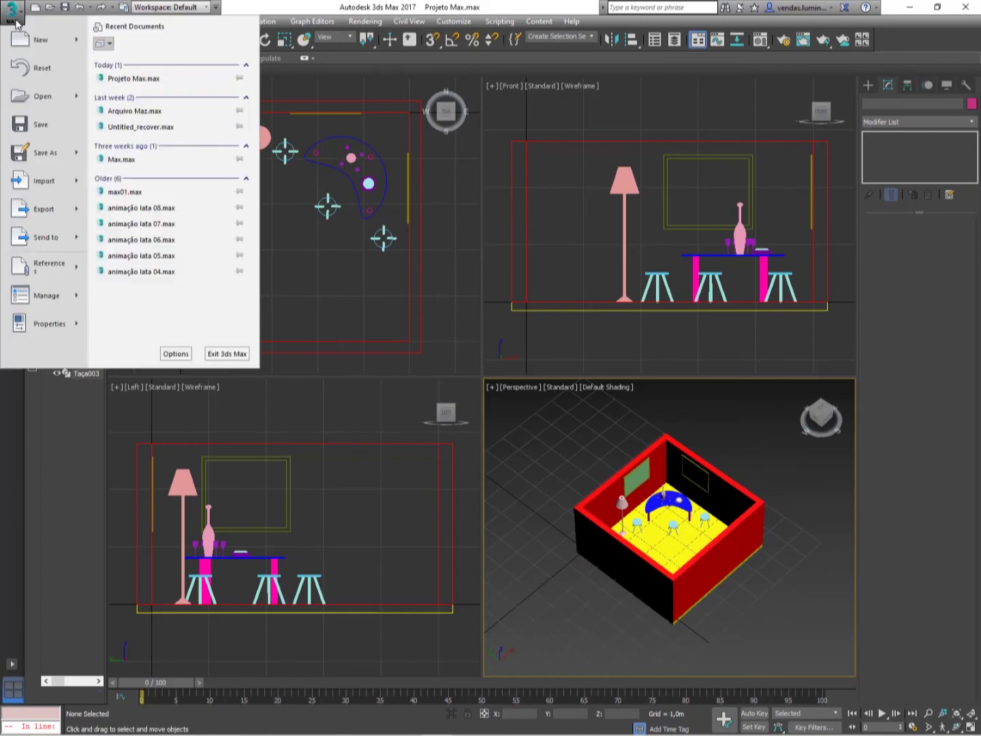
click(43, 68)
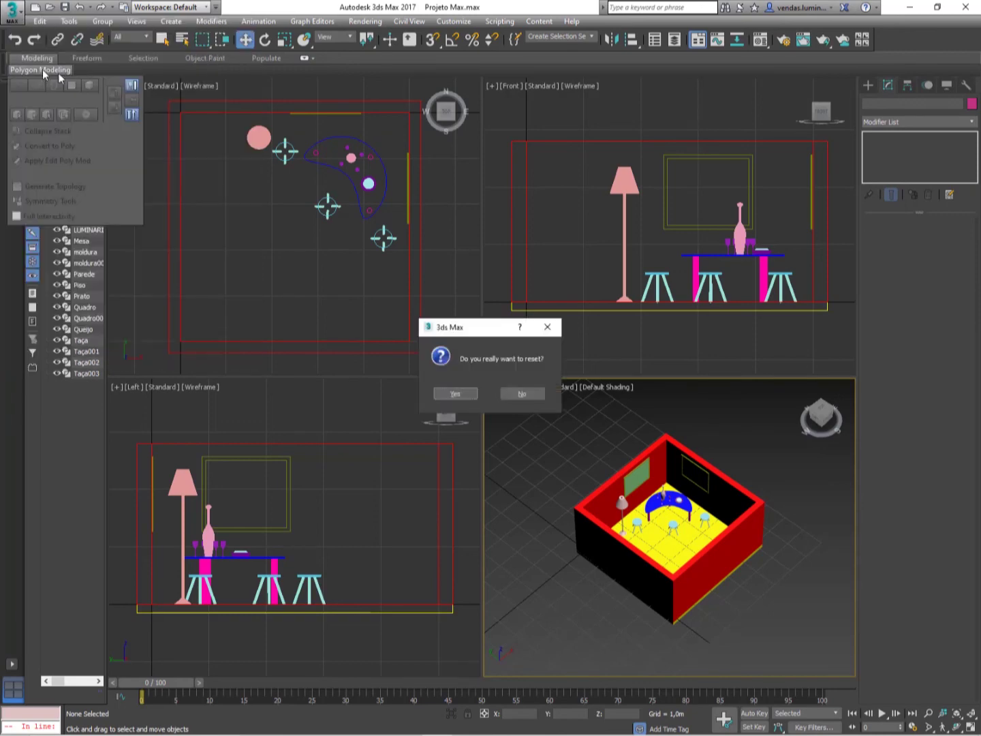
click(454, 389)
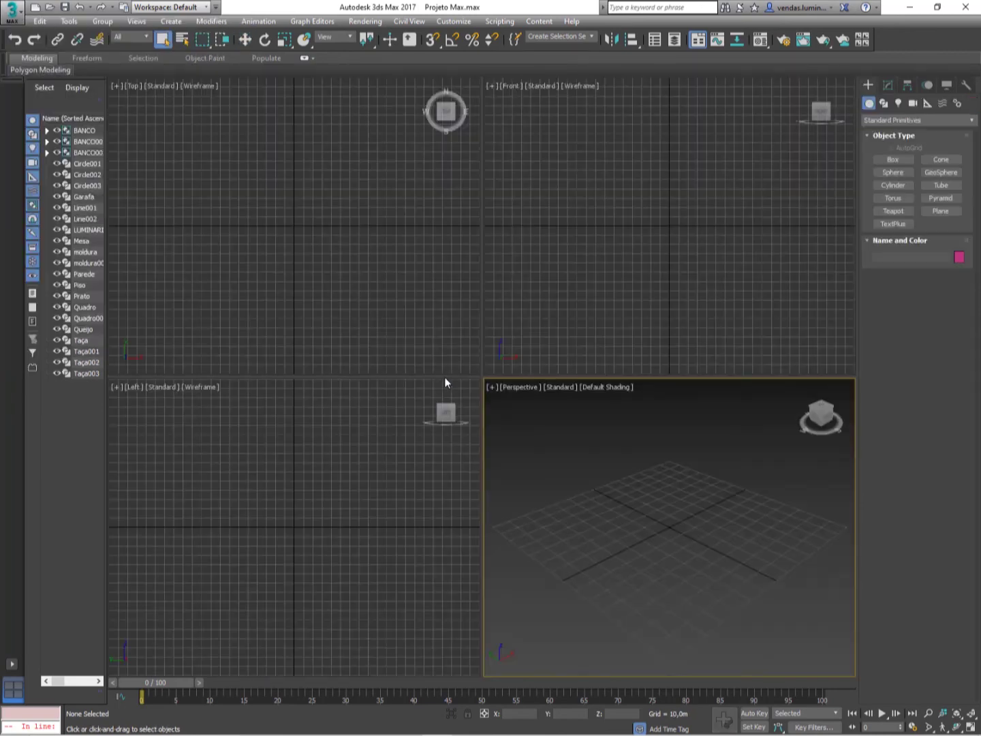
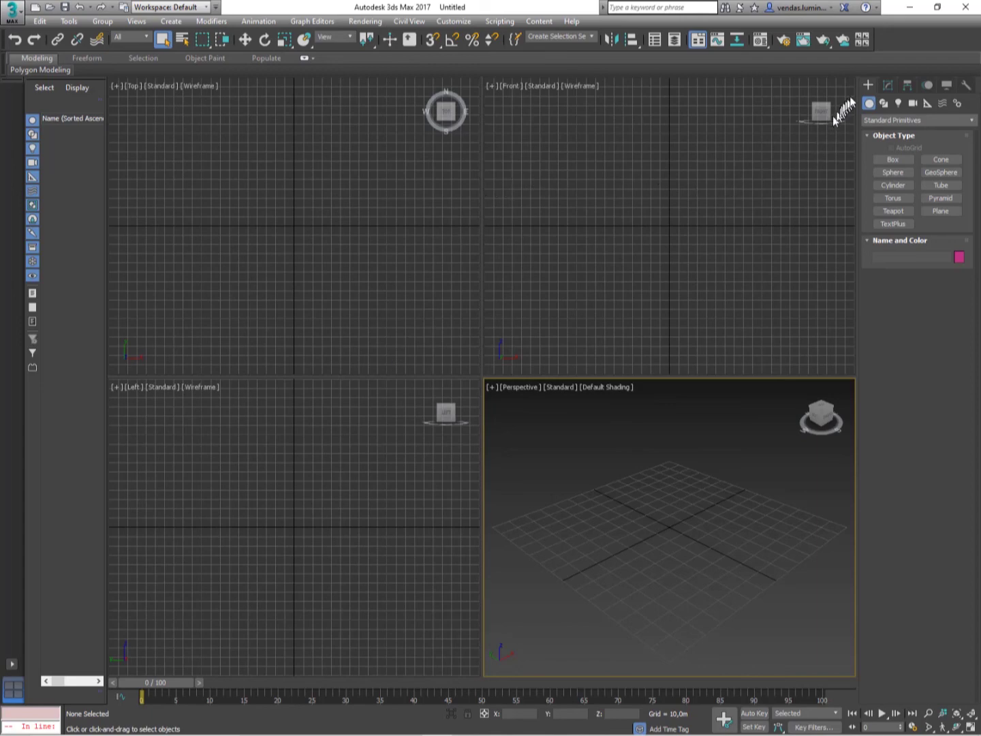
Step: Create a standard primitive box near the grid's left corner in the perspective view, about 17.9 m long, 14.8 m wide and 54.3 m high
click(868, 86)
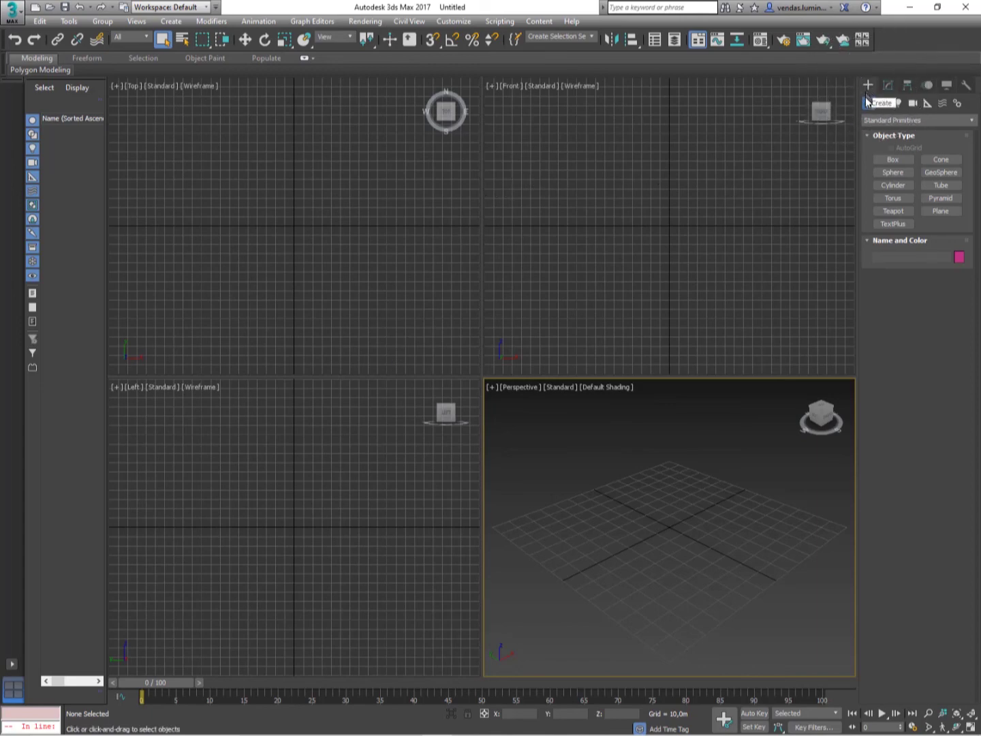
click(869, 102)
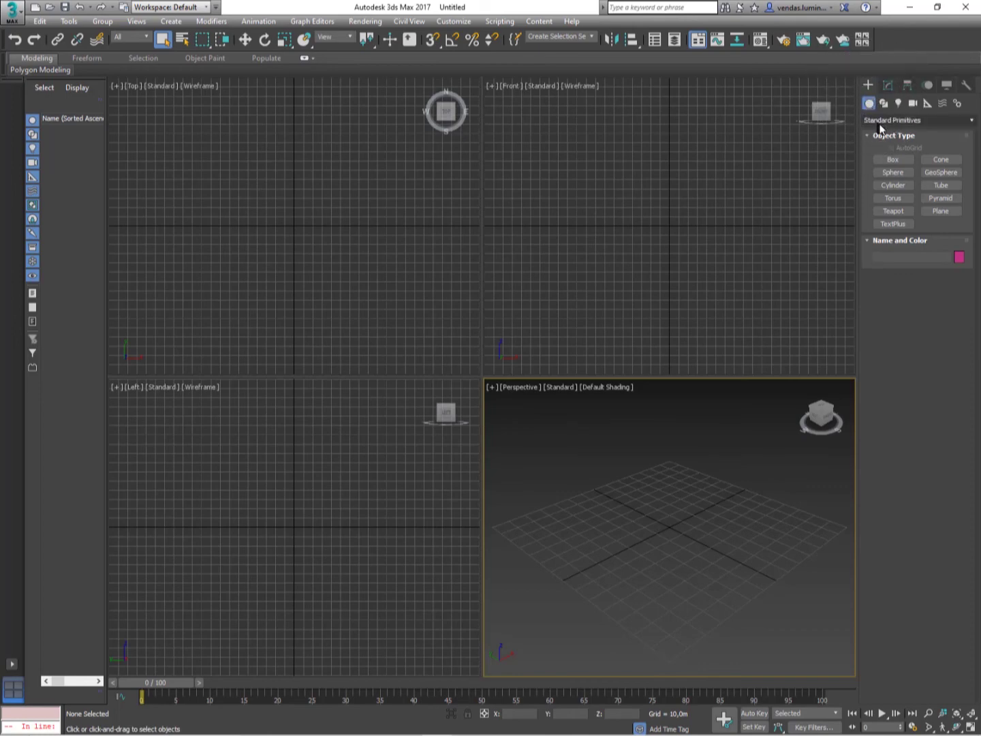
click(903, 121)
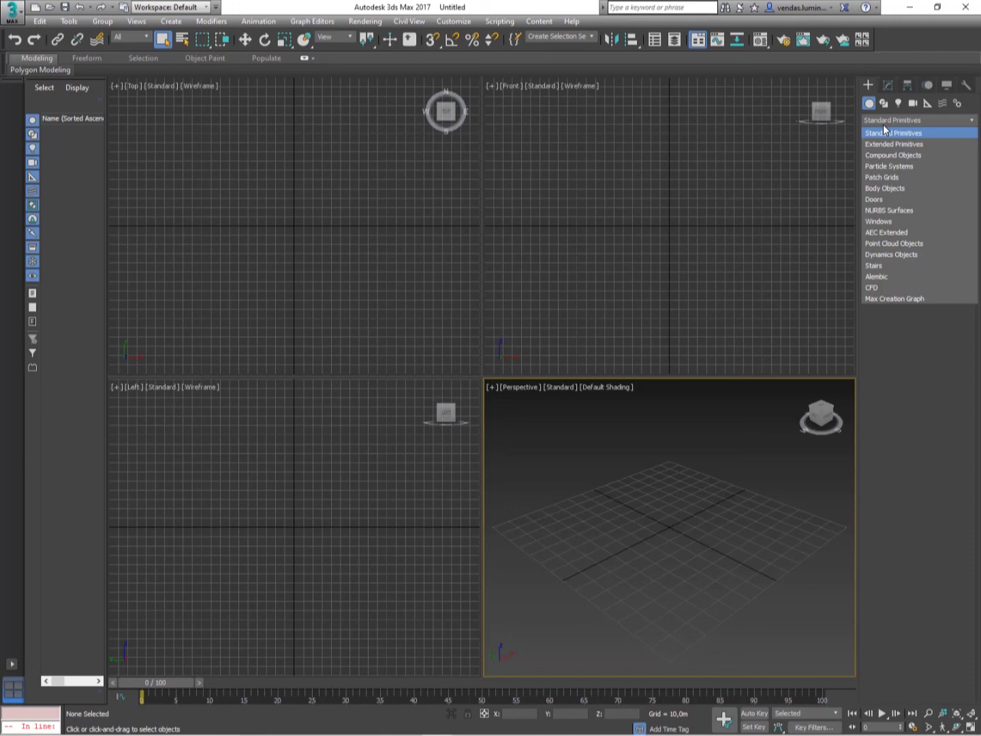
click(815, 158)
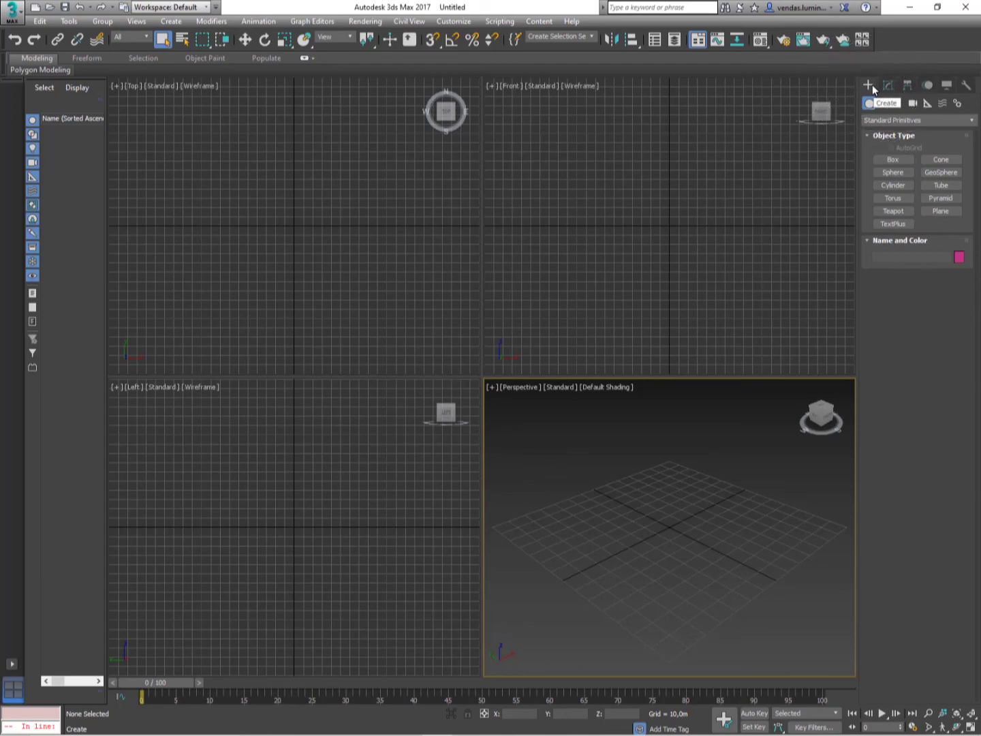
click(888, 162)
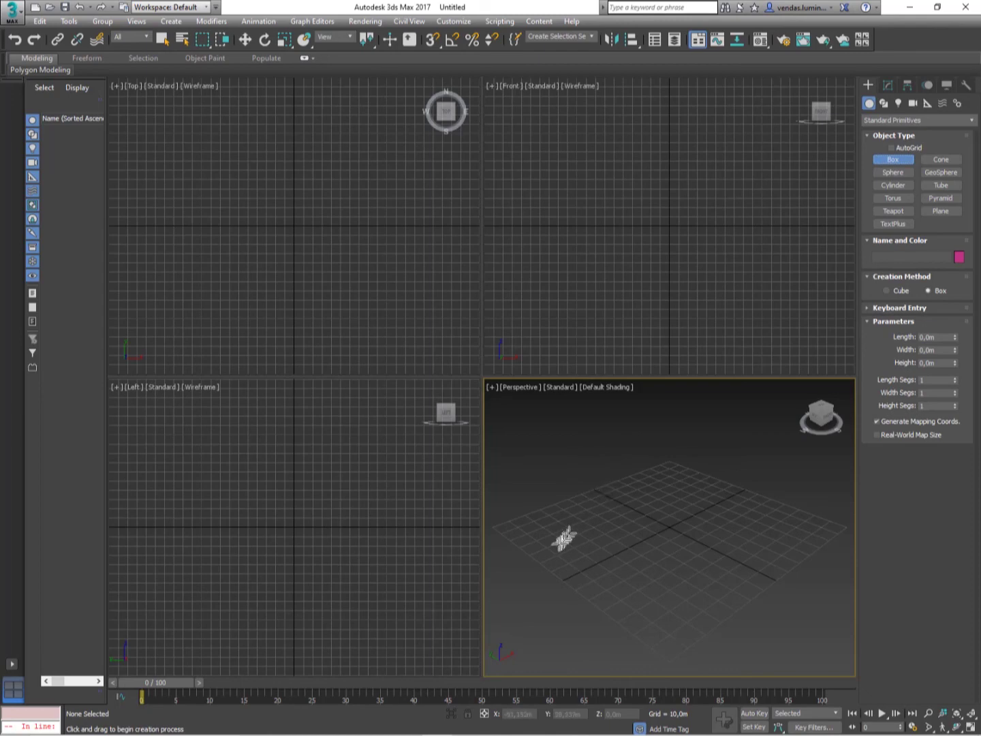
mouse_move(540, 517)
mouse_down()
mouse_move(533, 548)
mouse_move(534, 524)
mouse_move(534, 538)
mouse_up()
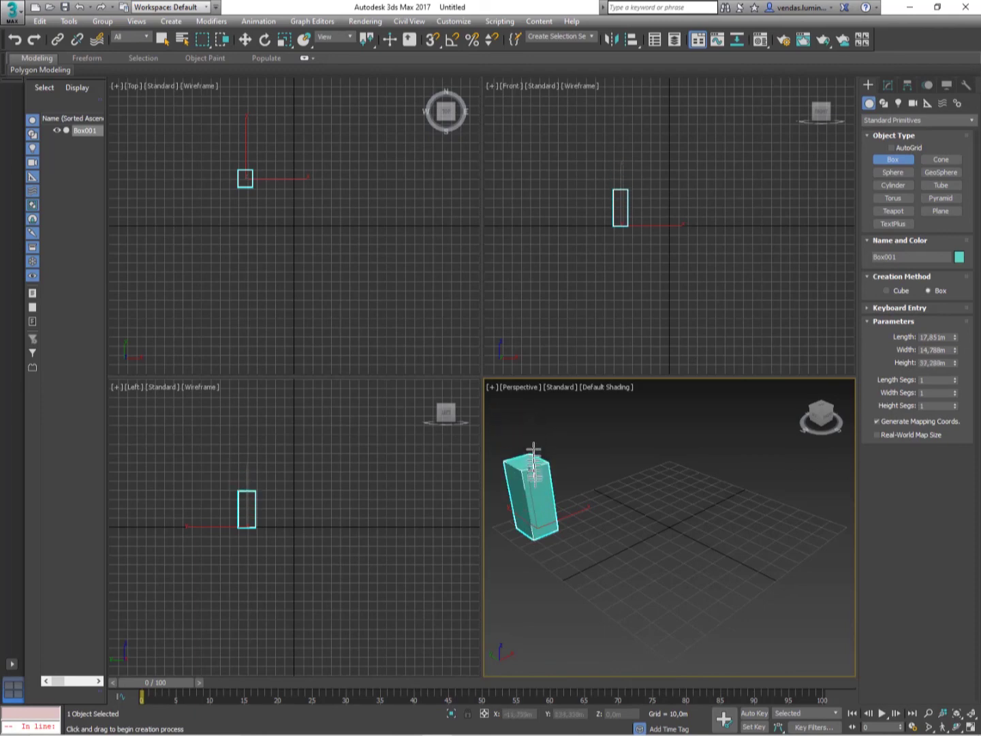
click(637, 457)
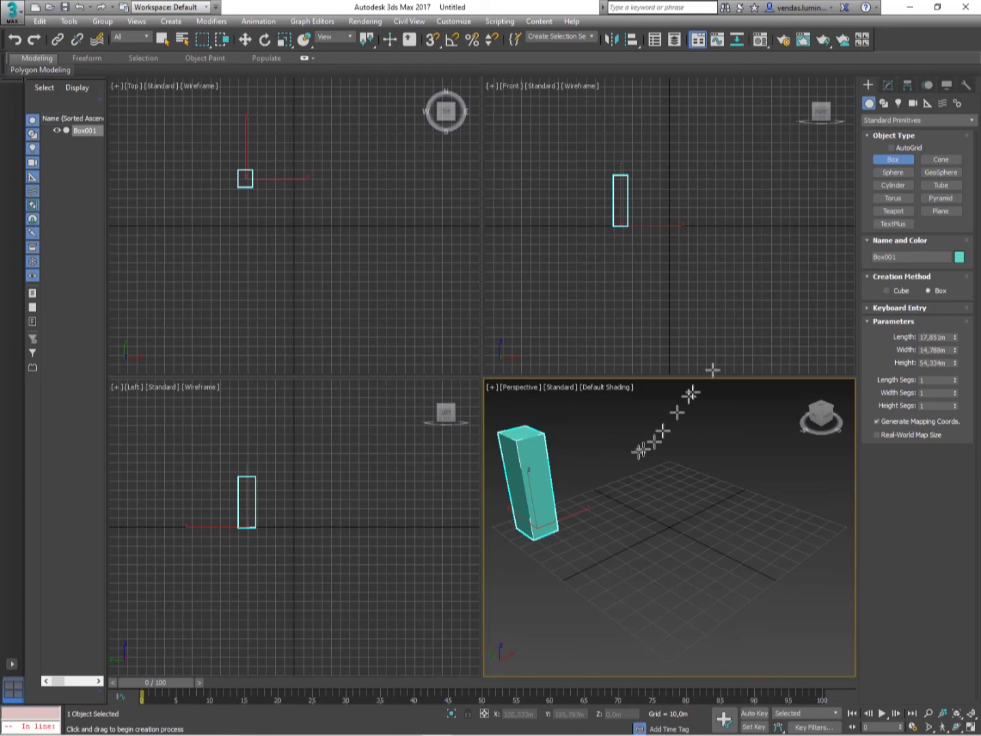
Step: Create a sphere of about 13.6 m radius beside the box and a cylinder of about 15 m radius and 47.6 m height next to it
click(890, 172)
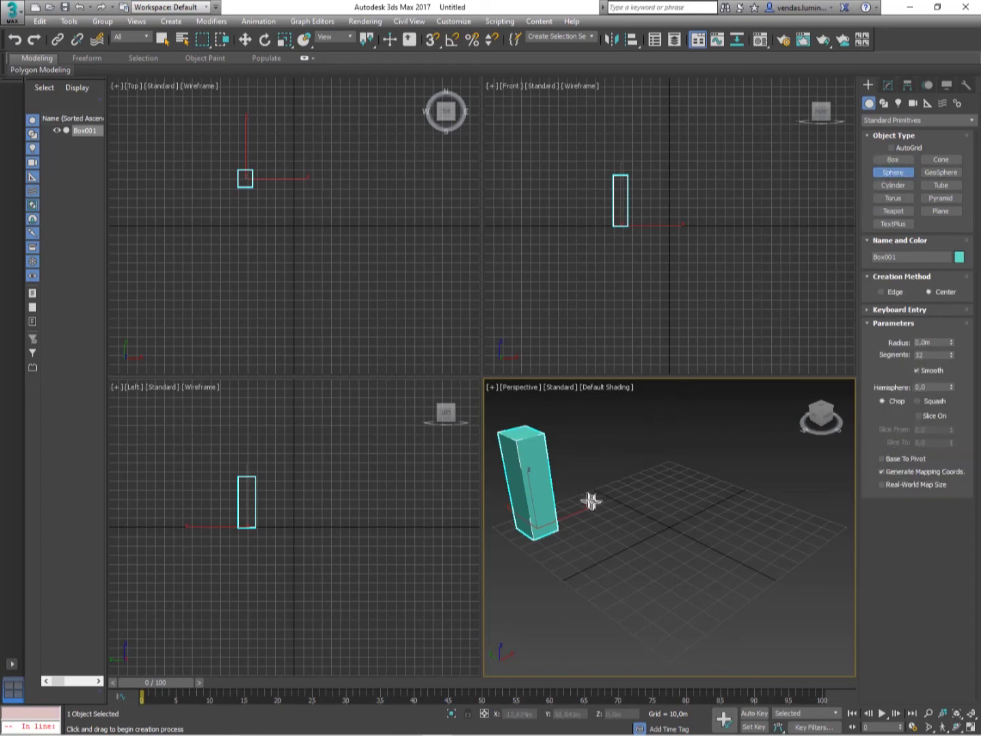
mouse_move(590, 521)
mouse_down()
mouse_move(592, 535)
mouse_move(589, 507)
mouse_up()
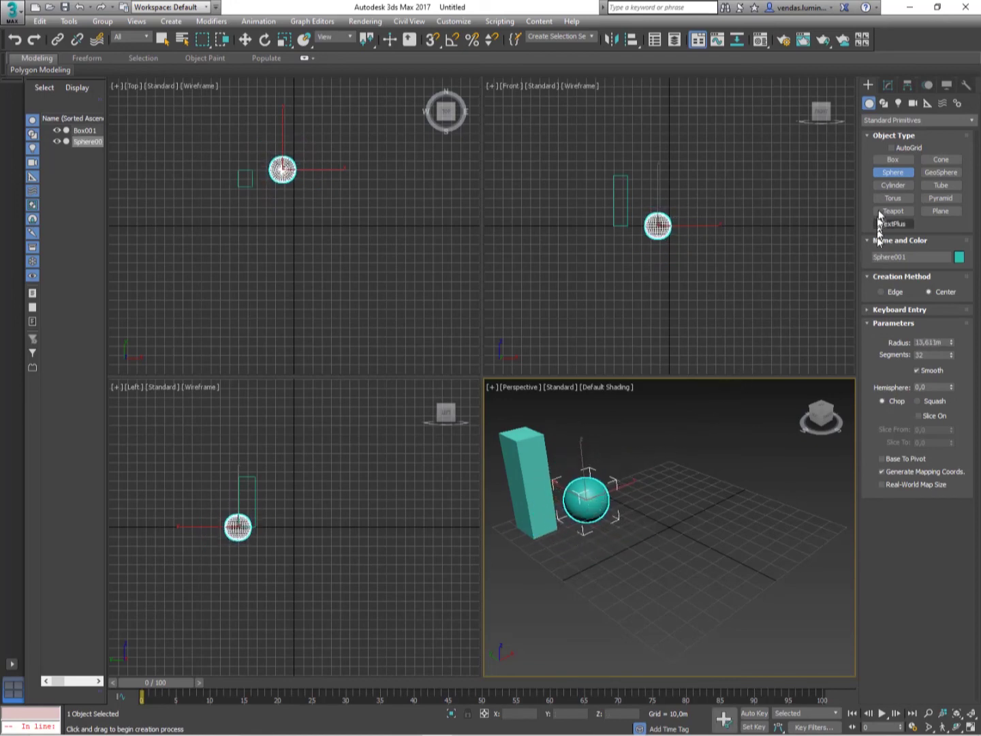
click(892, 186)
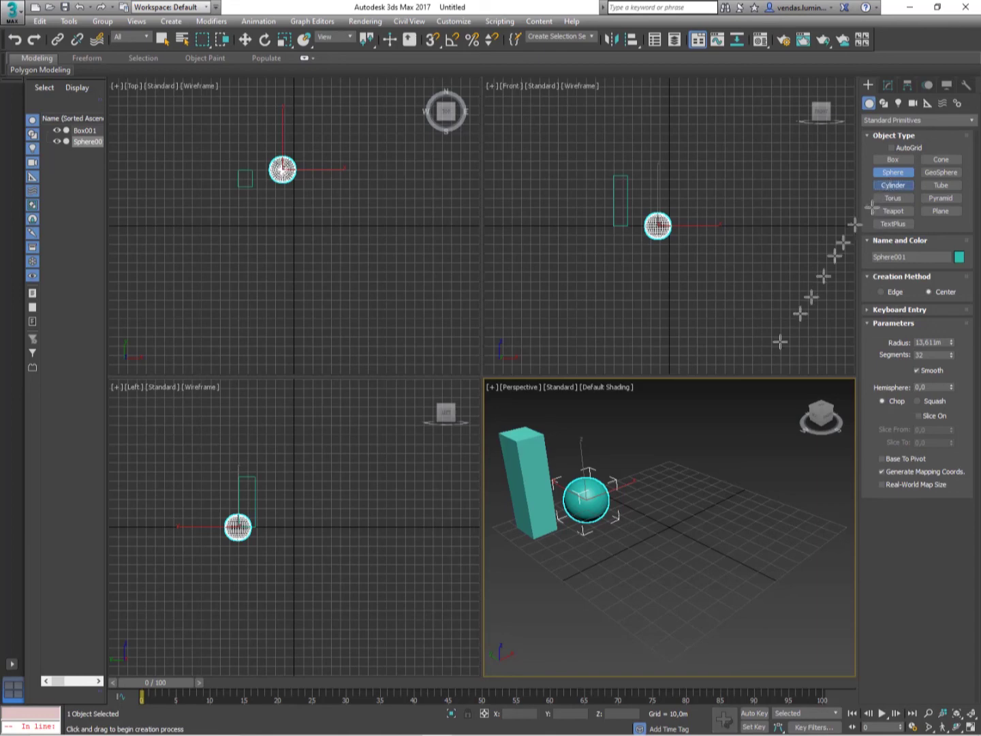
mouse_move(640, 507)
mouse_down()
mouse_move(643, 529)
mouse_move(642, 518)
mouse_up()
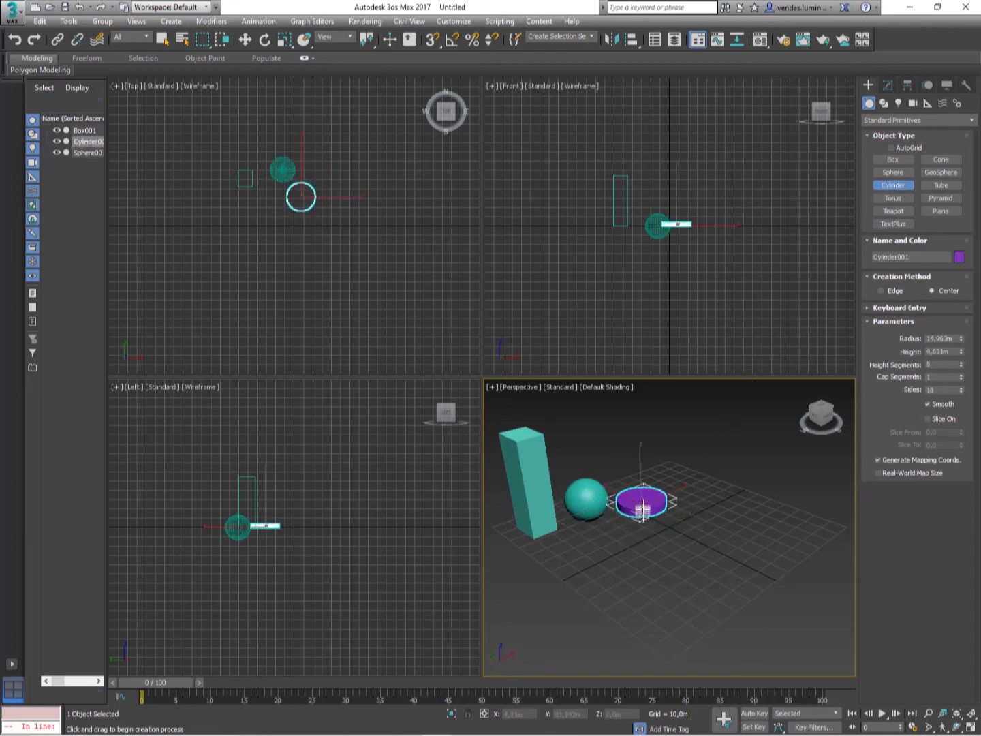
click(702, 463)
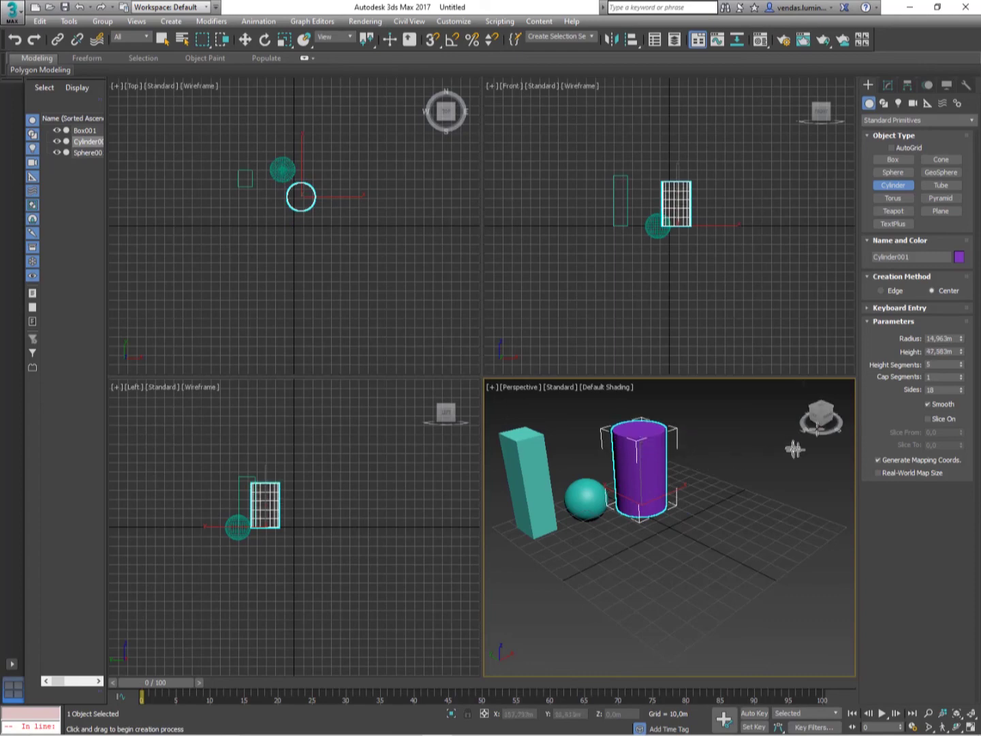
Step: Create a torus with radii of about 15.3 m and 5.6 m beside the cylinder, and a teapot of about 16.9 m radius next to it
click(892, 198)
click(703, 502)
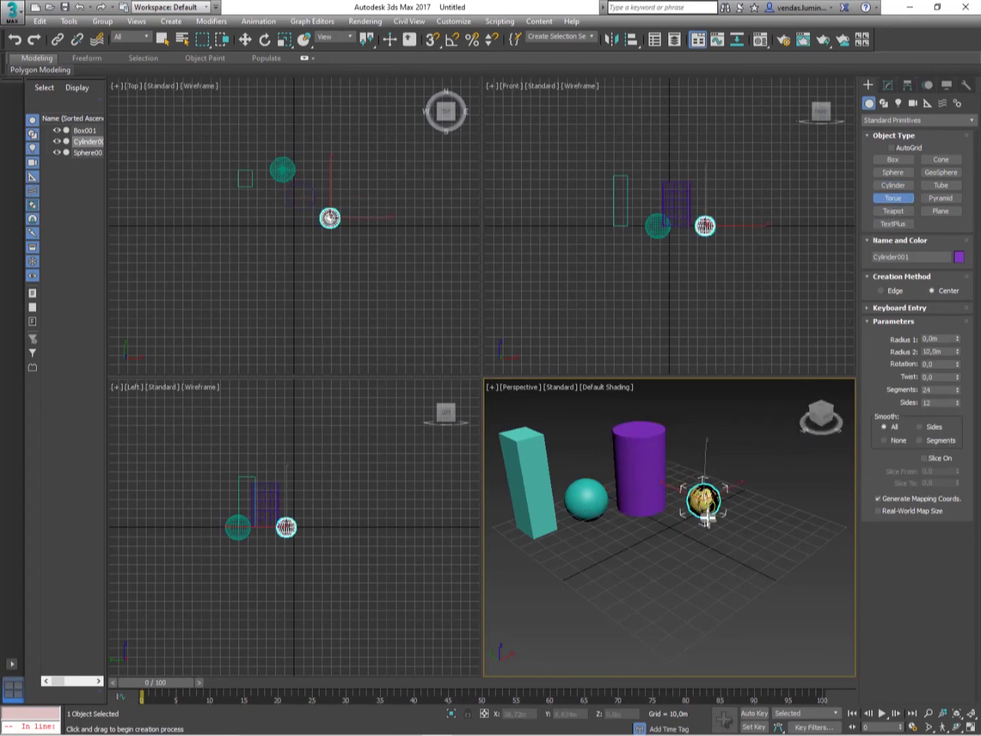
mouse_move(706, 519)
mouse_down()
mouse_move(735, 549)
mouse_move(718, 515)
mouse_up()
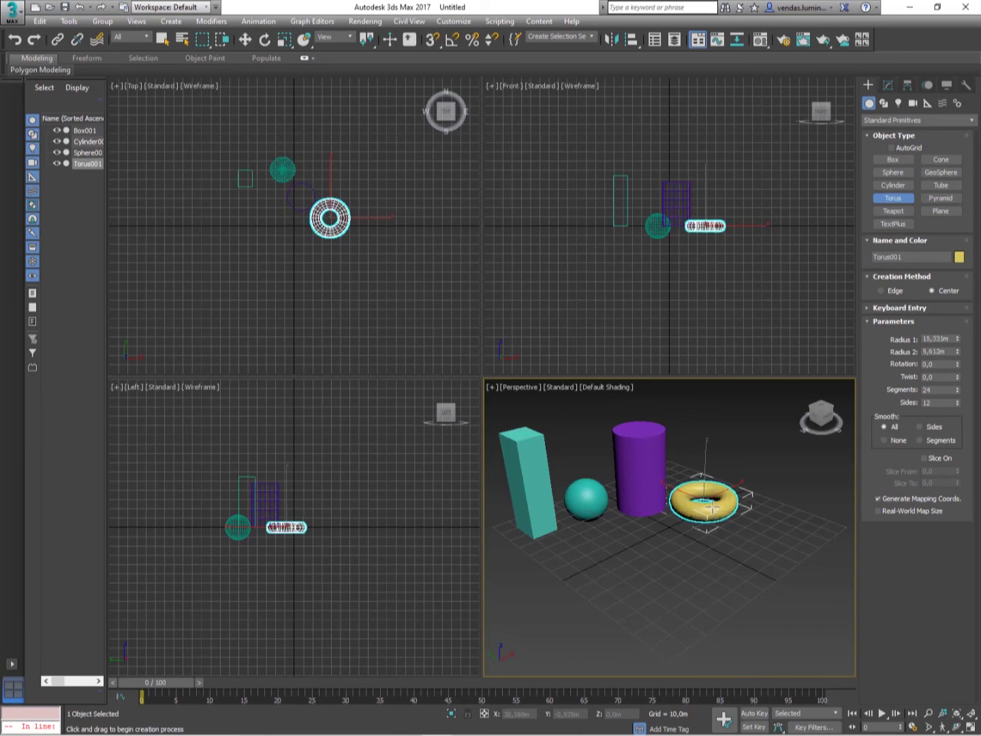
click(715, 502)
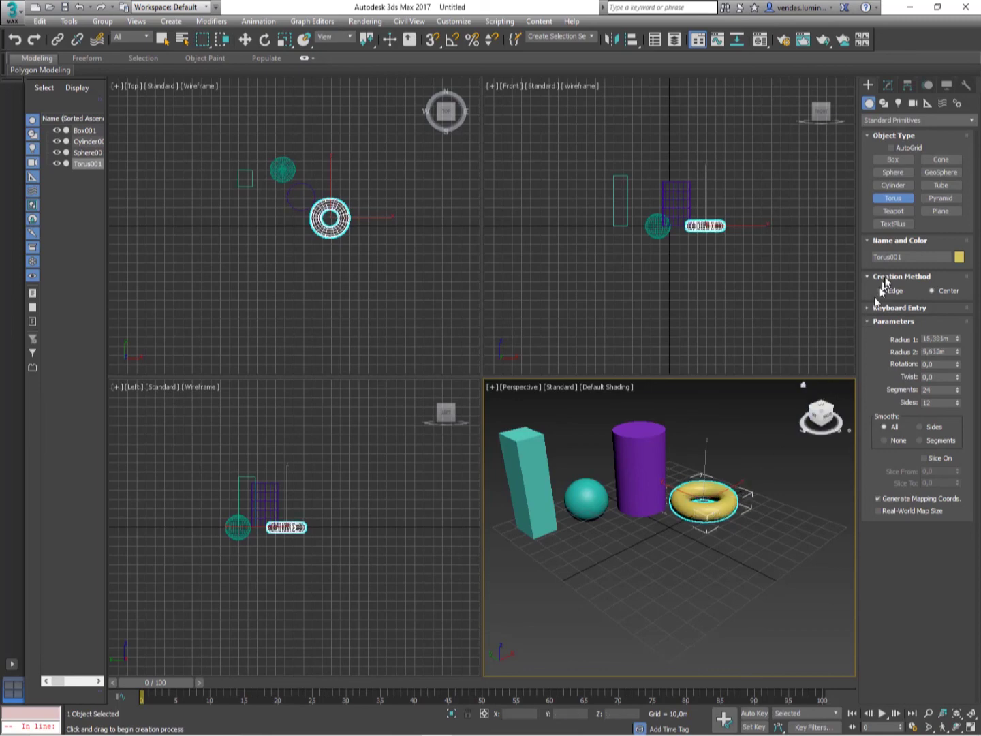
click(891, 211)
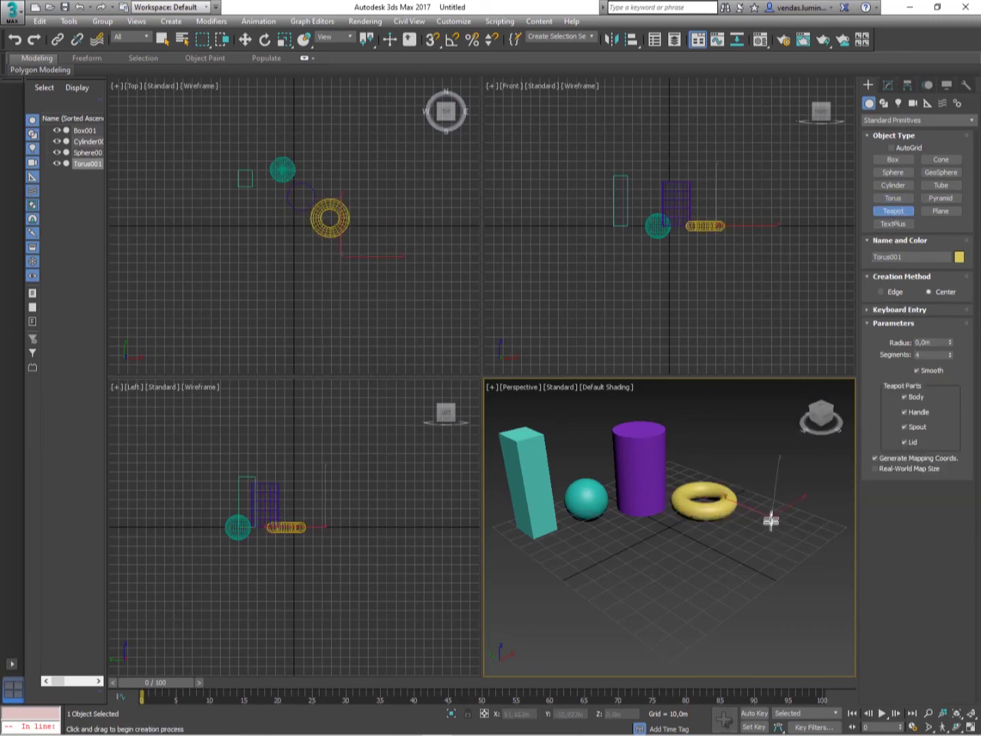
mouse_move(774, 545)
mouse_down()
mouse_move(785, 570)
mouse_move(777, 532)
mouse_up()
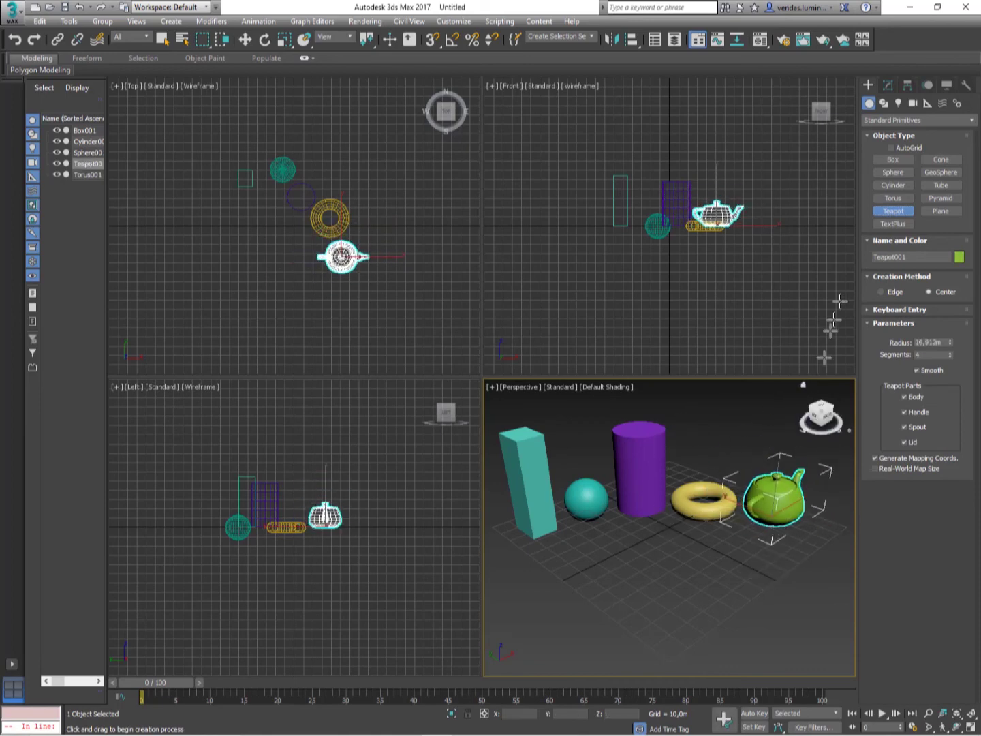
Step: Create a TextPlus object near the grid's front-left edge and a pointed cone, about 17 m base radius and 33.6 m high, in front of the sphere
click(897, 225)
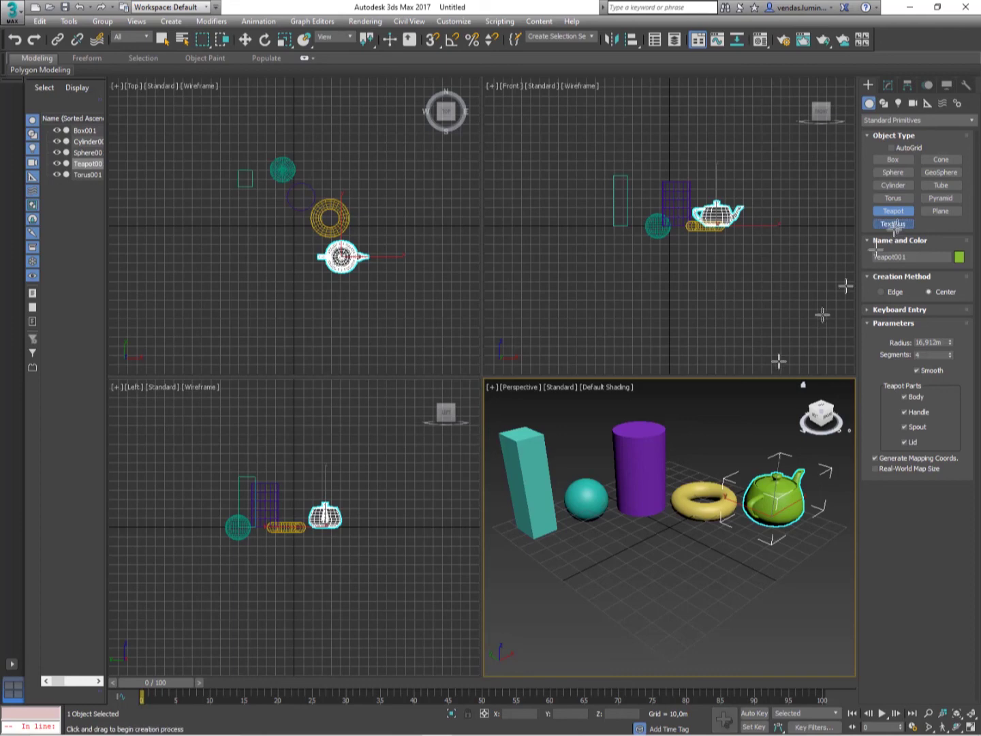
click(529, 605)
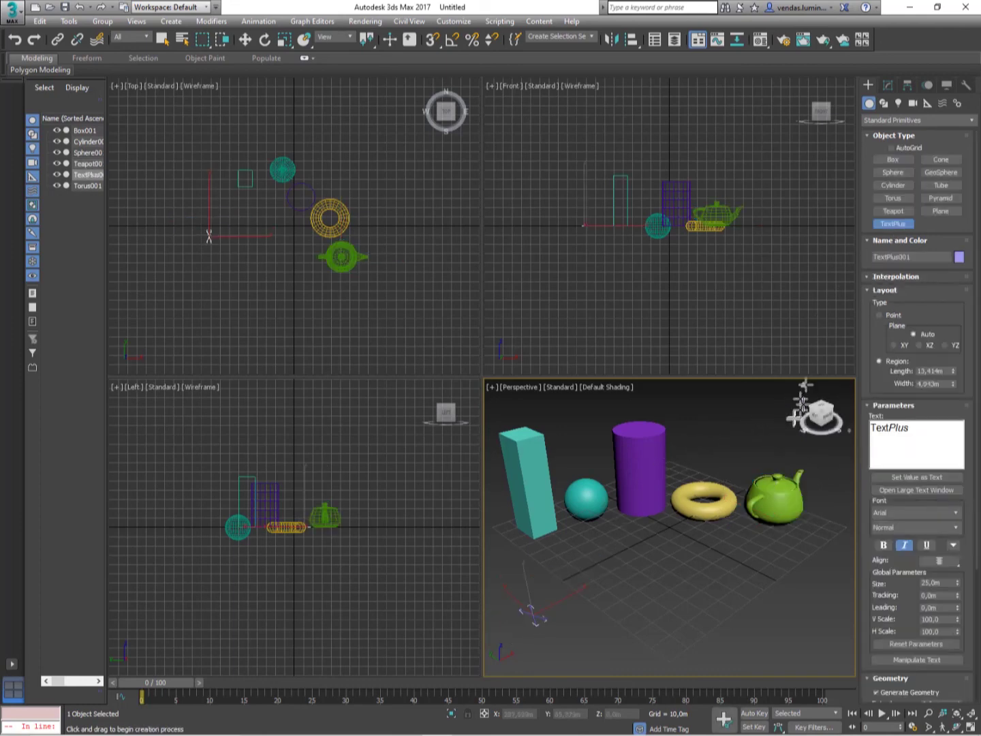
click(930, 162)
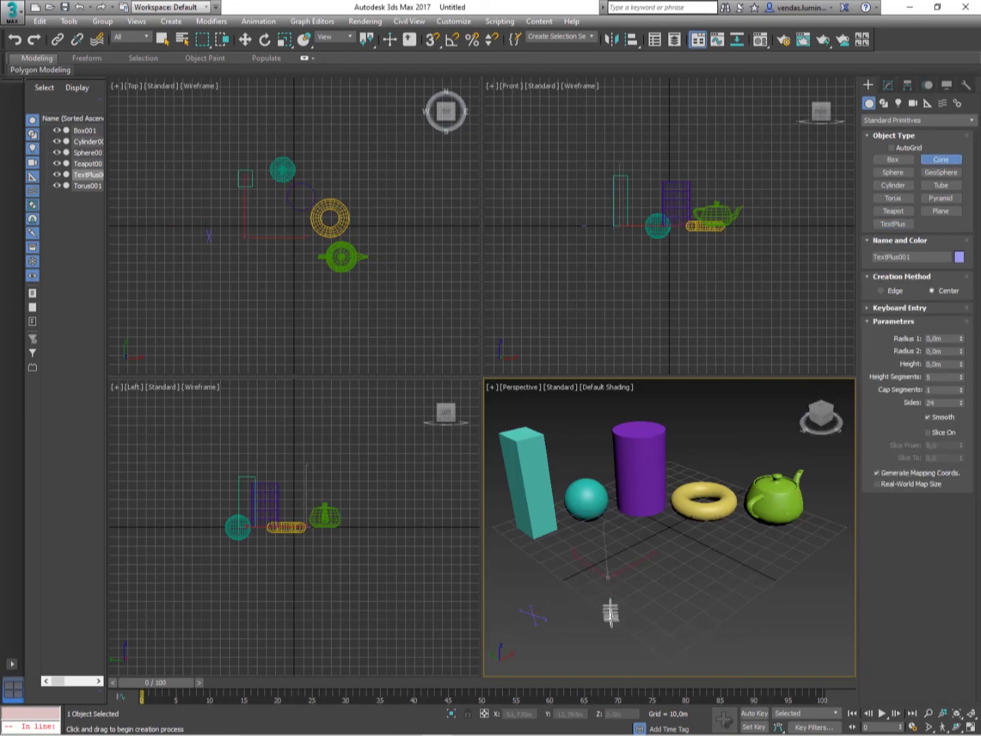
mouse_move(607, 577)
mouse_down()
mouse_move(615, 634)
mouse_move(606, 599)
mouse_up()
click(602, 525)
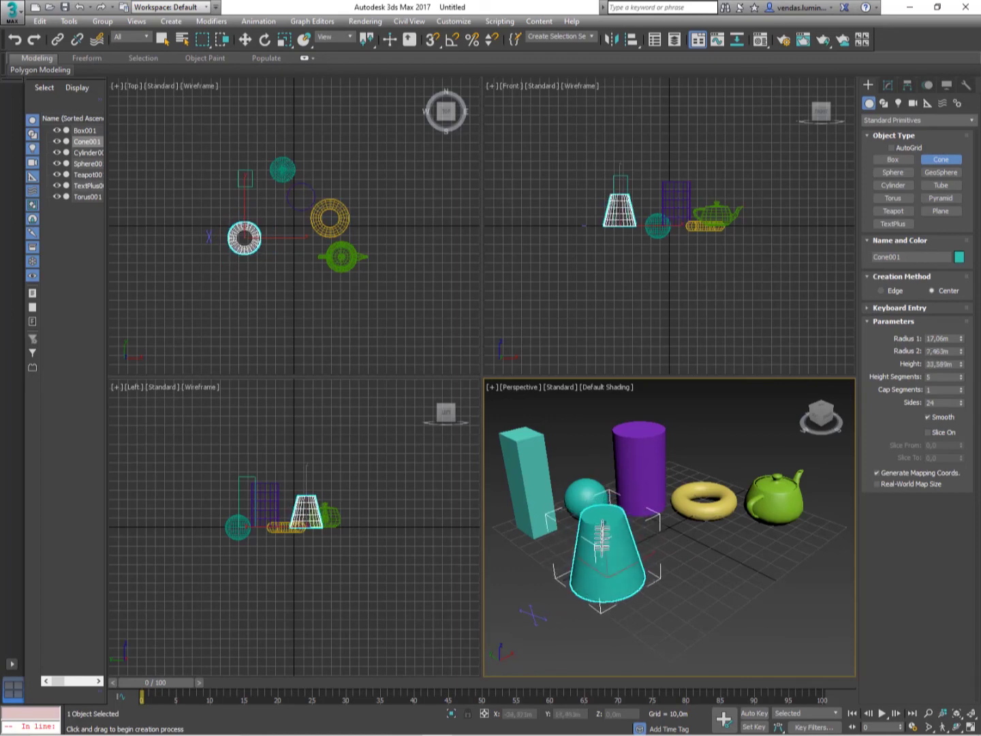
Step: Create a geosphere of about 15.8 m radius beside the cone and a tube with radii of about 18.4 m and 17.1 m next to it
click(937, 172)
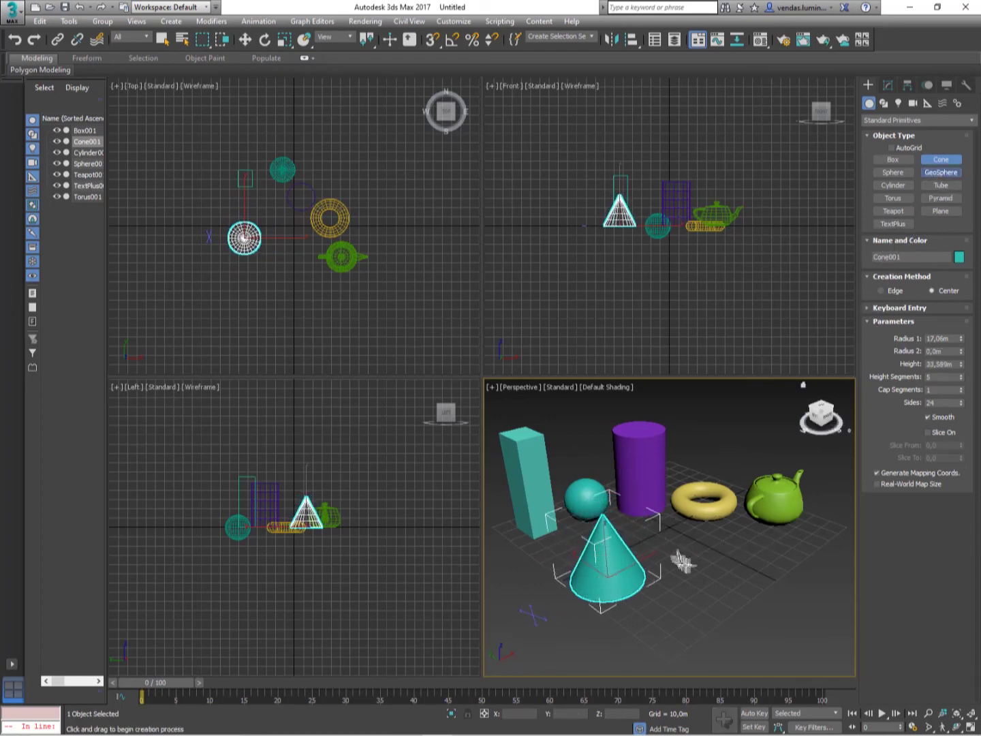
mouse_move(698, 594)
mouse_down()
mouse_move(703, 616)
mouse_move(699, 585)
mouse_up()
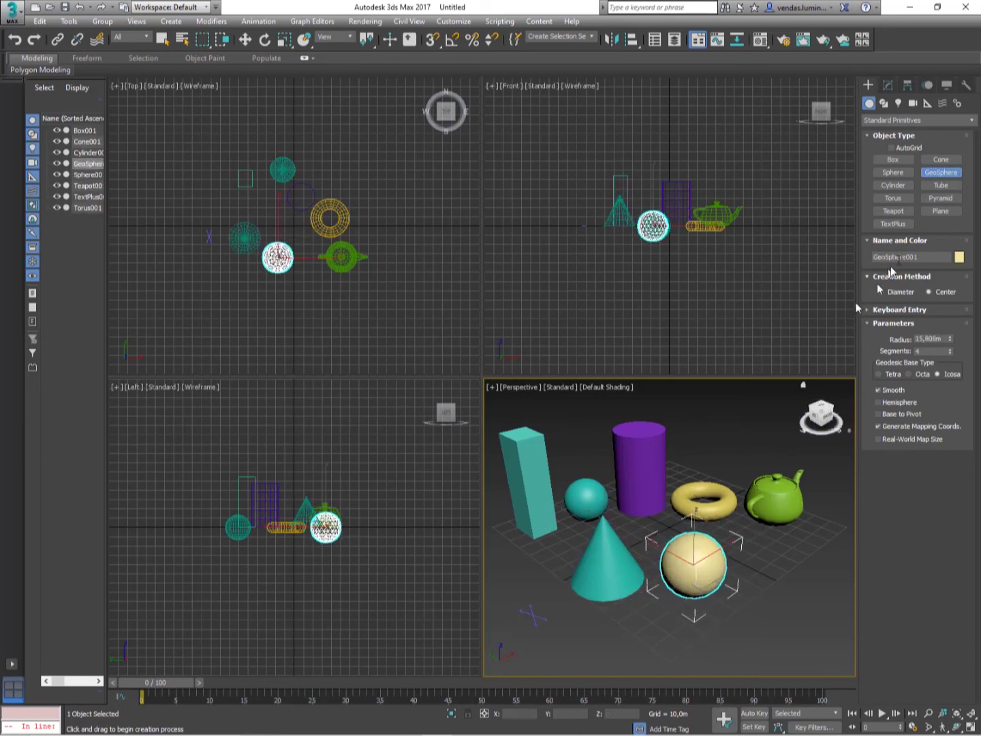
click(940, 187)
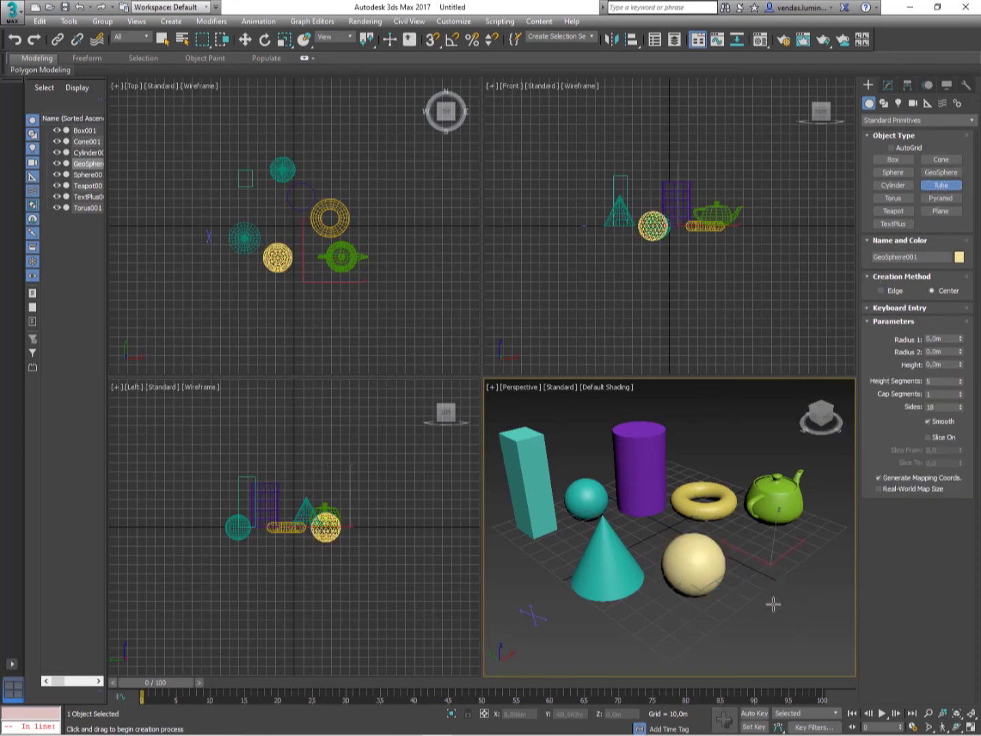
drag(773, 604, 775, 588)
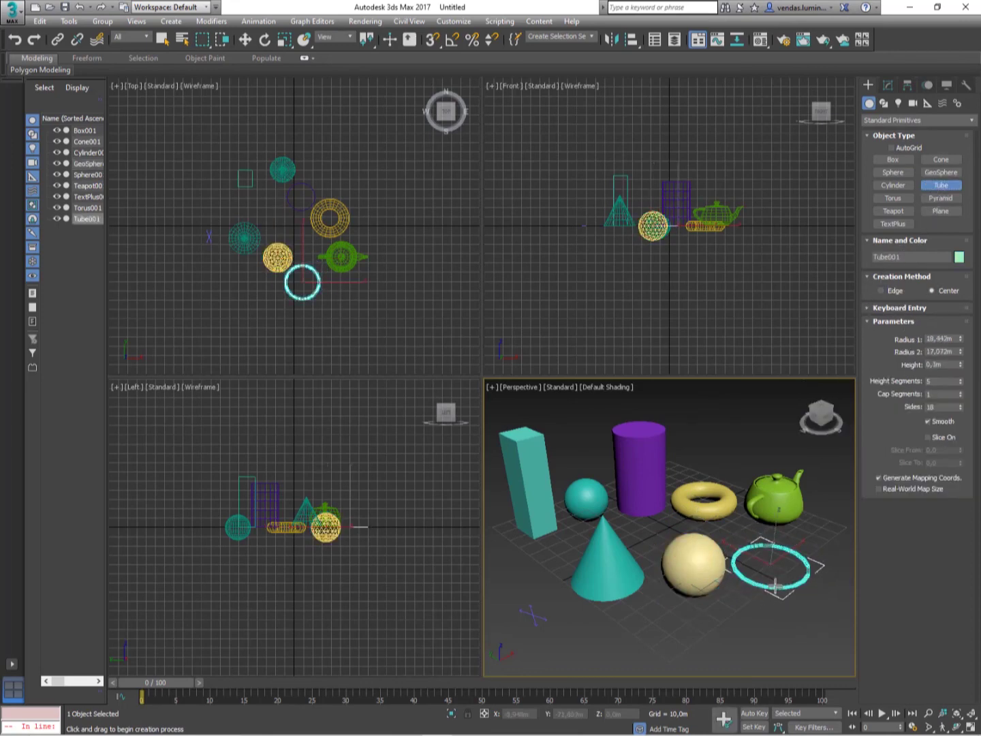
click(775, 586)
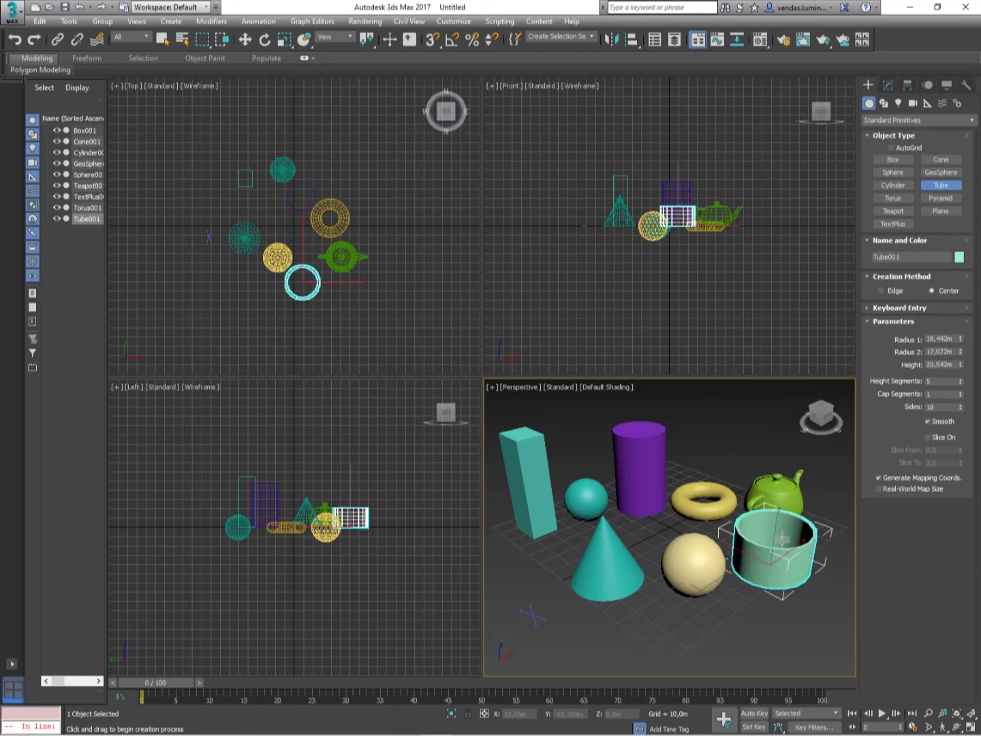
Step: Create a pyramid about 26.5 m wide, 27.2 m deep and 67.7 m high beside the other objects, plus a plane about 39.8 by 61.3 m in front
scroll(743, 501, down, 3)
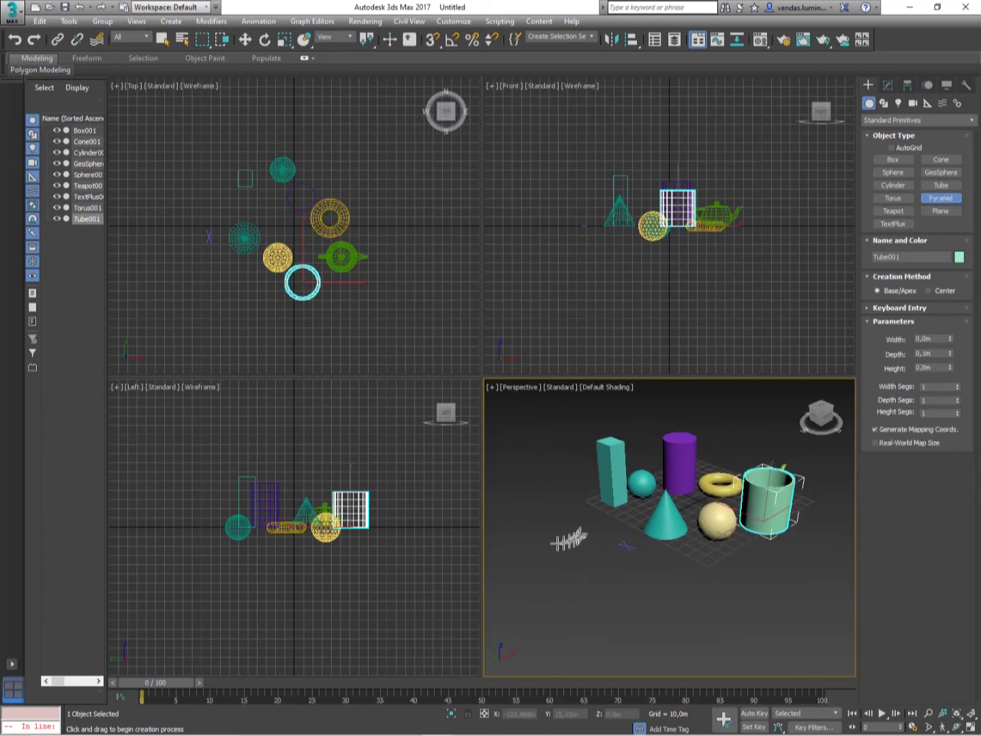
drag(582, 532, 576, 563)
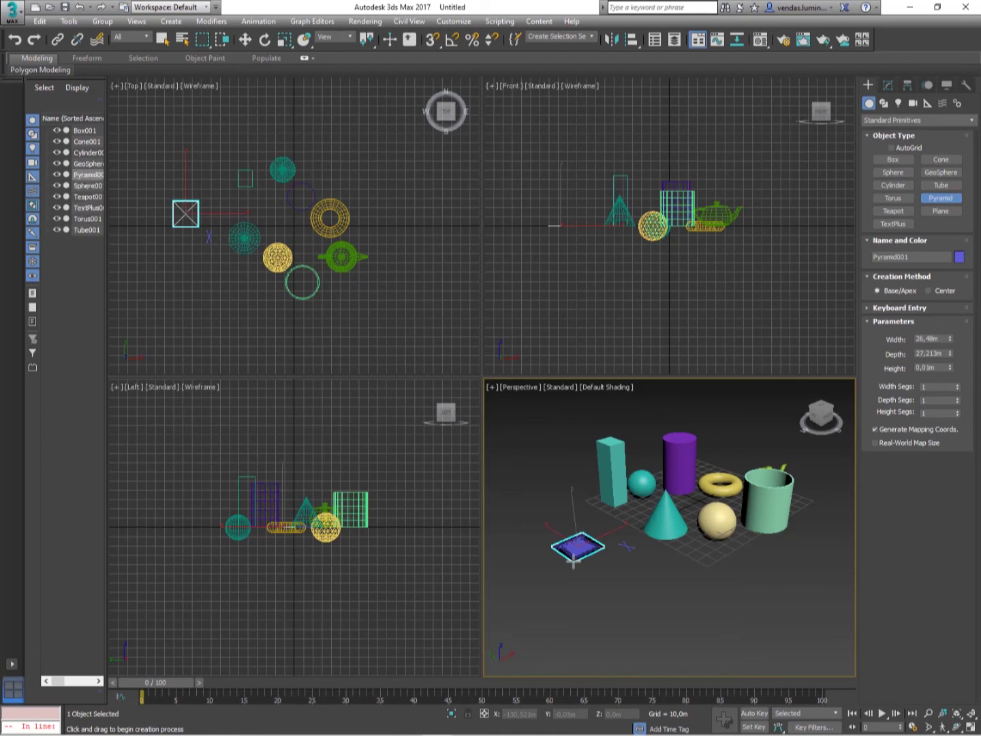
click(569, 476)
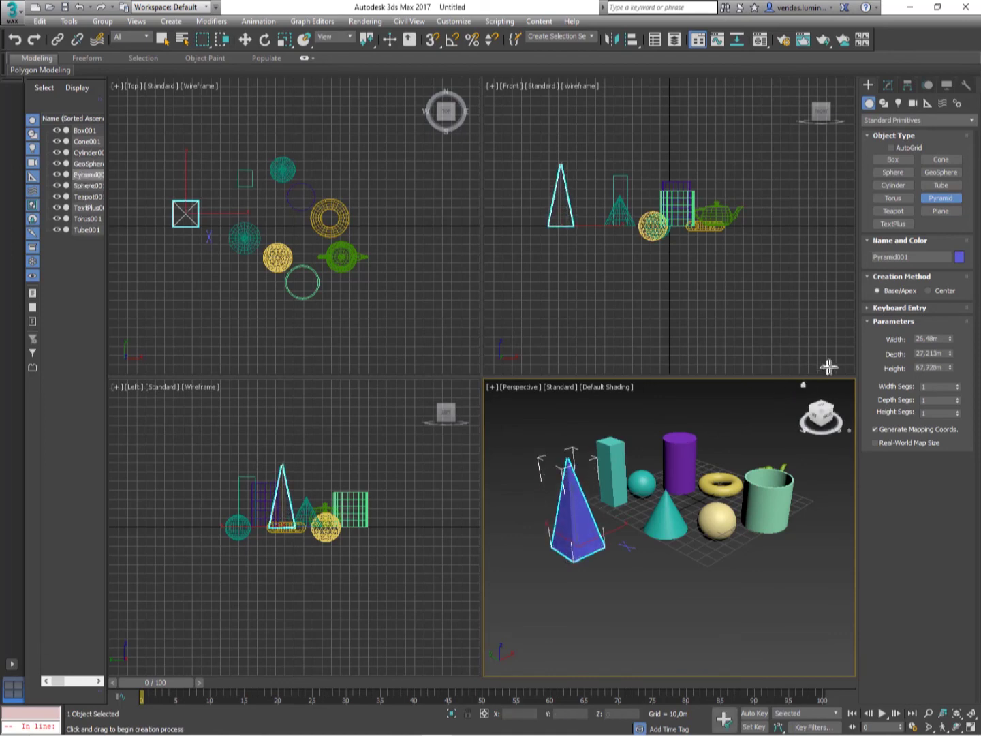
click(934, 212)
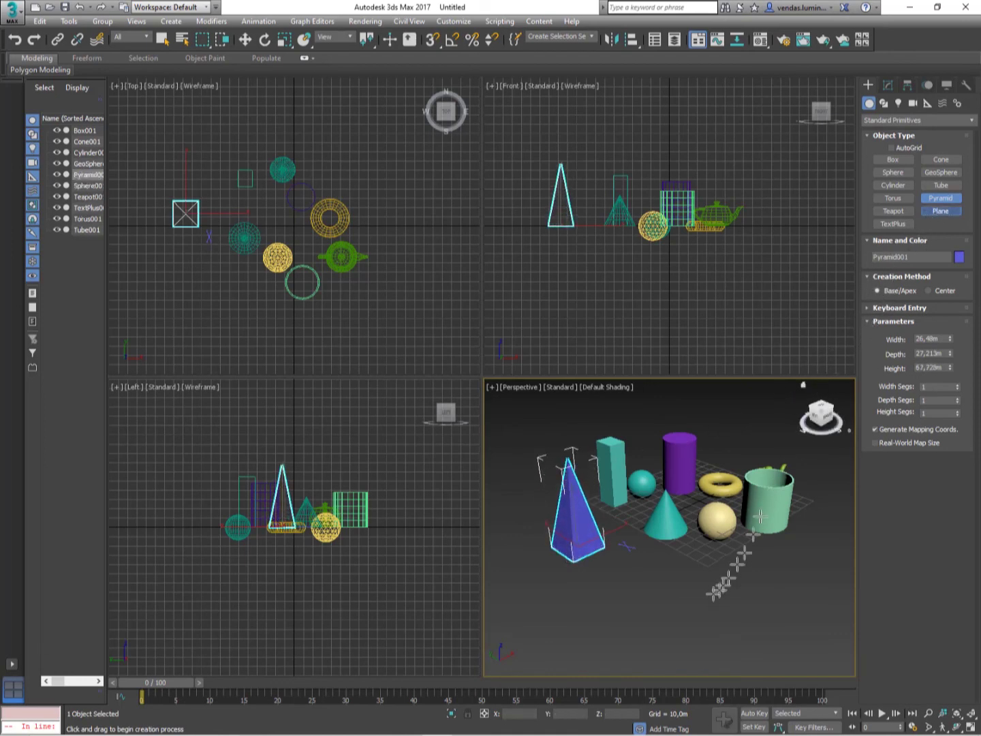
drag(692, 574, 671, 654)
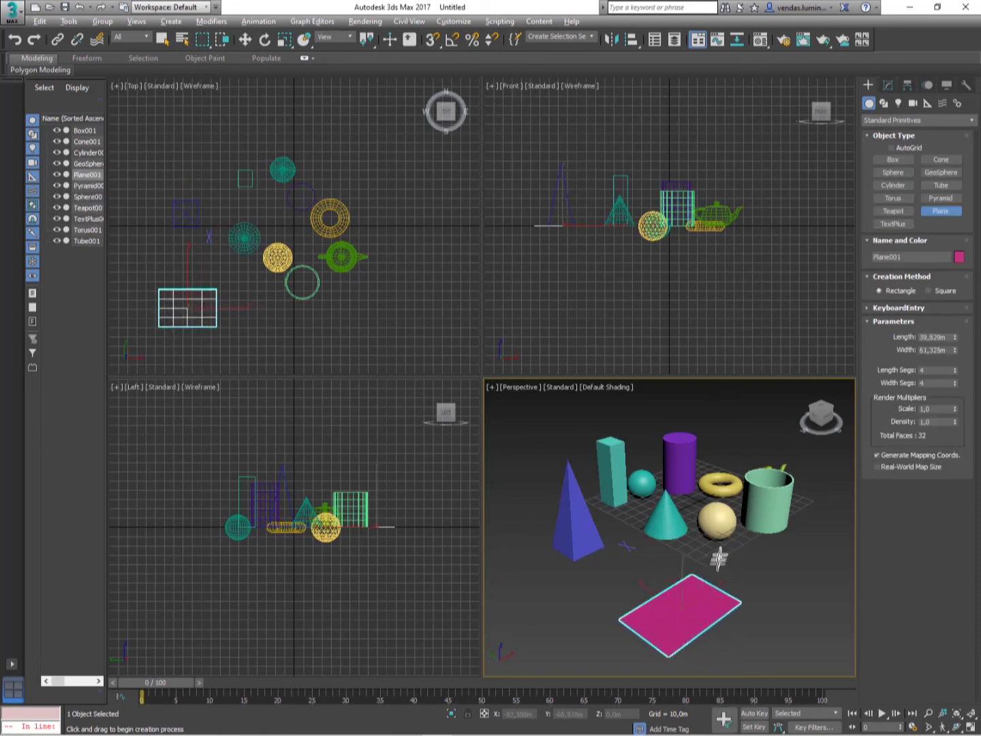
Step: Examine the complete set of standard primitives from several angles and distances in the perspective view
alt+middle_drag(719, 559, 630, 538)
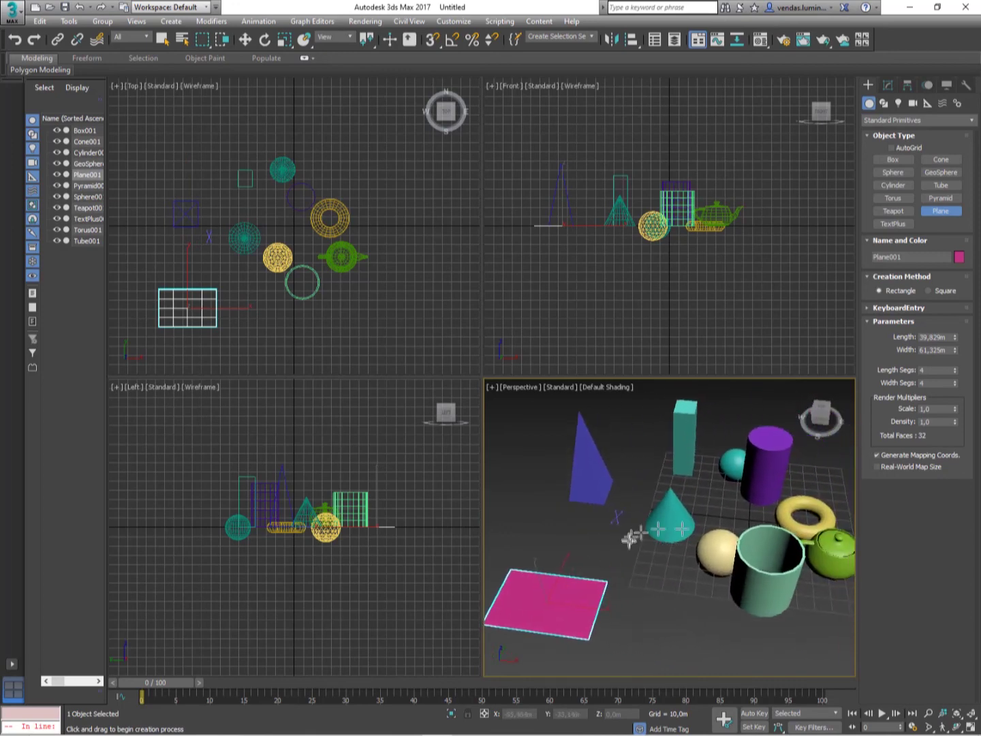
scroll(700, 538, down, 5)
scroll(749, 544, up, 5)
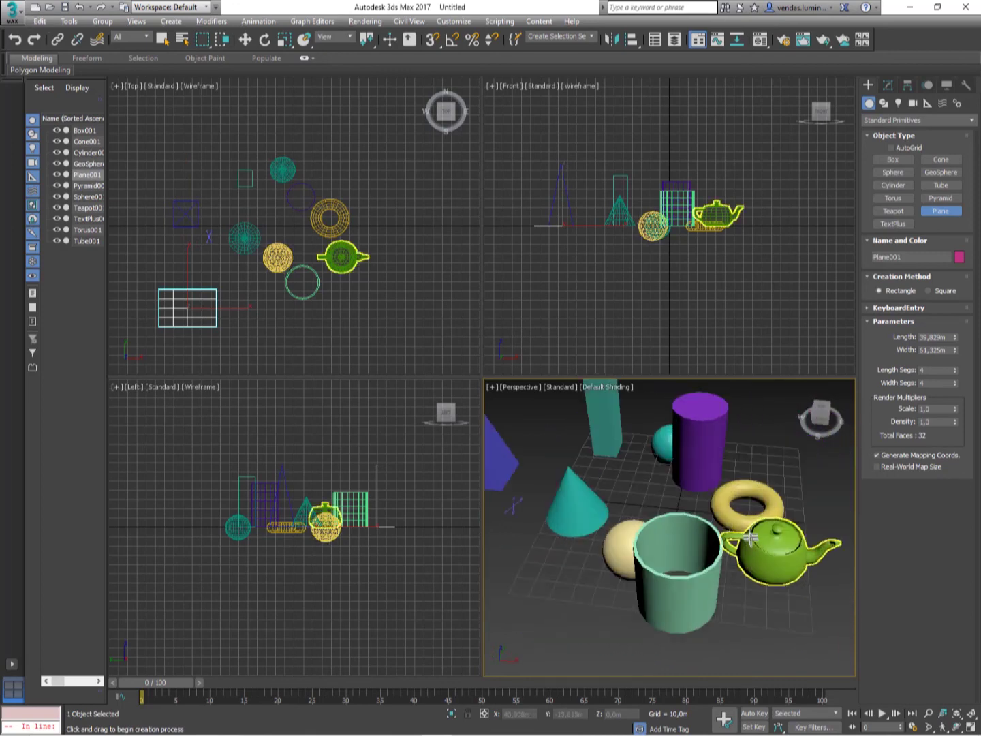
scroll(742, 540, down, 4)
scroll(733, 542, up, 2)
alt+middle_drag(722, 545, 664, 478)
scroll(674, 472, up, 5)
scroll(674, 471, down, 5)
scroll(664, 469, up, 3)
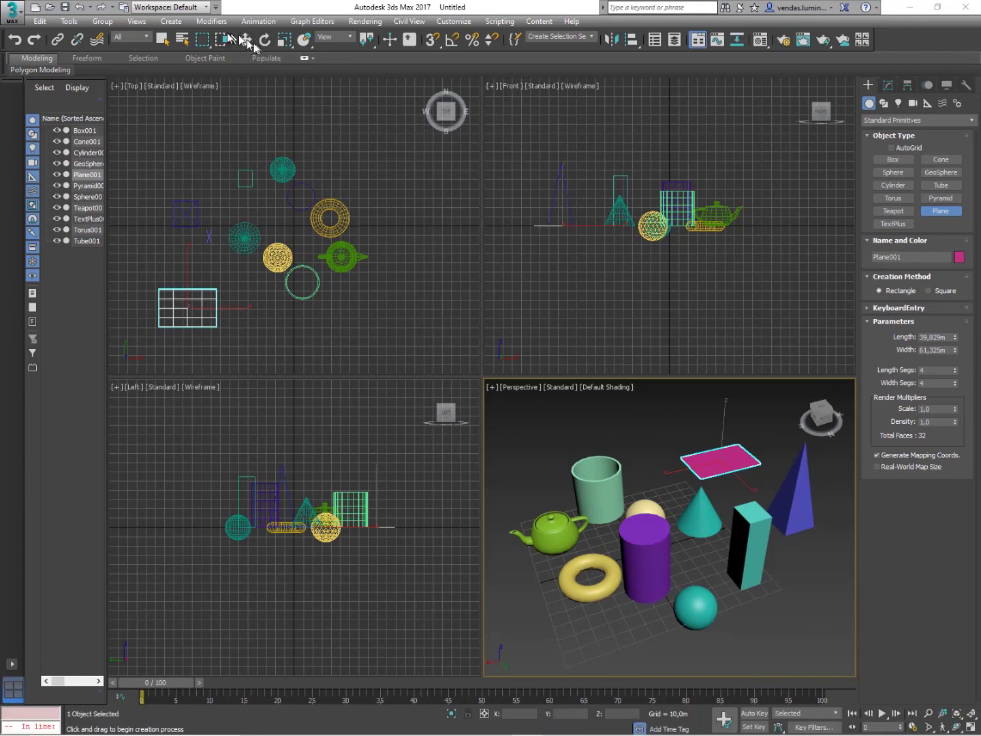
Step: Select all the primitives in the front view and delete them from the scene
key(q)
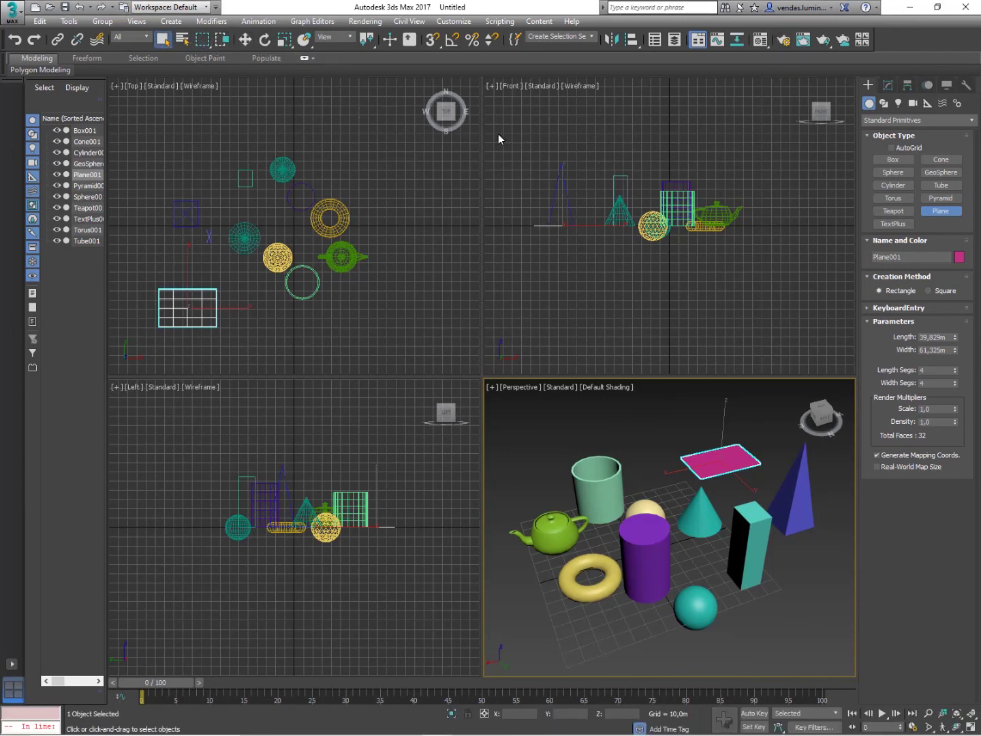
drag(497, 134, 817, 330)
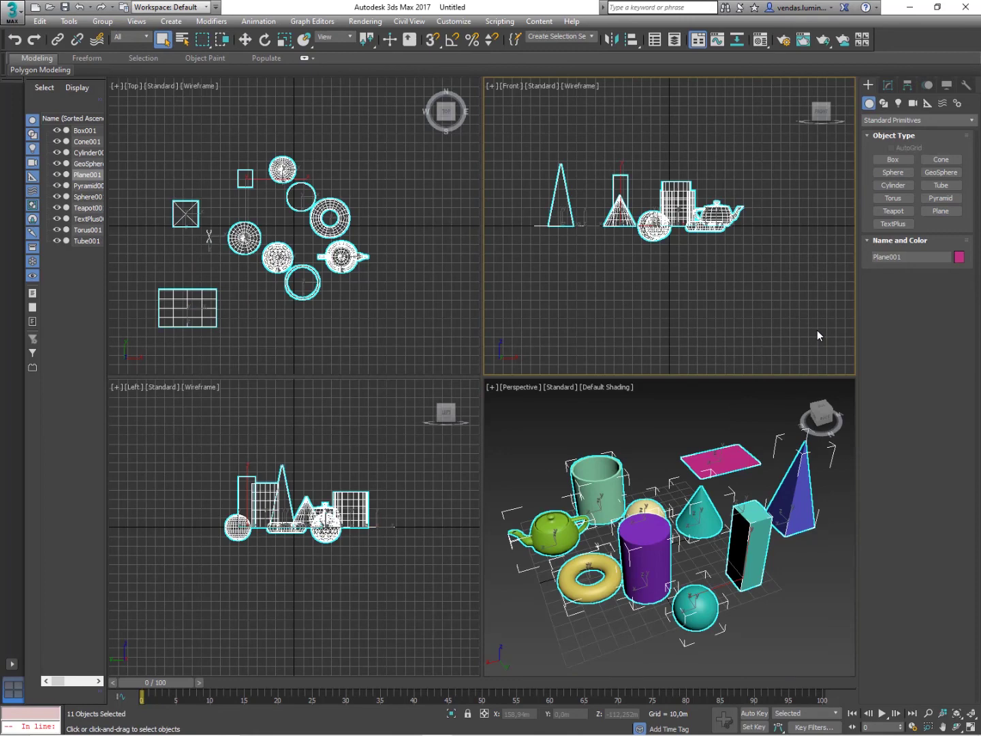
key(Delete)
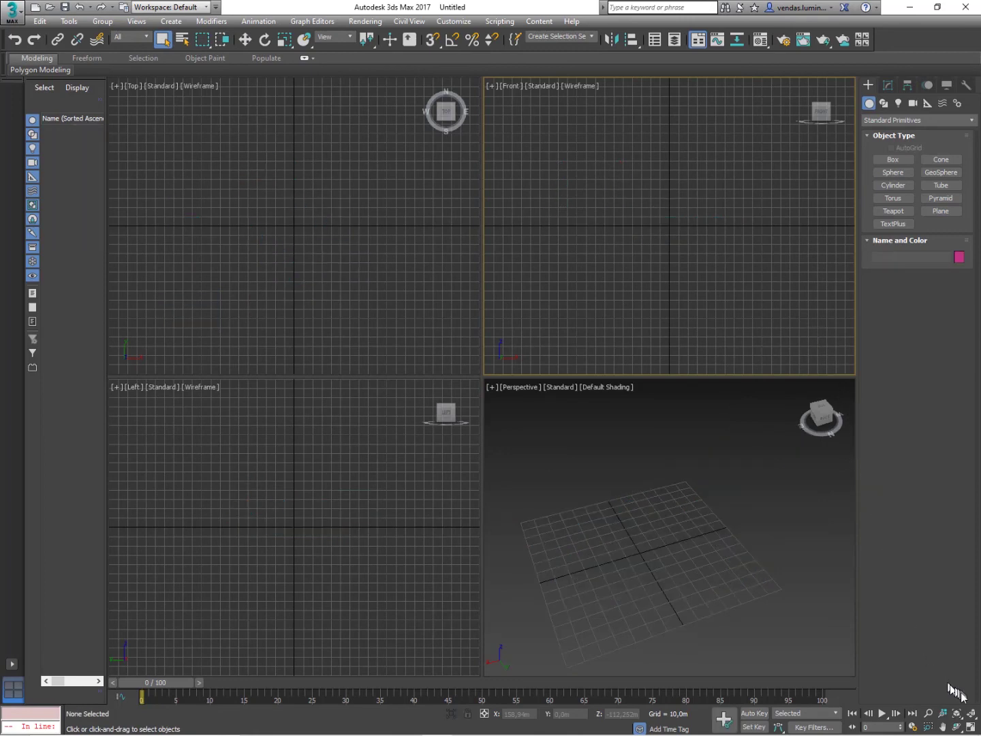
click(970, 713)
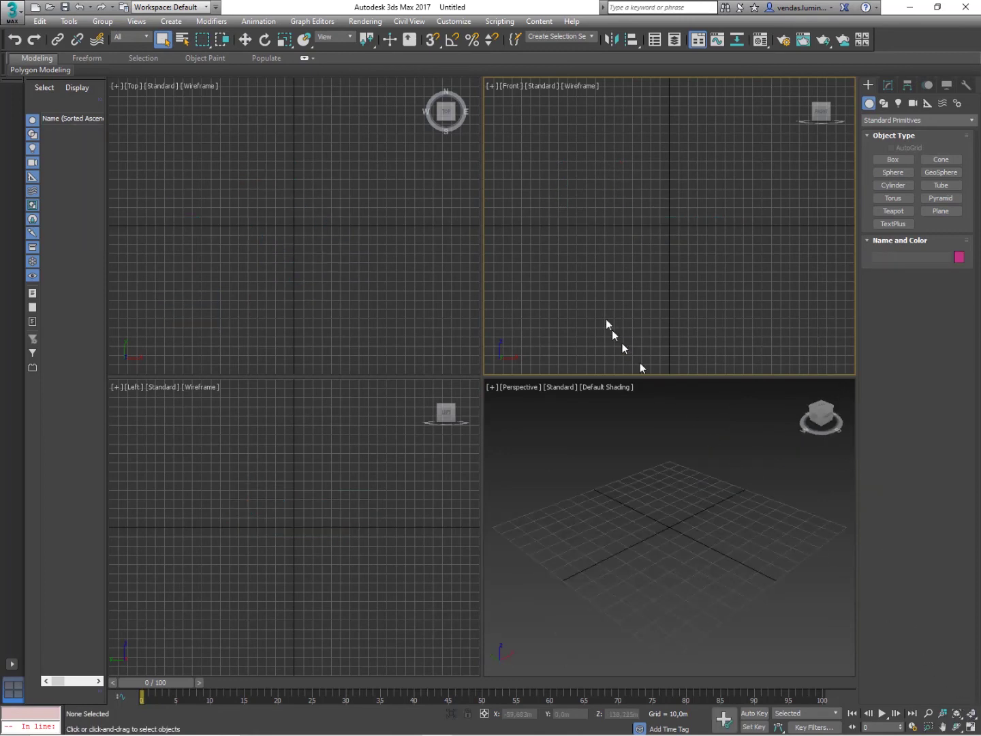
Step: Create a sphere of about 33.2 m radius and, beside it, a geosphere of about 30.3 m radius in the top view
click(878, 172)
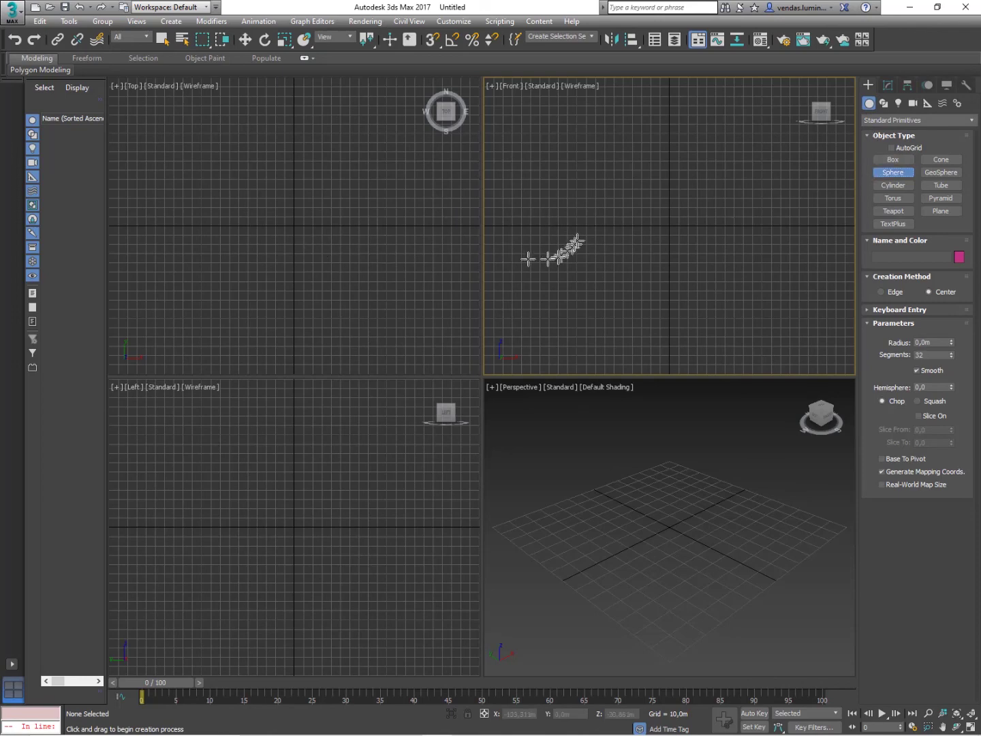
click(247, 227)
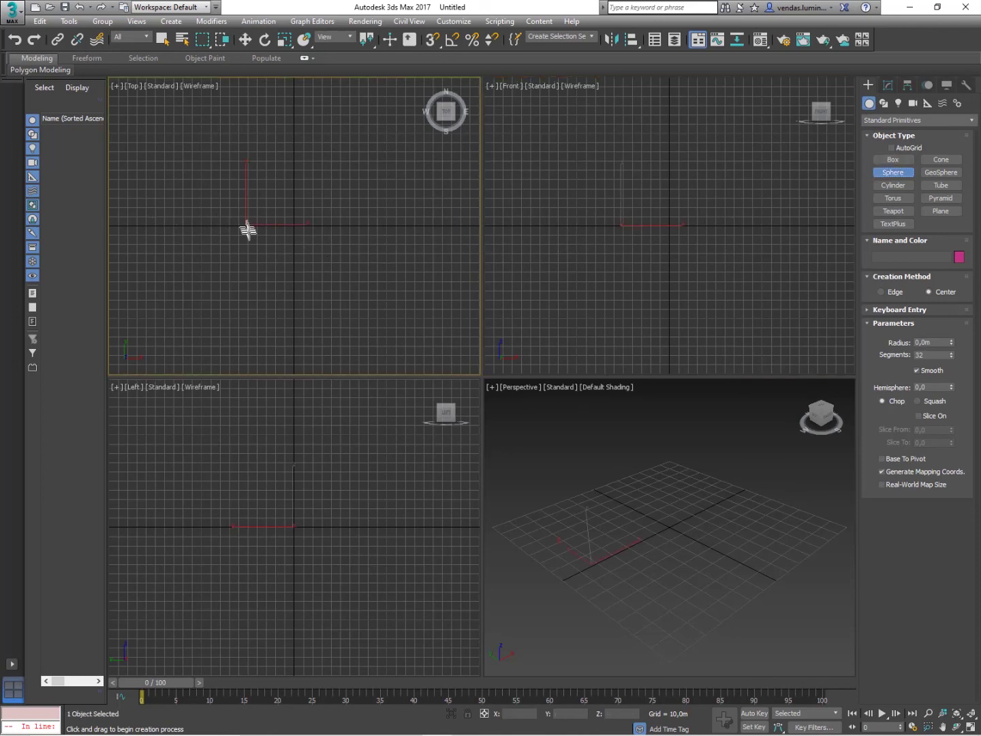
mouse_move(263, 266)
mouse_down()
mouse_move(259, 274)
mouse_move(271, 254)
mouse_up()
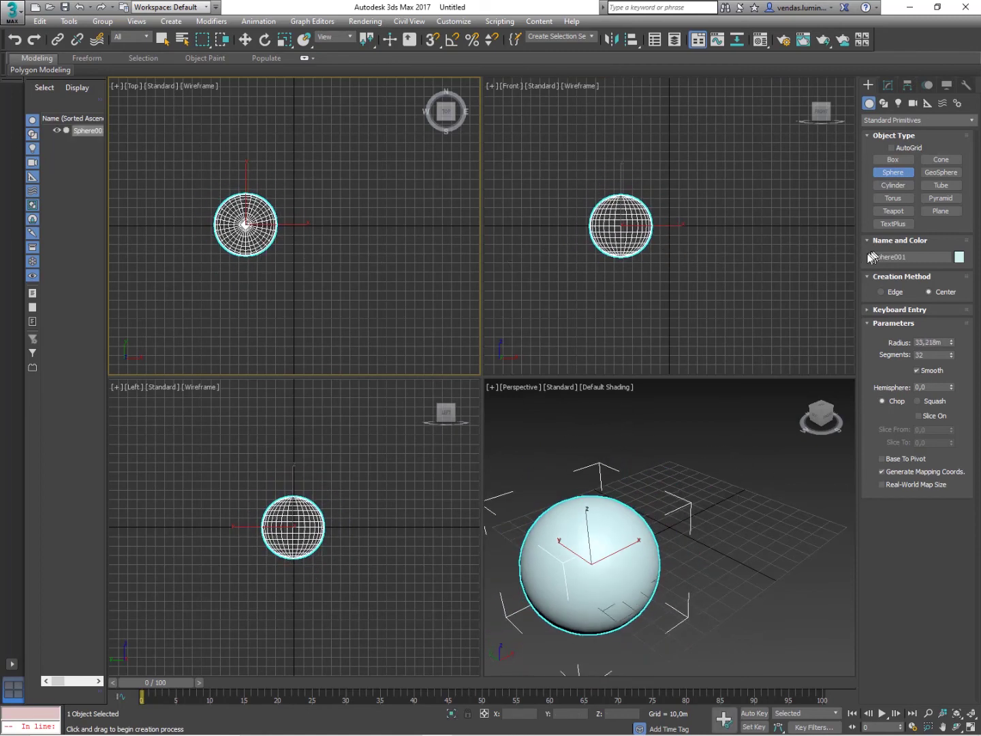
click(934, 173)
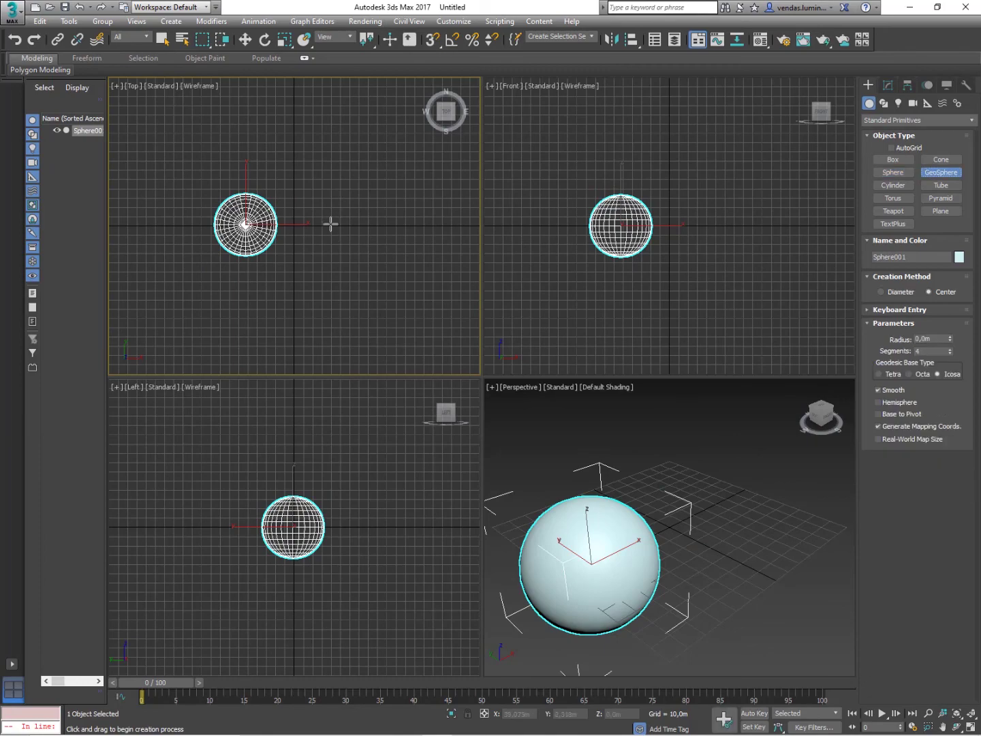
drag(331, 224, 339, 248)
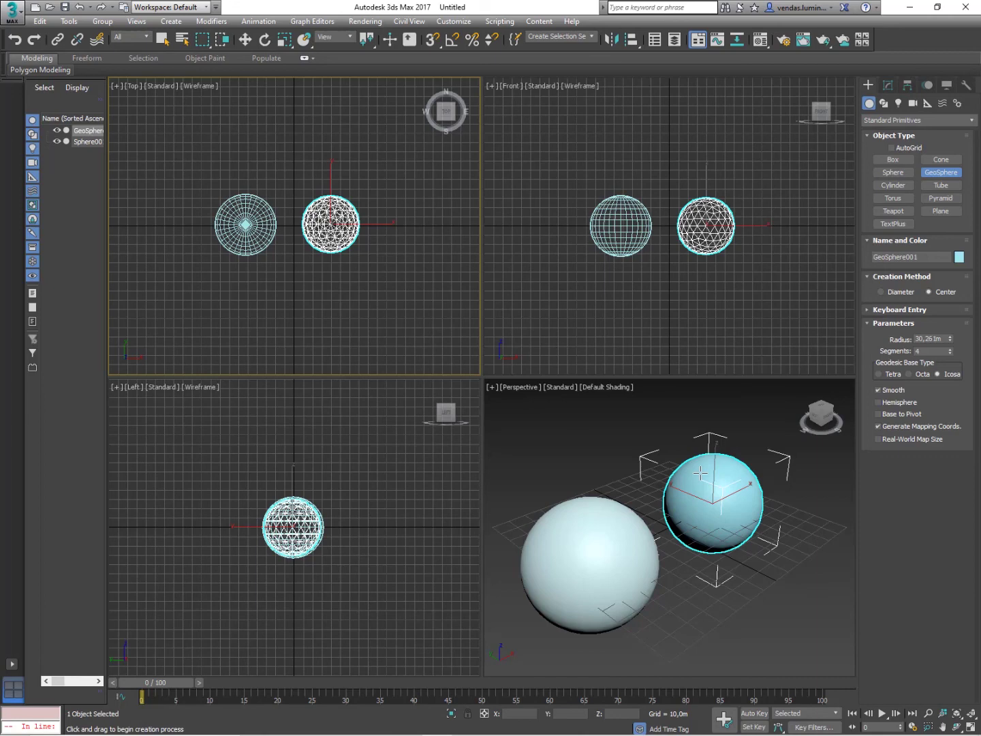
Step: Maximize the front view and compare the wireframe meshes of the sphere and the geosphere up close
click(162, 39)
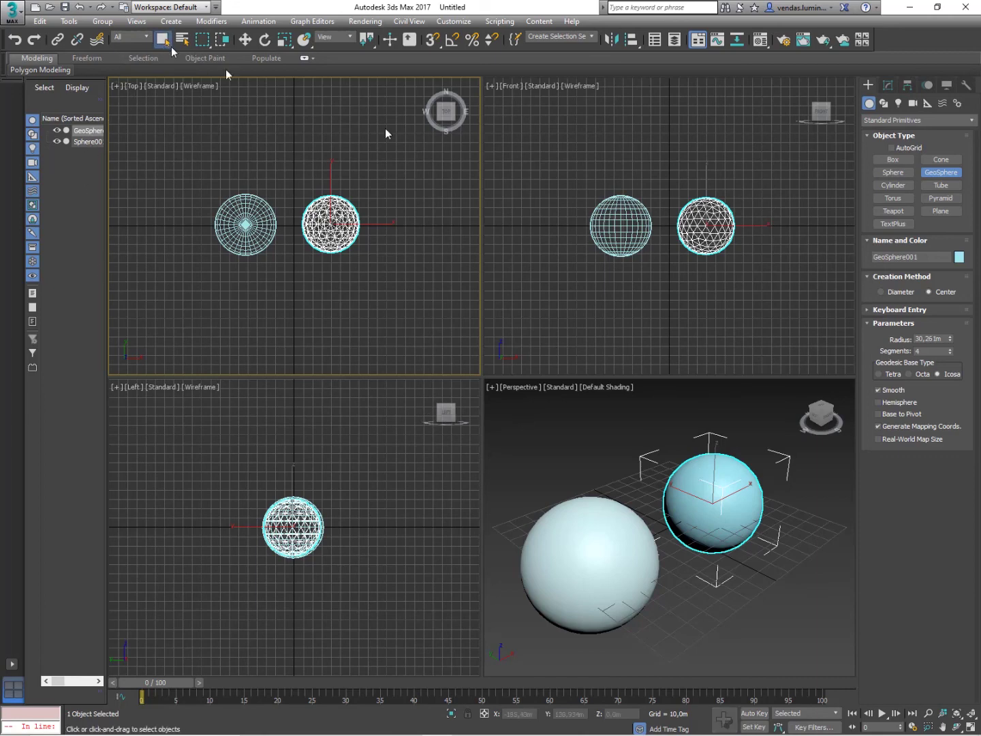
right_click(610, 245)
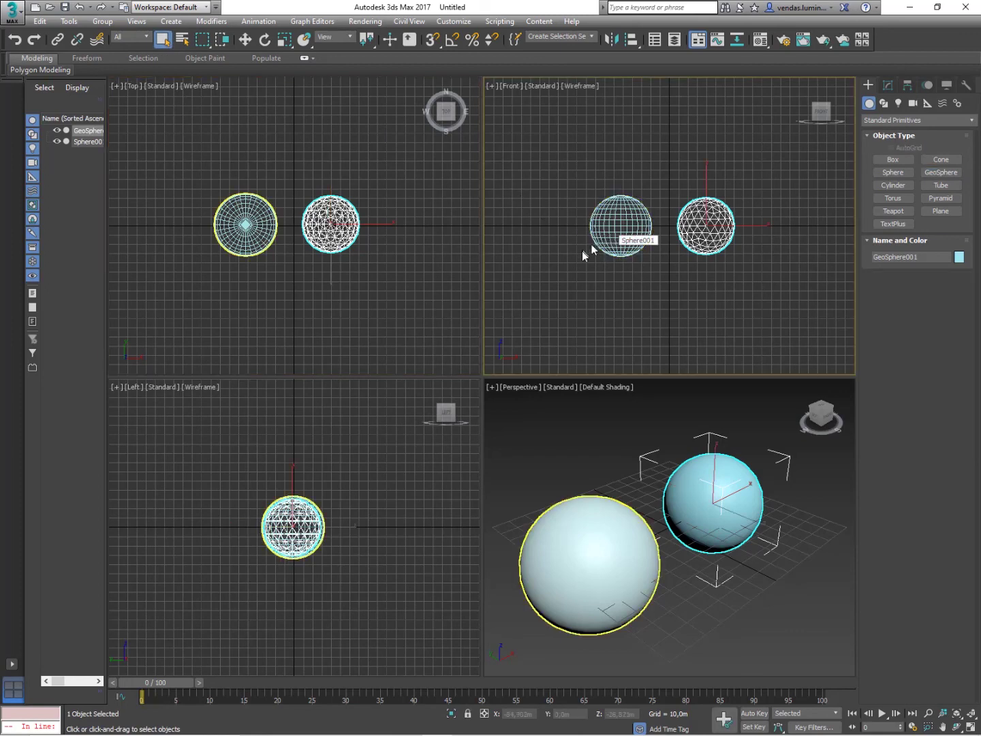
key(alt+w)
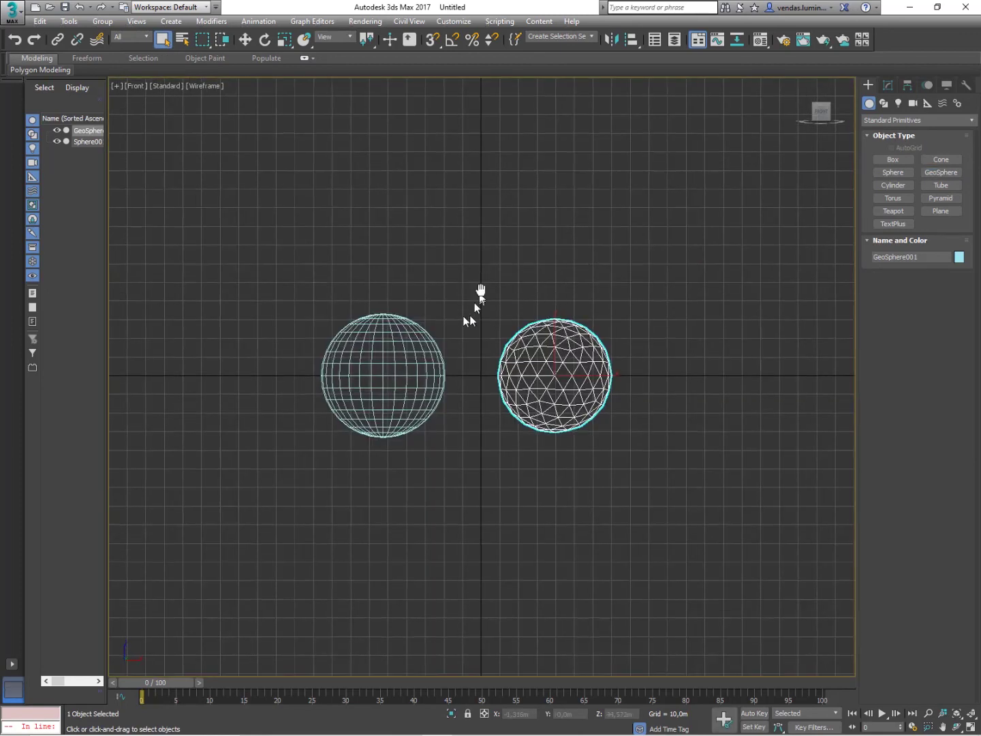
middle_drag(469, 315, 485, 277)
scroll(458, 323, up, 2)
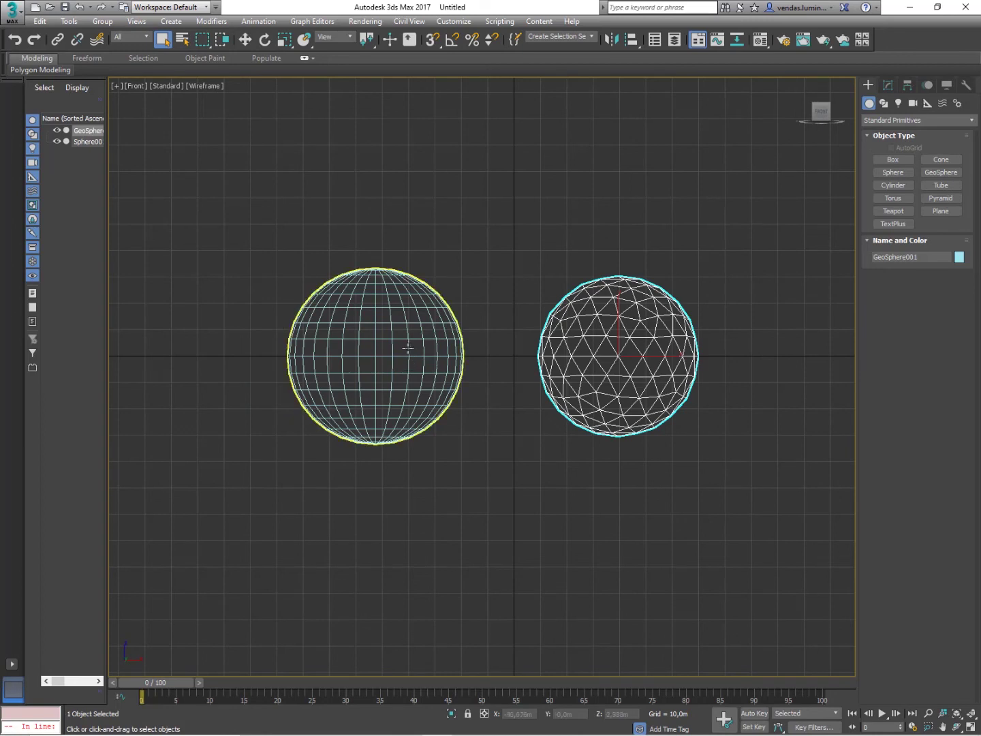
key(ctrl)
key(ctrl)
key(ctrl)
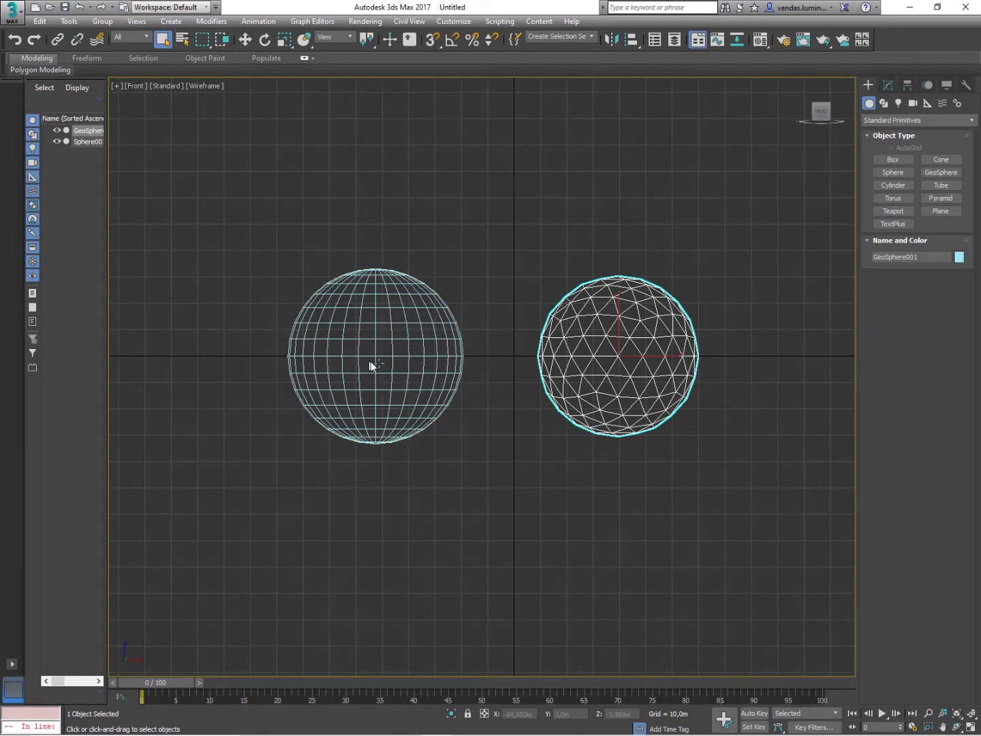
key(ctrl)
key(ctrl)
key(ctrl)
key(ctrl)
key(ctrl)
key(ctrl)
key(ctrl)
Step: Restore the four-viewport layout and compare the shaded geosphere's outline with the sphere's in the perspective and front views
scroll(550, 336, down, 6)
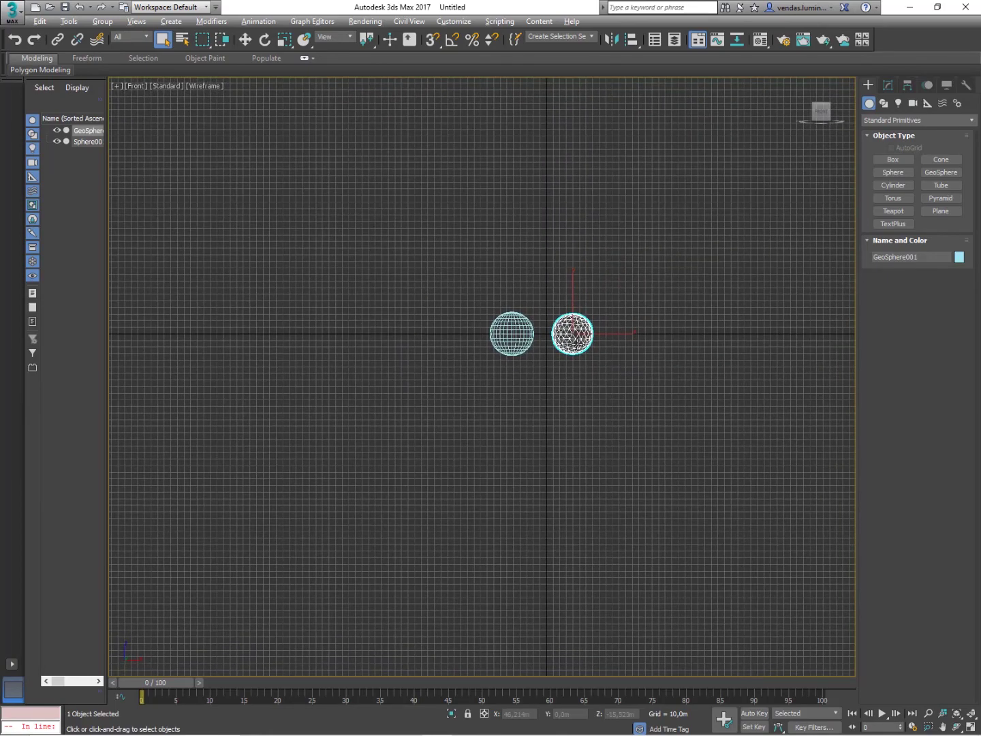
key(alt+w)
click(667, 472)
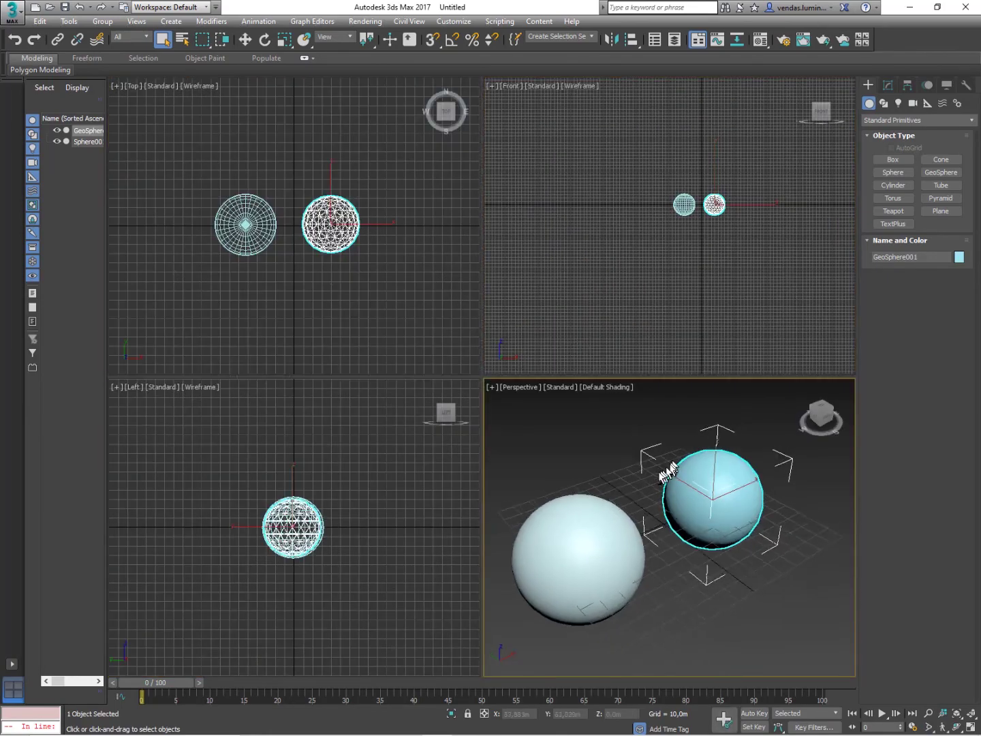
mouse_move(667, 471)
alt+middle_down()
mouse_move(647, 475)
mouse_move(641, 460)
mouse_move(664, 471)
mouse_move(664, 485)
mouse_move(646, 480)
mouse_move(651, 462)
alt+middle_up()
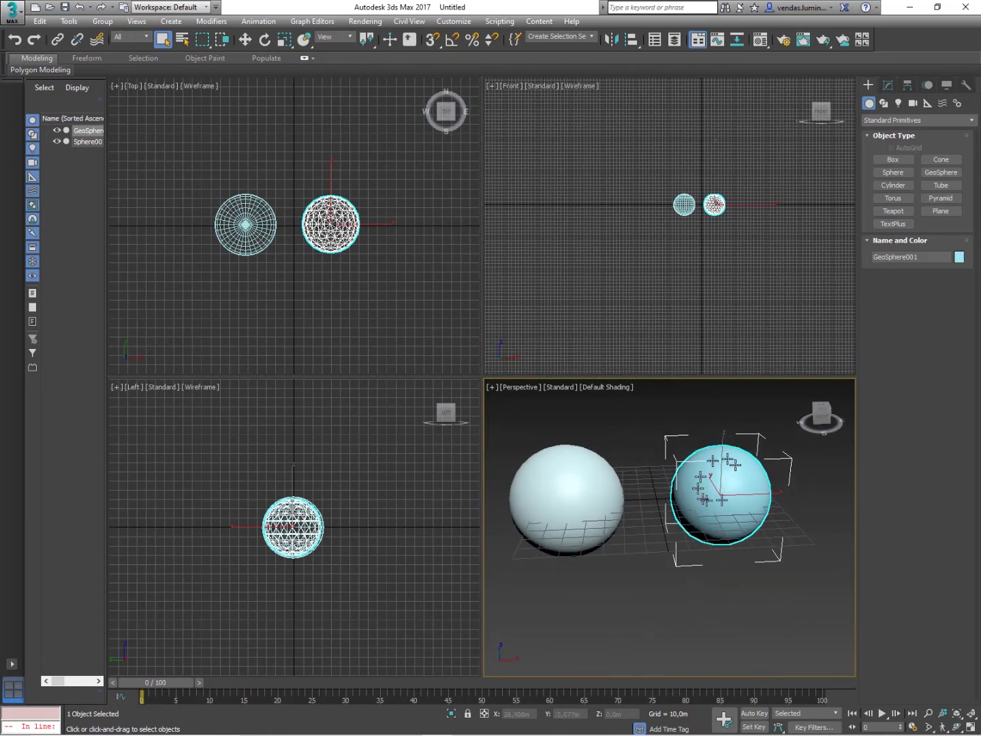
middle_drag(715, 205, 613, 253)
scroll(609, 260, up, 4)
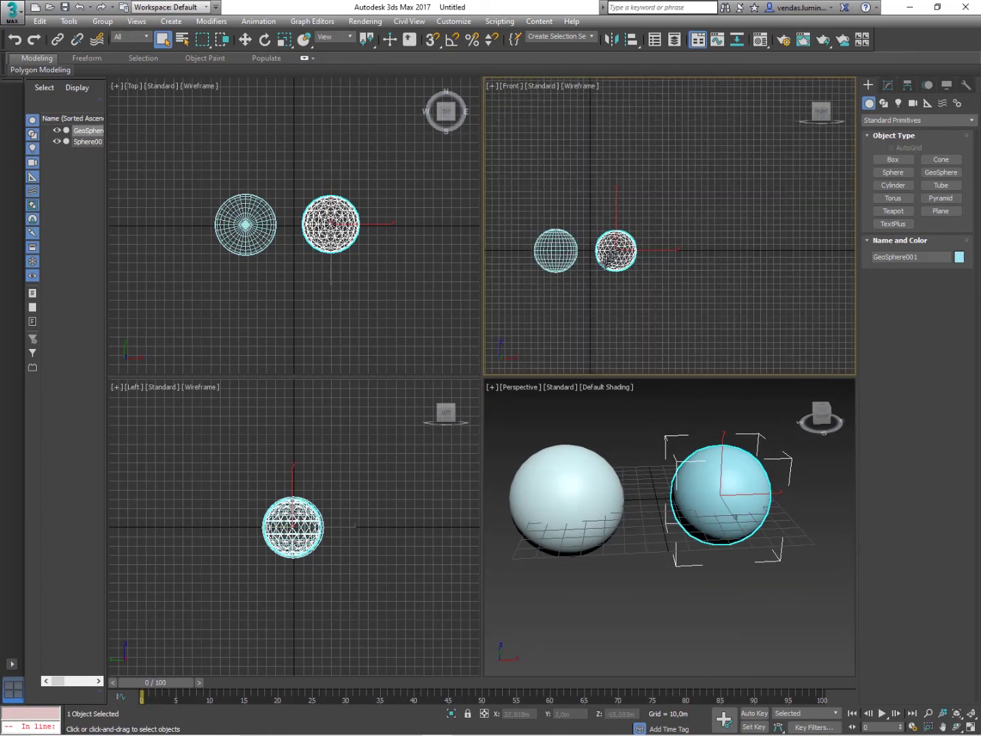
scroll(606, 261, up, 4)
middle_drag(651, 297, 725, 260)
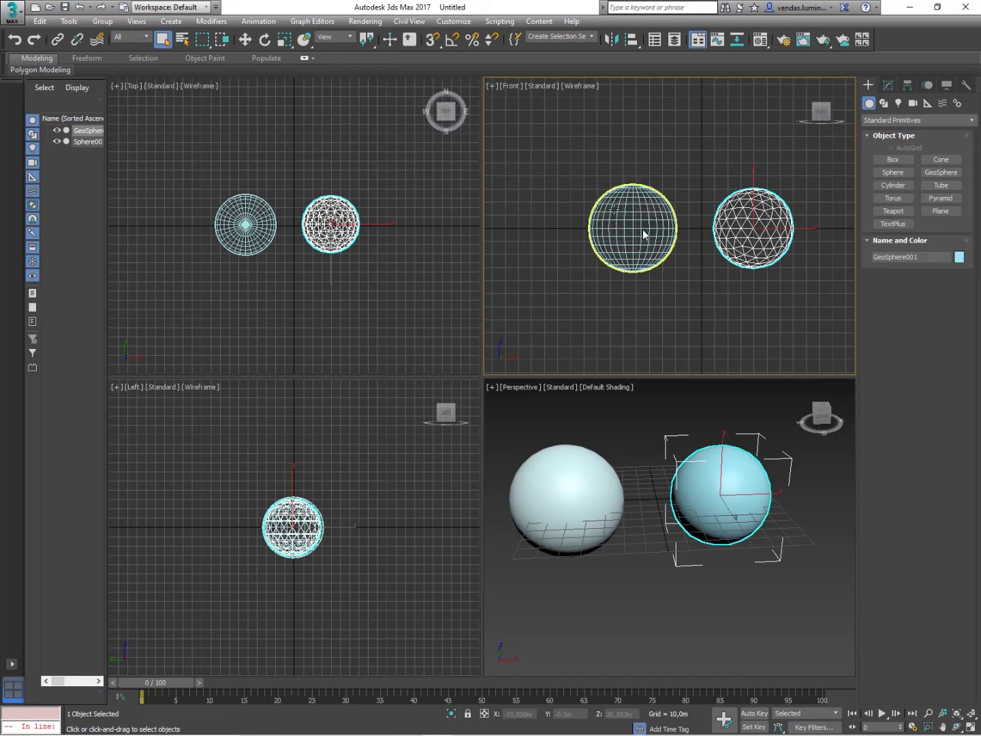
middle_drag(680, 458, 707, 460)
scroll(711, 464, up, 5)
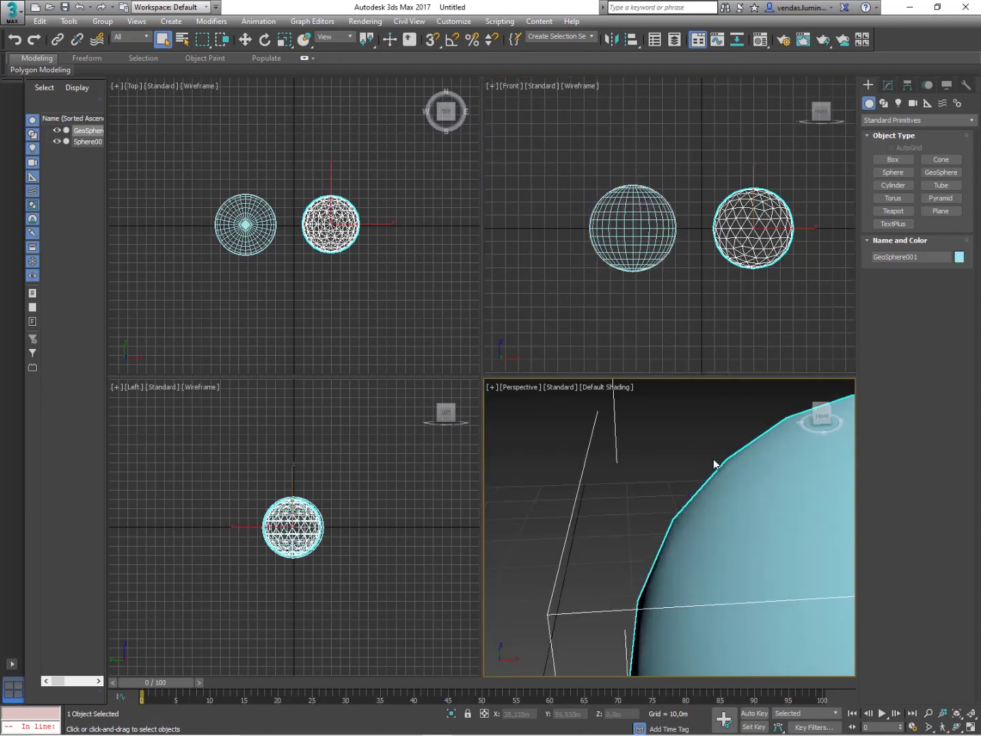
scroll(714, 464, down, 4)
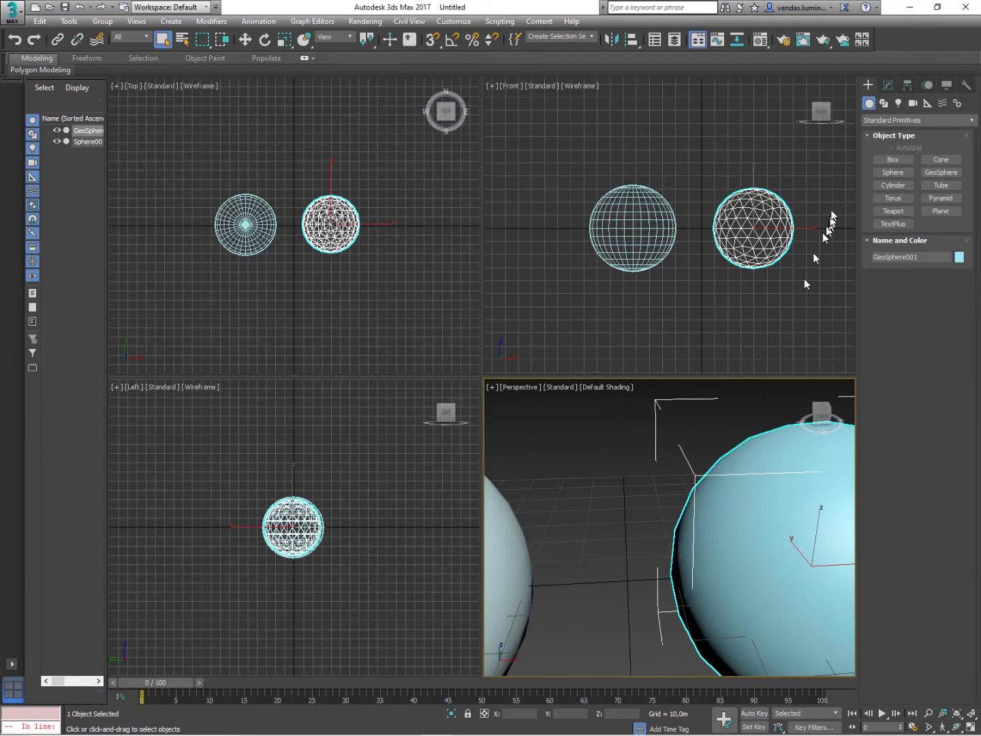
Step: Set the geosphere's segments to 30 and inspect its refined triangular mesh beside the sphere in the front view
click(747, 222)
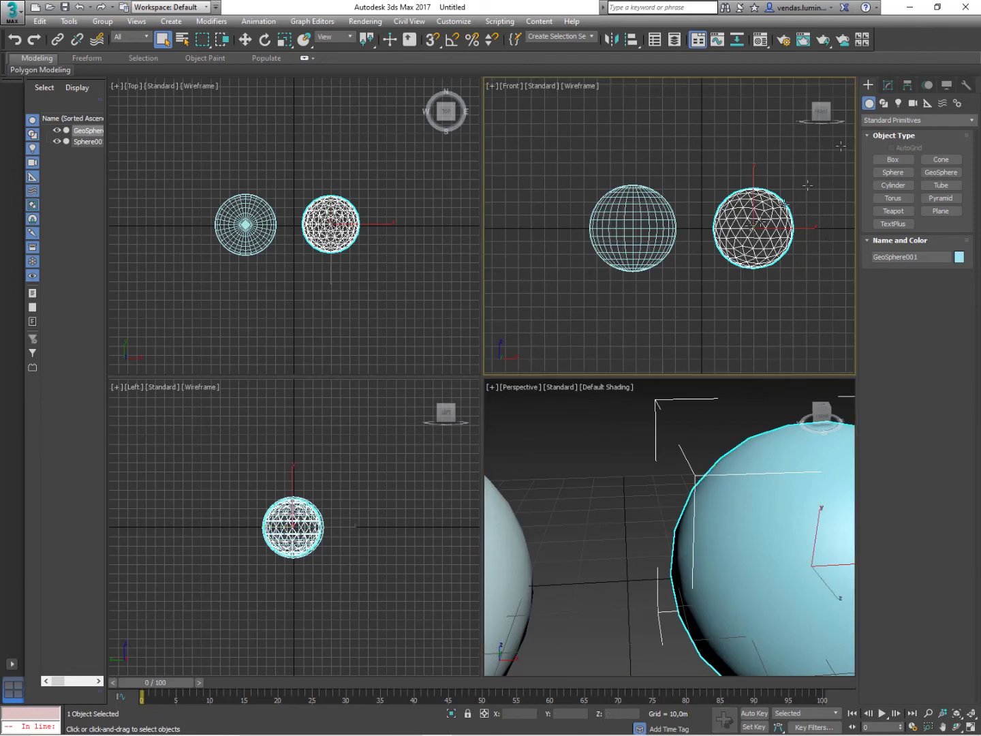
click(889, 85)
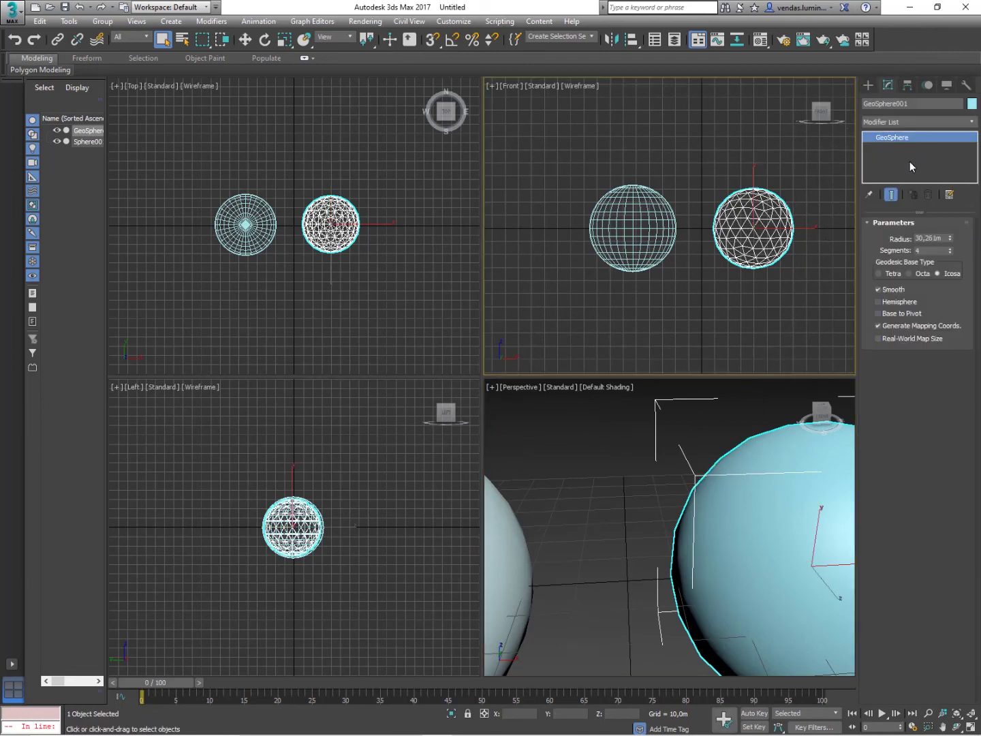
double_click(925, 250)
text(30)
key(Return)
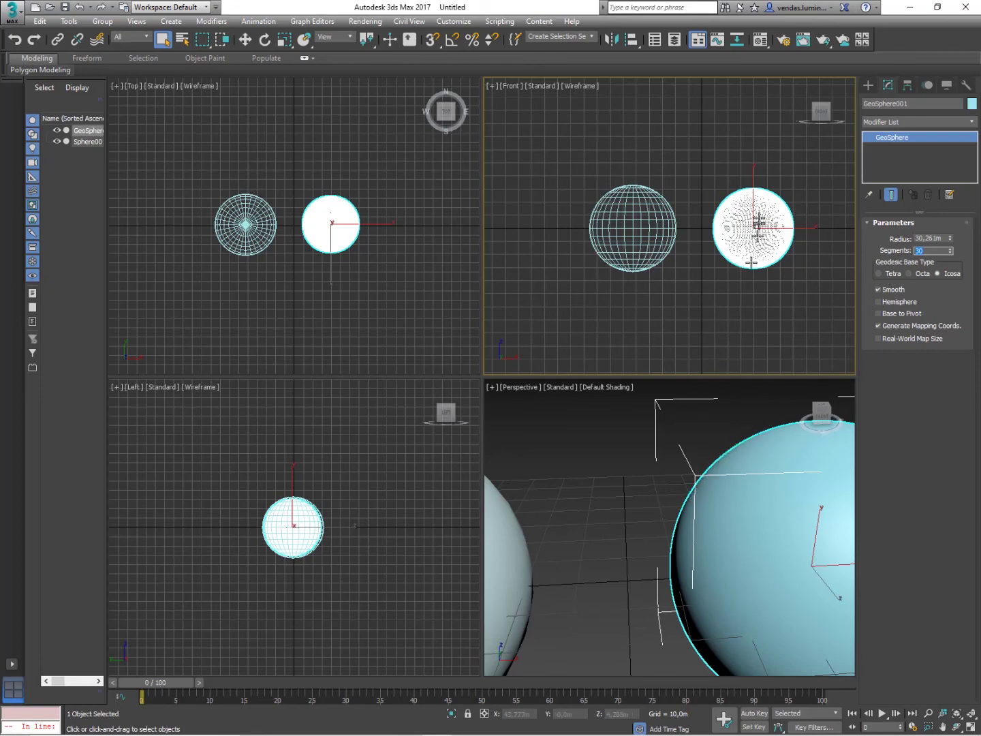
scroll(753, 220, up, 10)
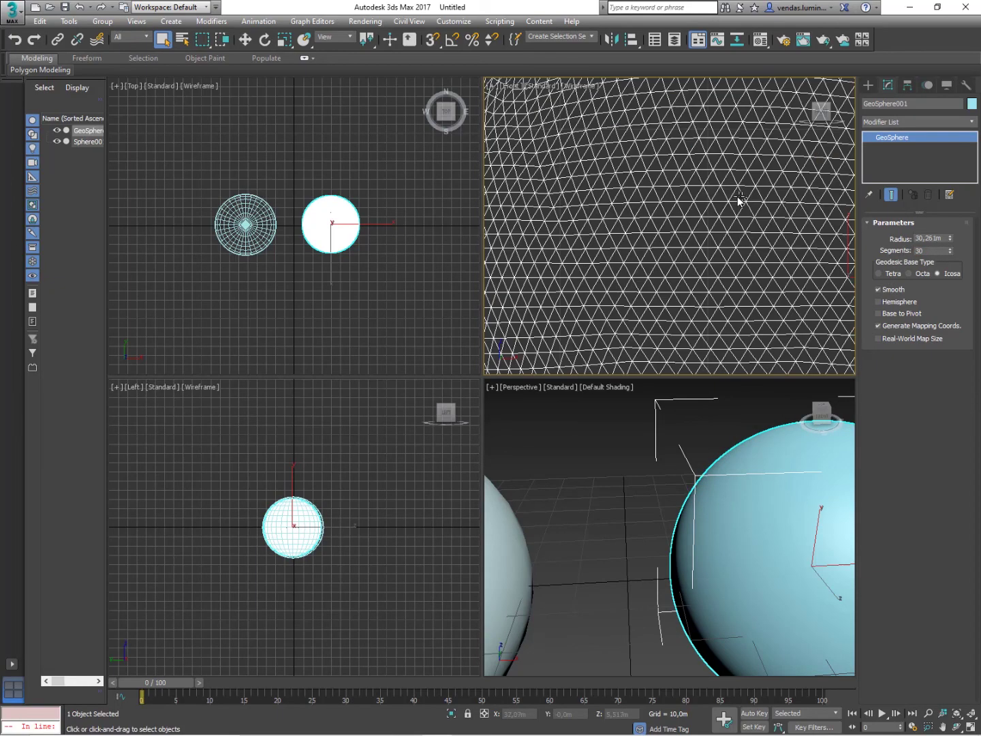
scroll(737, 201, down, 10)
middle_drag(729, 208, 752, 245)
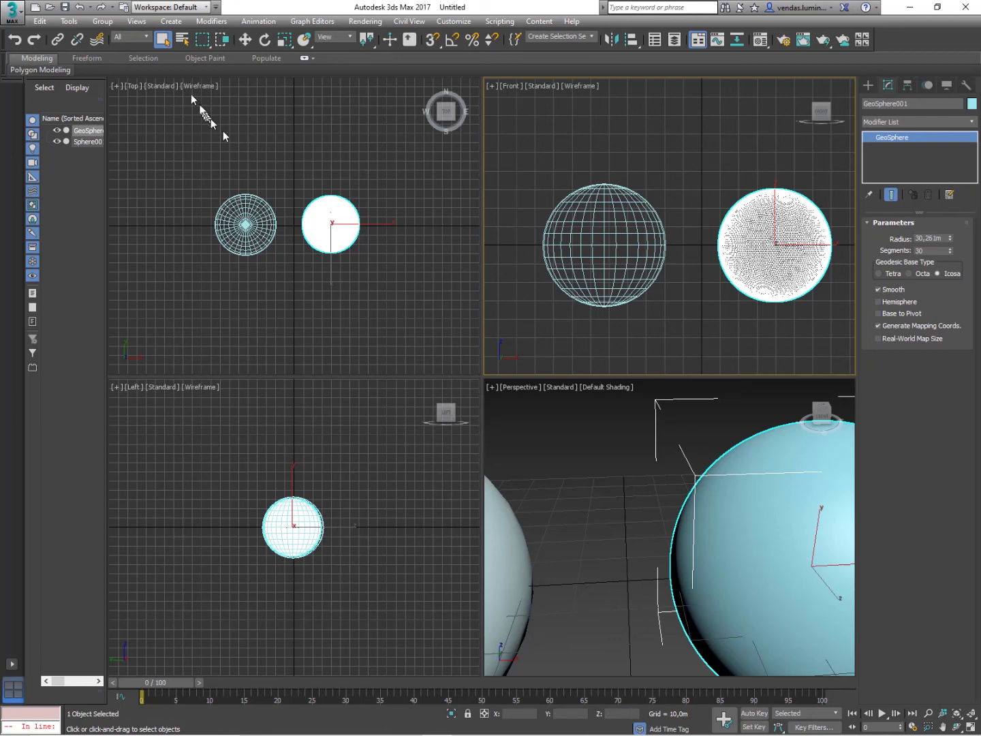
Step: Select the sphere and the geosphere in the top view and delete them from the scene
drag(181, 164, 381, 343)
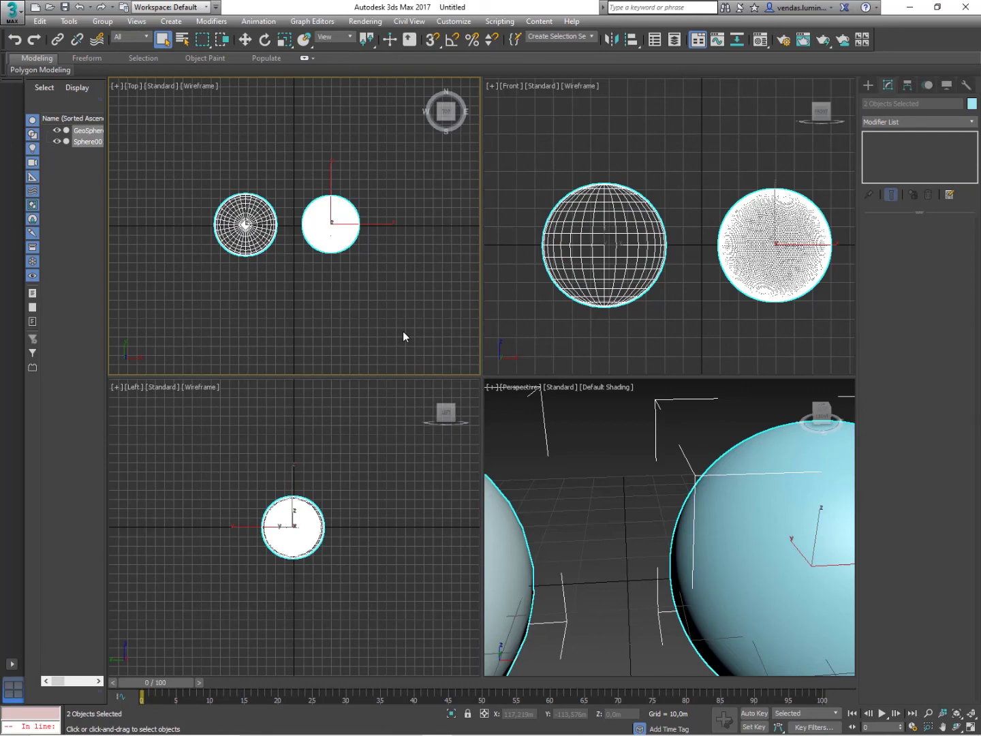
key(Delete)
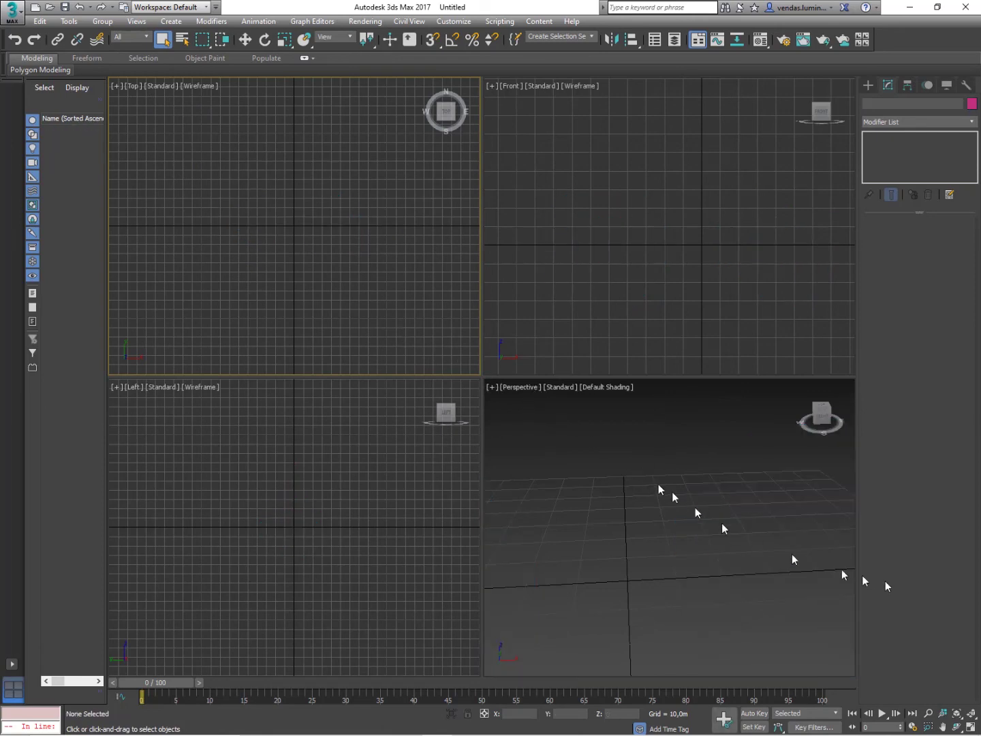
click(971, 714)
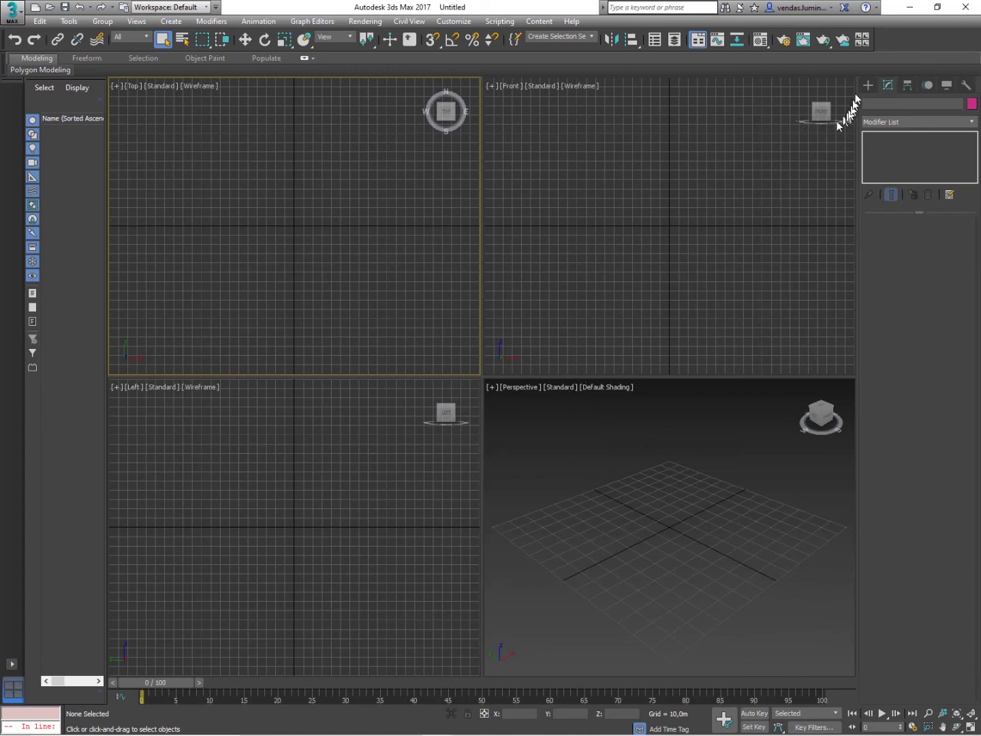
Step: Create a box about 94.7 m long, 93.4 m wide and 108.6 m high near the origin in the top view
click(867, 85)
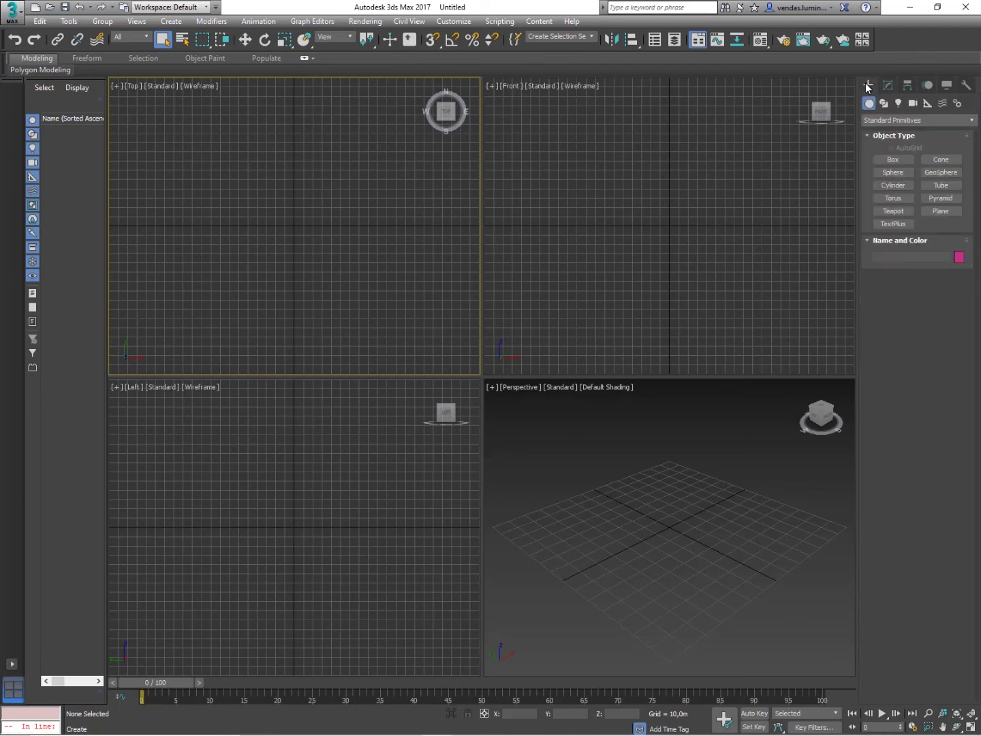
click(886, 159)
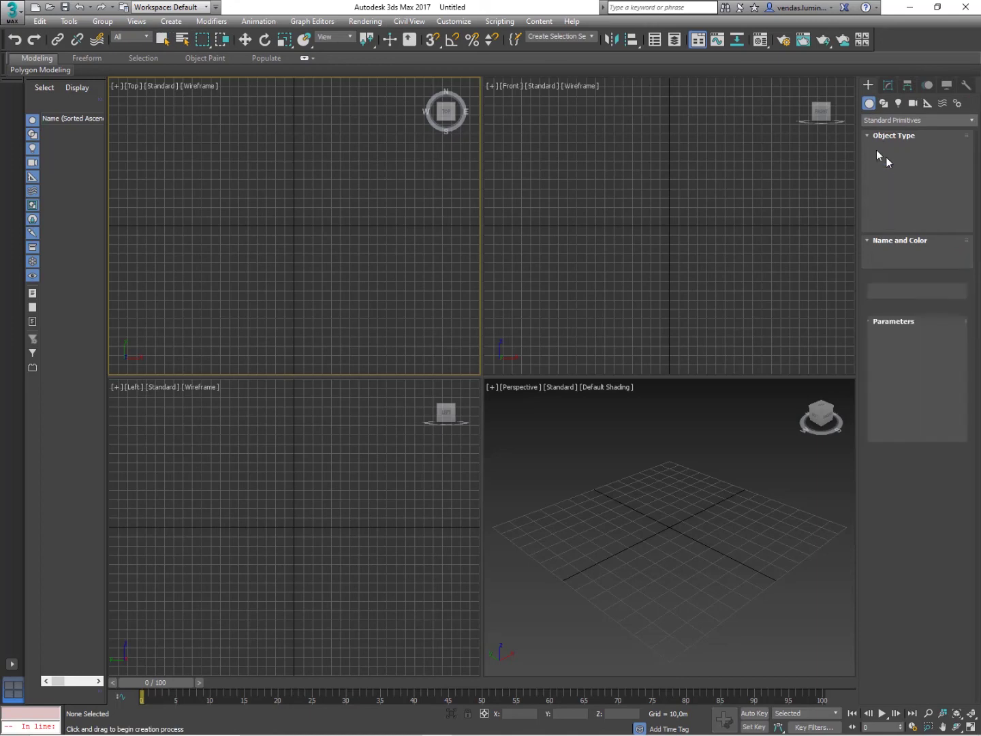
drag(228, 133, 293, 195)
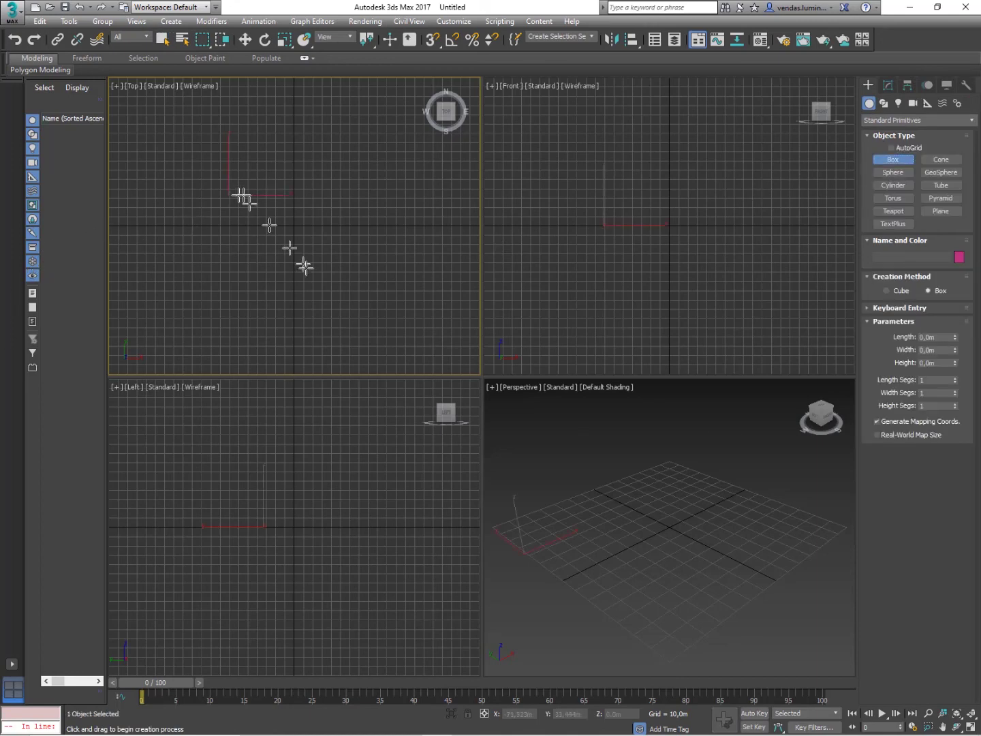
drag(315, 282, 314, 283)
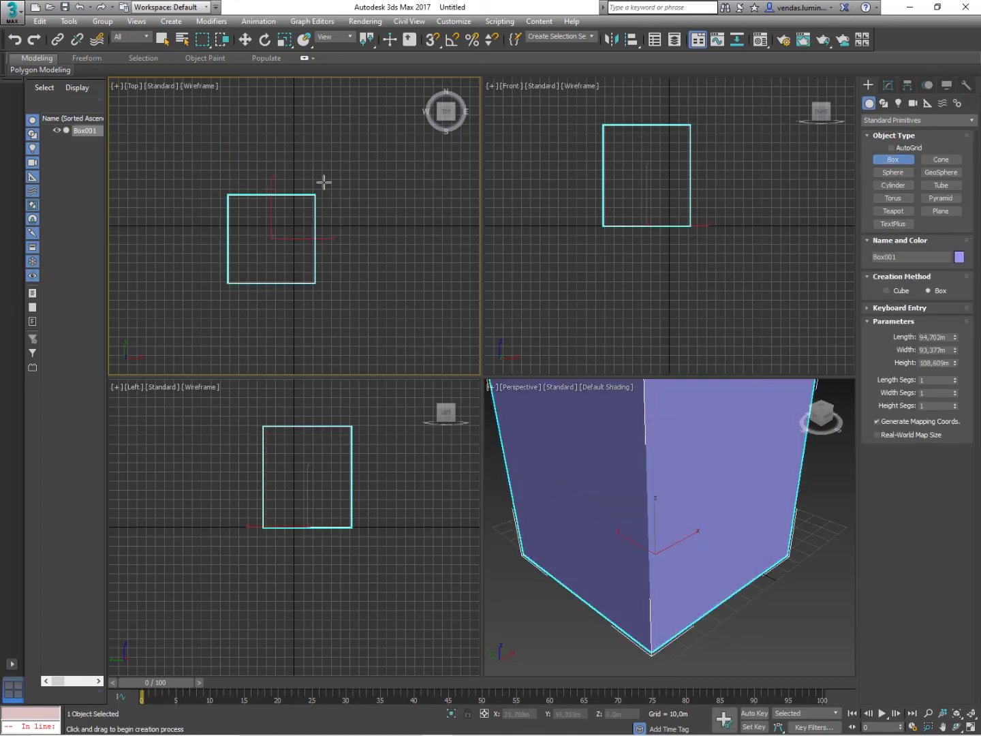
click(323, 181)
middle_click(671, 477)
scroll(671, 477, down, 5)
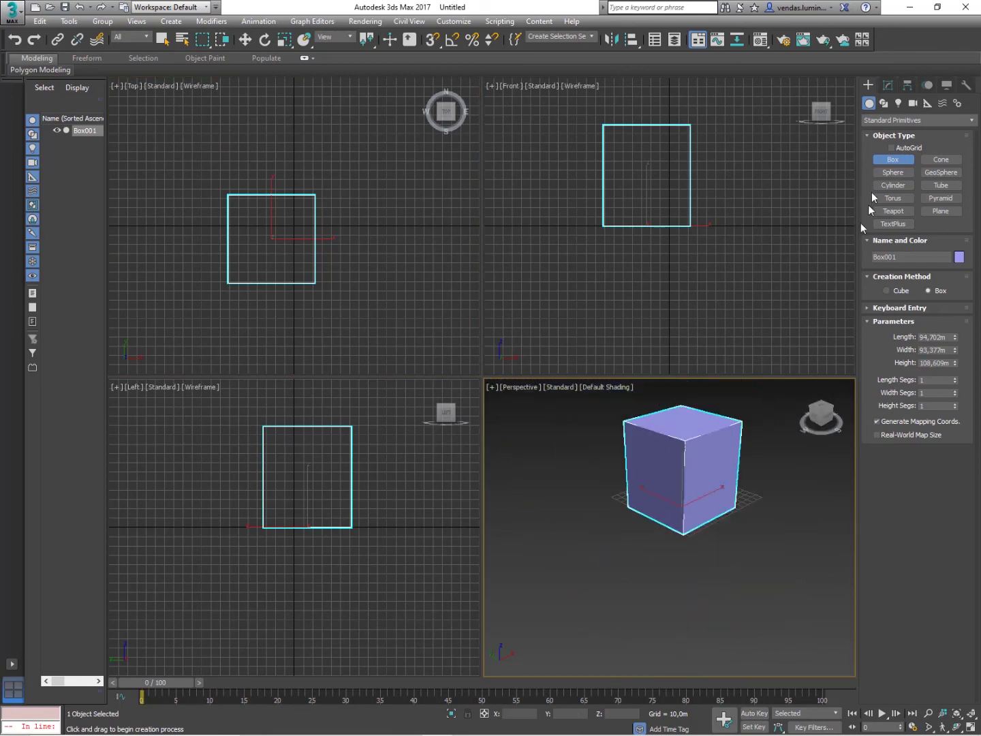
Step: Set the box's length, width and height to 50 m each
click(887, 87)
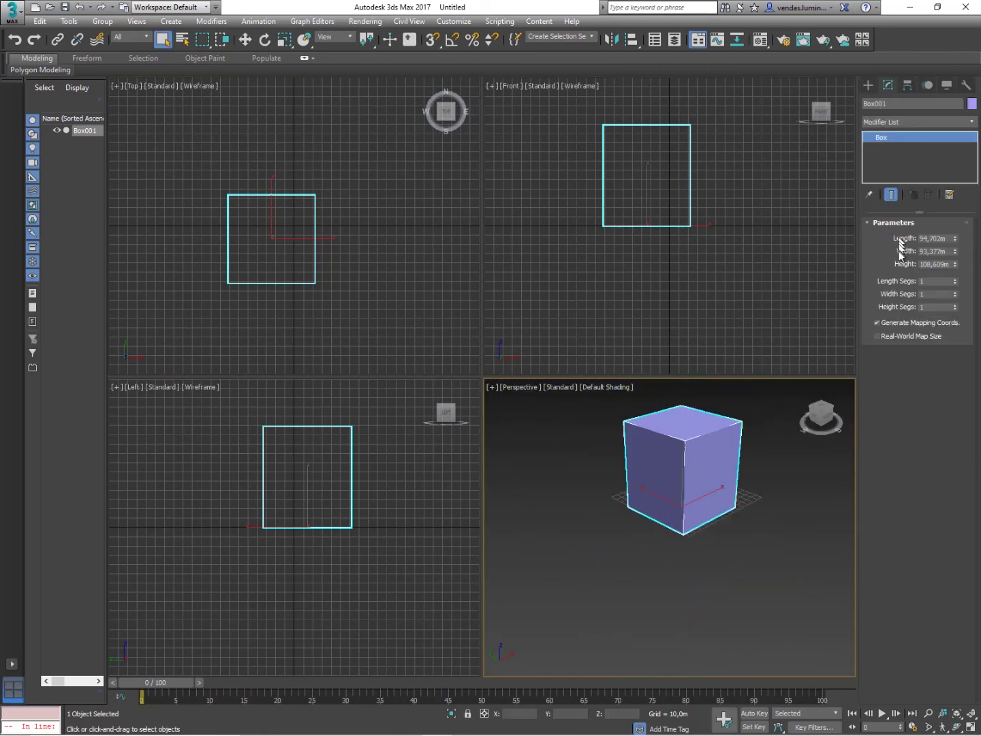
double_click(950, 237)
text(50)
key(Tab)
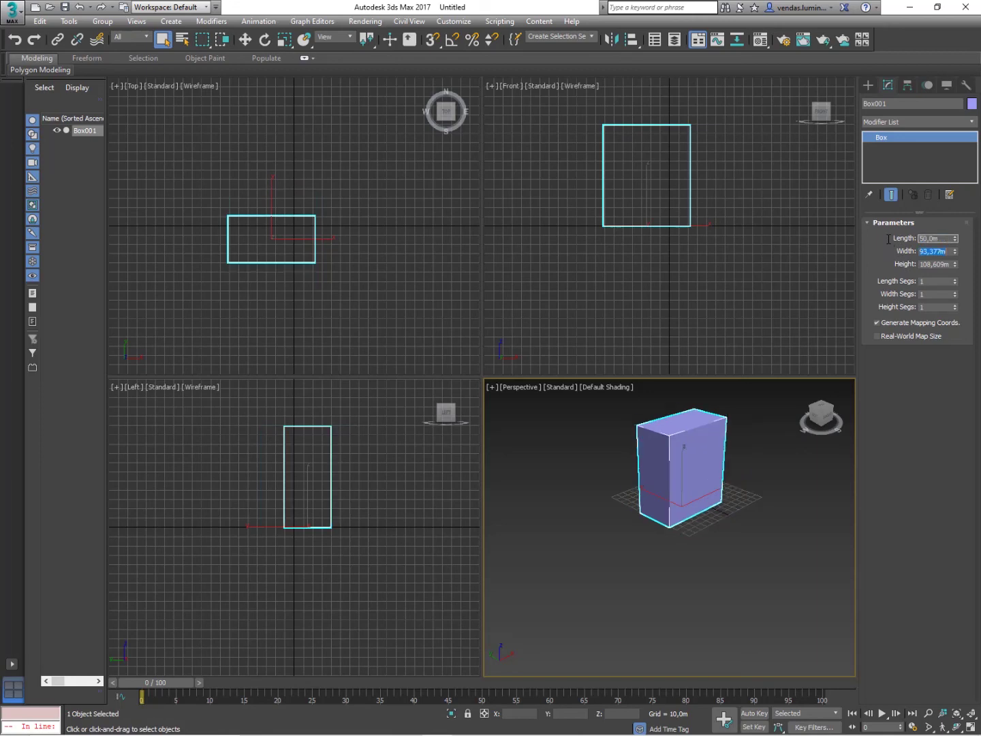
text(50)
key(Tab)
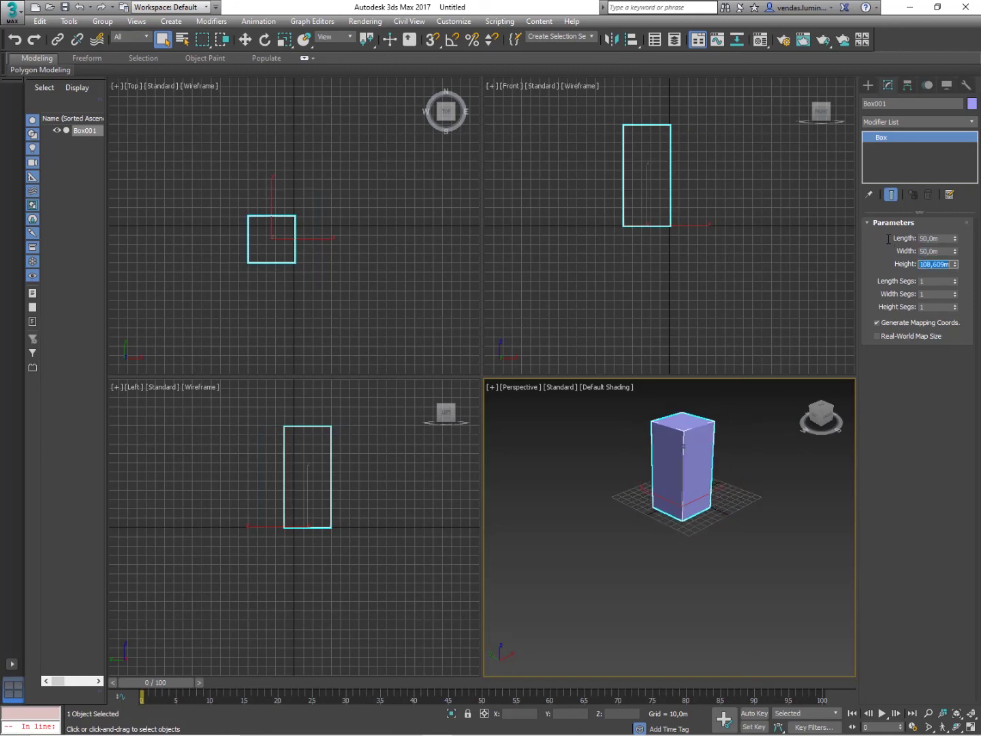
text(50)
key(Tab)
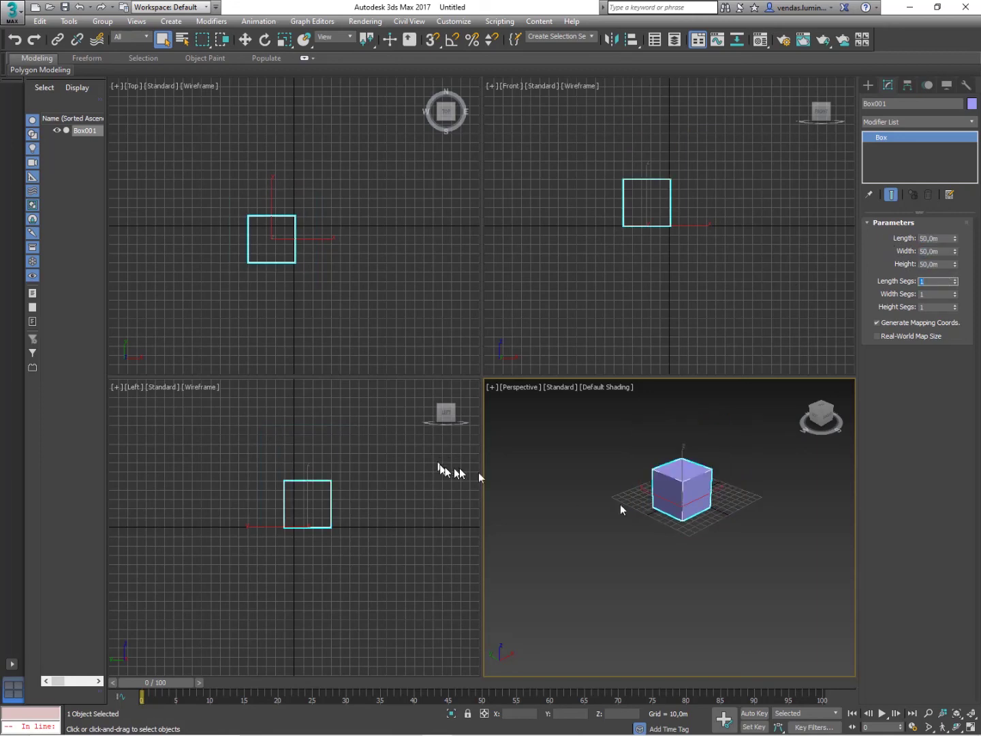
scroll(701, 518, up, 5)
mouse_move(700, 517)
middle_down()
mouse_move(764, 502)
mouse_move(688, 507)
mouse_move(722, 505)
mouse_move(712, 505)
middle_up()
middle_drag(300, 248, 344, 261)
scroll(378, 293, up, 6)
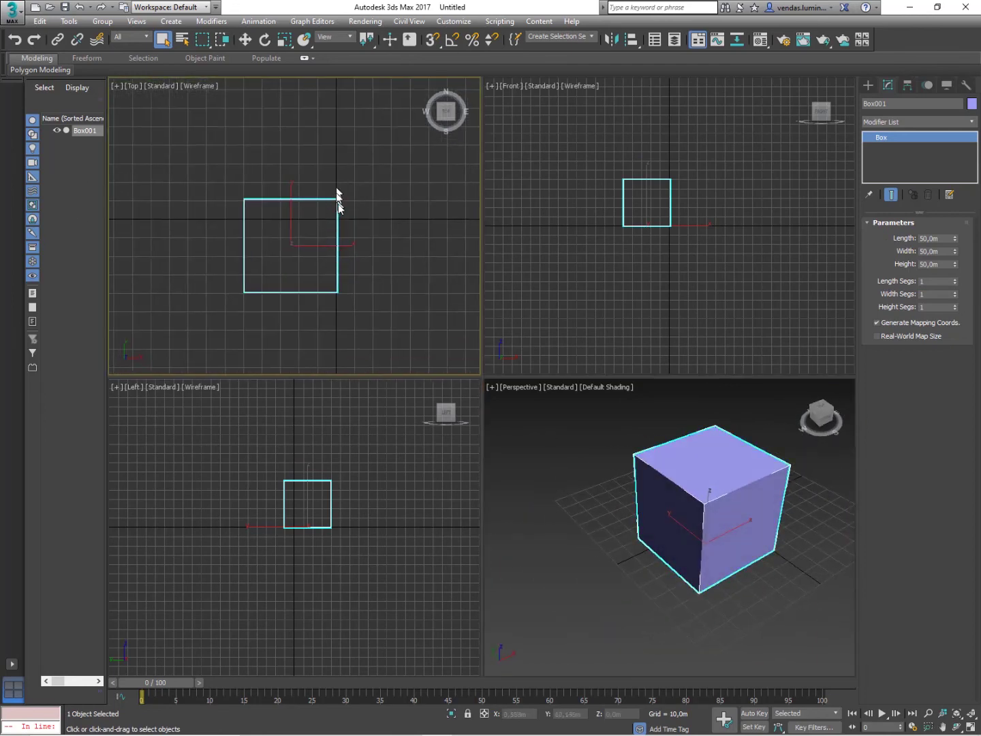
Step: Move the box away from the origin in the top view's XY plane and delete it from the scene
click(245, 39)
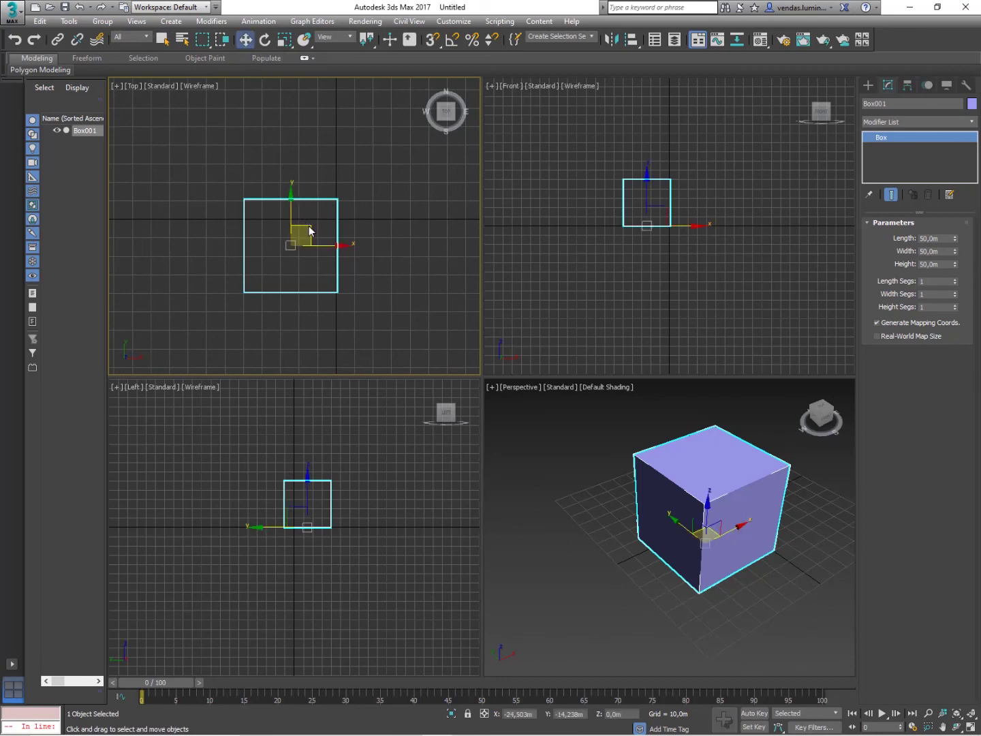
drag(308, 226, 257, 272)
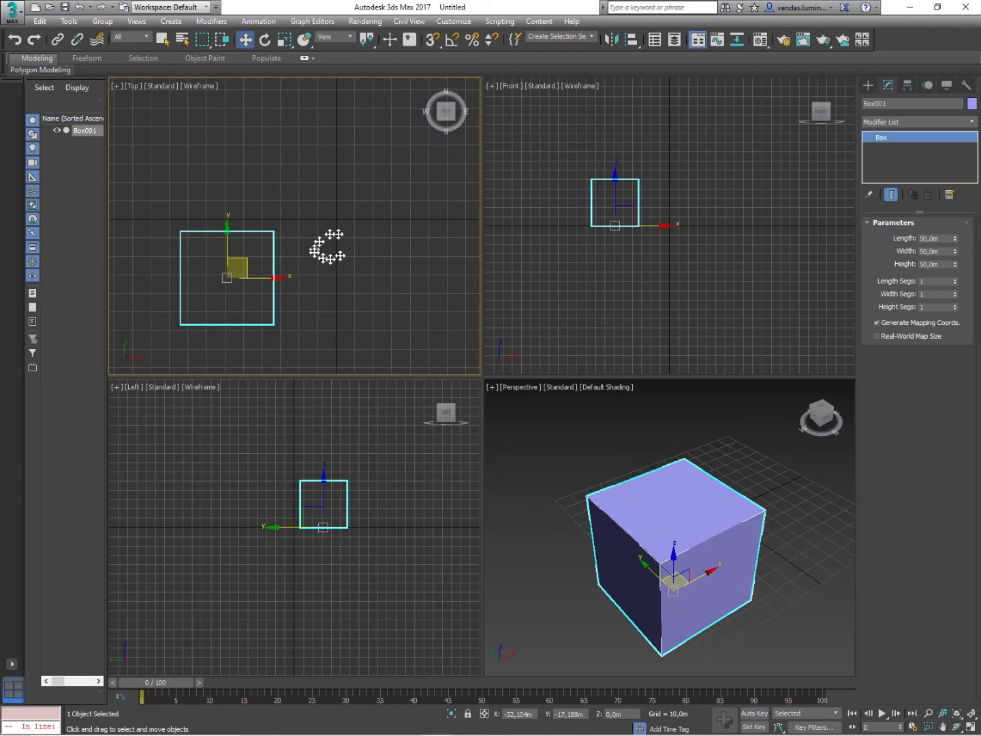
click(358, 246)
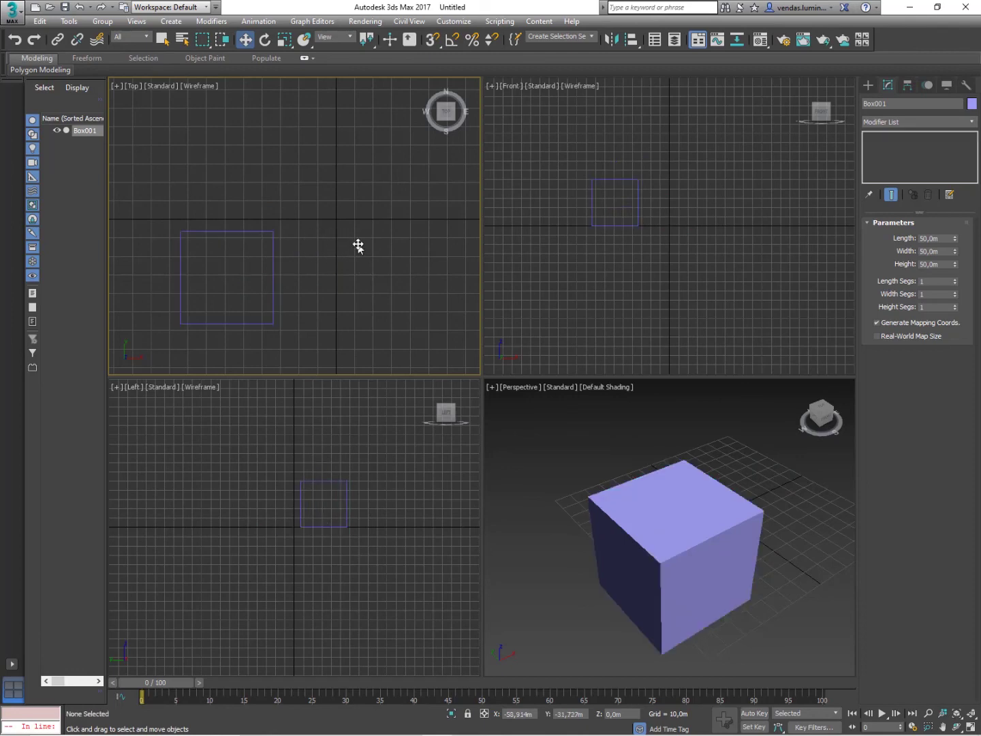
click(684, 498)
key(Delete)
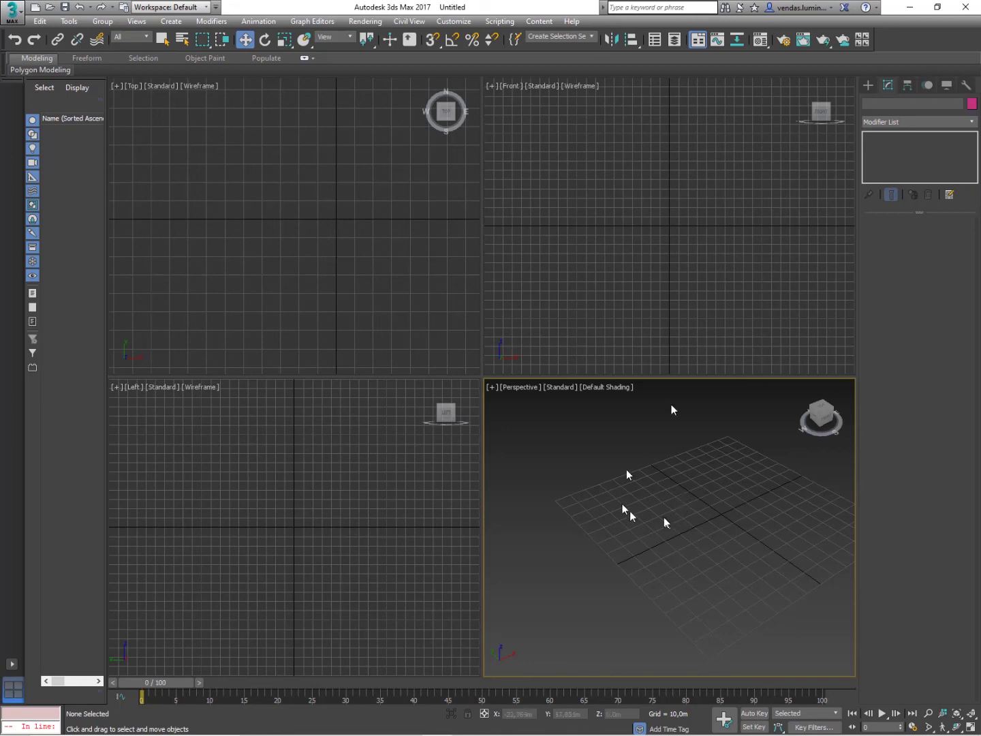
Step: Create a box centred at the origin by numeric entry, with length, width and height of 50 m each
click(866, 86)
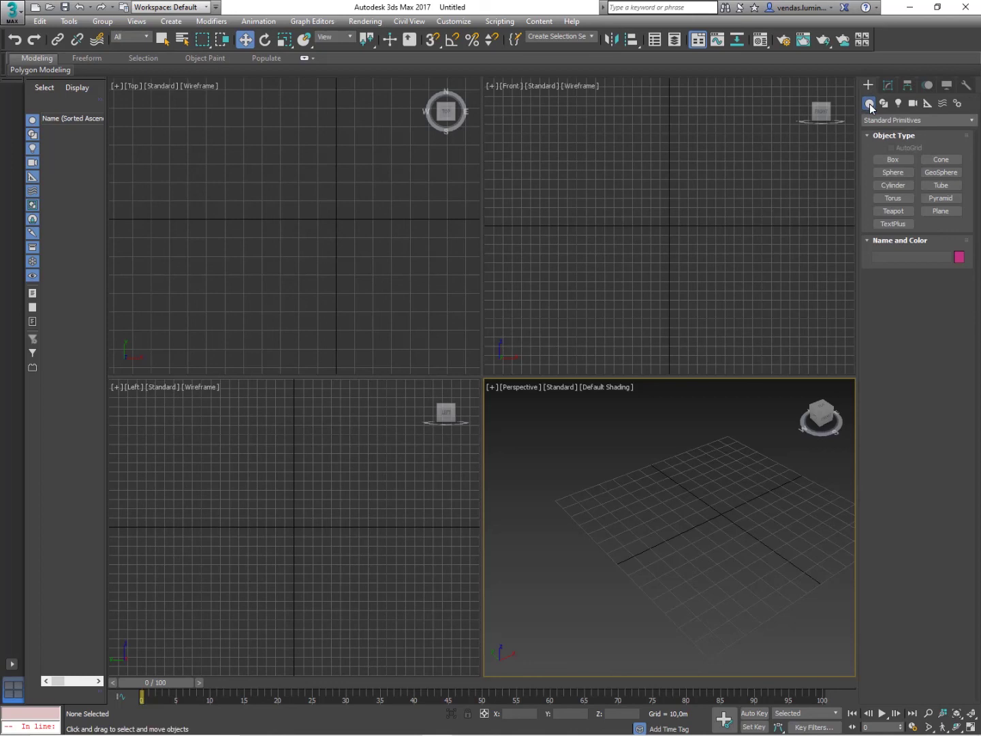
click(888, 159)
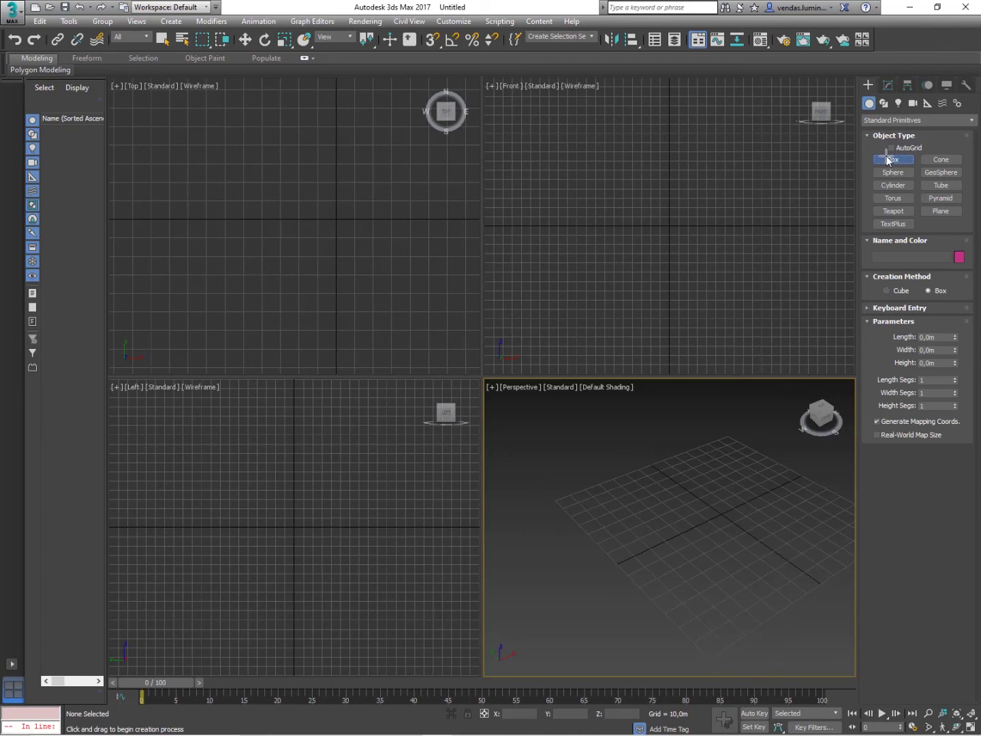
click(876, 307)
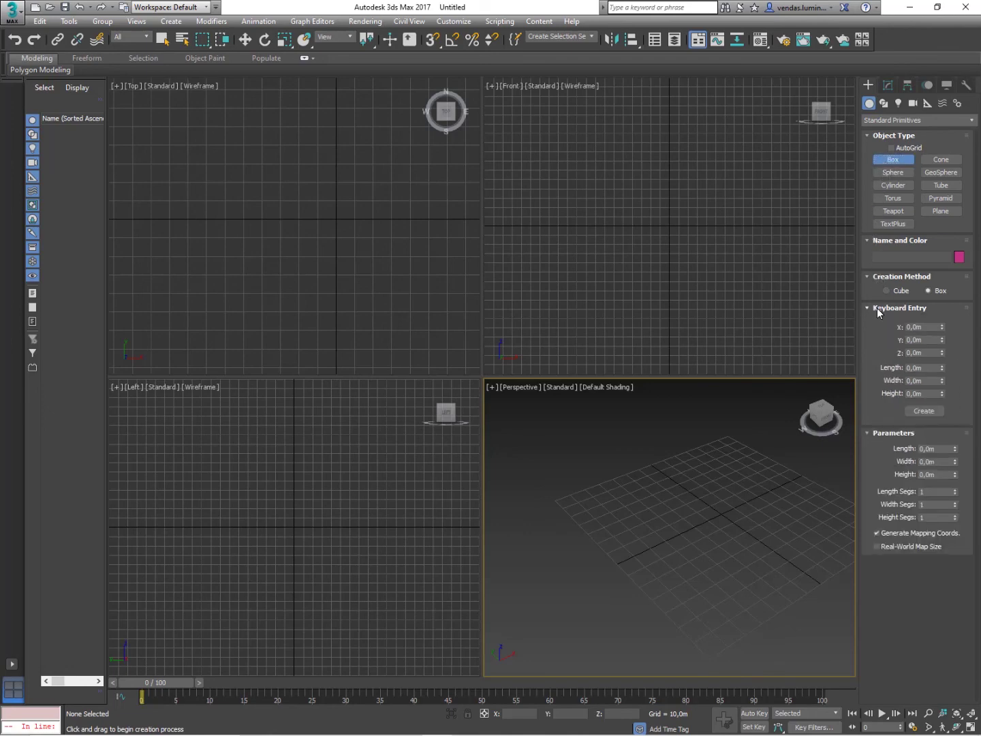
click(919, 368)
double_click(921, 368)
text(50)
key(Tab)
text(50)
key(Tab)
text(50)
key(Tab)
click(923, 410)
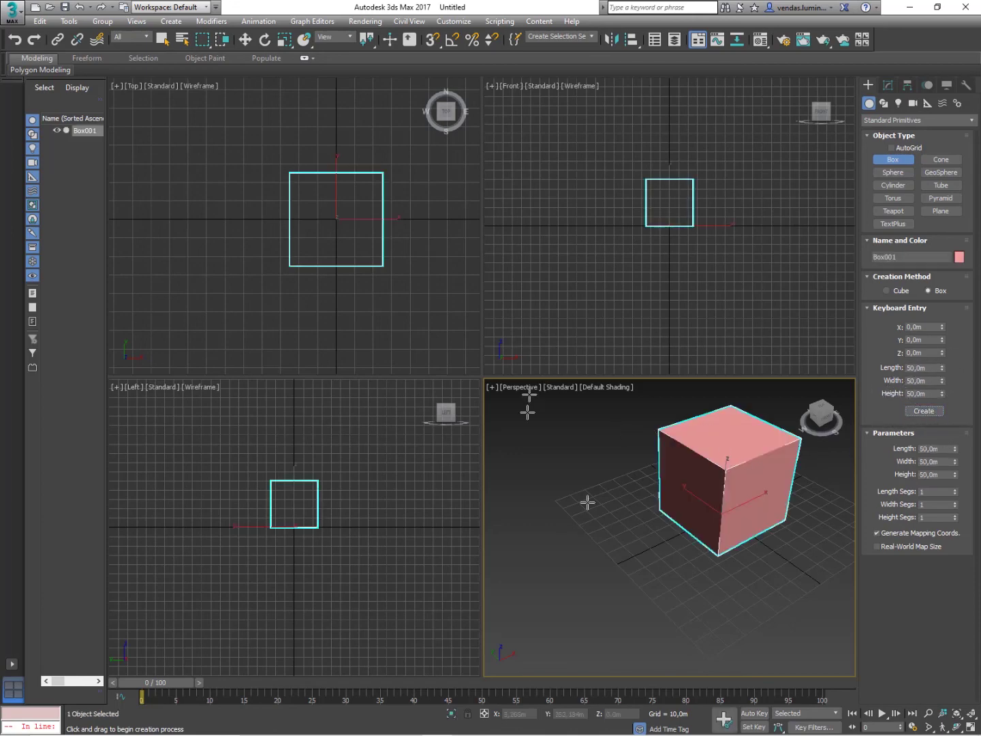
scroll(657, 561, down, 4)
middle_drag(661, 558, 705, 550)
middle_drag(320, 287, 294, 293)
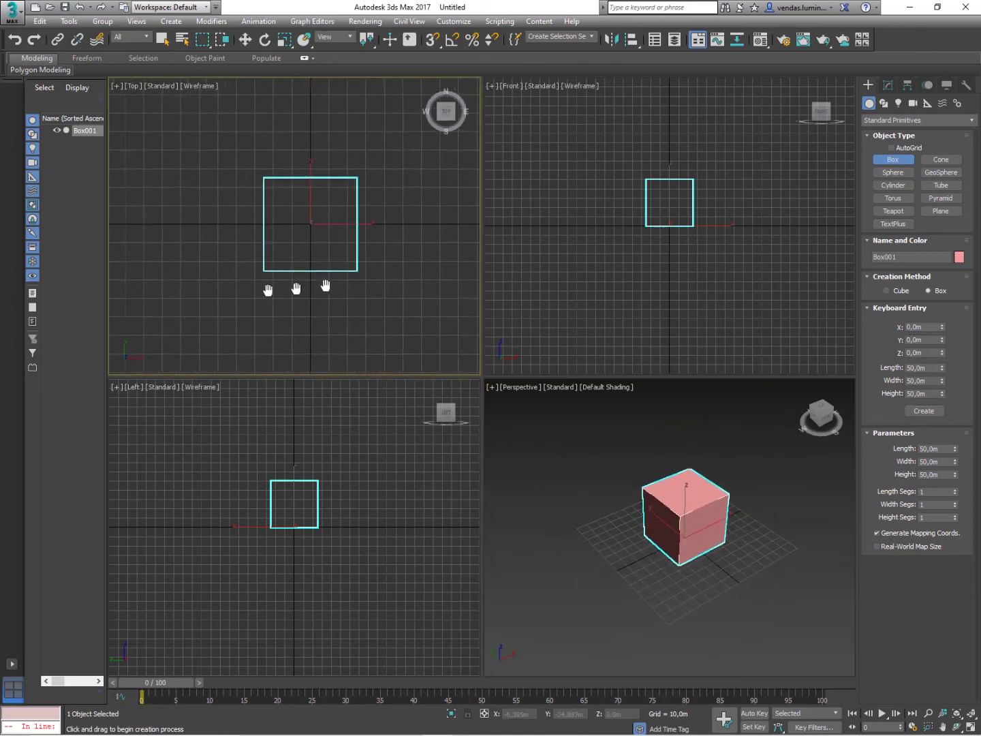
Step: Orbit the top view around the box and show it with default shading to inspect the box in 3D
scroll(298, 278, down, 4)
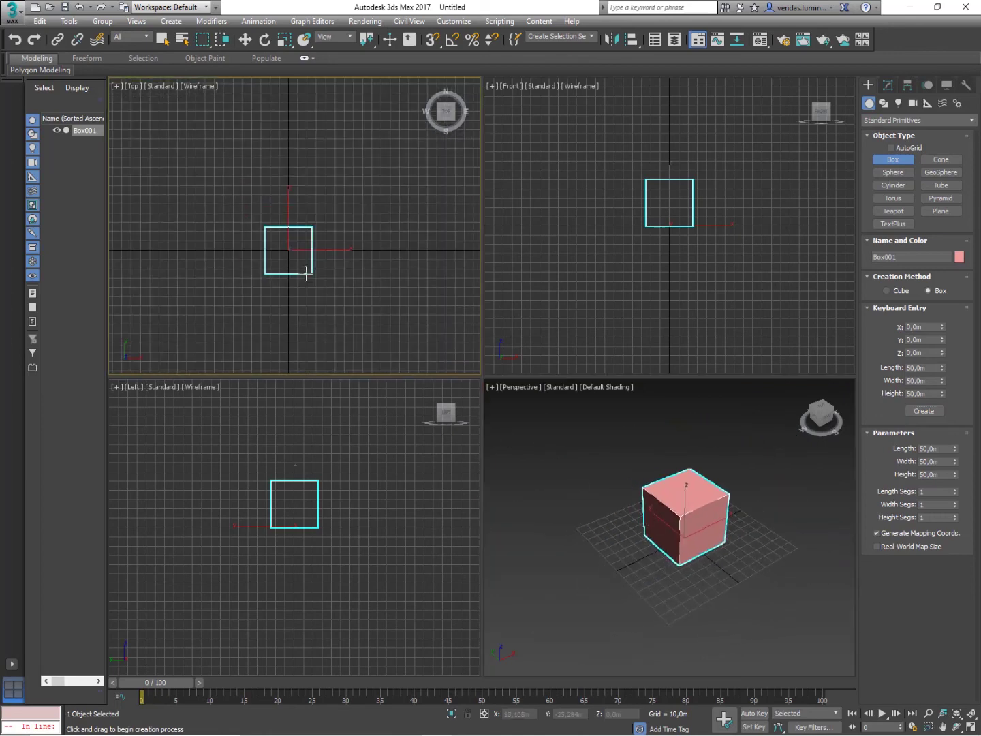
alt+middle_drag(311, 267, 274, 228)
key(F3)
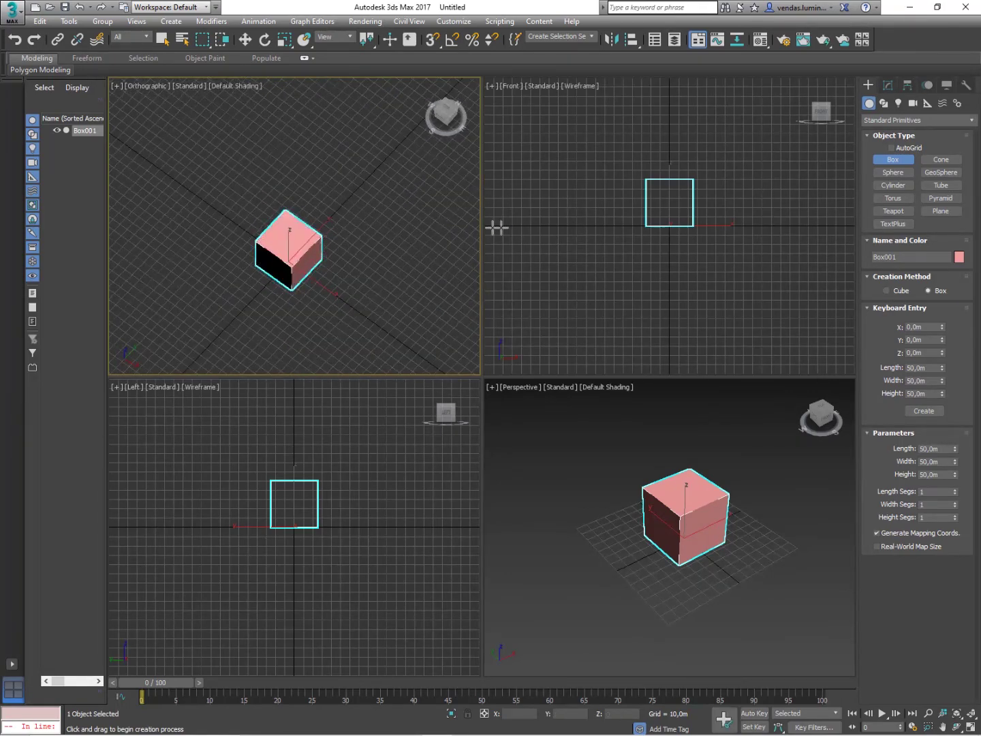
Step: Restore the orbited viewport to Top and the wireframe viewport beside it to Front, and fit the box in all viewports
key(t)
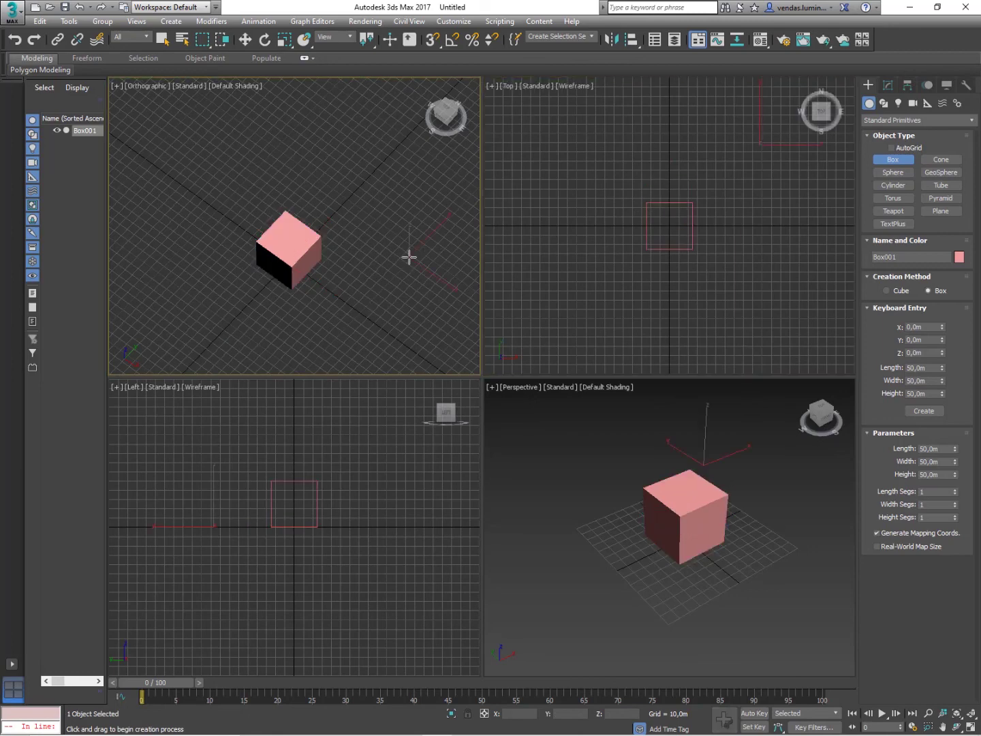
key(t)
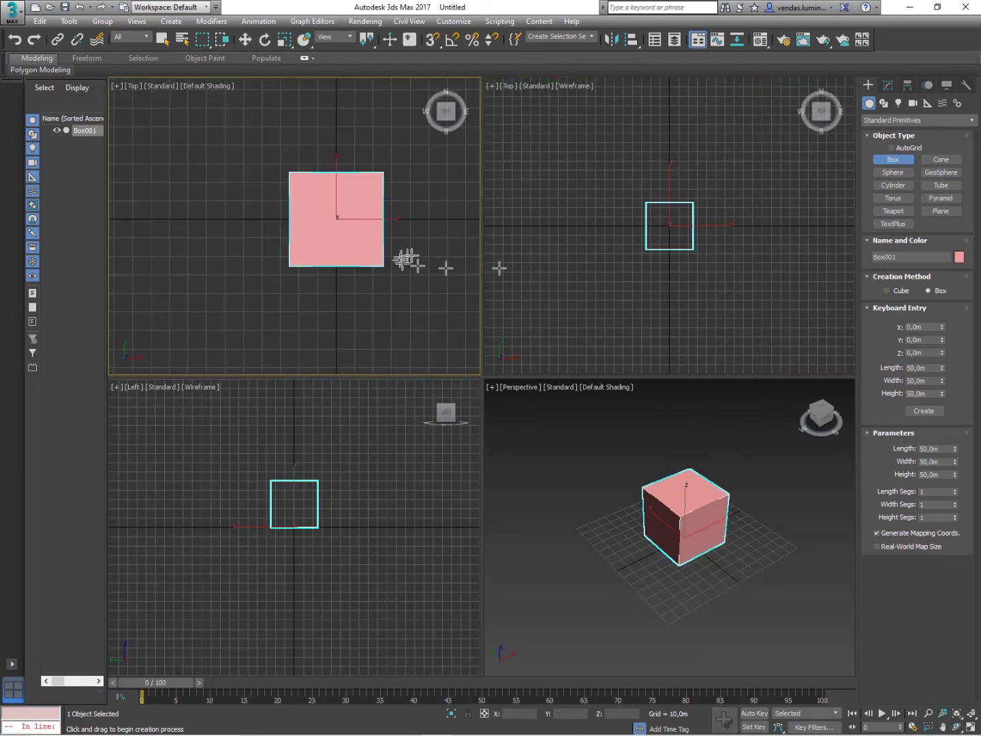
click(564, 243)
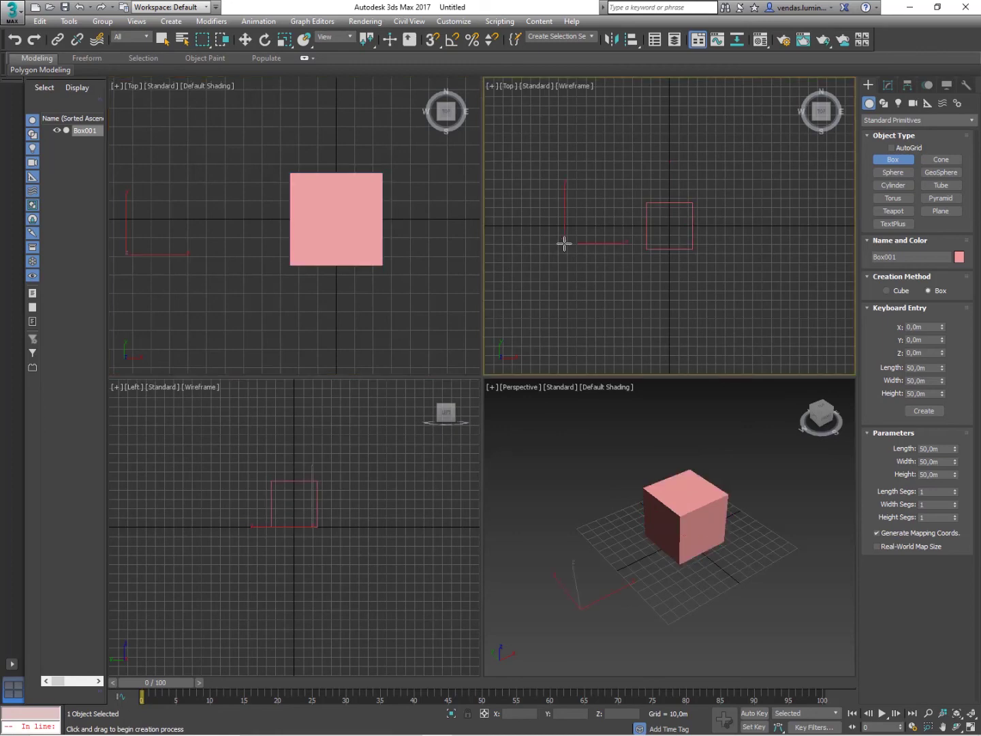
key(f)
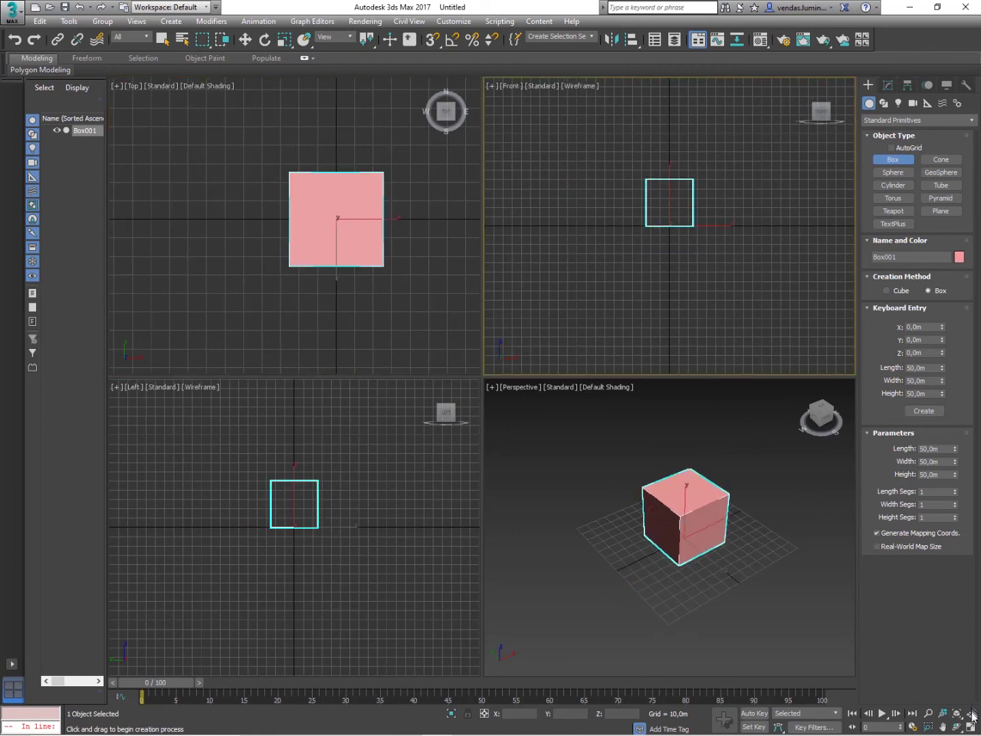
click(973, 715)
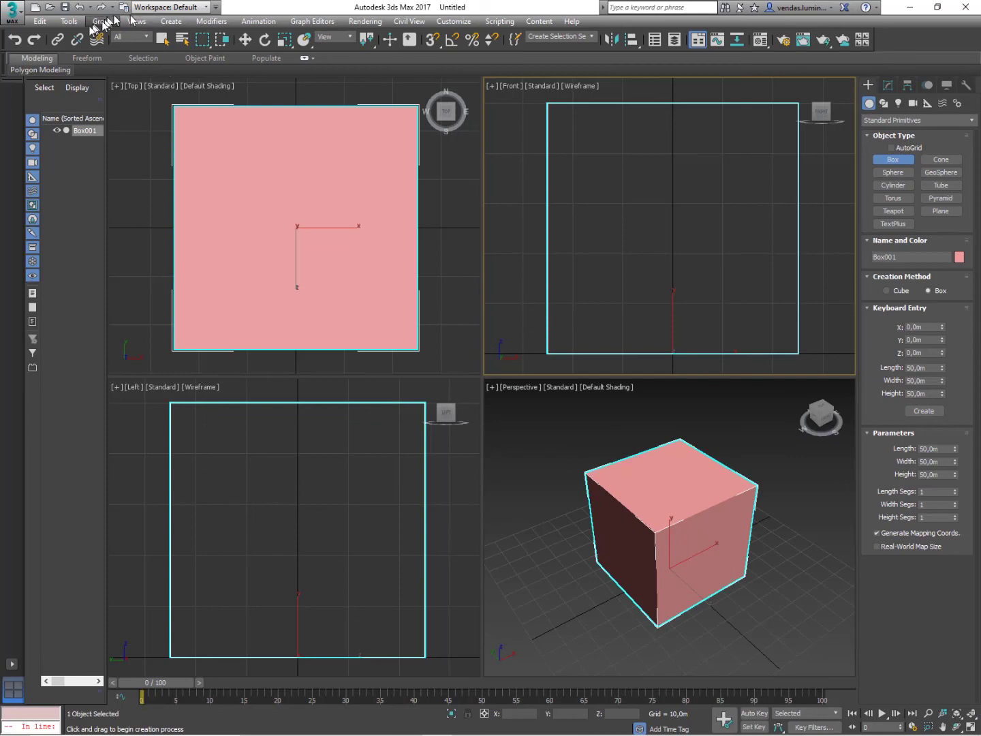
Step: Select the box in the perspective view and delete it from the scene
click(163, 40)
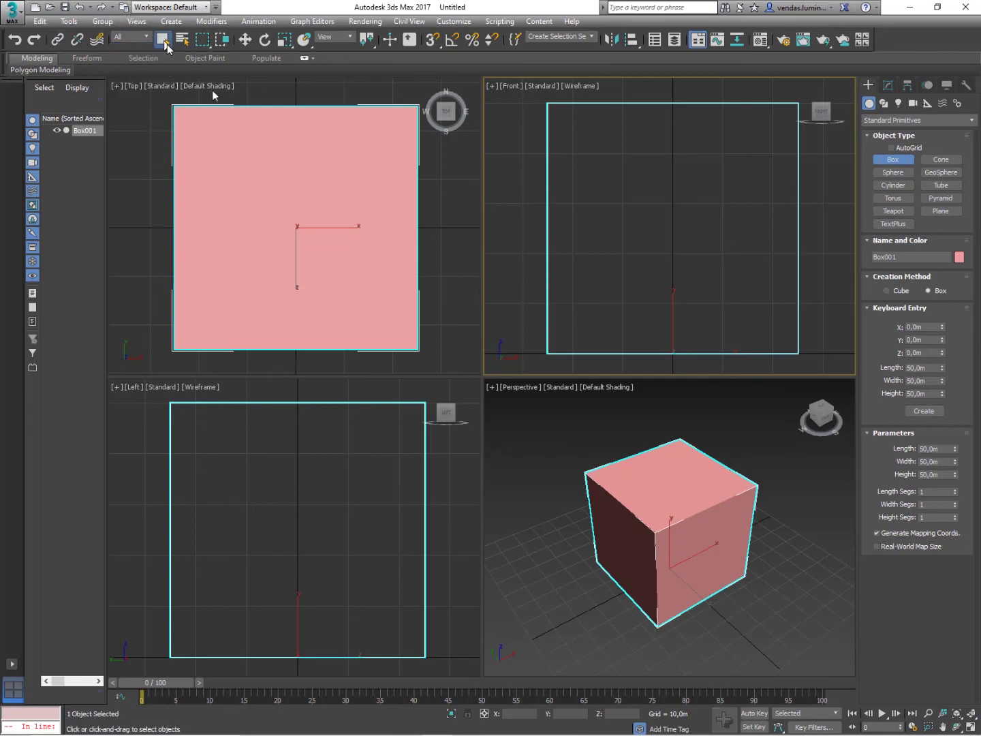
click(350, 234)
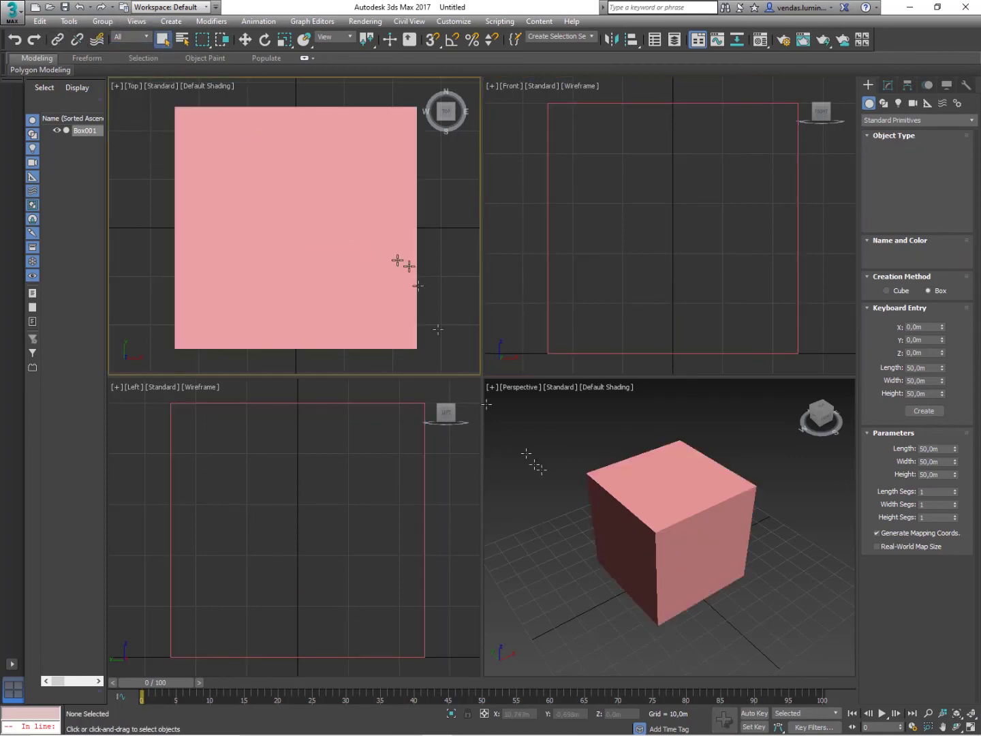
click(647, 494)
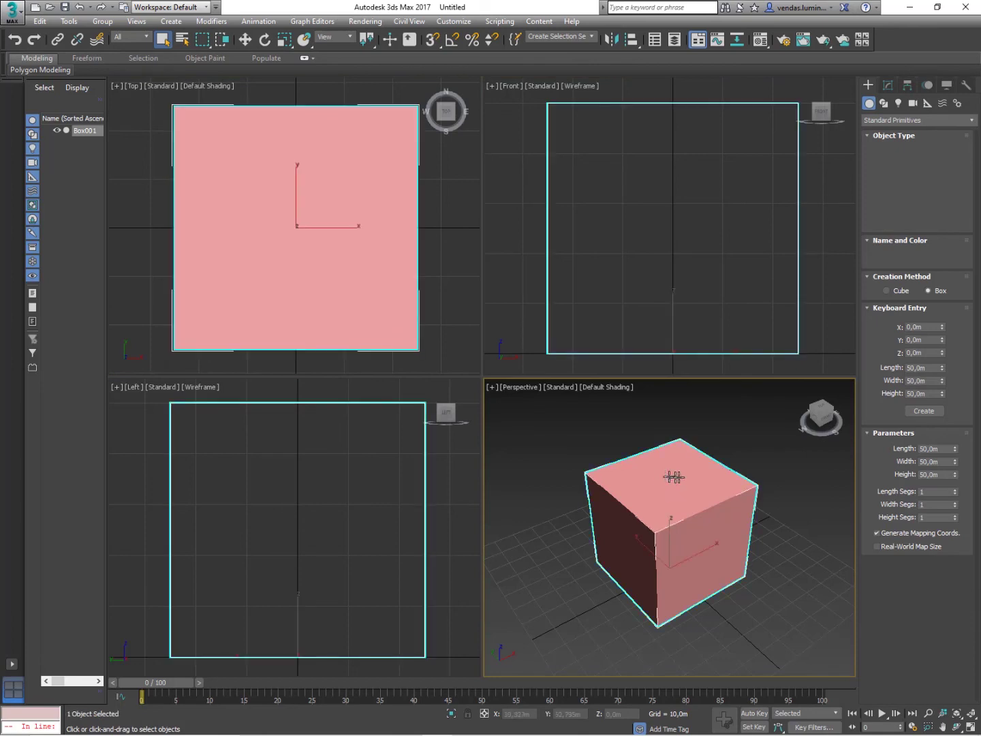
key(Delete)
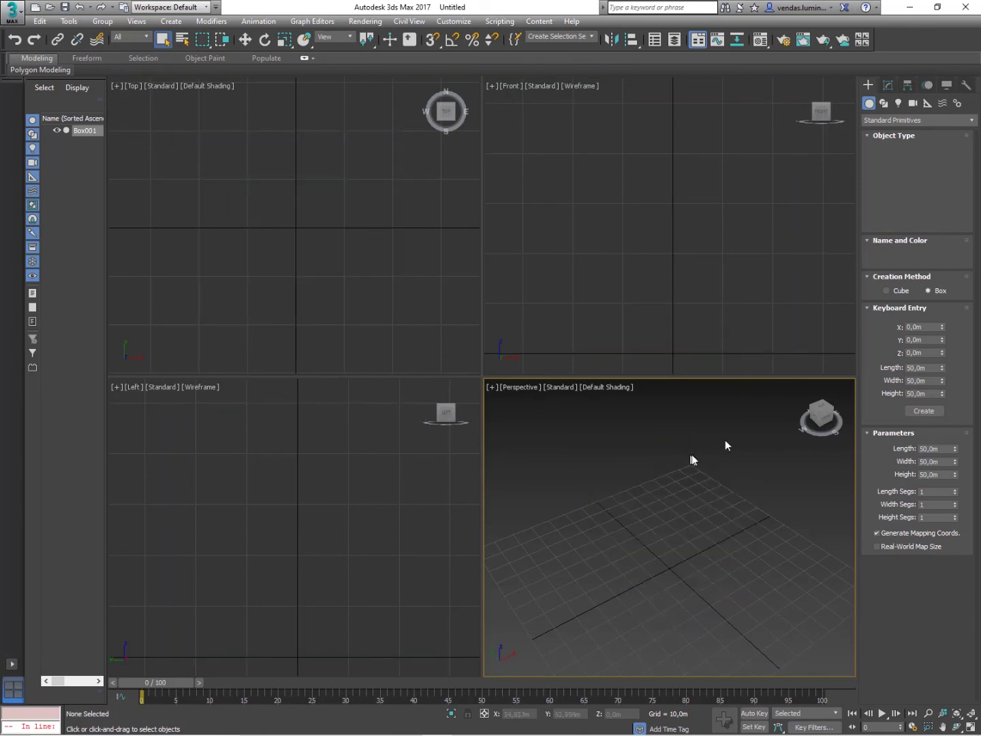
Step: Create a sphere centred at the origin by numeric entry, with a radius of 50 m
click(869, 103)
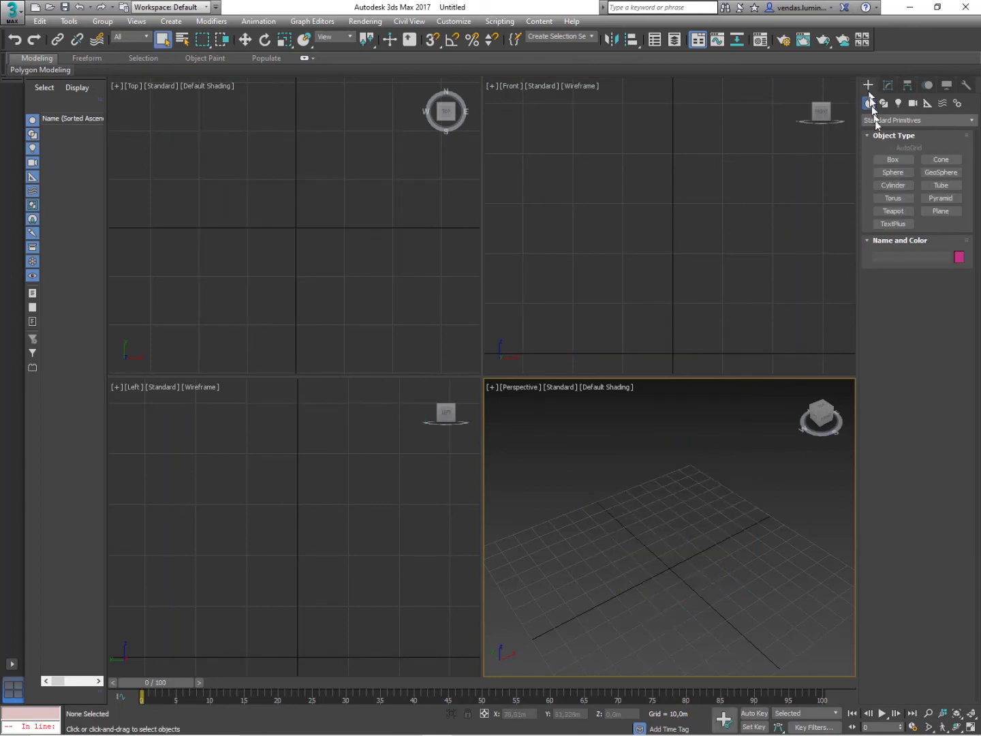
click(885, 172)
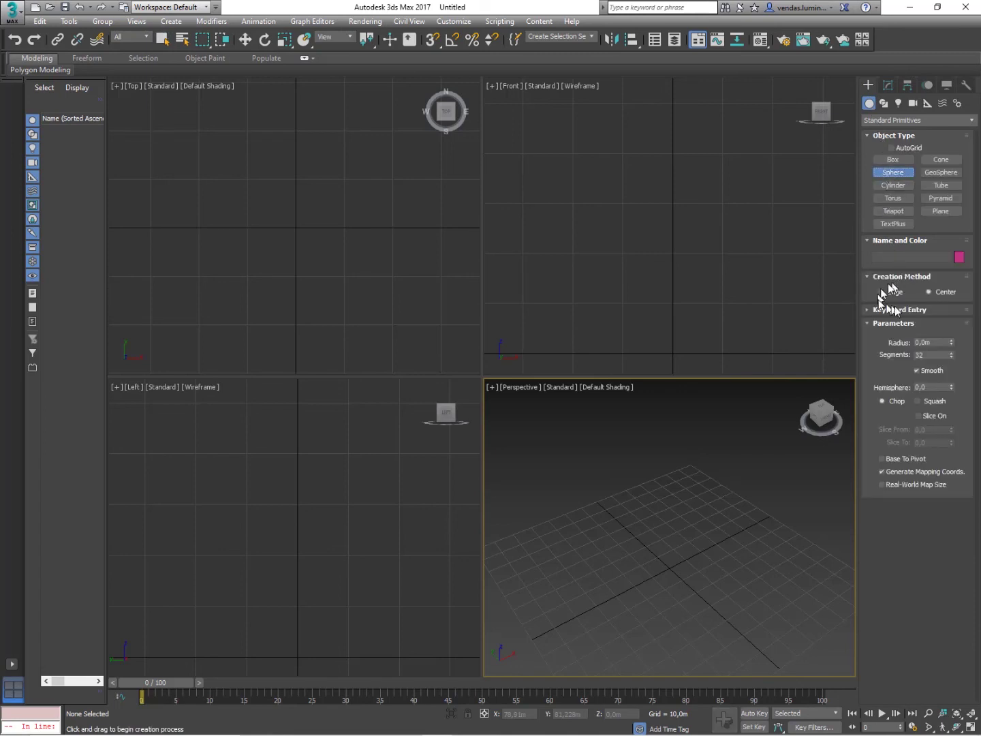
click(892, 310)
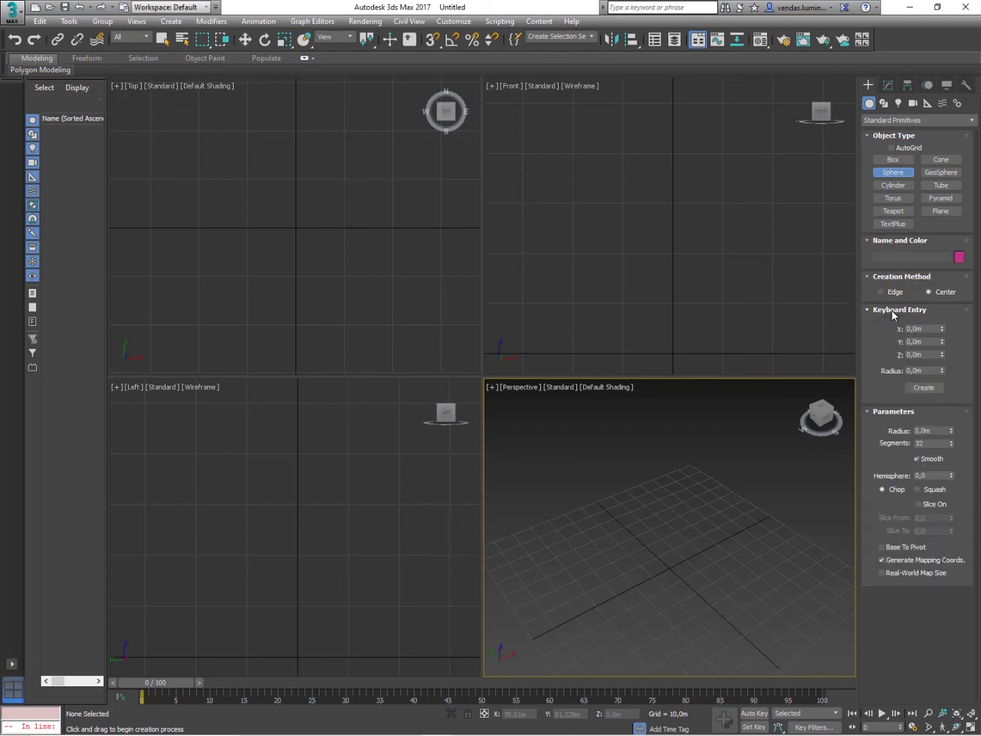
drag(935, 371, 885, 377)
text(50)
click(927, 386)
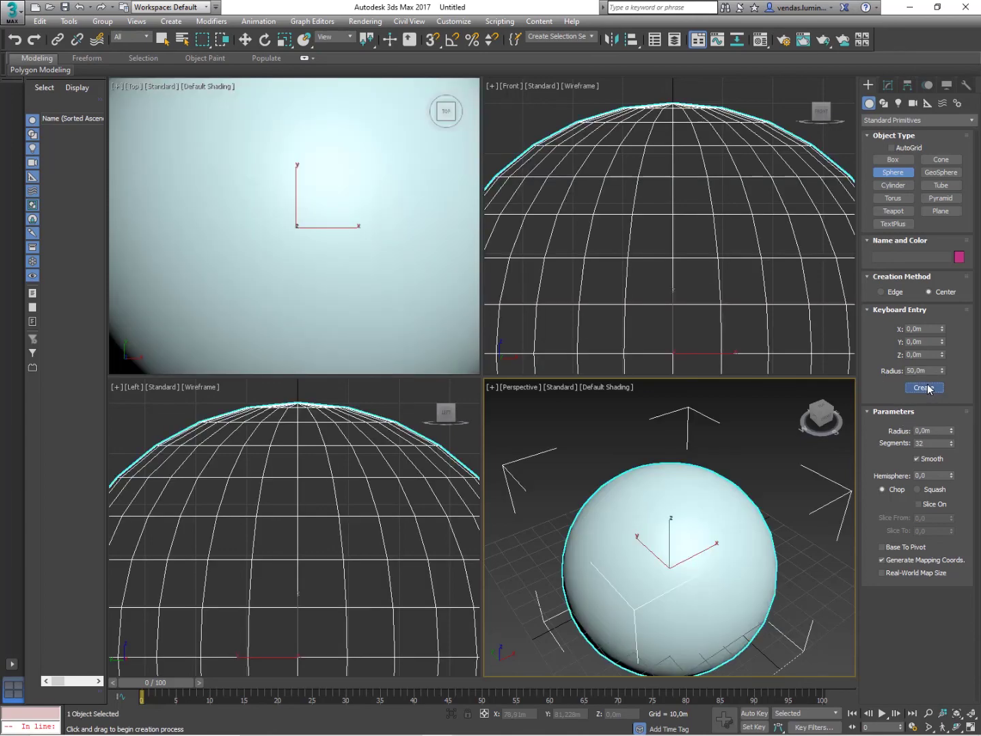
Step: Fit the sphere in all viewports and switch the top view to wireframe display
click(970, 717)
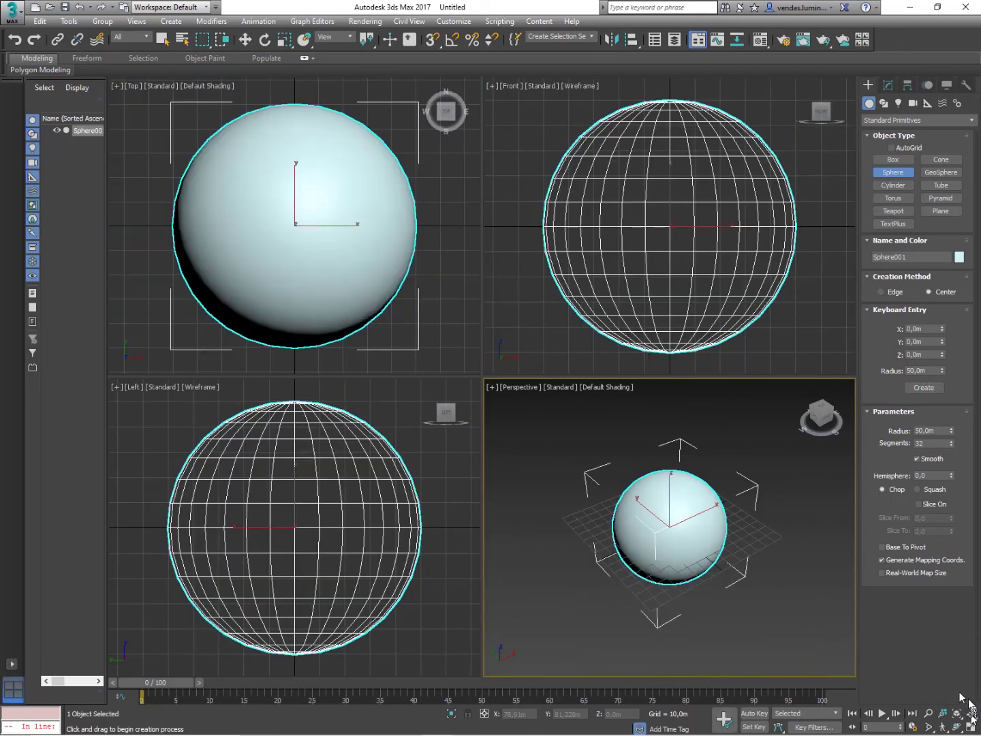
middle_drag(742, 524, 750, 450)
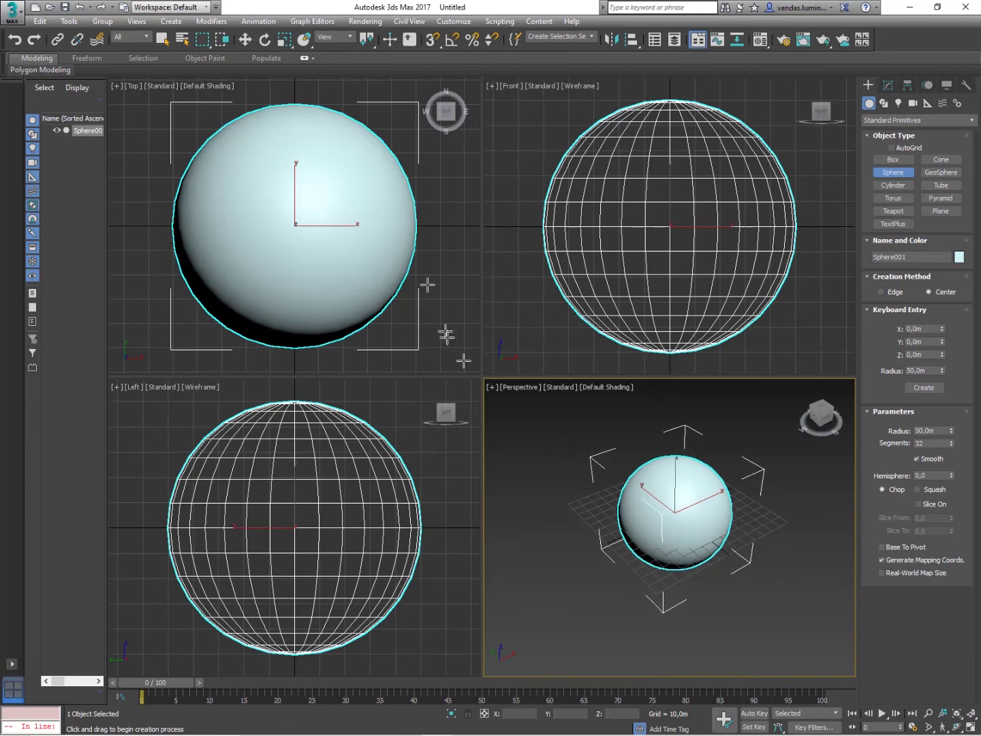
scroll(392, 205, up, 3)
scroll(392, 205, down, 5)
key(F3)
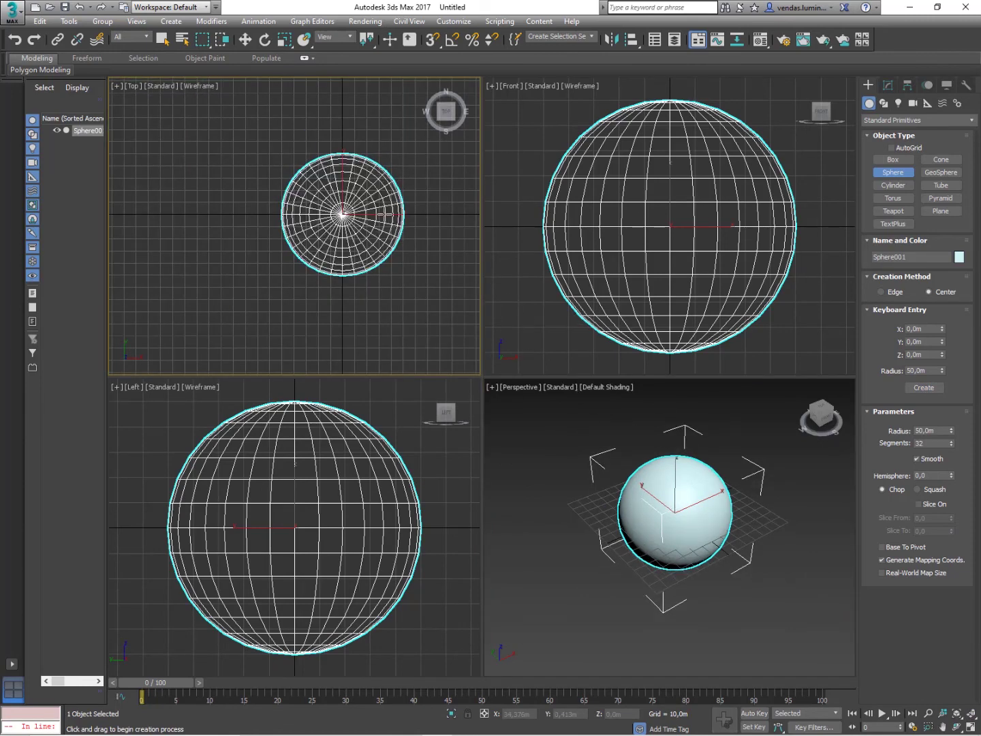